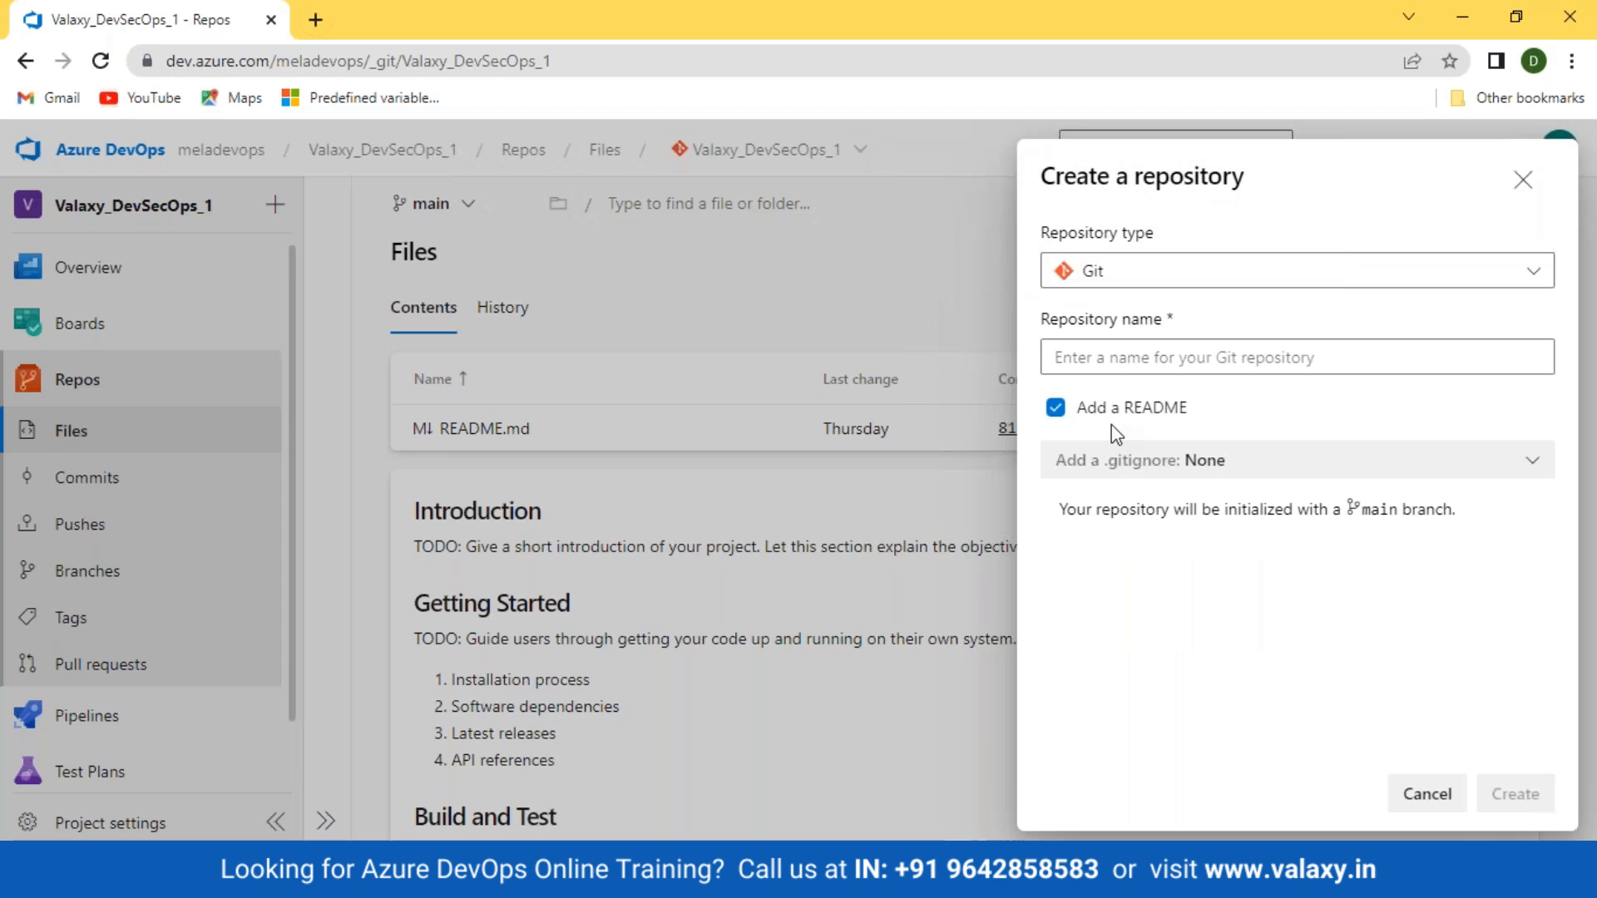
Create a Git repository named Valaxy_WebApp with a README.
click(1144, 362)
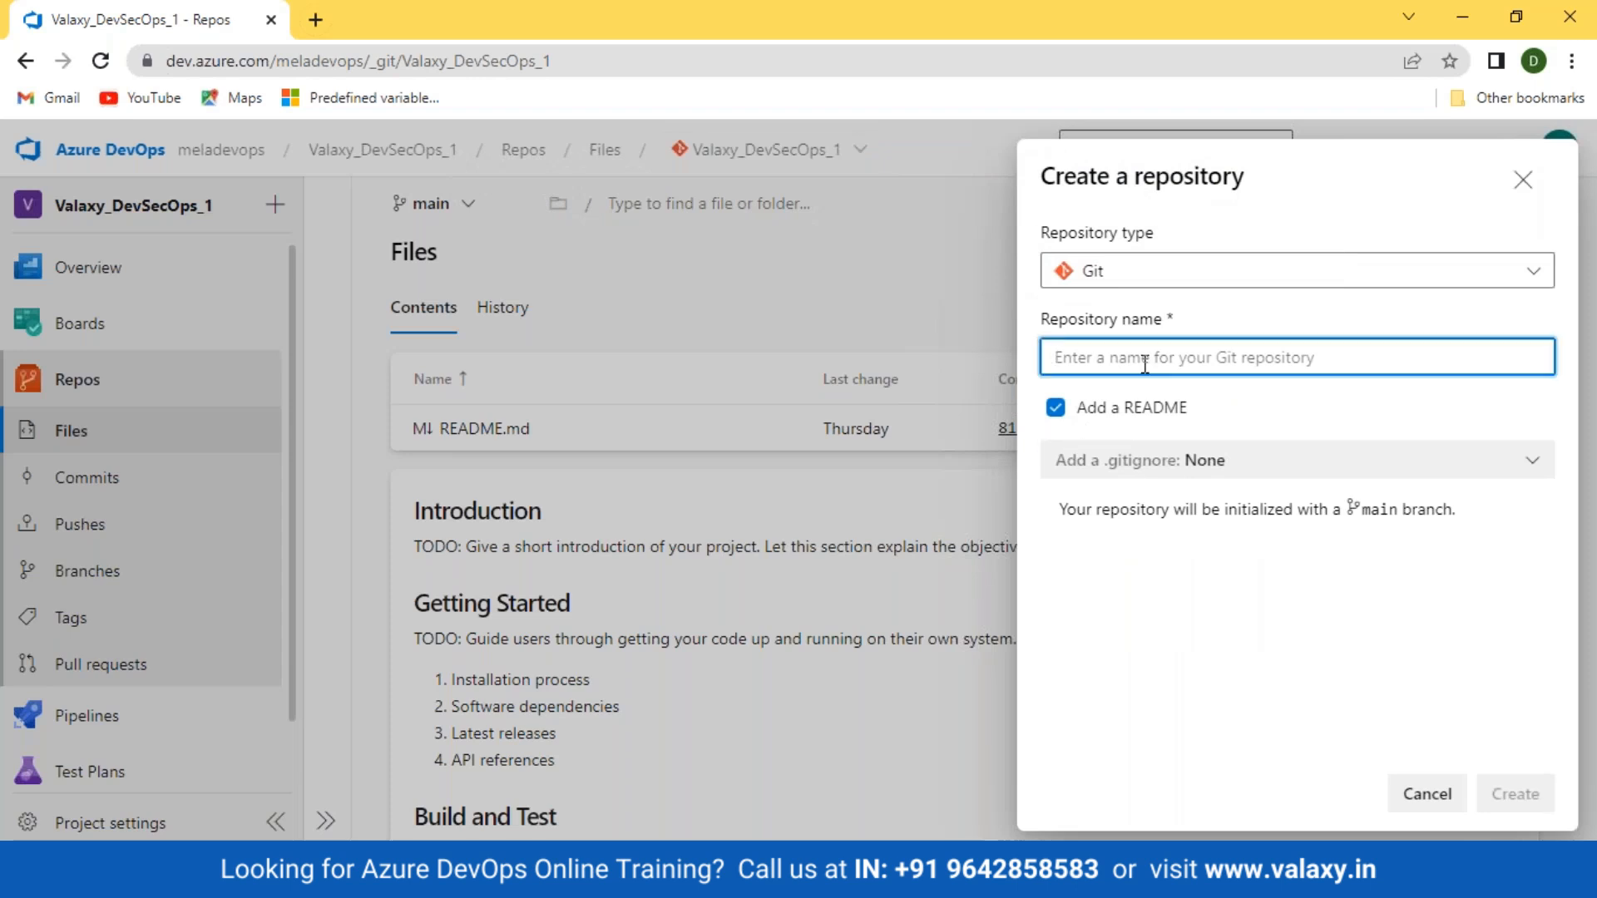
text(Valx)
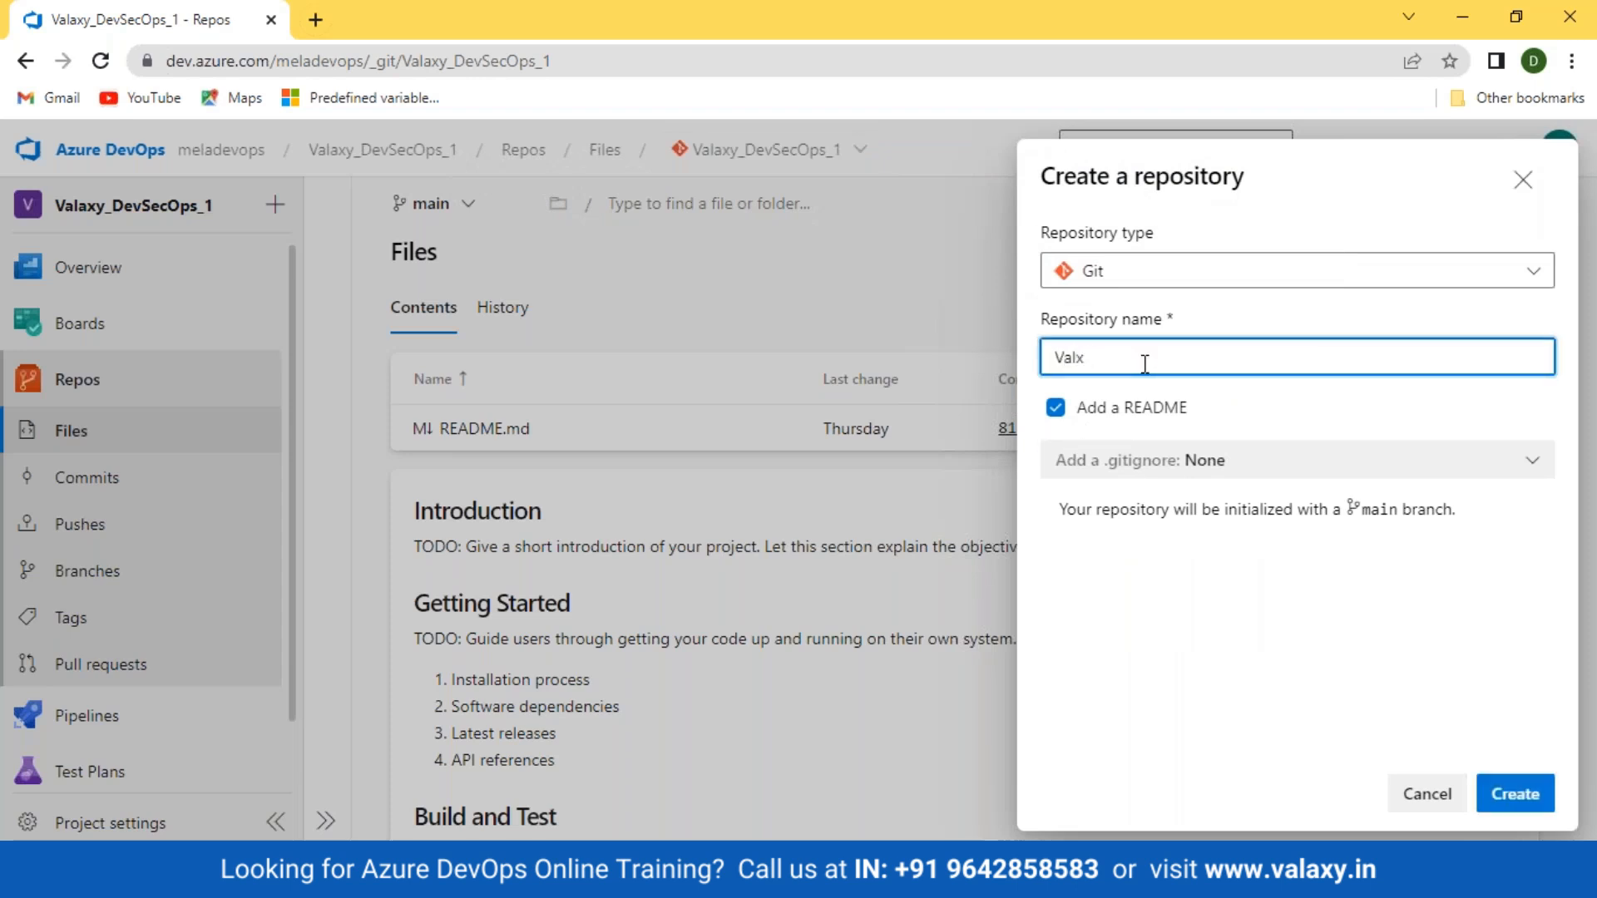
key(BackSpace)
text(axy_WebAppp)
click(1514, 793)
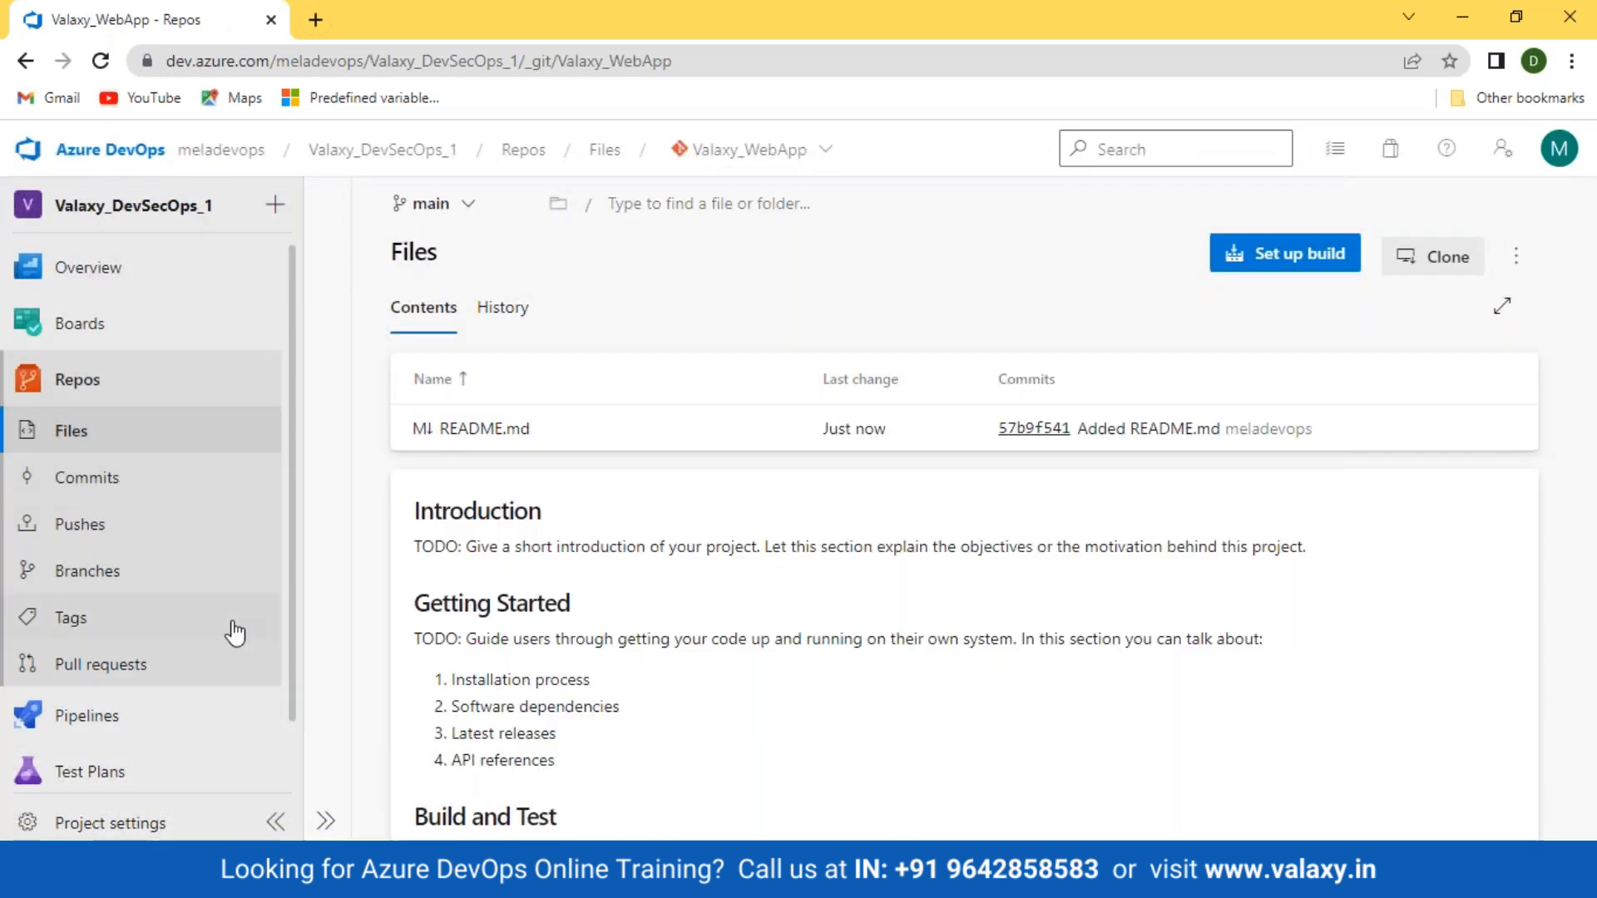
Create a branch named develop based on main in the Valaxy_WebApp repository.
click(83, 576)
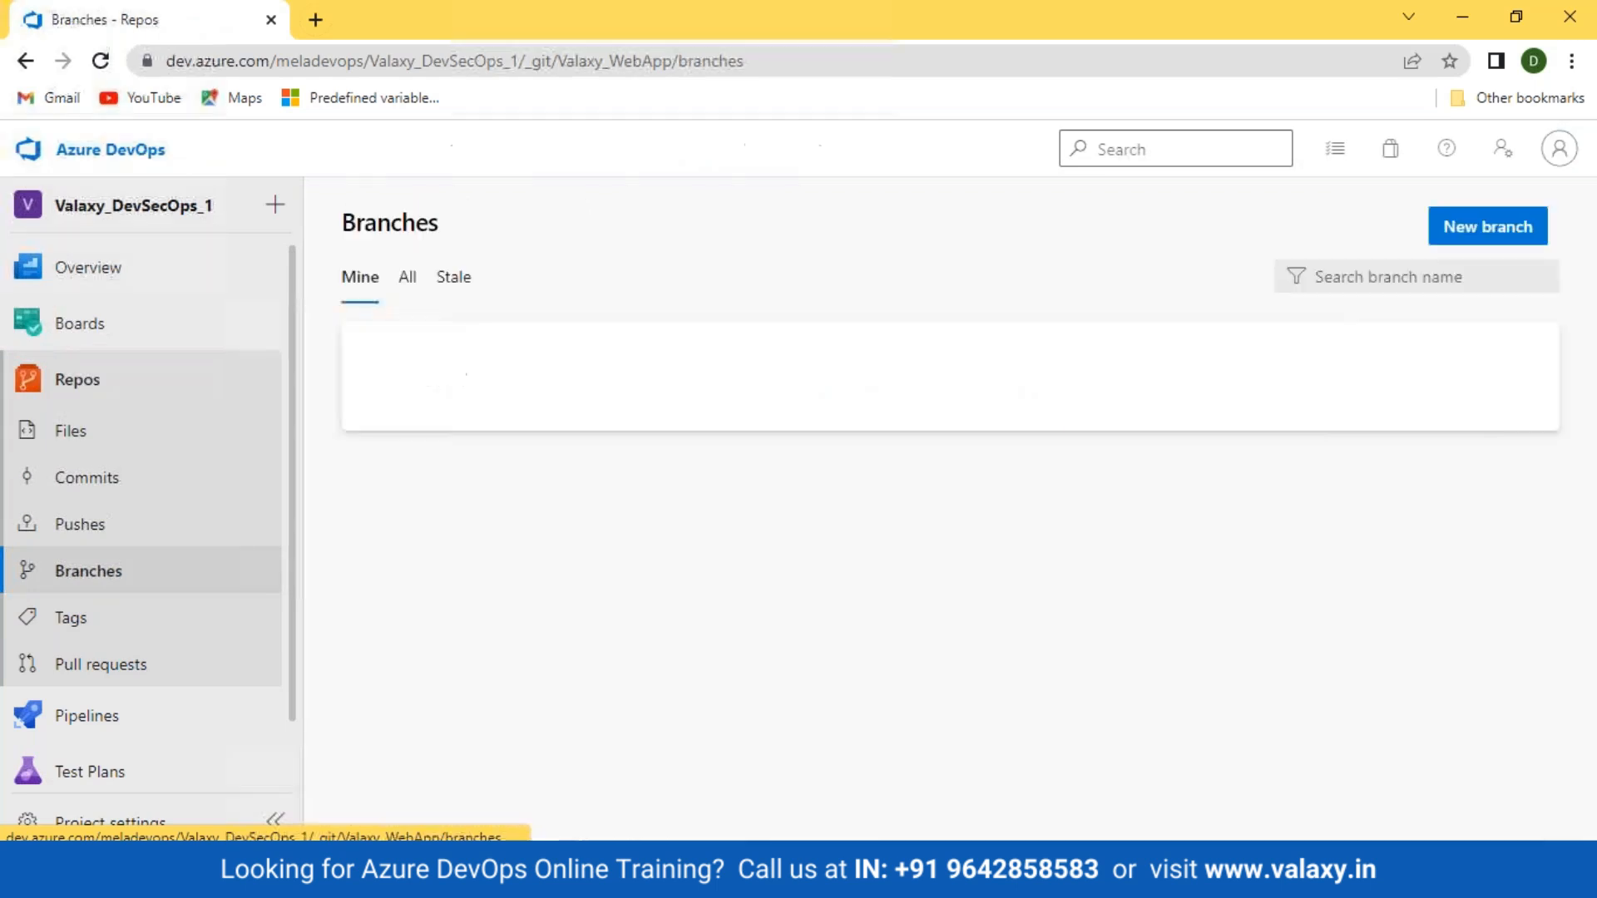
click(1521, 225)
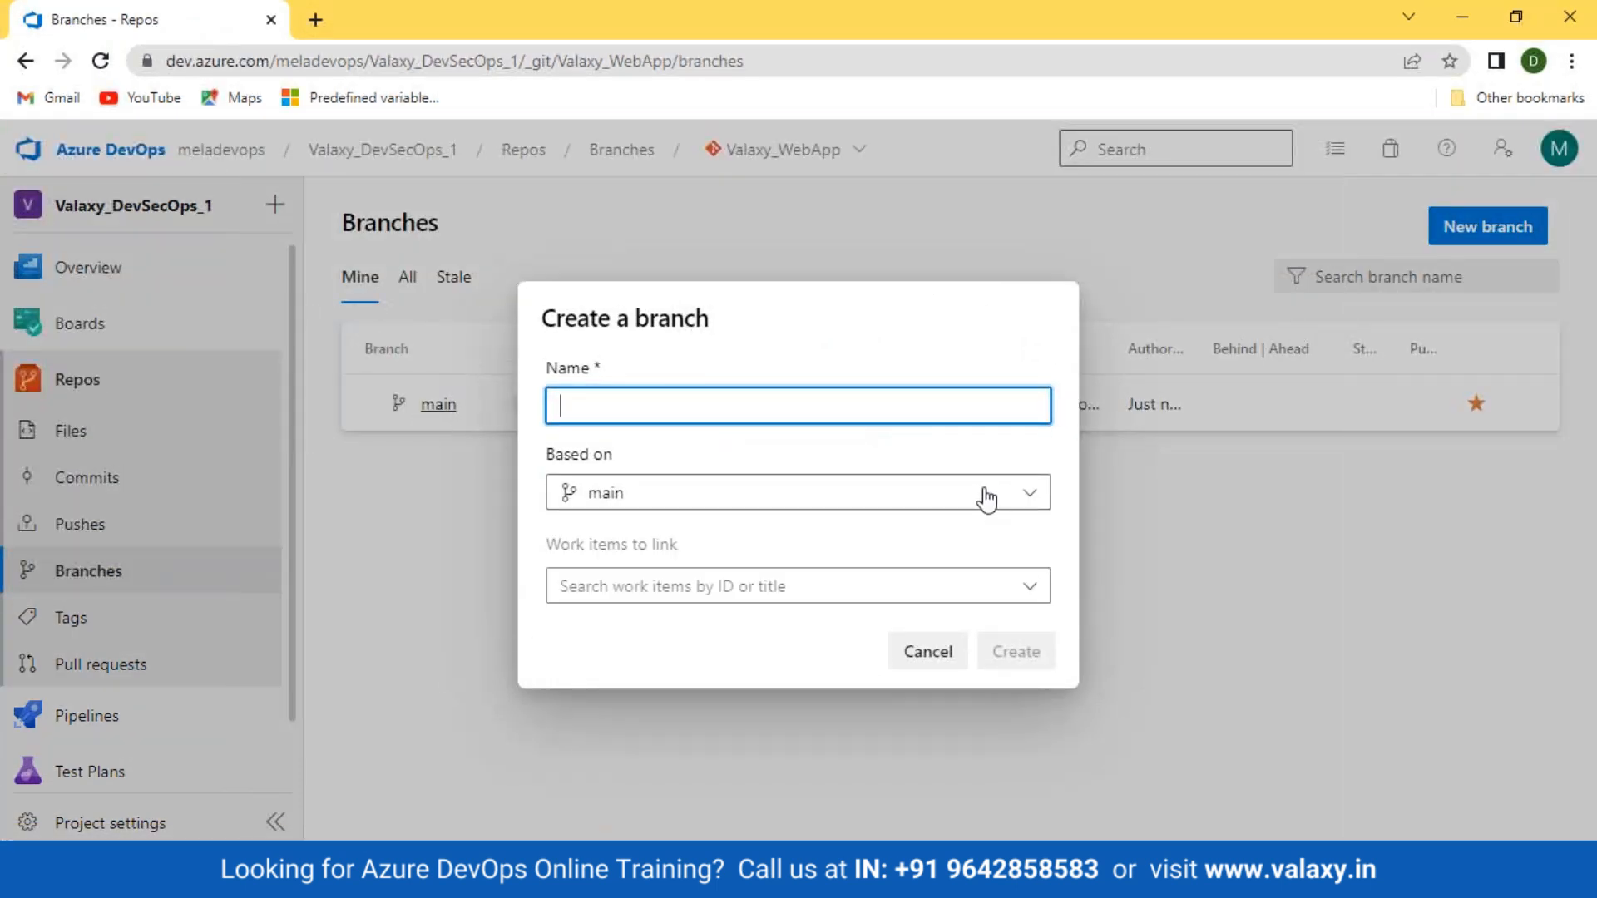
text(develo)
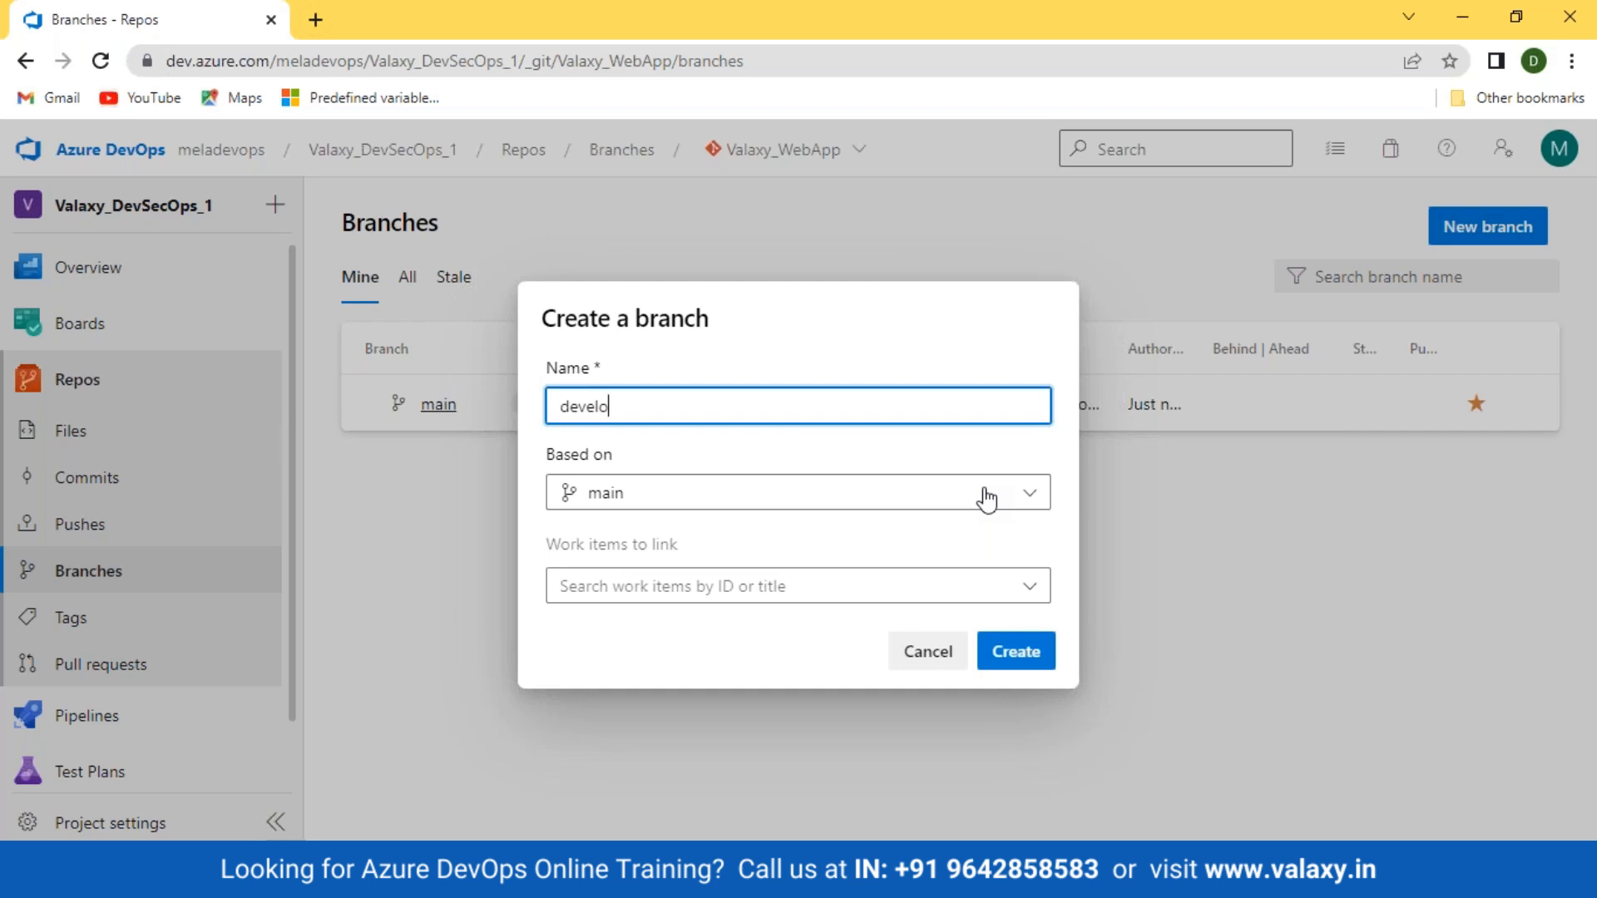
text(p)
click(1033, 652)
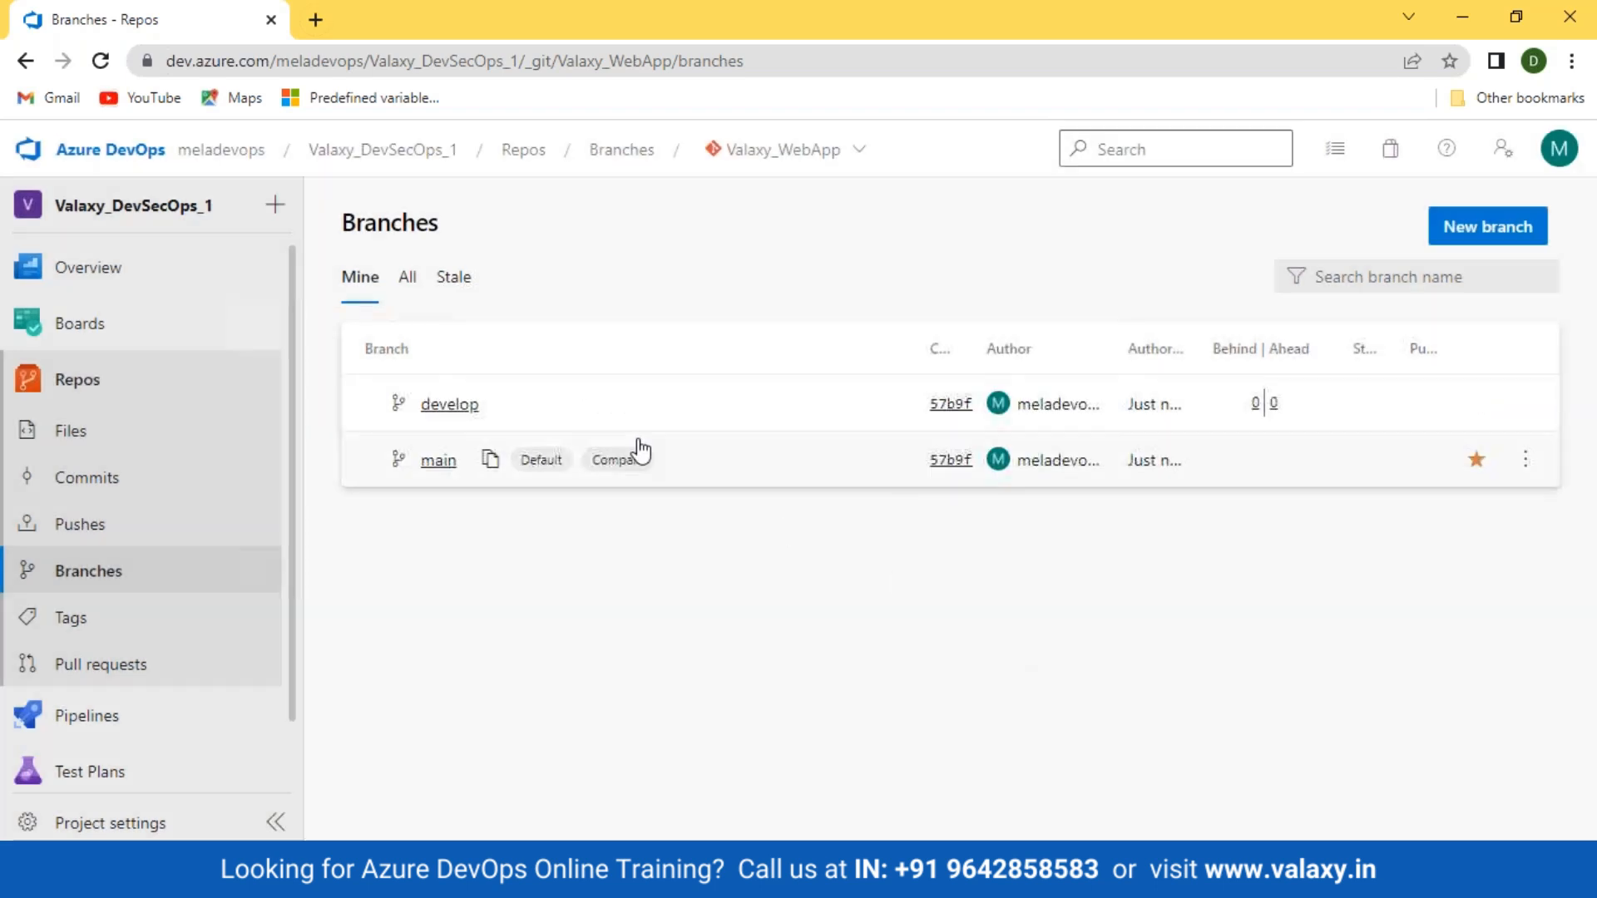
Create a release branch based on main and set develop as the default branch.
click(1487, 227)
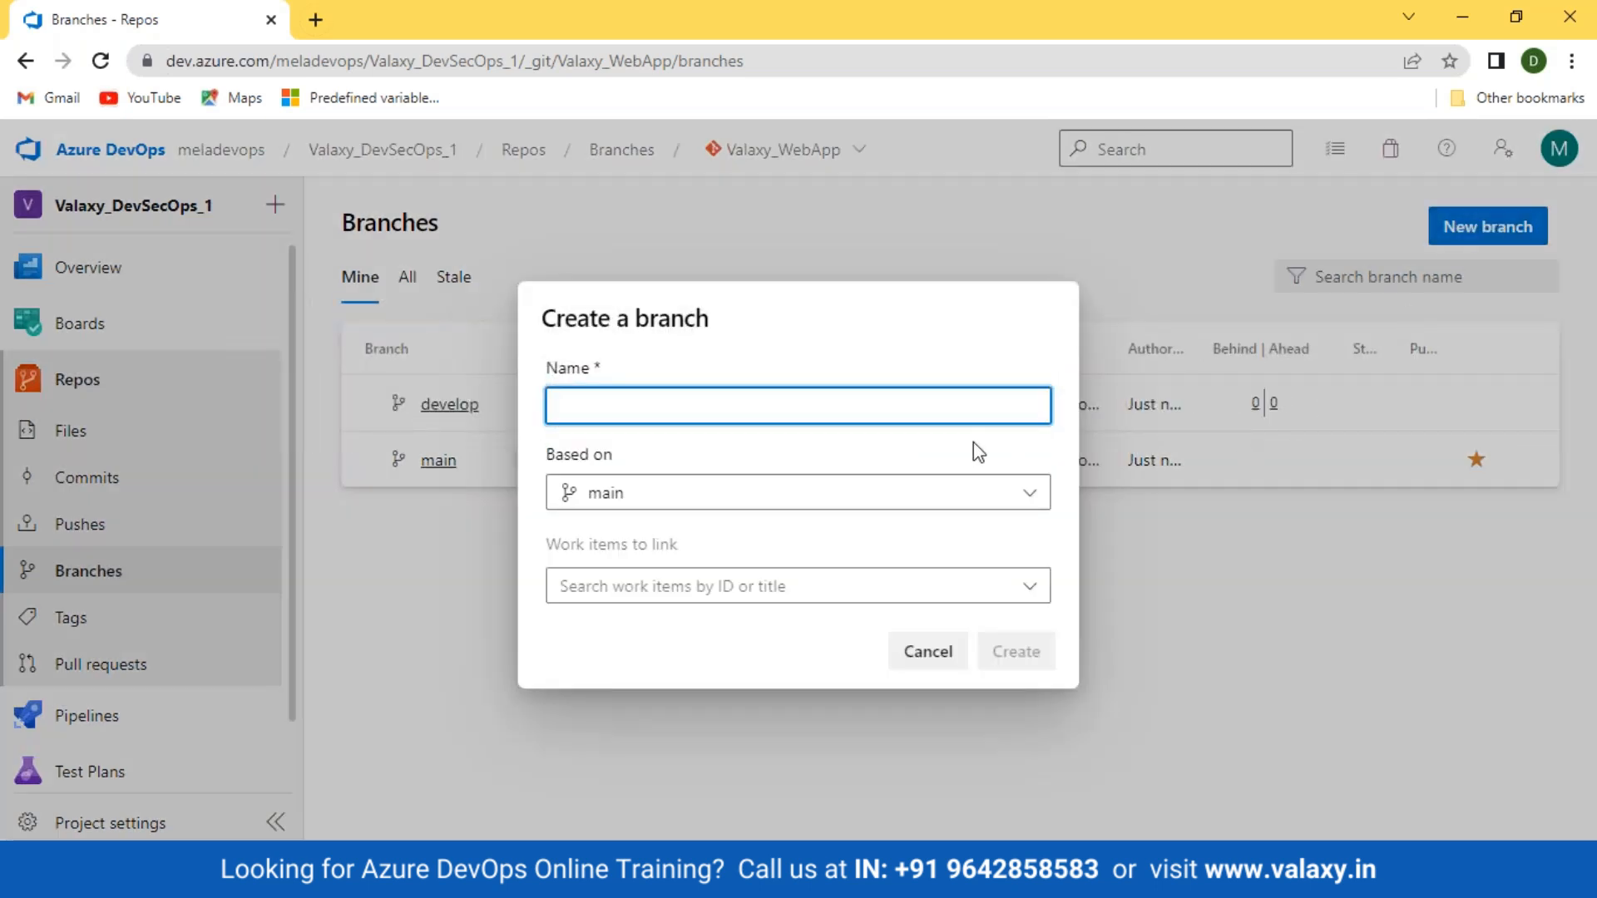
text(release)
click(1017, 651)
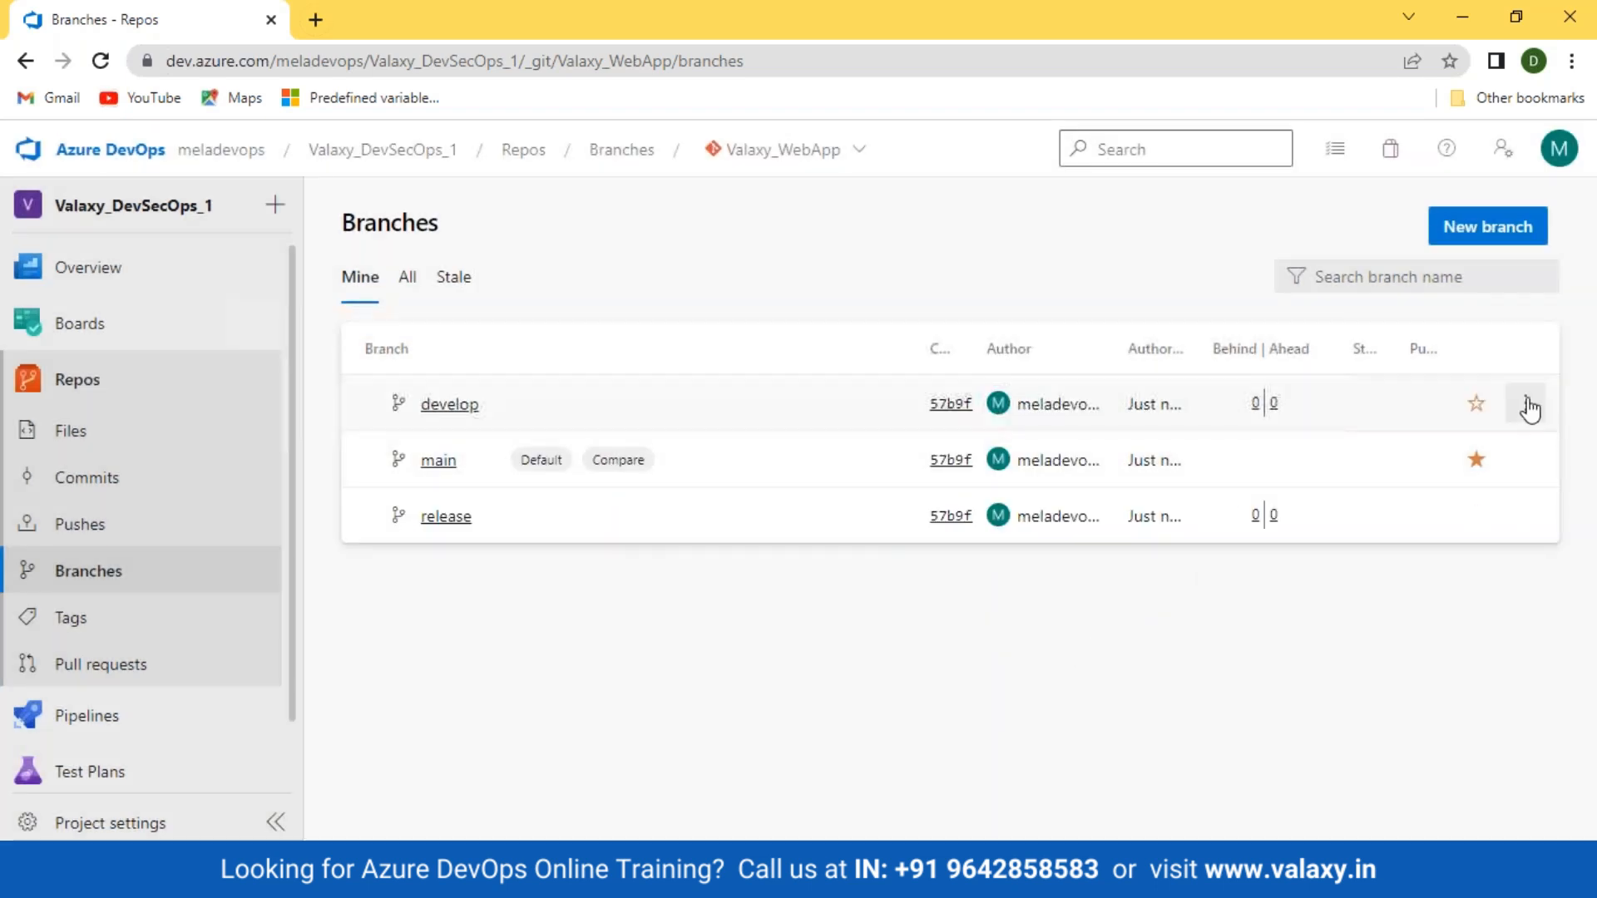
click(1526, 405)
click(1380, 740)
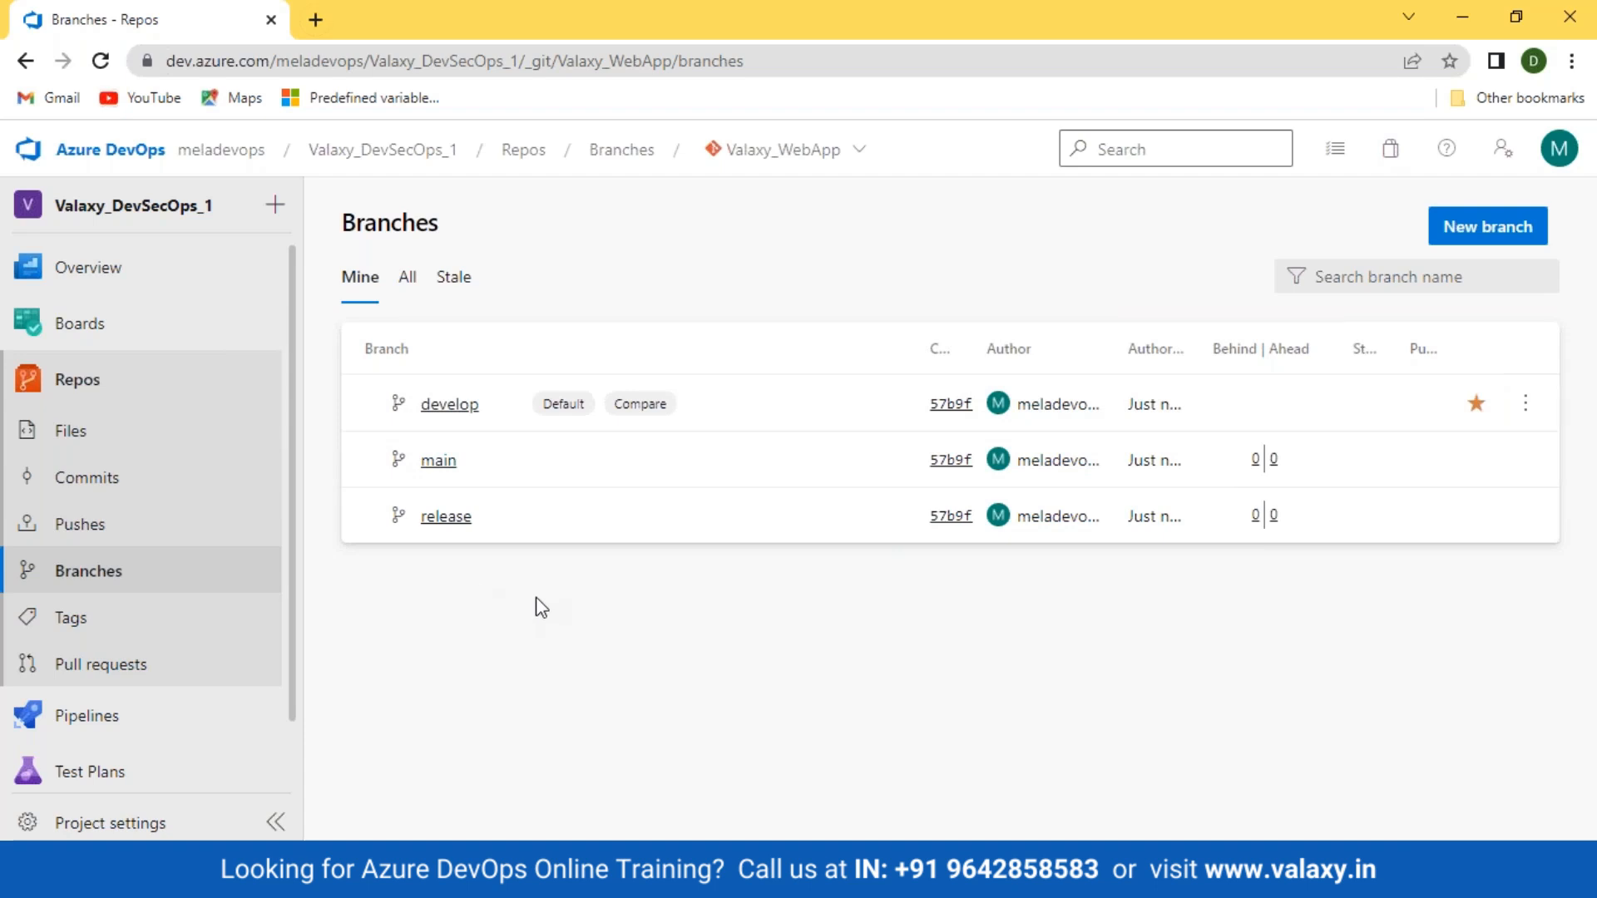
Open the develop branch's files and copy the repository's HTTPS clone URL.
click(450, 407)
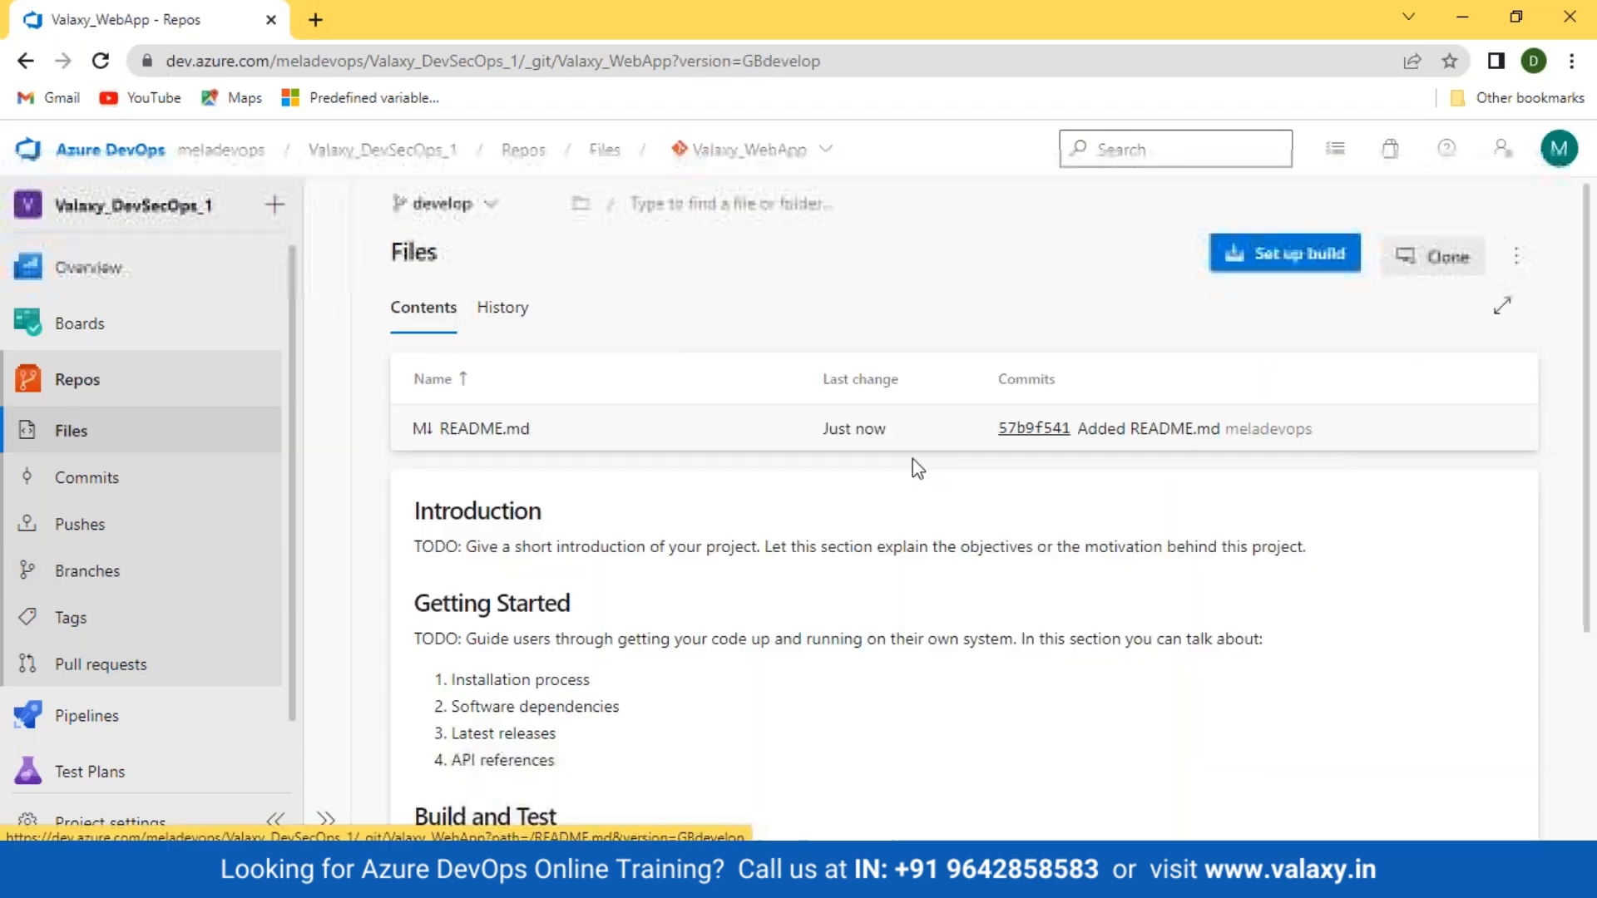
click(1434, 266)
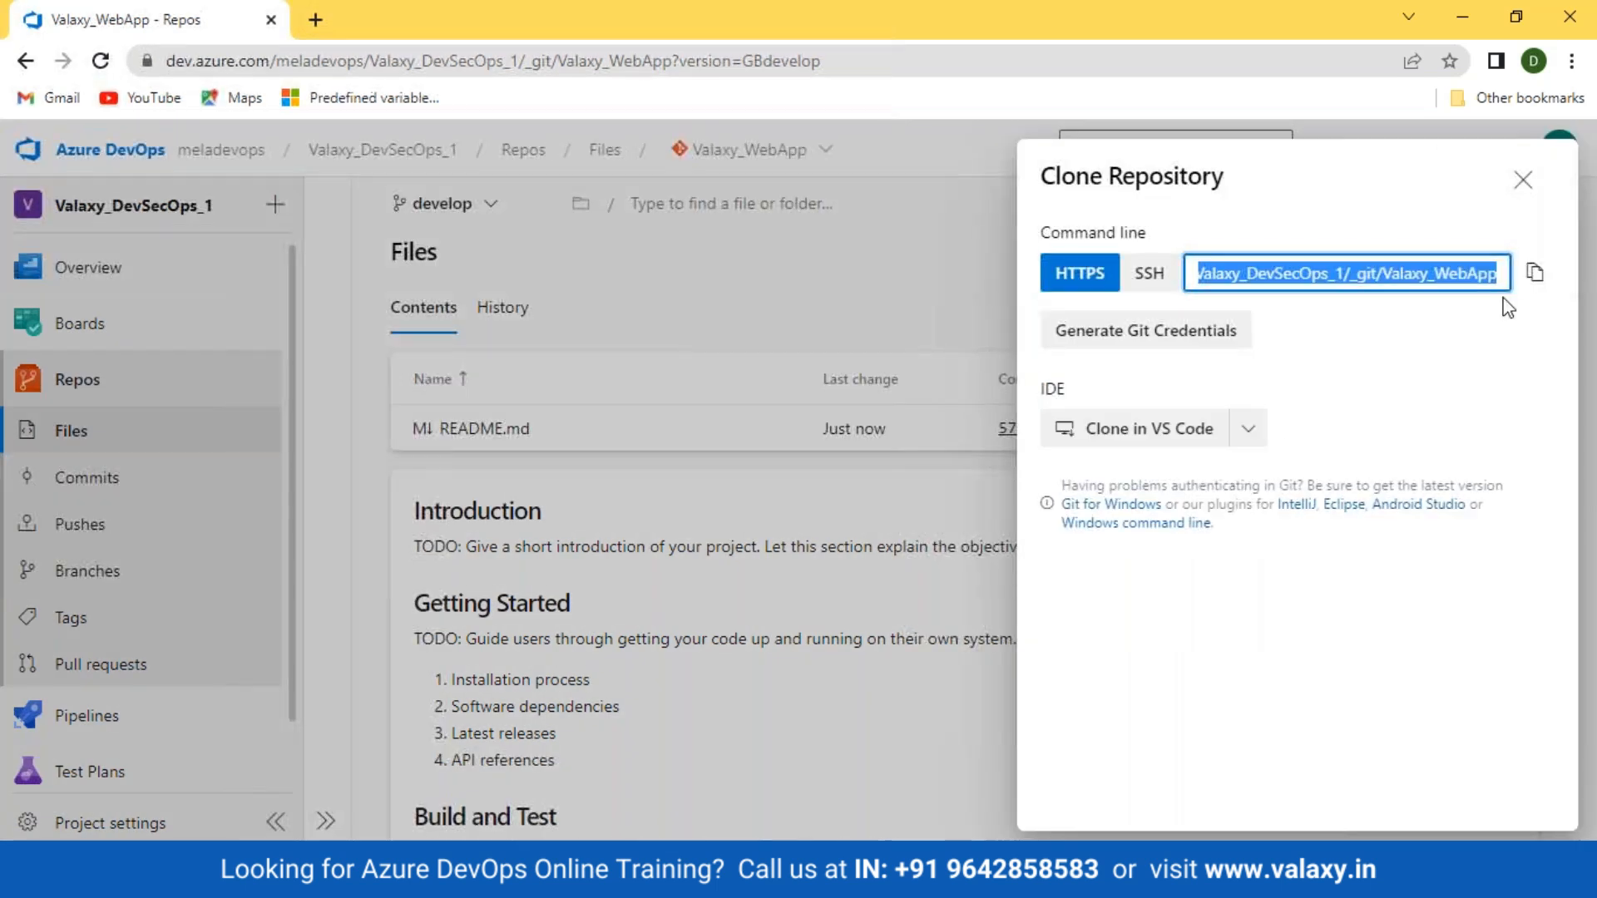
click(1535, 275)
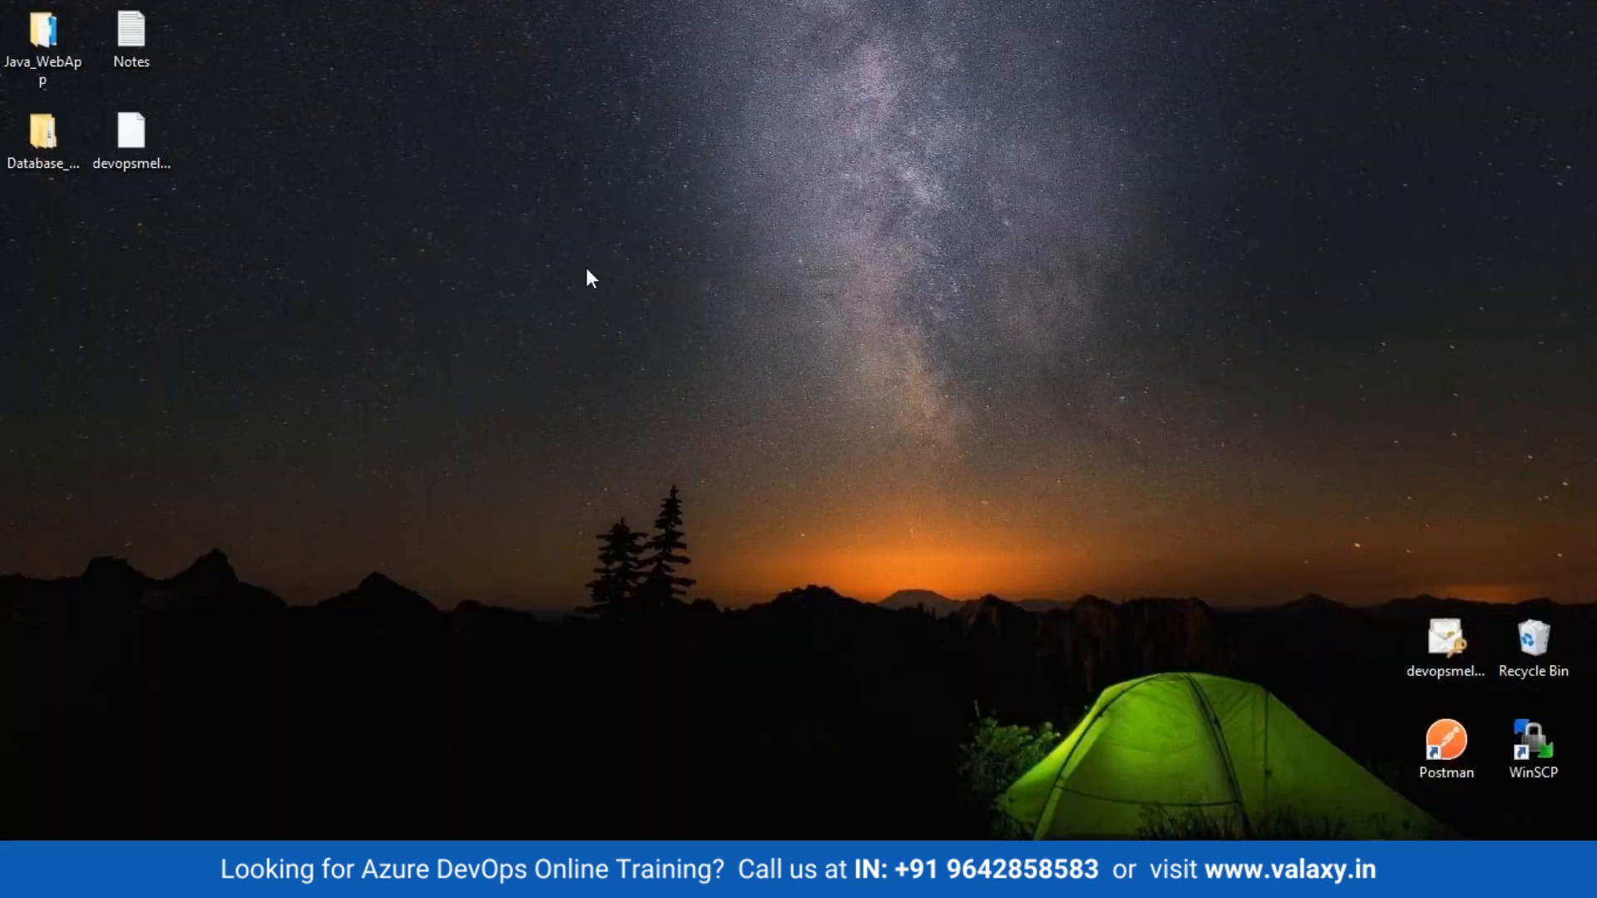
Open Git Bash on the desktop, enlarge its text and clone the Valaxy_WebApp repository with git clone and the copied URL.
right_click(587, 256)
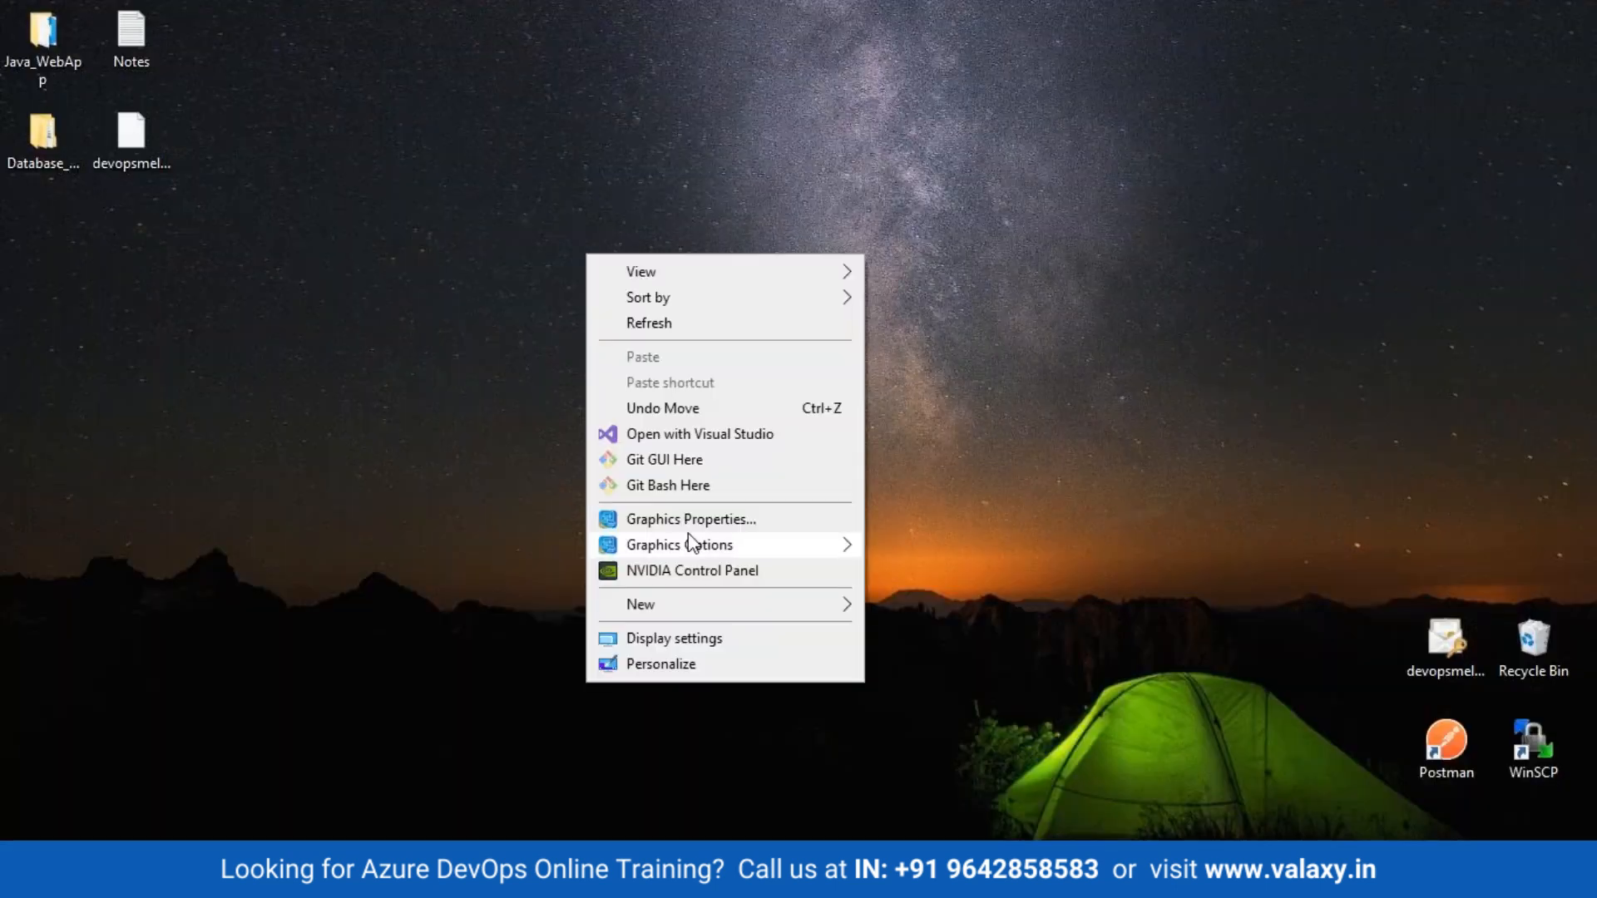
click(666, 487)
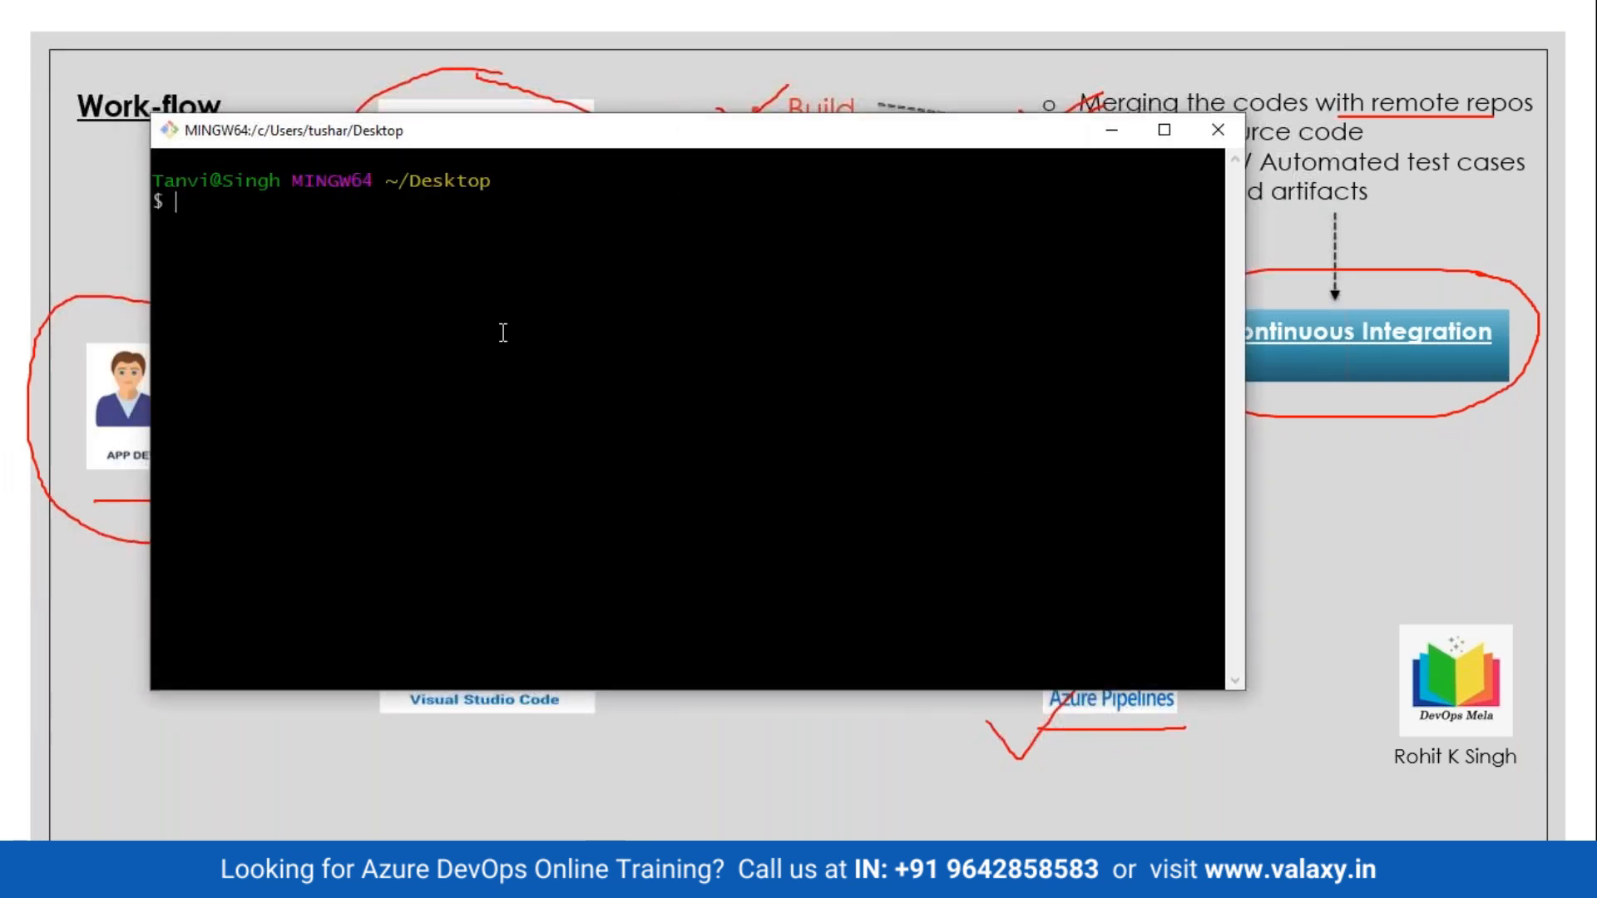
scroll(494, 327, up, 2)
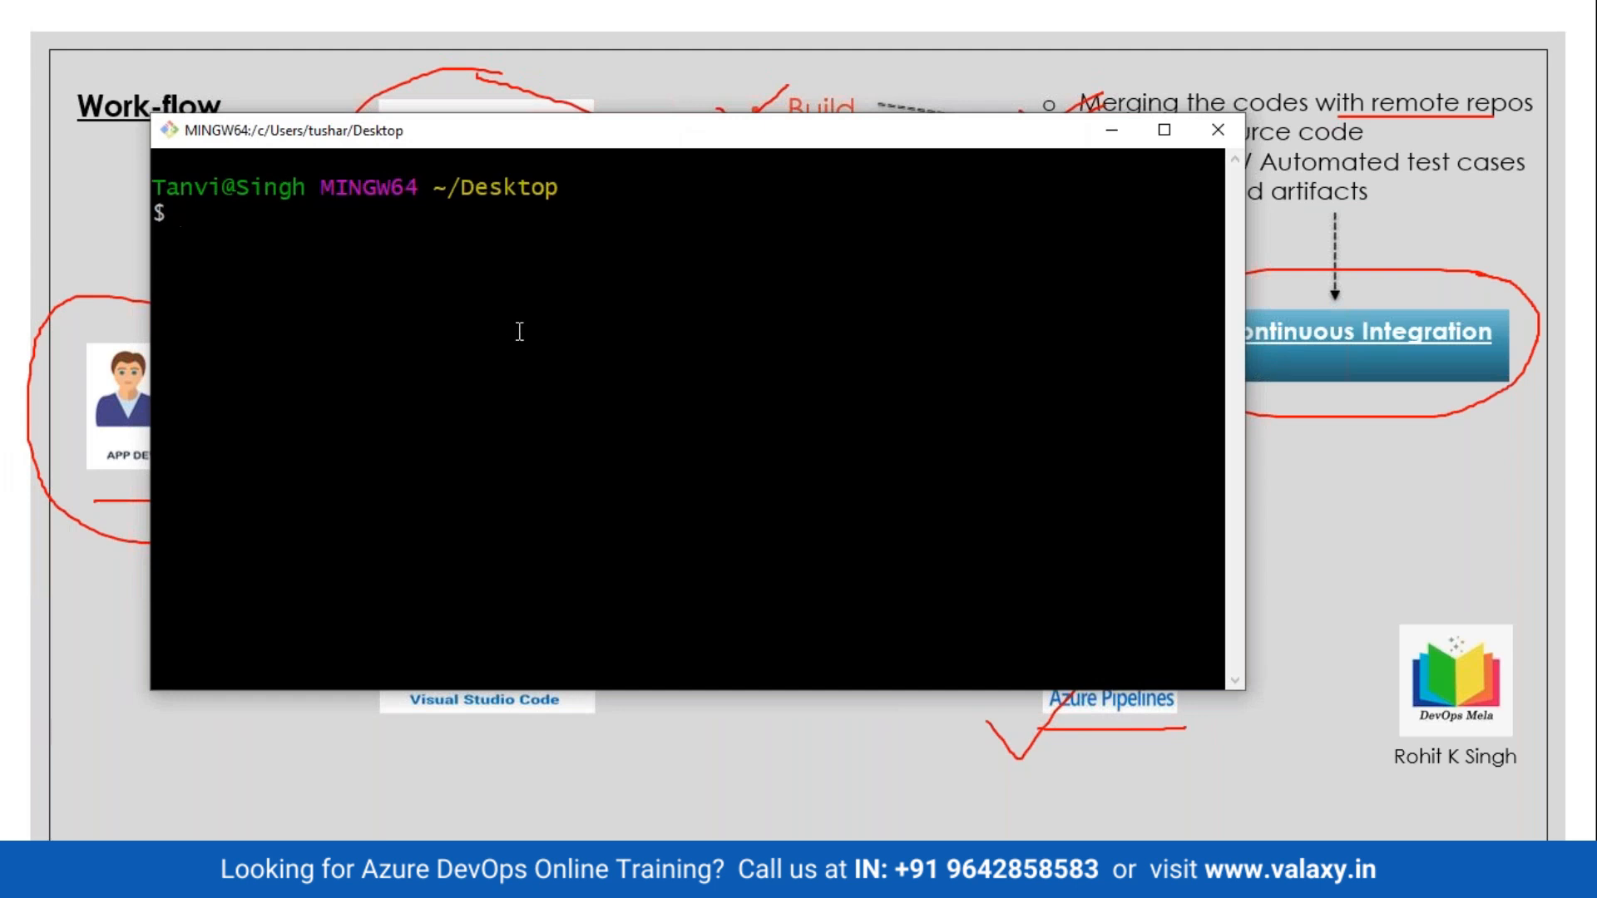
text(git clone)
key(shift+Insert)
key(Return)
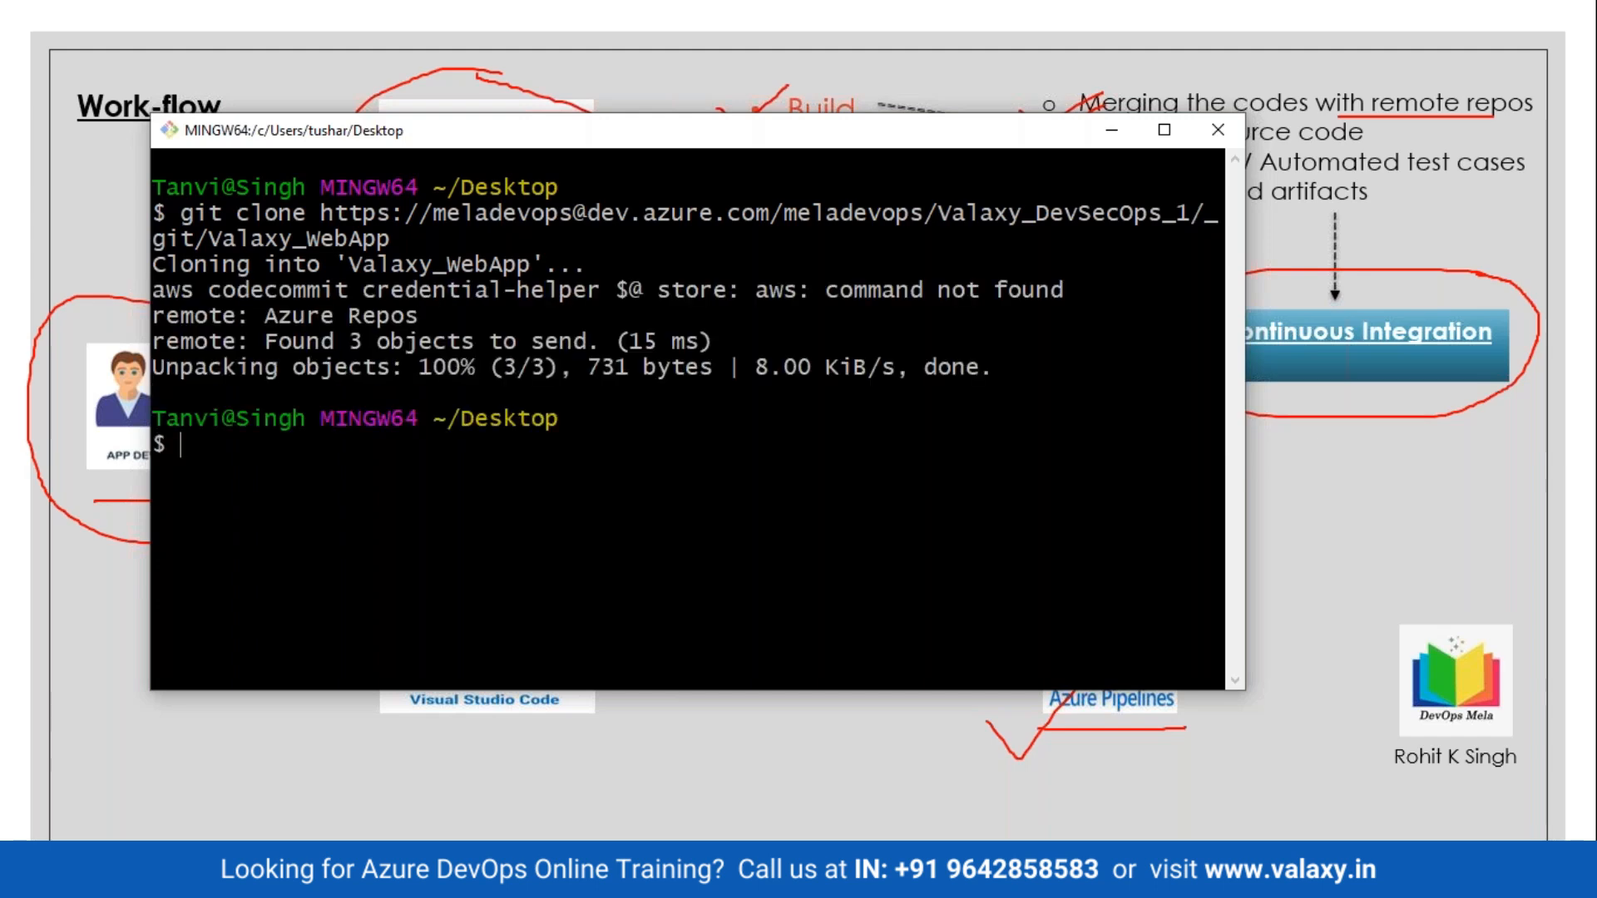
Minimize Git Bash, show the desktop and move the cloned Valaxy_WebApp folder to the middle of the desktop.
click(1106, 132)
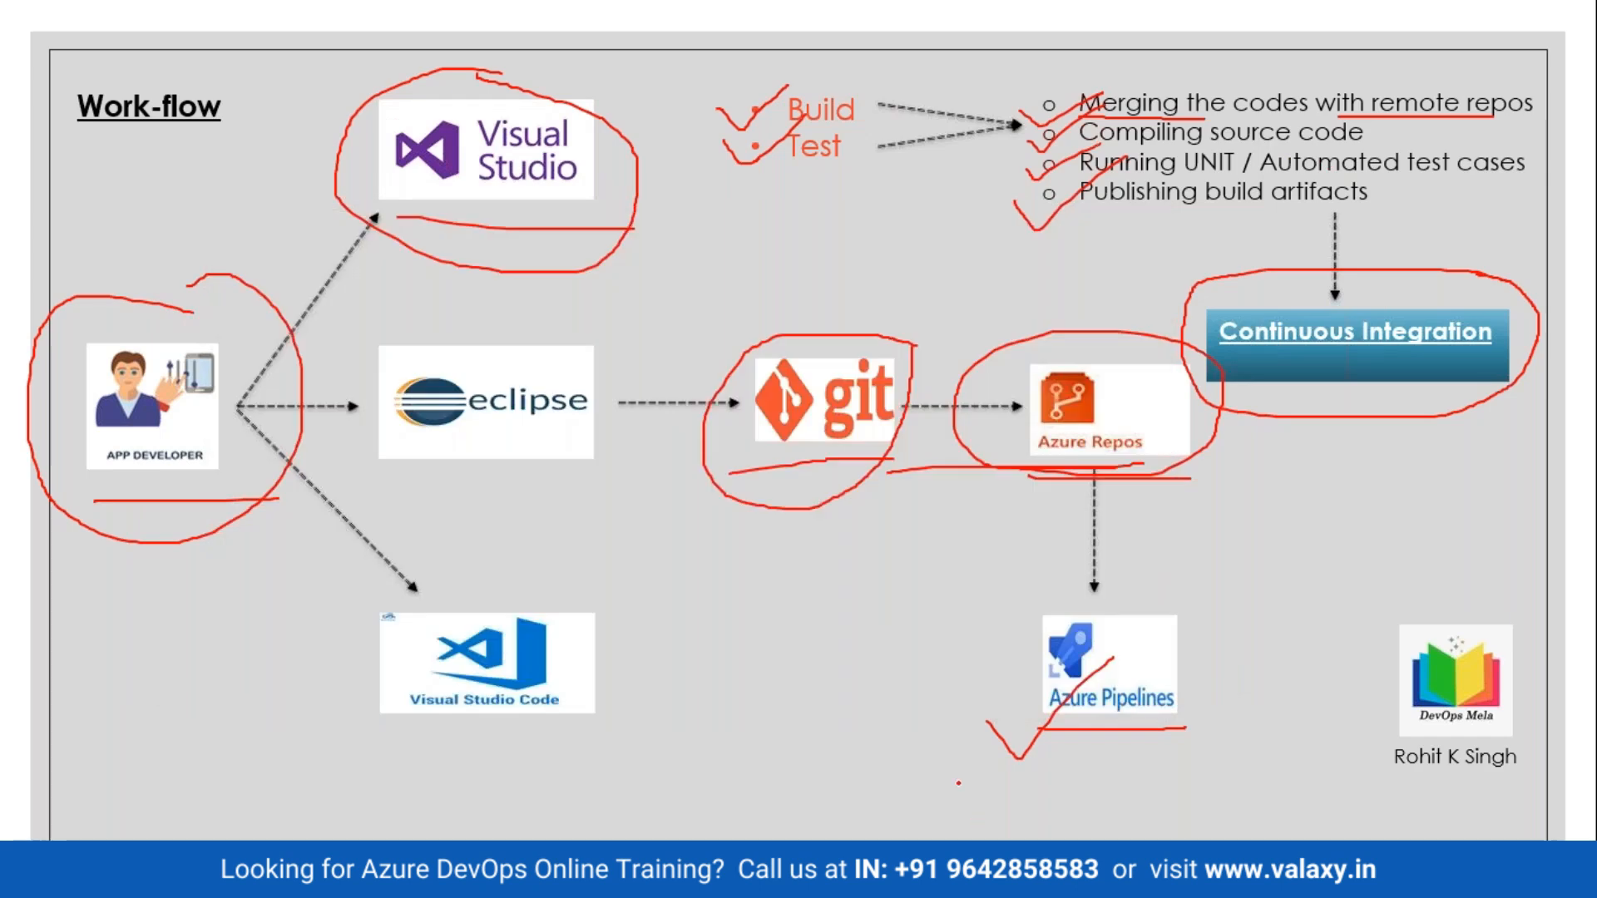
key(super)
key(super+d)
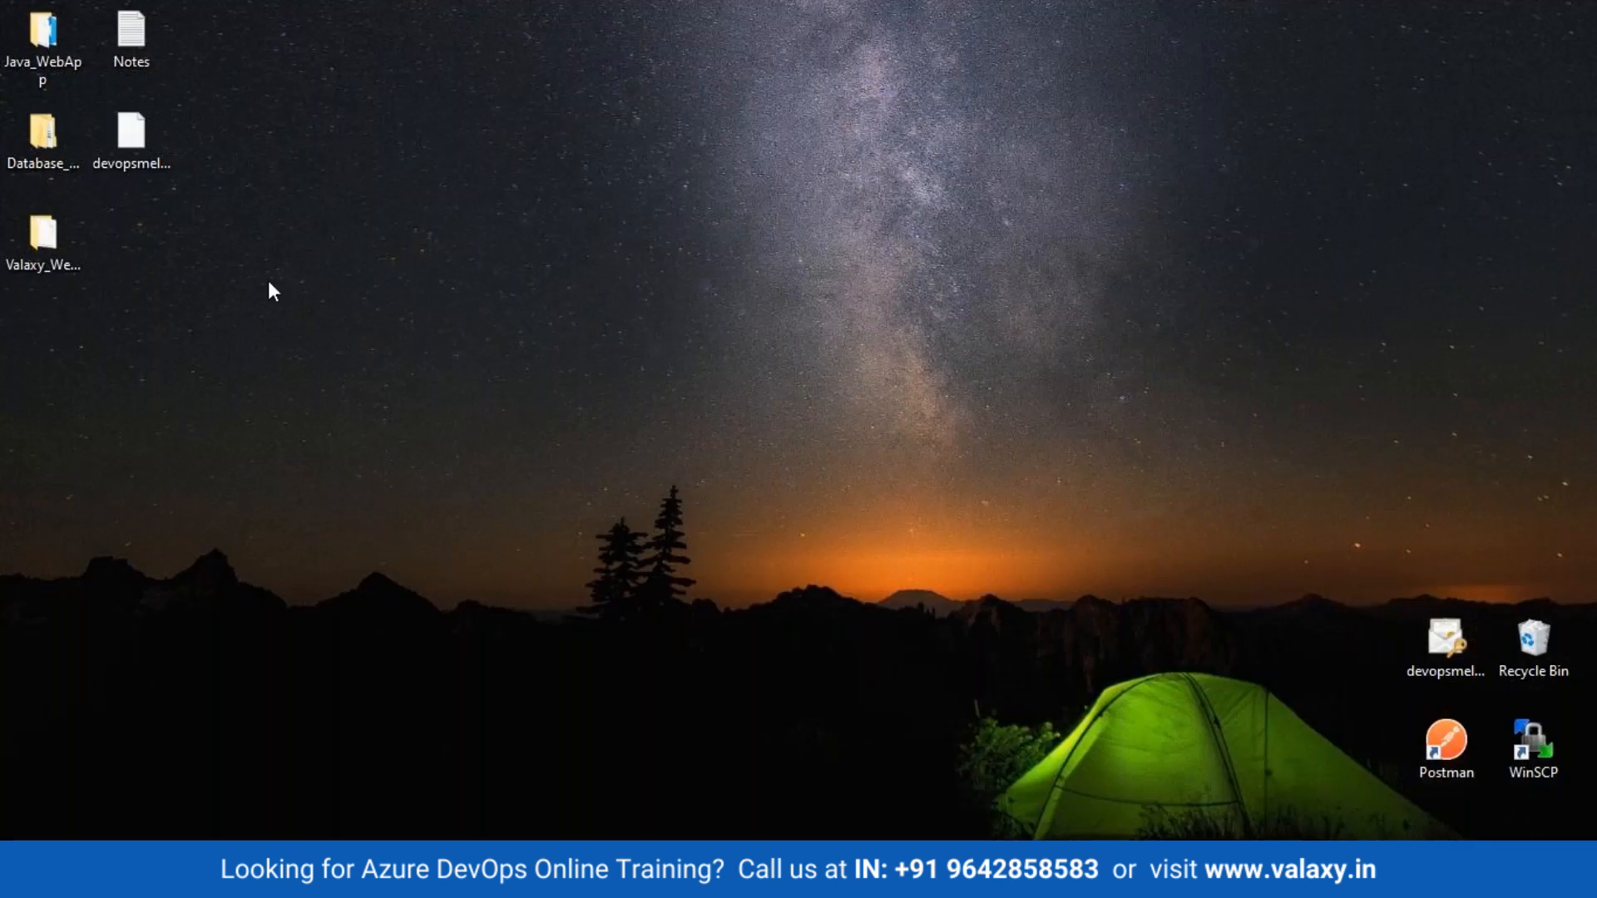
drag(33, 238, 623, 374)
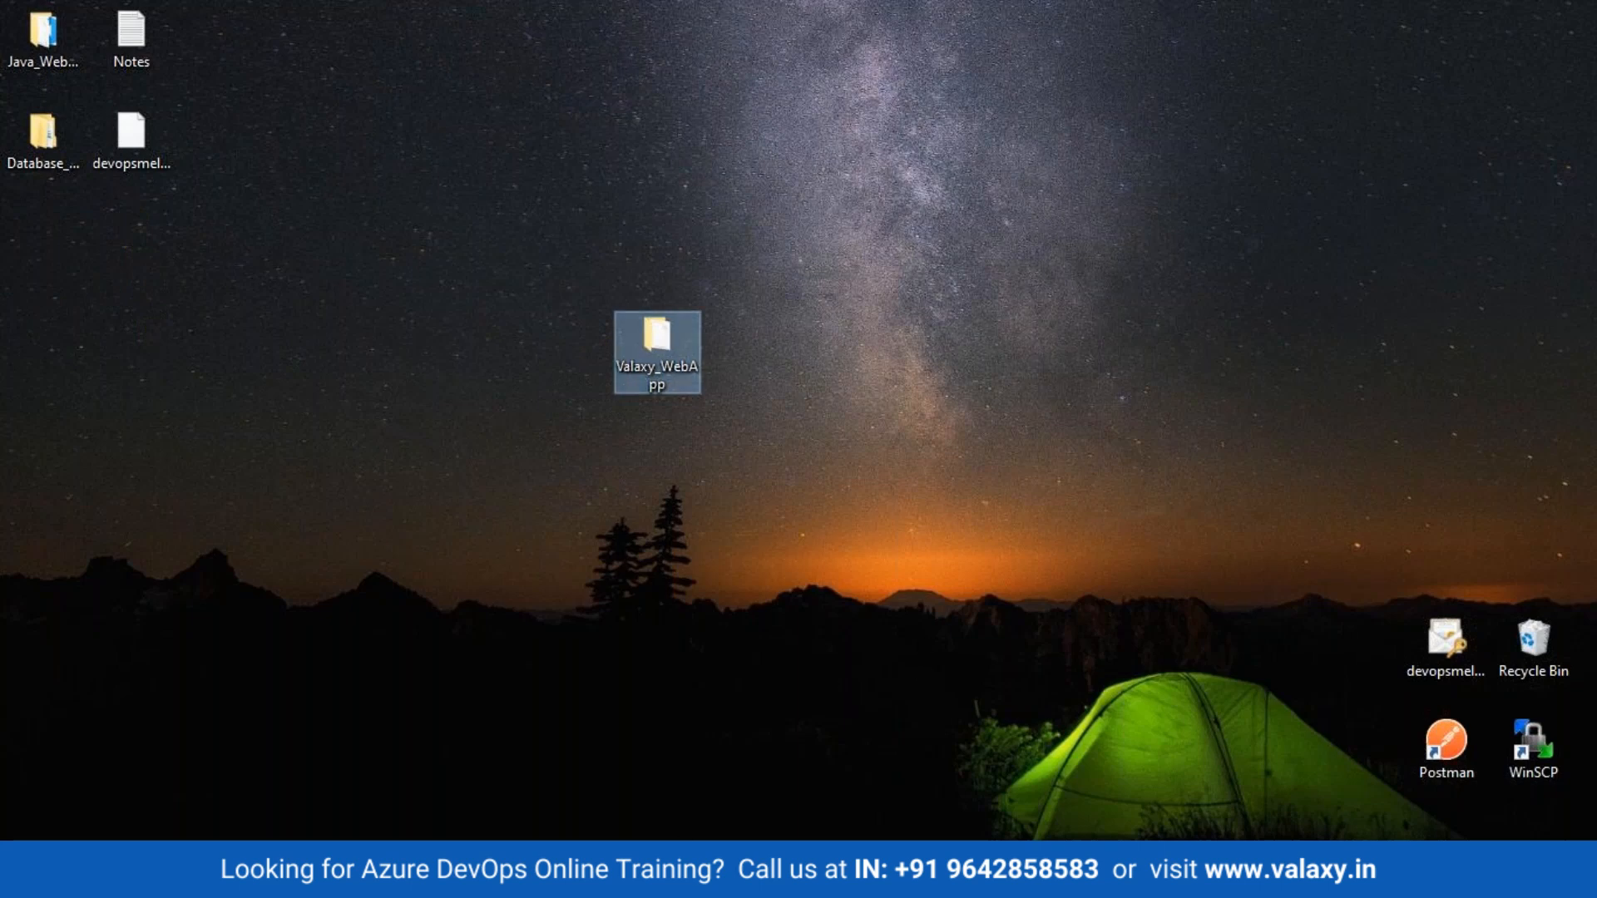
Switch back to the PowerPoint Work-flow slide show and end it, discarding the ink annotations.
click(485, 873)
click(607, 819)
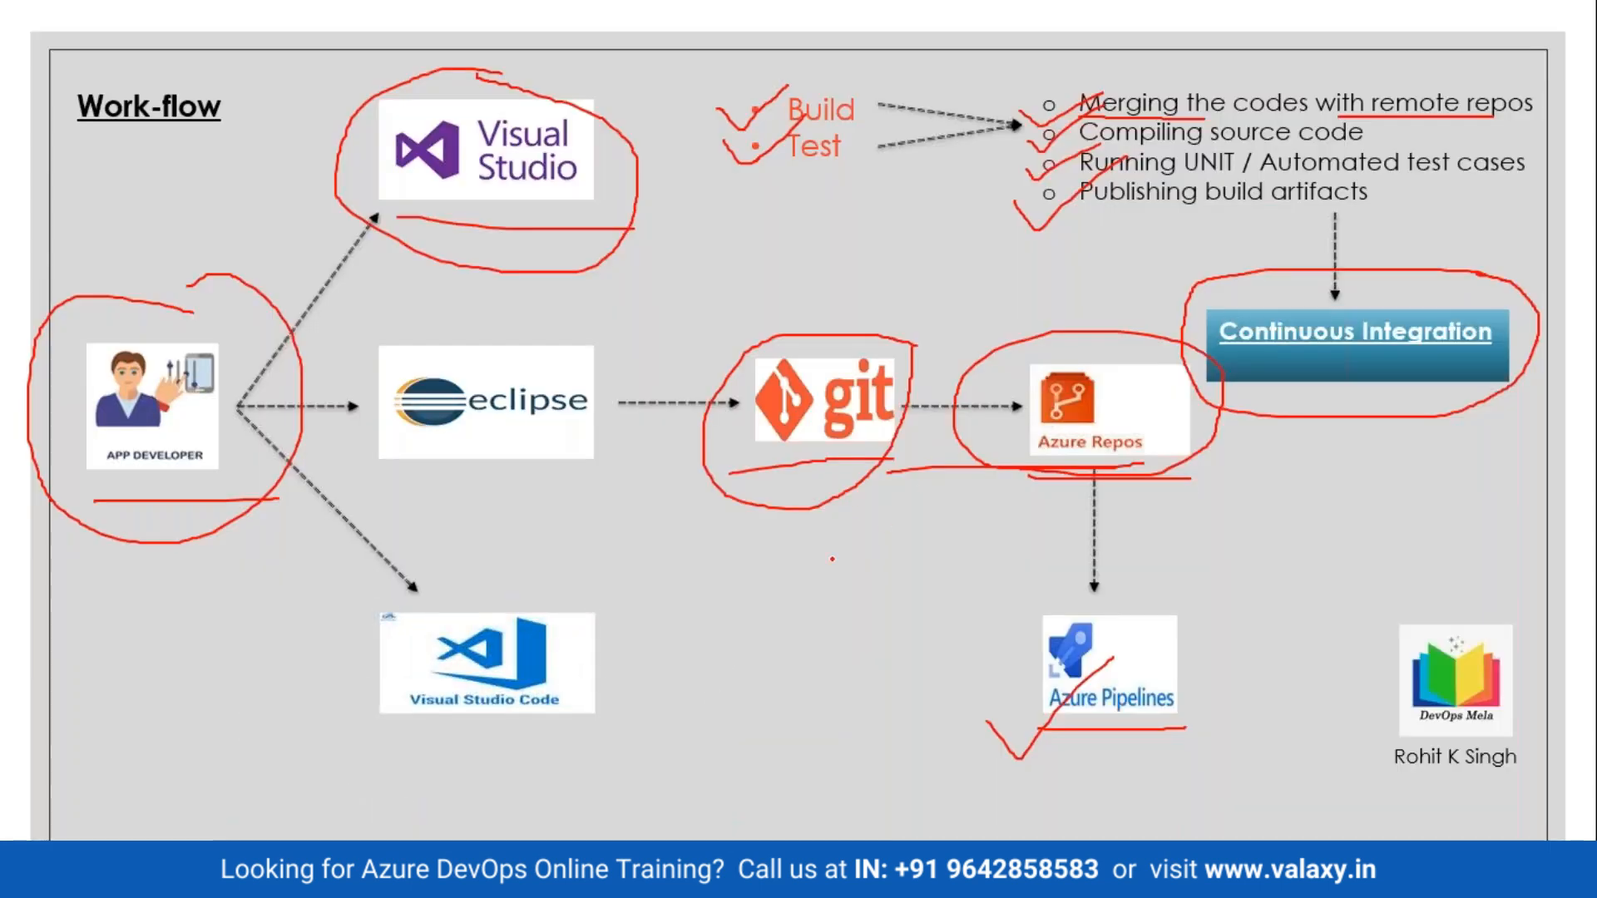
right_click(832, 559)
click(881, 826)
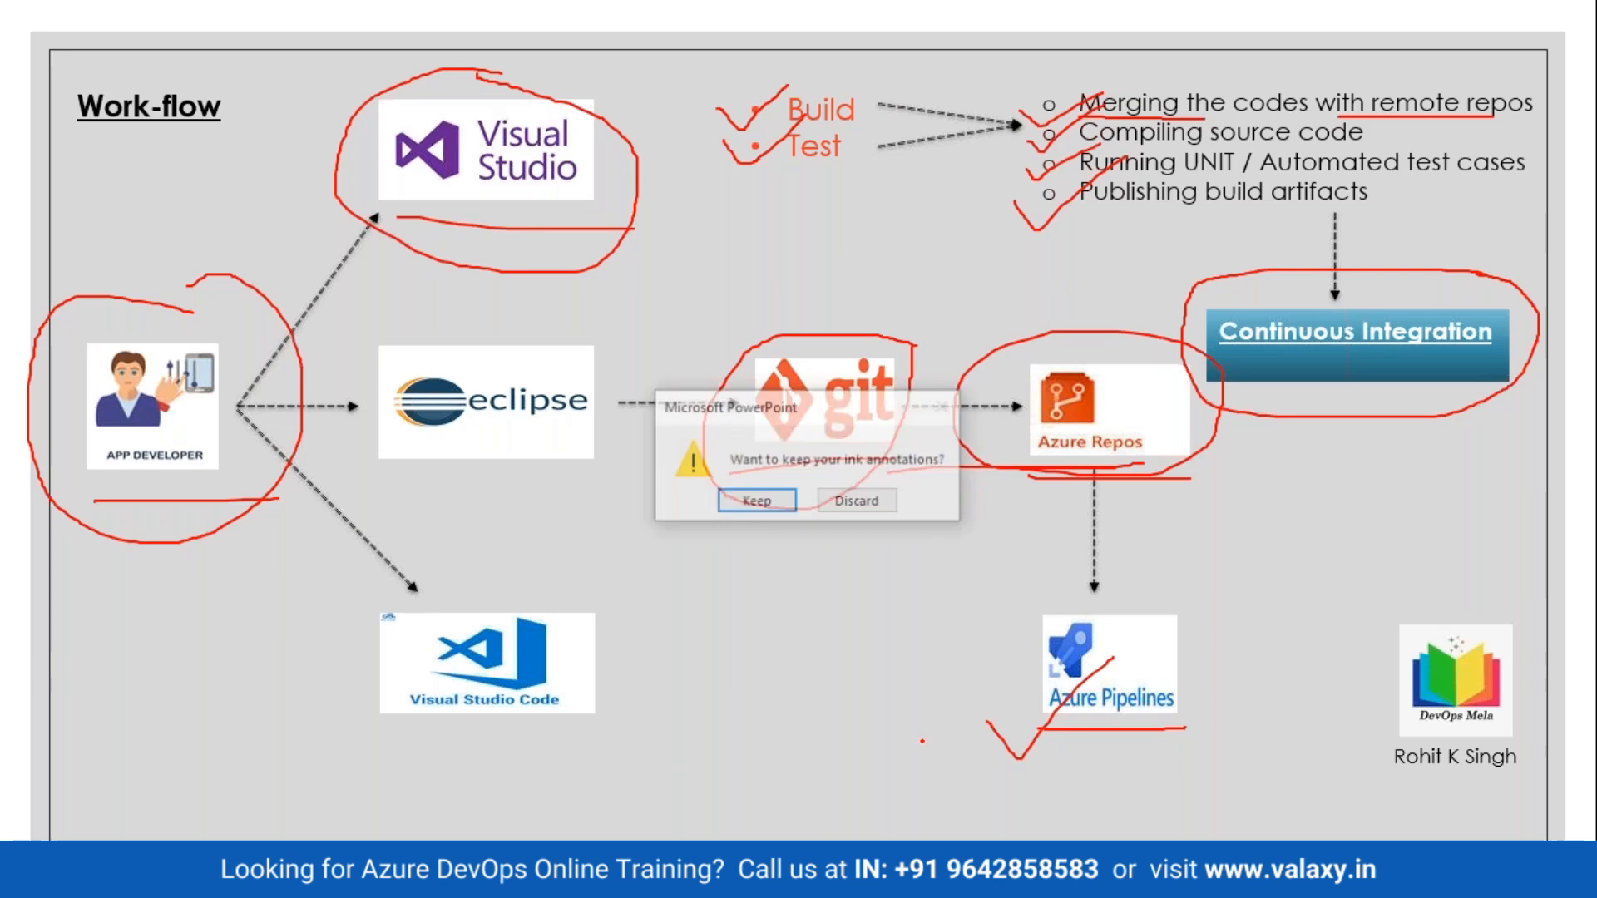
click(865, 501)
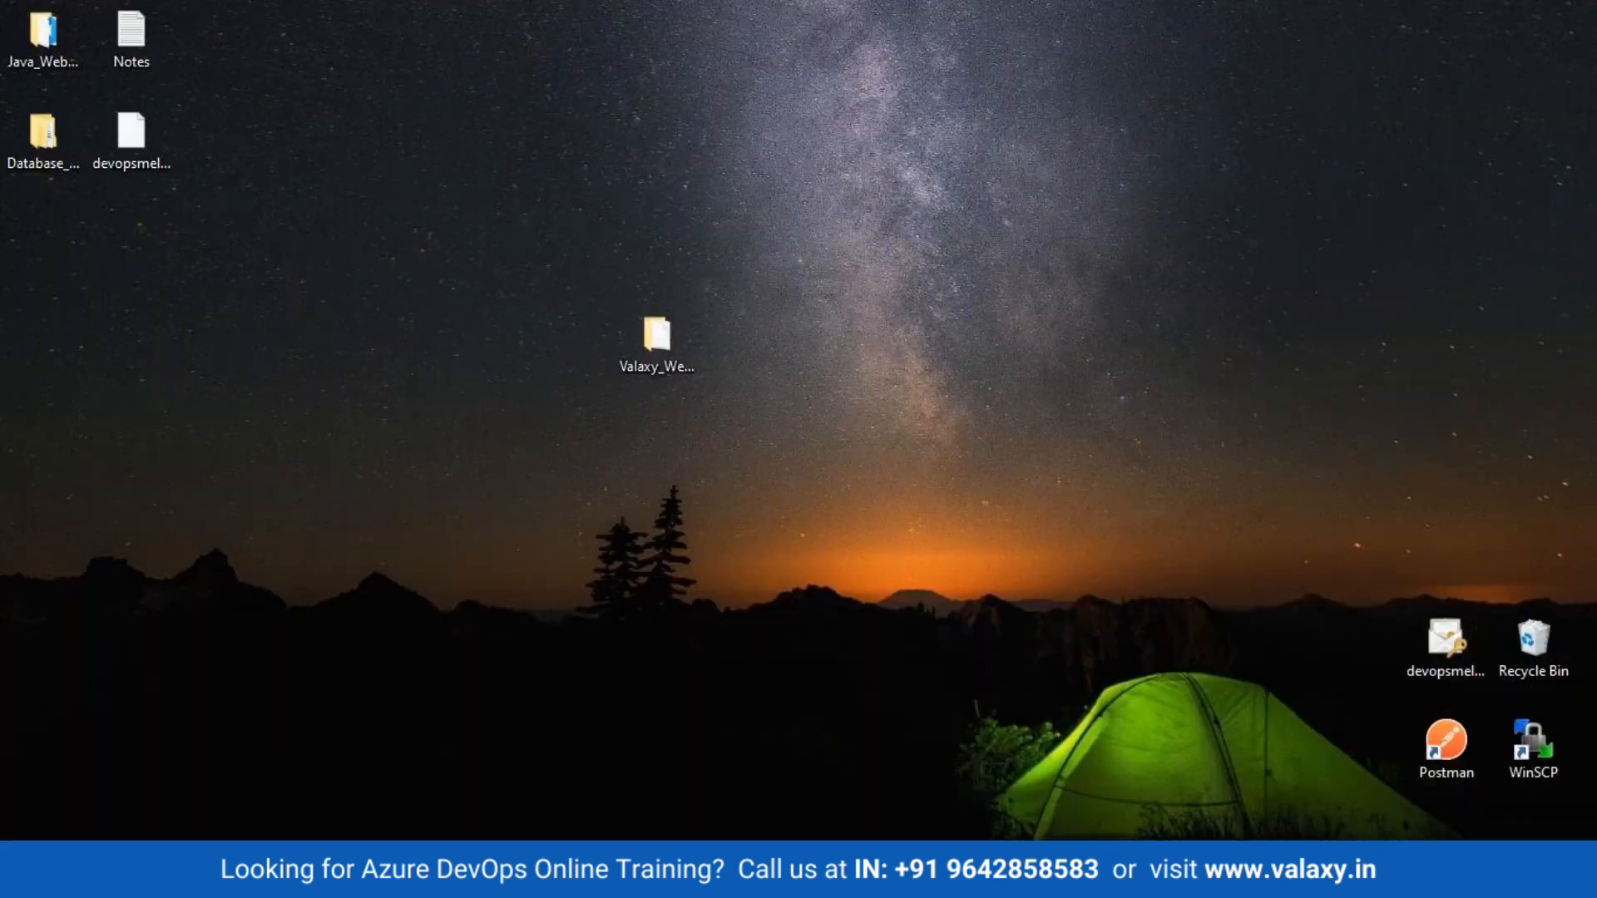
Launch Visual Studio 2019 from the desktop and start creating a new project.
right_click(1002, 283)
click(1044, 351)
click(703, 878)
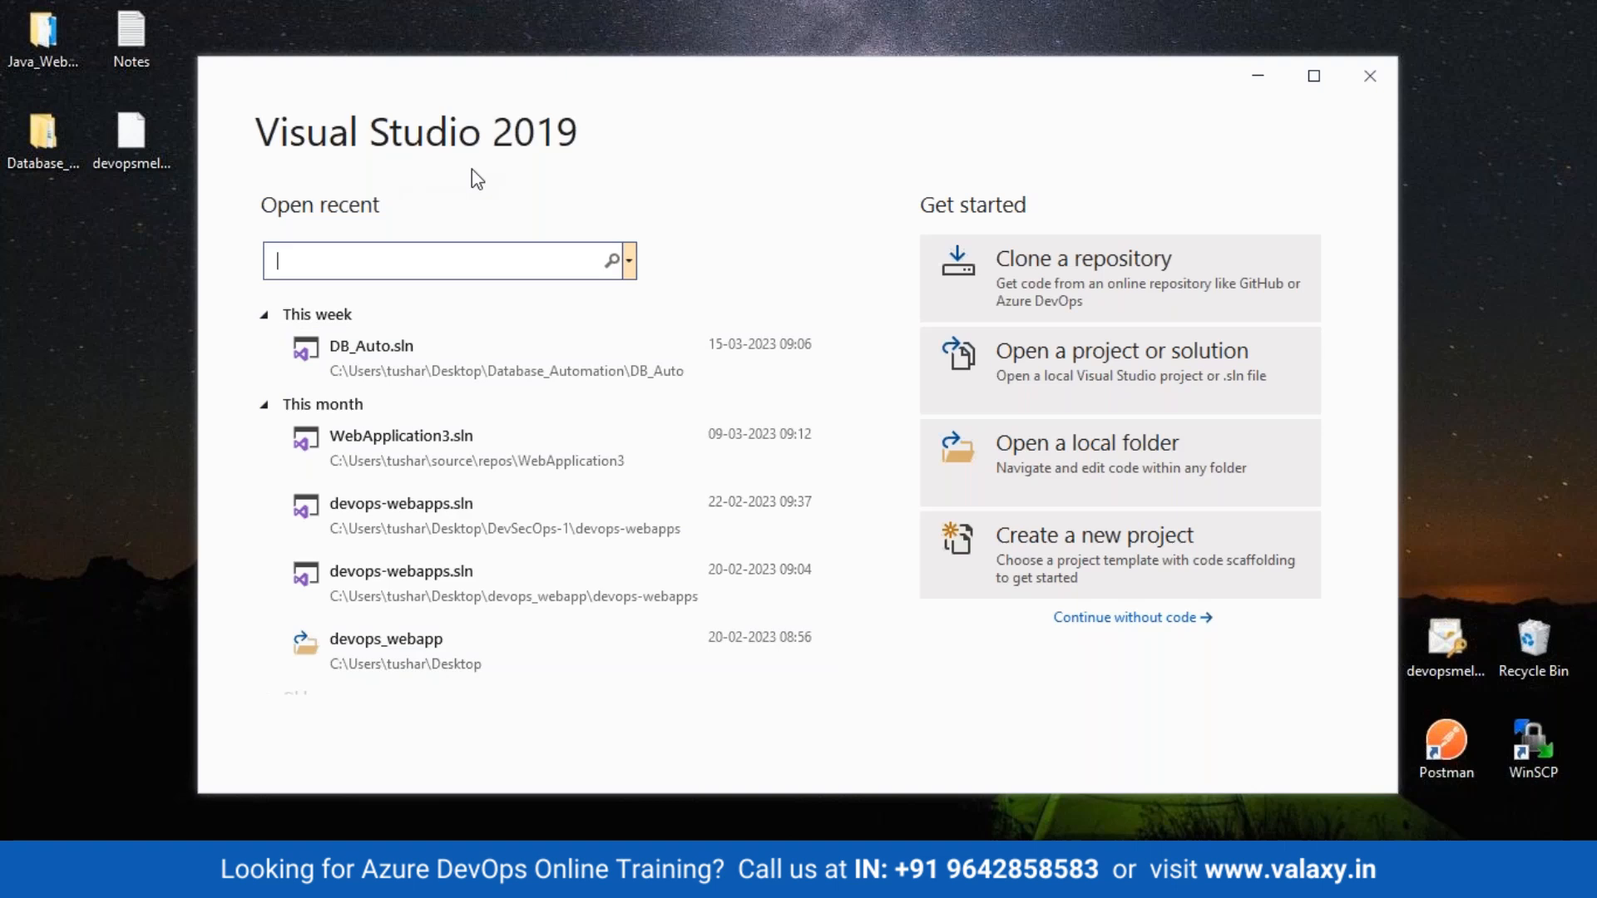
click(1069, 559)
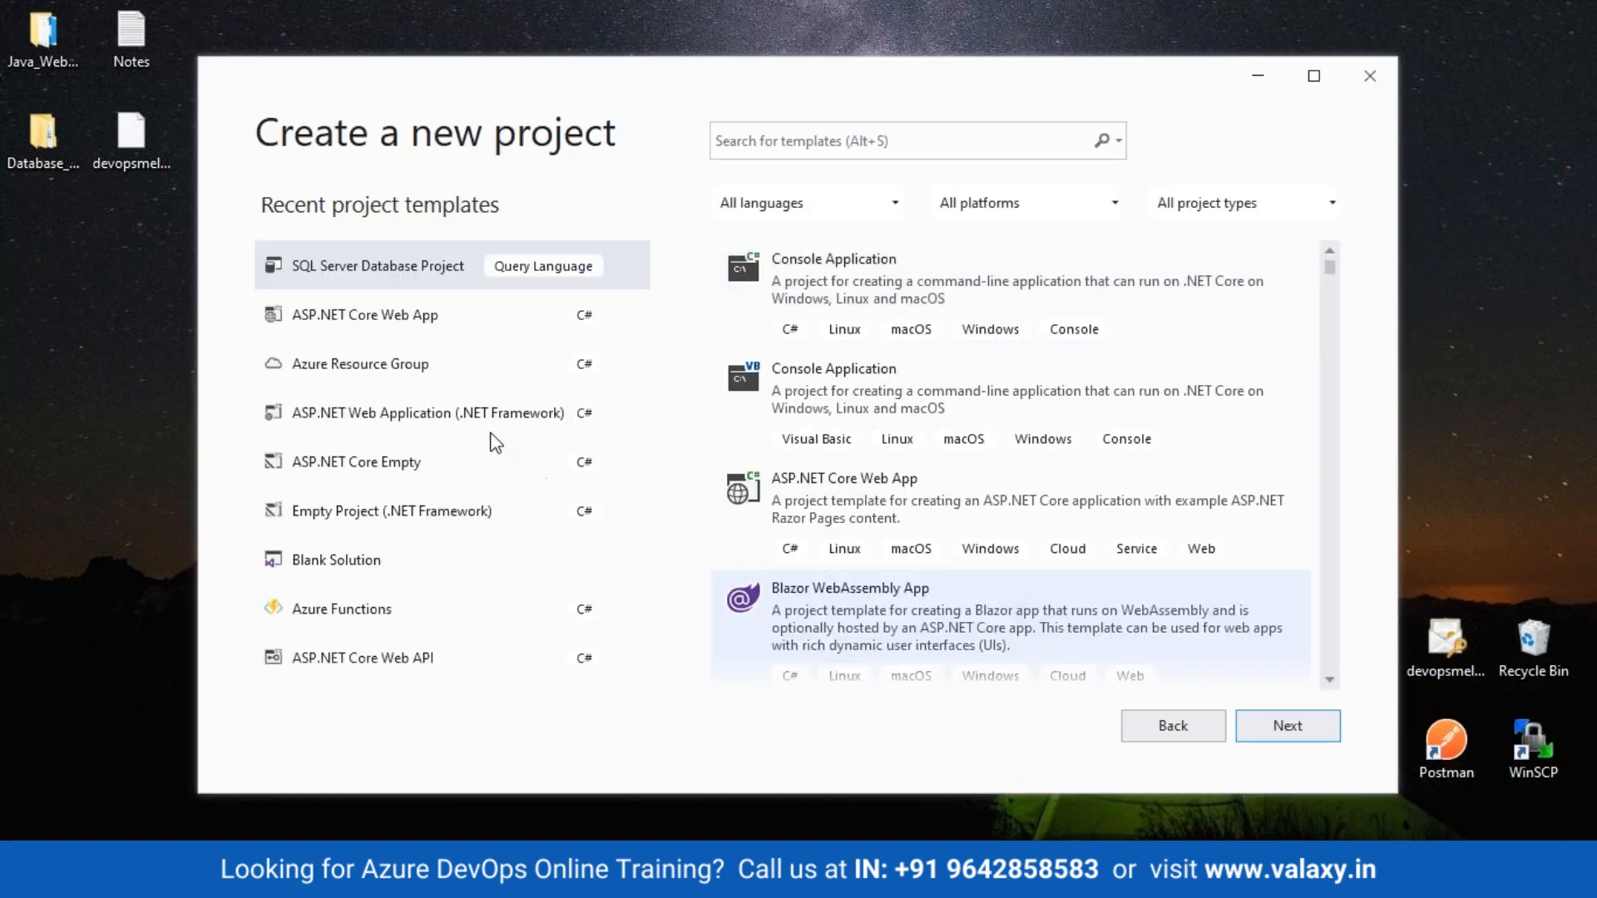
Search the project templates for ASP.NET Core and continue with the C# ASP.NET Core Web App template.
click(462, 333)
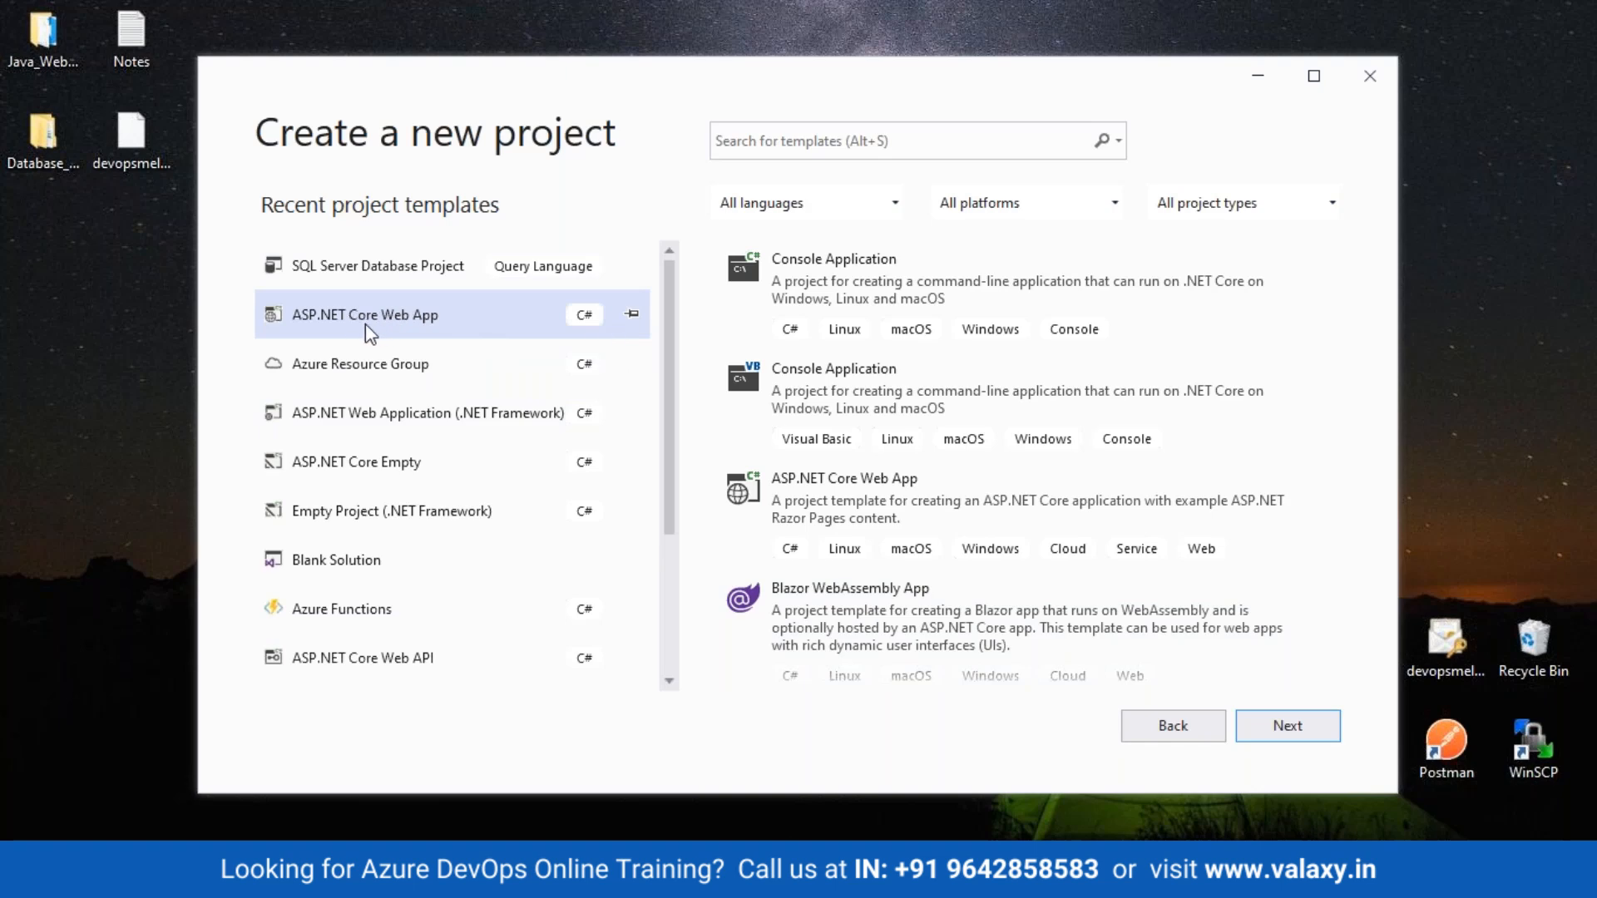
click(800, 147)
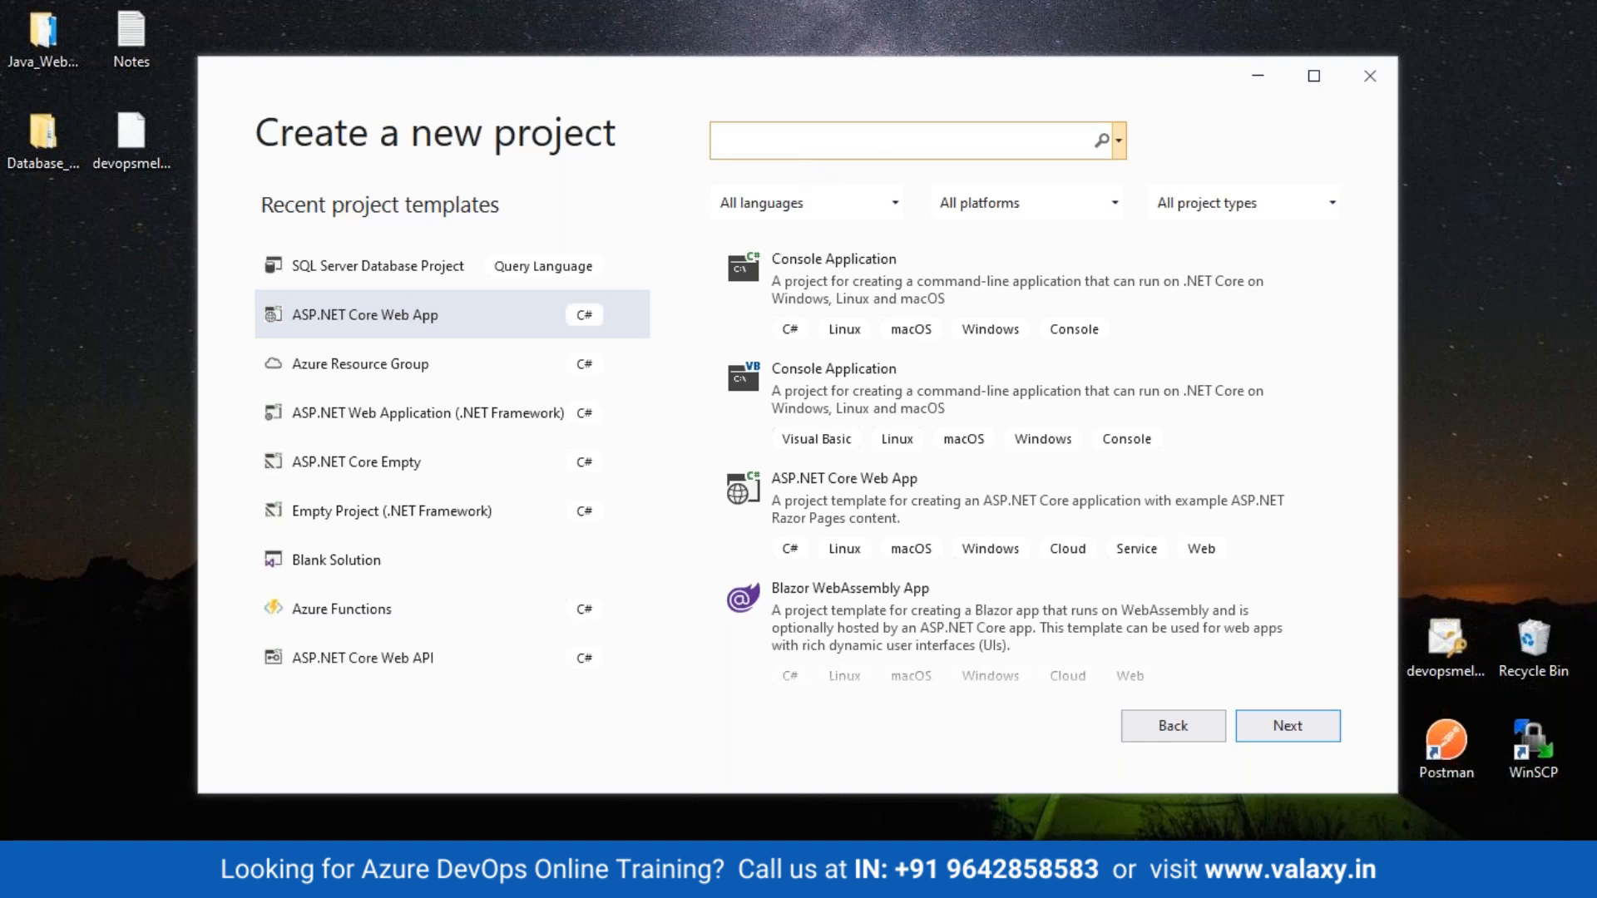
text(ASD)
key(BackSpace)
key(Down)
key(Return)
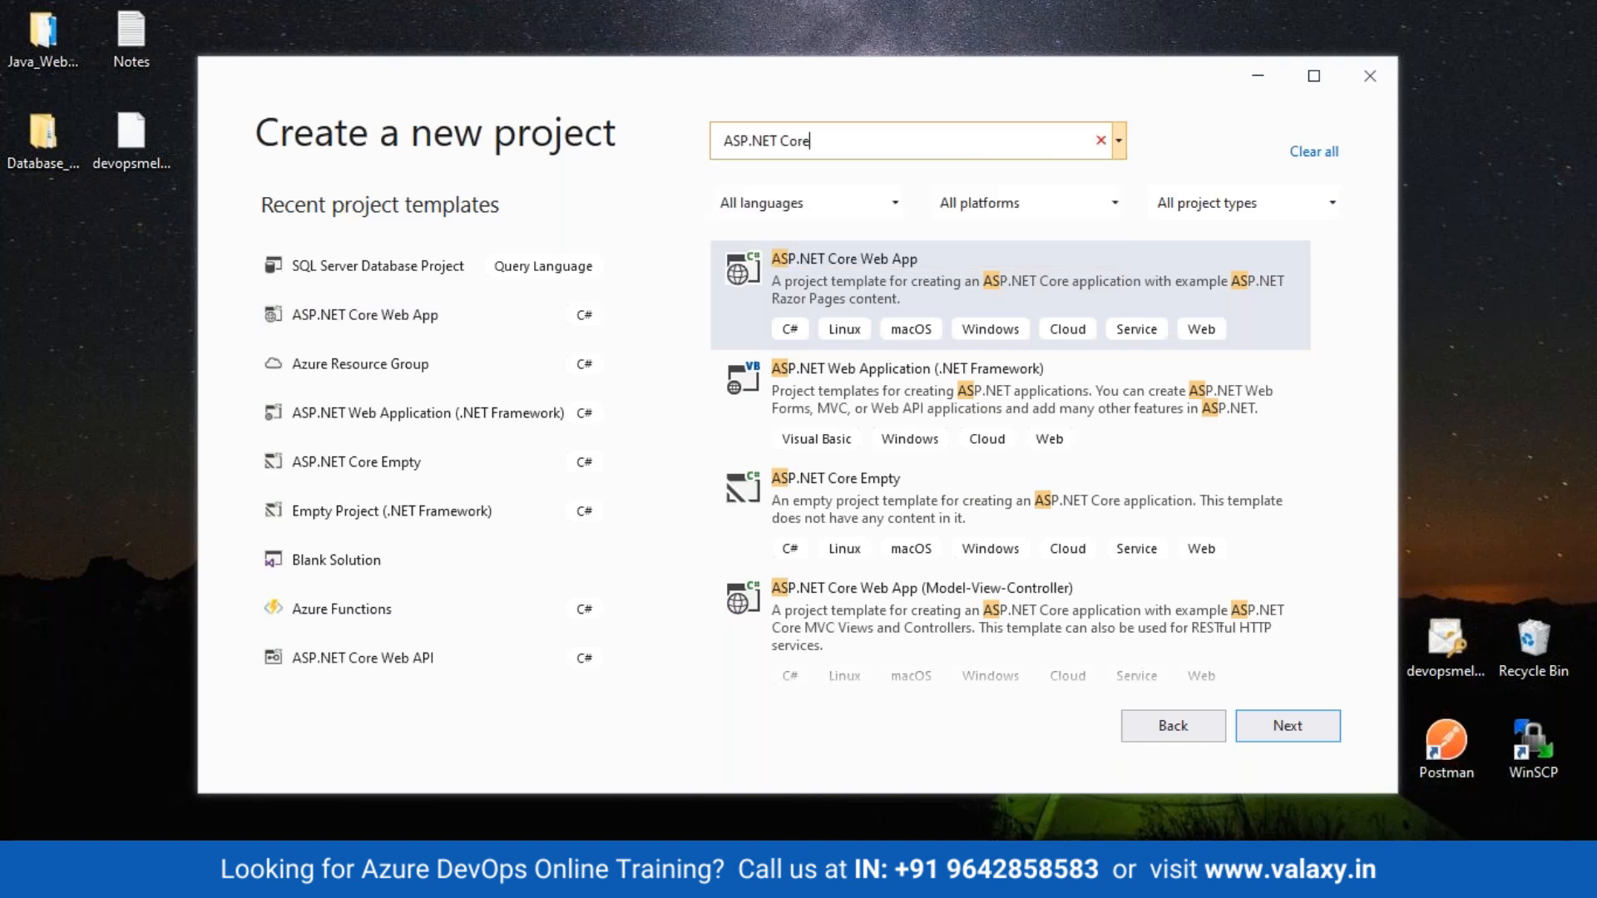
click(915, 283)
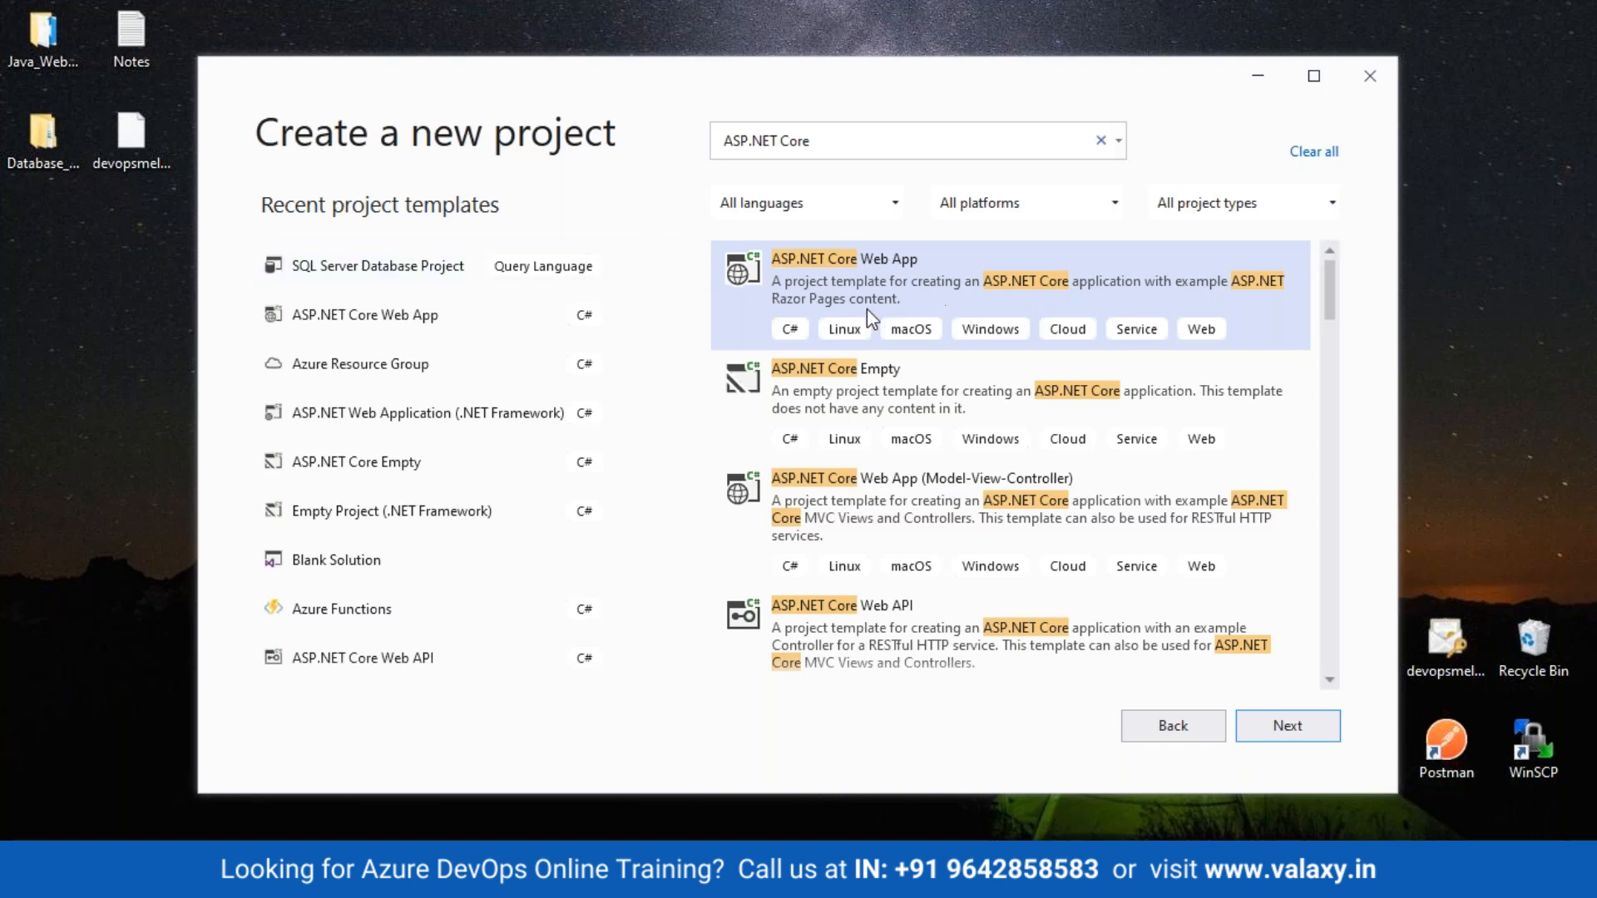
click(1274, 725)
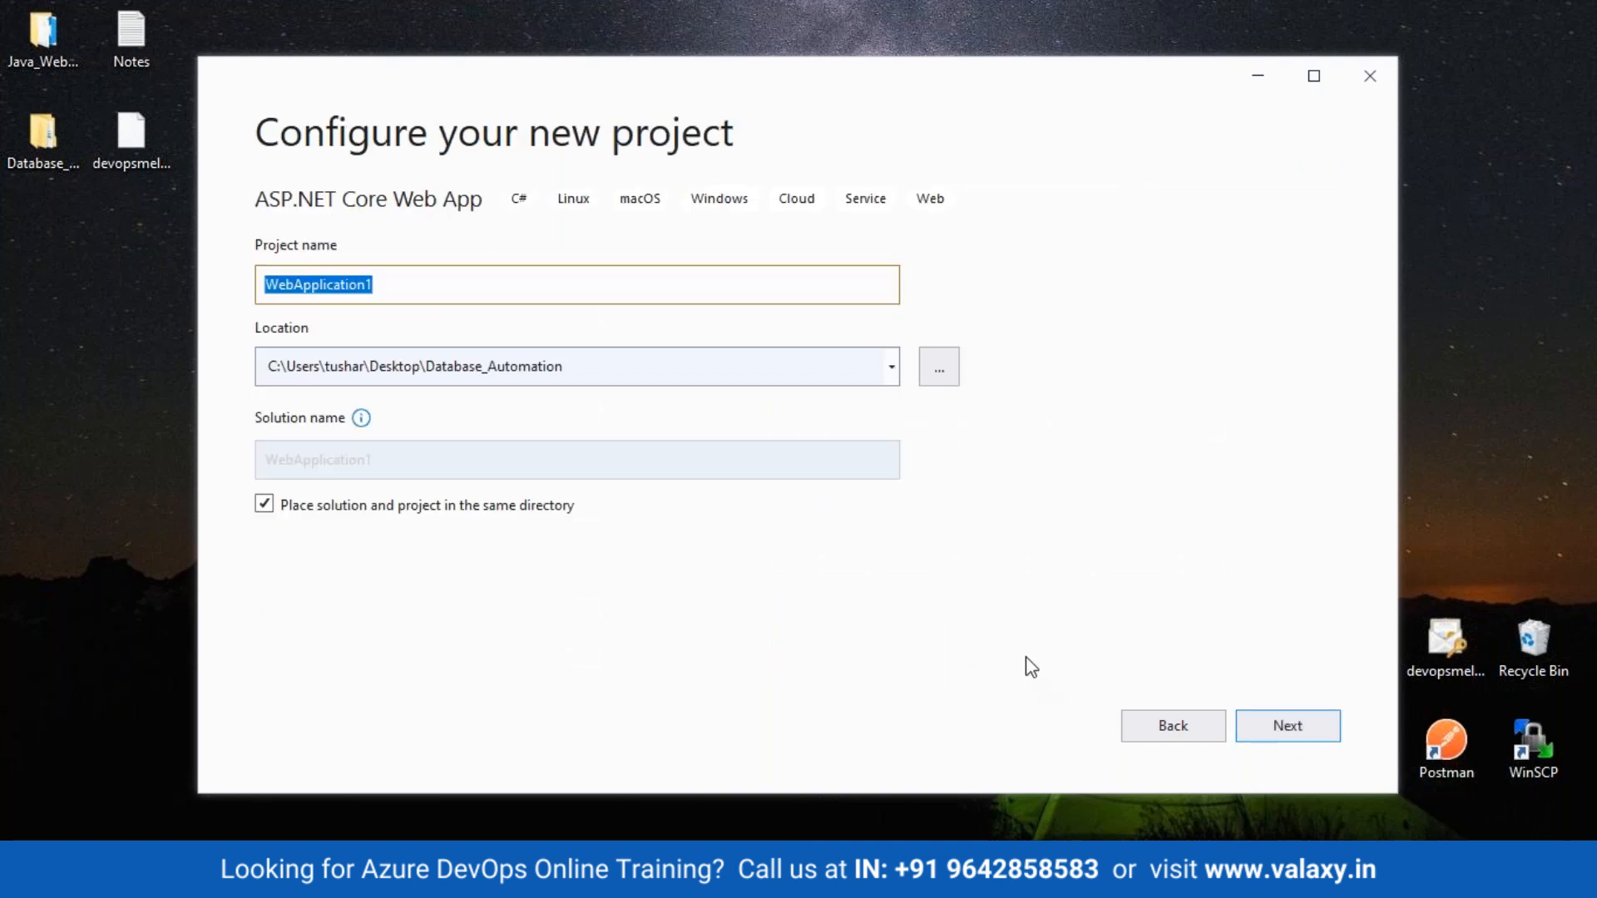
Name the project valaxy_devsecops_app and set its location to the Valaxy_WebApp folder on the Desktop.
text(valaxy)
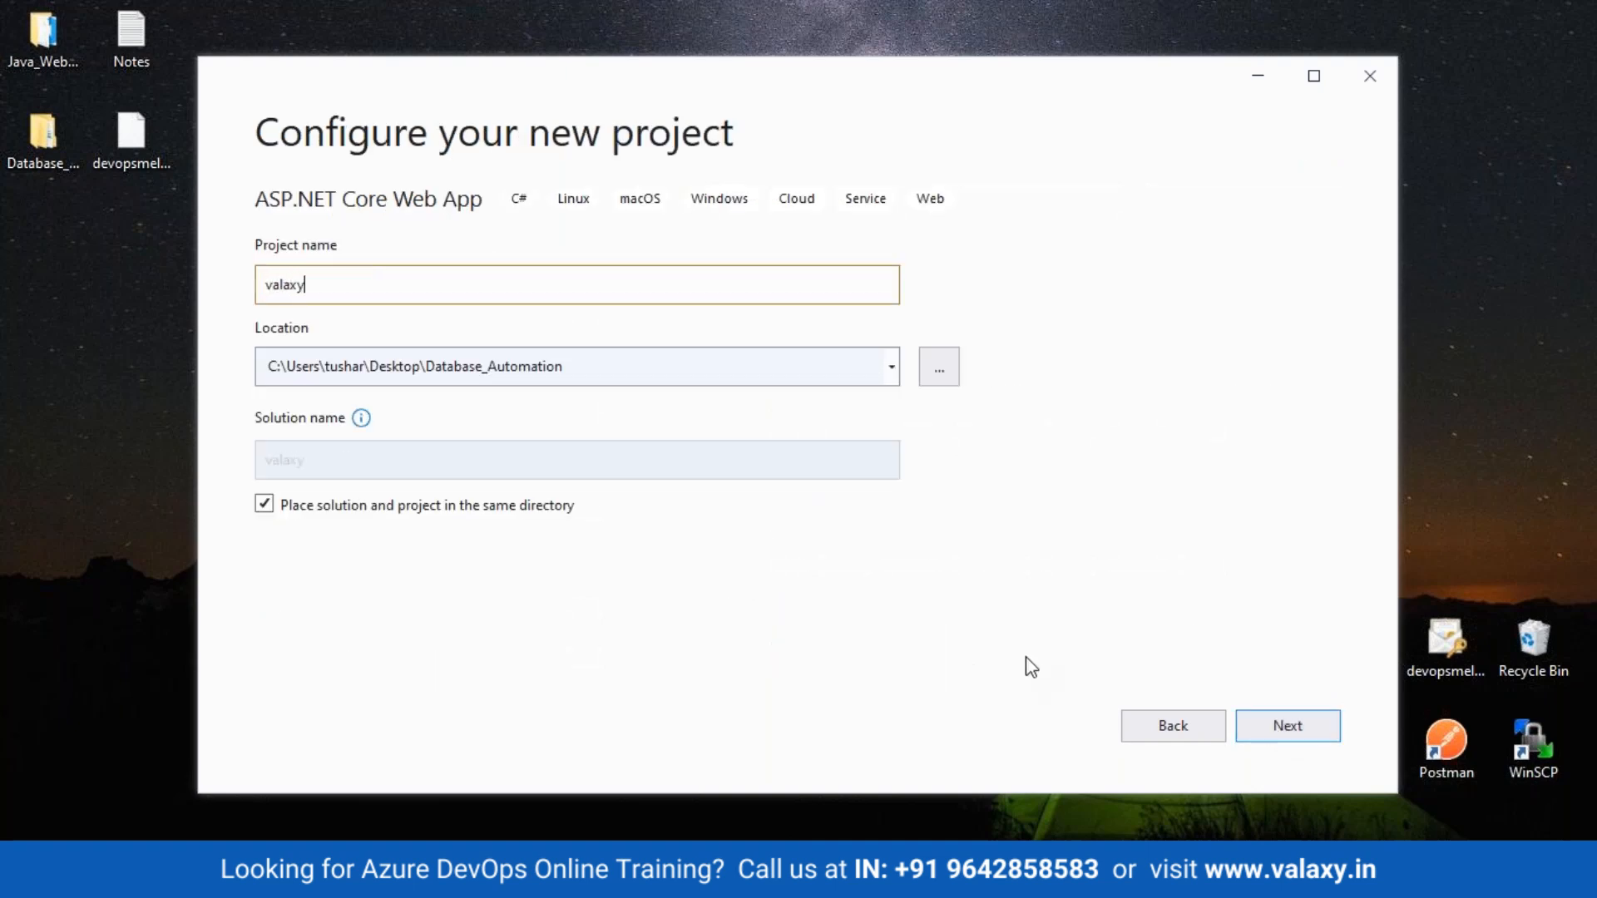
text(_devsecops_app)
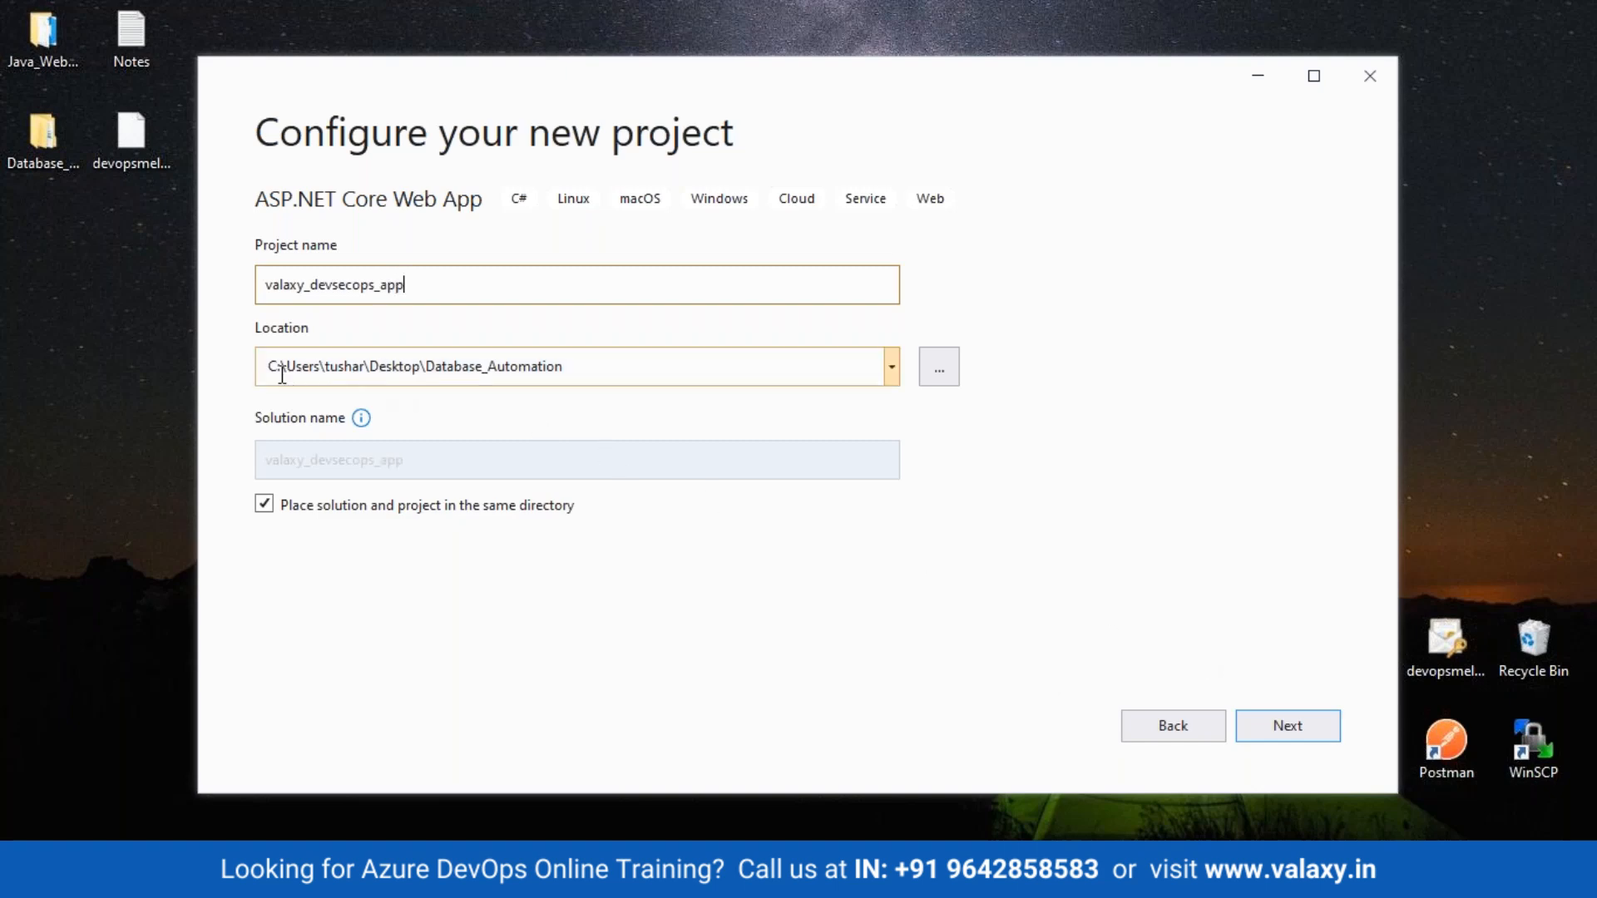
click(951, 375)
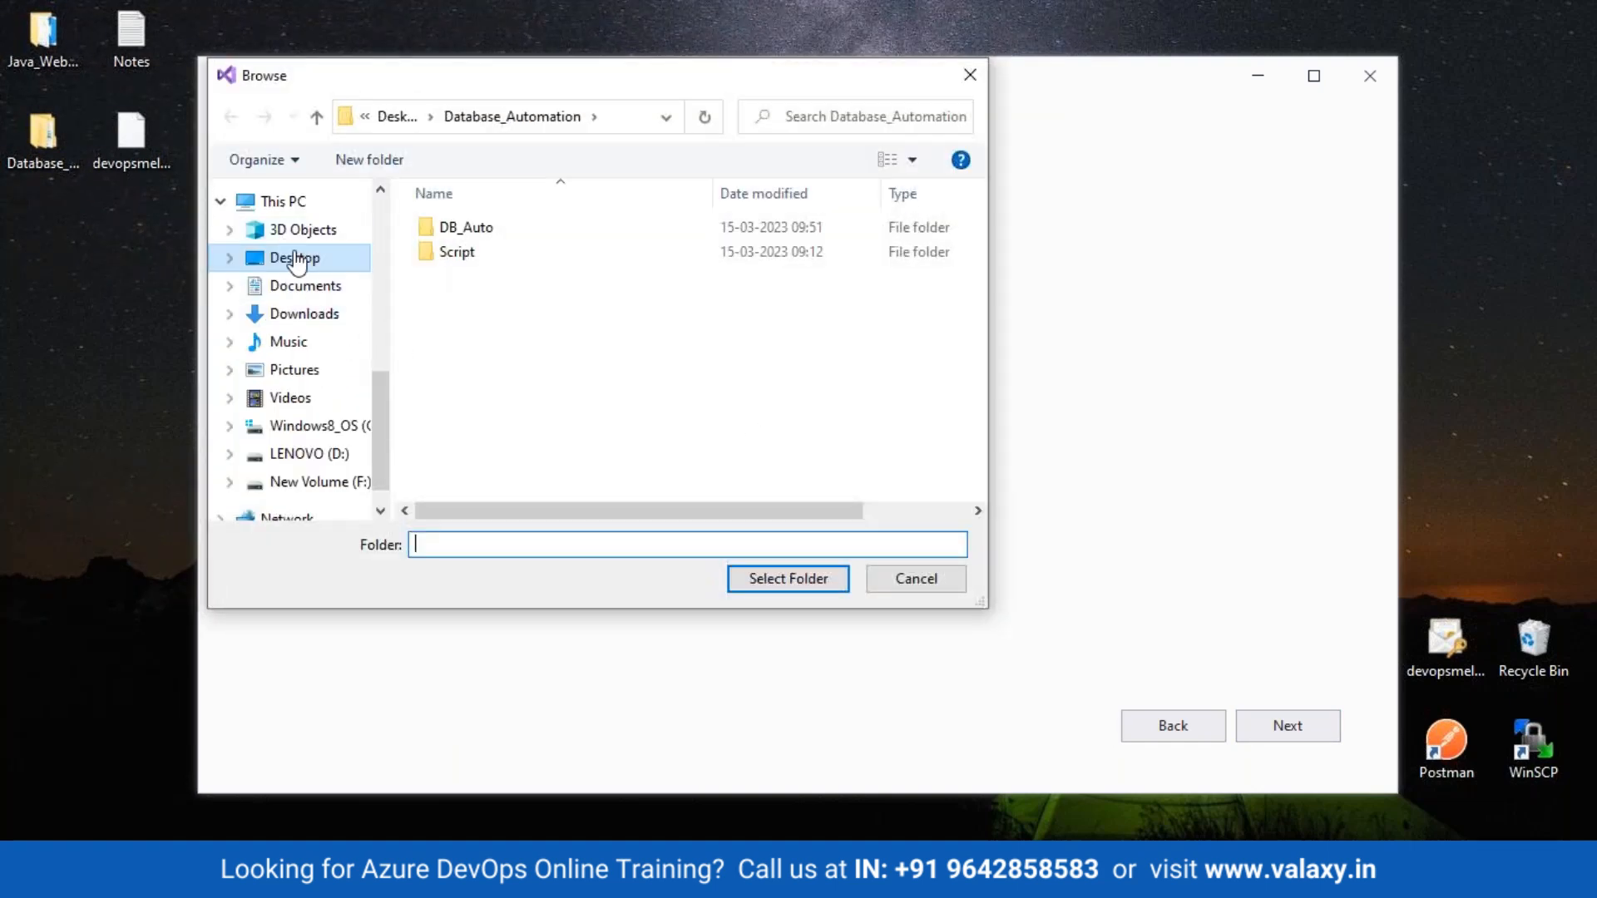
click(298, 258)
double_click(769, 276)
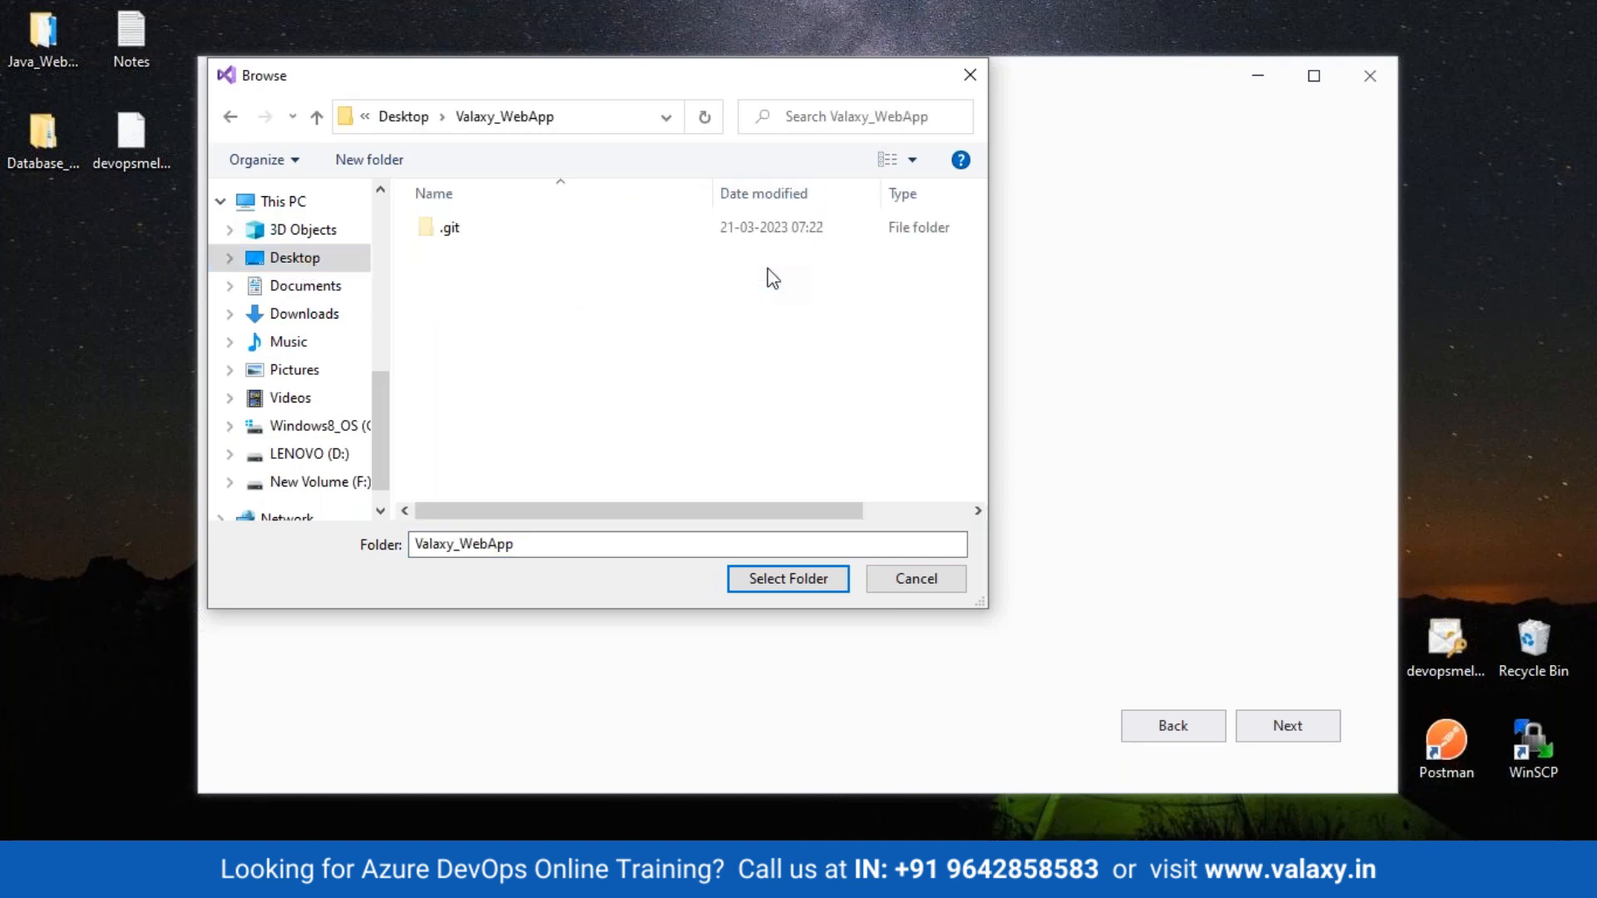
click(770, 578)
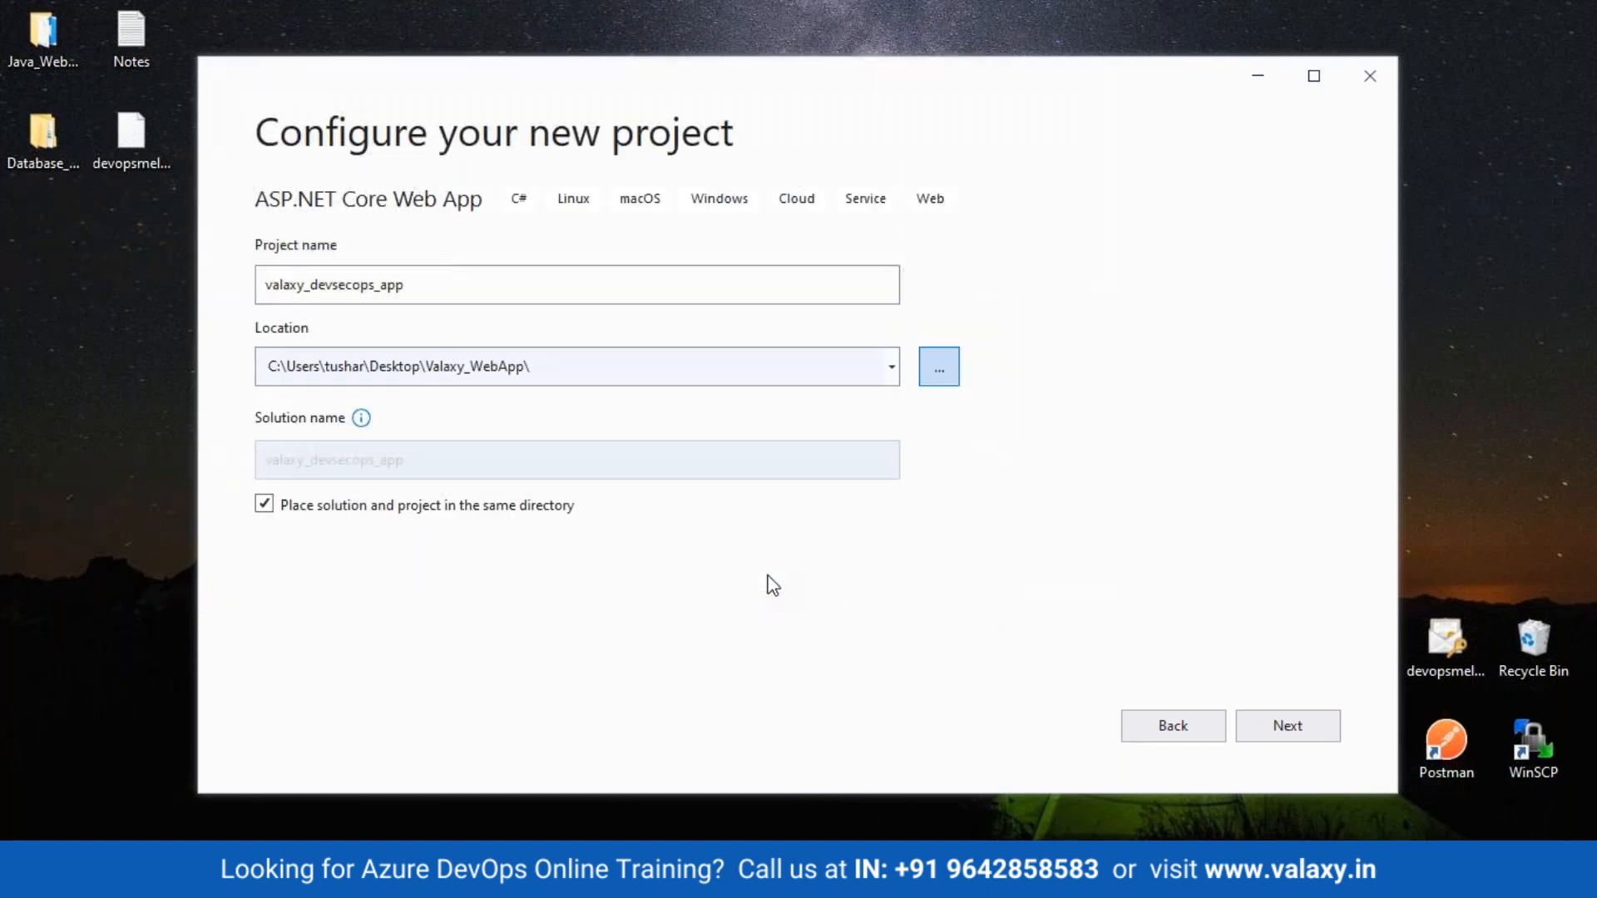
Keep .NET Core 3.1 as the target framework with no authentication and HTTPS configured, and create the project.
click(1306, 725)
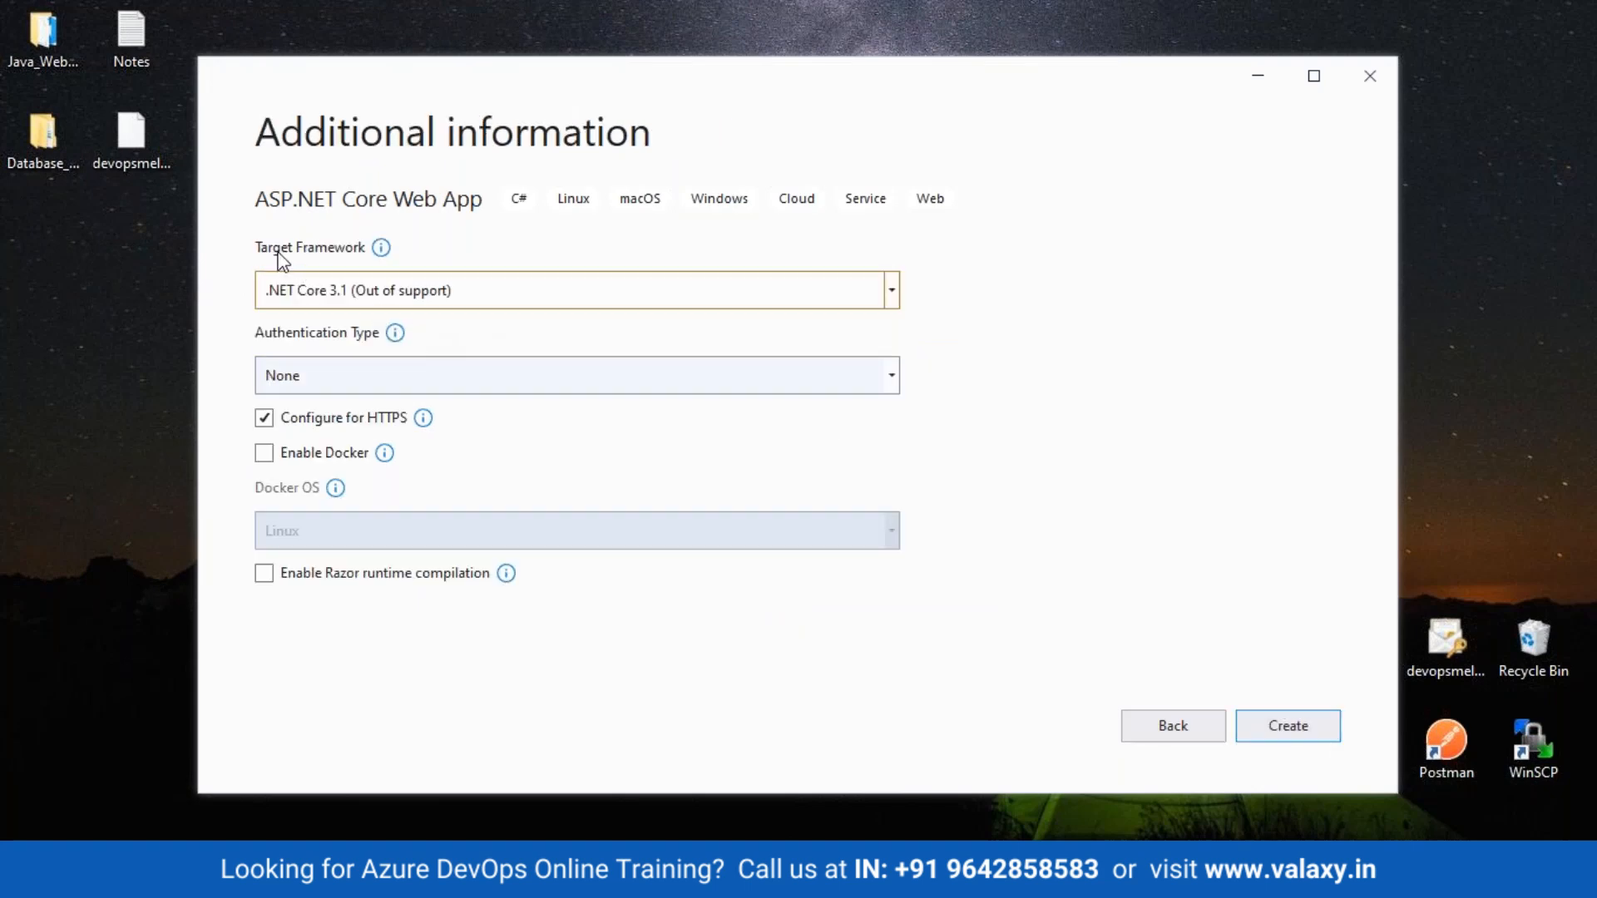
click(895, 294)
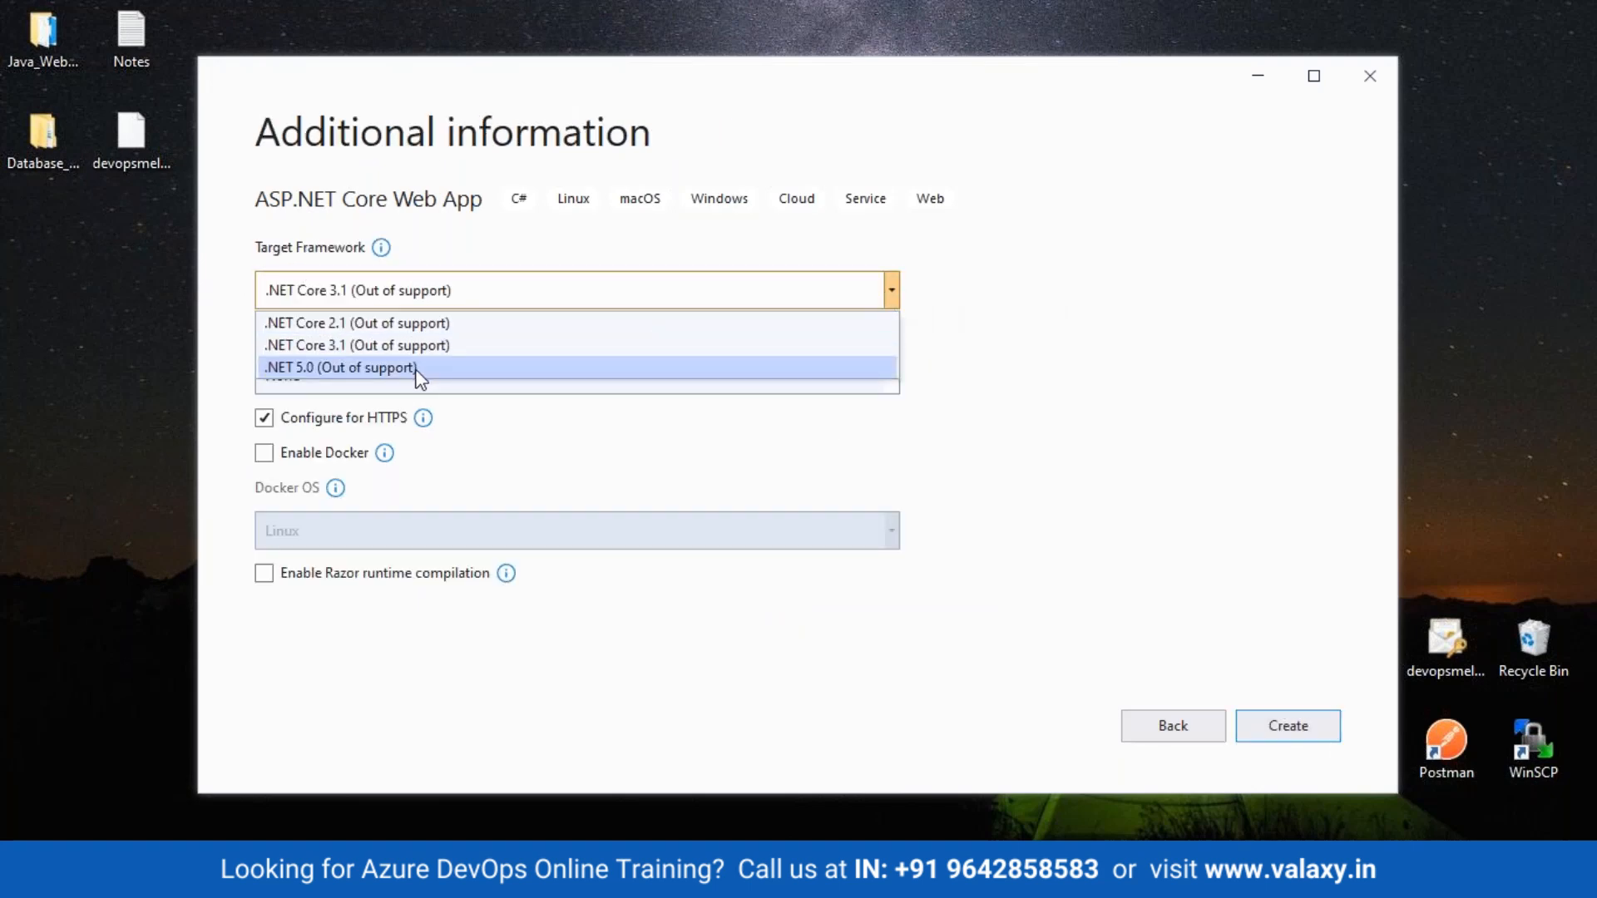
click(357, 351)
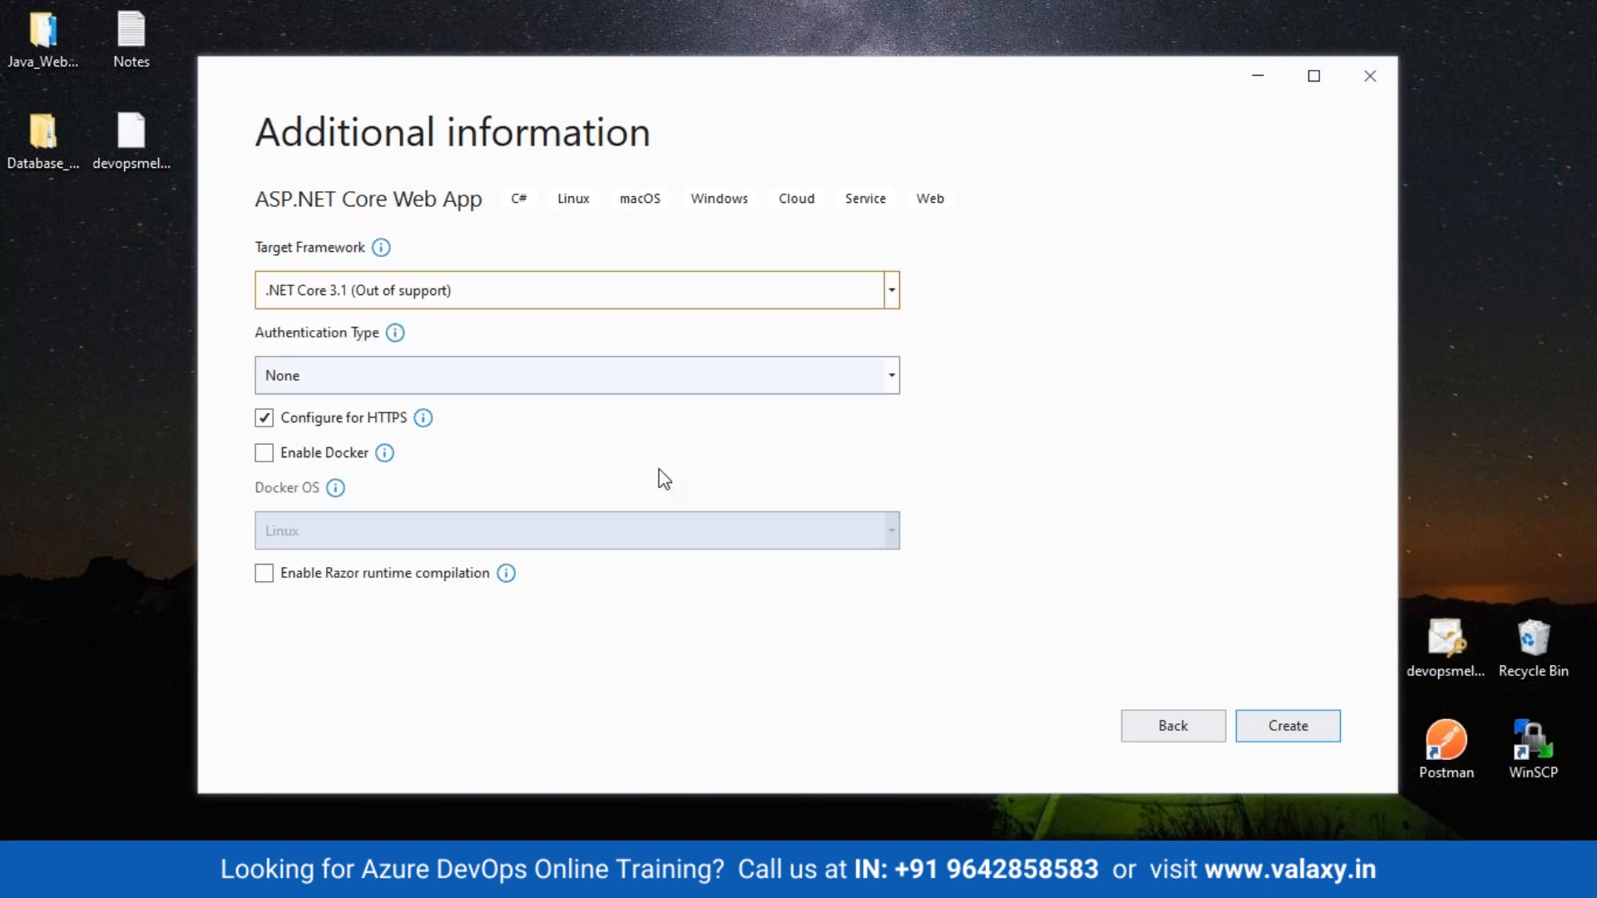
click(1326, 728)
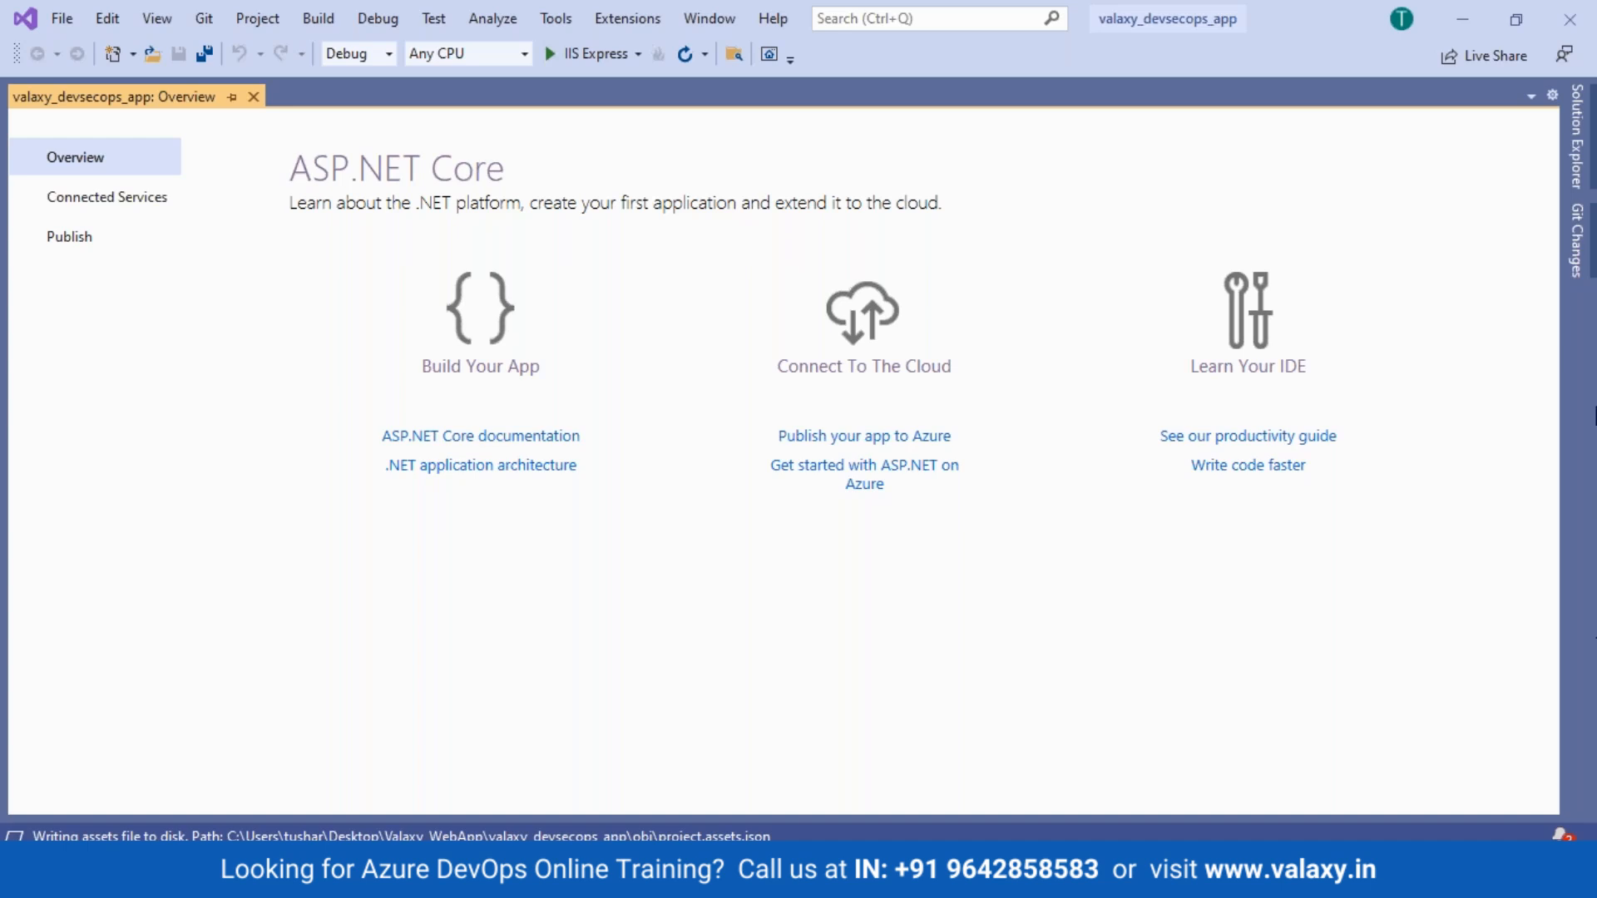
Show the Solution Explorer and look over the project's Dependencies, Properties and wwwroot entries.
click(166, 16)
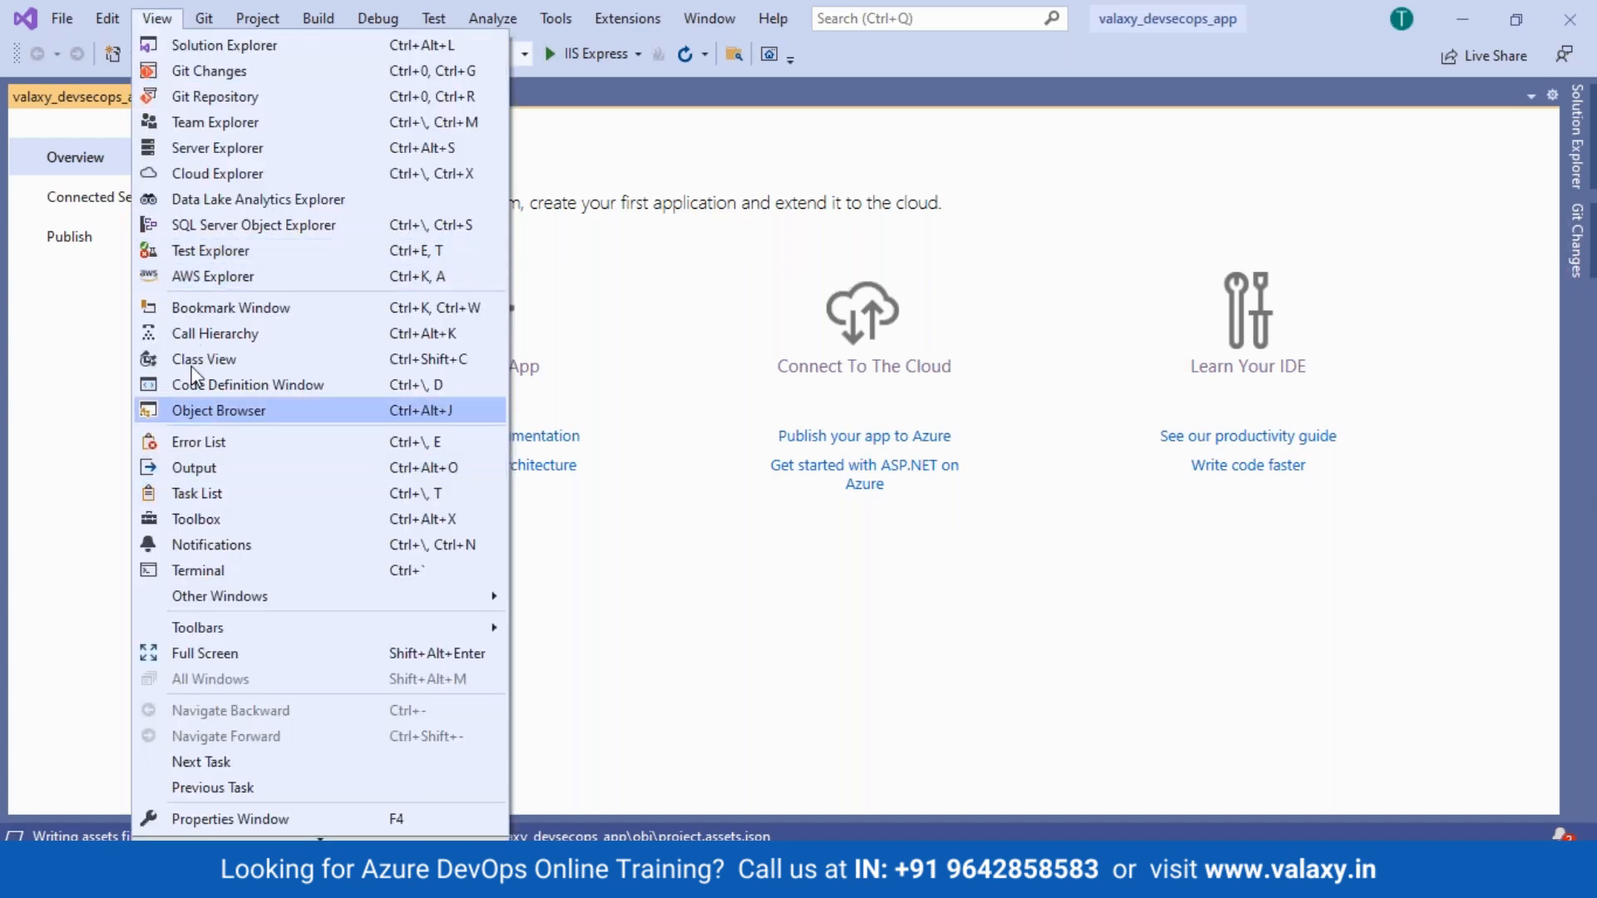
click(213, 43)
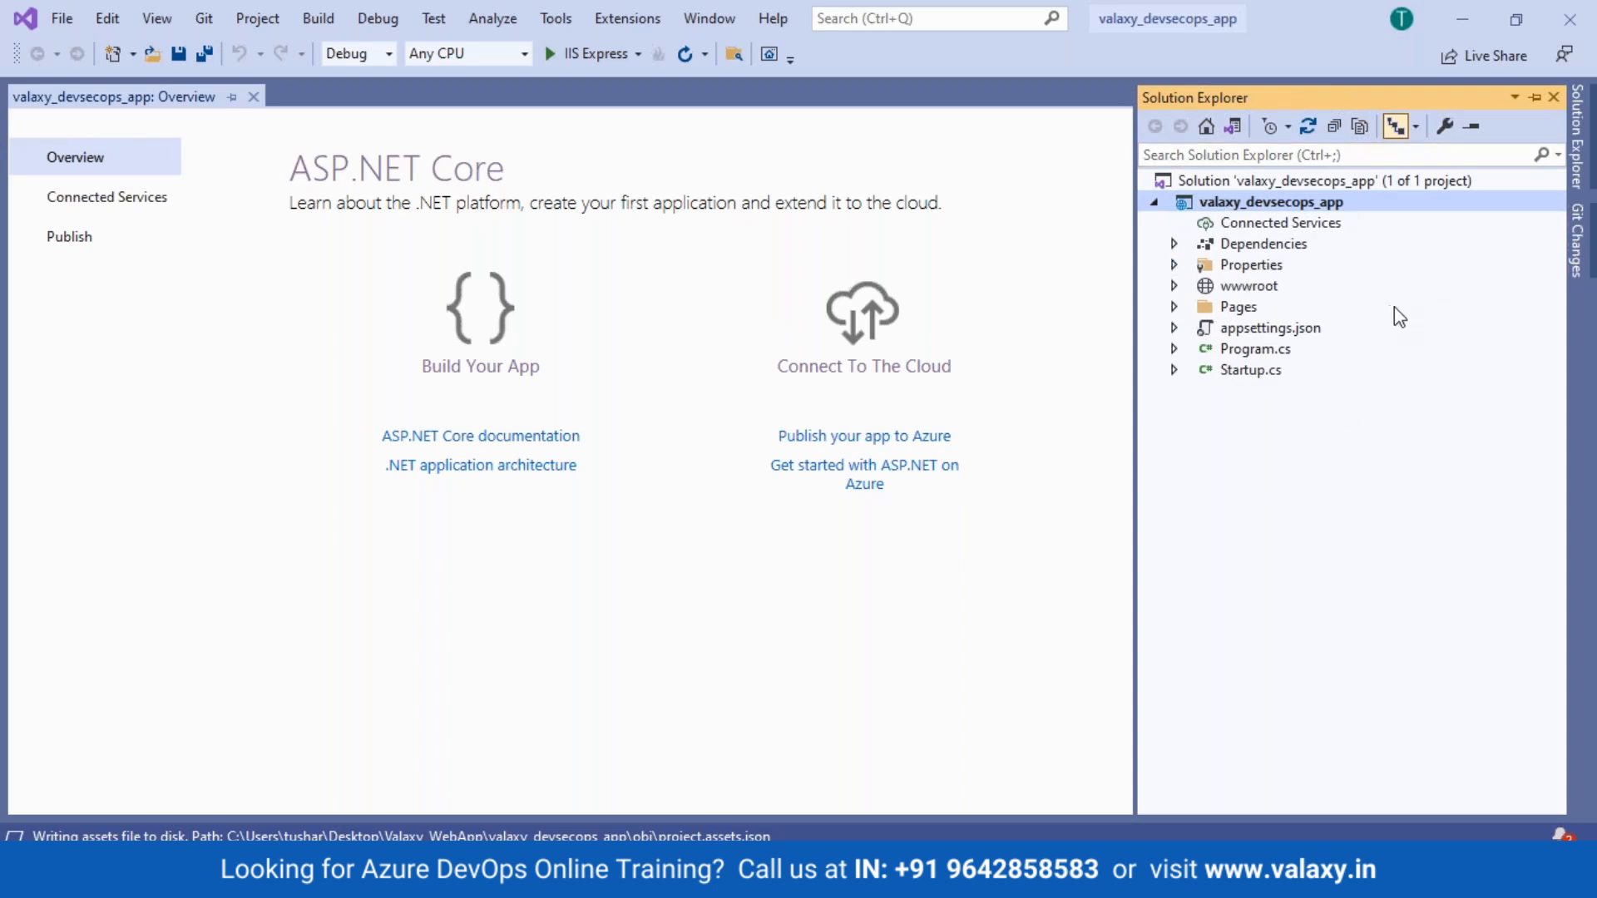
click(1279, 247)
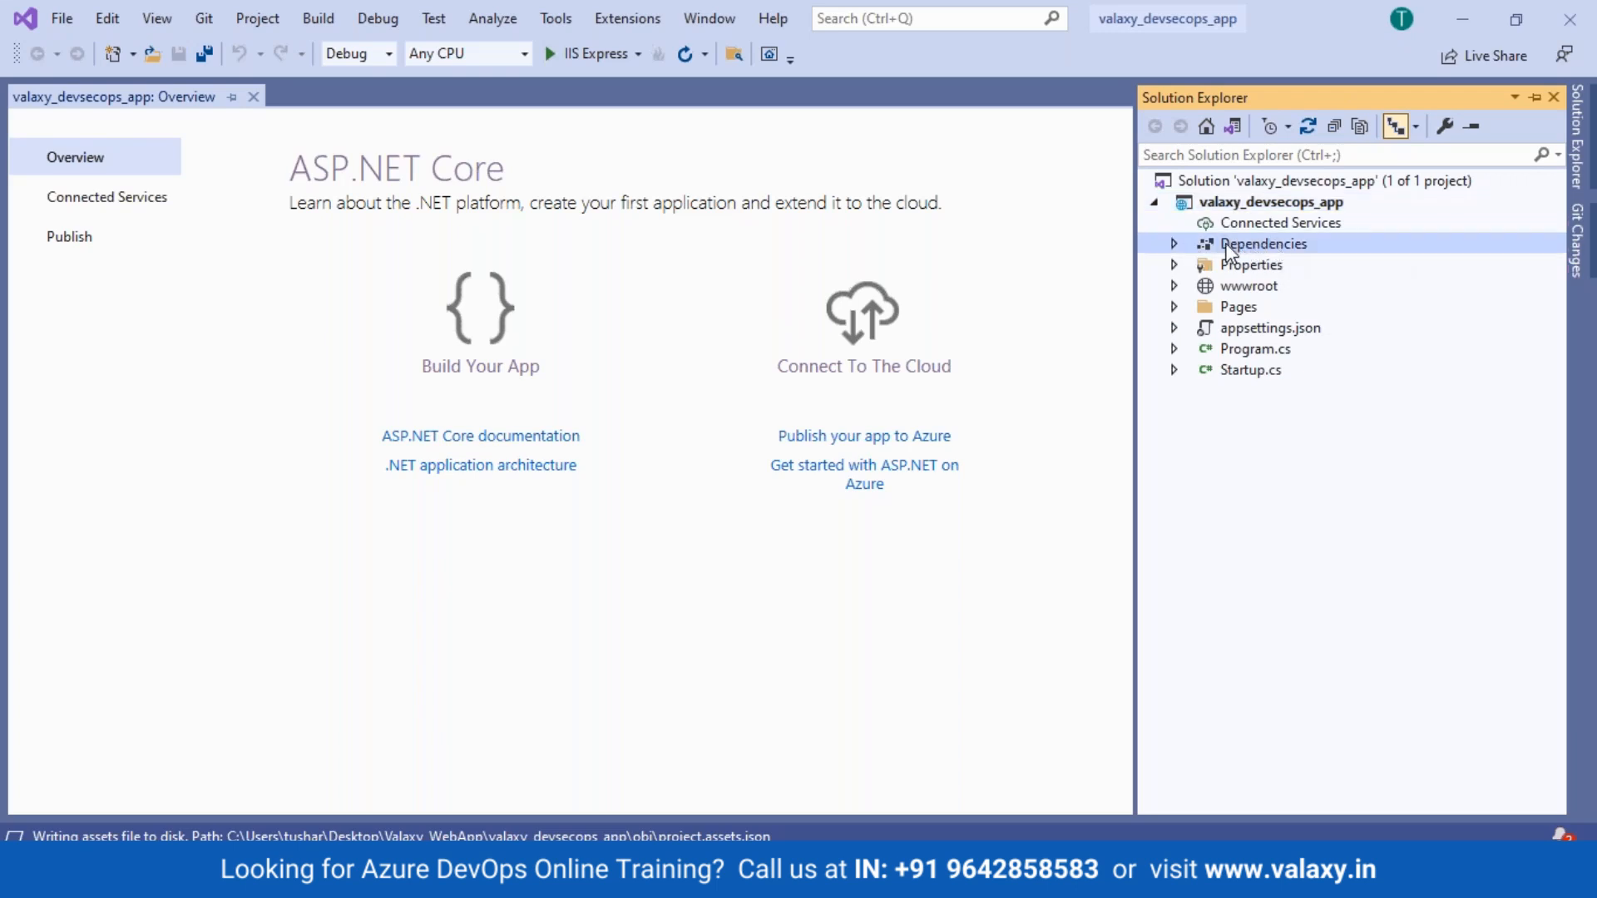
click(1236, 272)
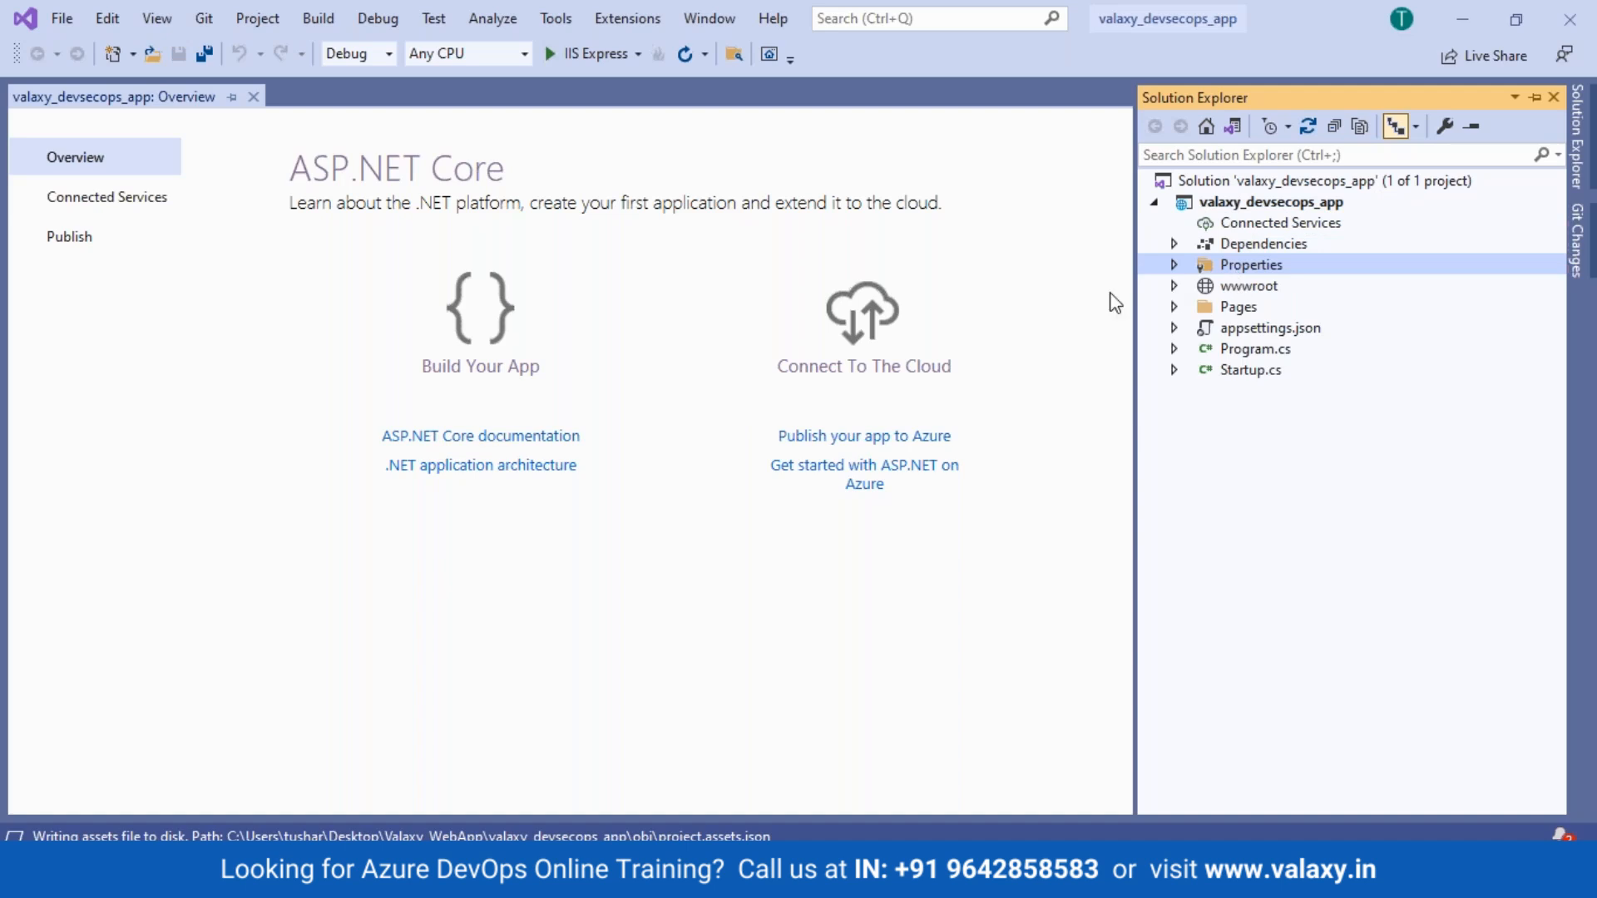
click(1172, 286)
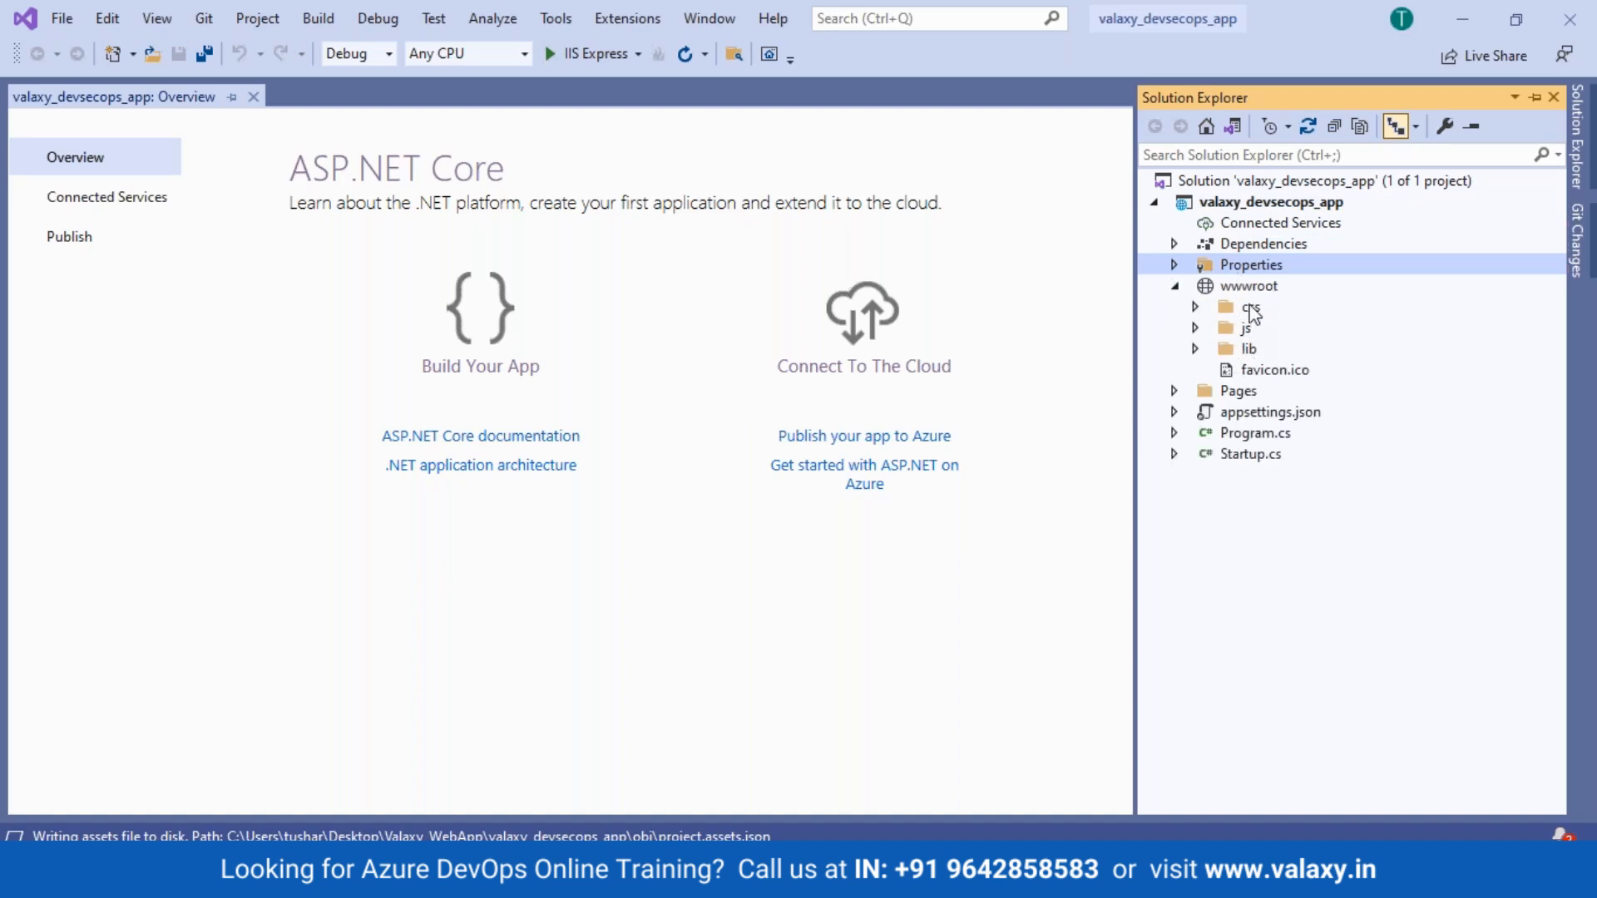
click(1247, 286)
click(1174, 287)
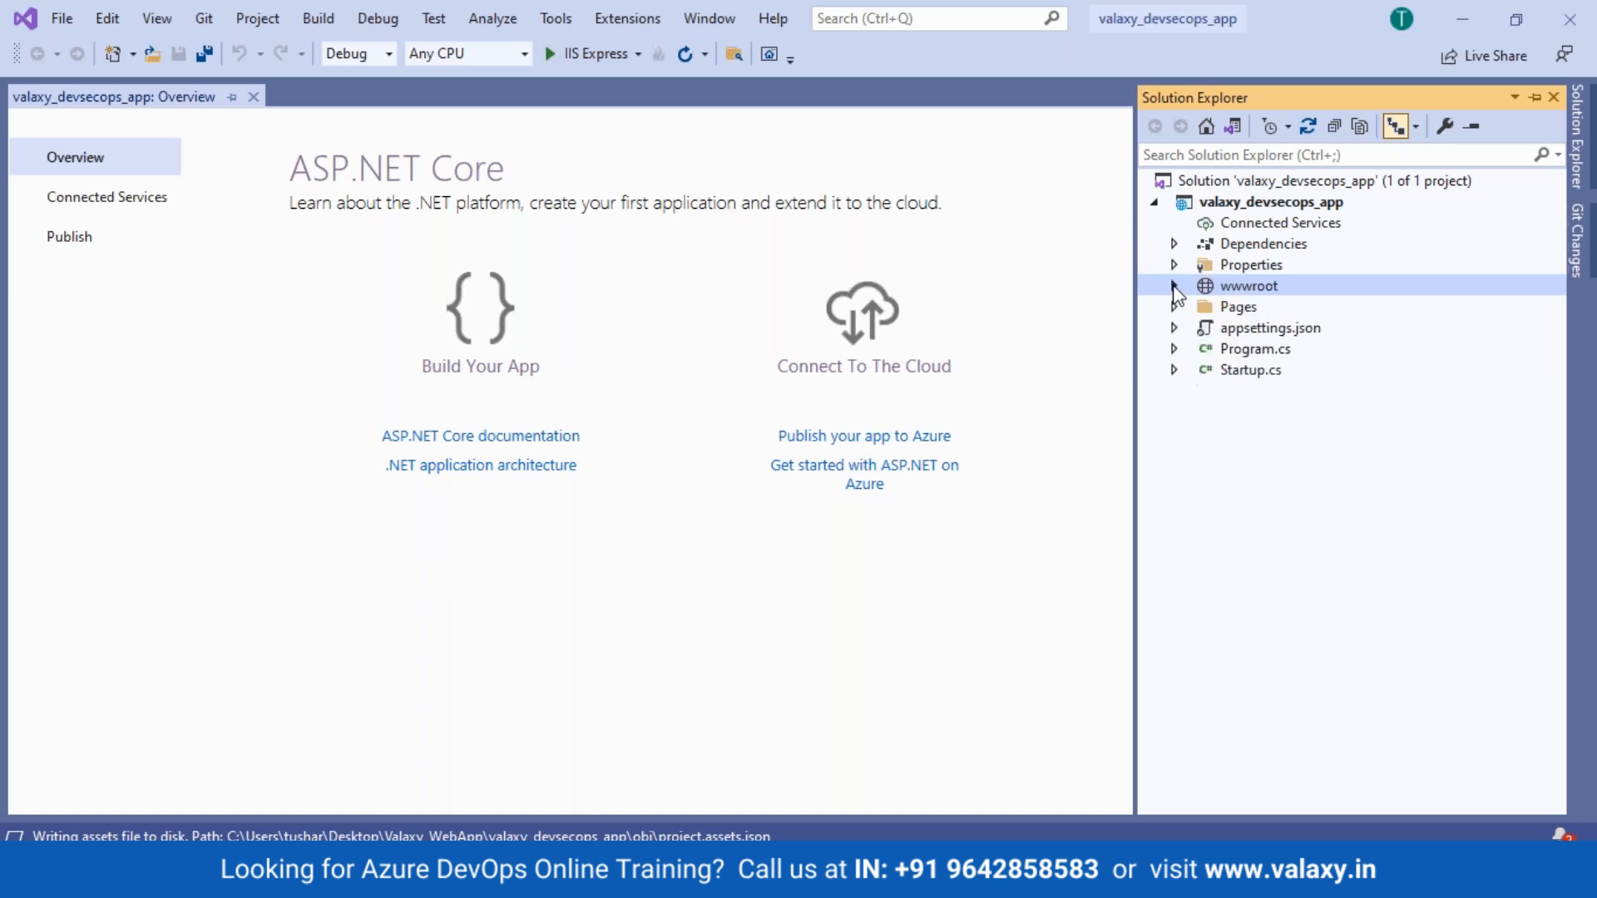
Open Index.cshtml from the Pages folder and change its h1 heading to "Welcome to DevSecOps Course!!".
click(1174, 308)
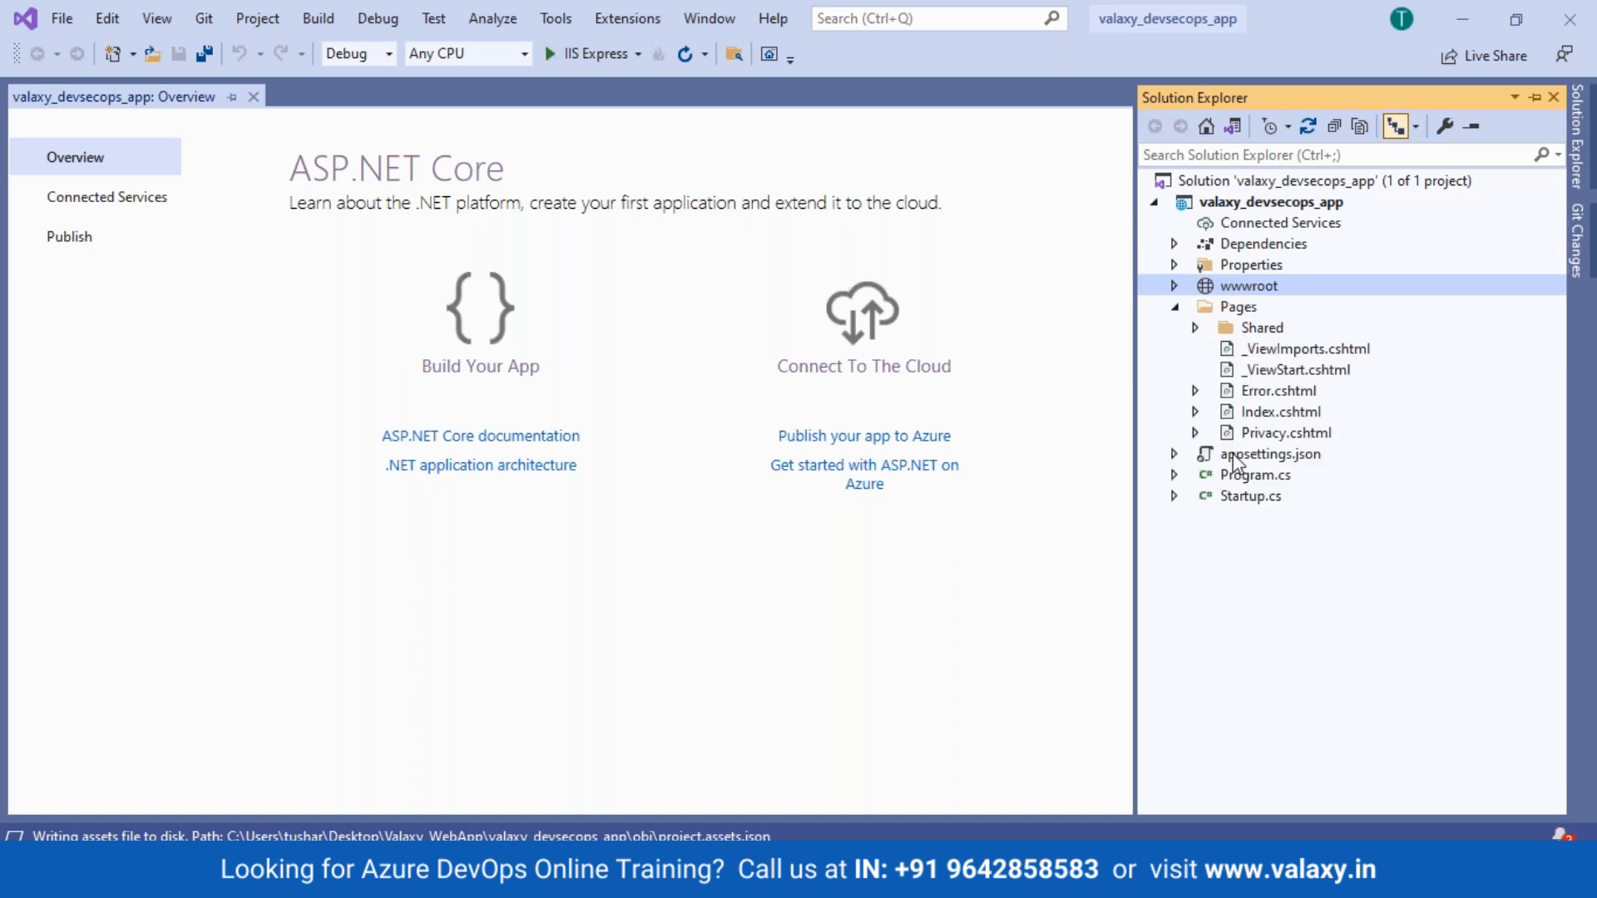
click(1281, 412)
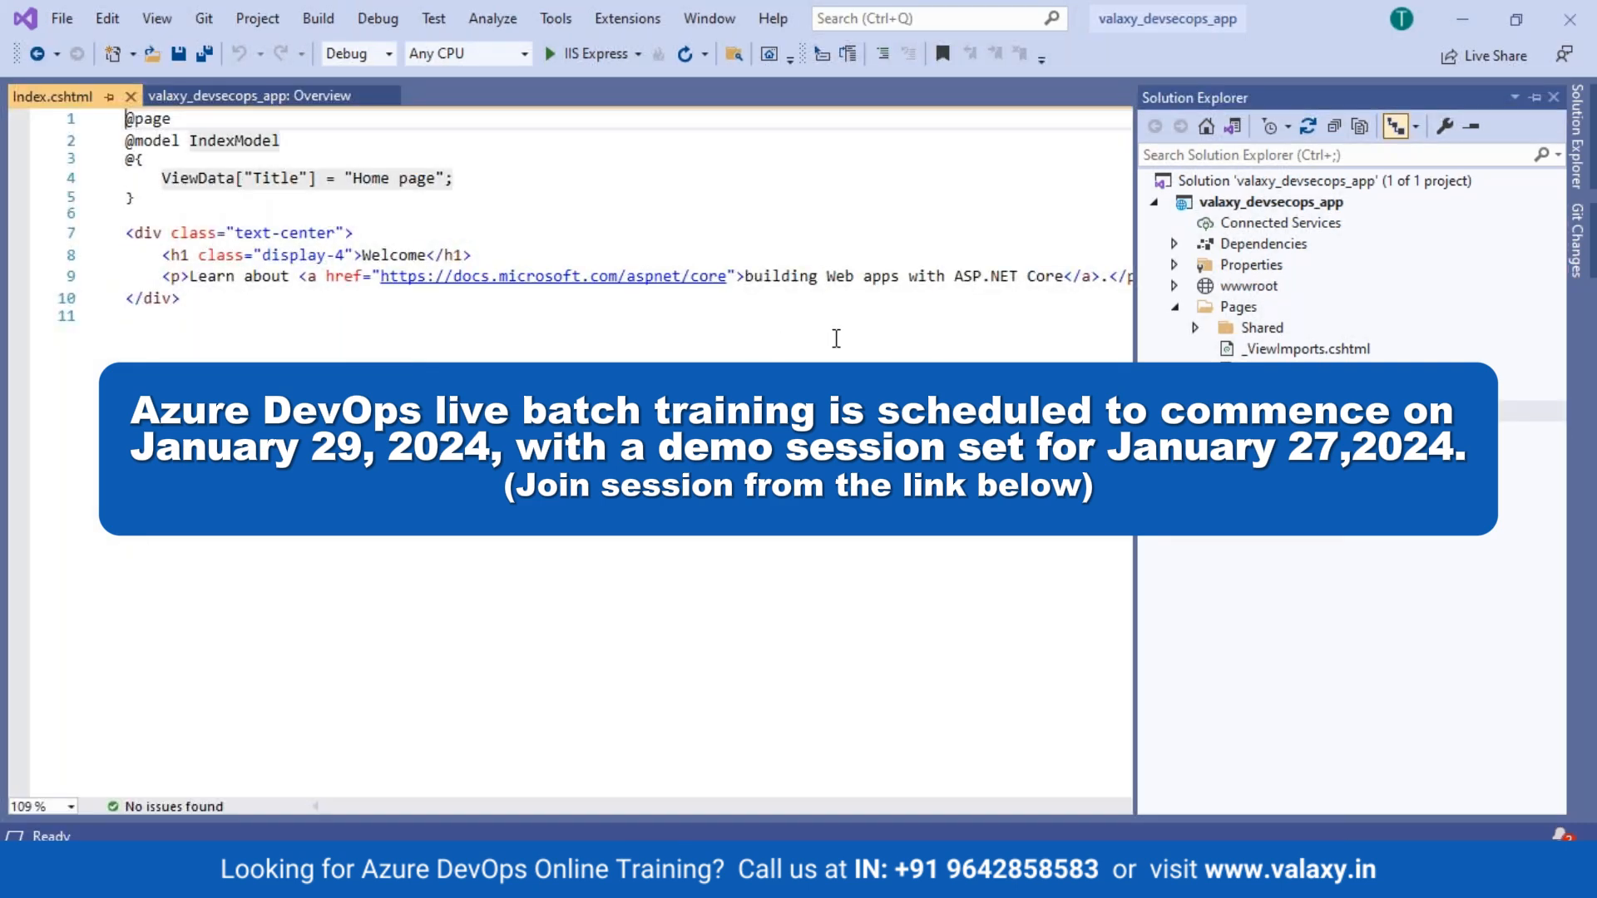
click(433, 254)
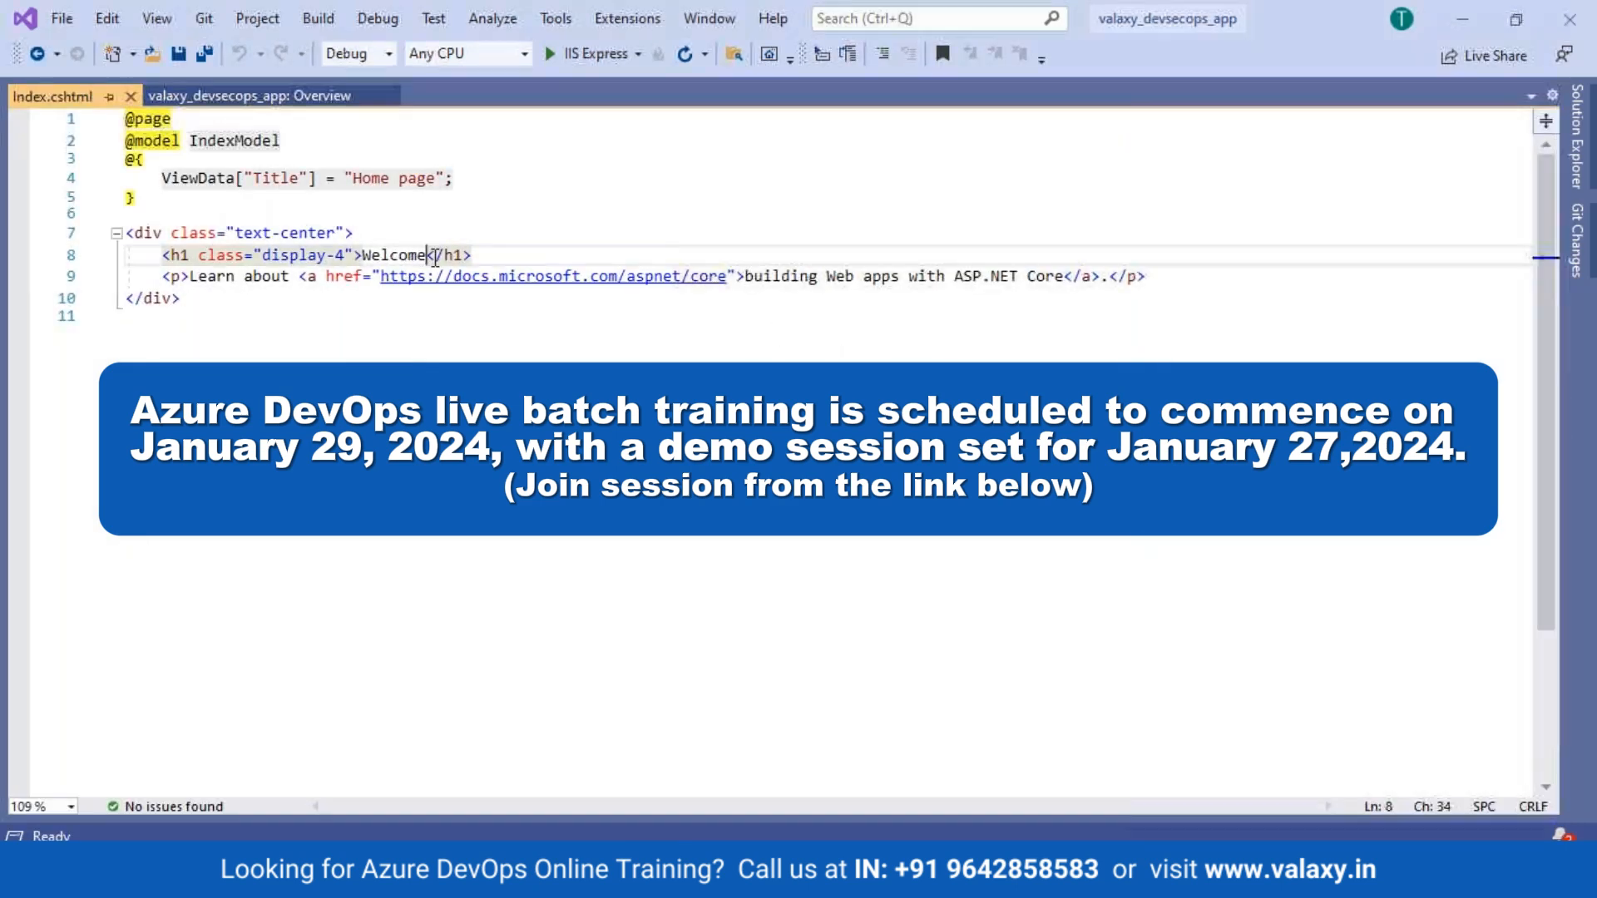
text(to )
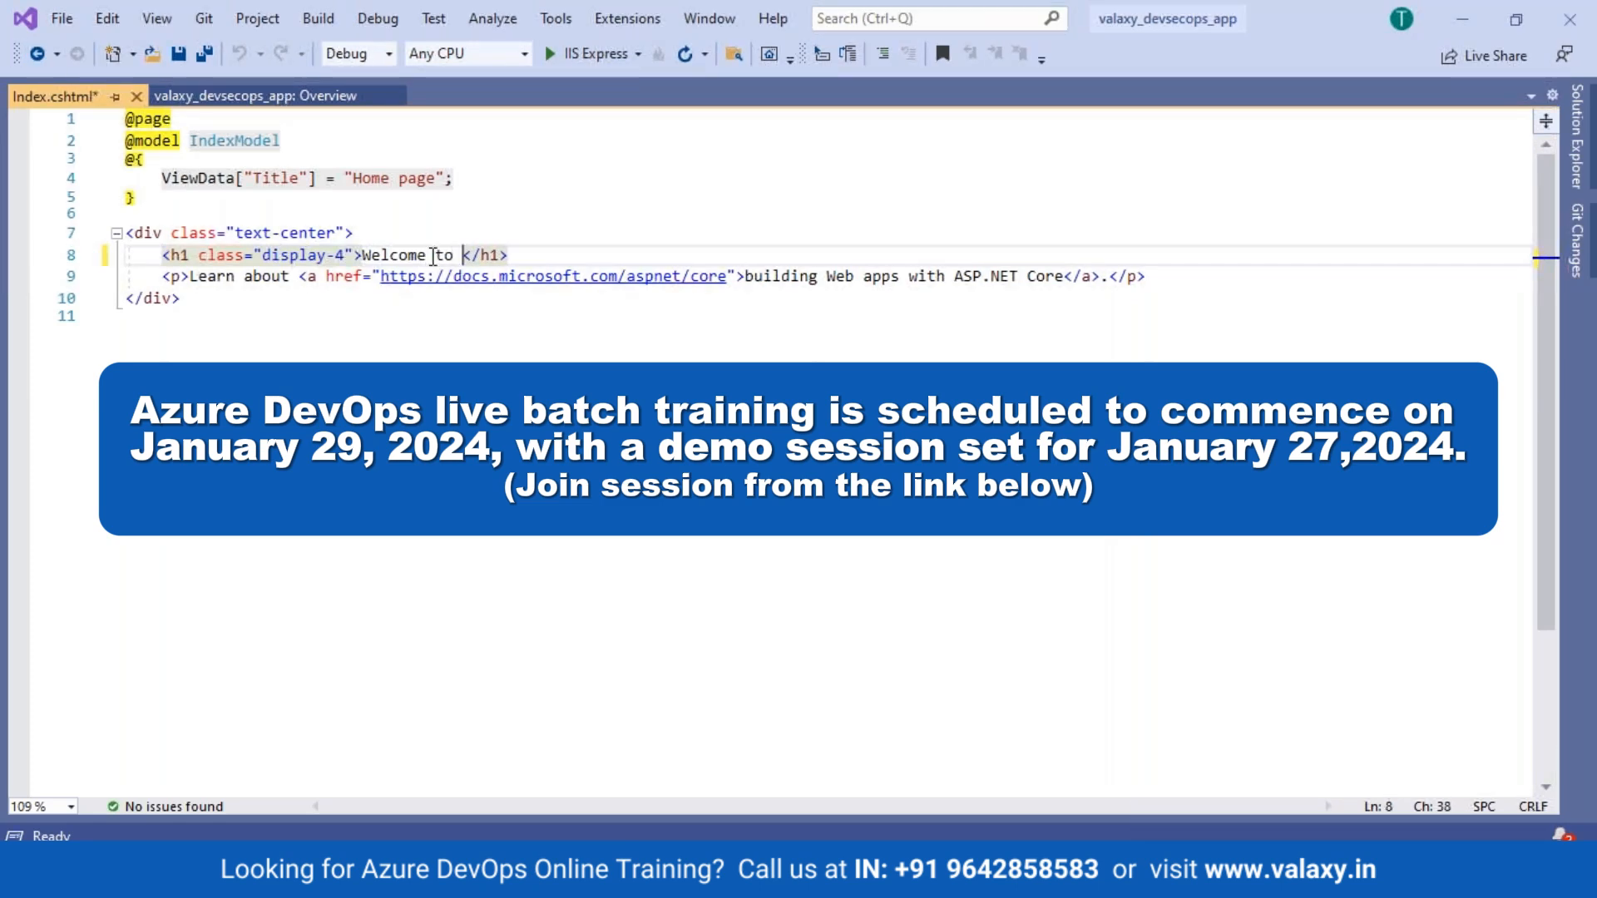
text(DevSecO)
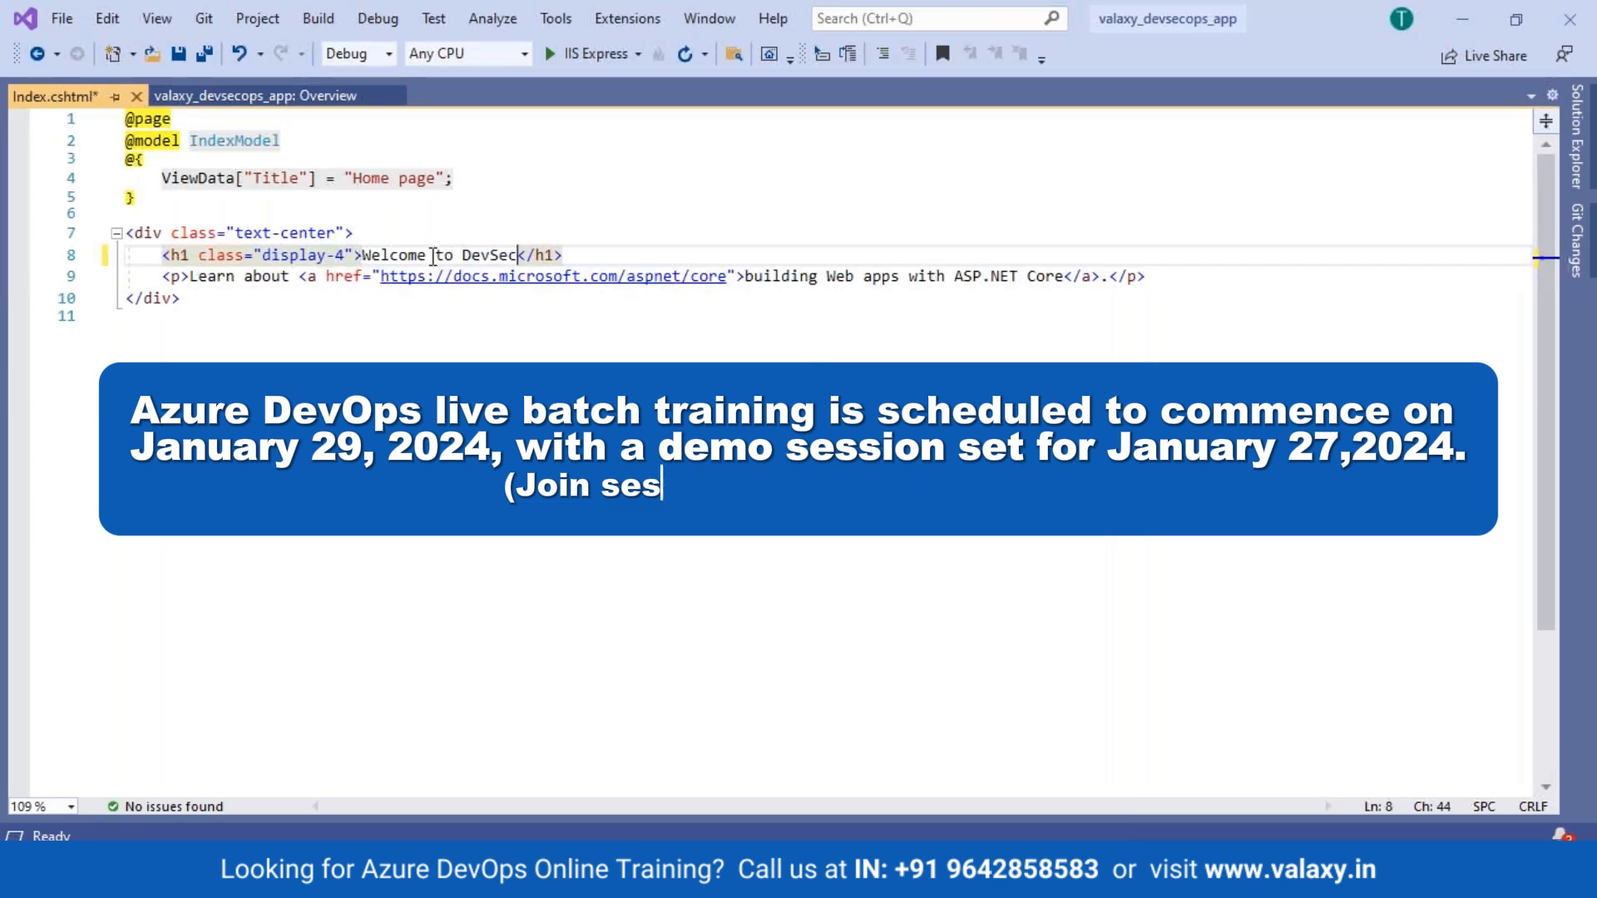
text(ps )
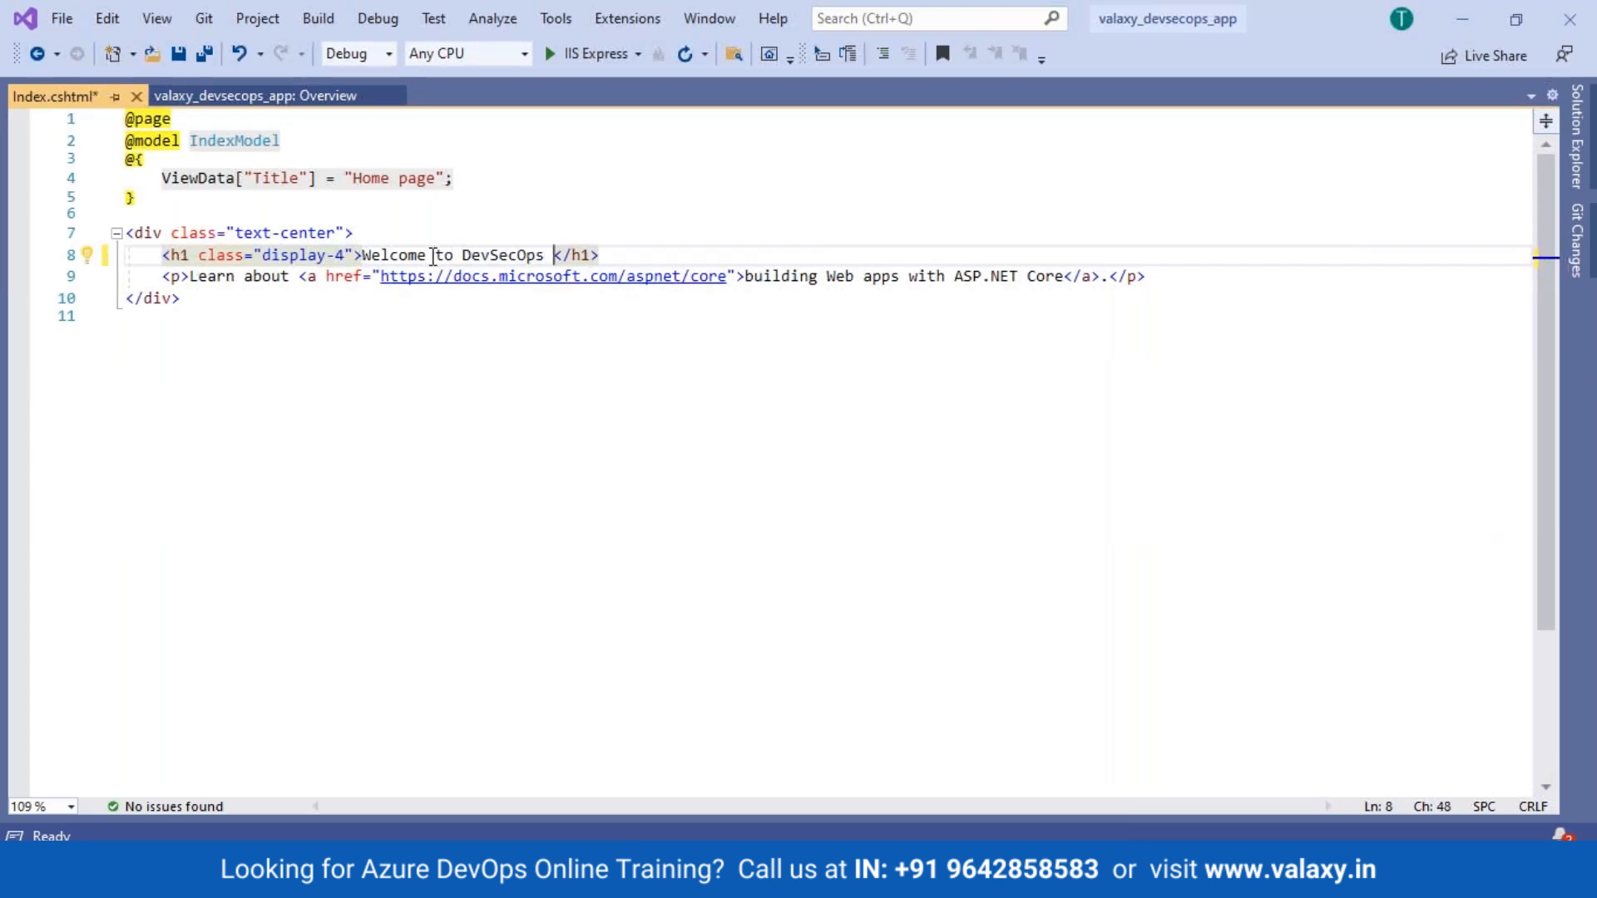
text(Course!!)
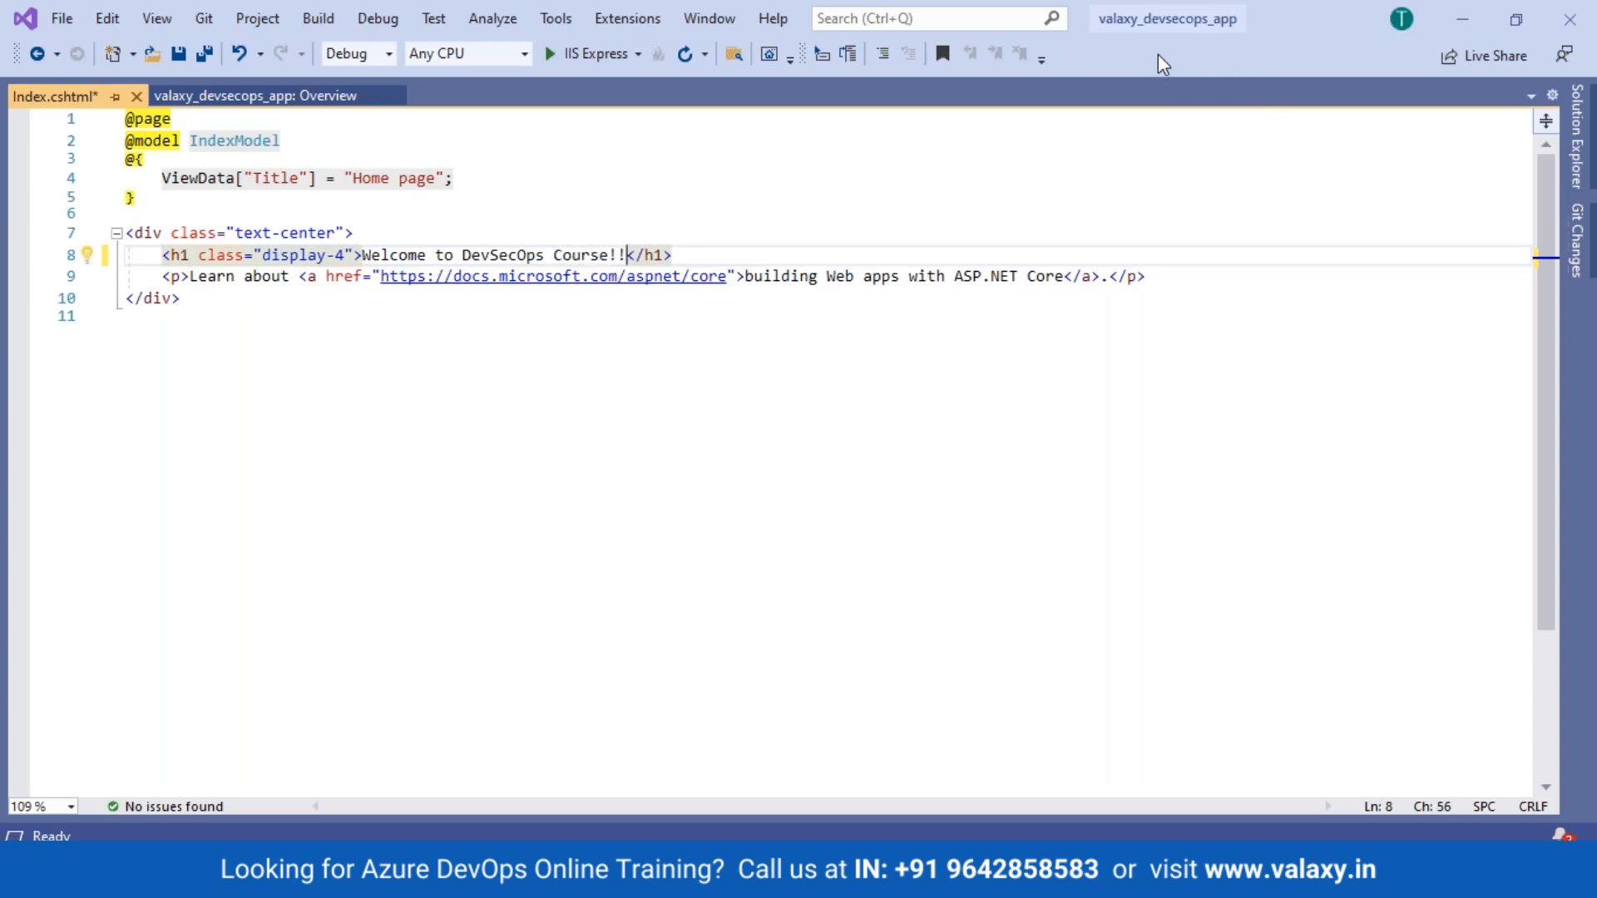
Open the Visual Studio Installer, examine the workloads selected for Visual Studio Community 2019, and close it without modifying anything.
click(1134, 40)
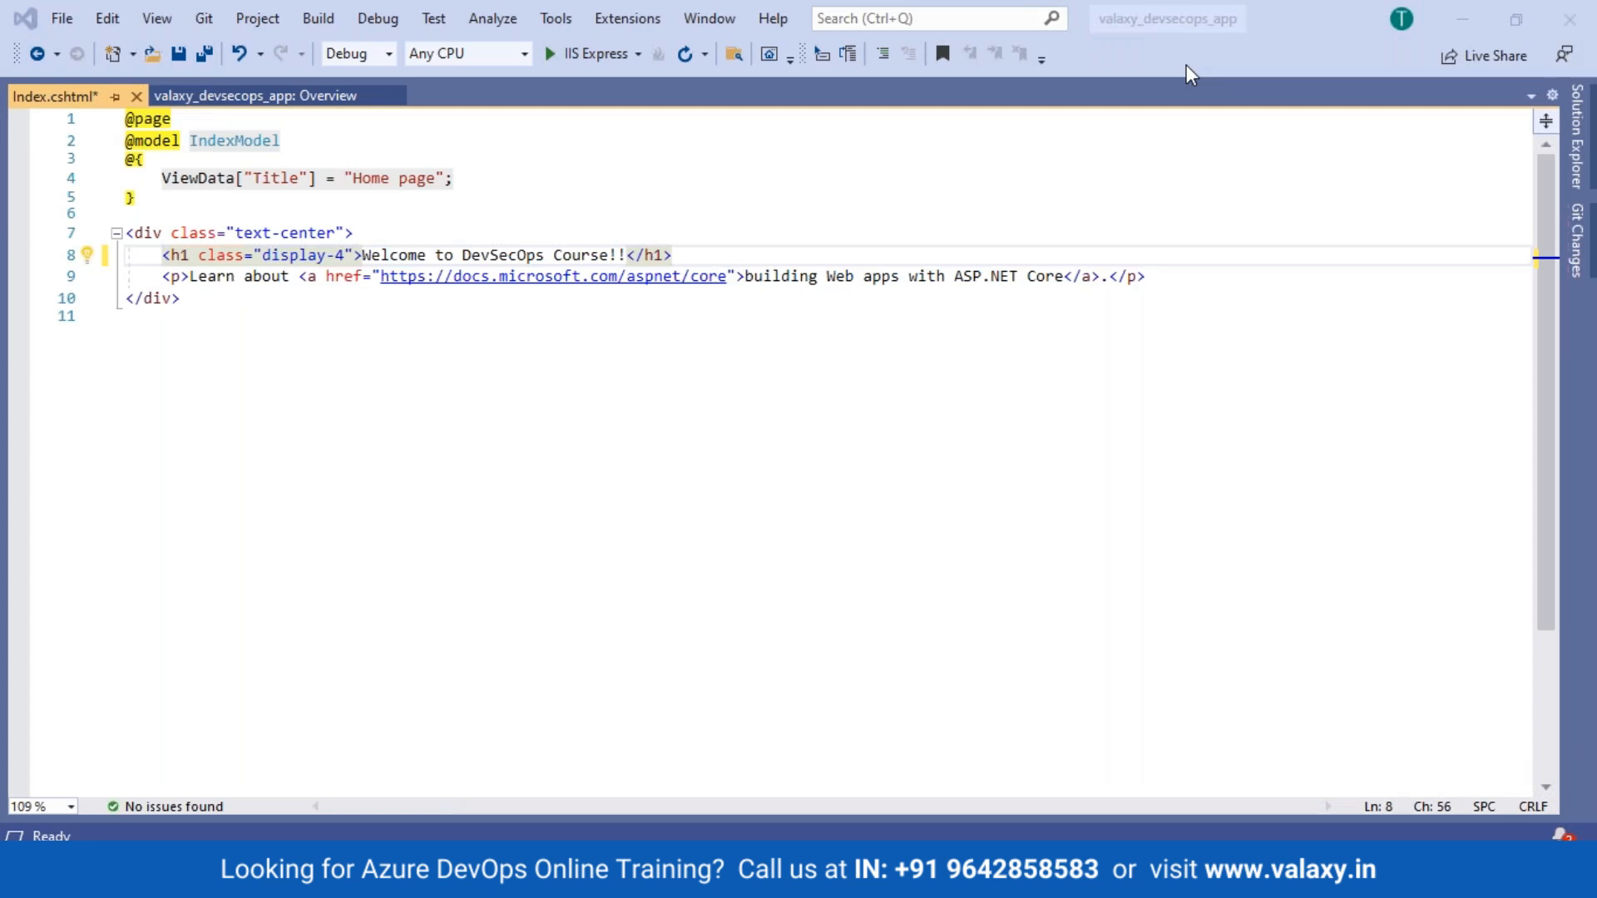
key(super)
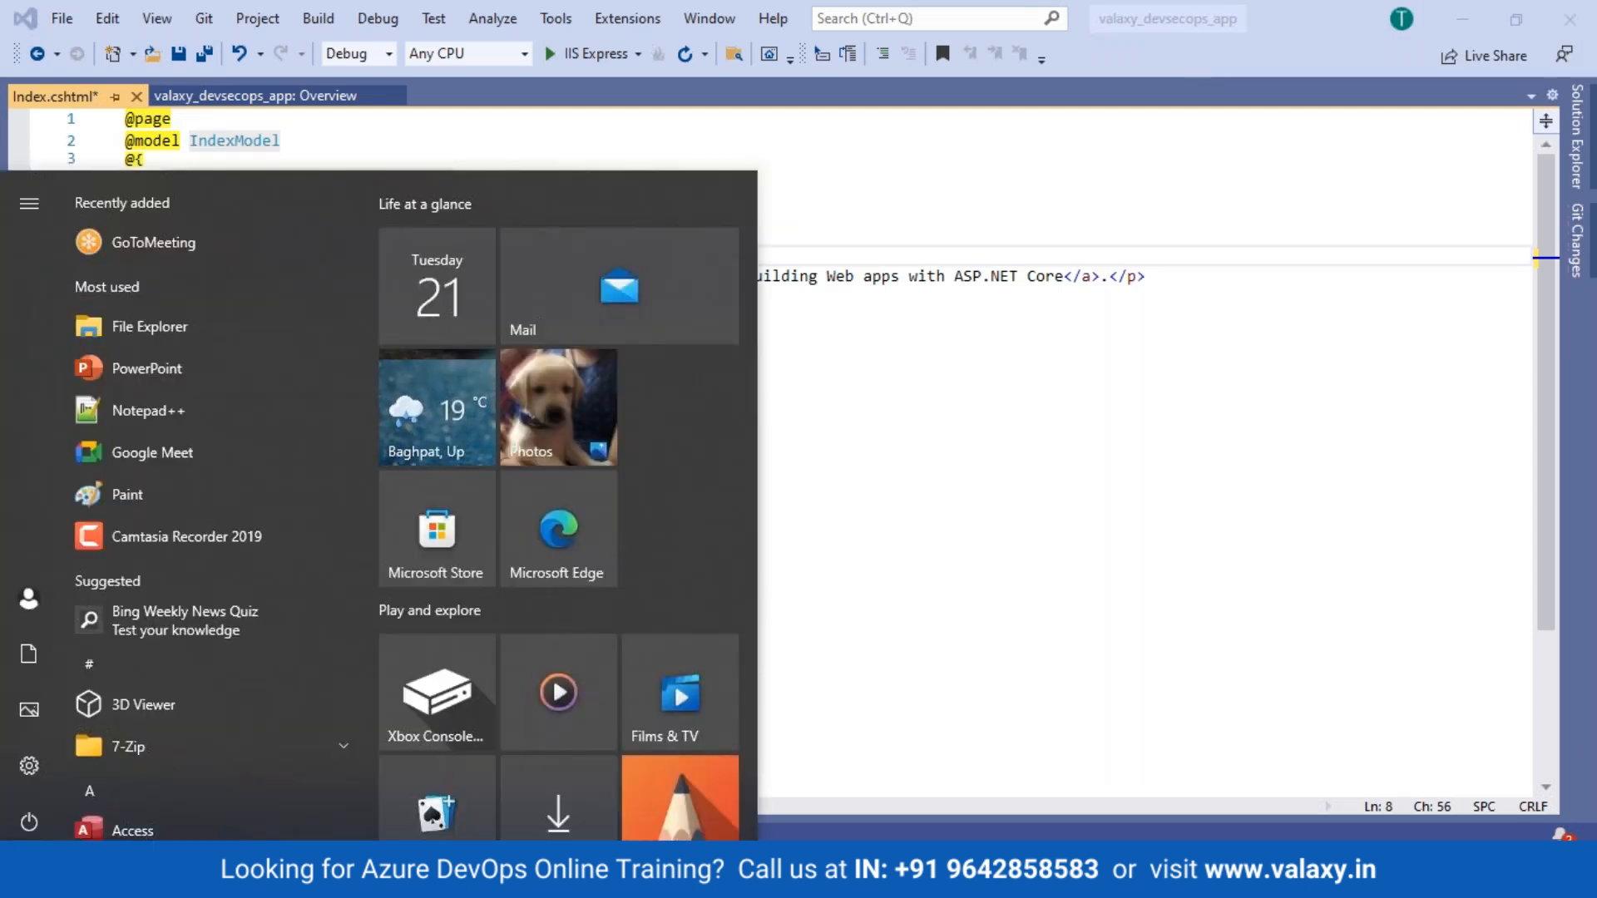
text(in)
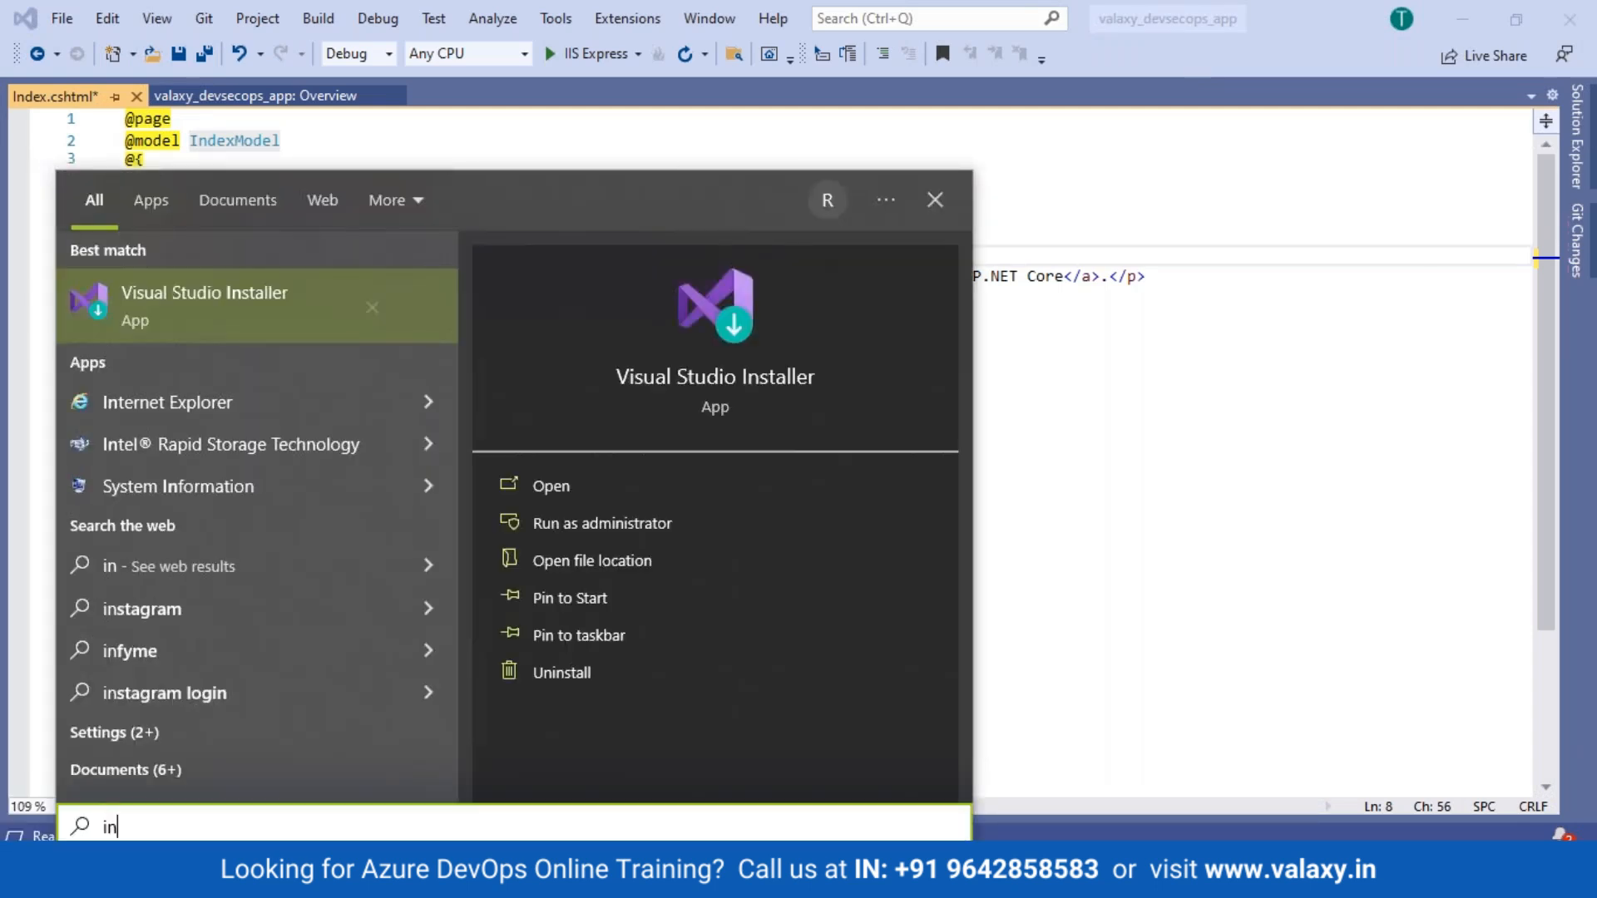
key(Escape)
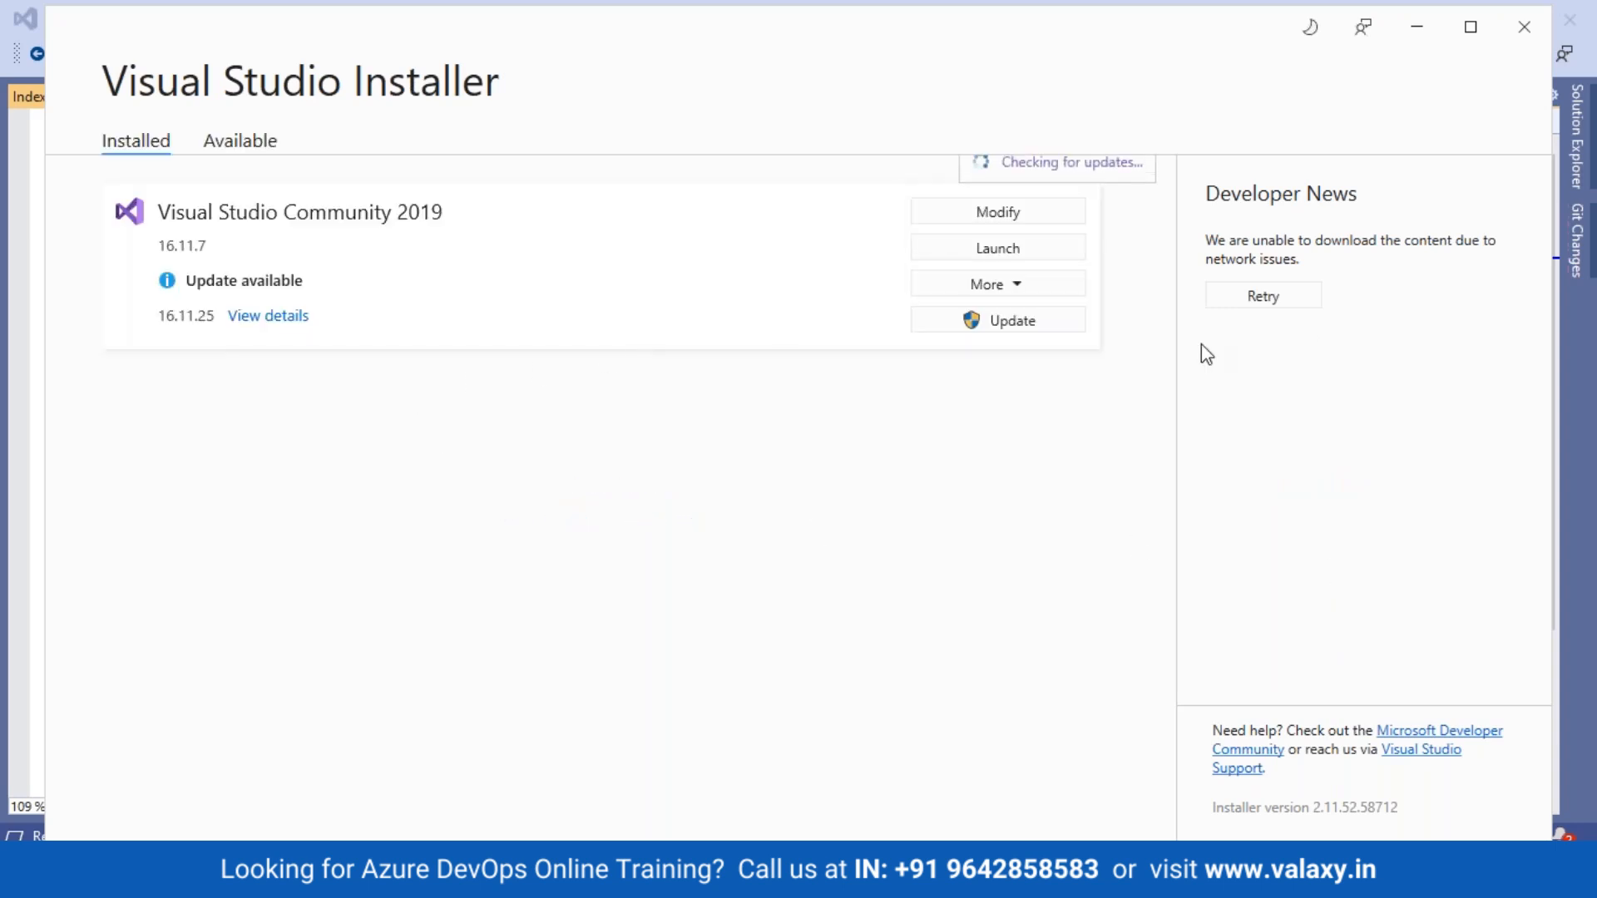
click(1040, 218)
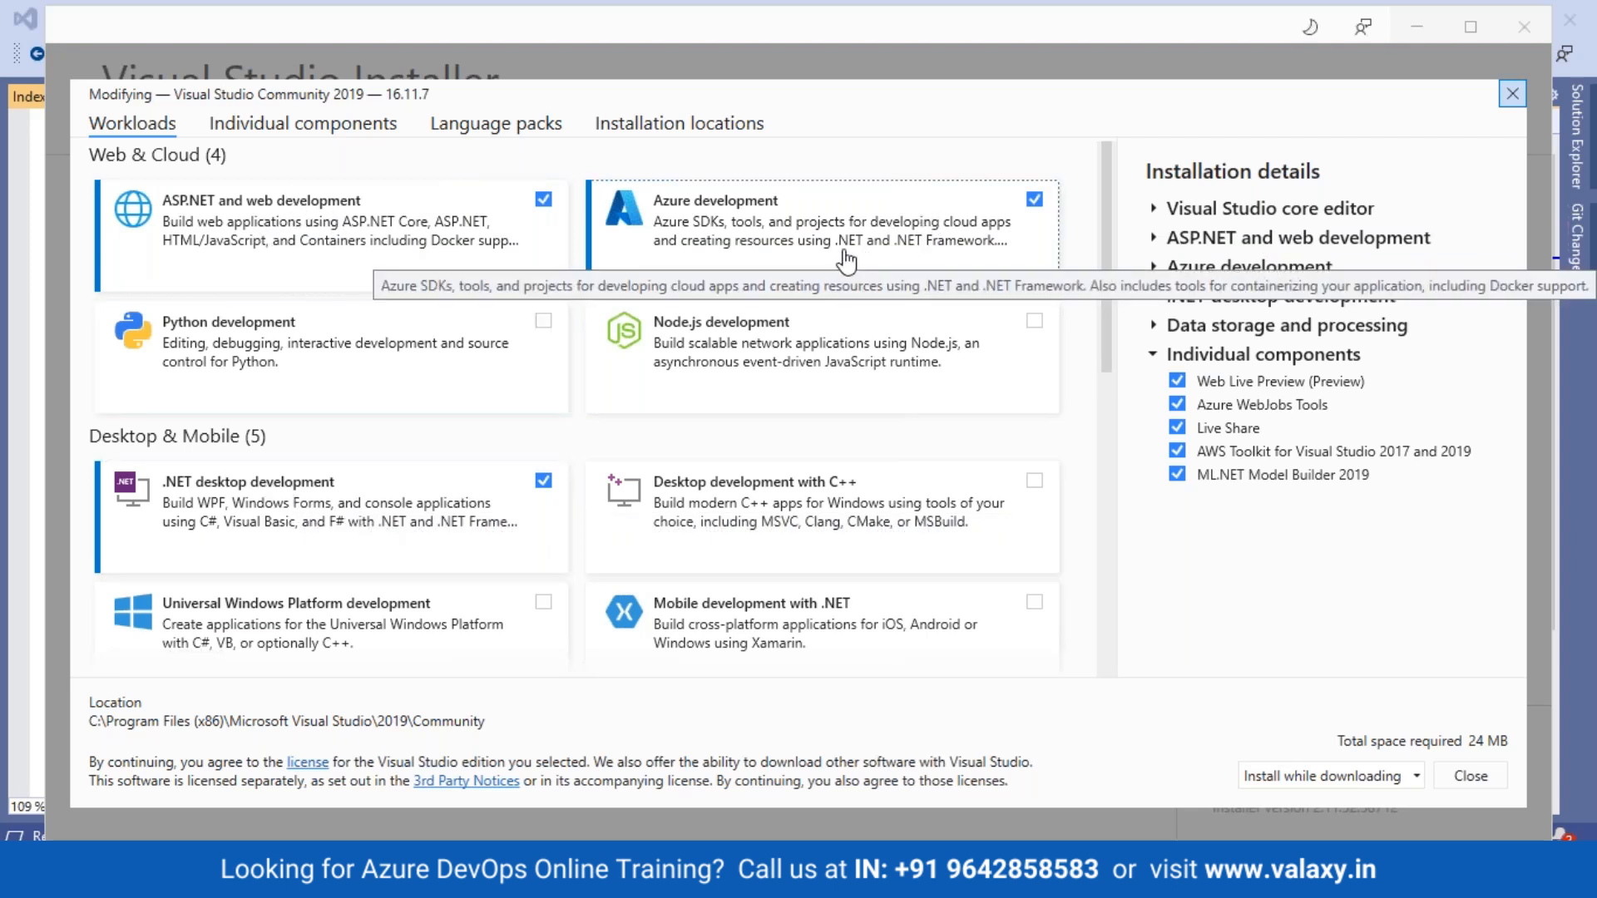
click(1512, 93)
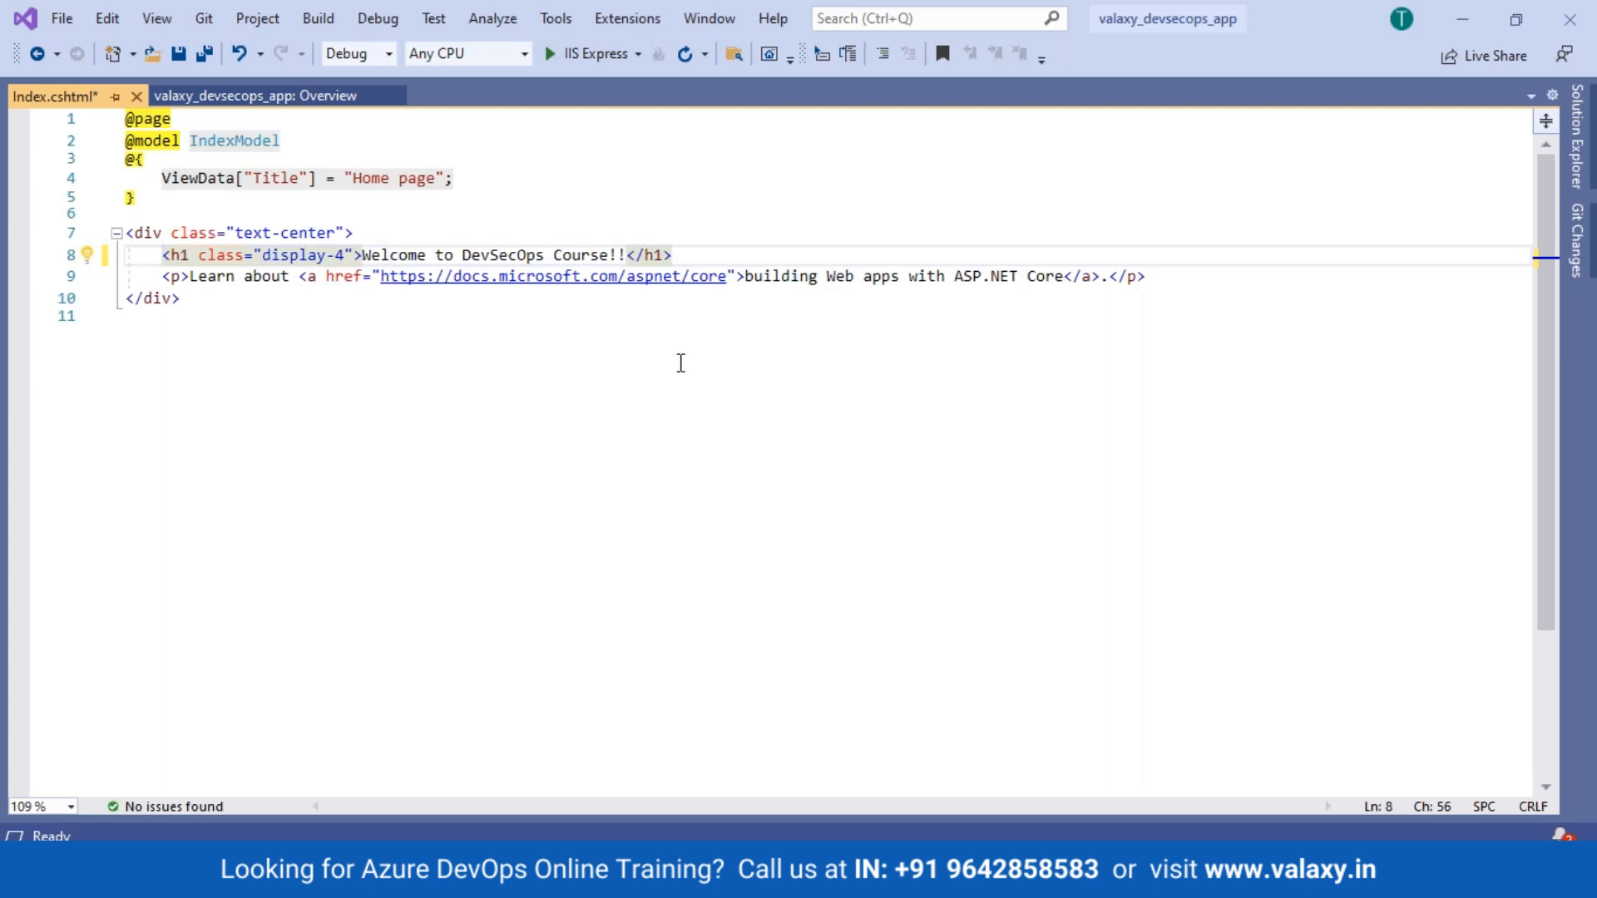
Save all files and build the valaxy_devsecops_app project.
click(204, 53)
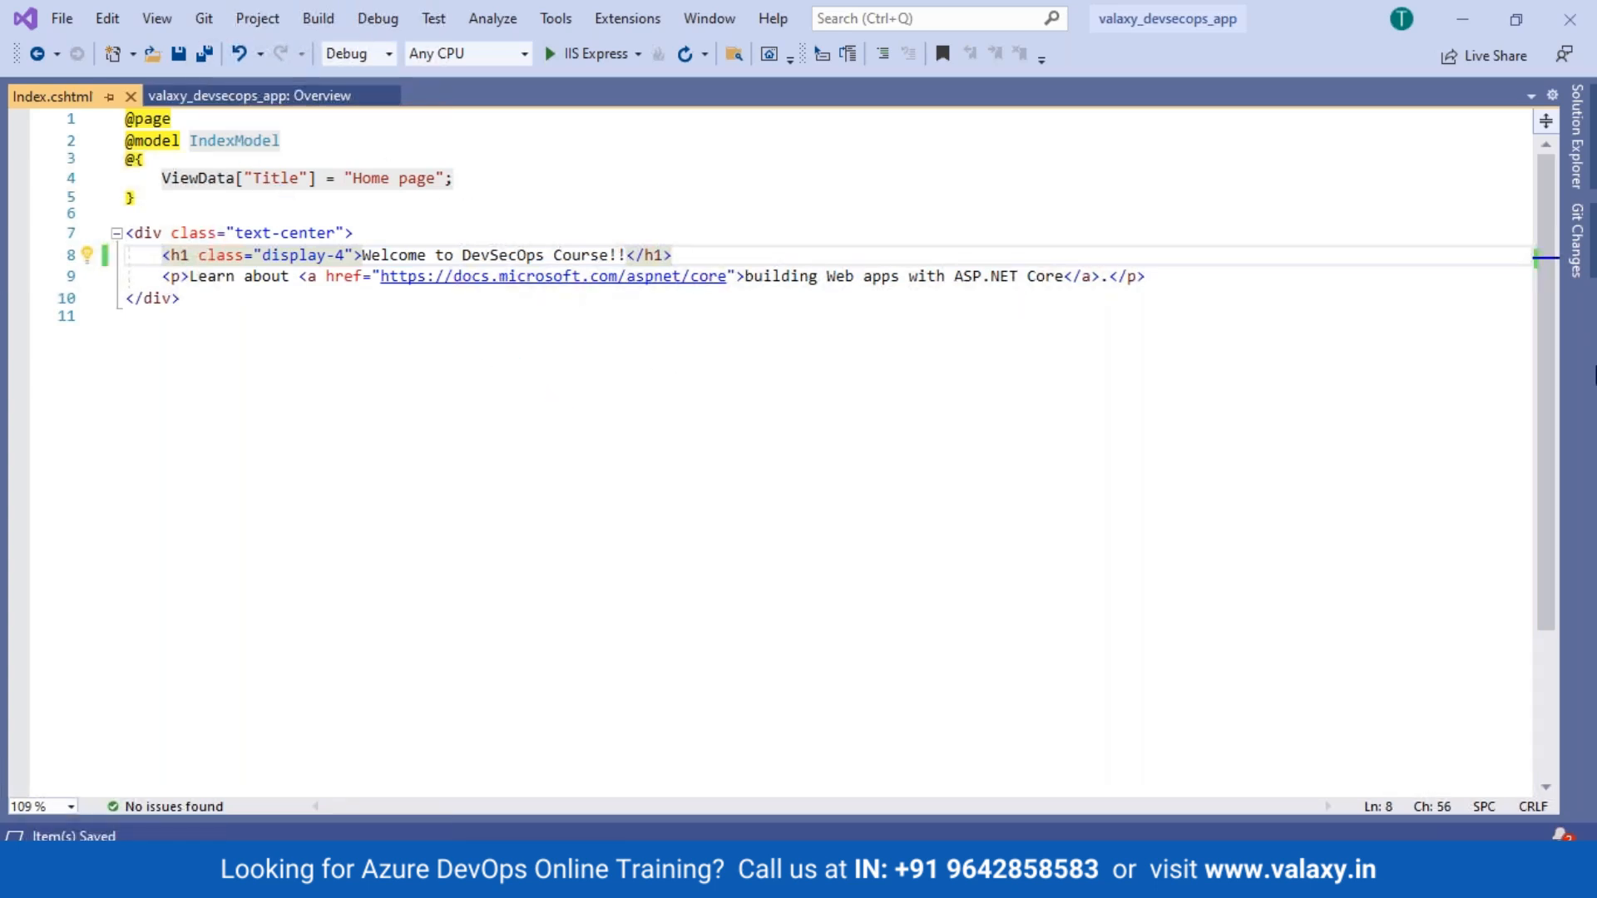
click(1583, 179)
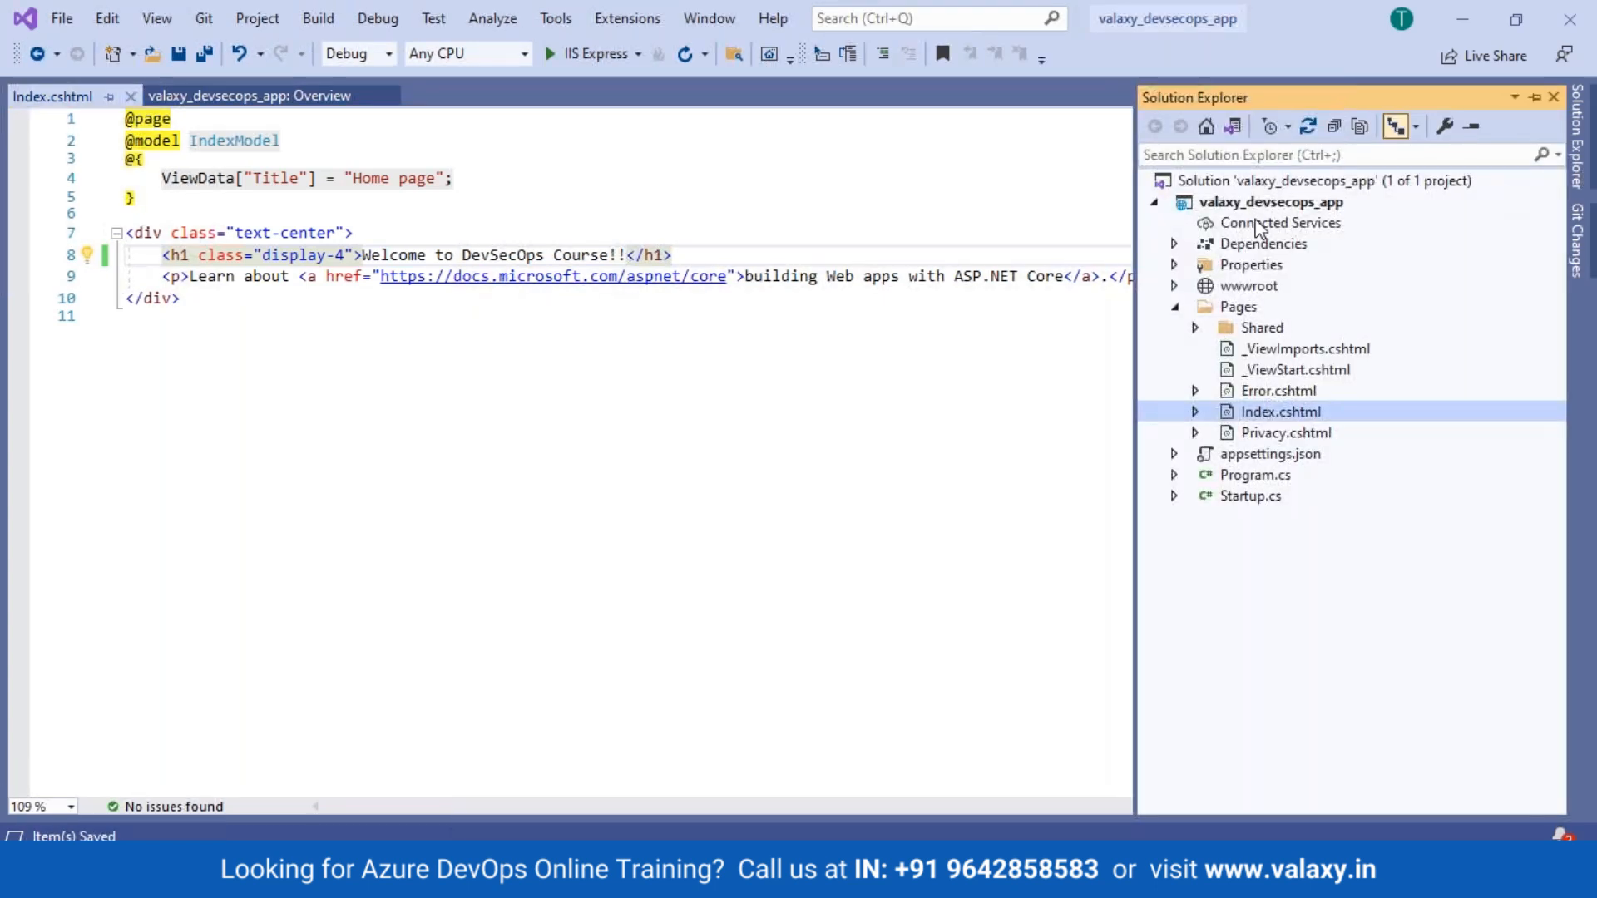
click(1238, 203)
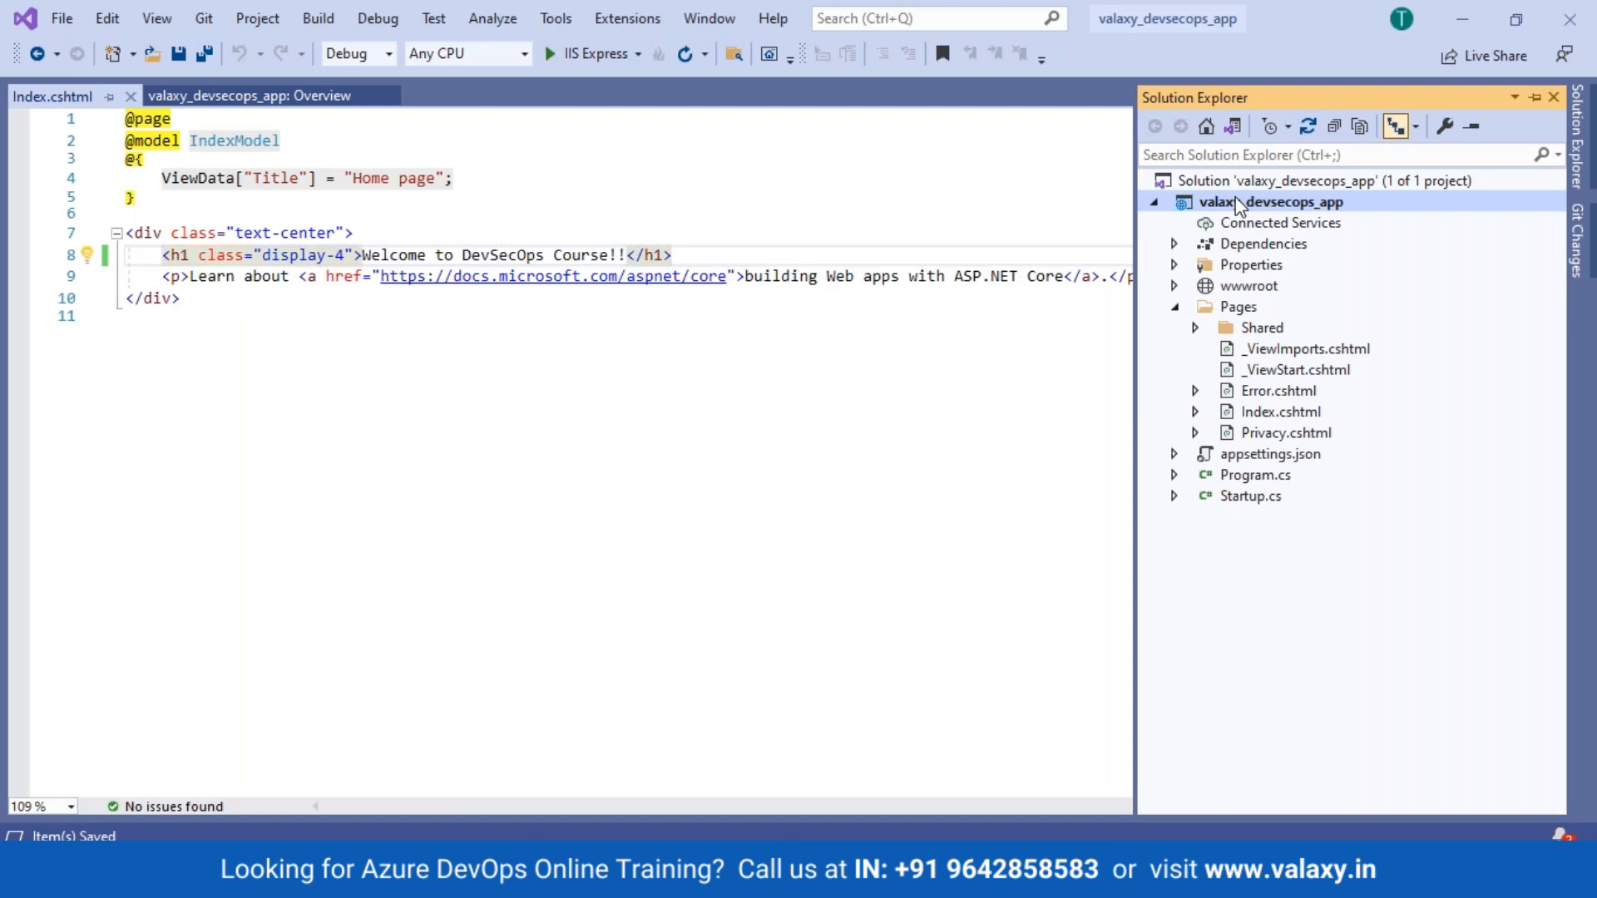
right_click(1239, 207)
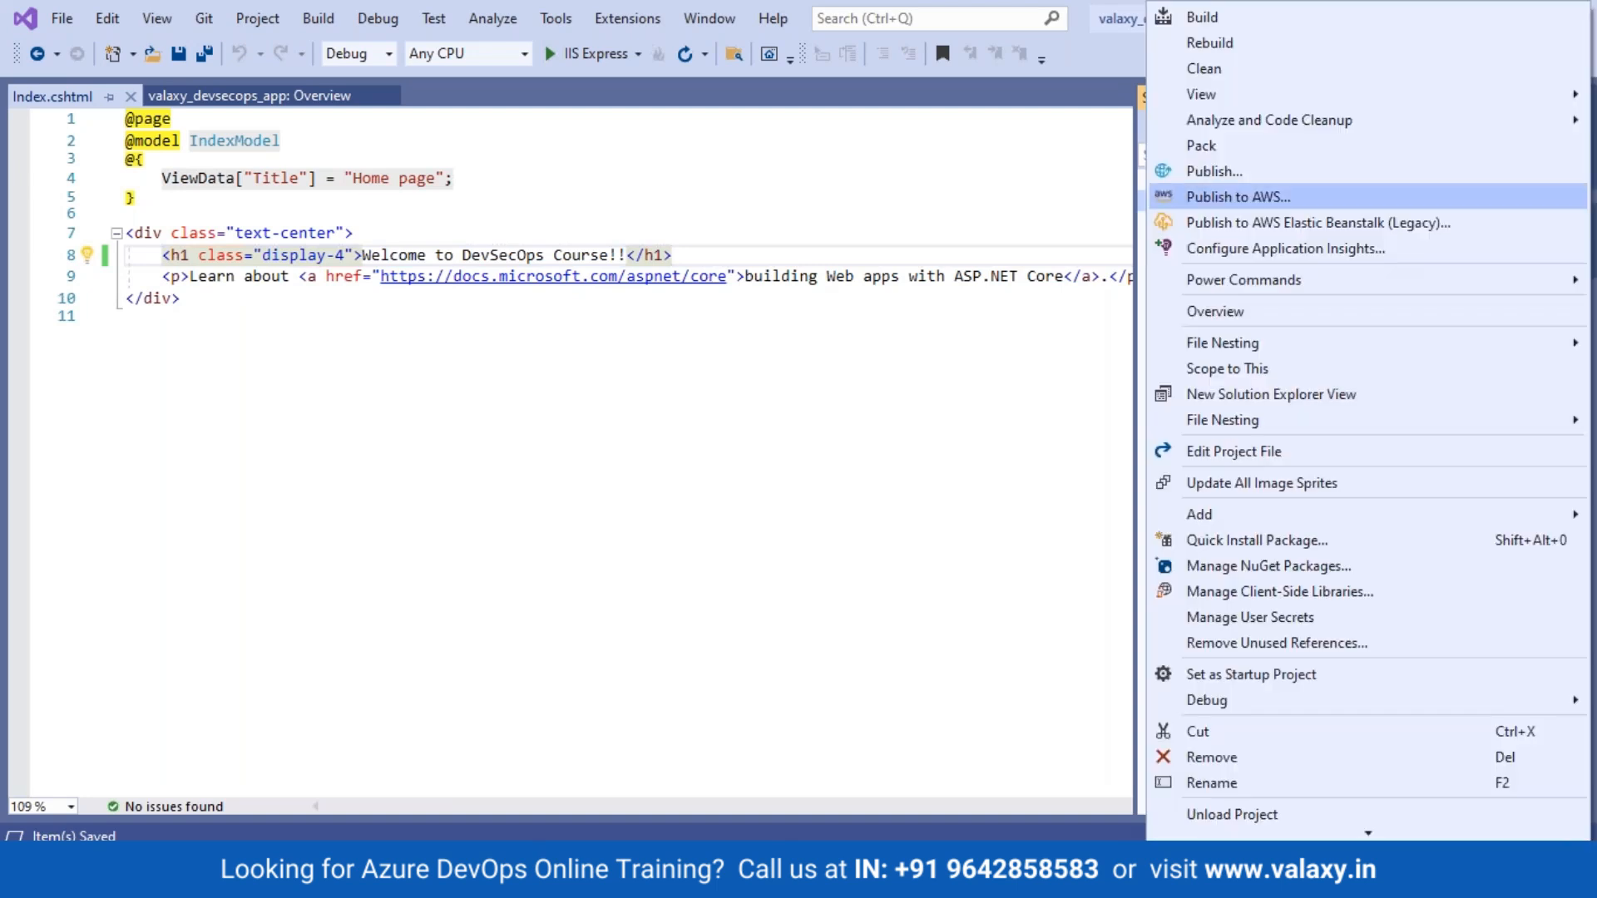
click(1214, 14)
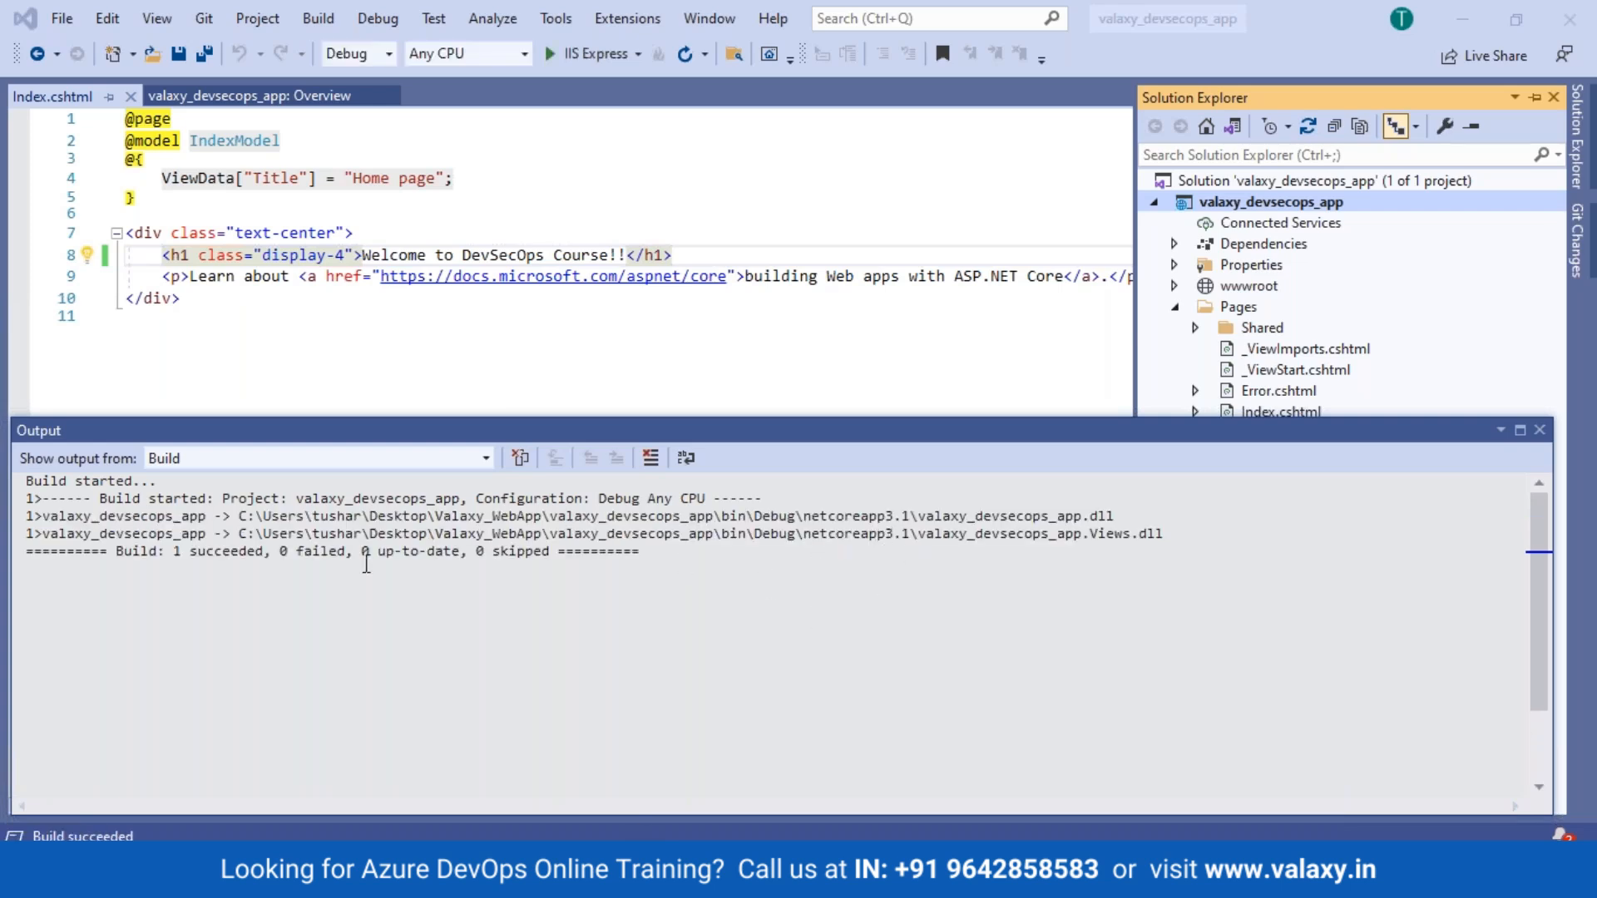
Examine the build summary and the generated Views DLL path in the build output, and close the output.
drag(115, 552, 395, 551)
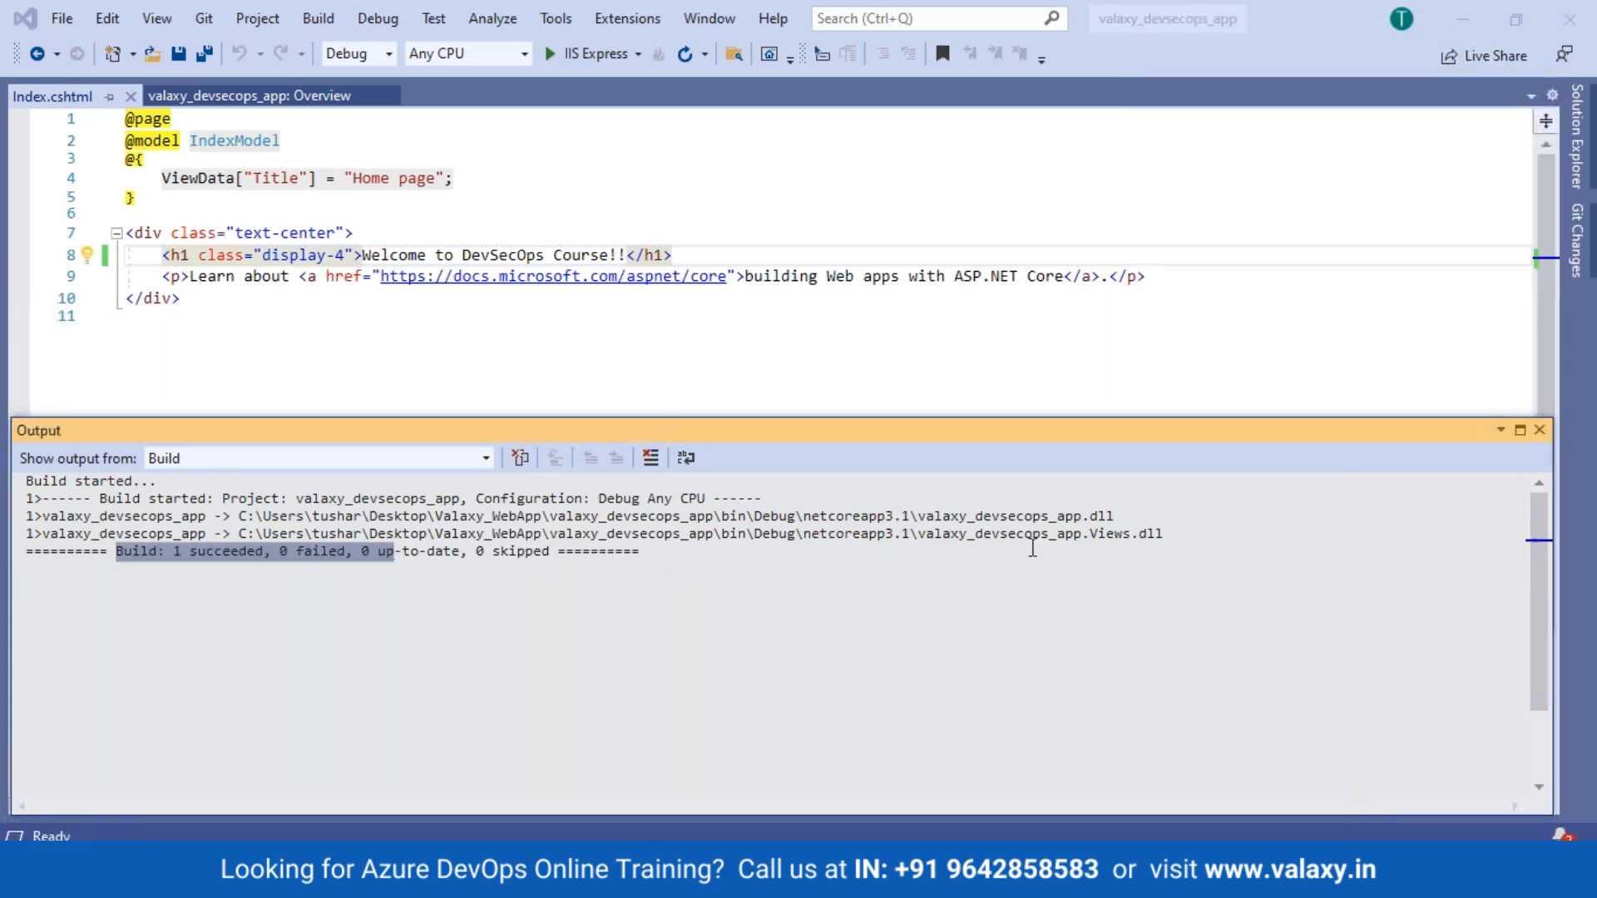
drag(913, 532, 1275, 529)
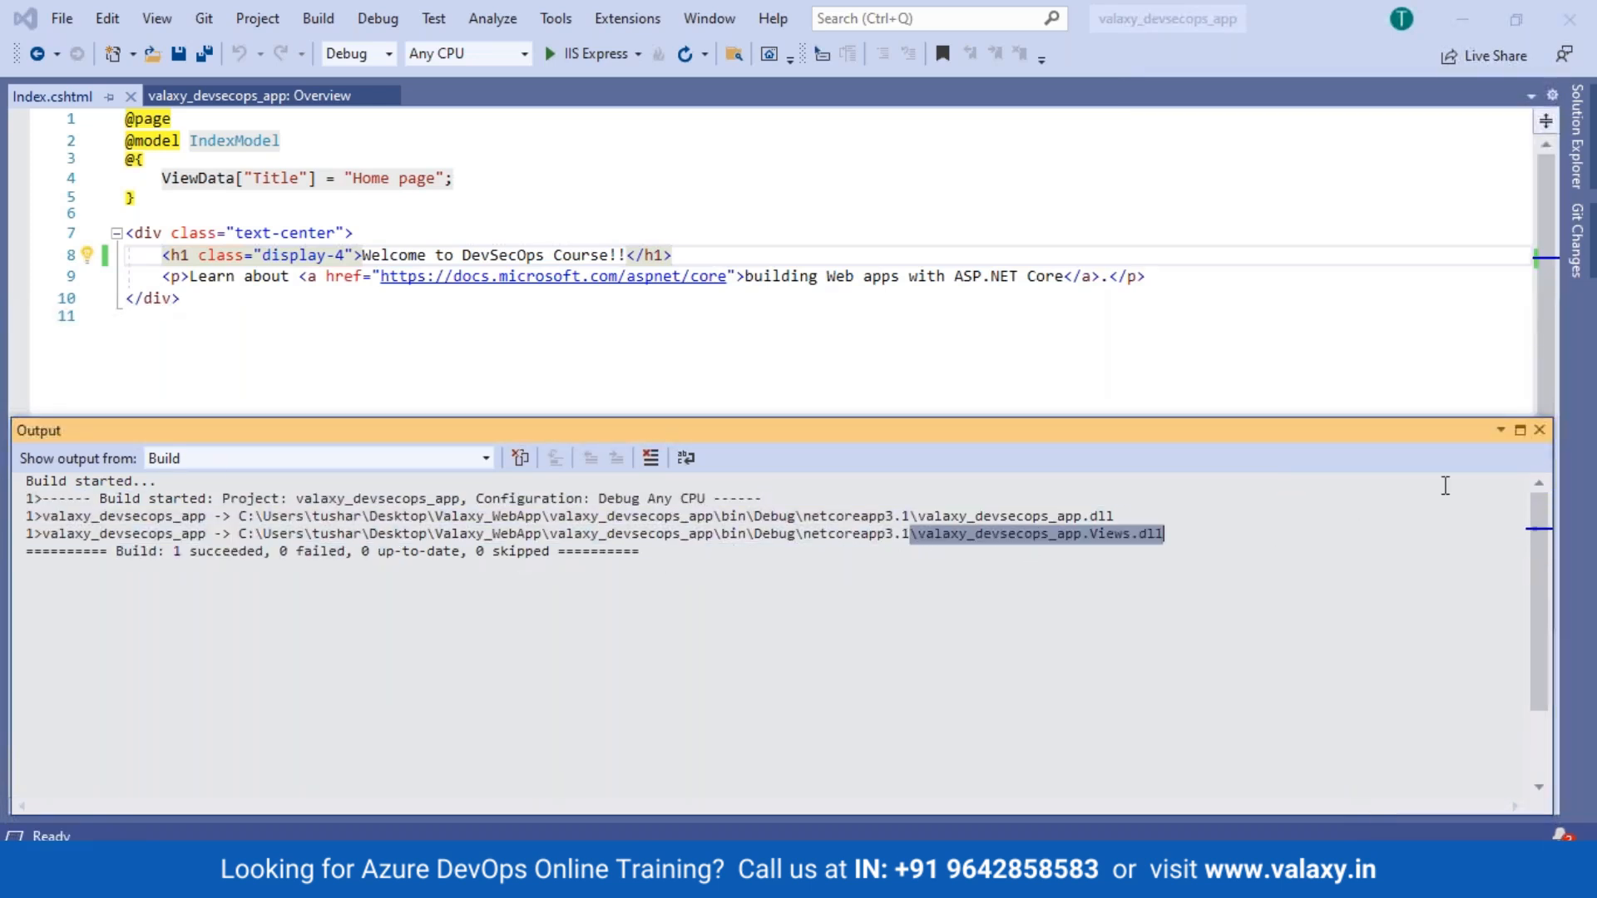
click(1539, 430)
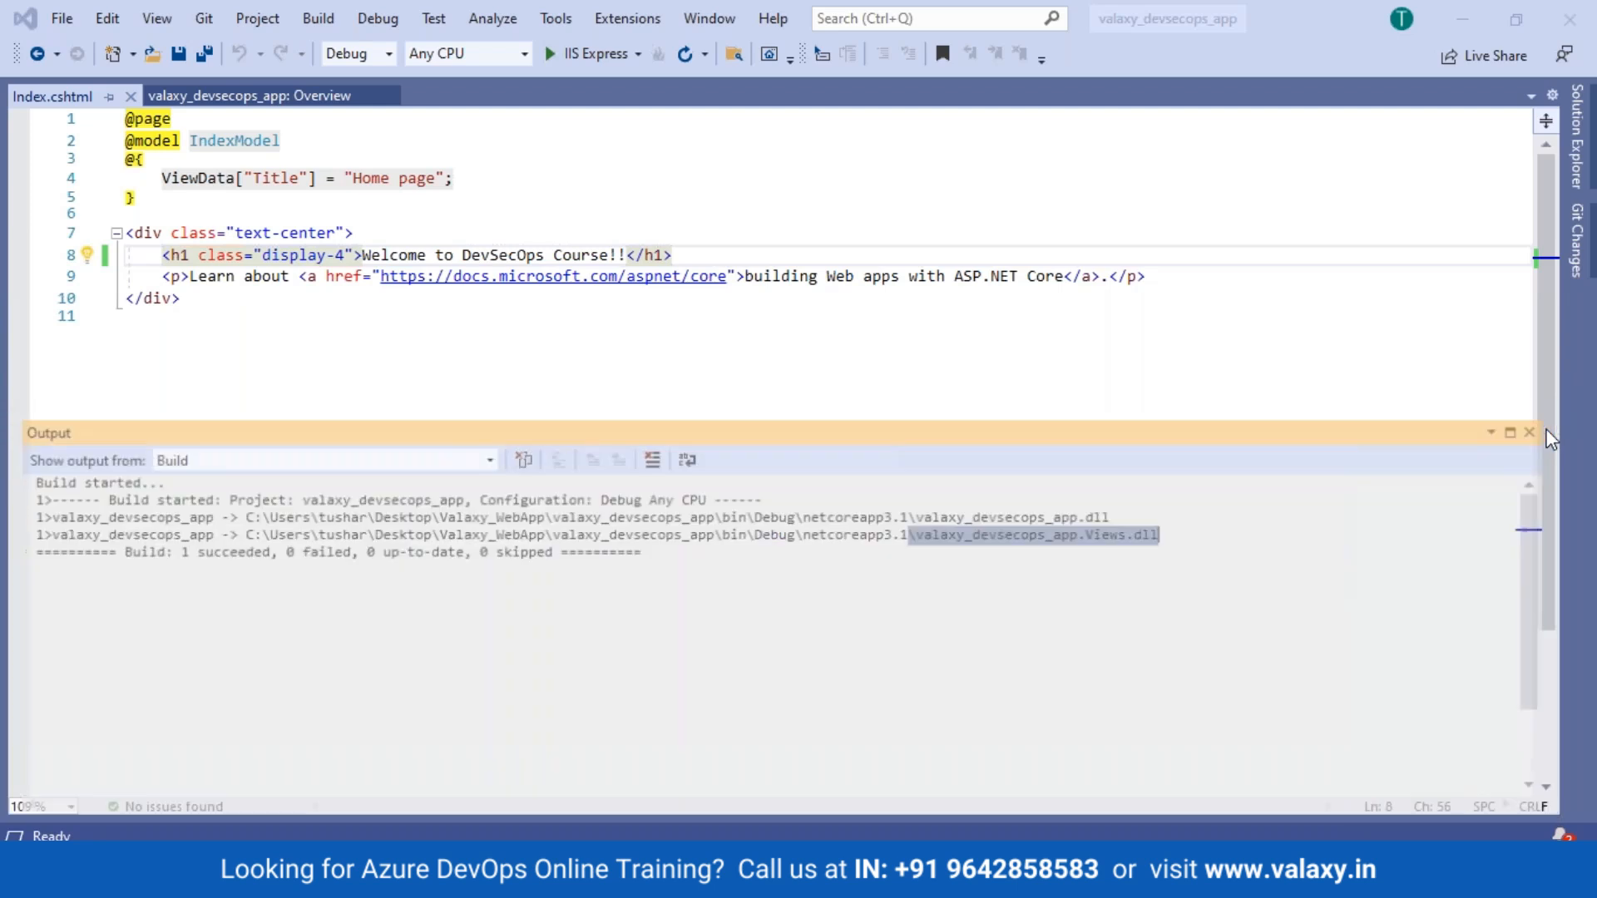
Run the web app with IIS Express and dismiss the default-browser suggestion in Edge.
click(1580, 171)
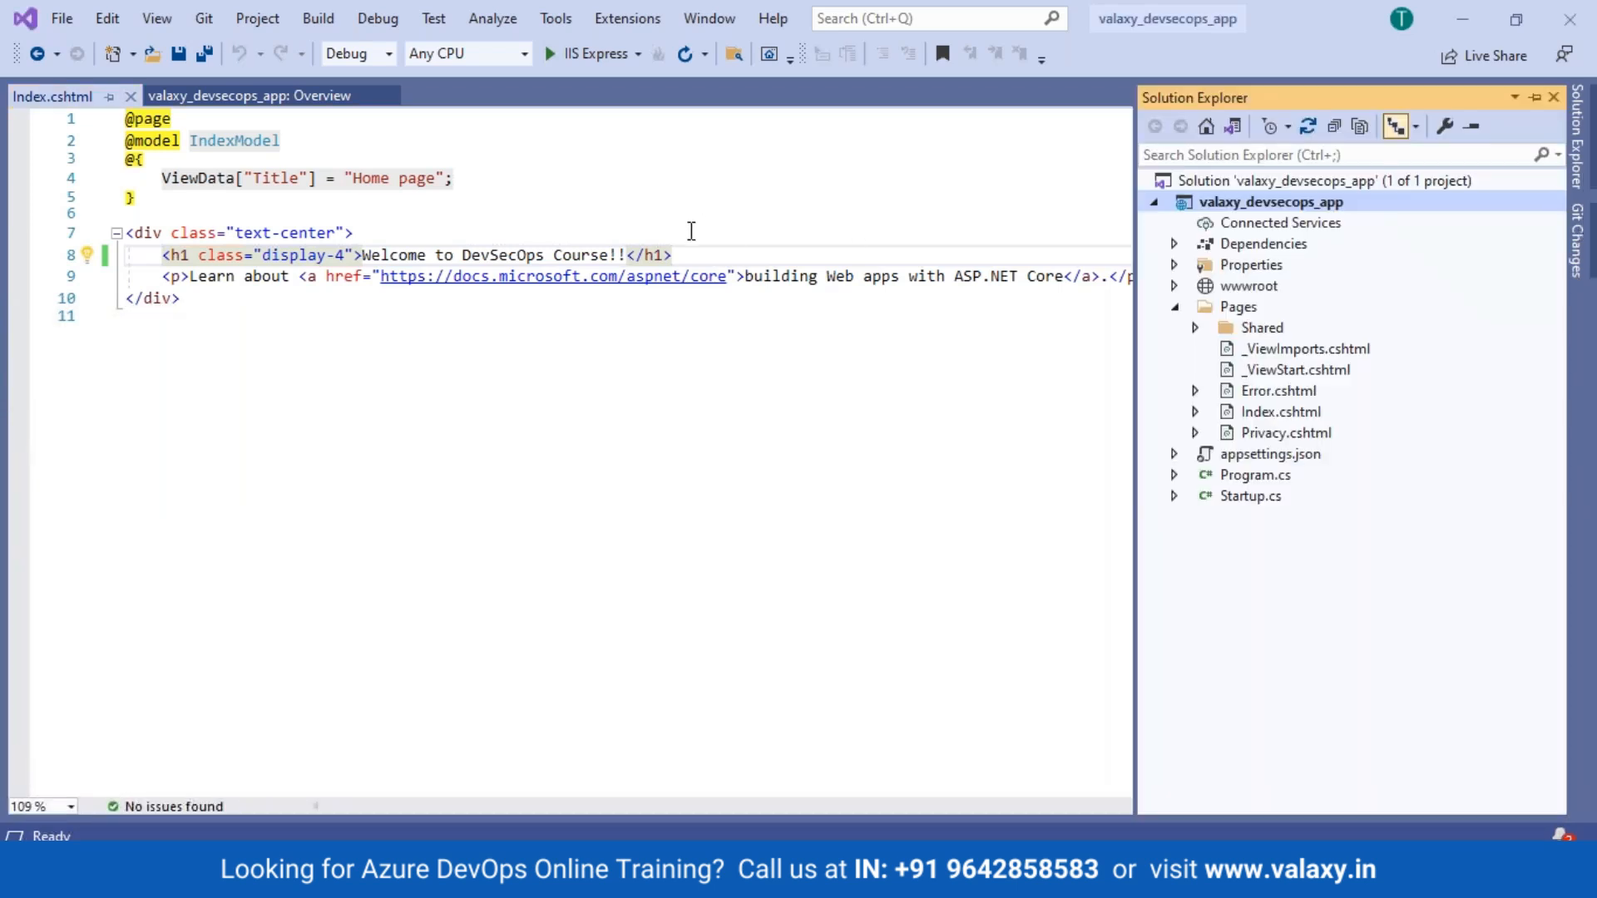
click(571, 61)
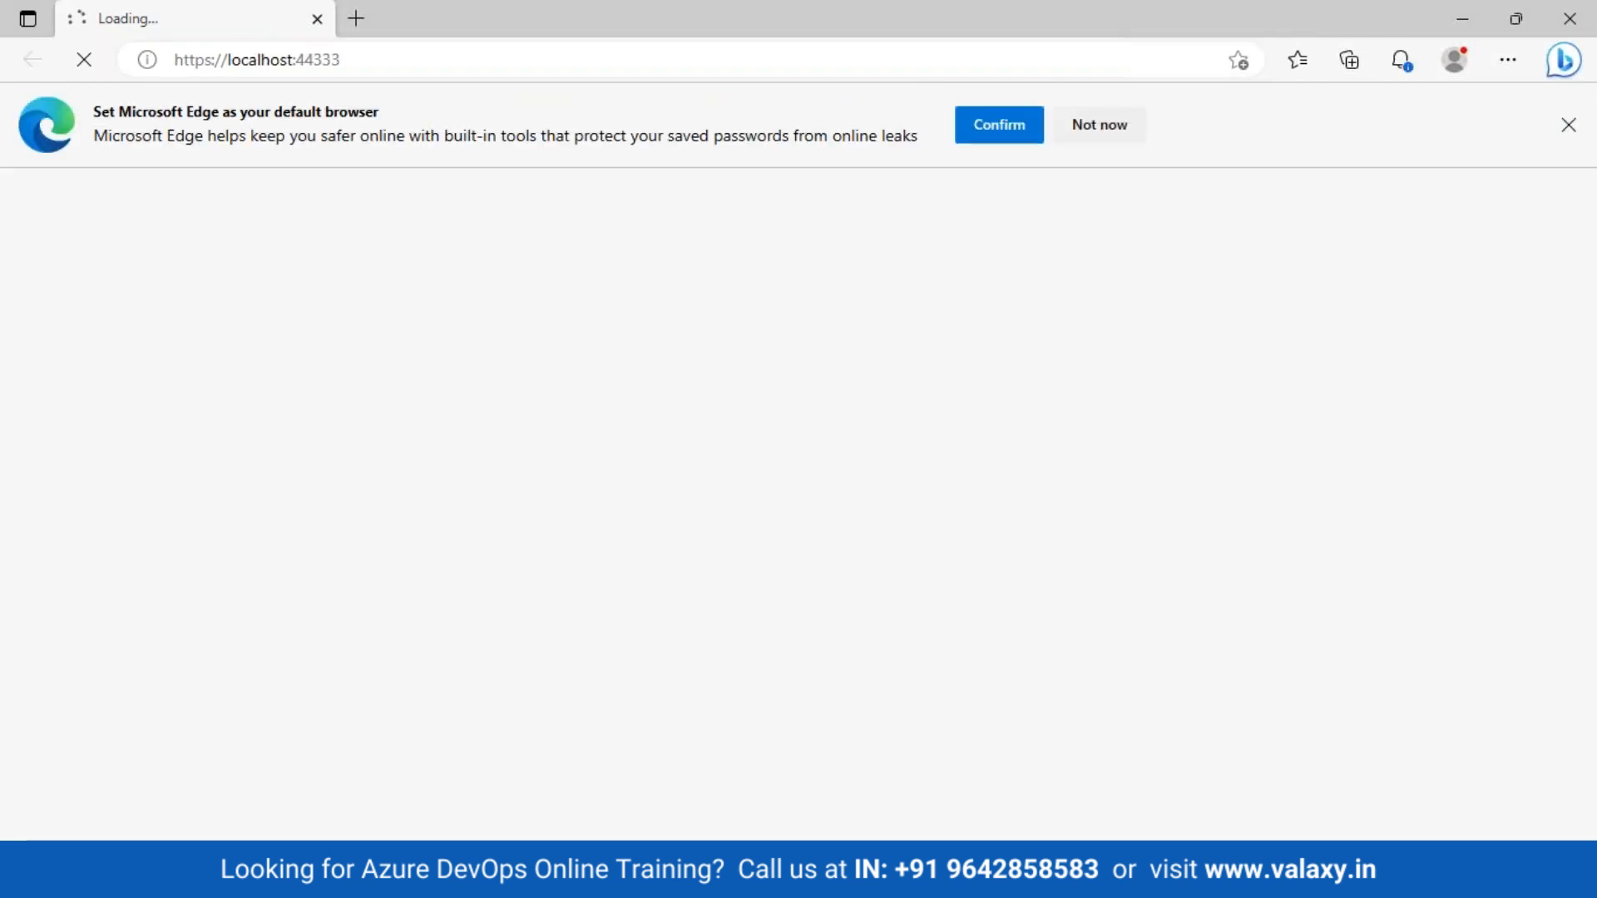
click(1568, 124)
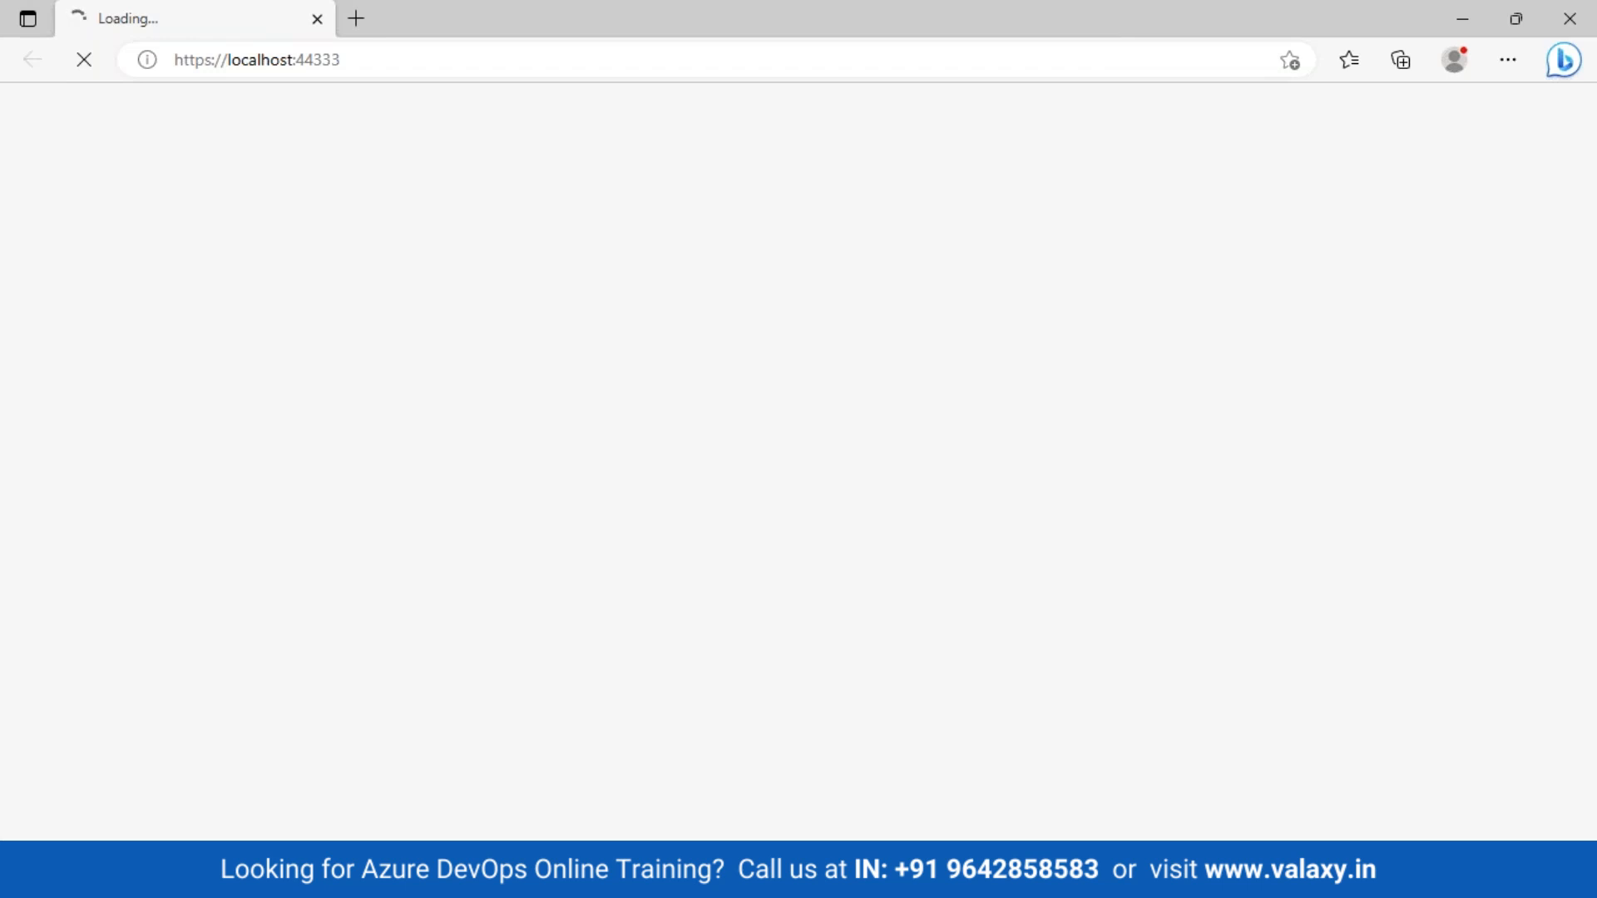
click(395, 59)
key(ctrl+c)
click(485, 869)
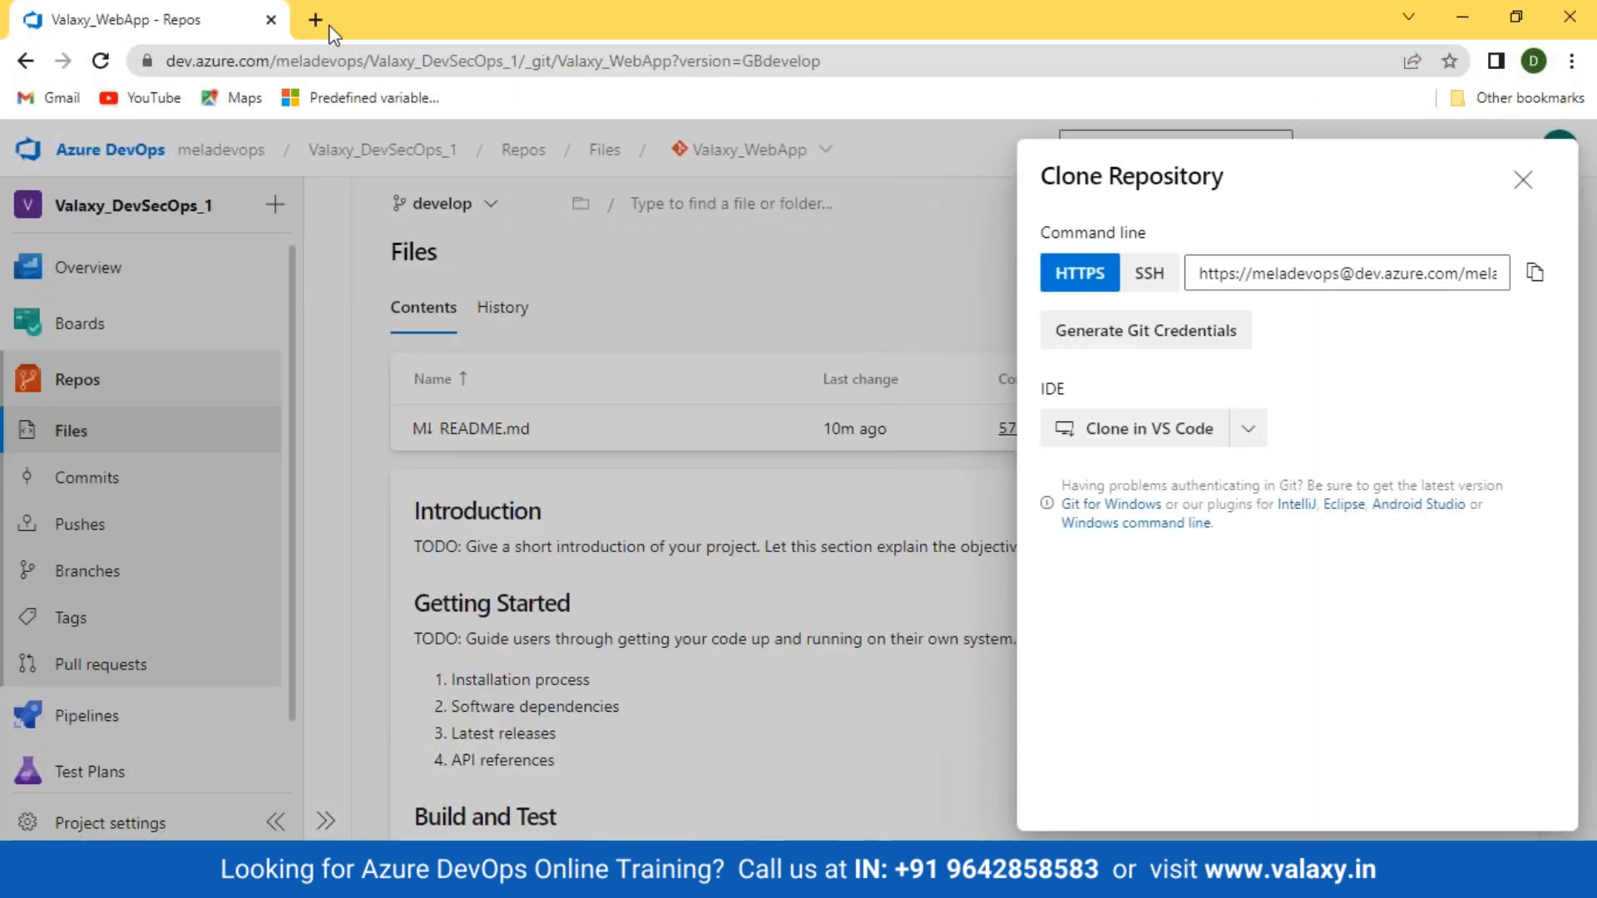
click(323, 24)
key(ctrl+v)
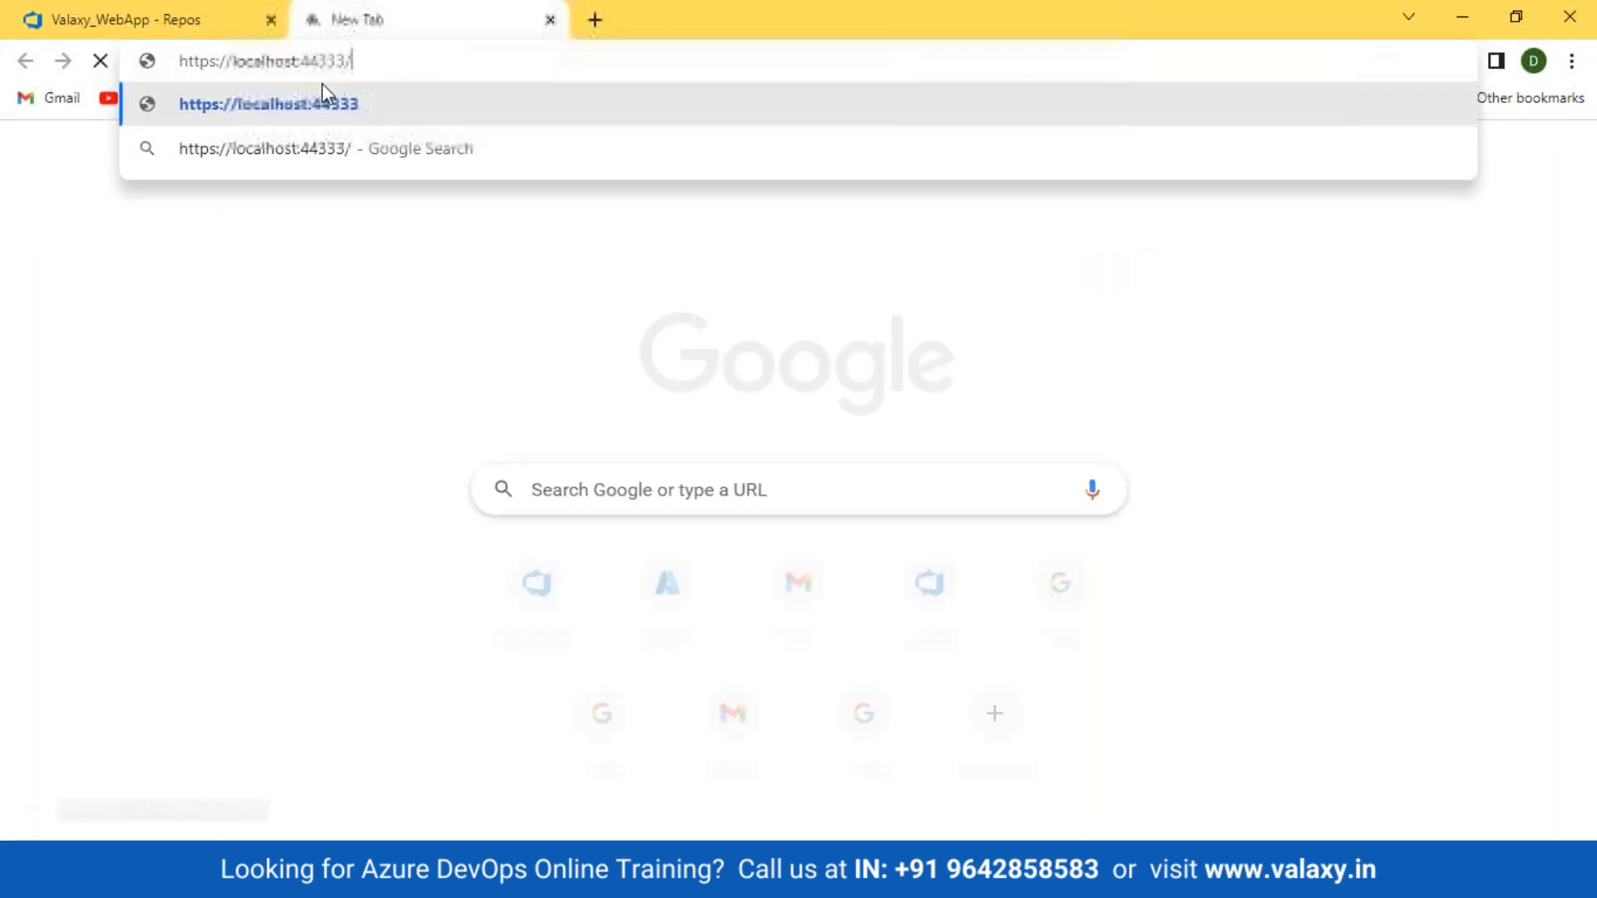
key(Return)
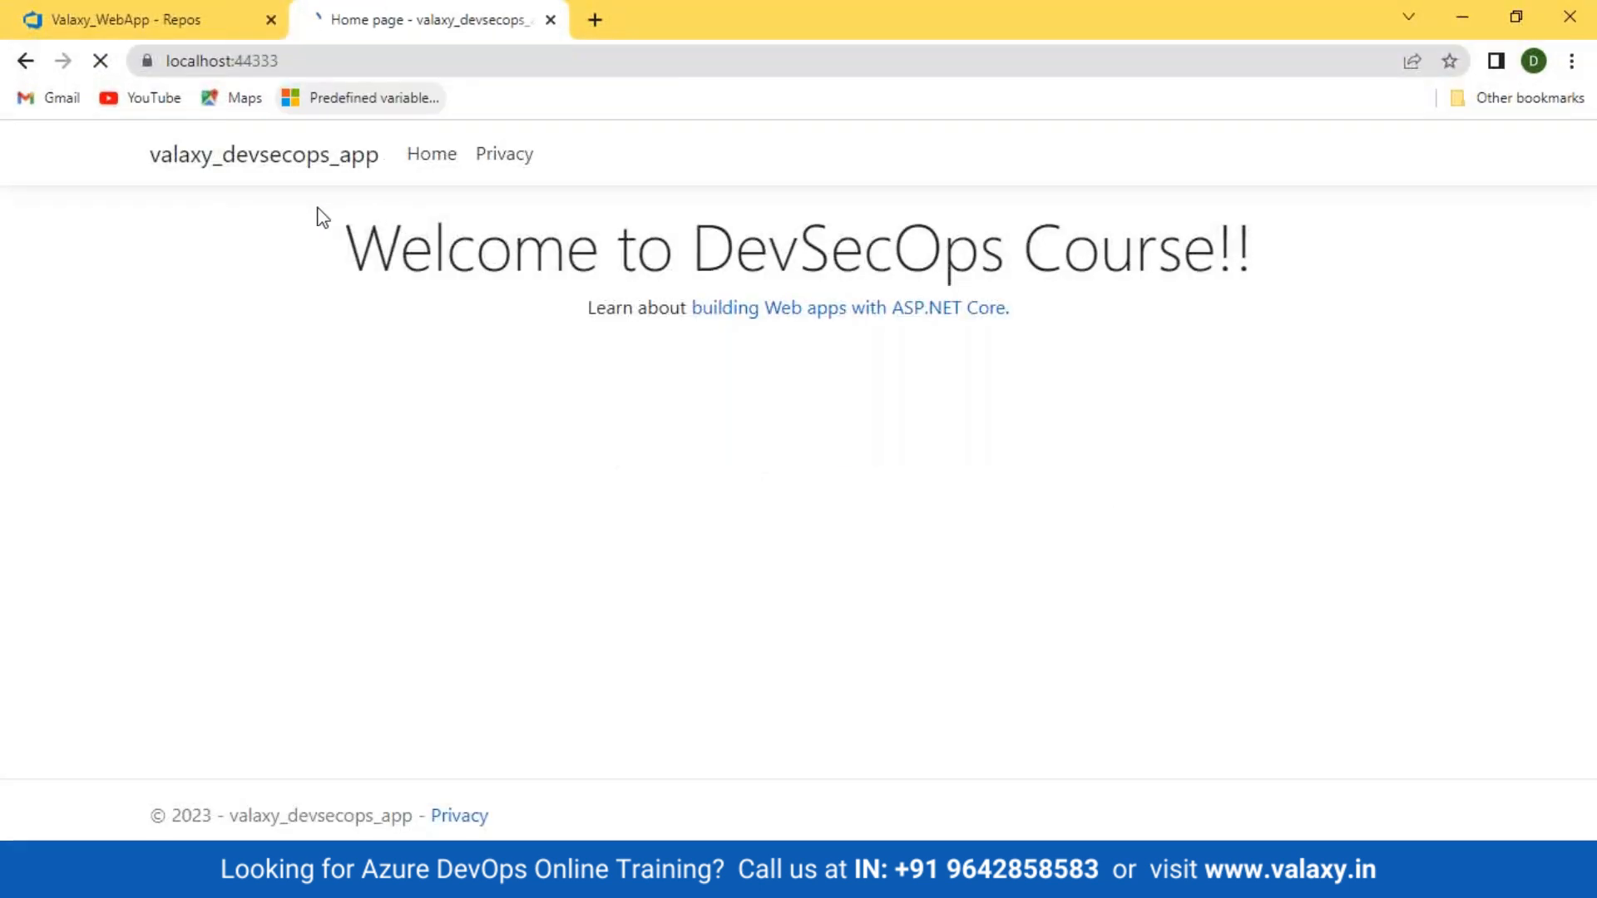
Examine the web app's welcome heading, app name, Home page and Privacy page.
drag(293, 252, 1276, 271)
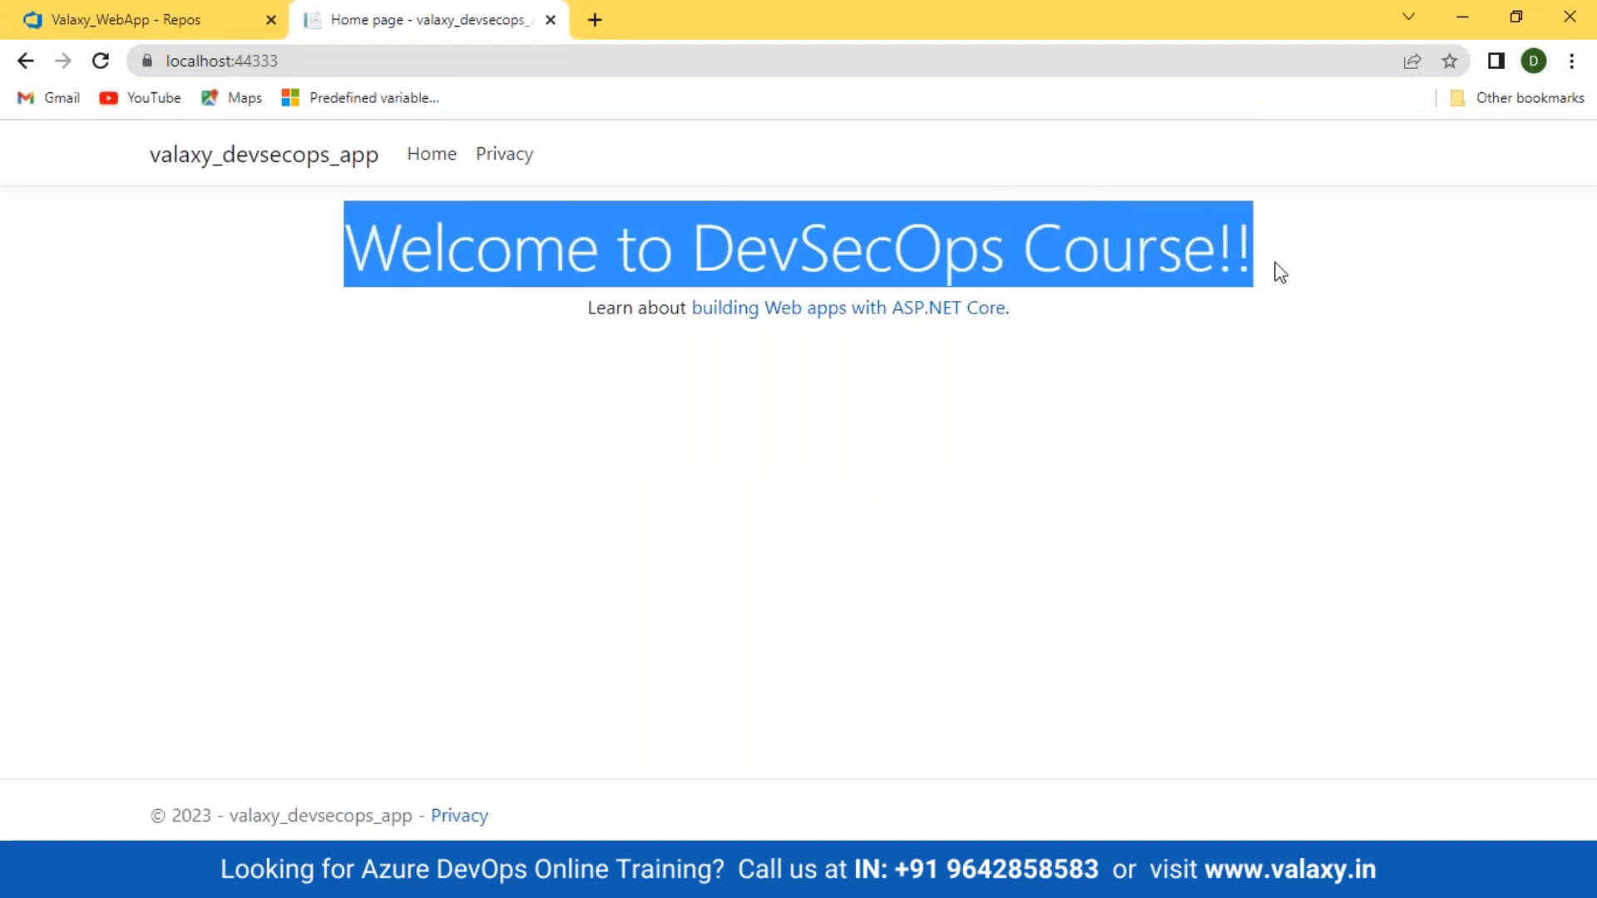
drag(161, 175, 399, 155)
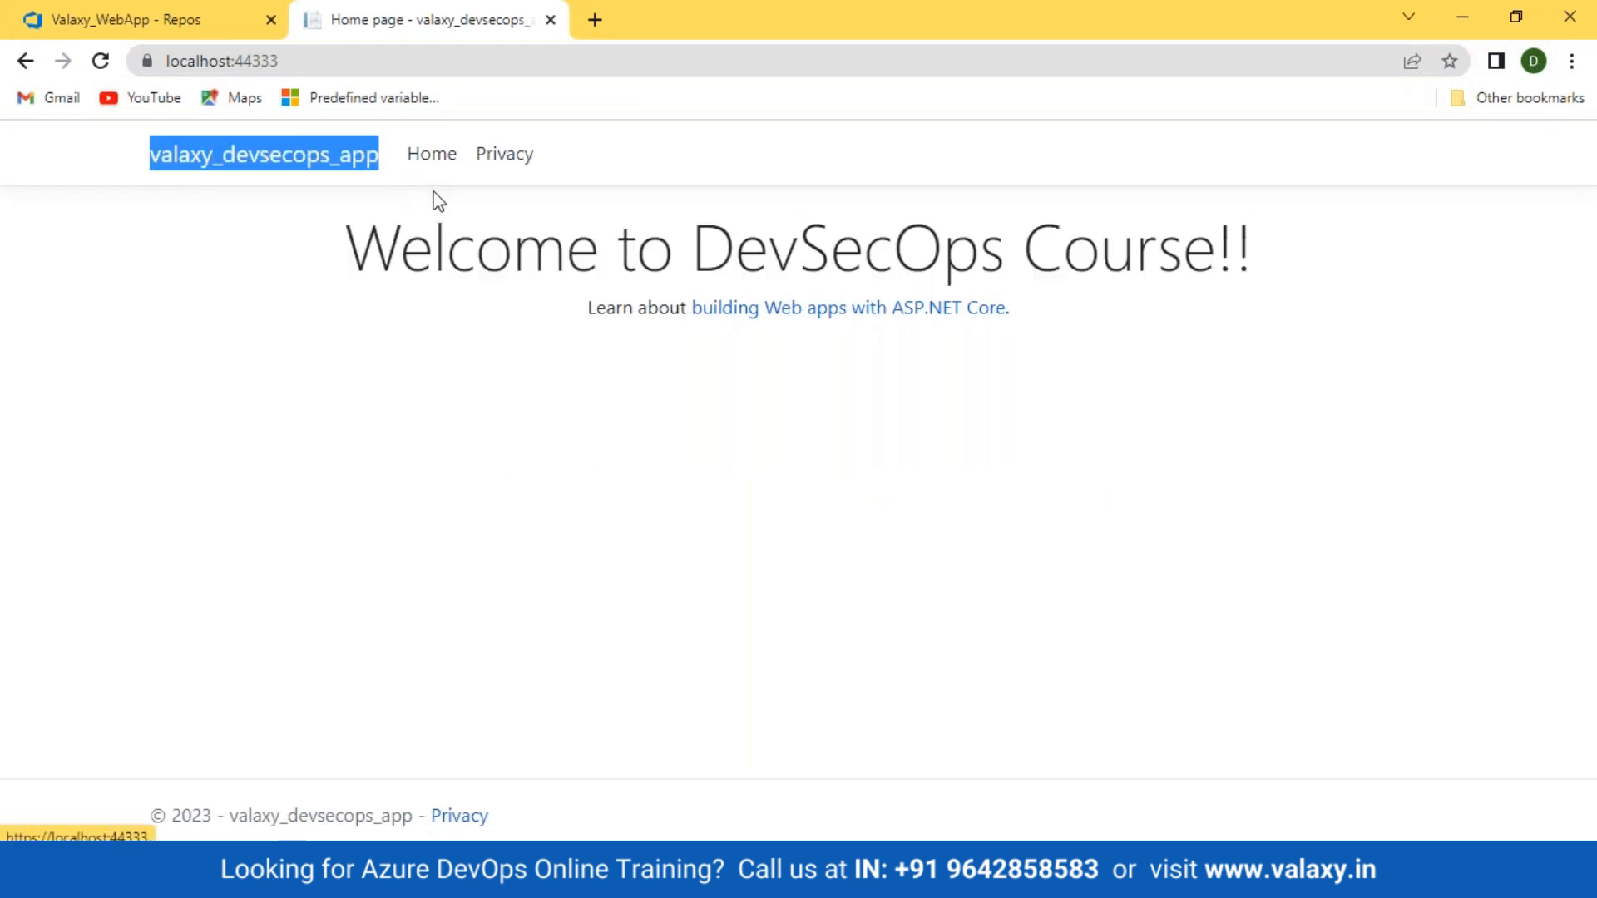
click(434, 166)
click(496, 171)
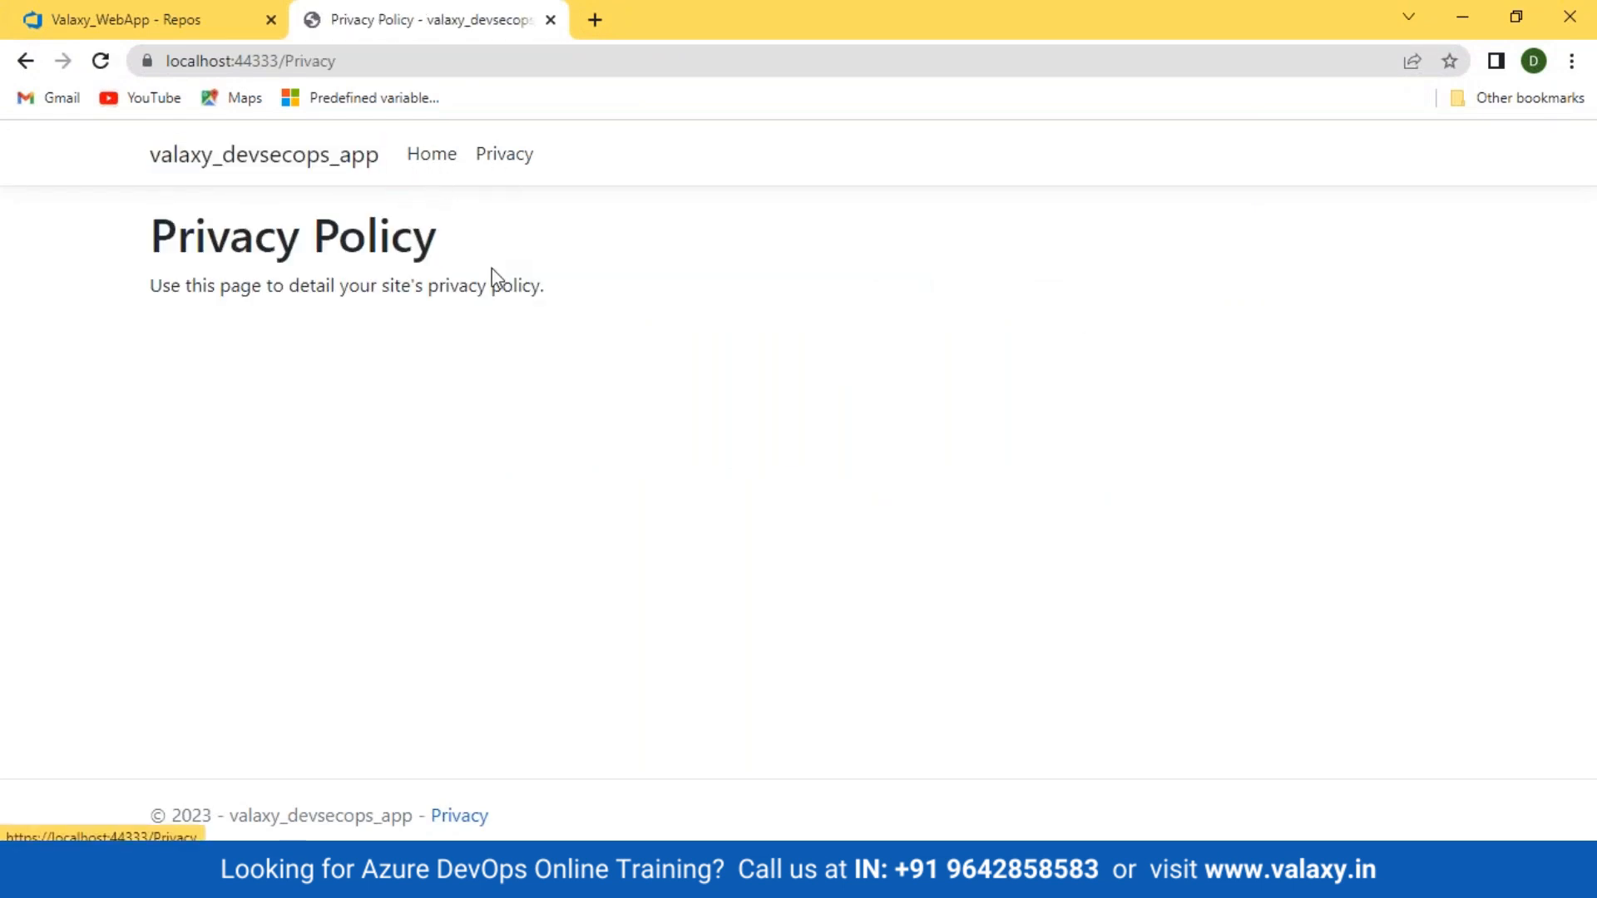
click(278, 167)
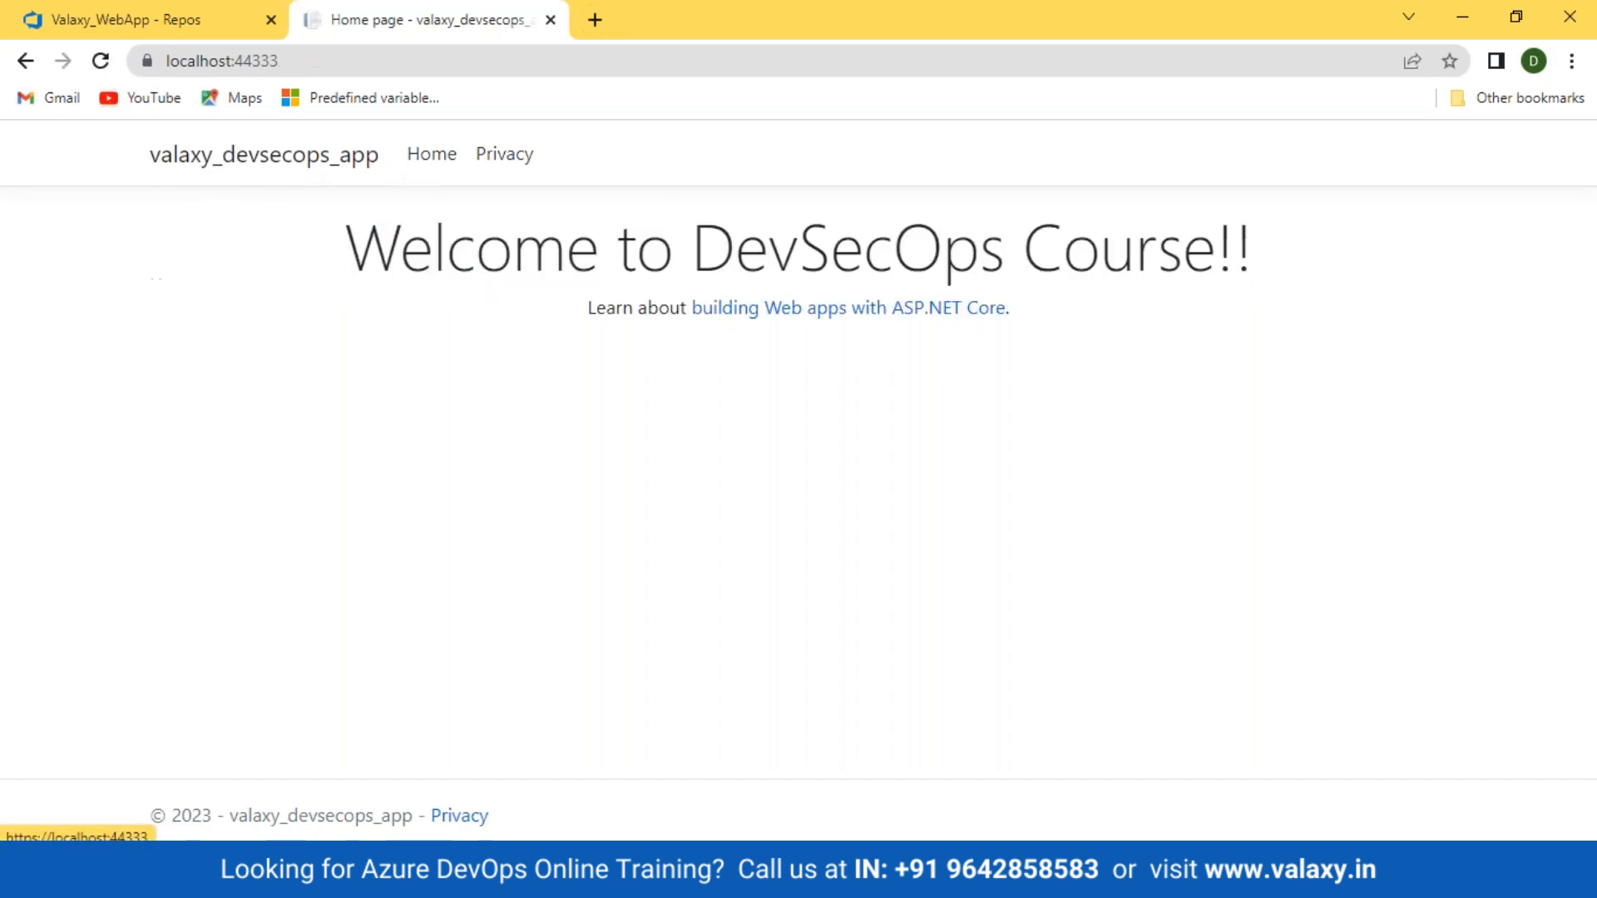
drag(306, 250, 1427, 243)
click(1424, 279)
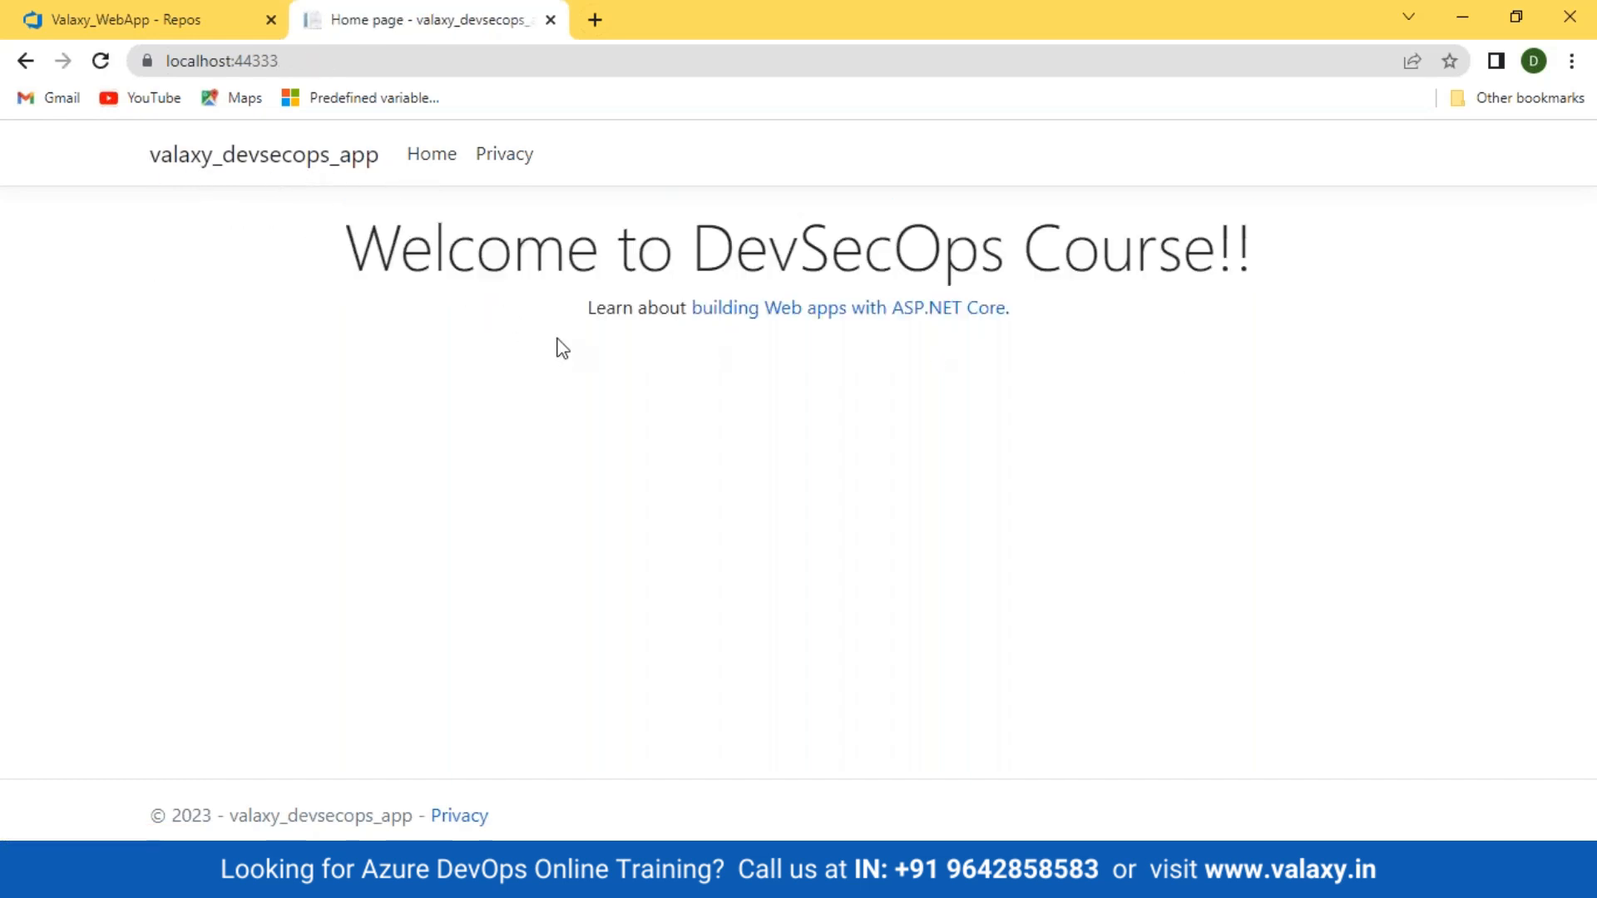
drag(381, 266, 1433, 381)
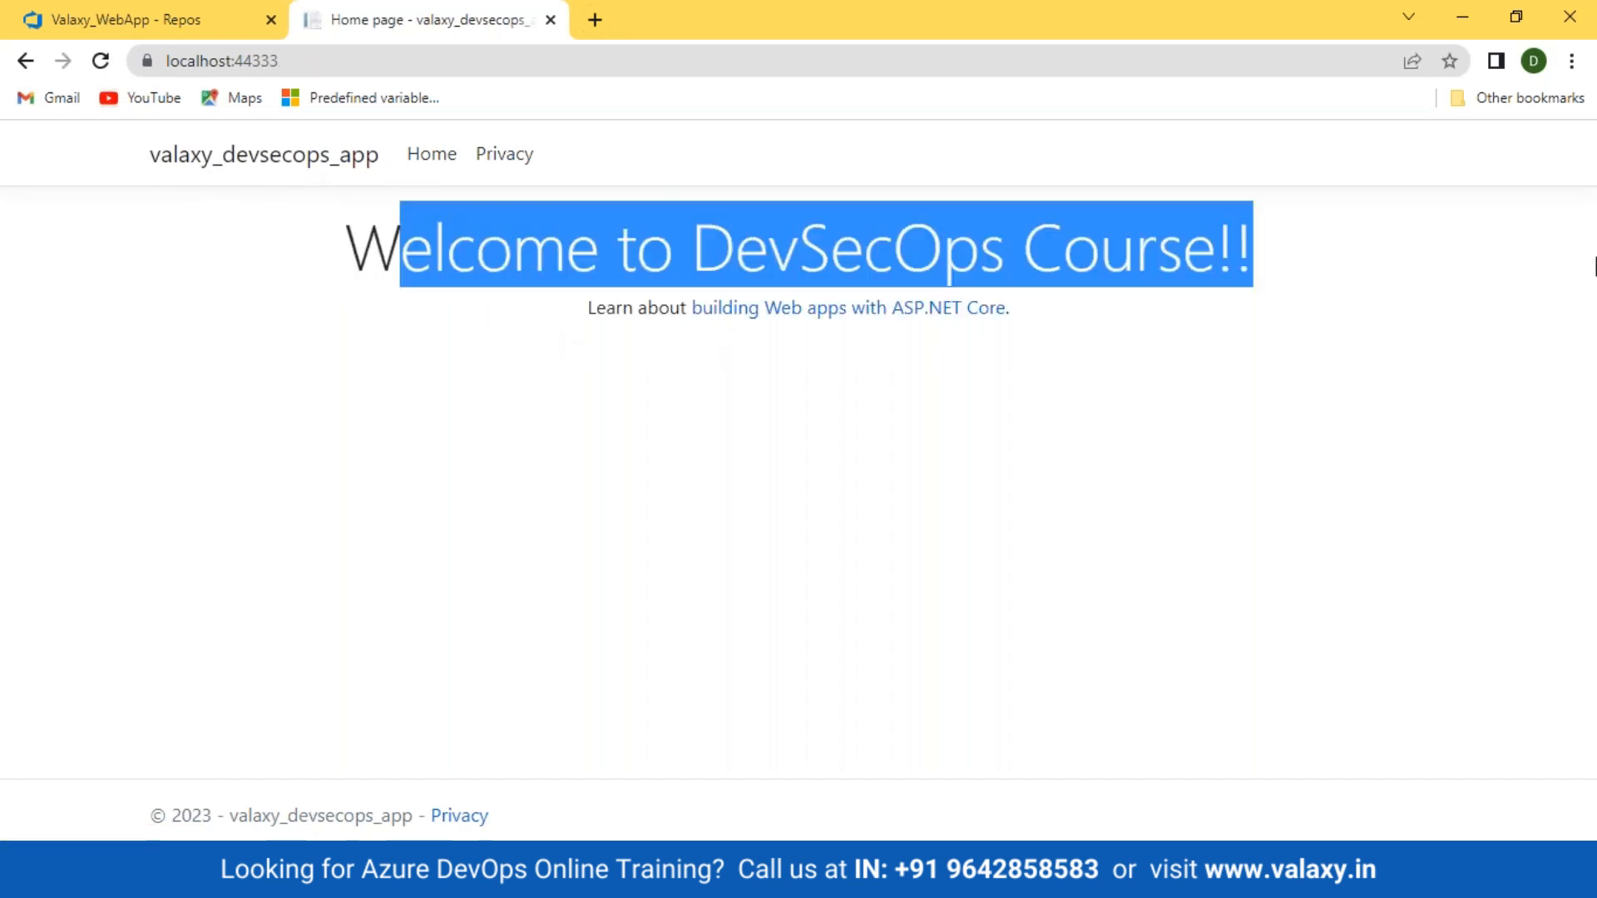
click(1430, 382)
Close the web app's pages in Chrome and Edge.
drag(439, 33, 477, 161)
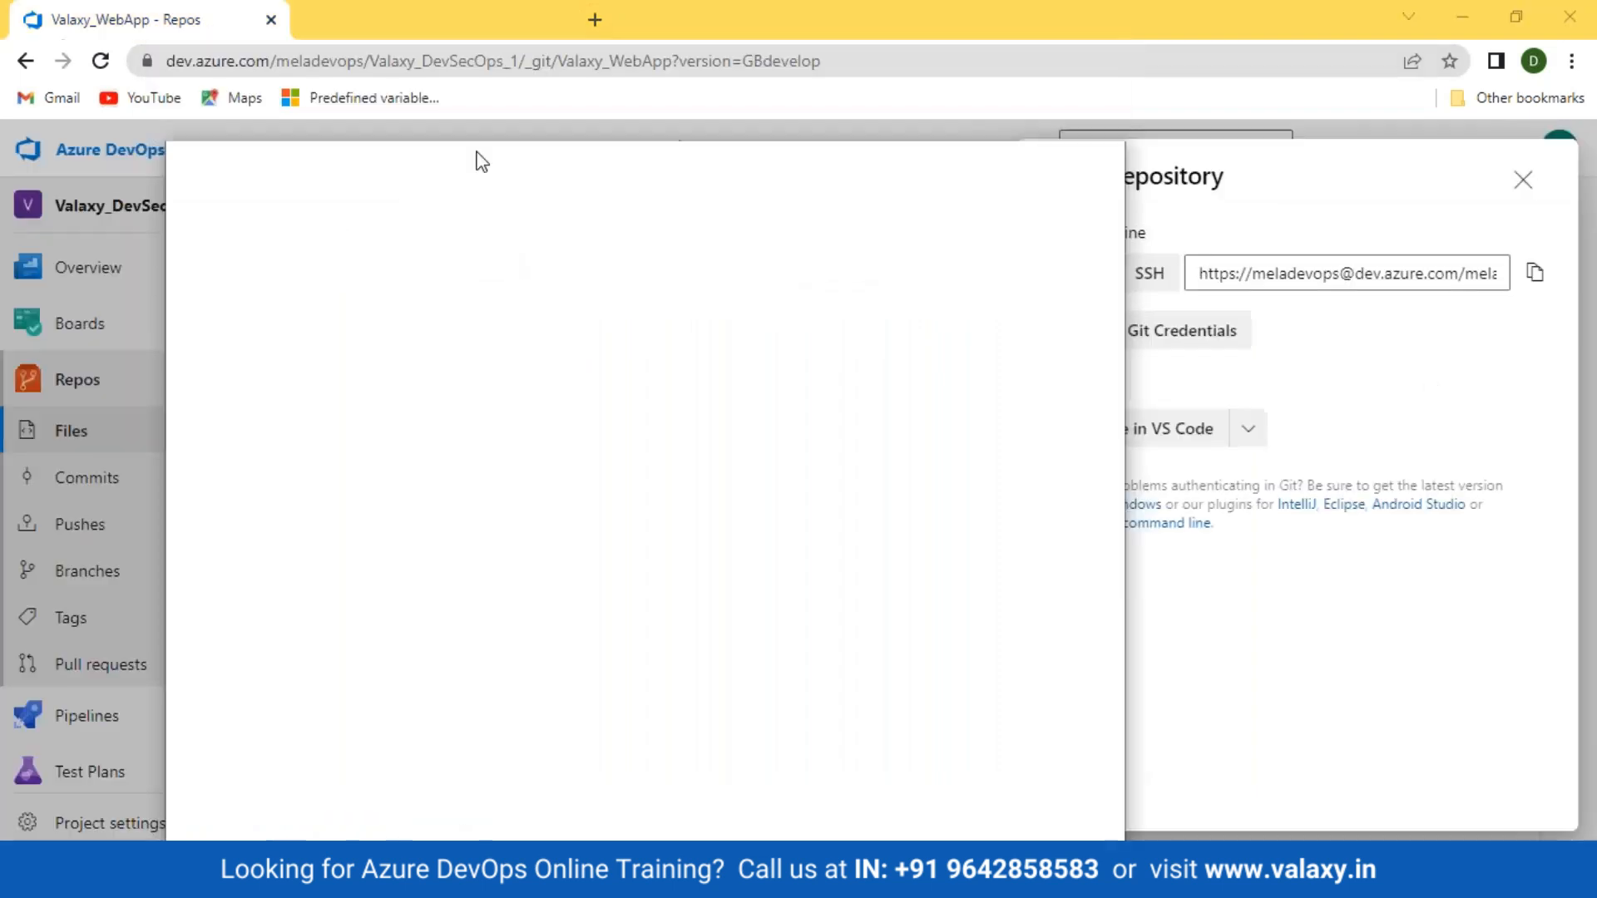
click(1098, 159)
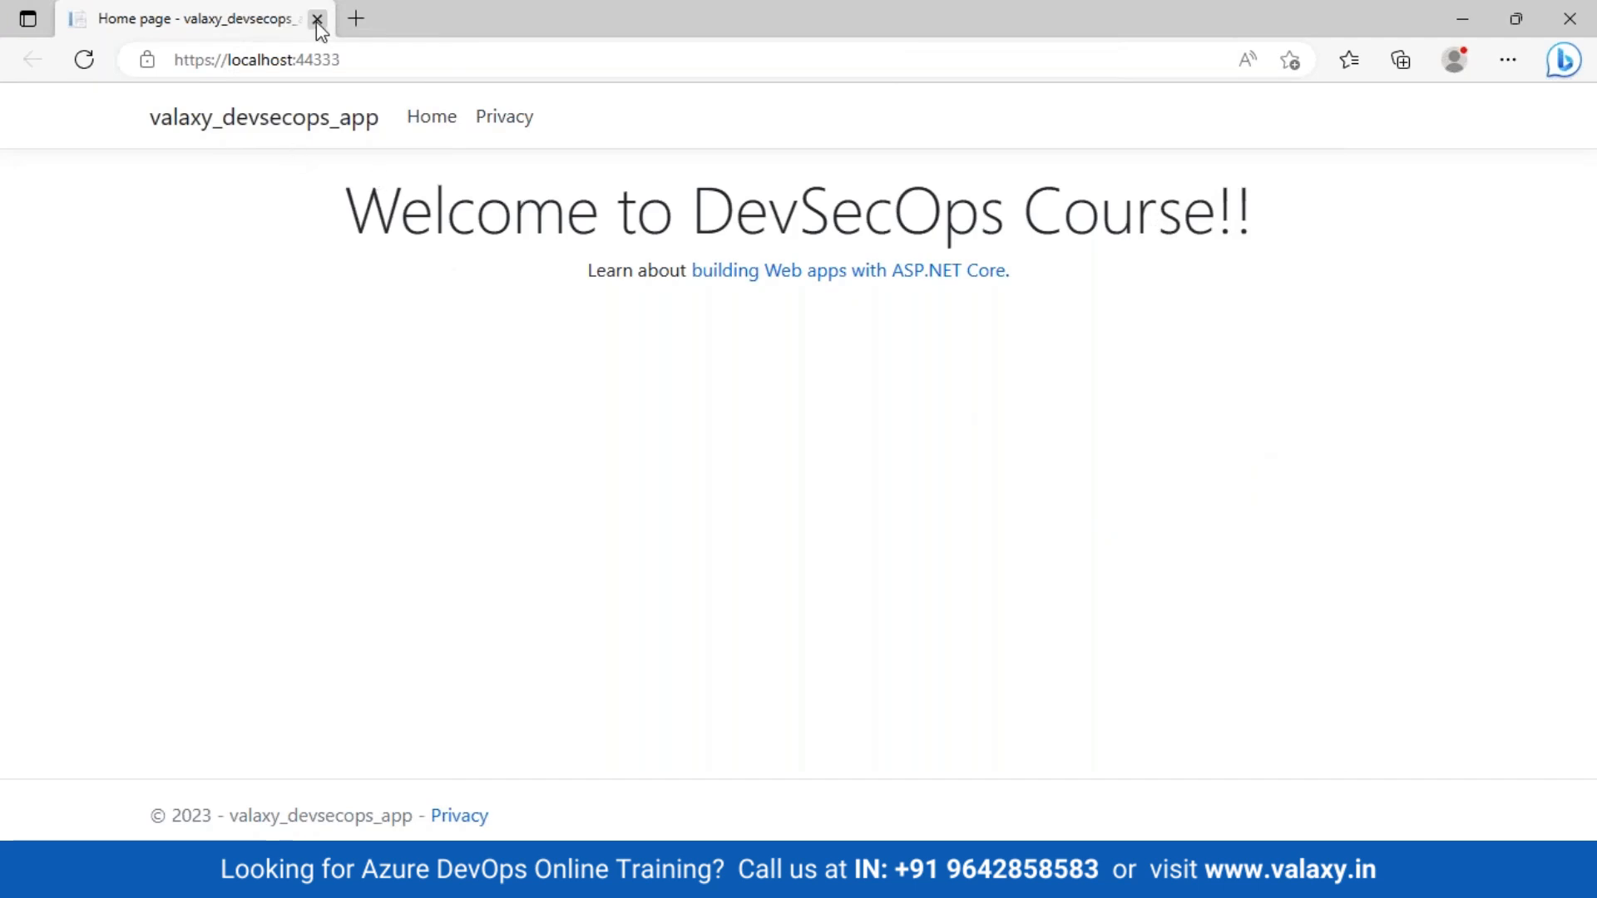
click(316, 19)
Switch to Visual Studio, examine the debug output of the IIS Express session, and close the output.
click(545, 869)
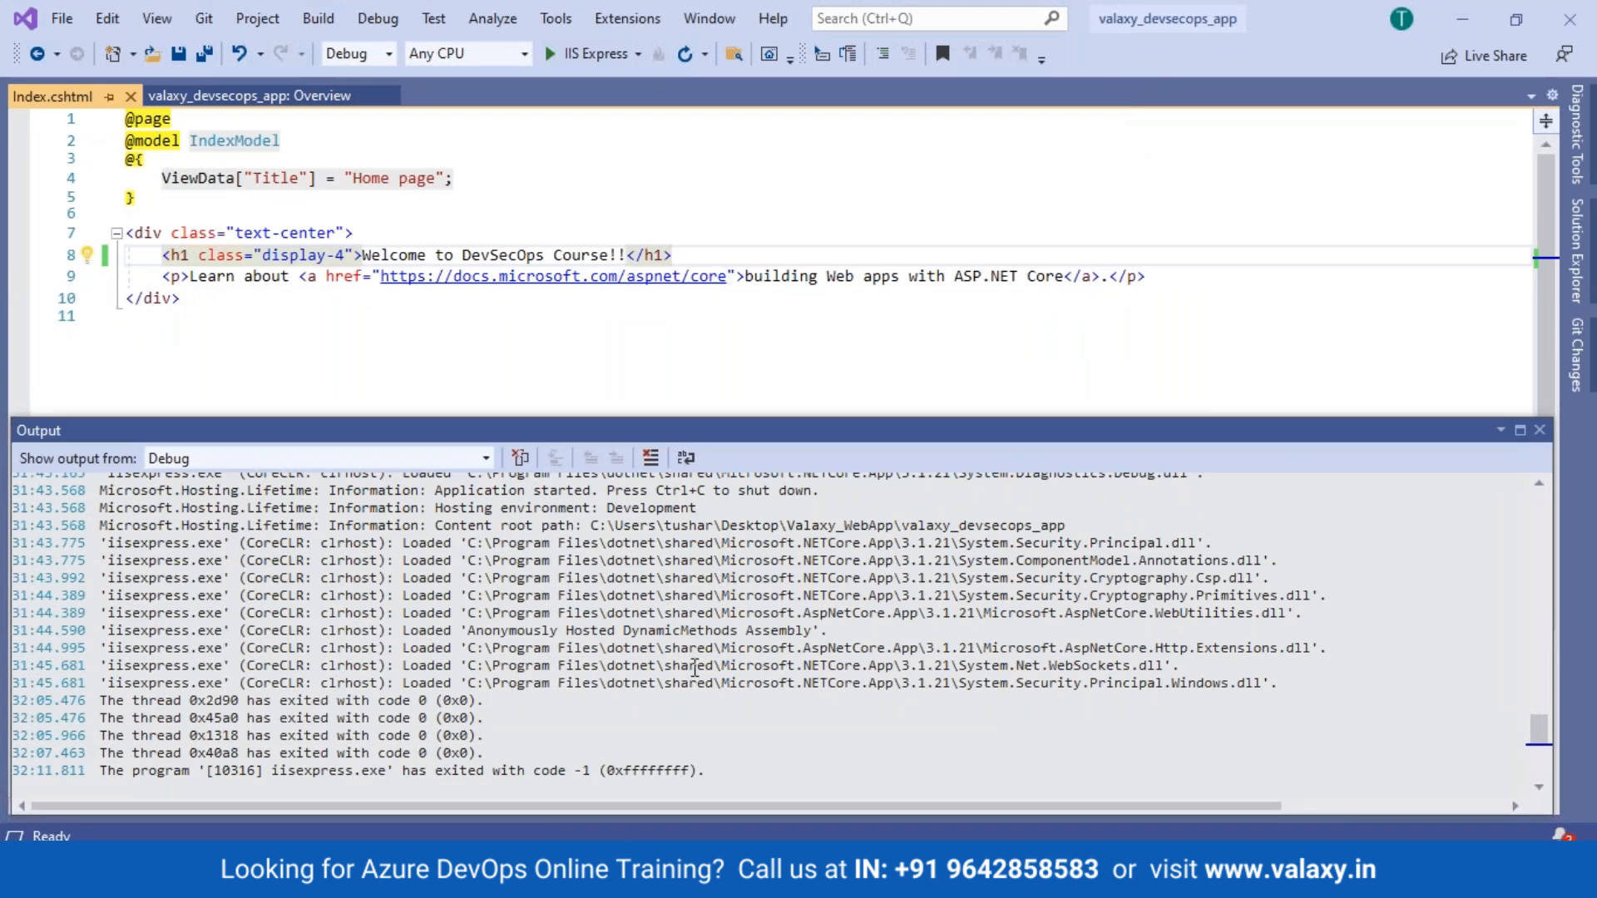
drag(186, 544, 1094, 774)
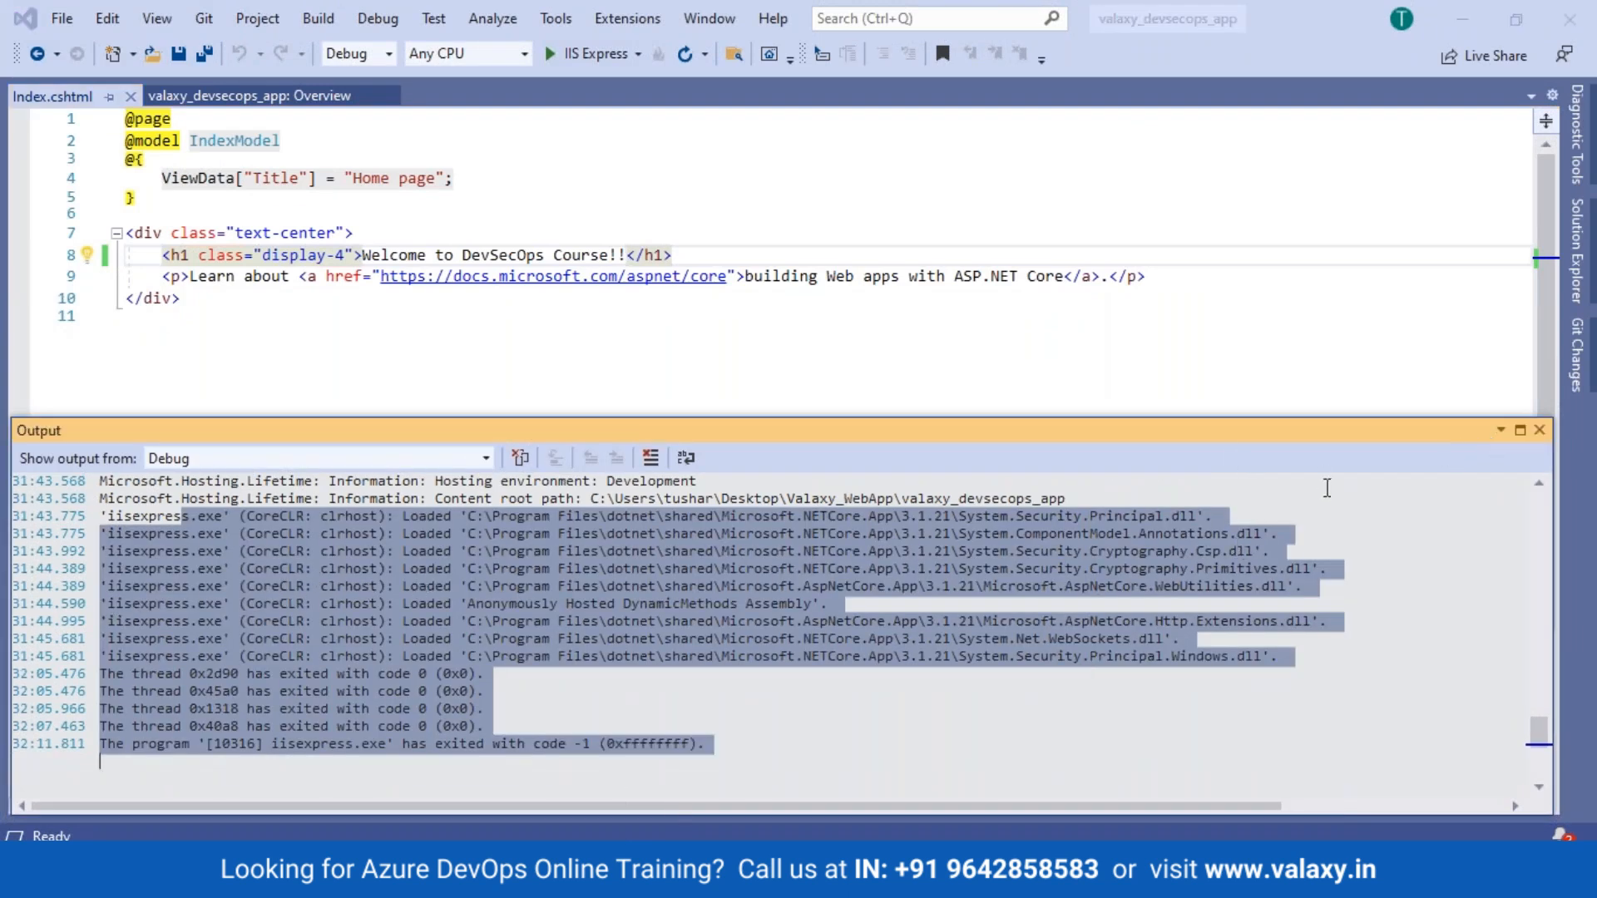
click(1540, 431)
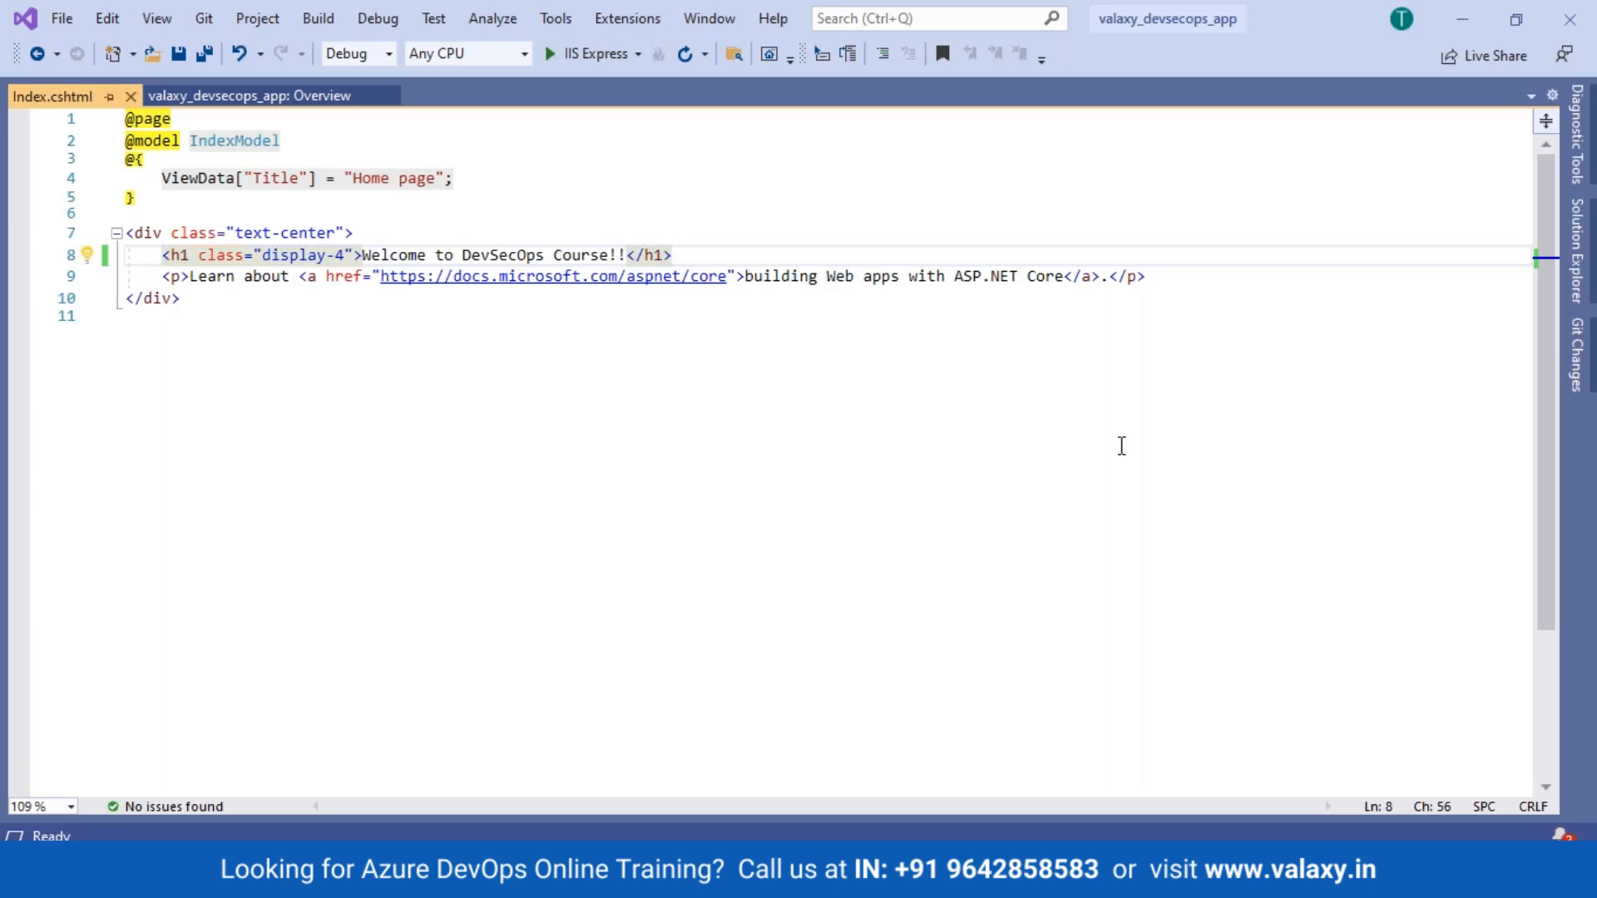
Show the Git changes of Valaxy_WebApp, review the changed files, and enter the commit message "Intial Commit".
click(157, 20)
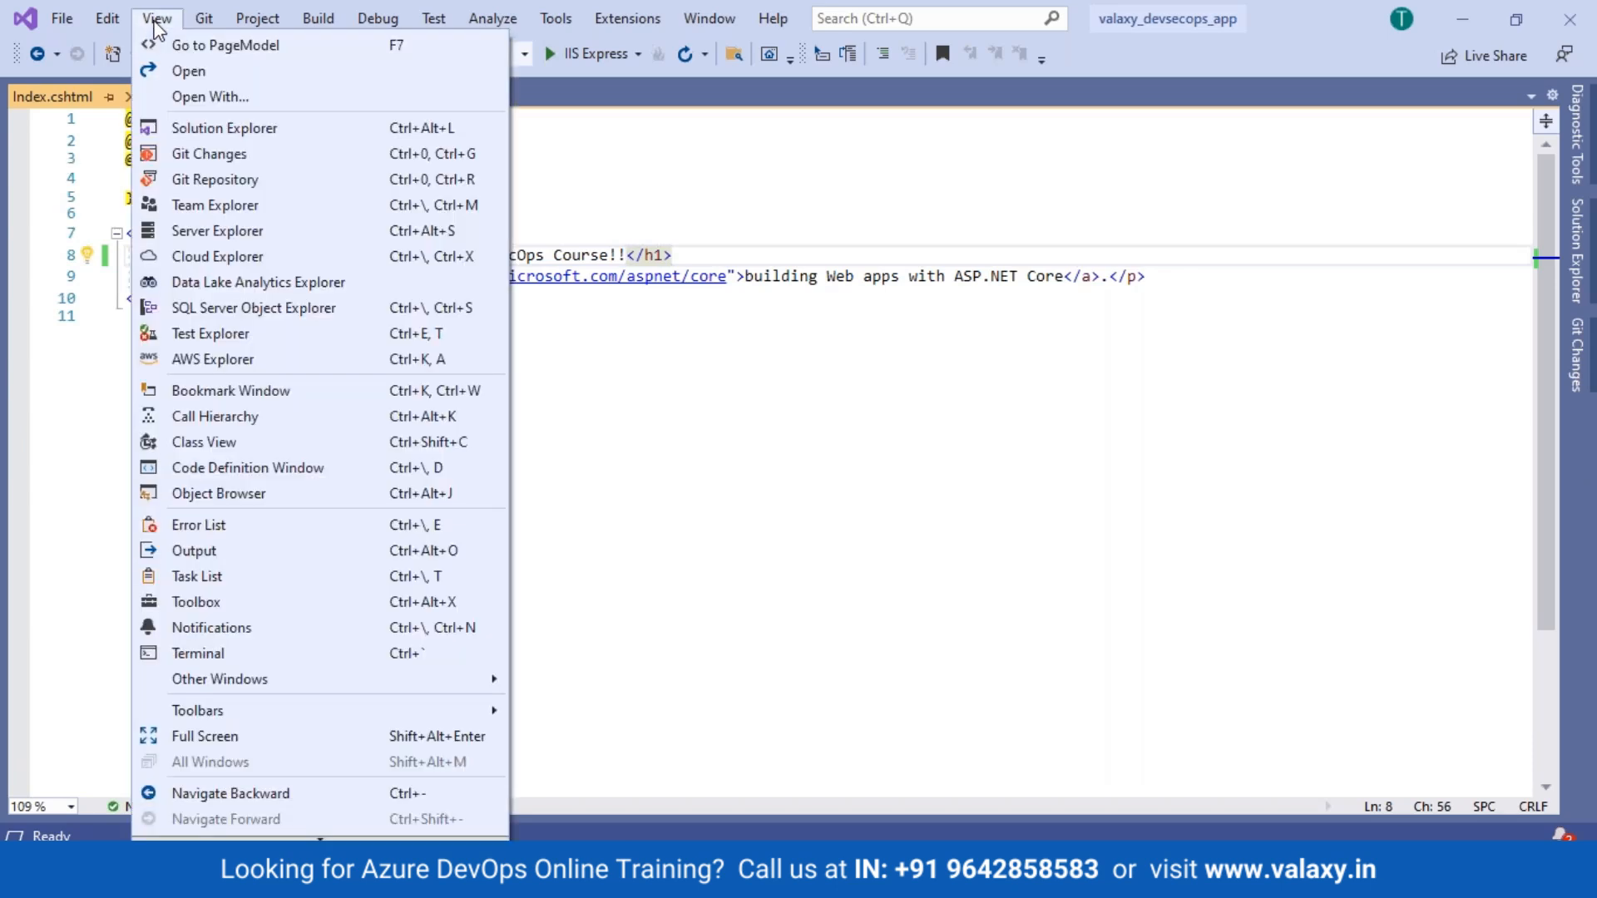
click(227, 153)
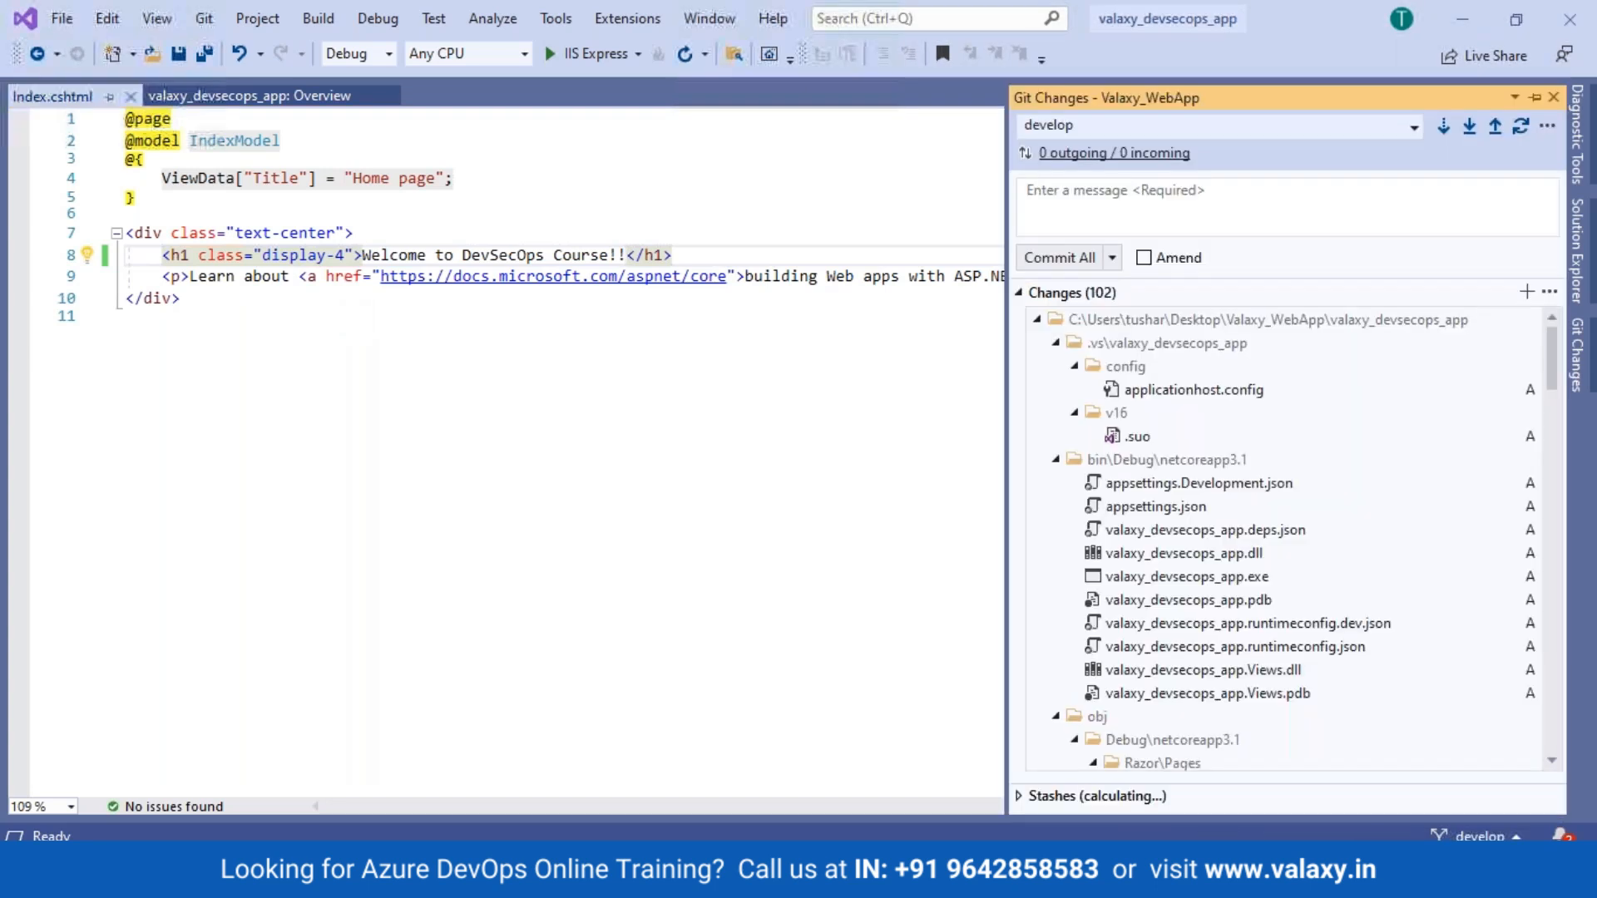
click(1018, 293)
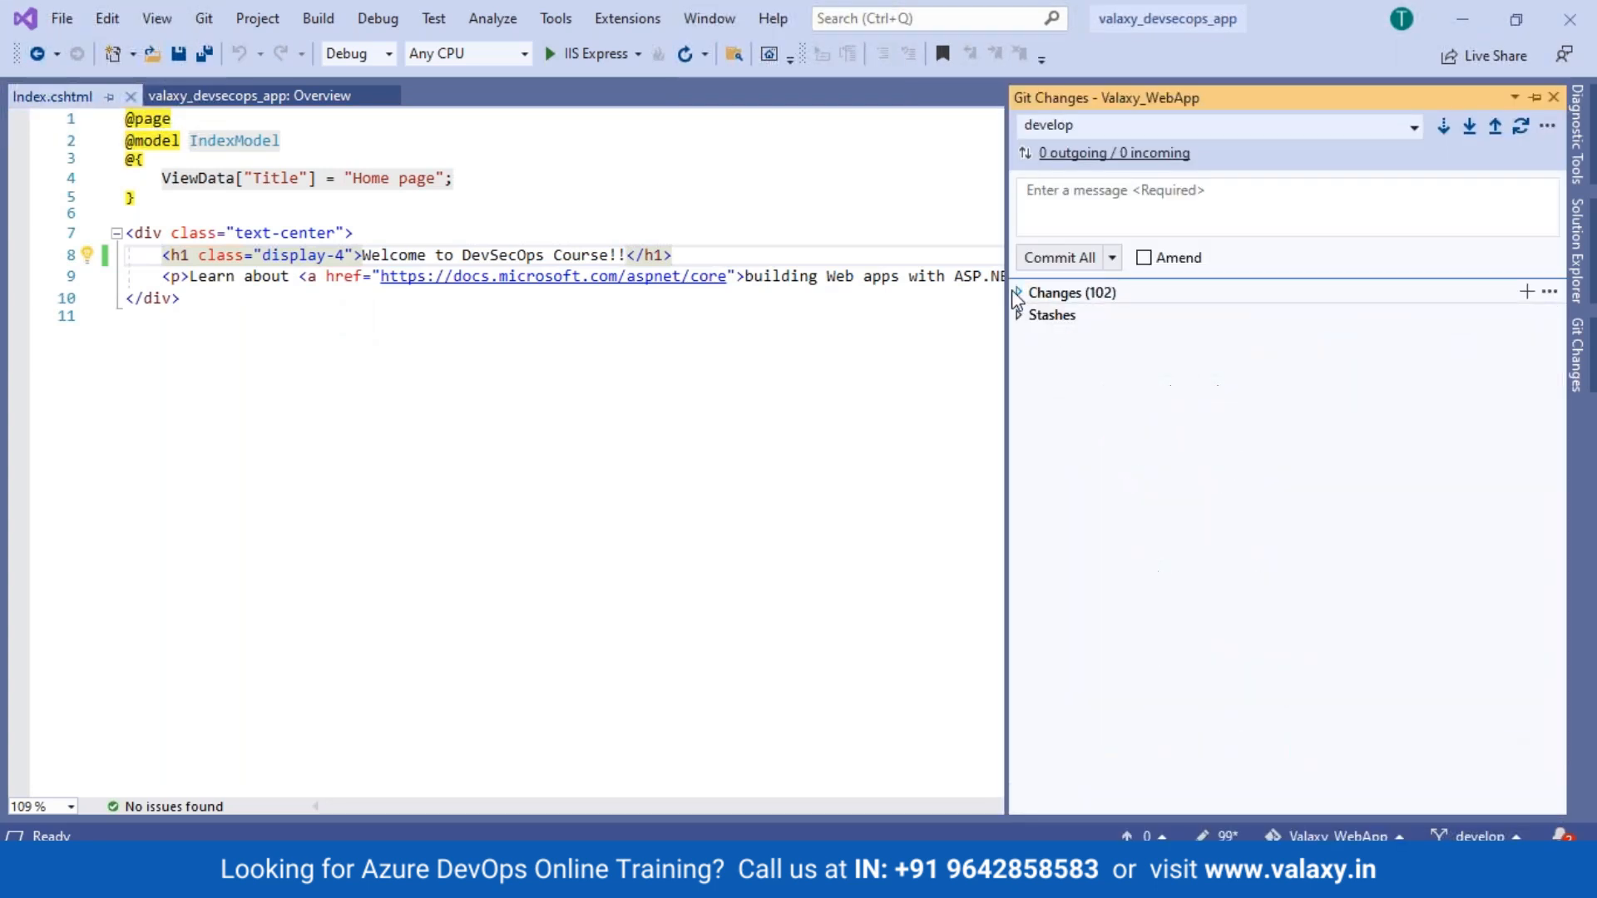
click(1019, 293)
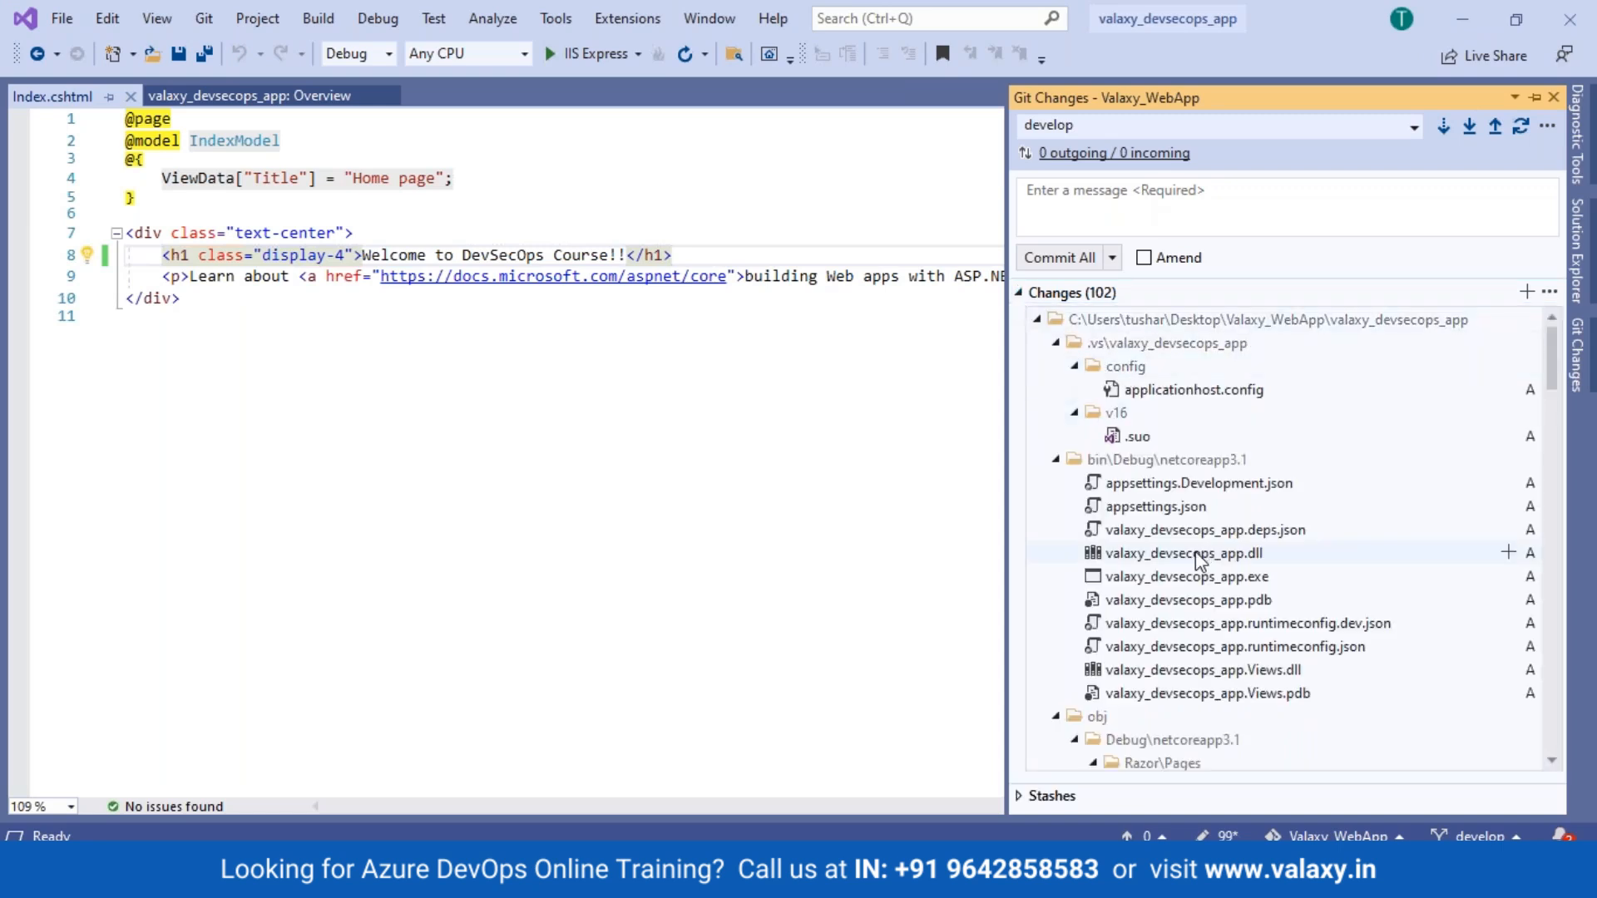
click(1036, 321)
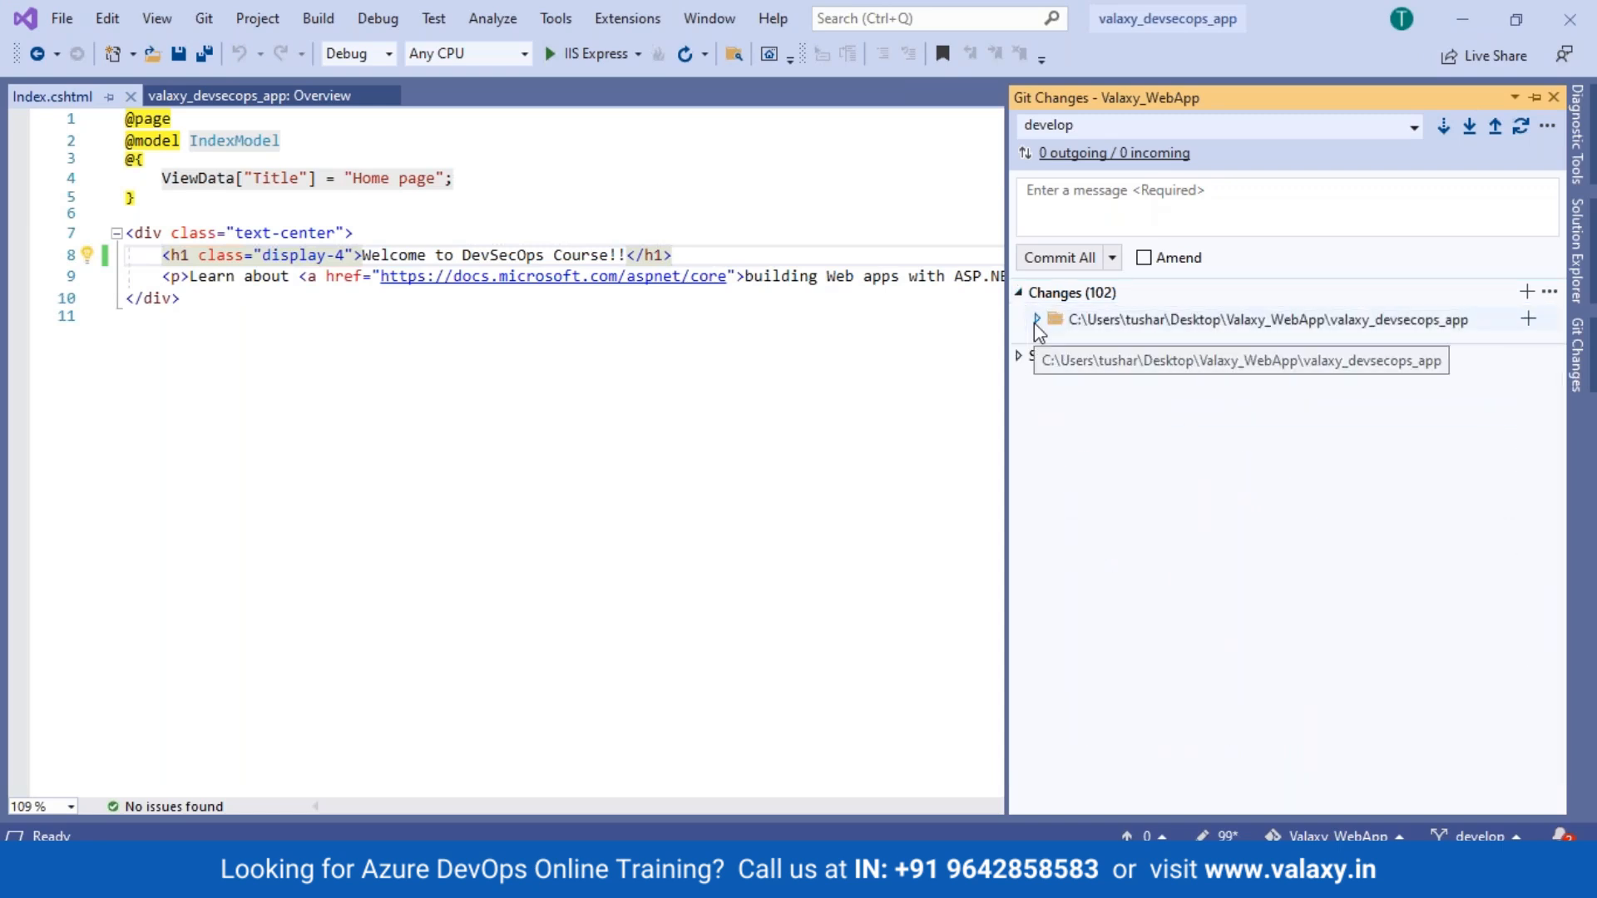
click(1036, 321)
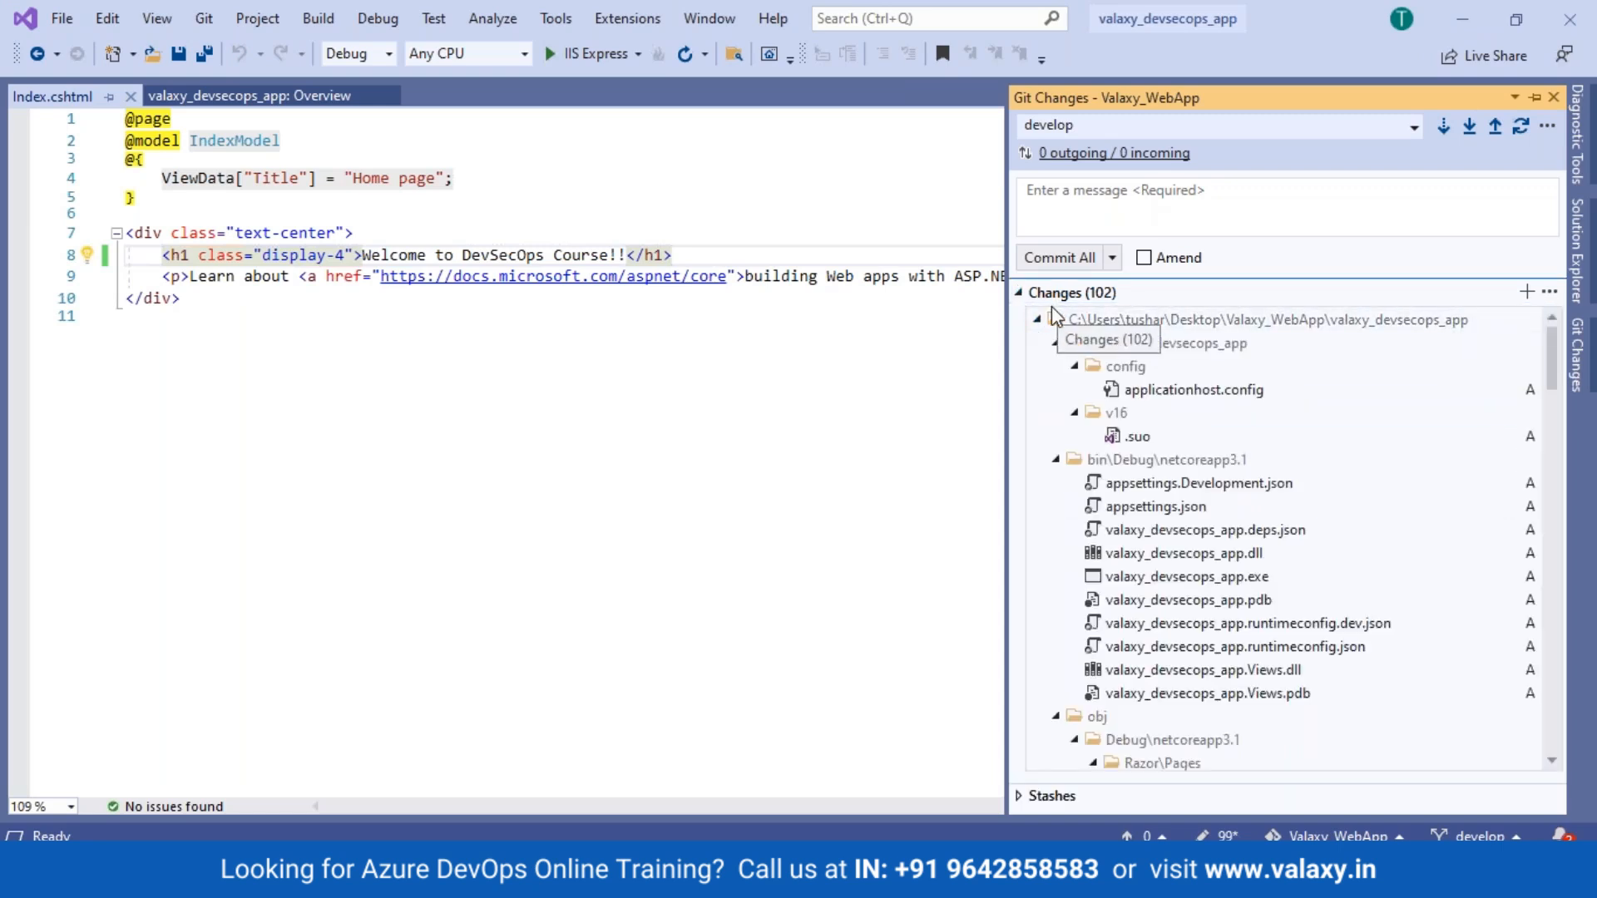
scroll(1091, 460, down, 4)
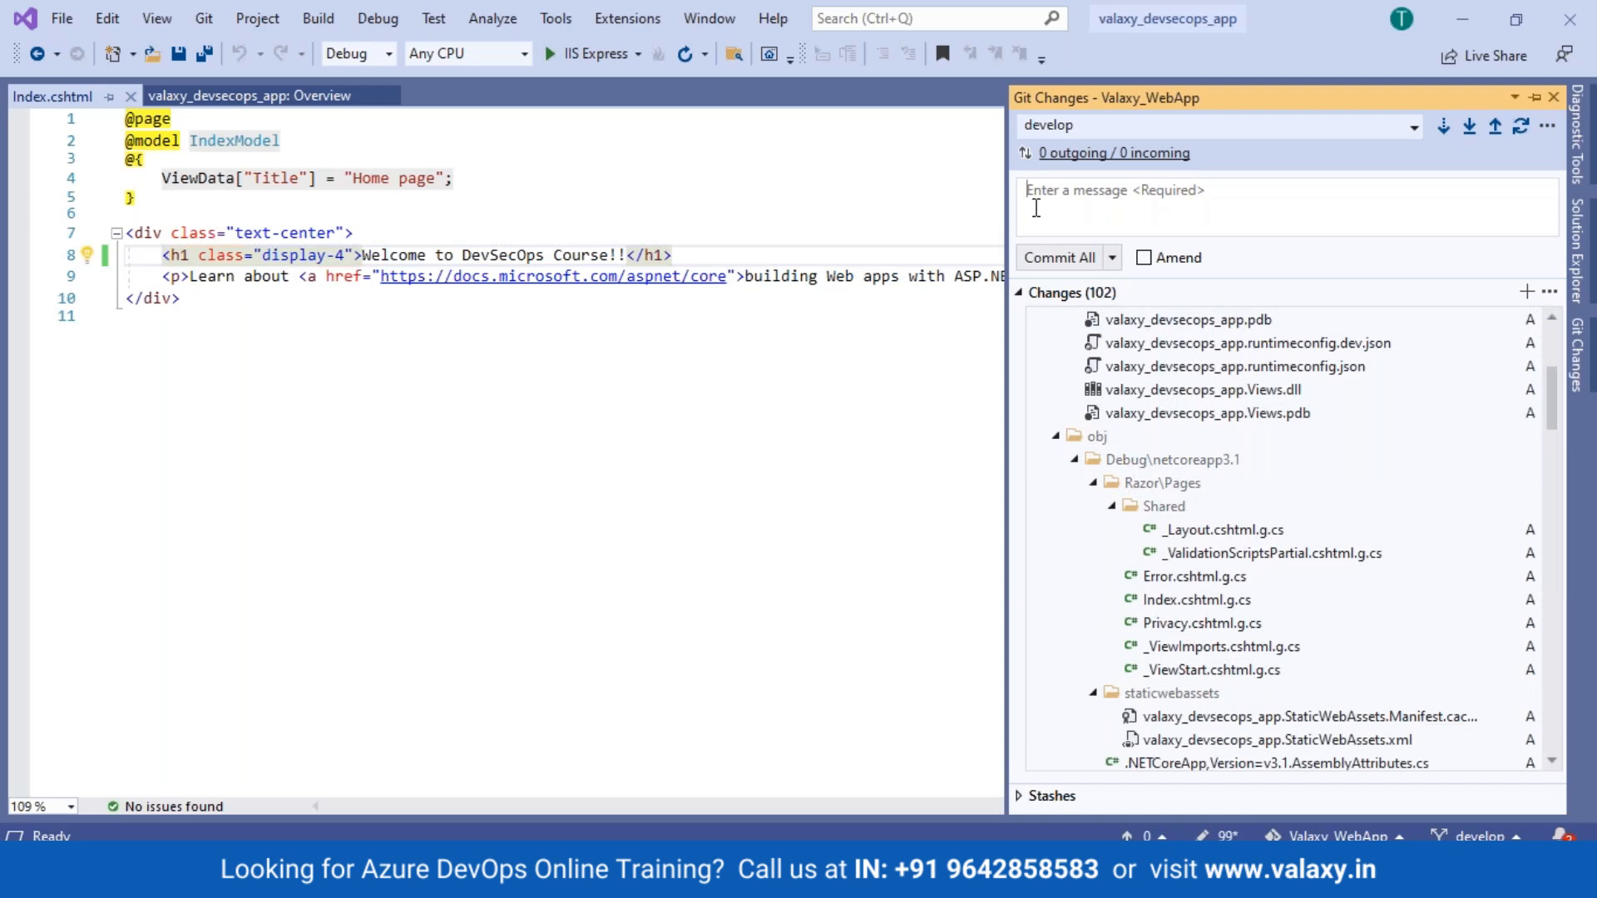
text(Intial Commit)
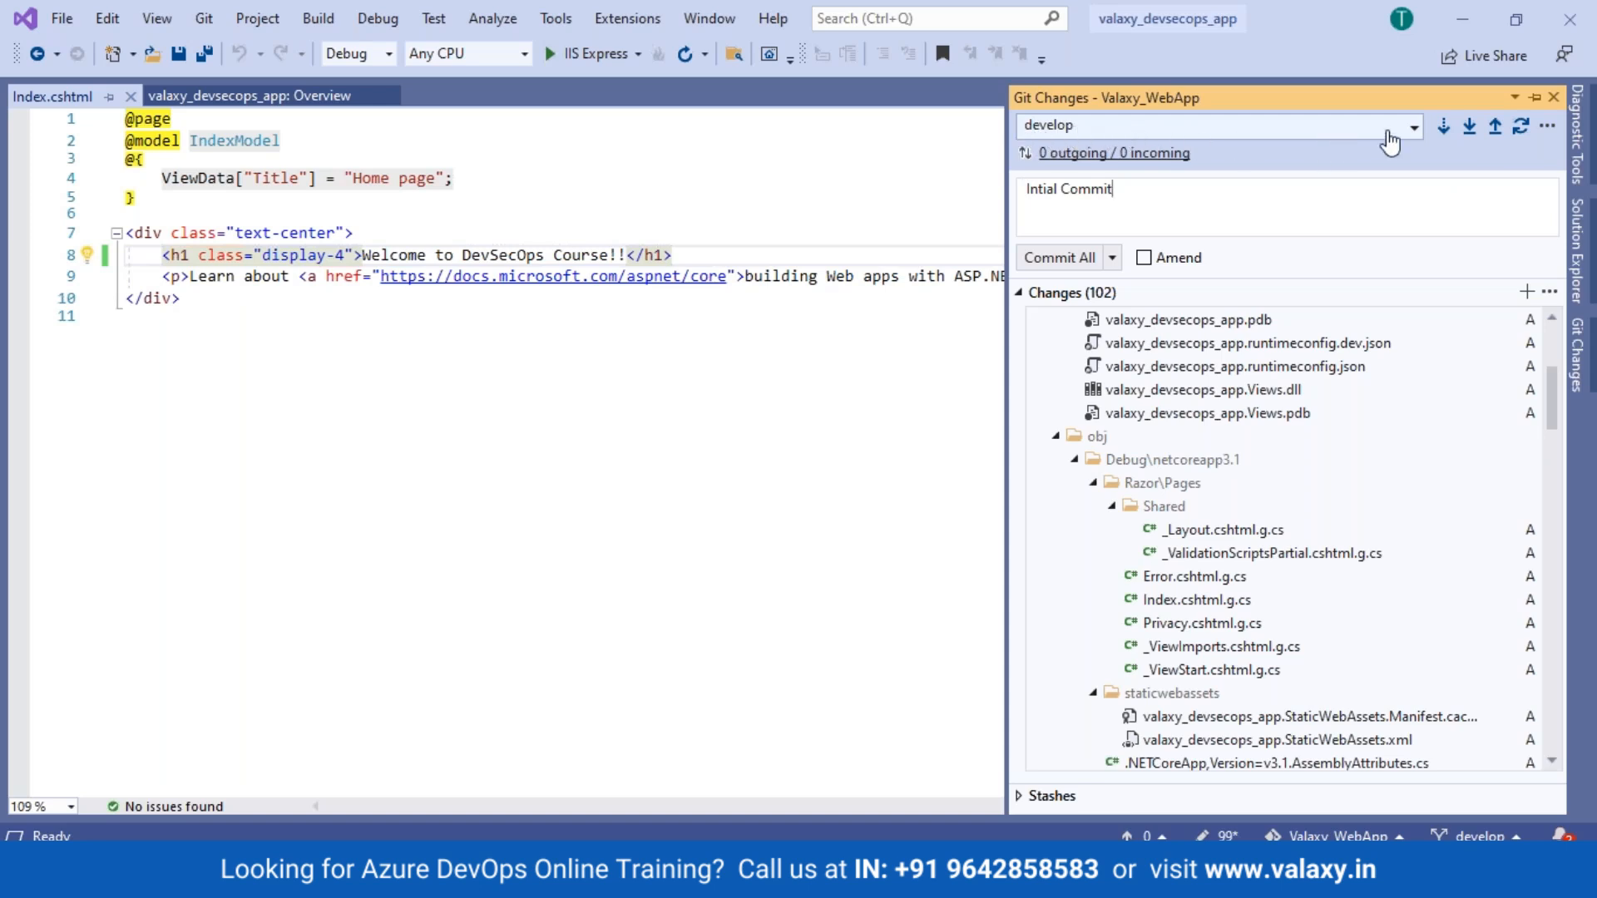
Examine the repository's local and remote branches and the actions available for origin/main, keeping develop checked out.
click(1414, 126)
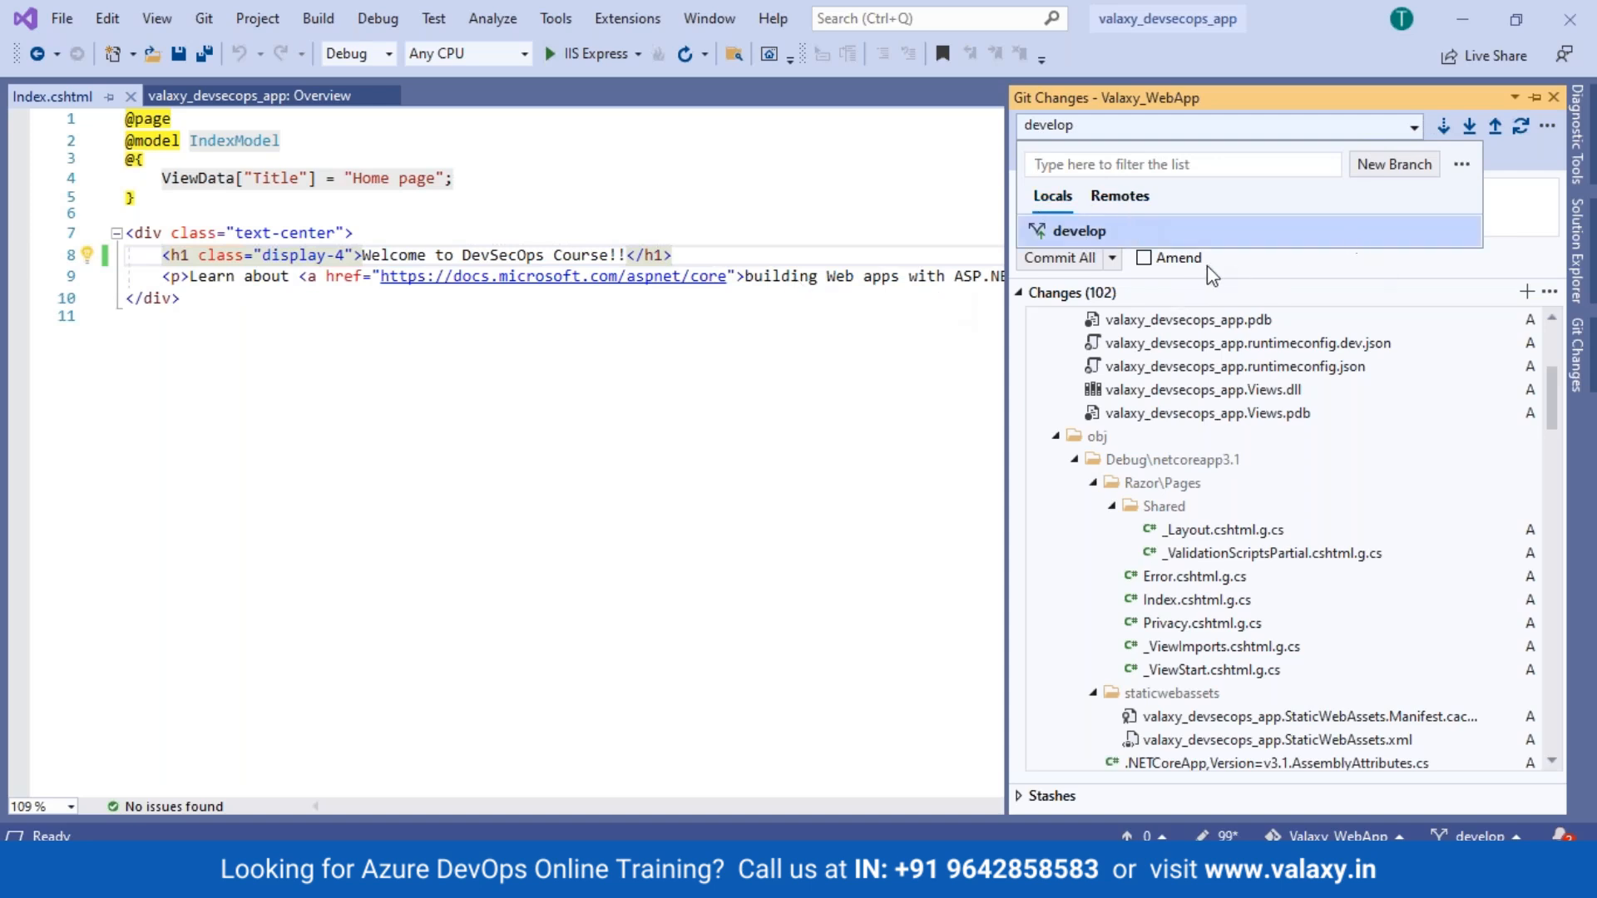
click(1100, 200)
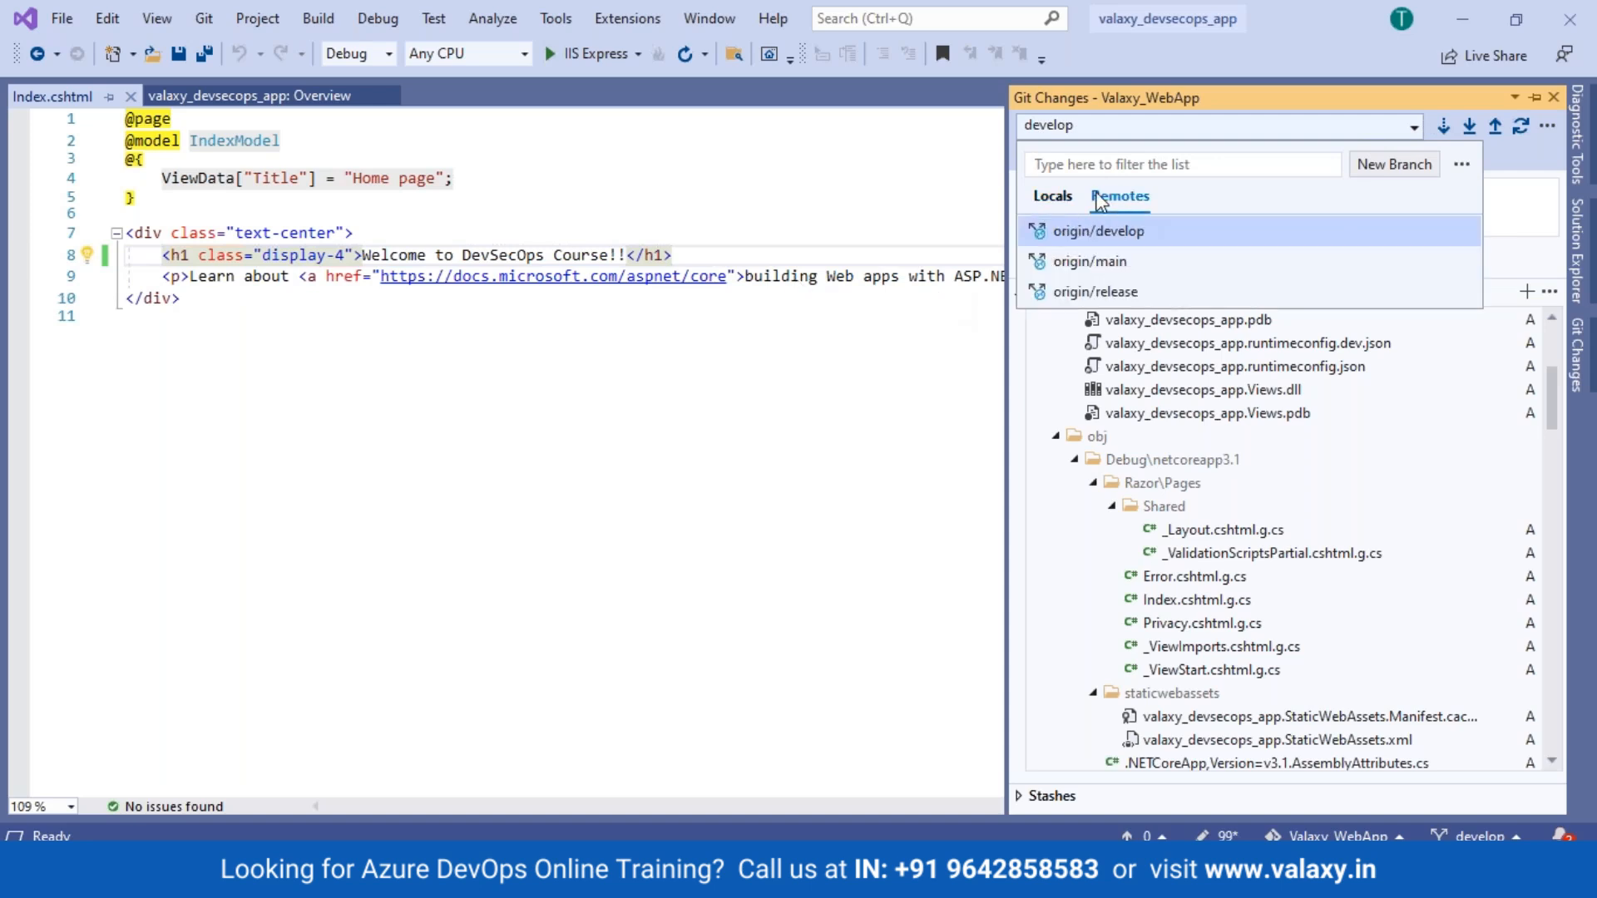
right_click(1116, 265)
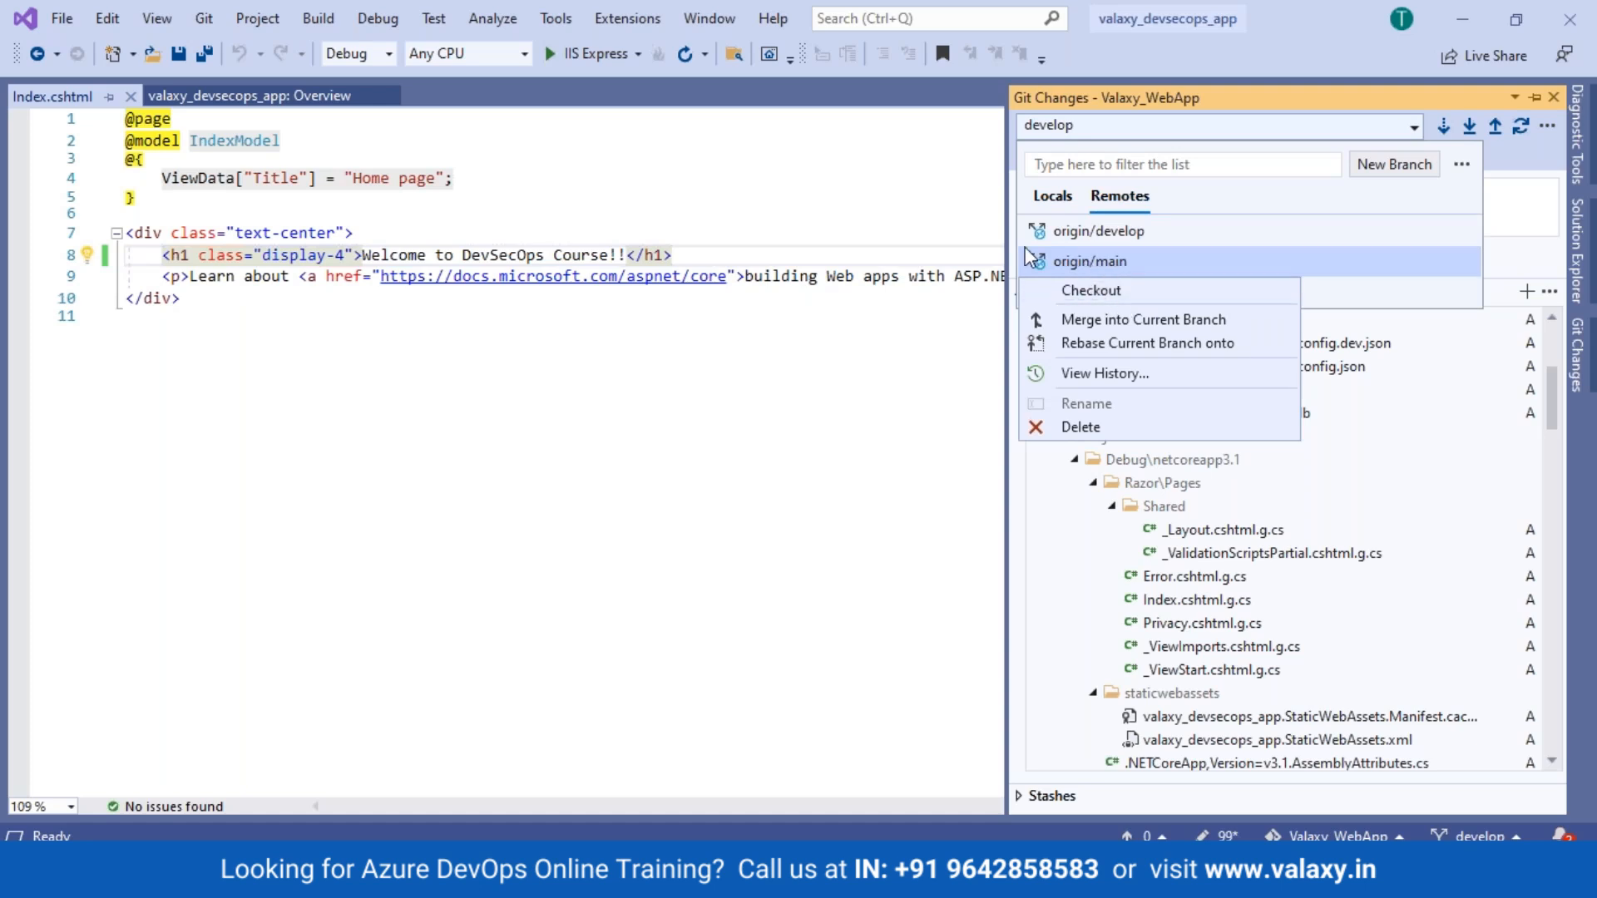
click(1055, 198)
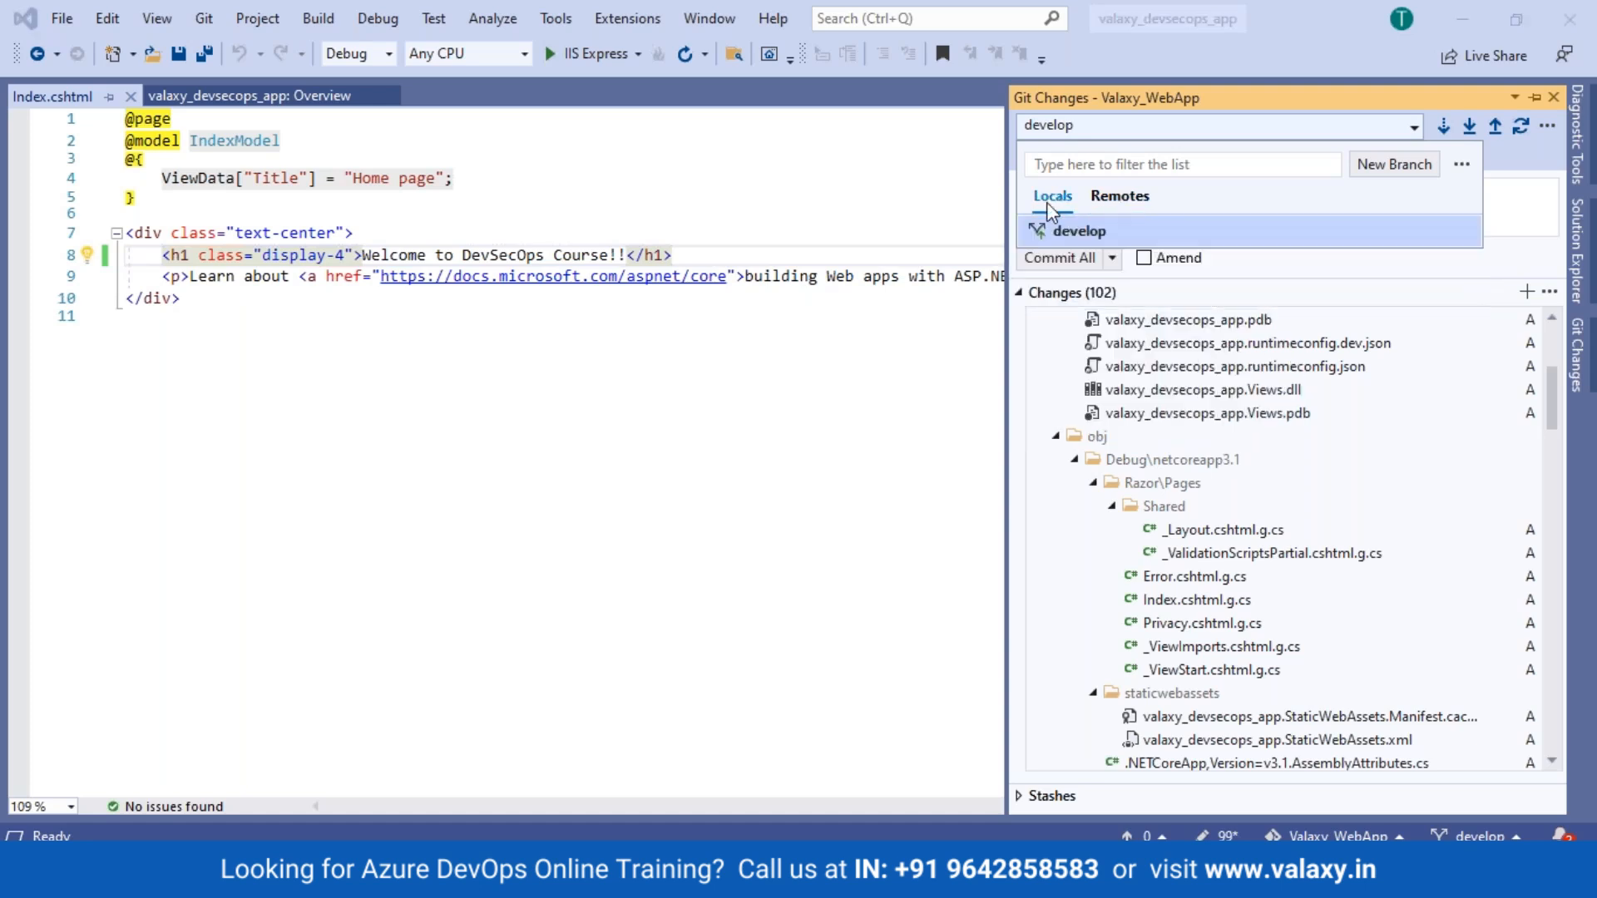
click(1497, 169)
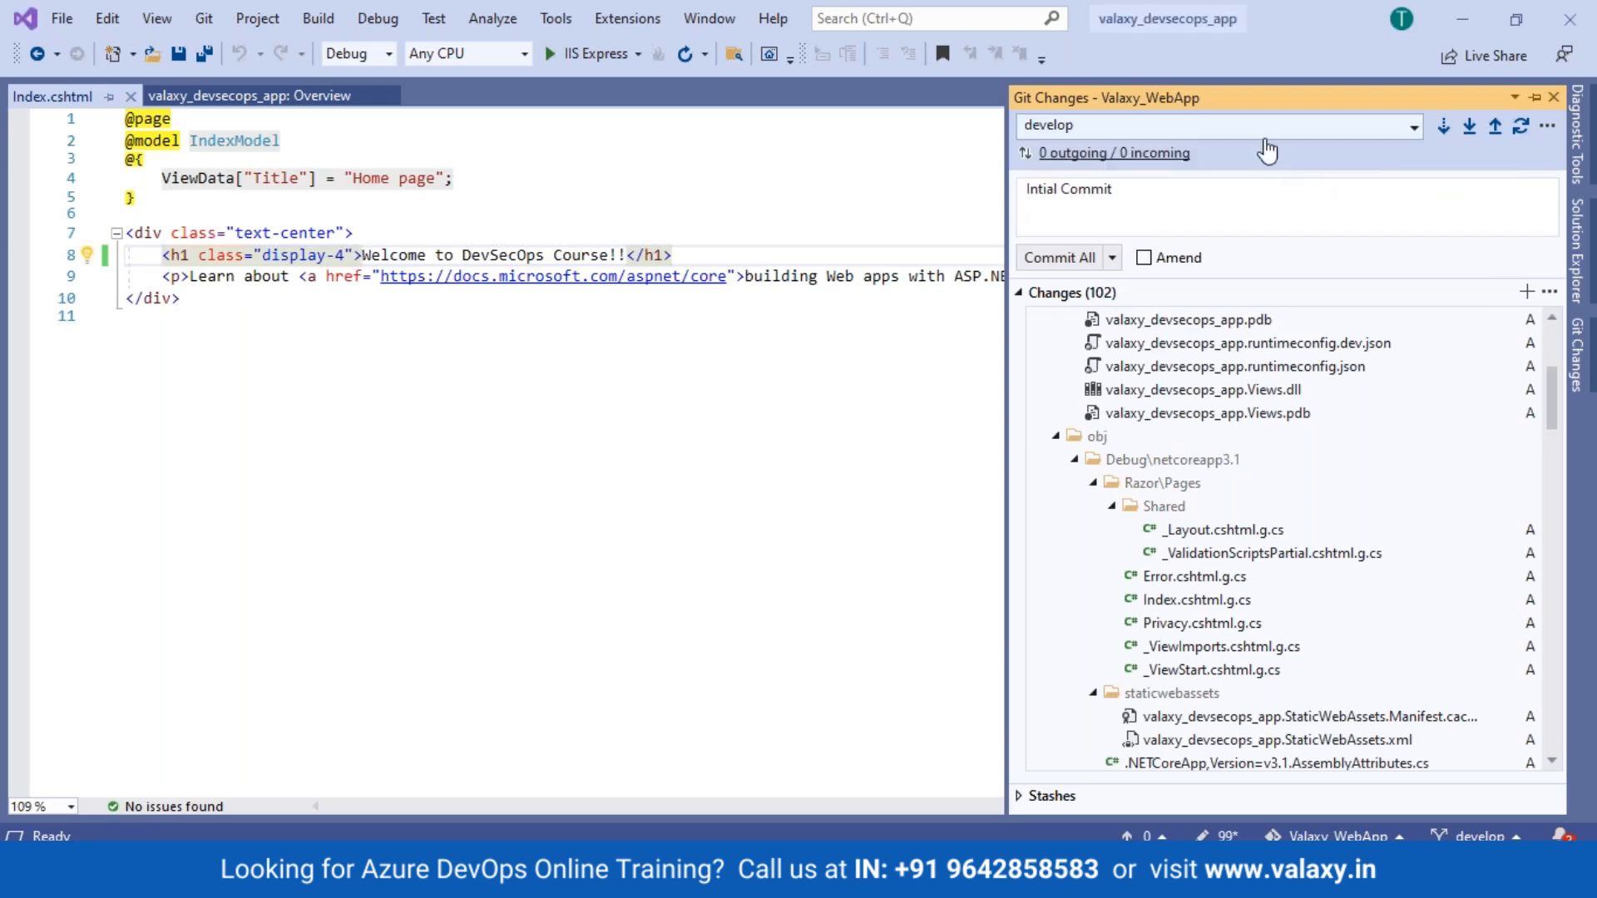
Extend the commit message to "Intial Commit..." and commit all changes locally to the develop branch.
text(...)
click(1111, 259)
click(1090, 287)
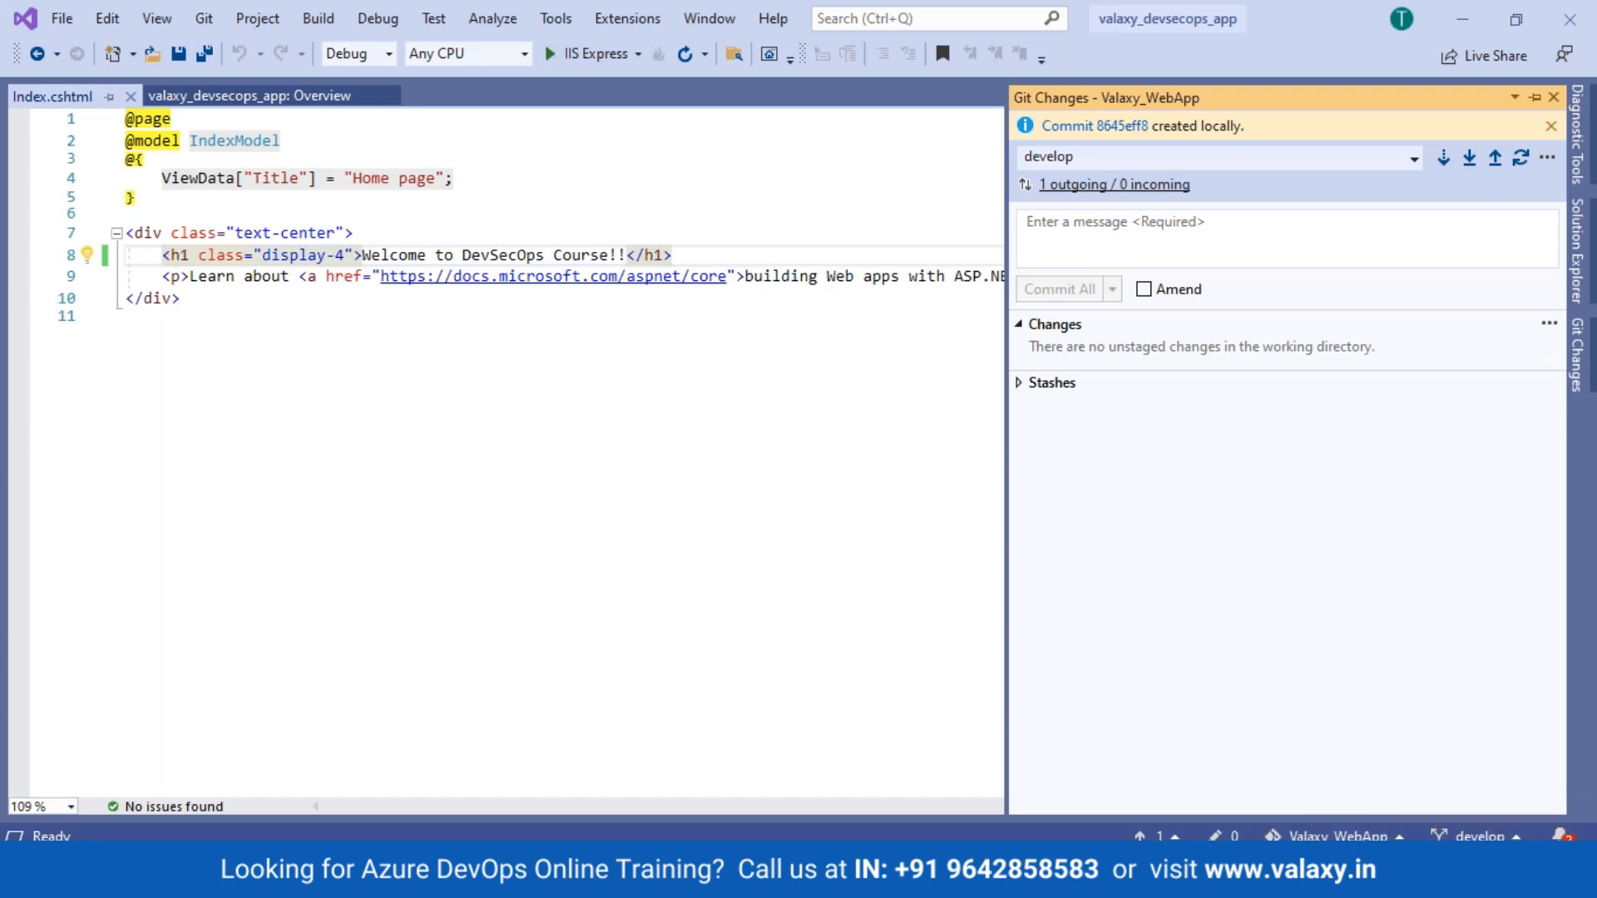
Check the list of remote branches again after the local commit, without switching branch.
click(1476, 836)
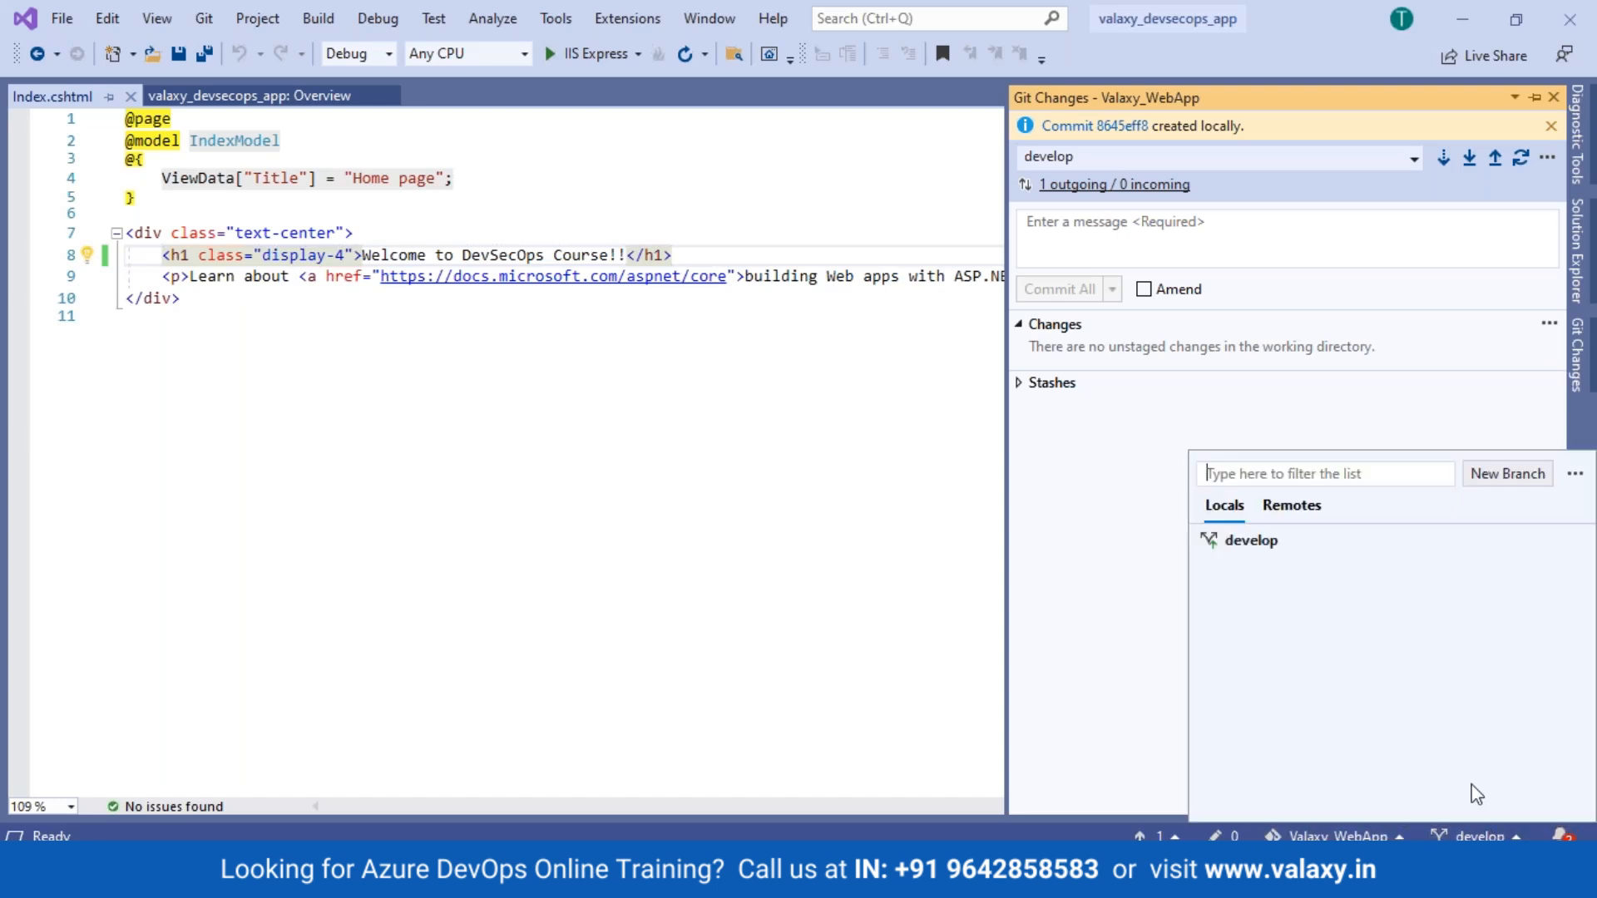
click(1292, 506)
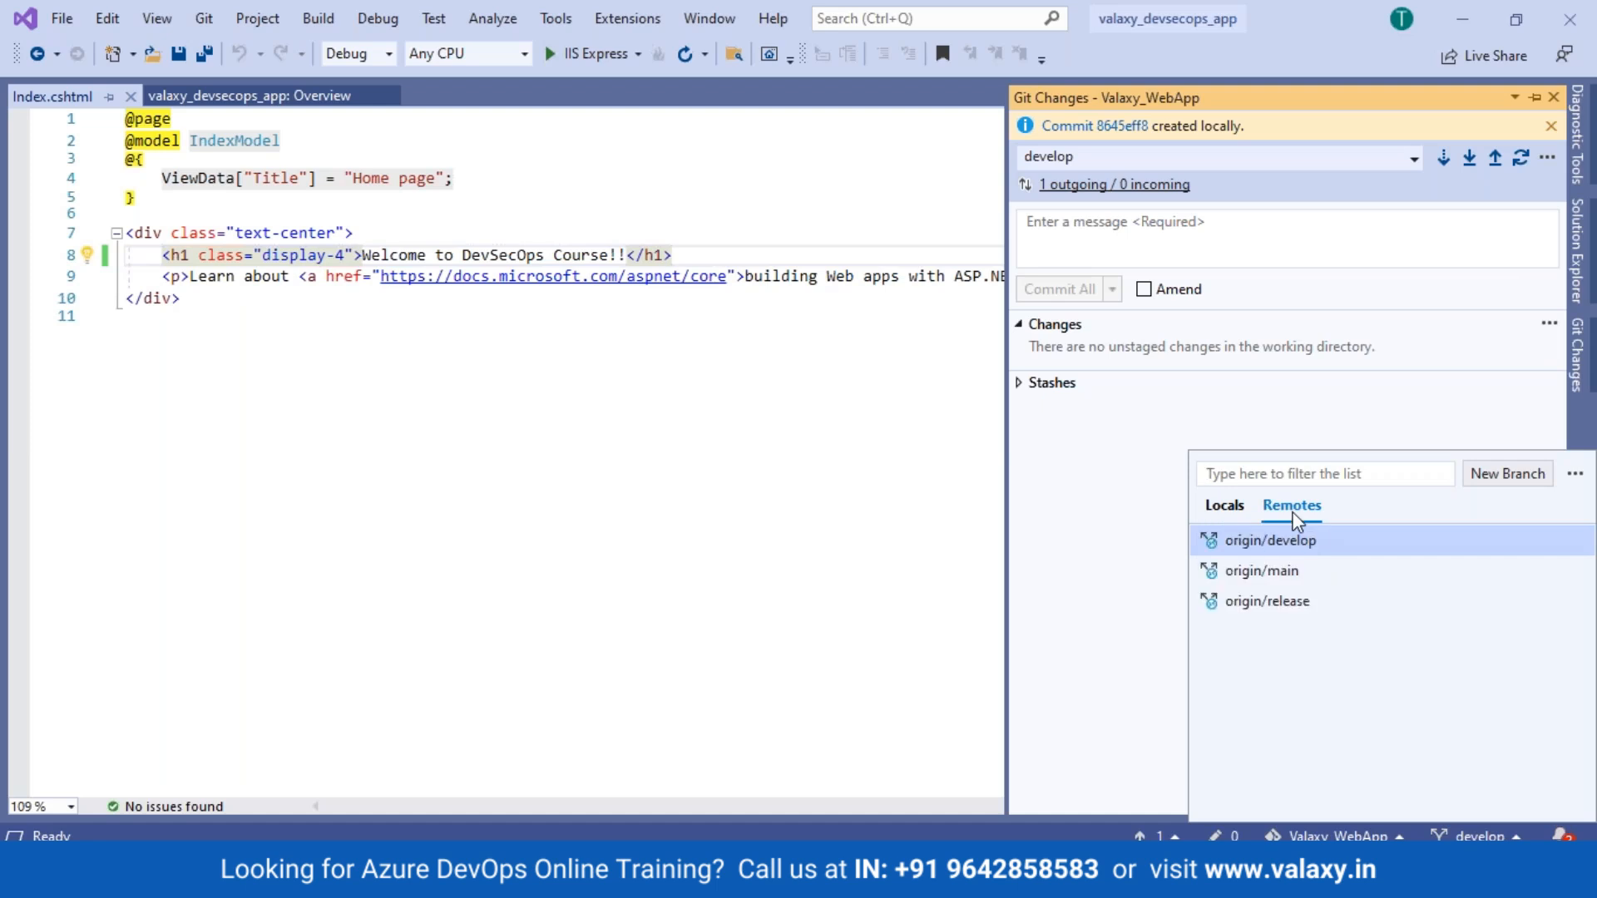
click(1071, 703)
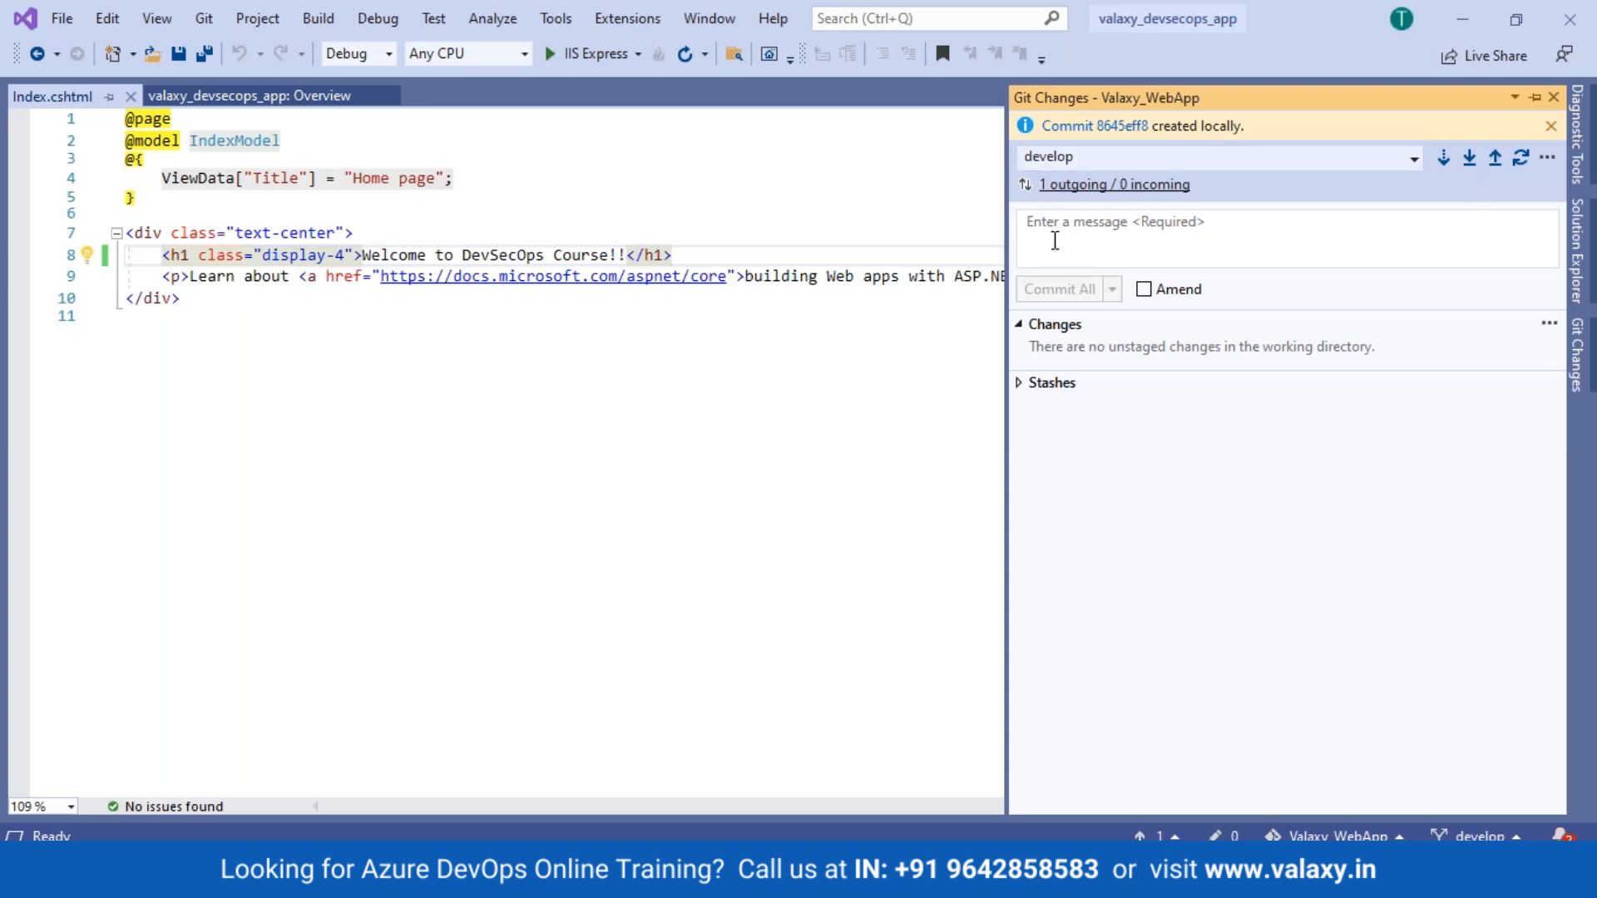
Inspect the outgoing "Intial Commit..." commit in the repository history and push it to origin/develop.
click(1054, 186)
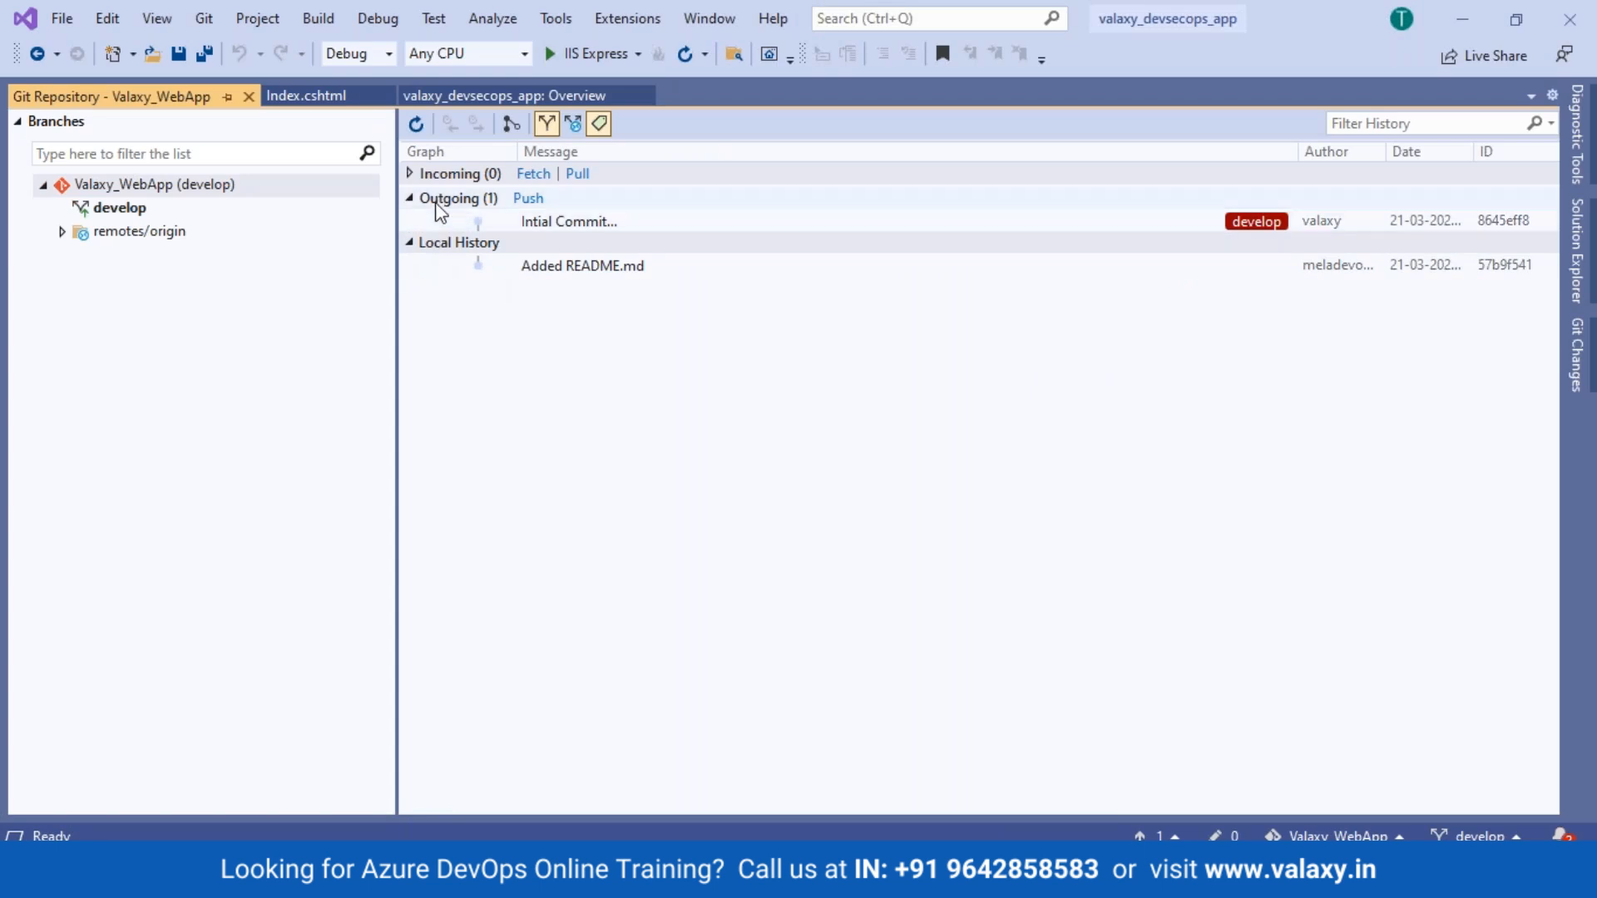
click(571, 222)
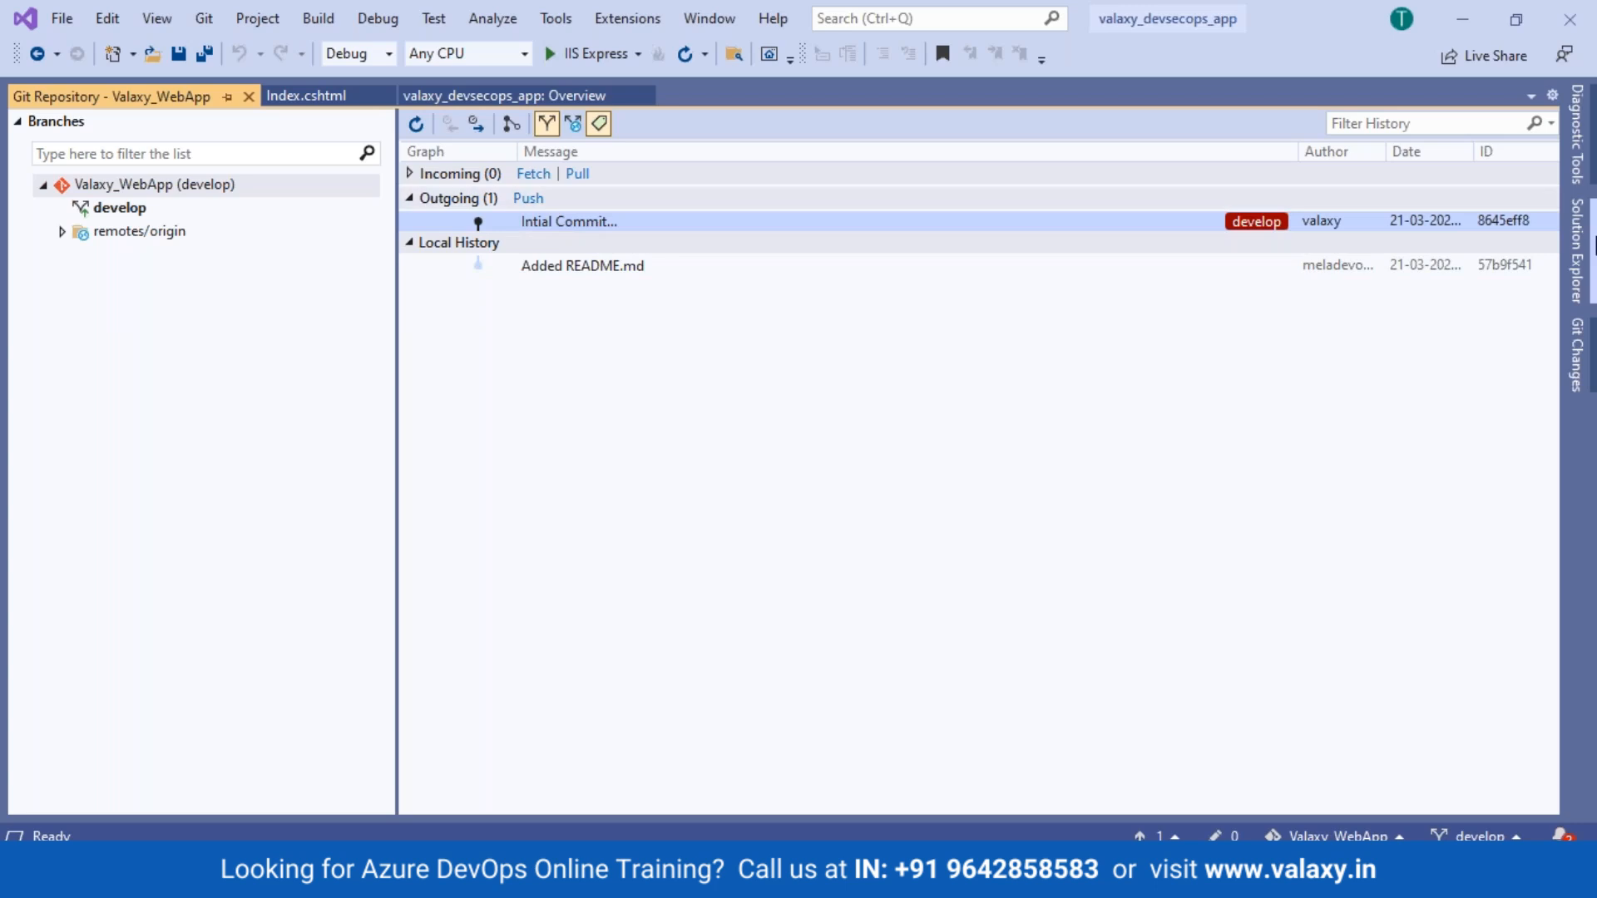
click(1578, 354)
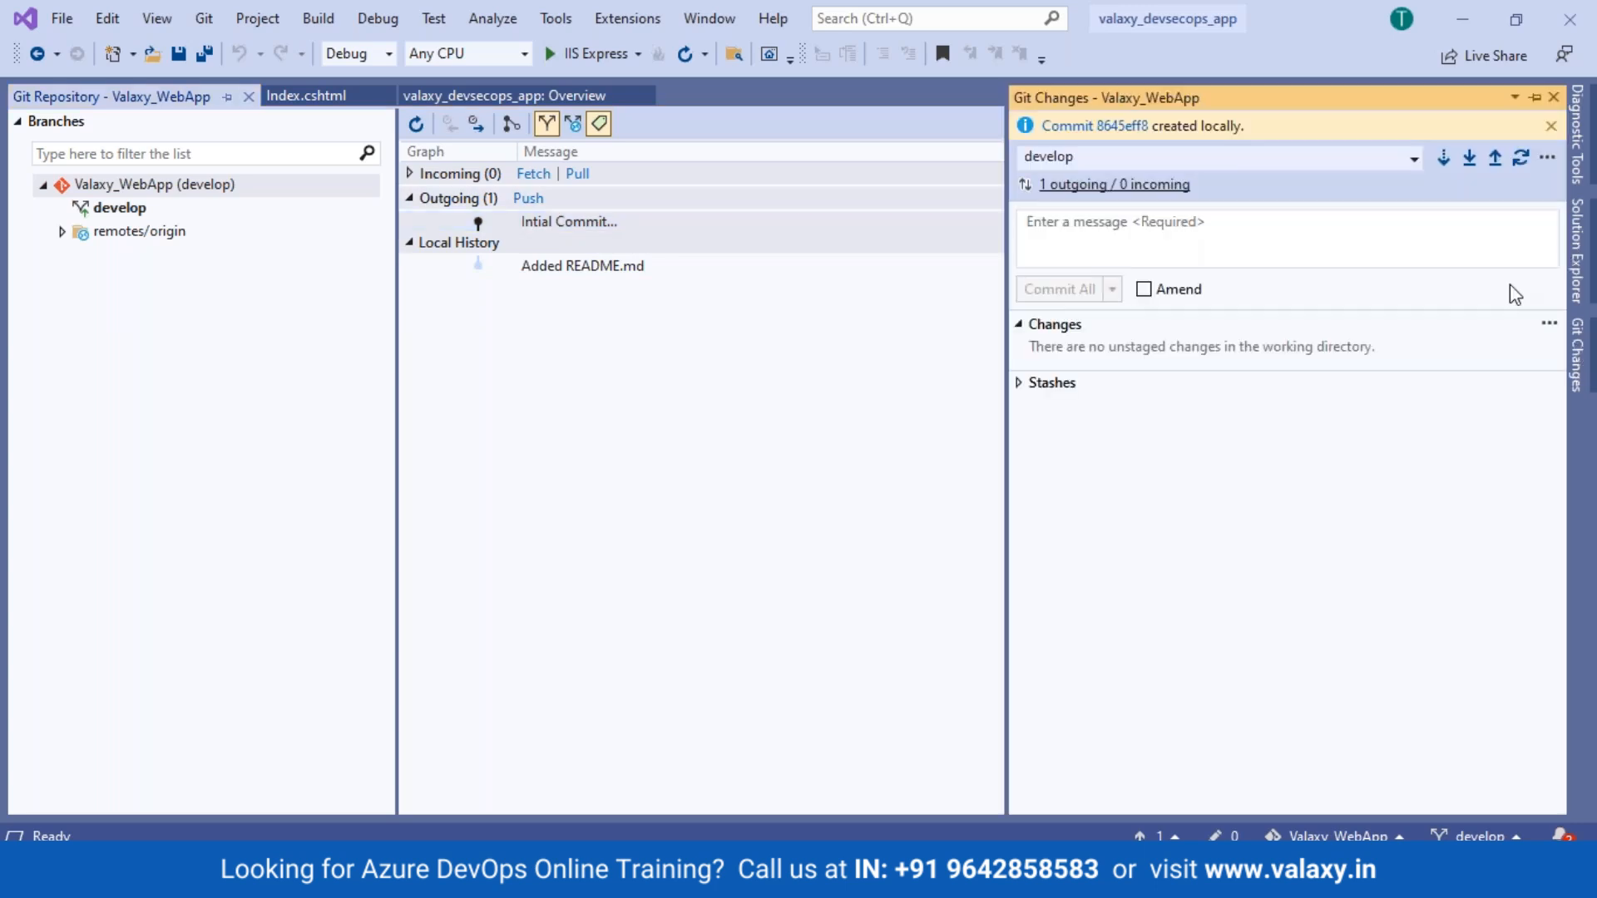
click(1494, 158)
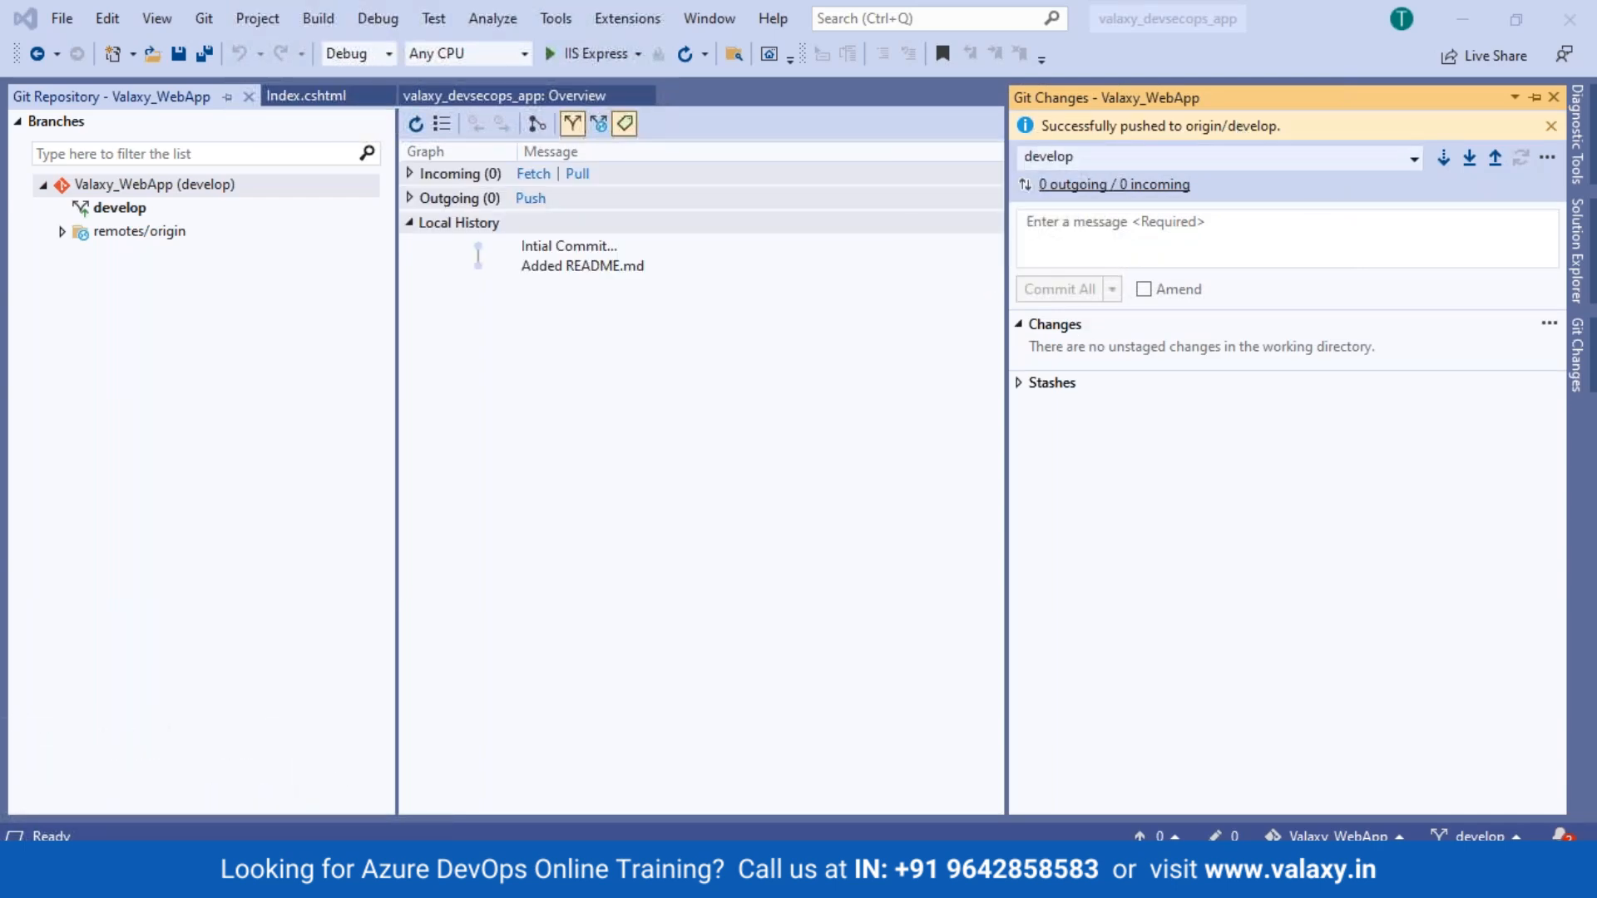
Switch to Azure DevOps in the browser, reload the develop branch files, inspect the pushed valaxy_devsecops_app folder, and return to the repository root.
click(320, 878)
click(1524, 181)
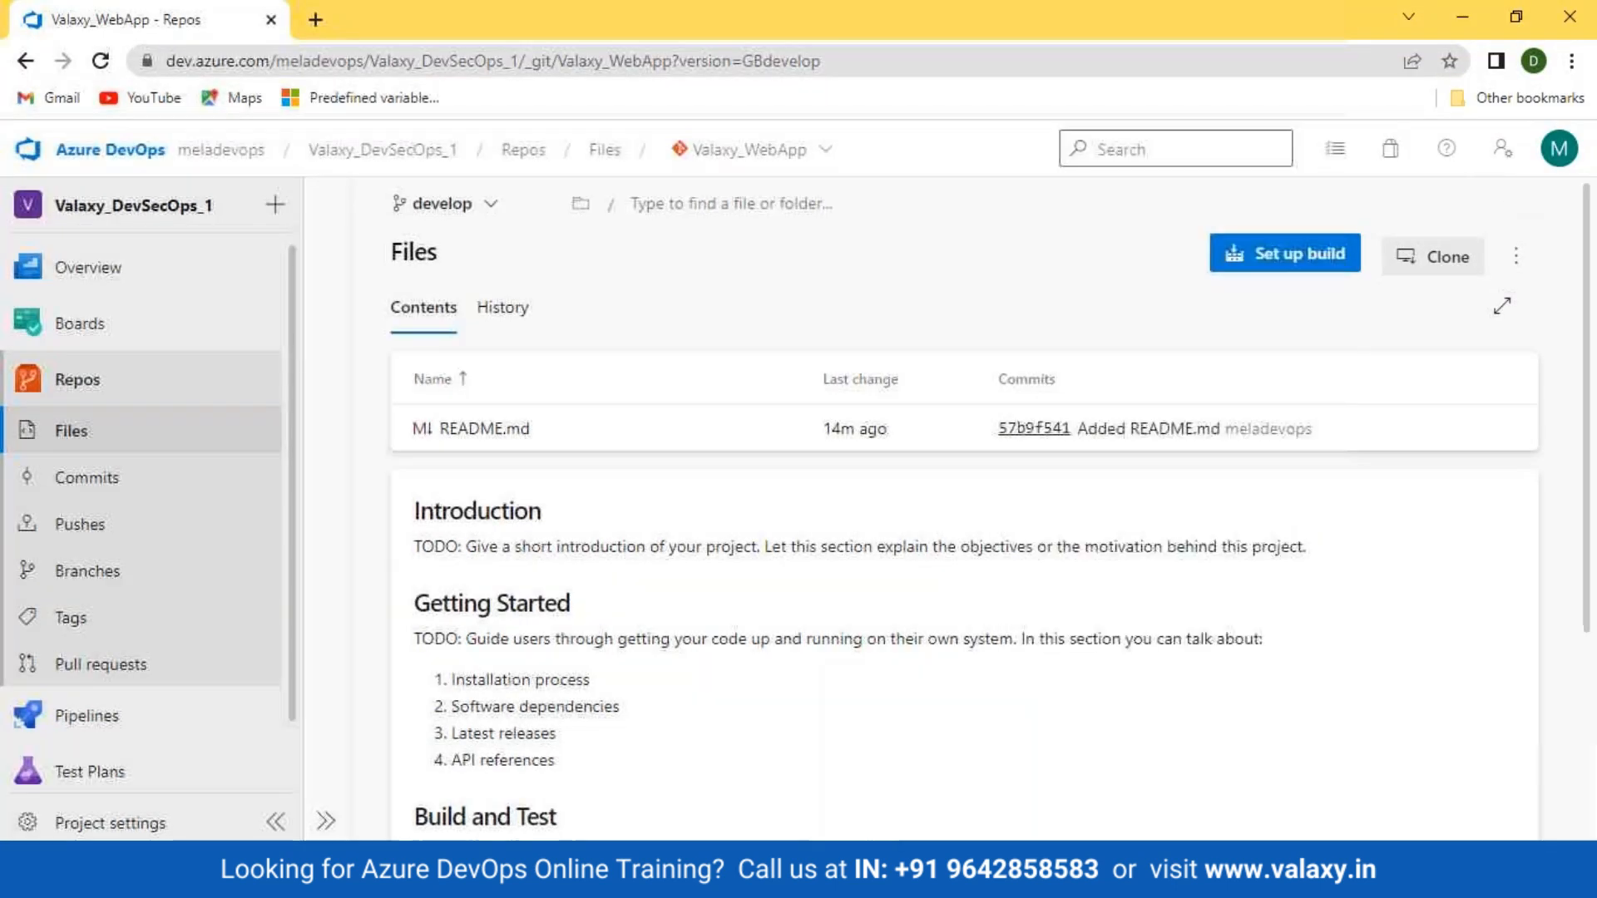
click(101, 60)
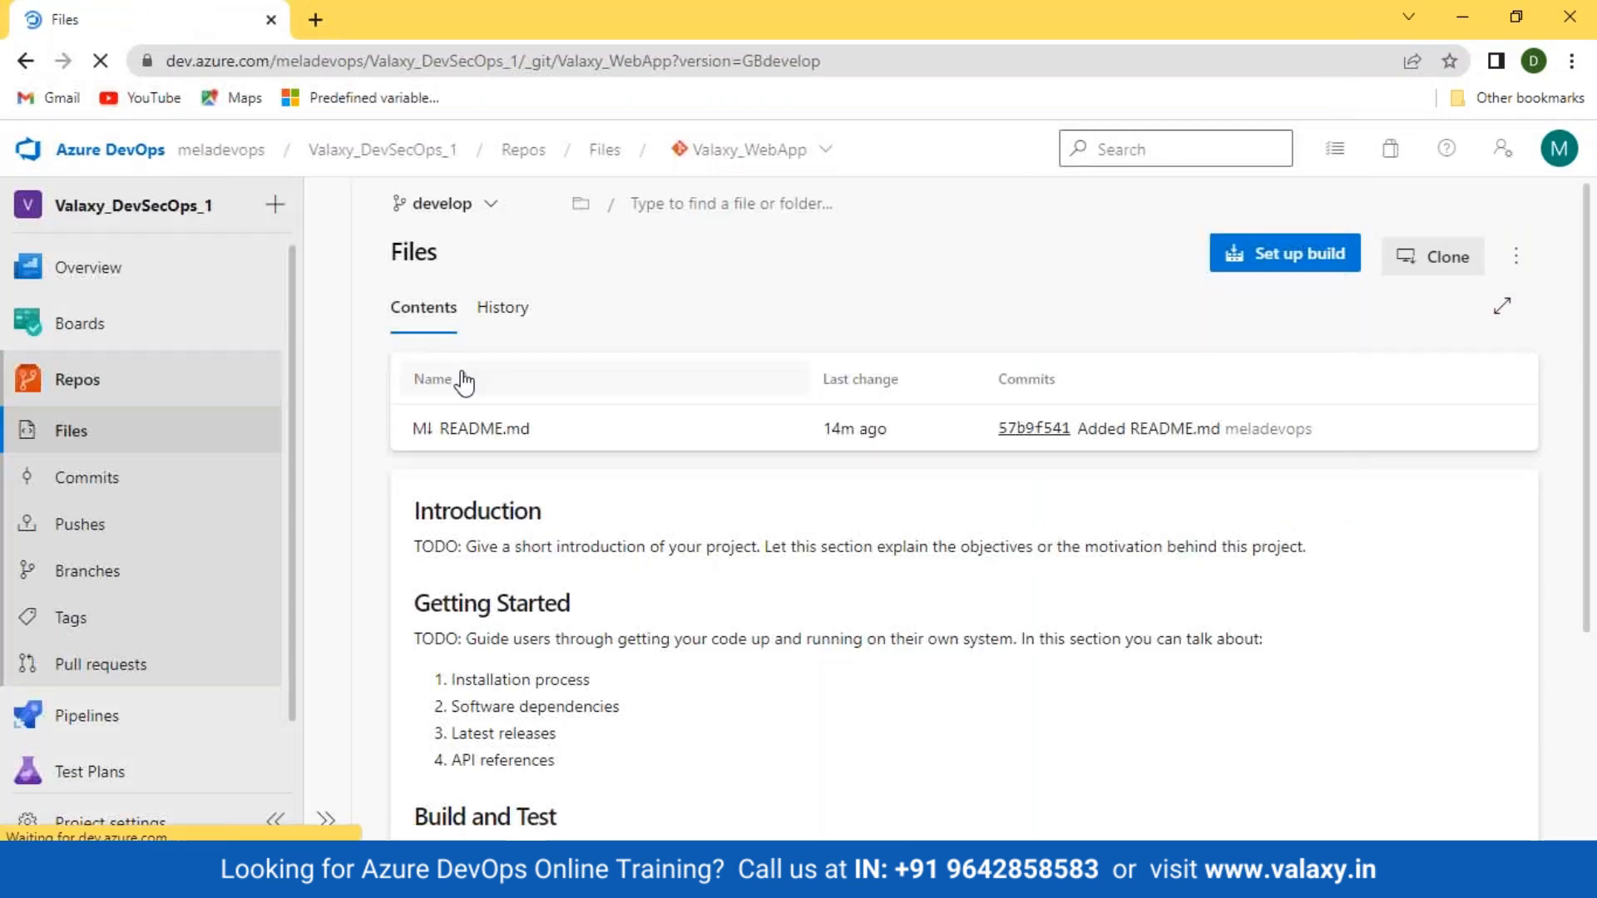
click(541, 431)
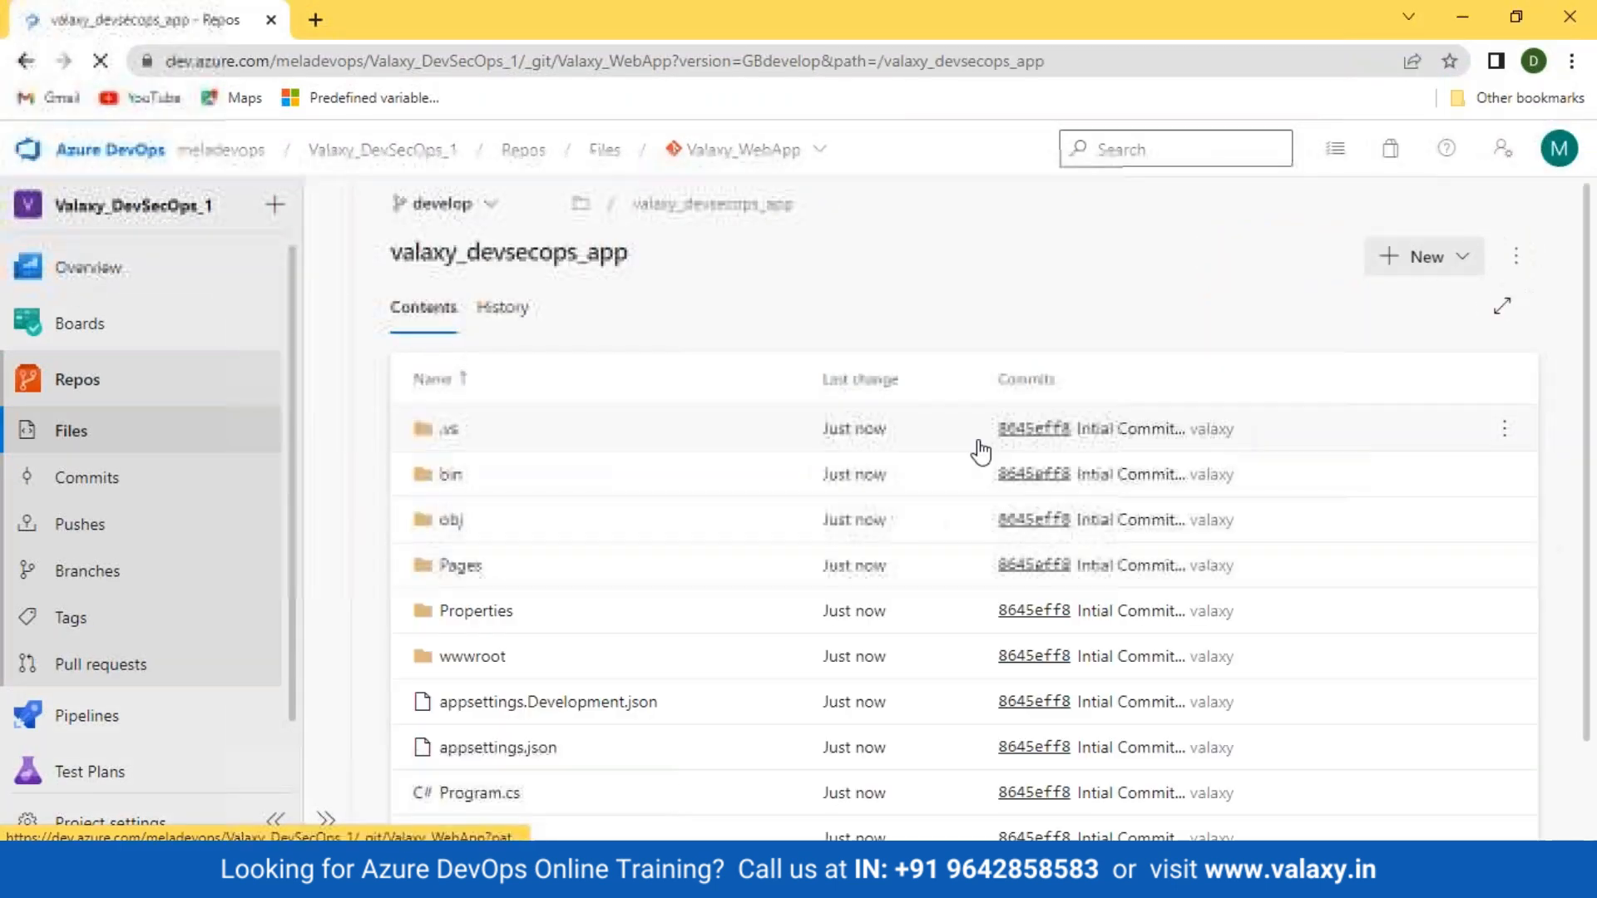
scroll(819, 571, down, 2)
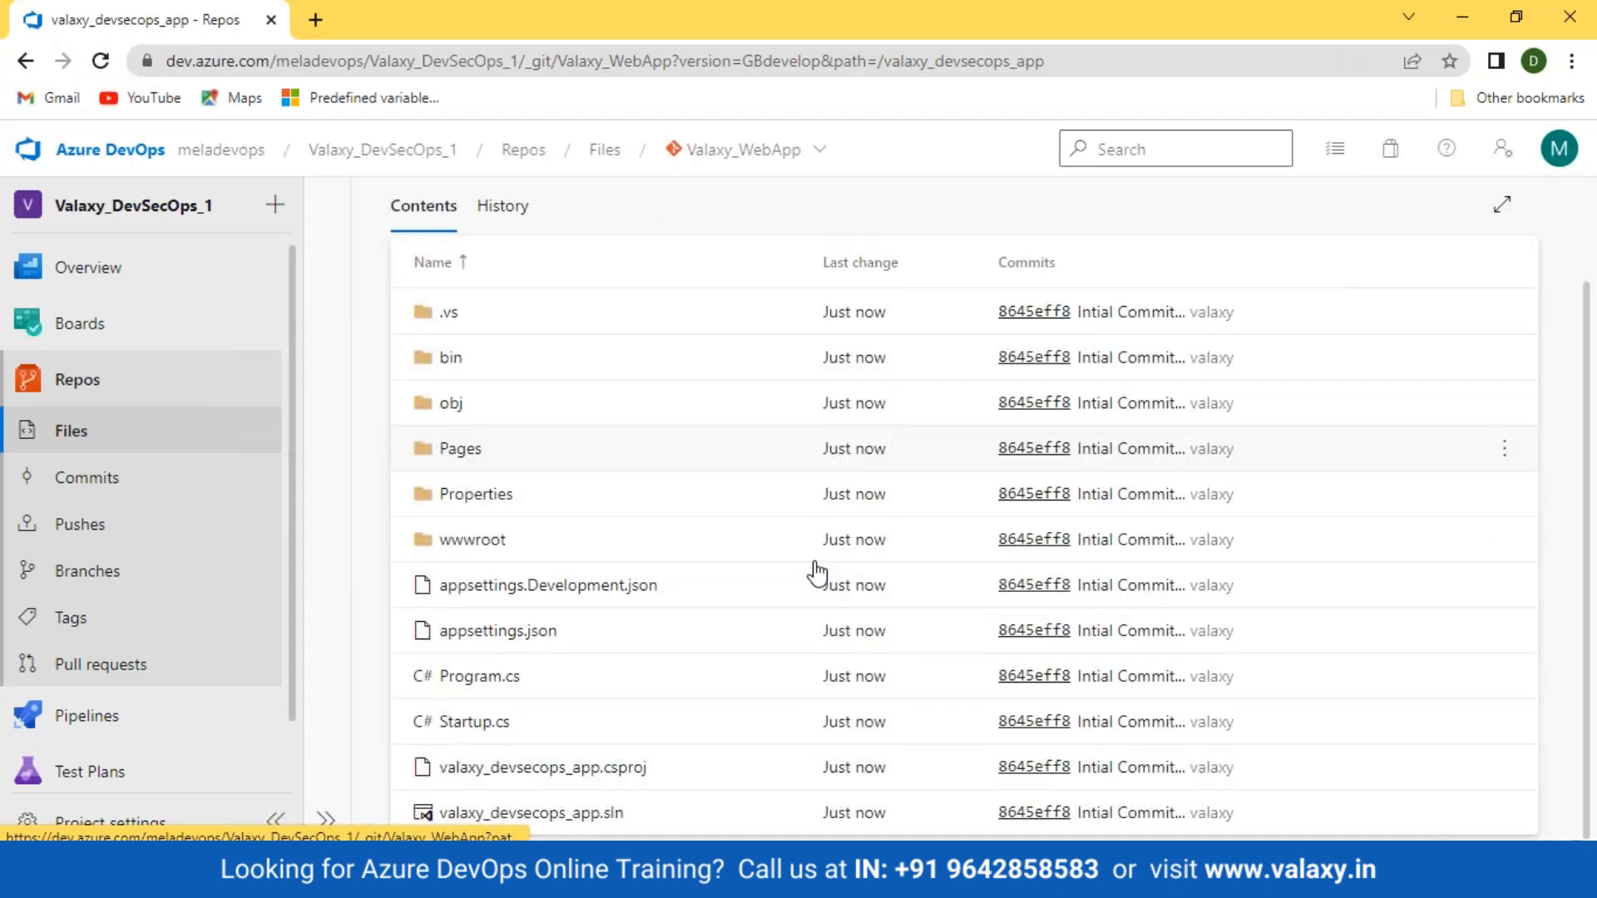
scroll(816, 570, up, 2)
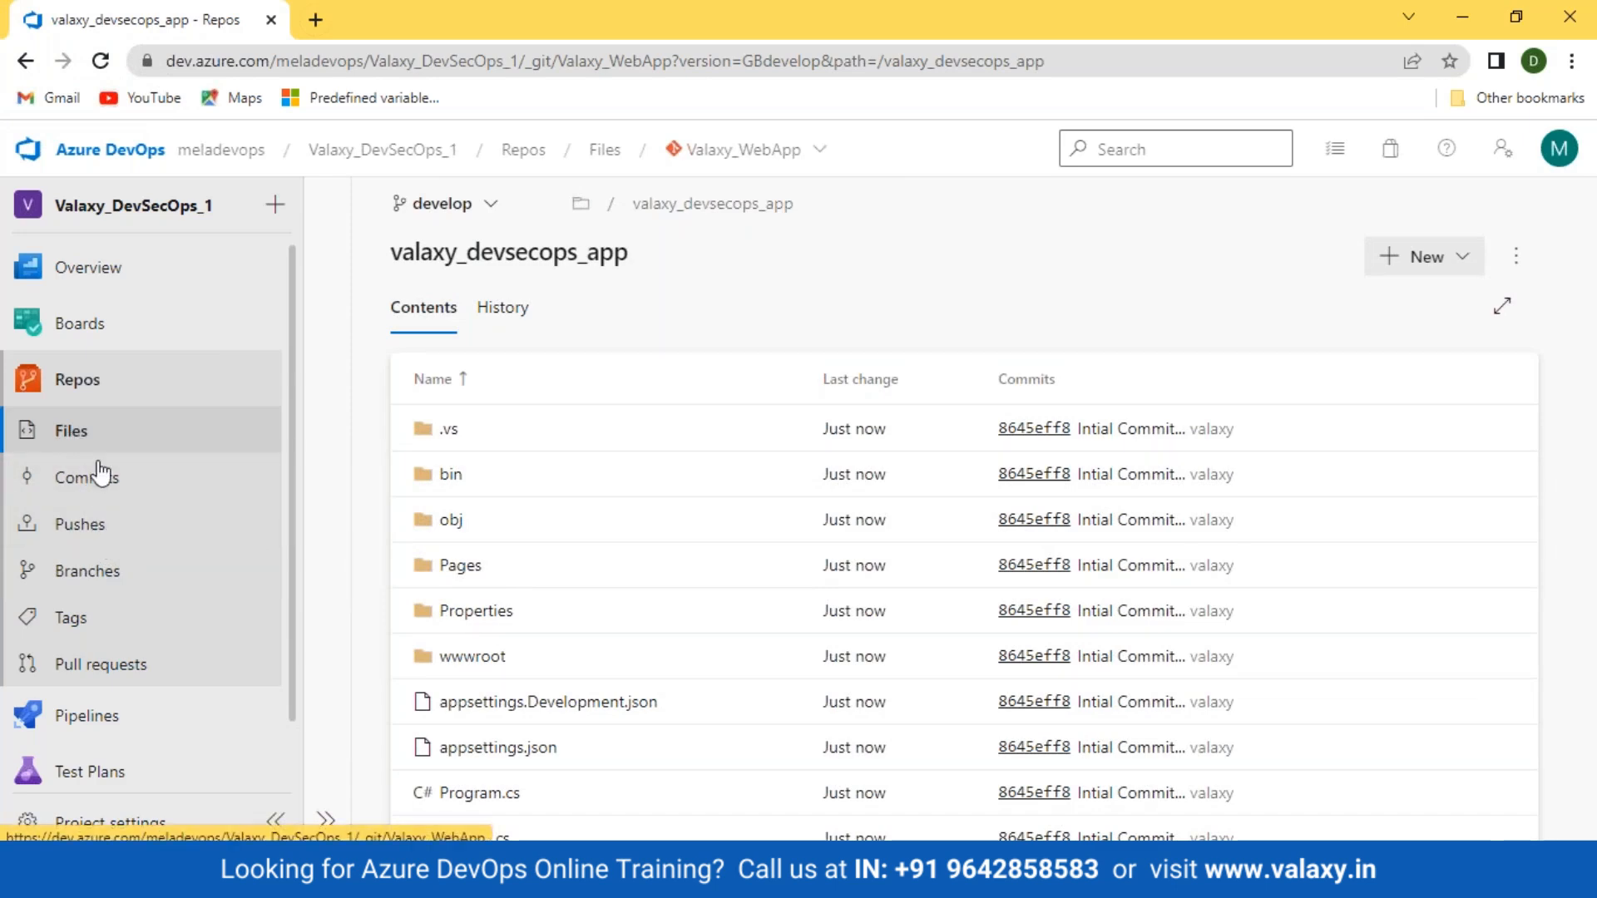
click(75, 430)
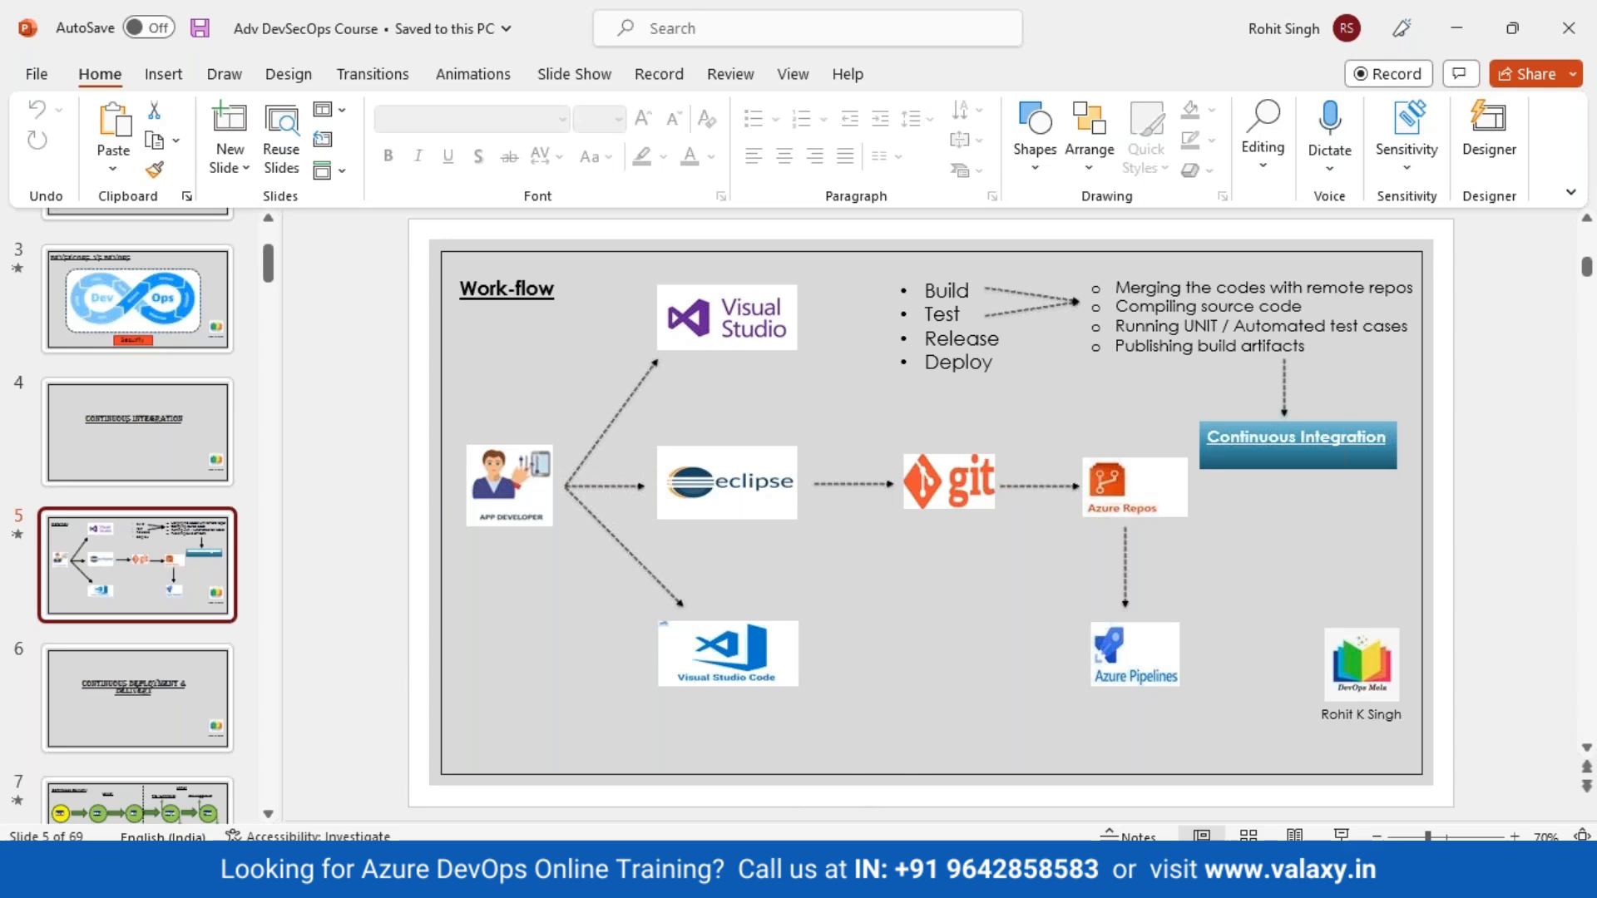
Return to the browser from the slides and open the Pipelines page of the Valaxy_DevSecOps_1 project.
click(865, 872)
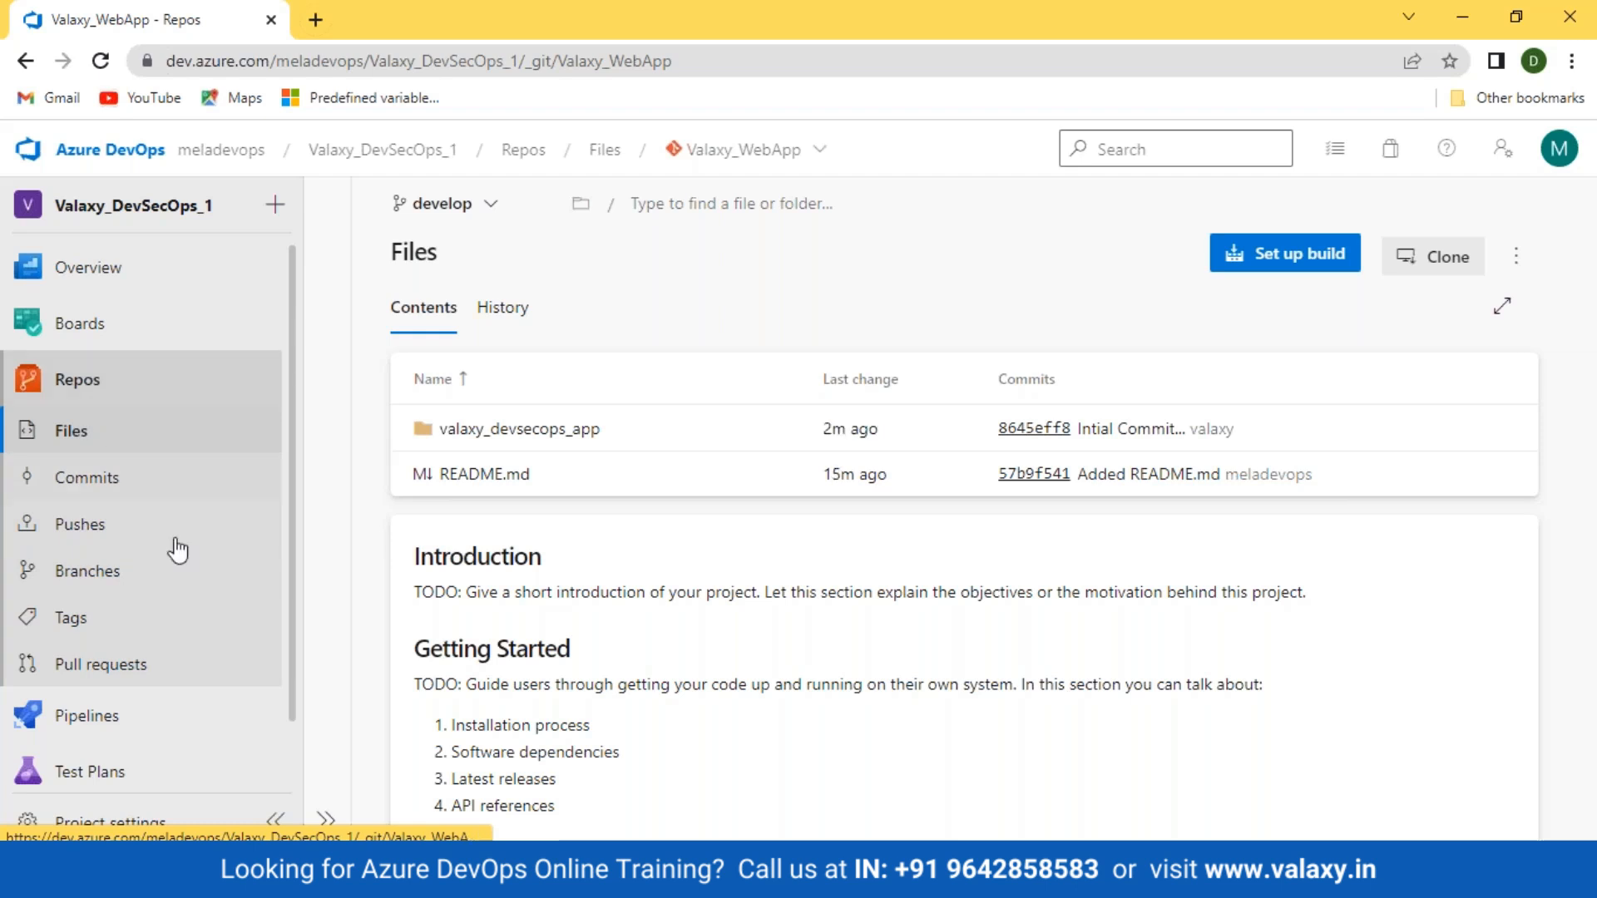
scroll(107, 516, down, 1)
mouse_move(96, 657)
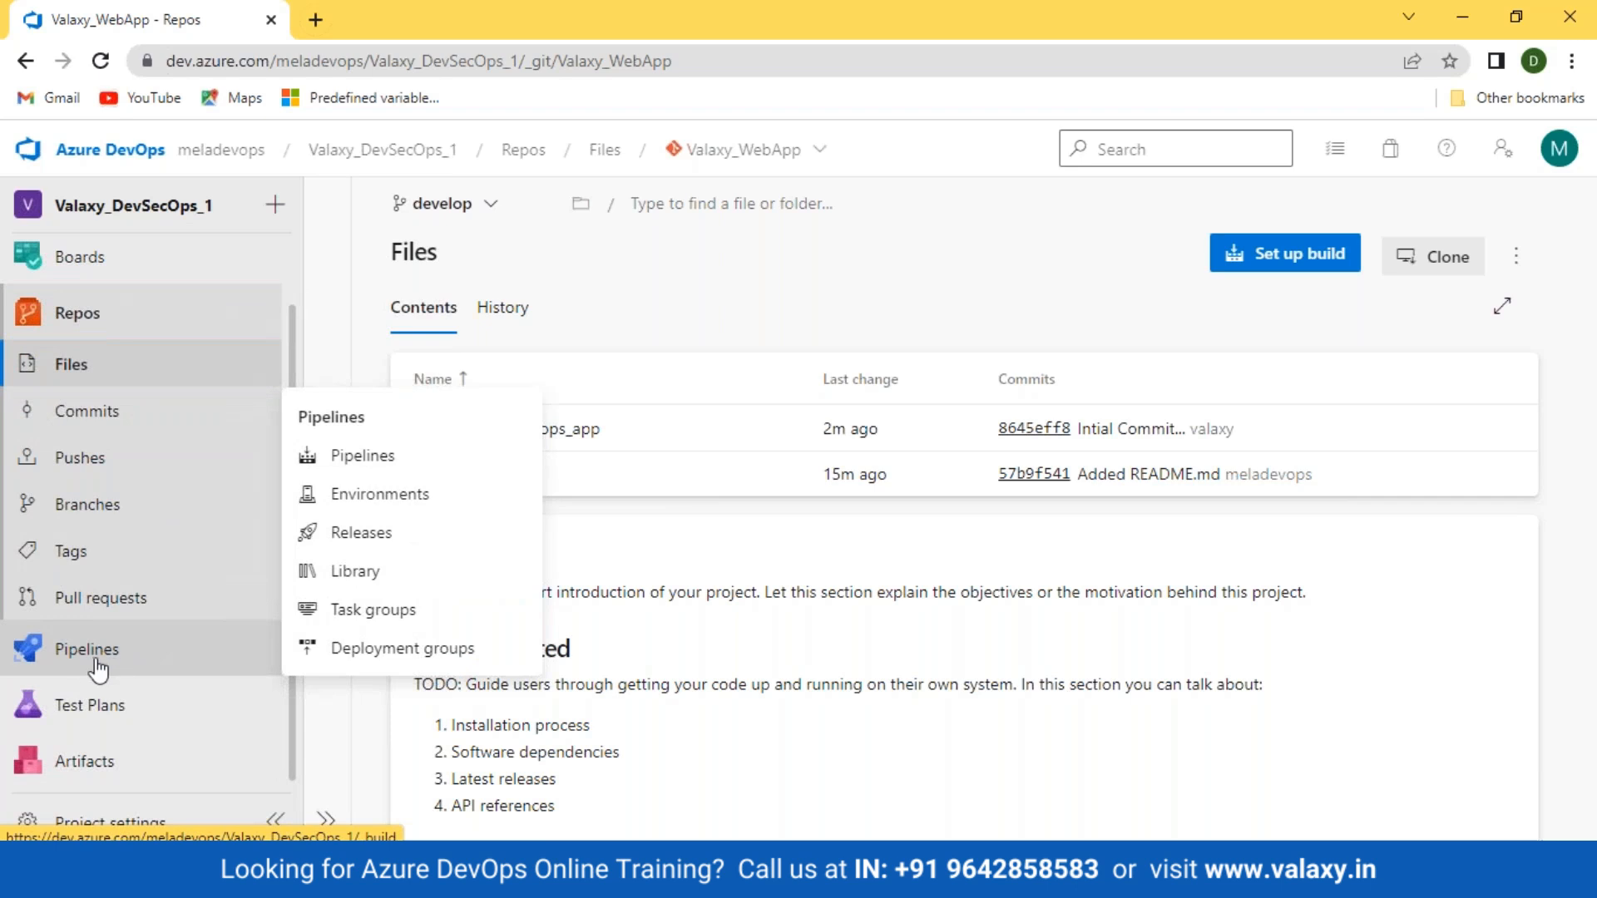
click(81, 652)
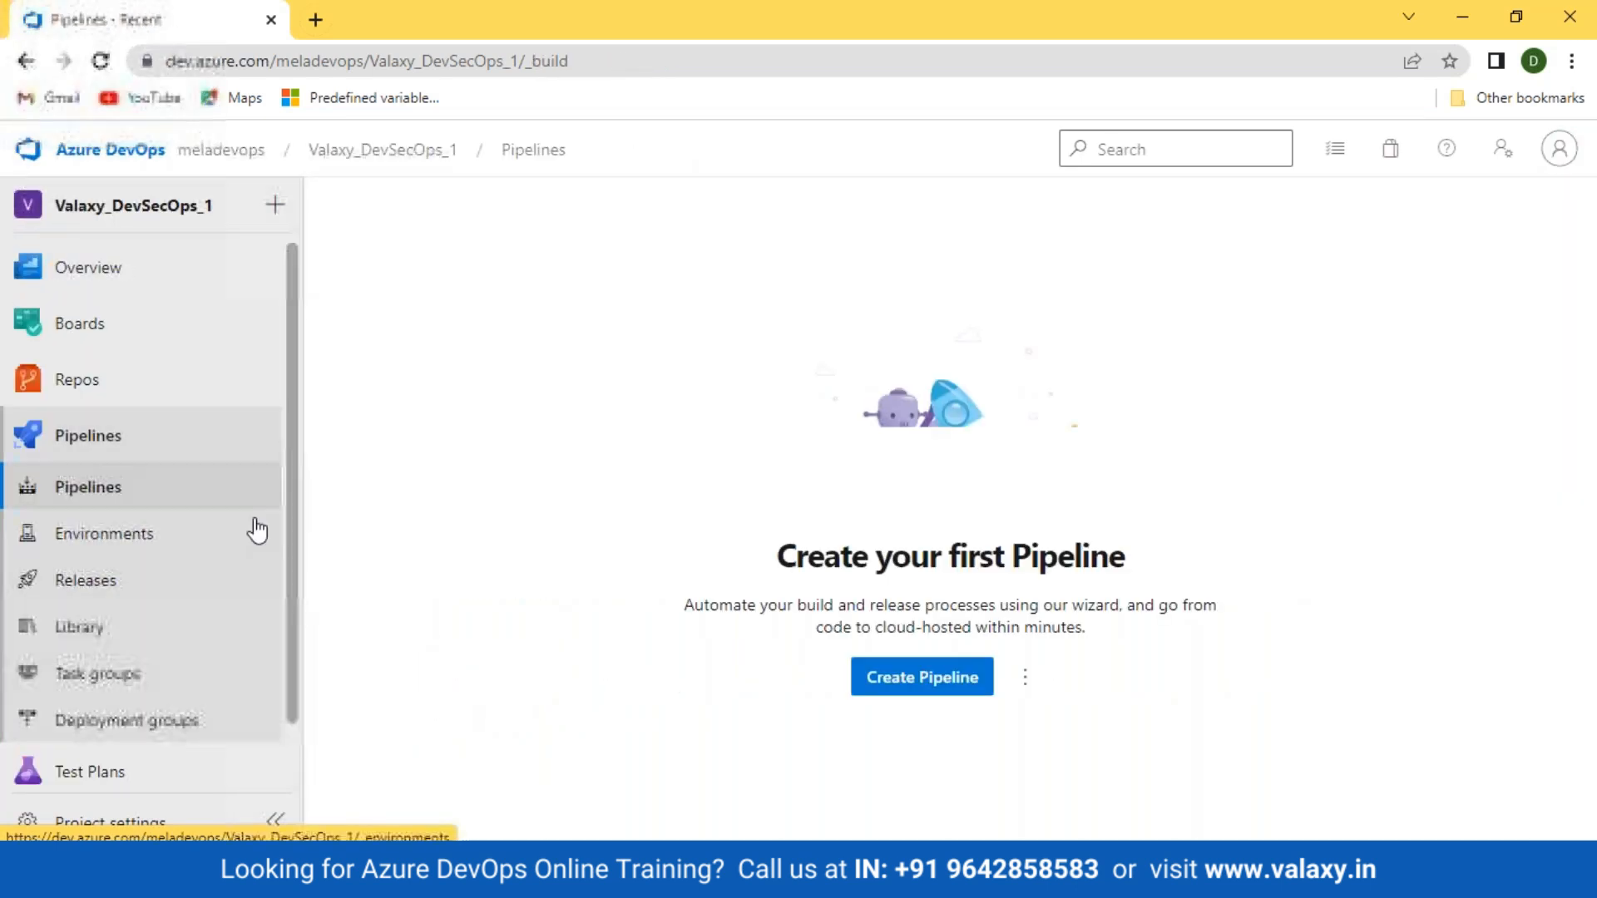
click(58, 491)
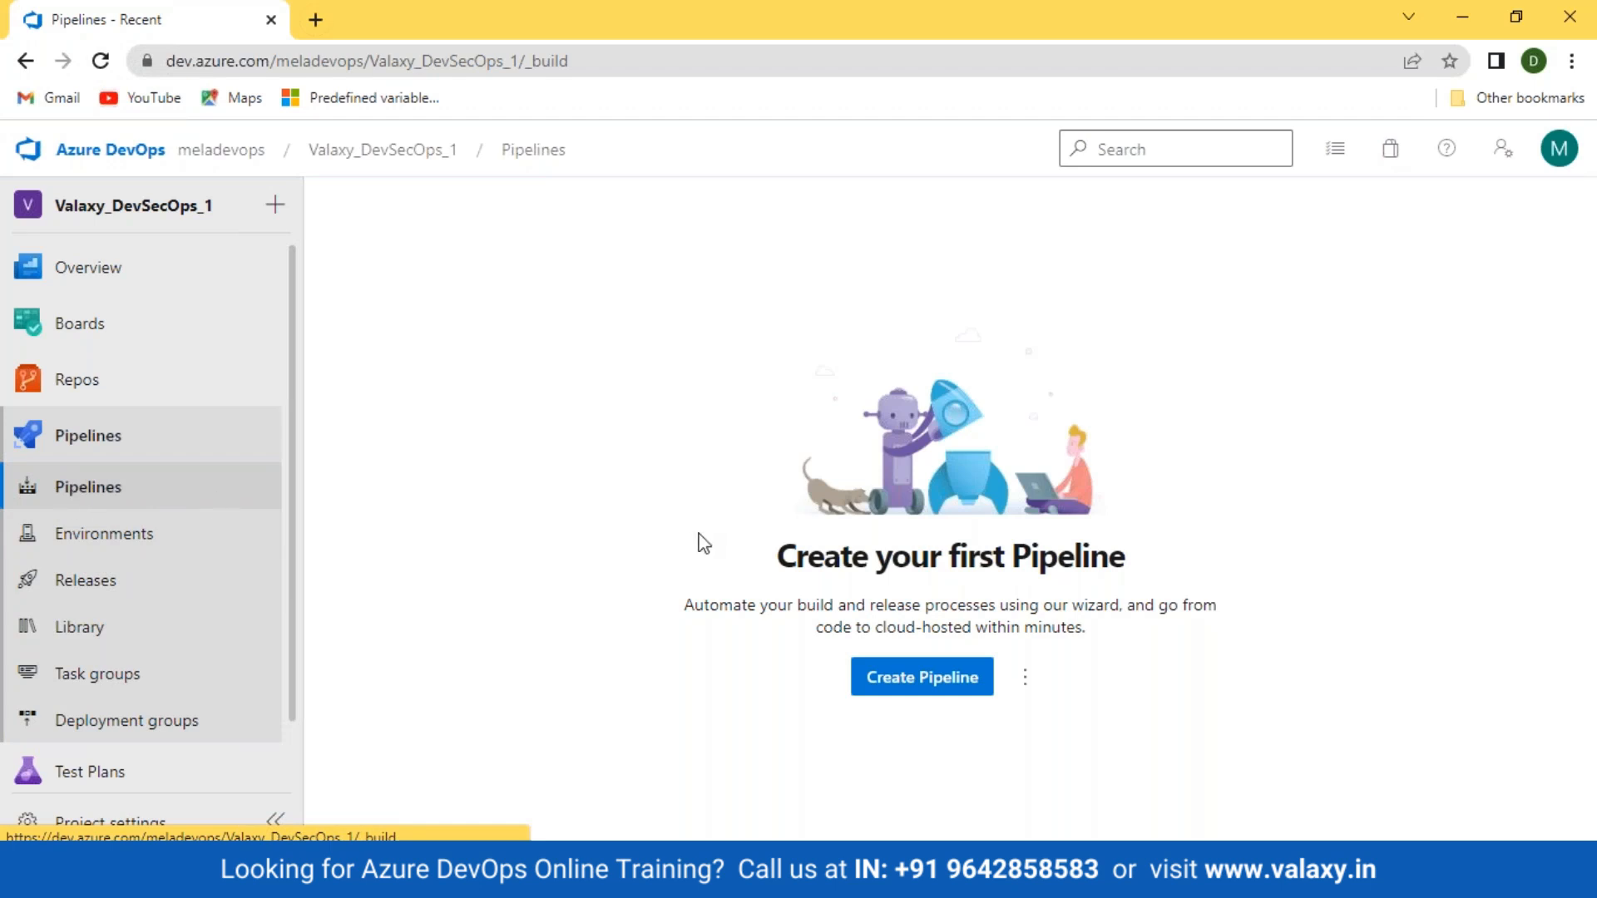
drag(719, 606, 1269, 676)
click(1269, 677)
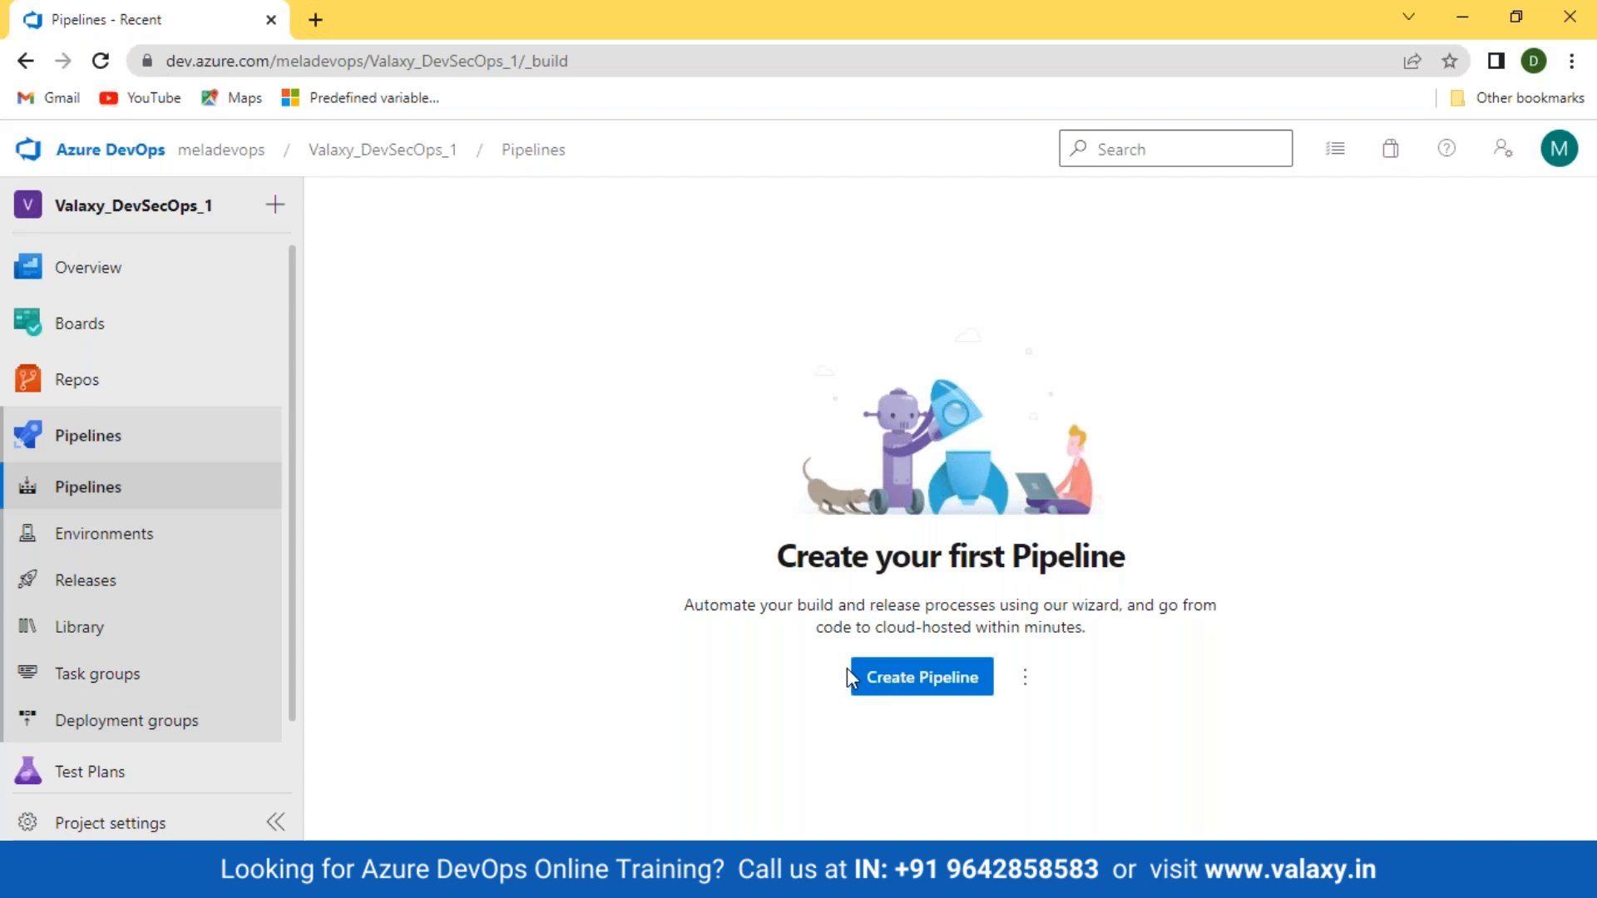
Start creating a new pipeline, using the classic editor instead of YAML.
click(926, 689)
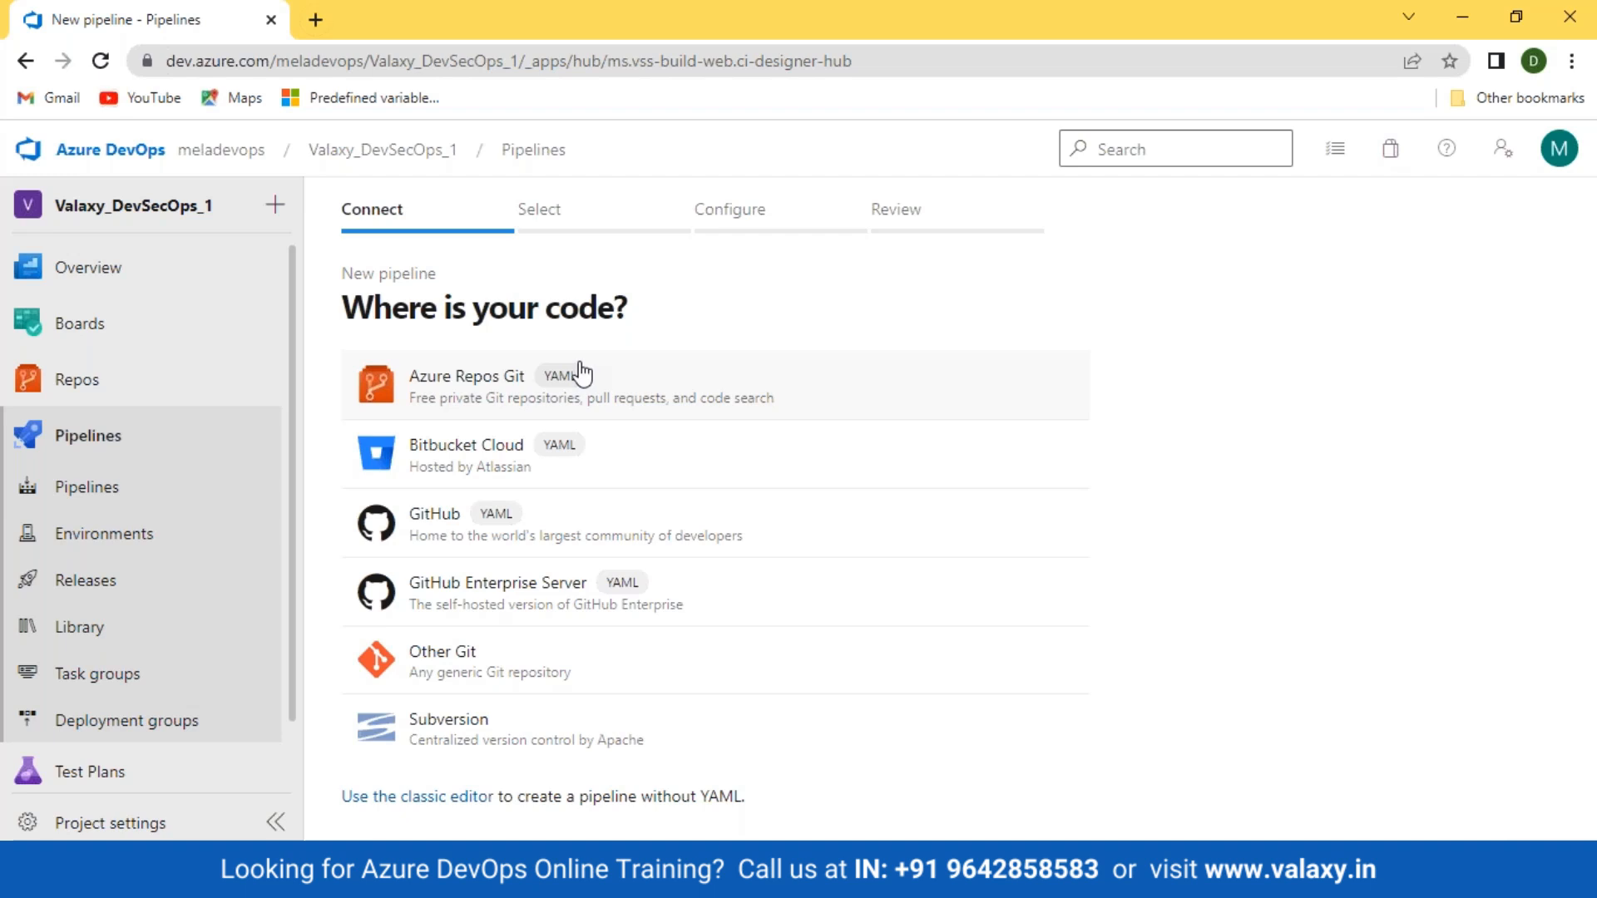
drag(769, 800, 323, 801)
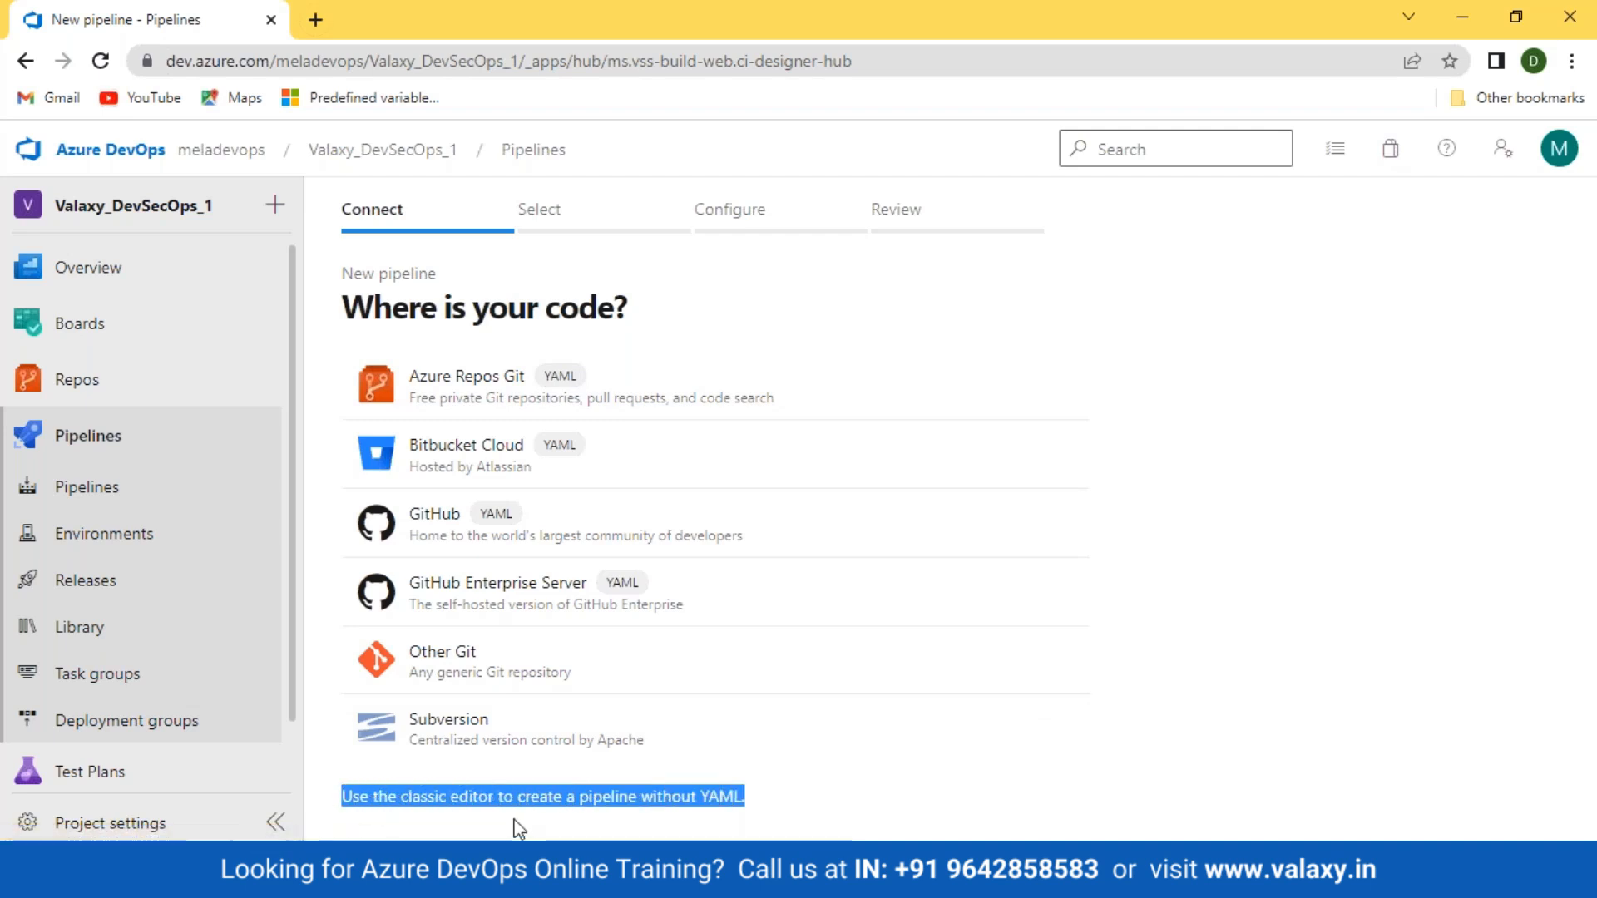
click(406, 818)
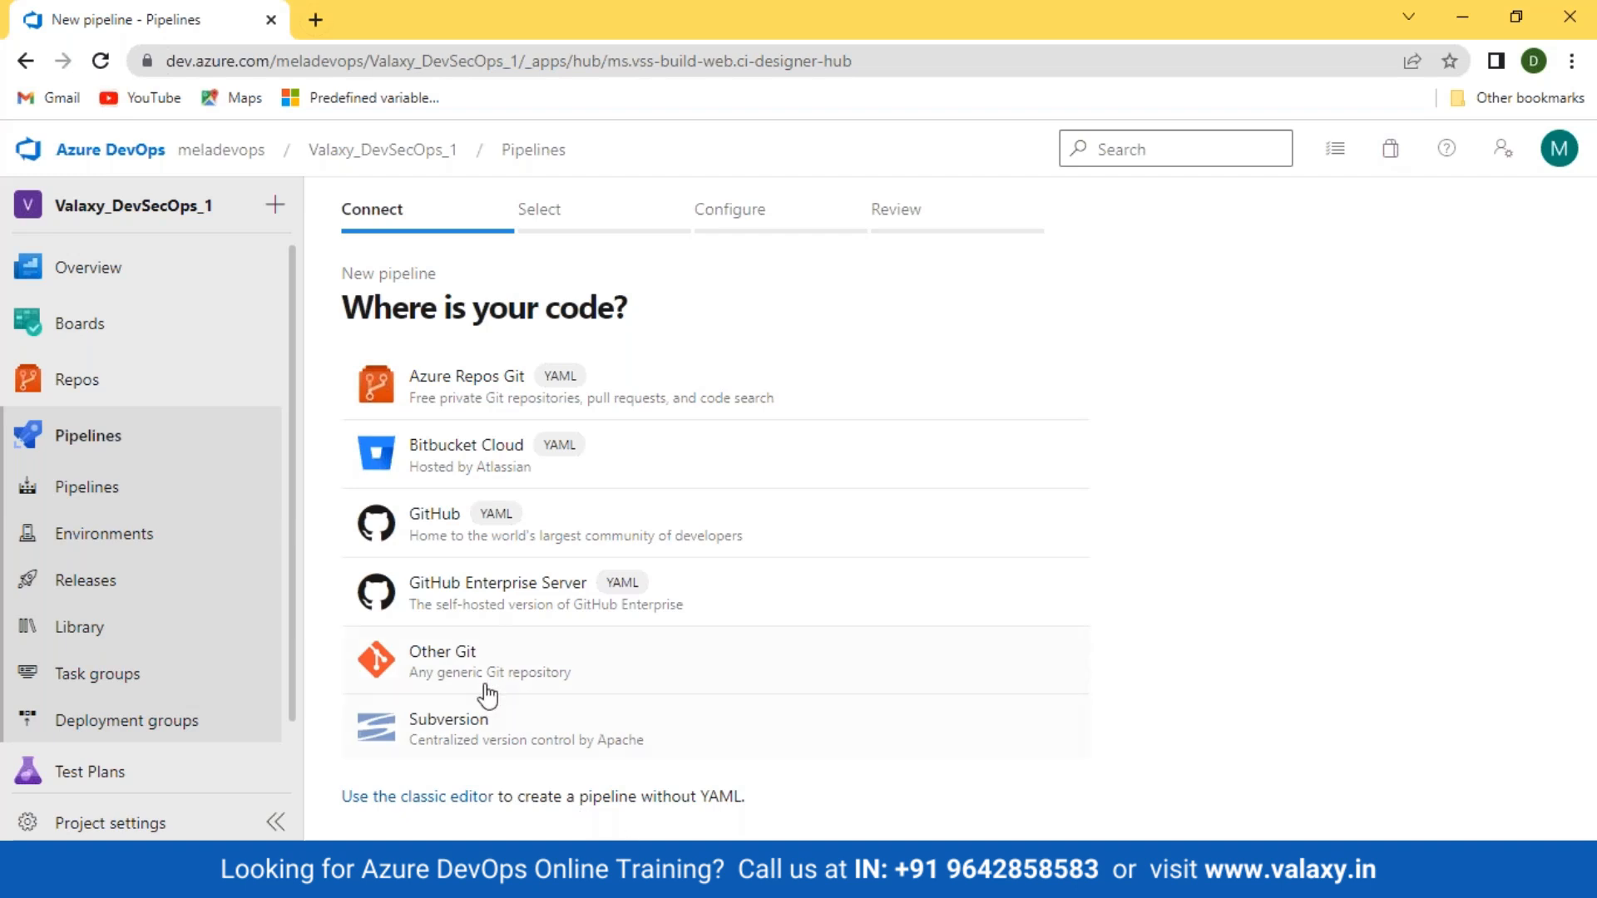
click(392, 800)
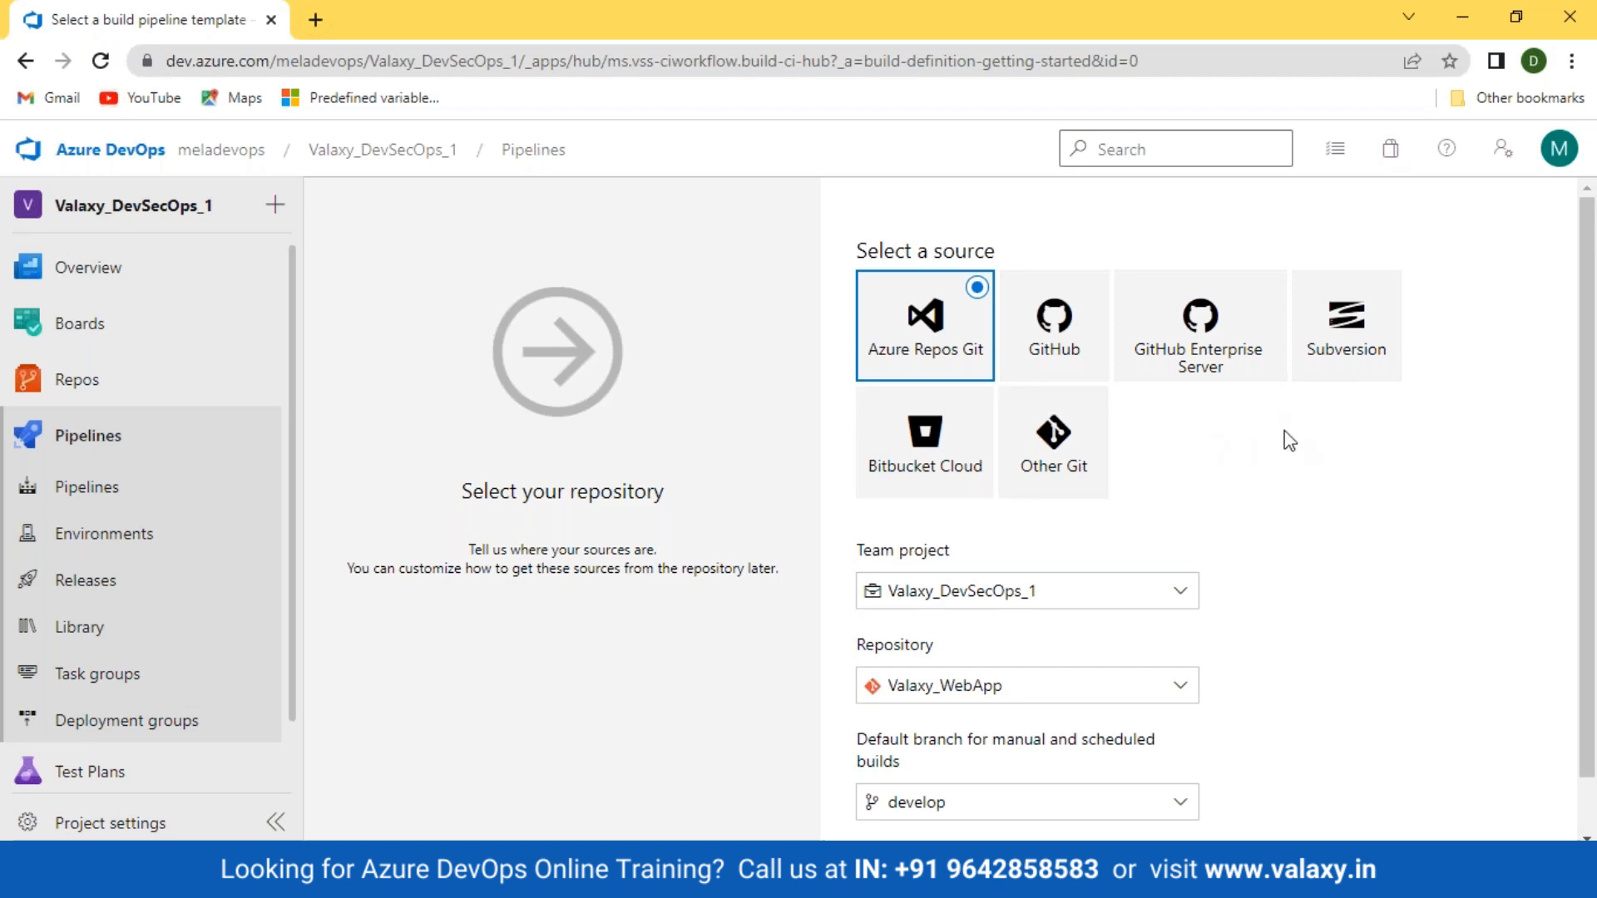
Set the pipeline source to the Valaxy_WebApp repository in Azure Repos Git with develop as default branch, and continue to the templates.
scroll(1044, 652, down, 1)
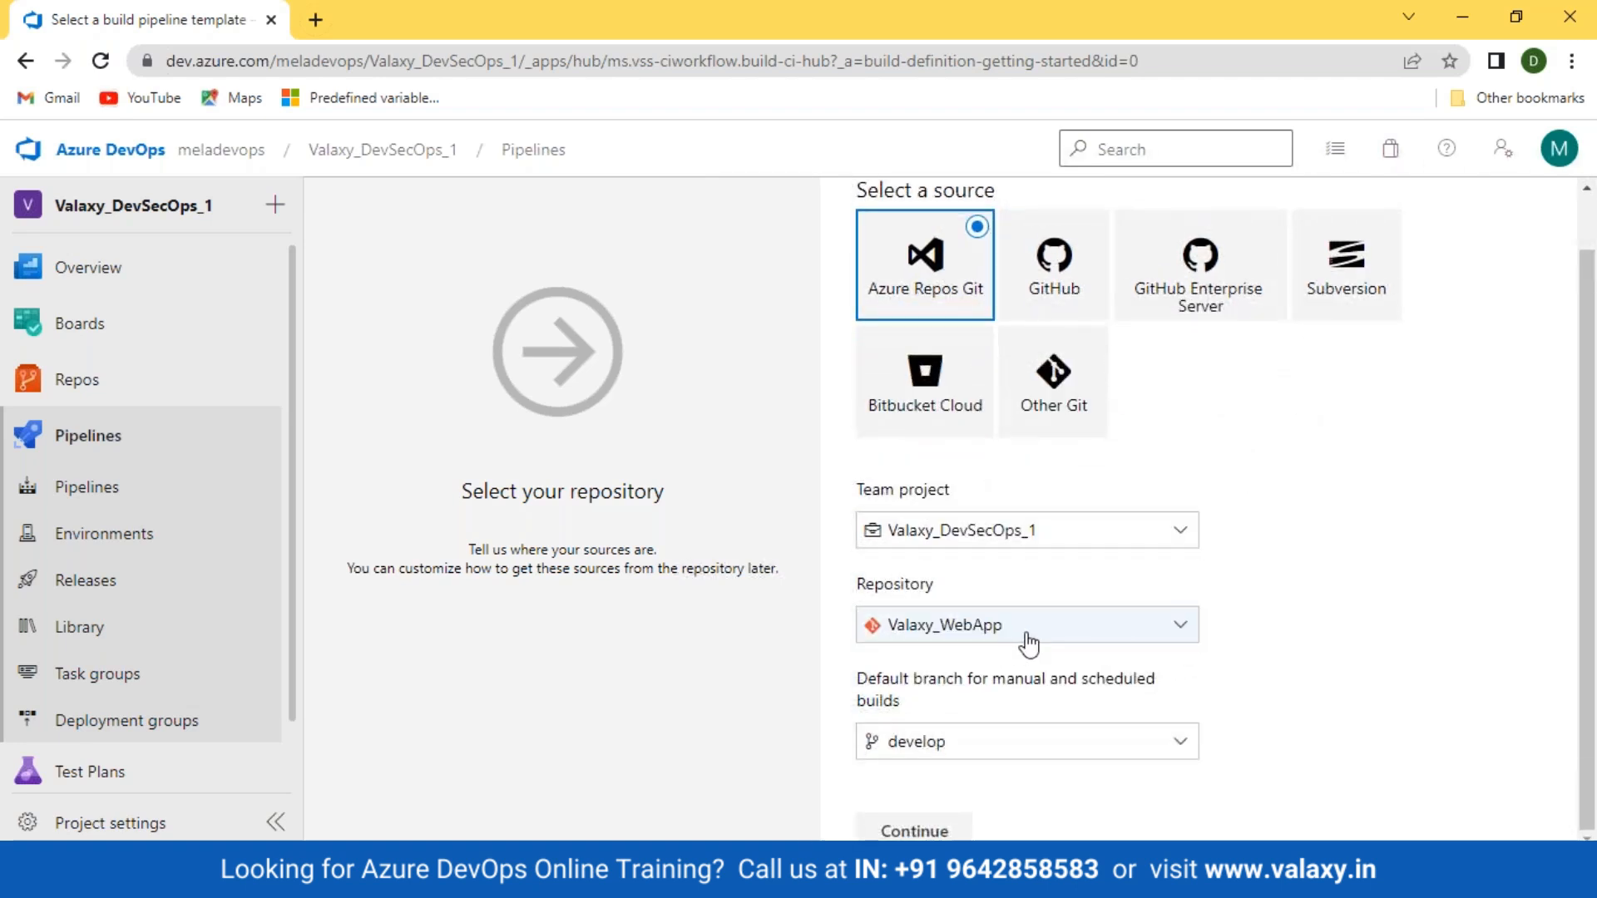
click(1021, 645)
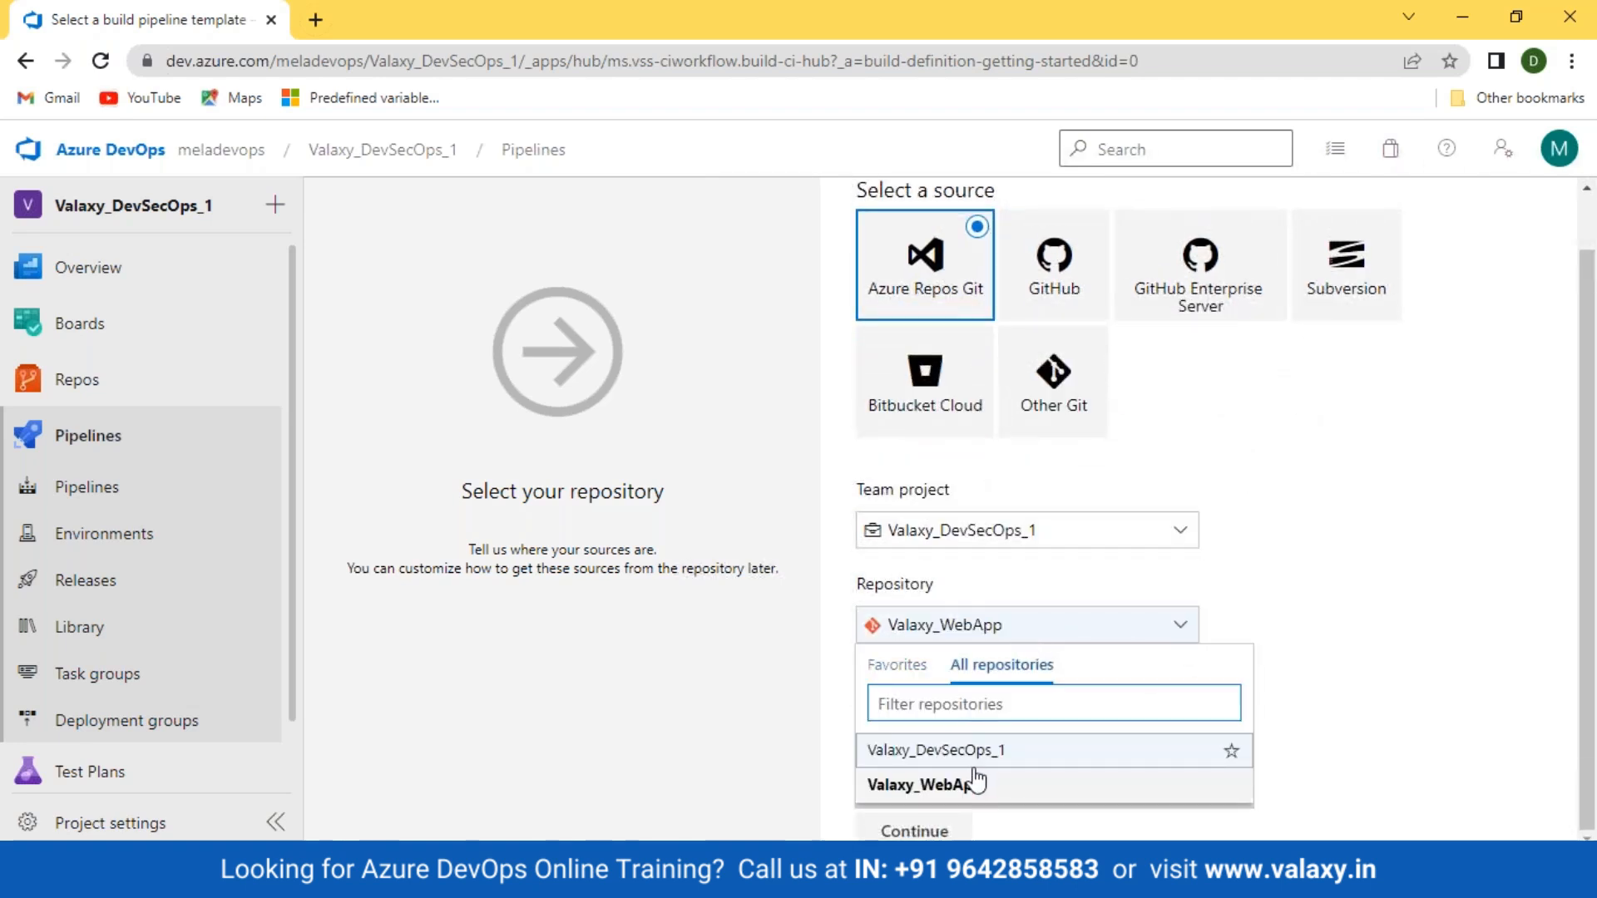
click(961, 786)
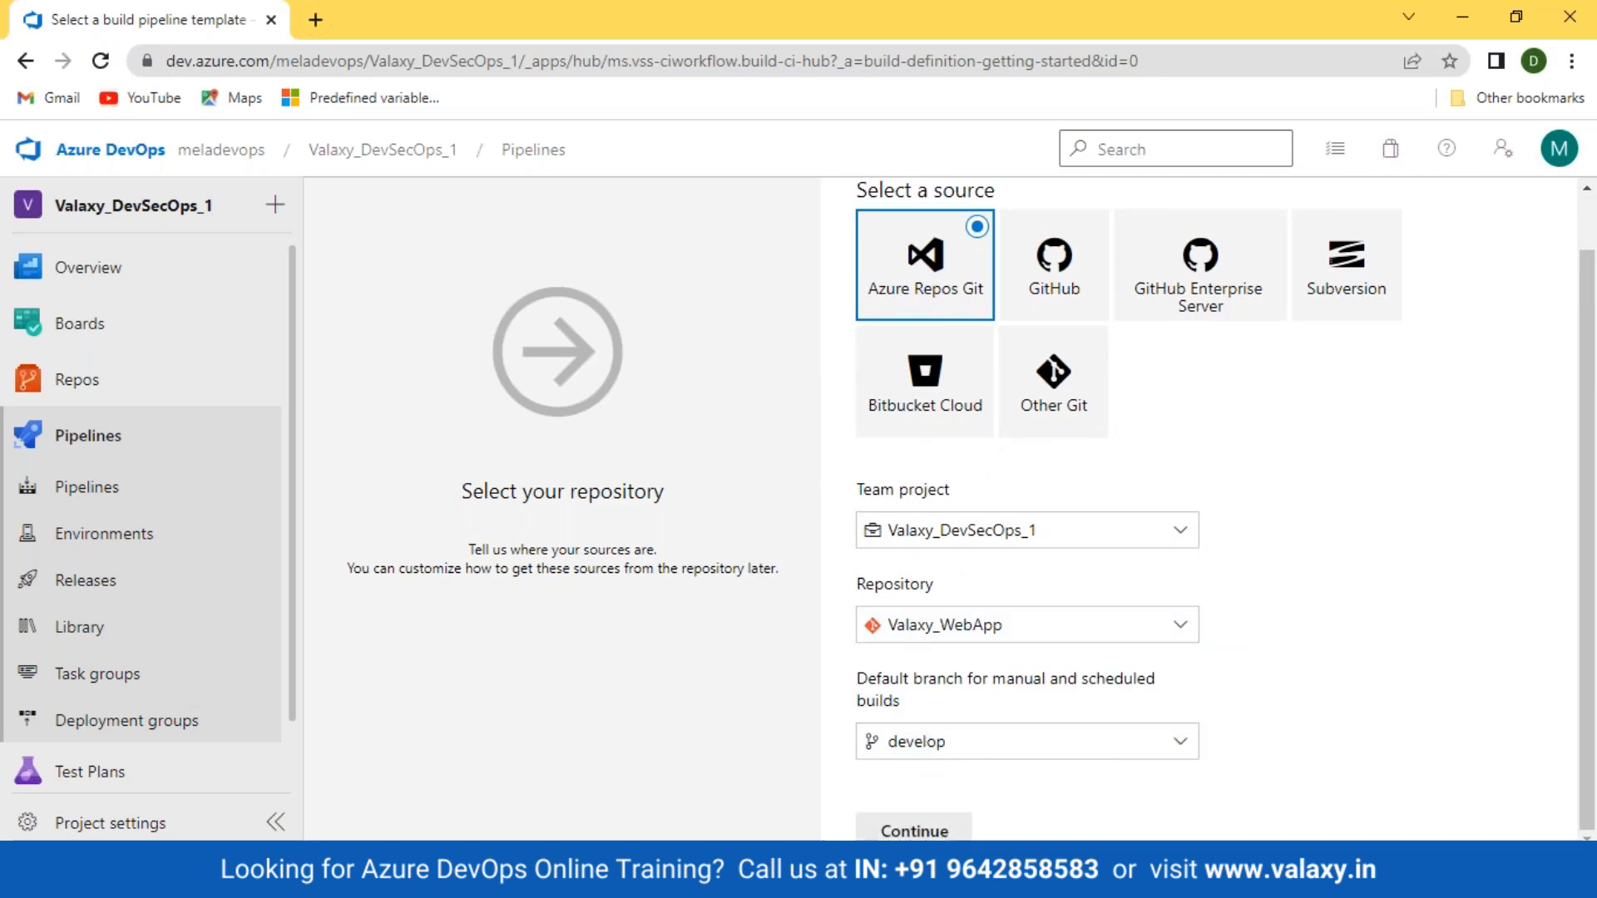
click(914, 831)
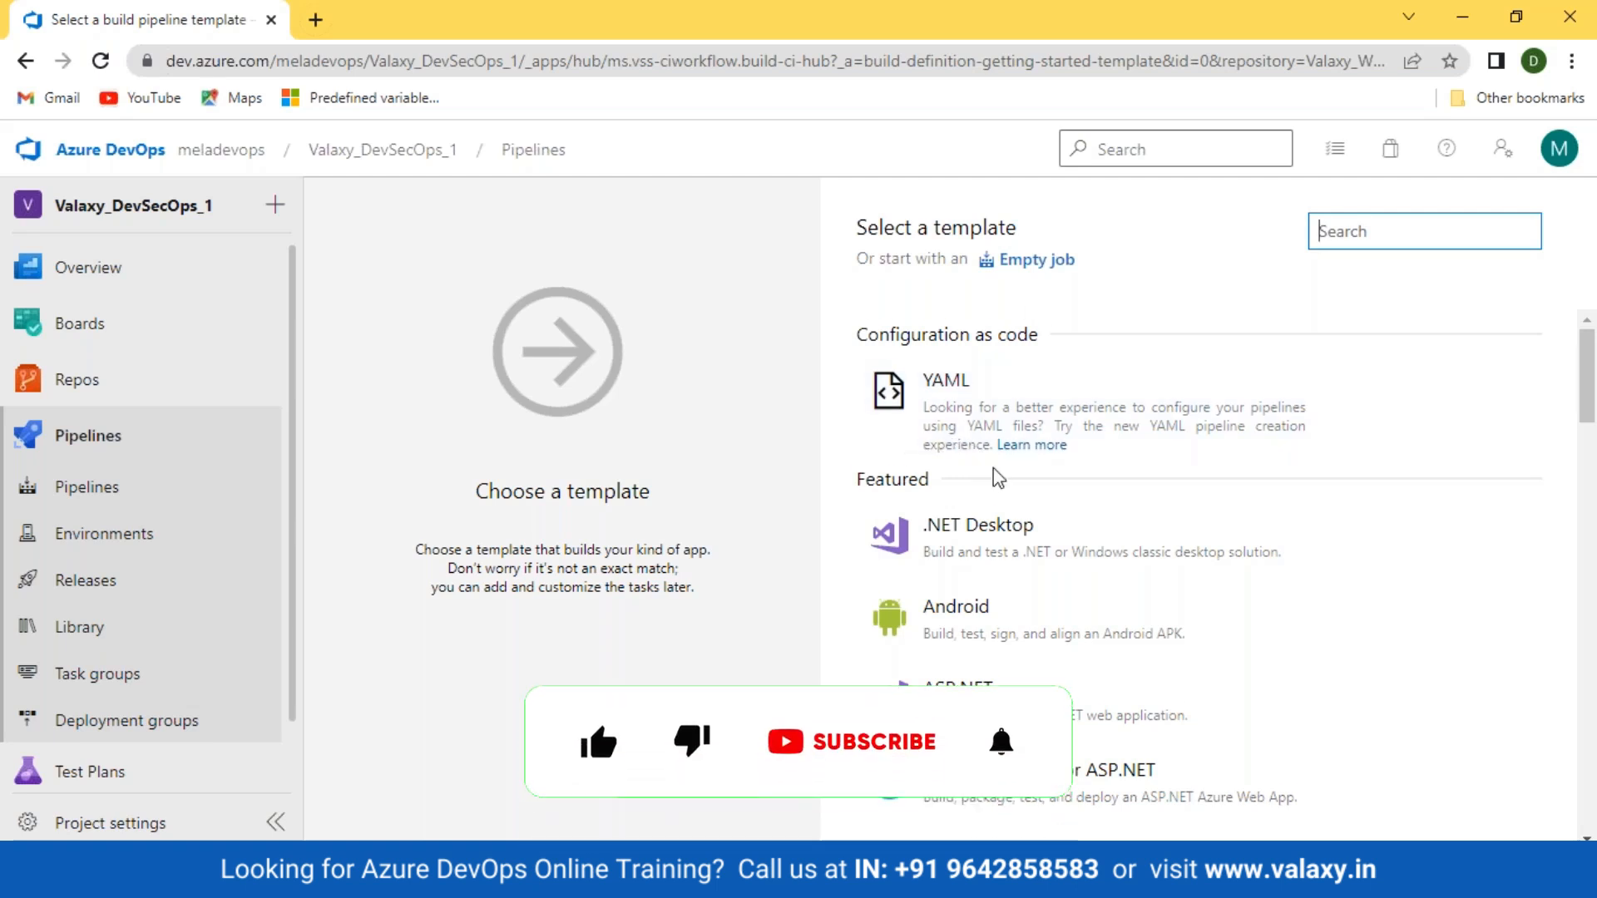
Browse the available build pipeline templates and apply the ASP.NET template.
scroll(994, 476, down, 2)
scroll(995, 476, up, 2)
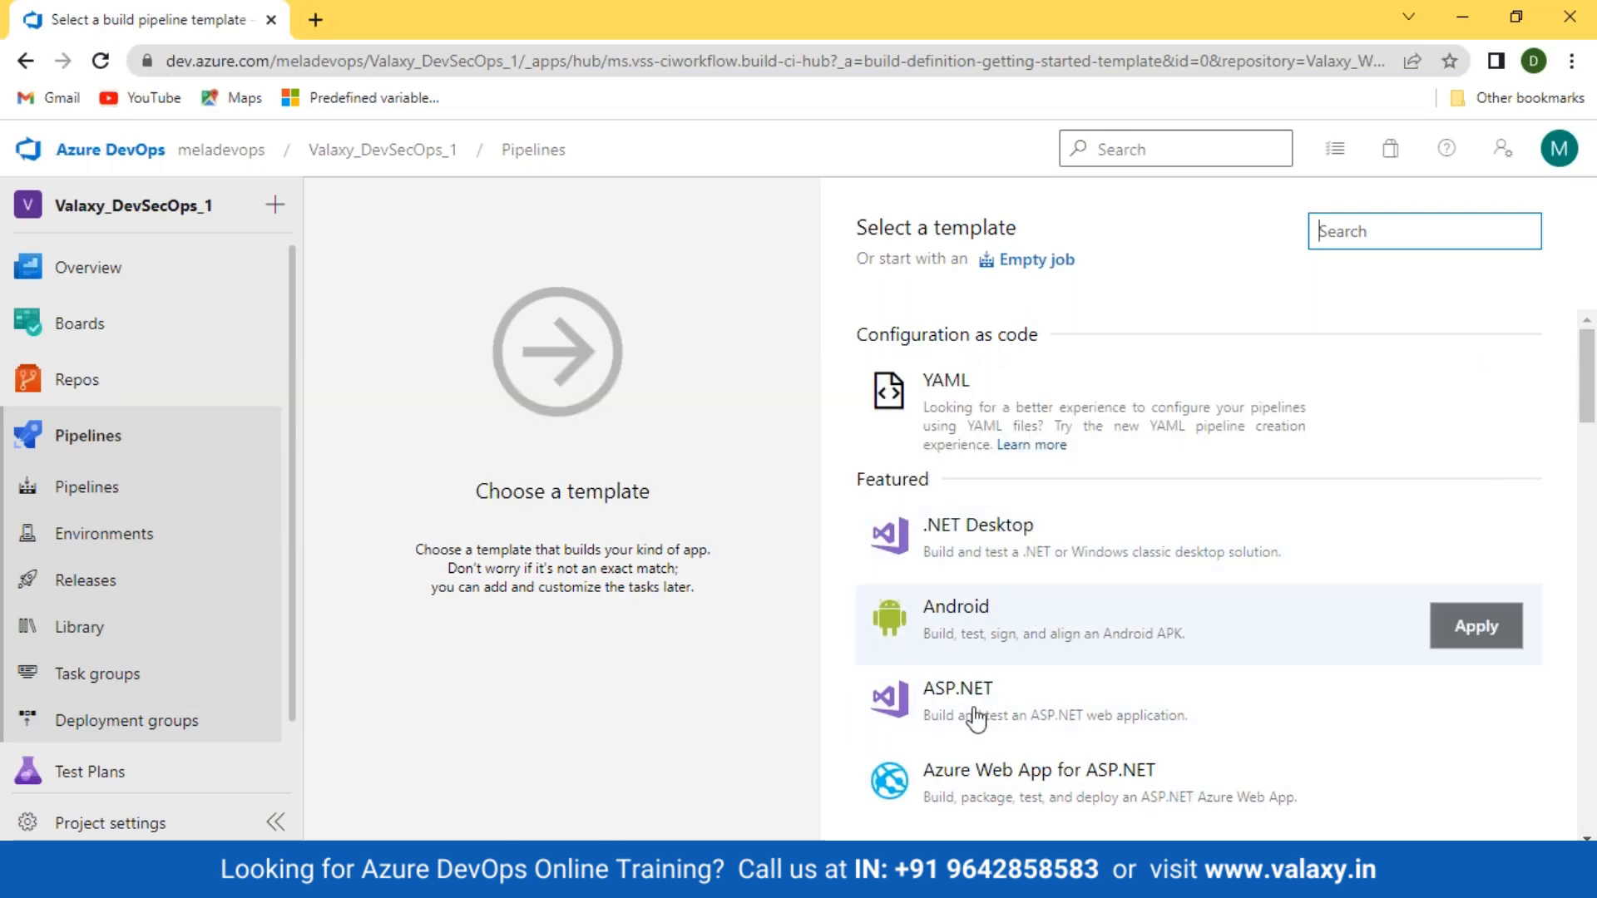
scroll(1019, 582, down, 5)
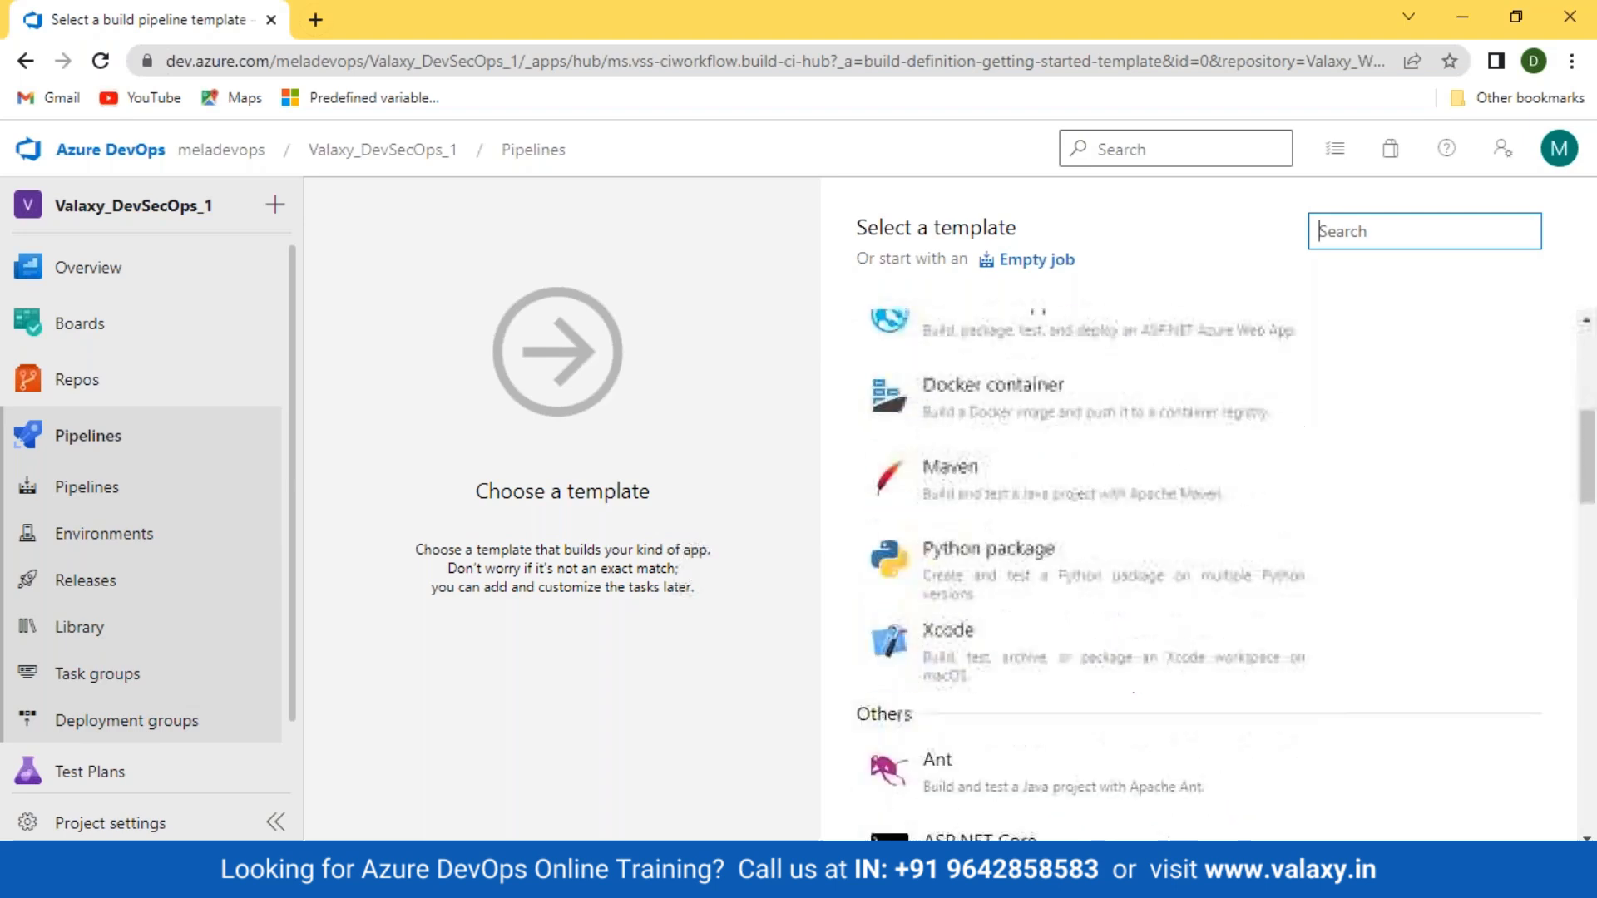
scroll(1019, 592, up, 5)
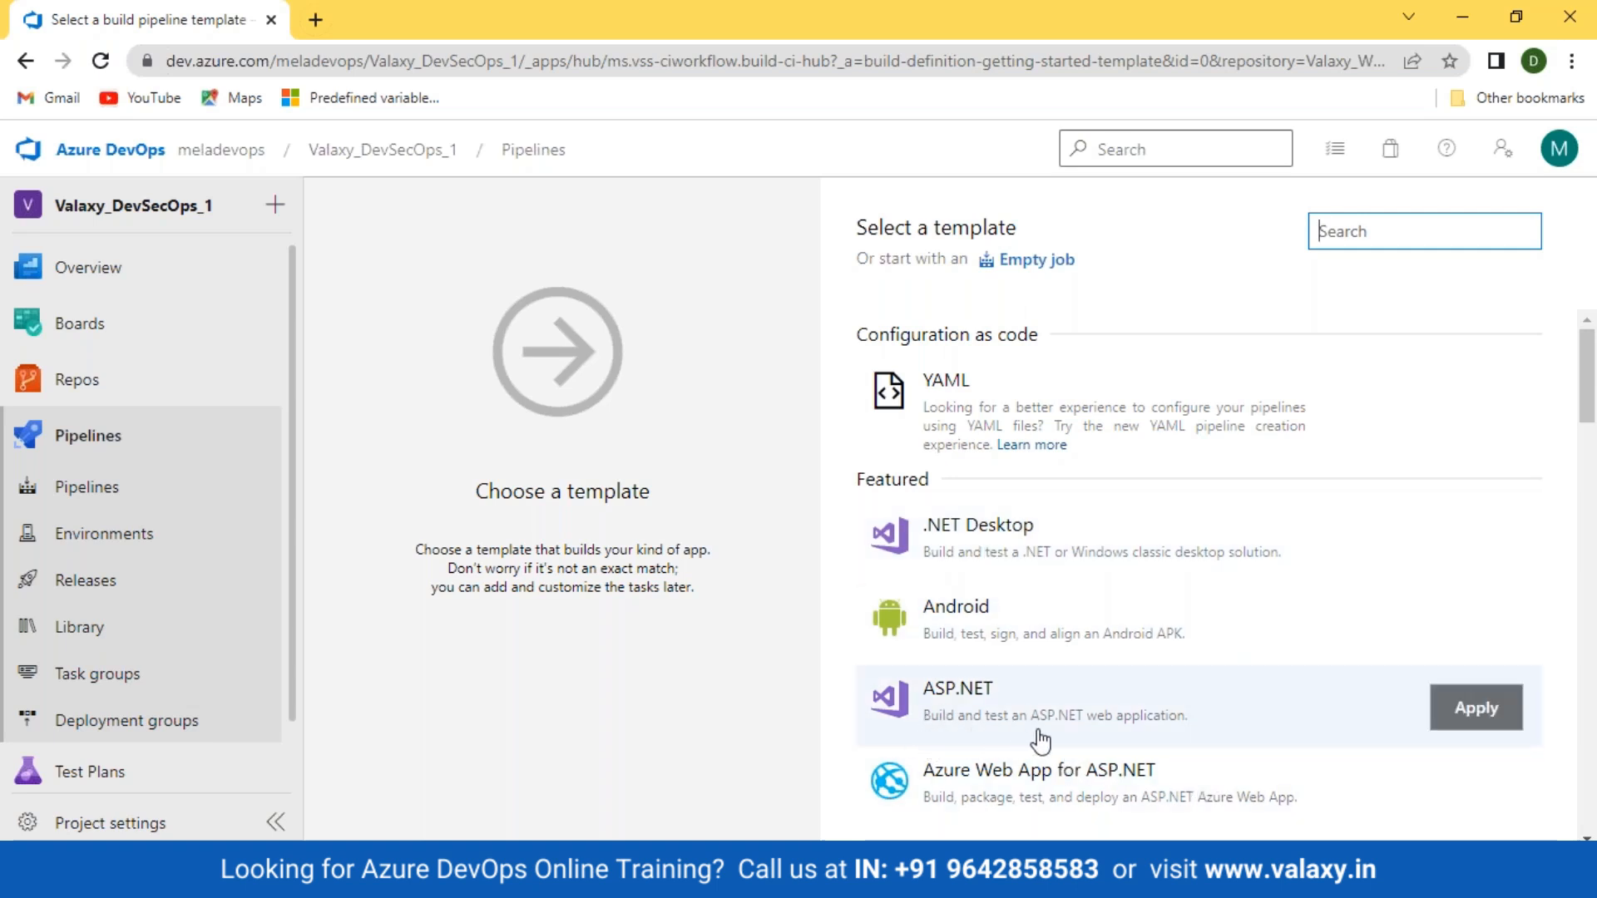
click(1094, 723)
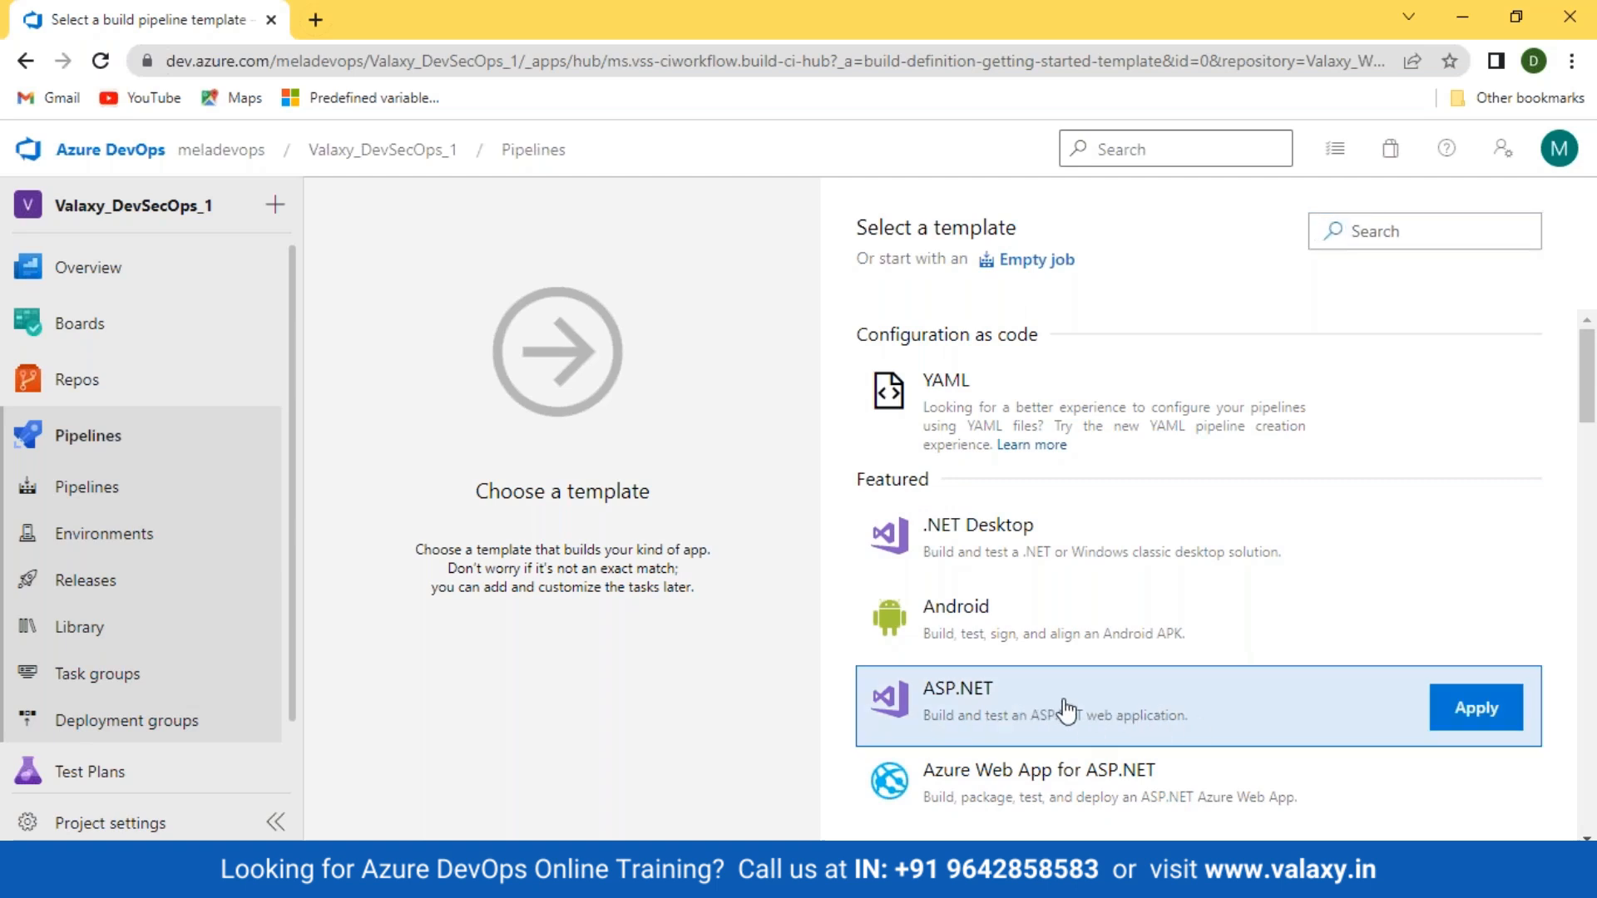
scroll(1065, 703, down, 1)
scroll(1067, 709, down, 3)
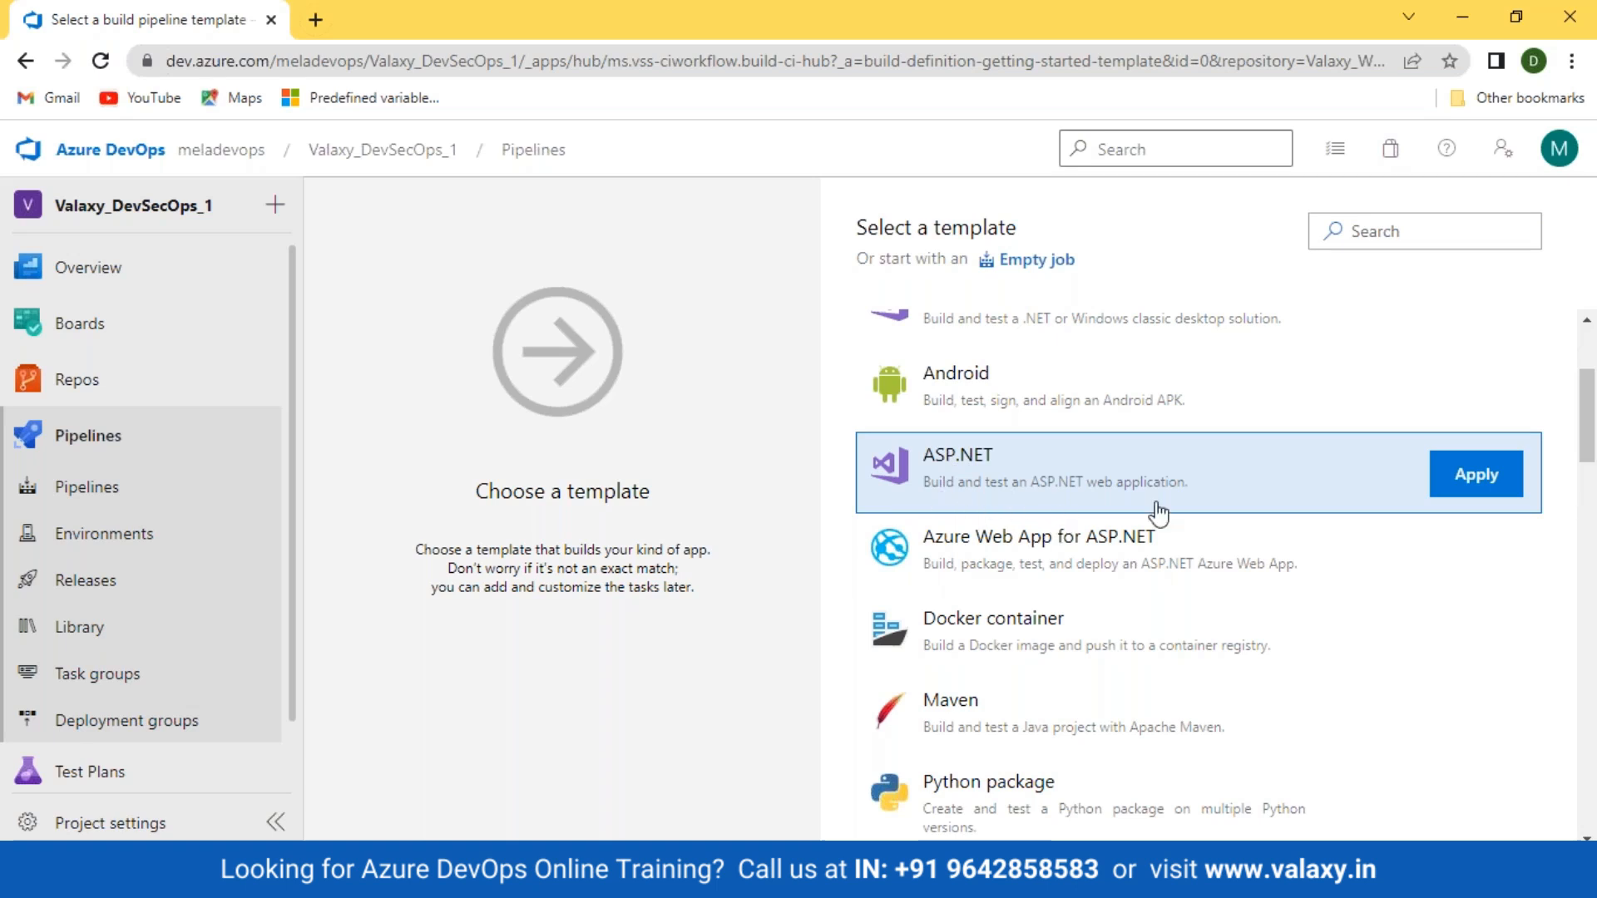
click(1472, 474)
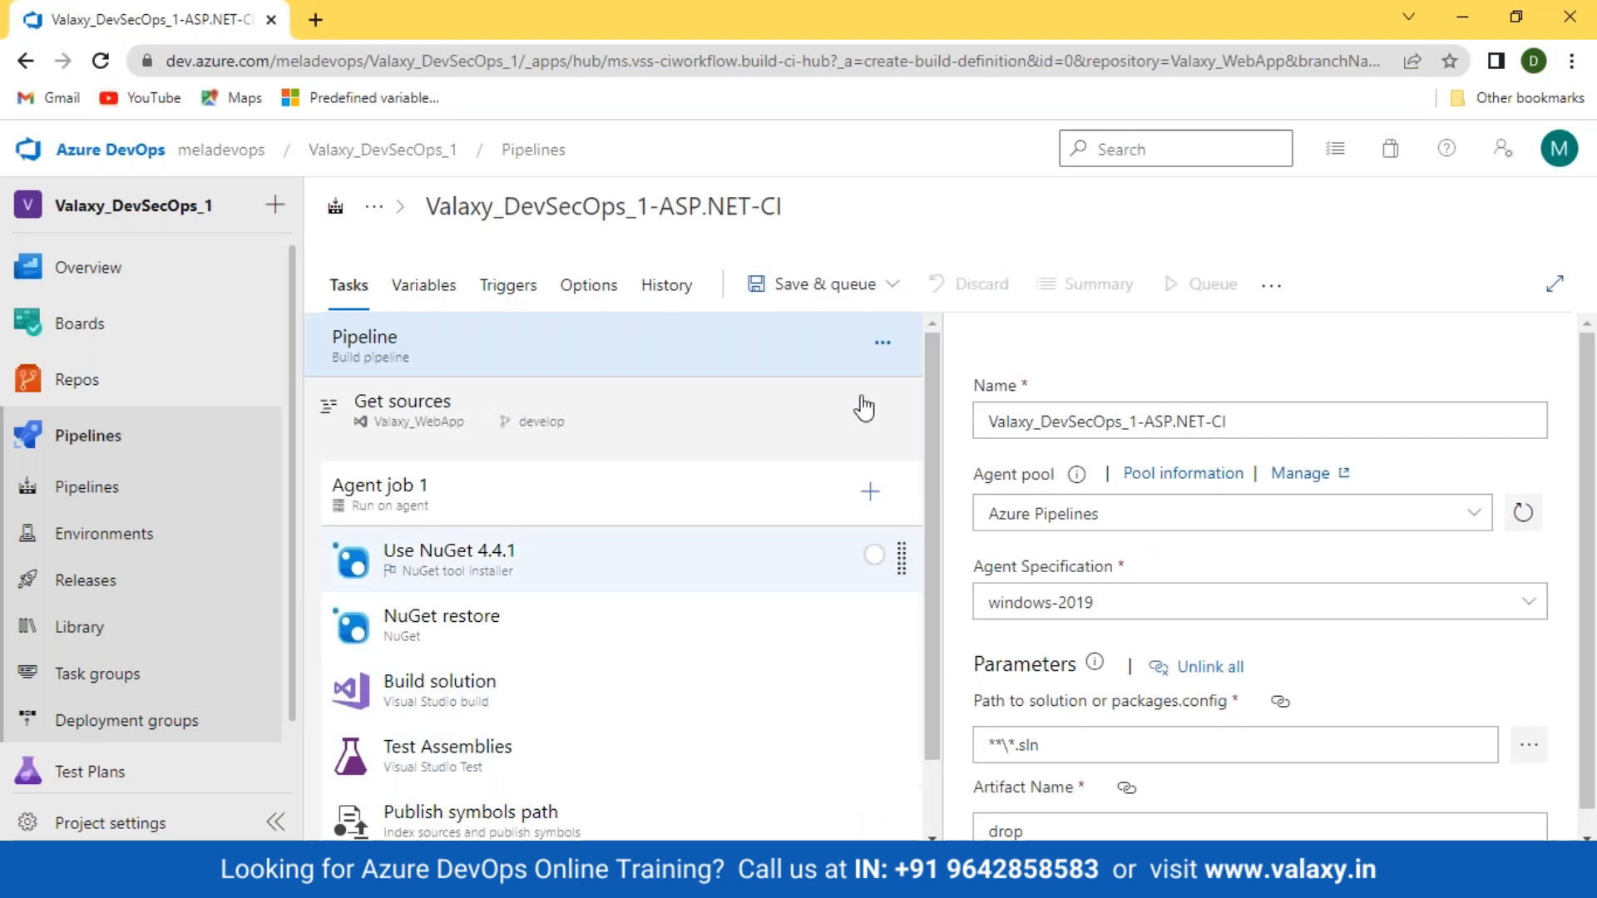
Rename the build pipeline to DevSecOps_App-build.
click(800, 208)
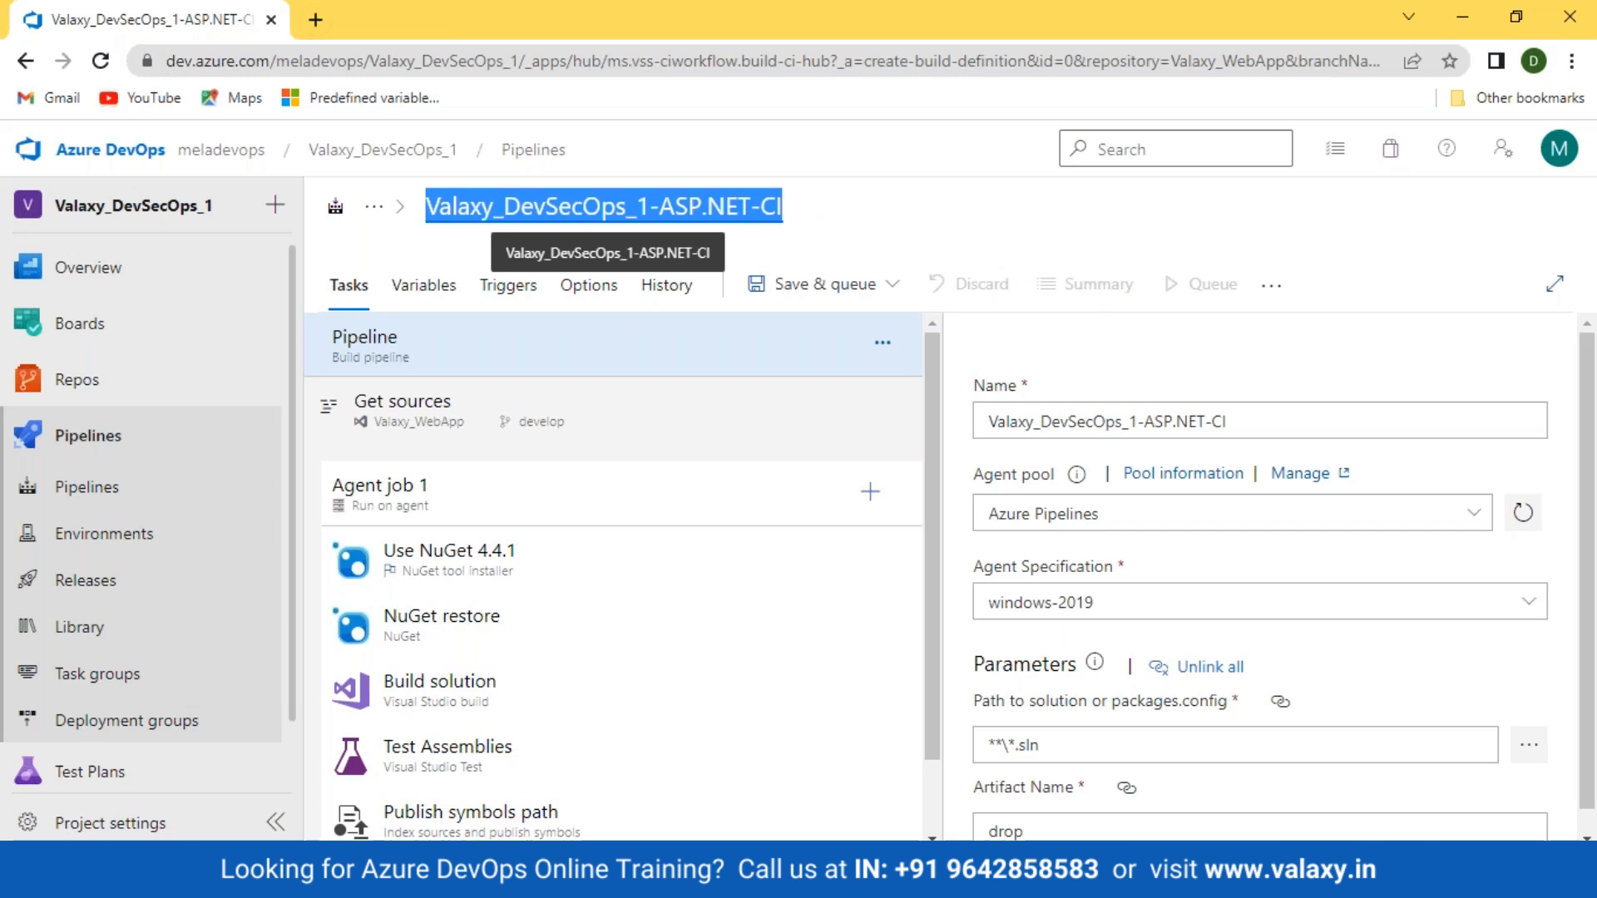
text(Dev)
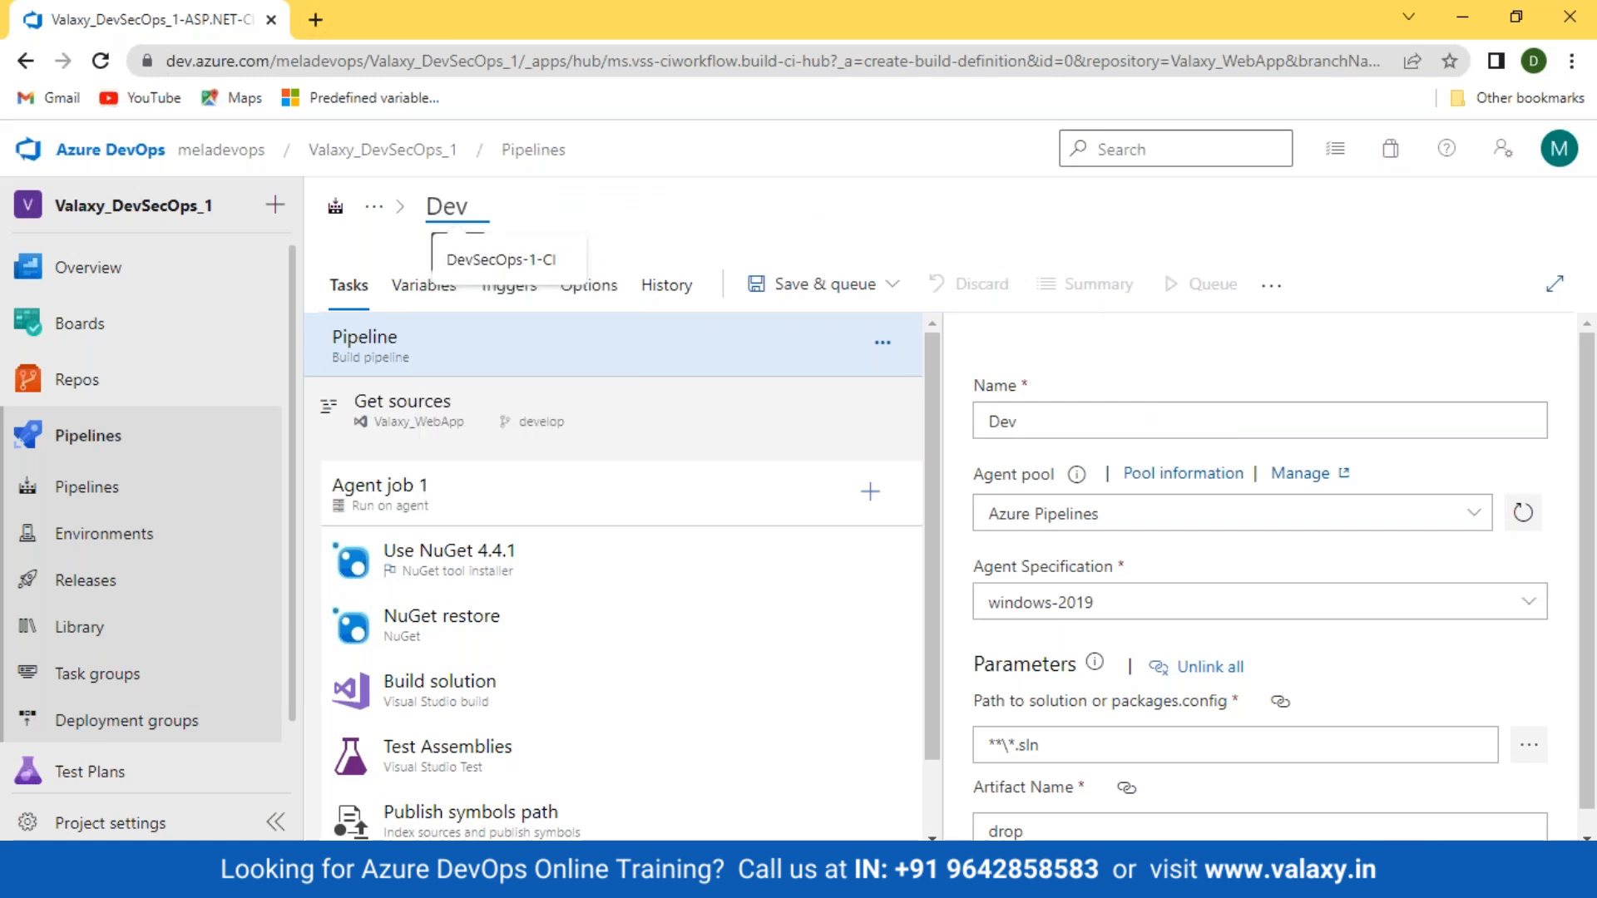
text(SecOps)
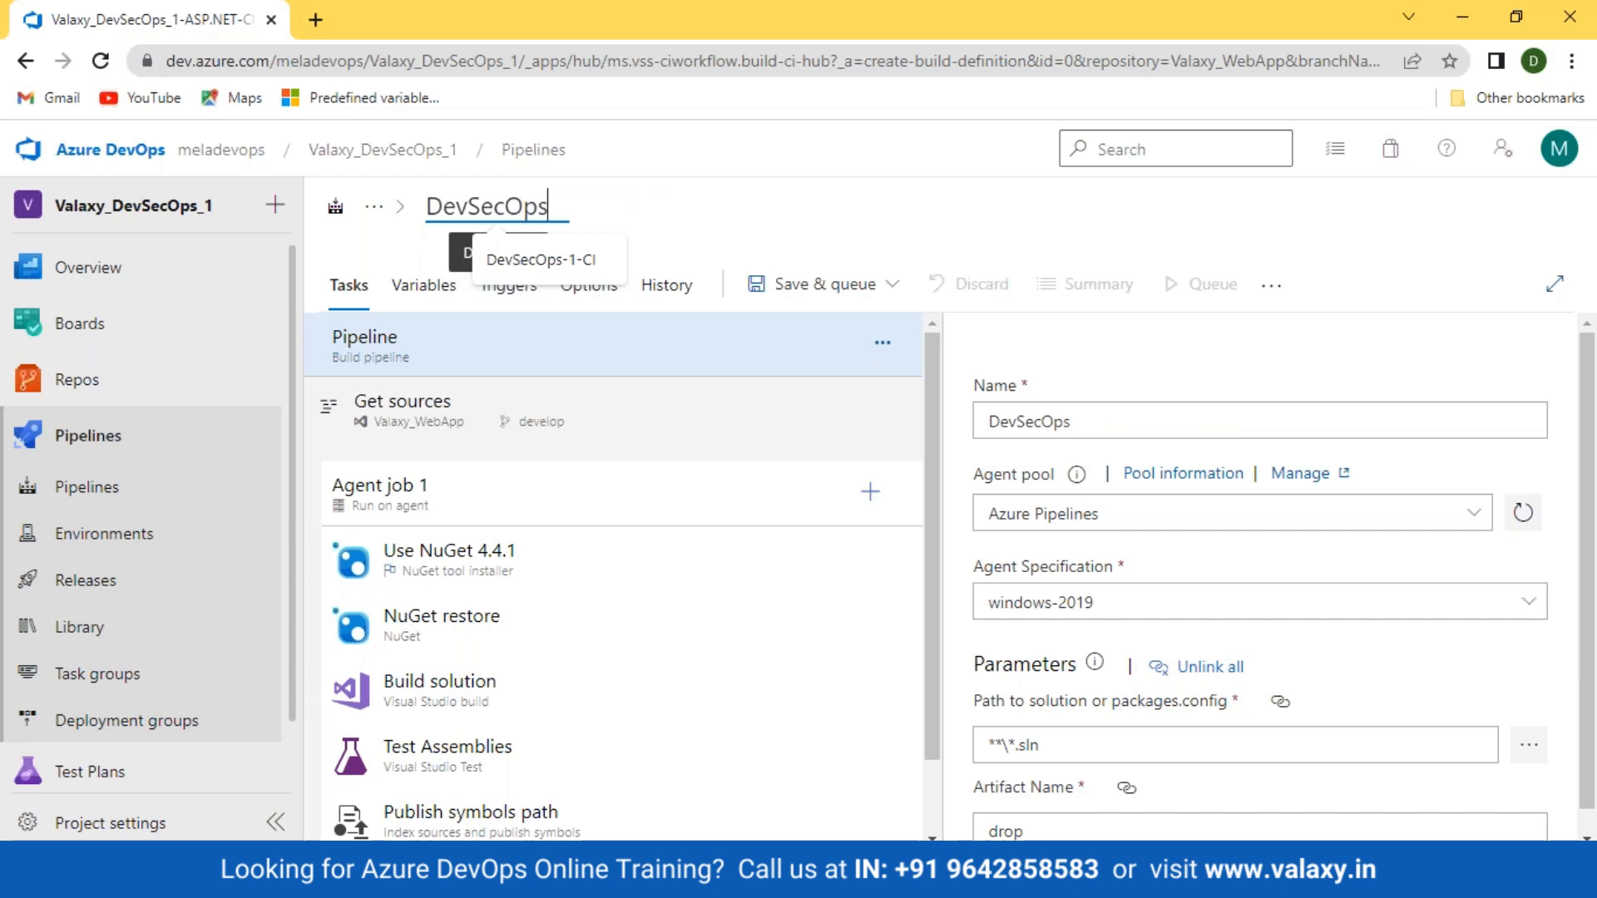
text(_App)
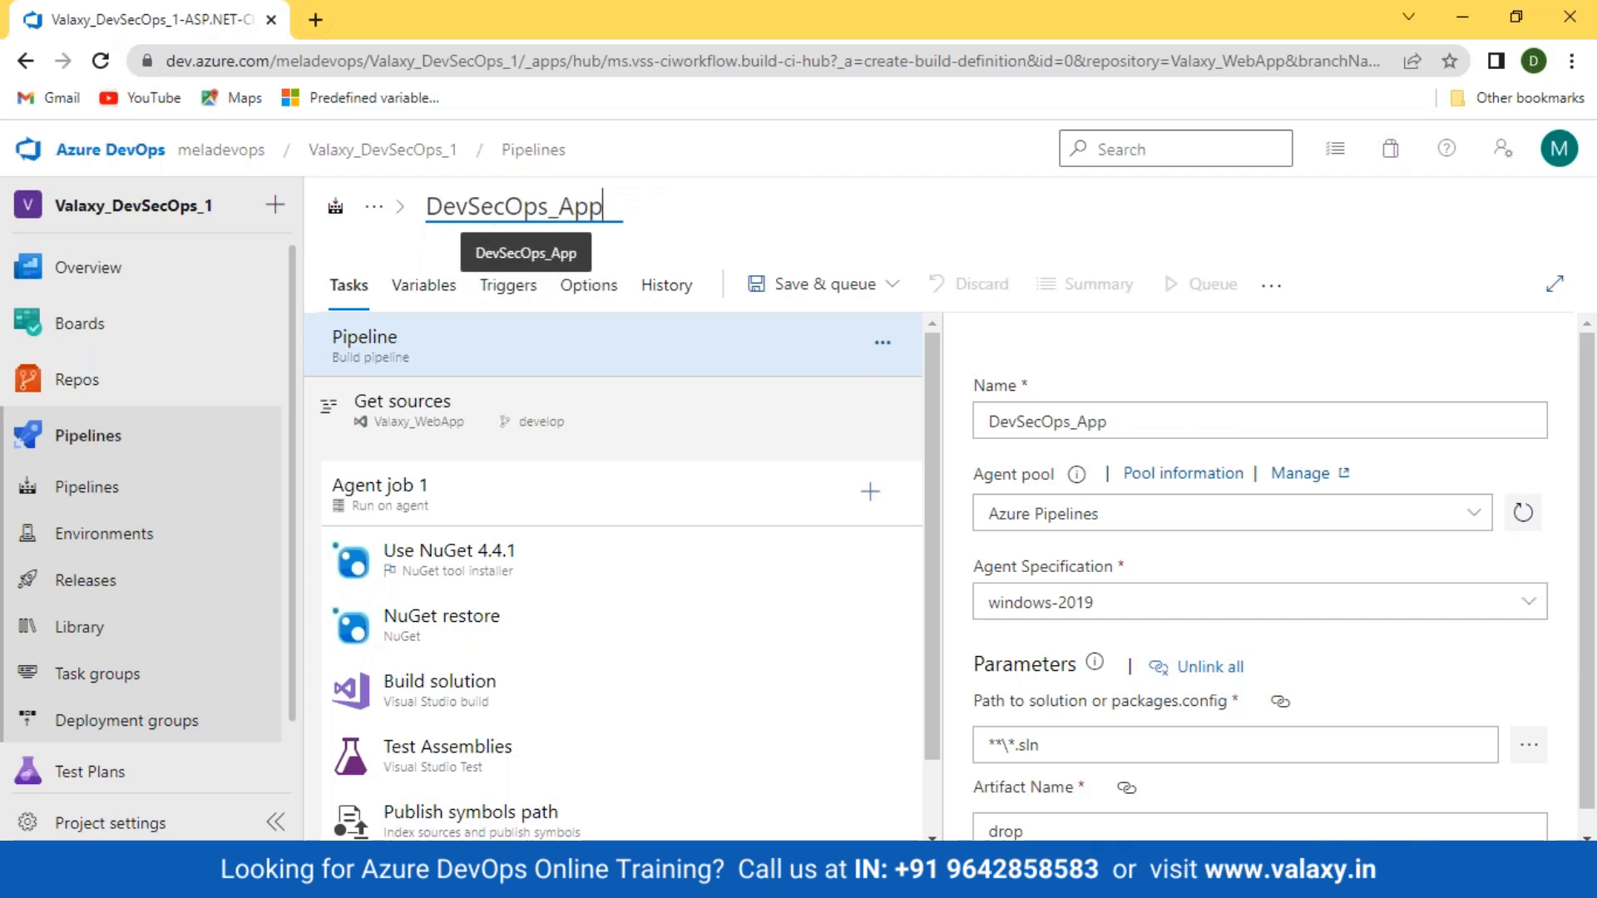
text(-build)
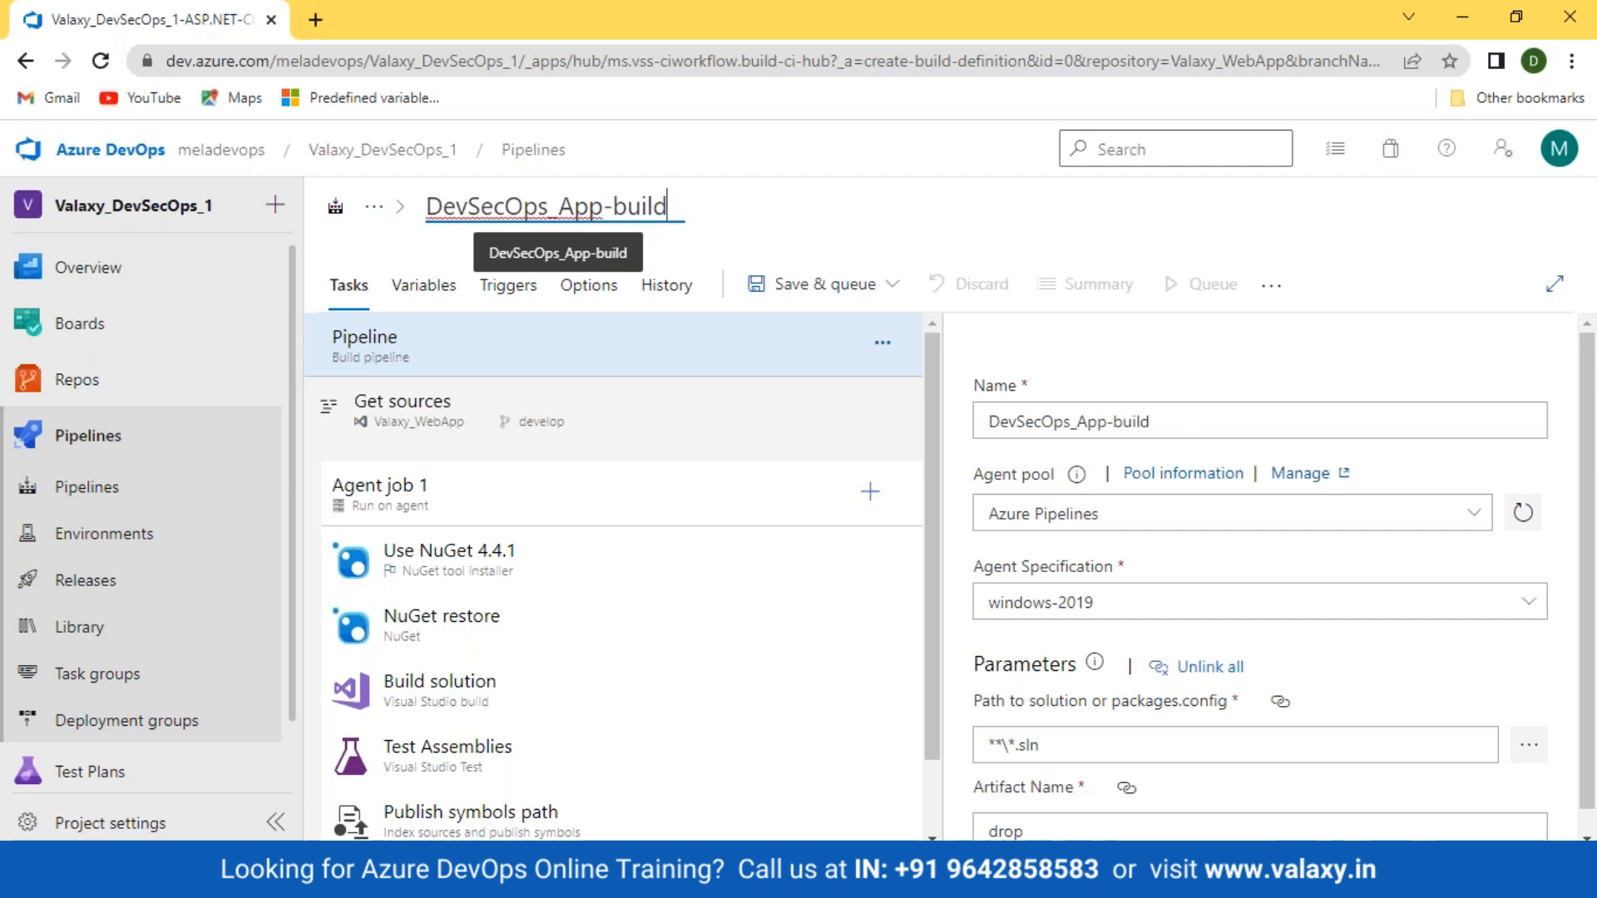
key(Return)
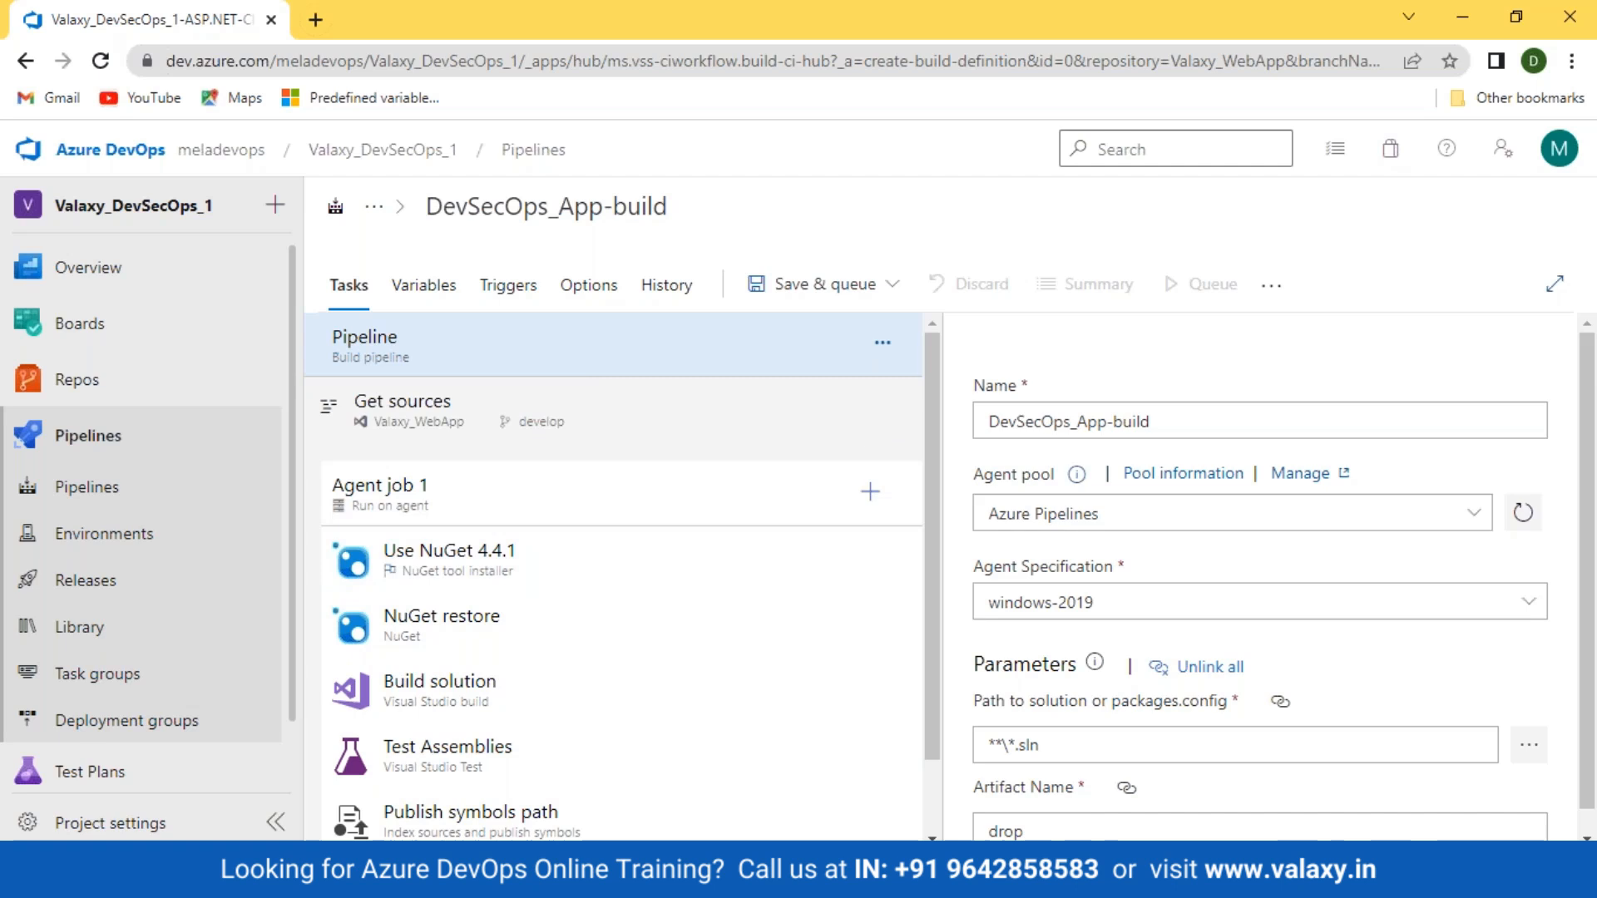
Review the pipeline-level settings, including name, agent pool, agent specification and parameters, and the list of tasks in Agent job 1.
click(478, 348)
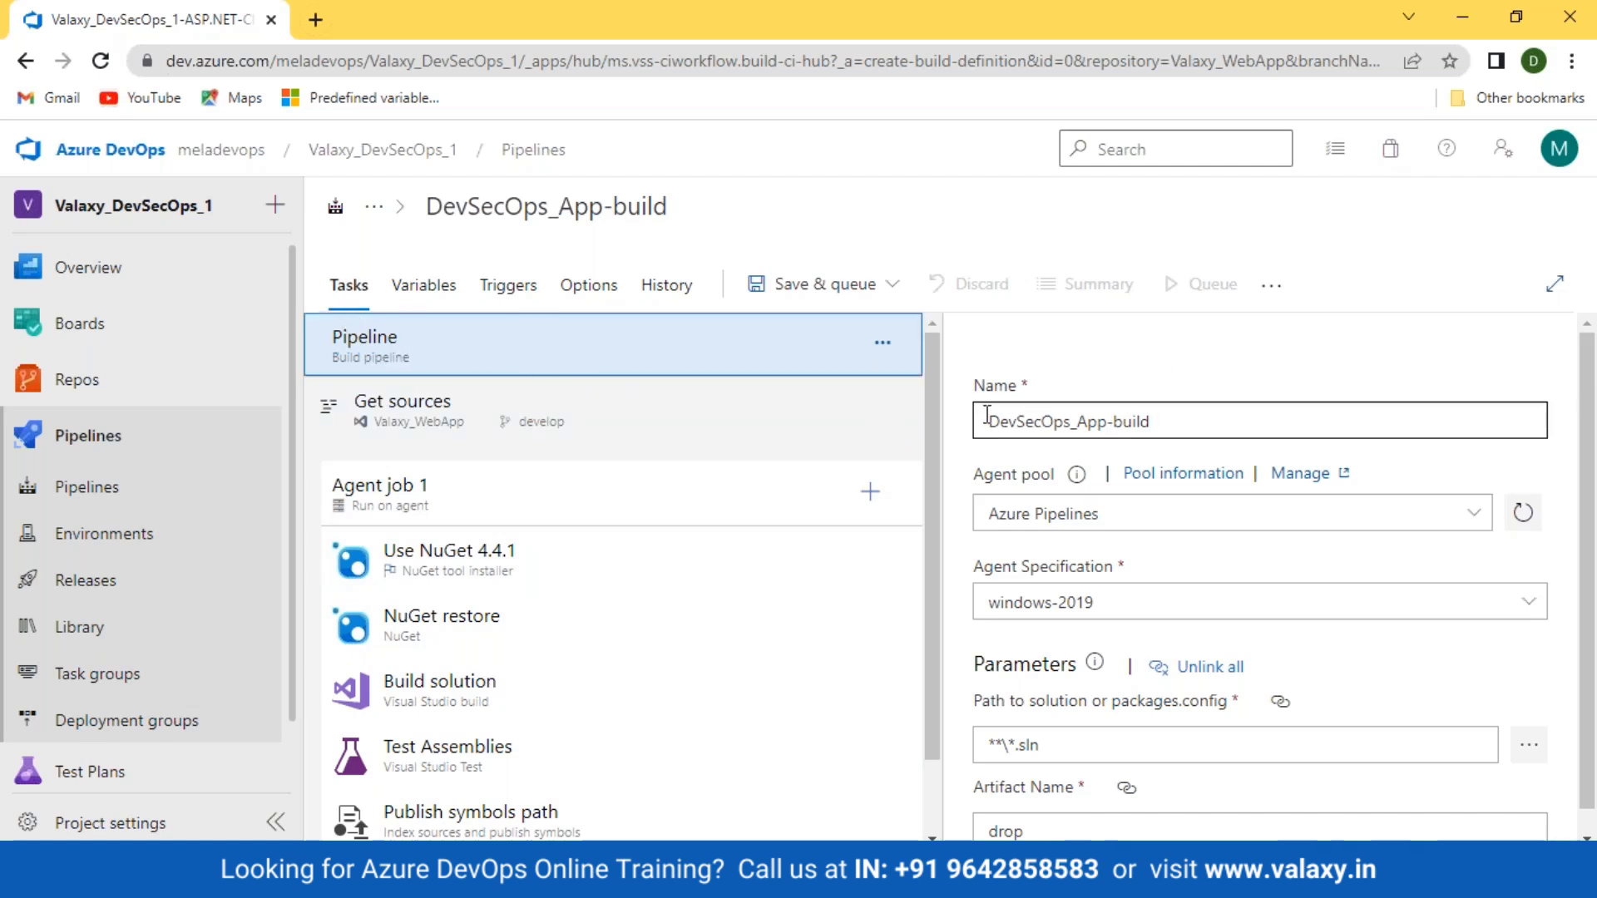
triple_click(1228, 419)
scroll(1228, 418, down, 1)
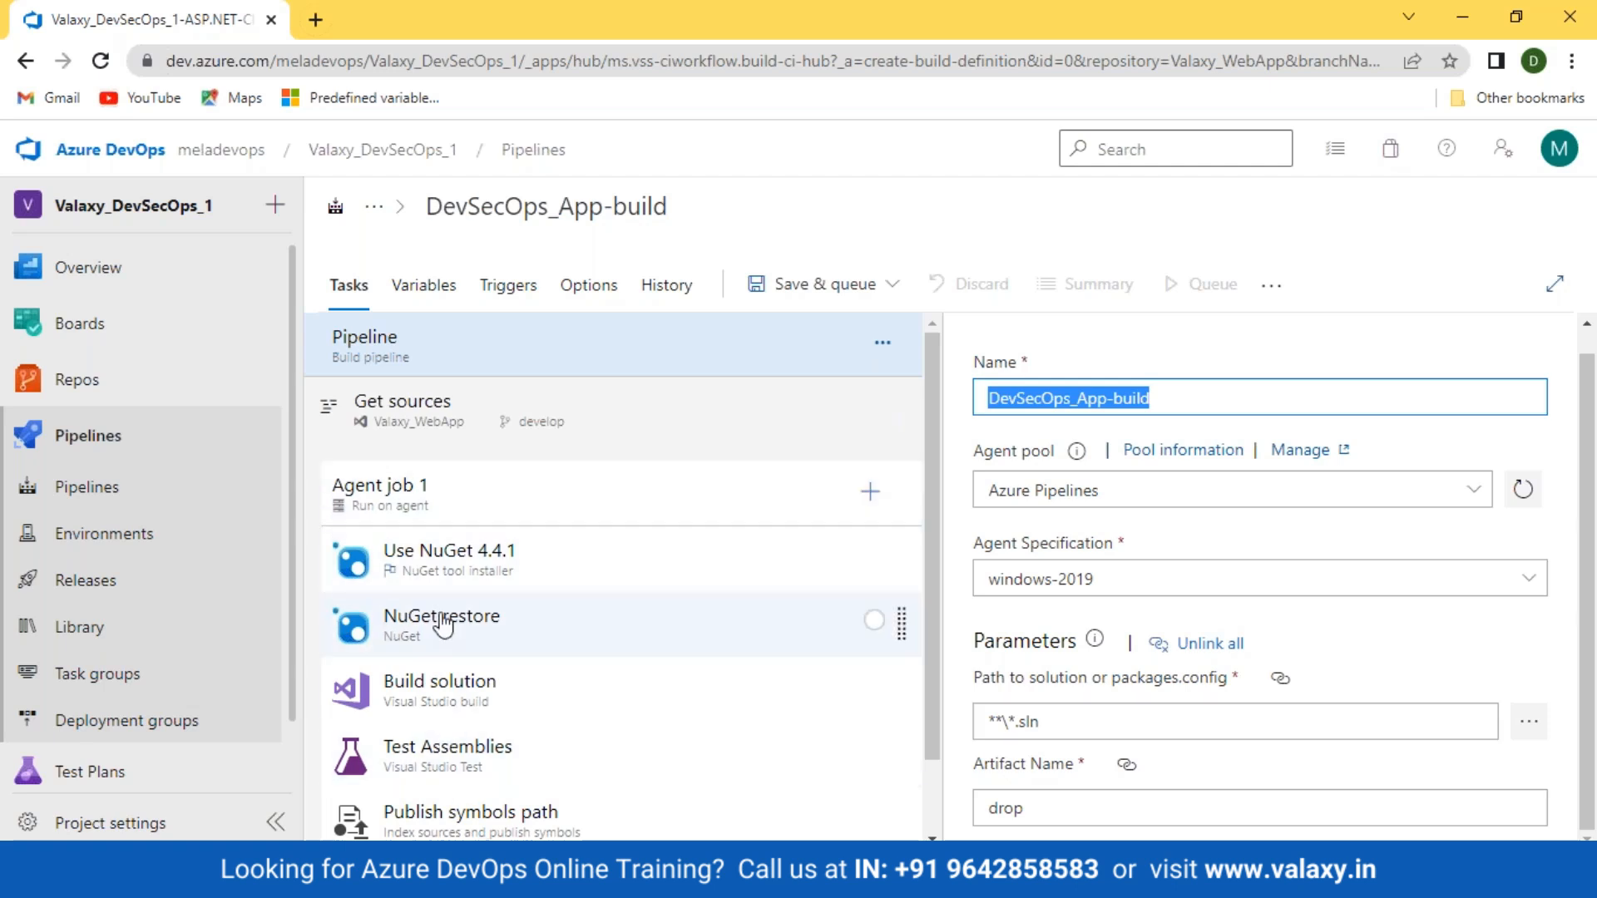
scroll(445, 773, down, 1)
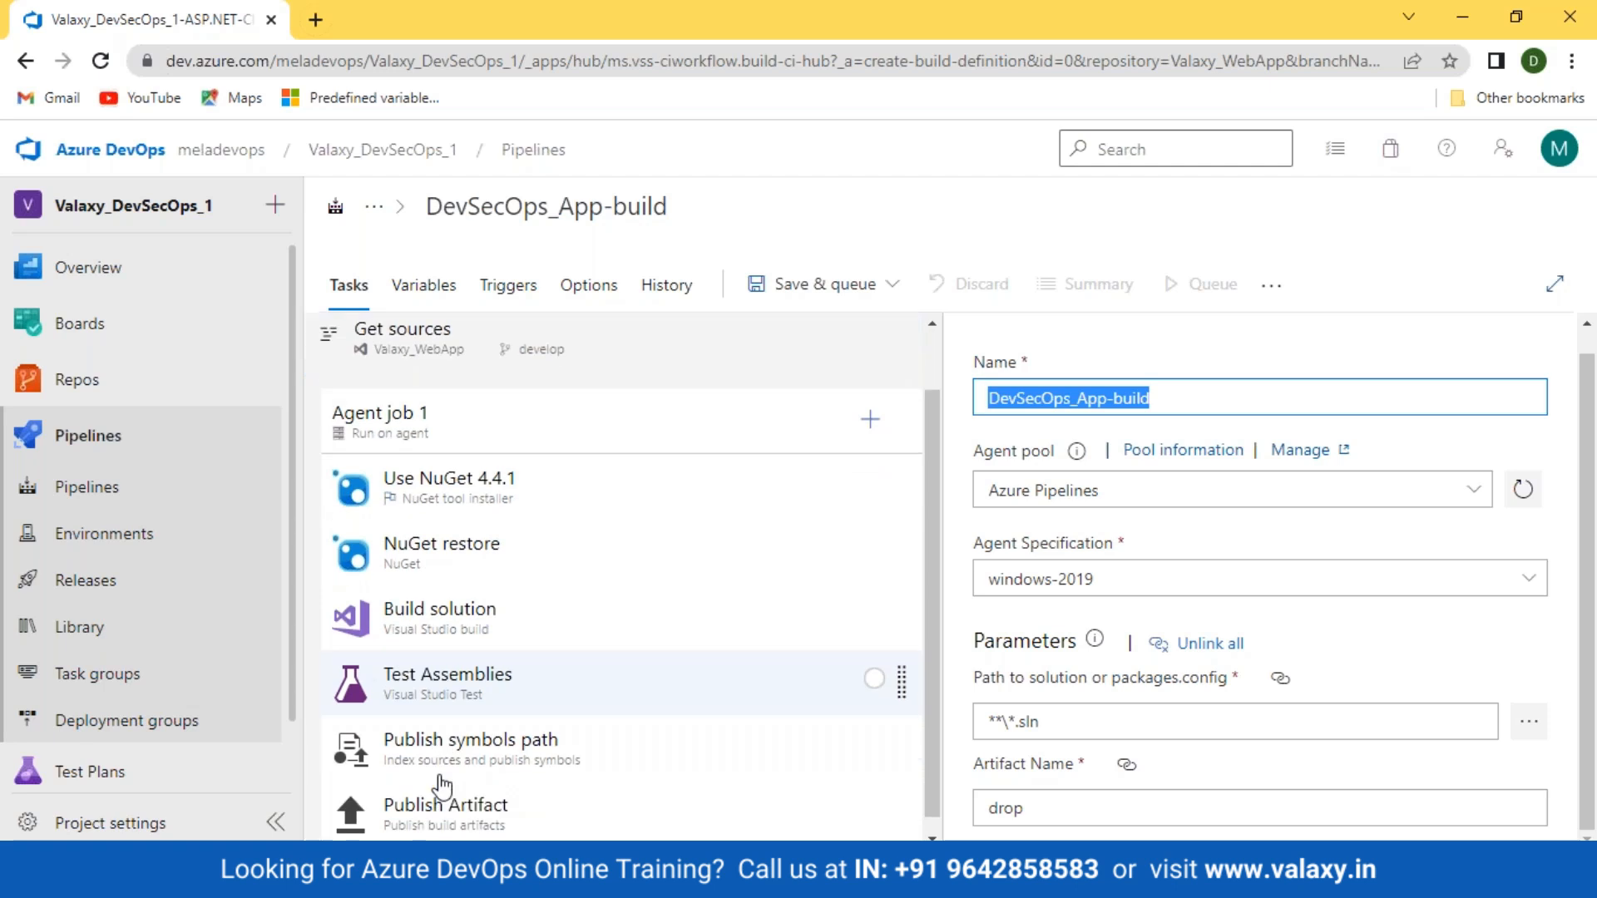
scroll(399, 786, up, 1)
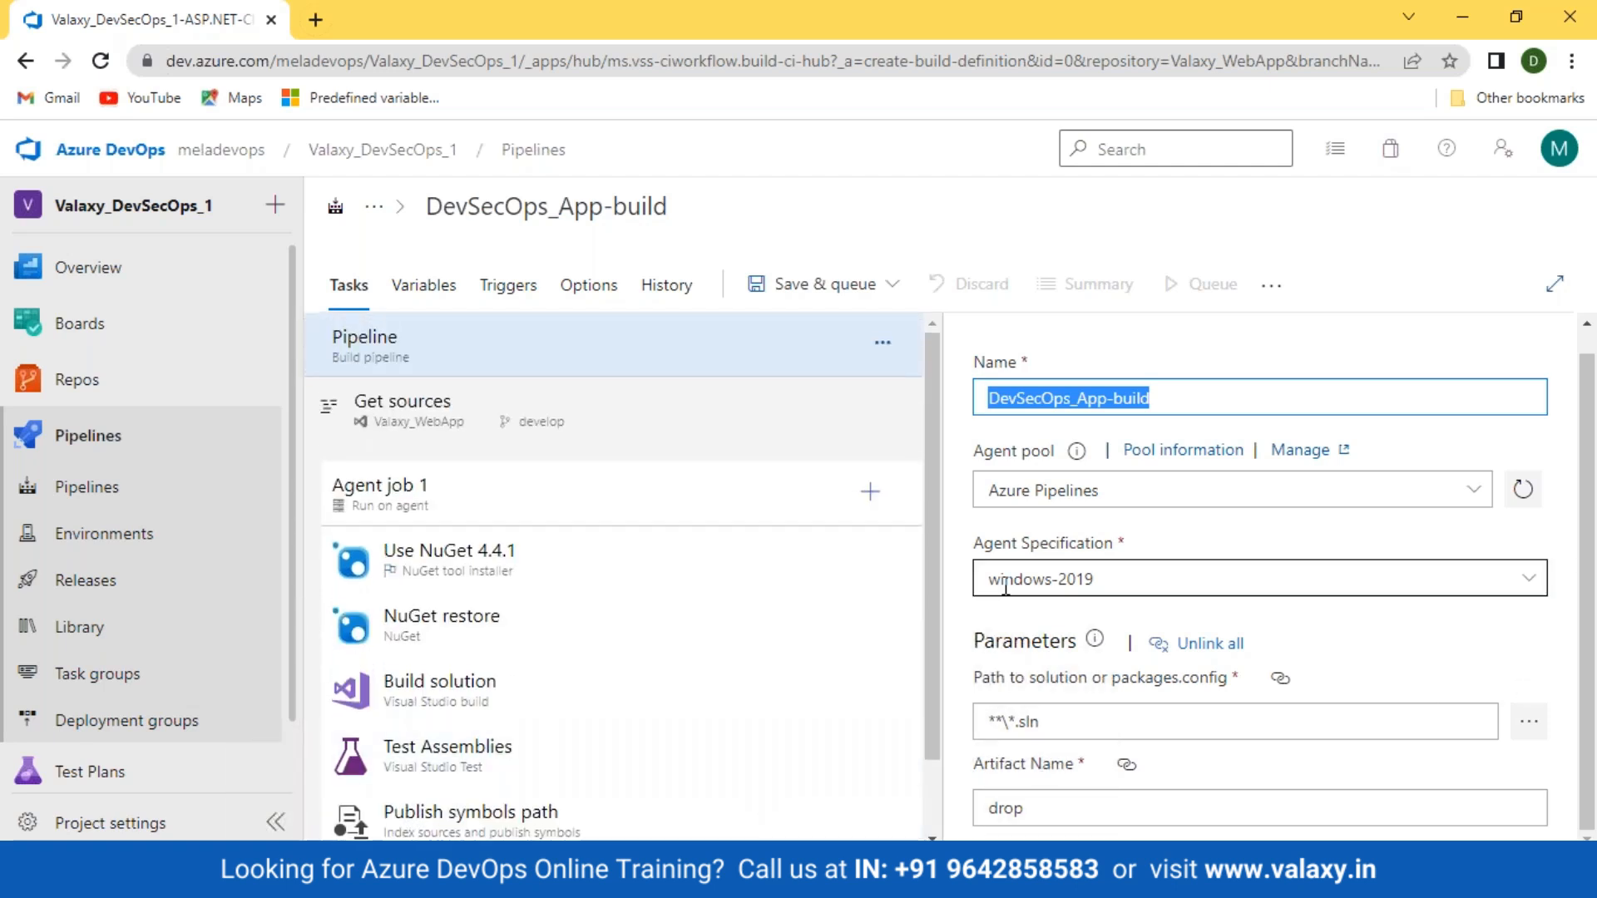
Review the pipeline's agent specification and the path to solution or packages.config parameter.
click(1081, 579)
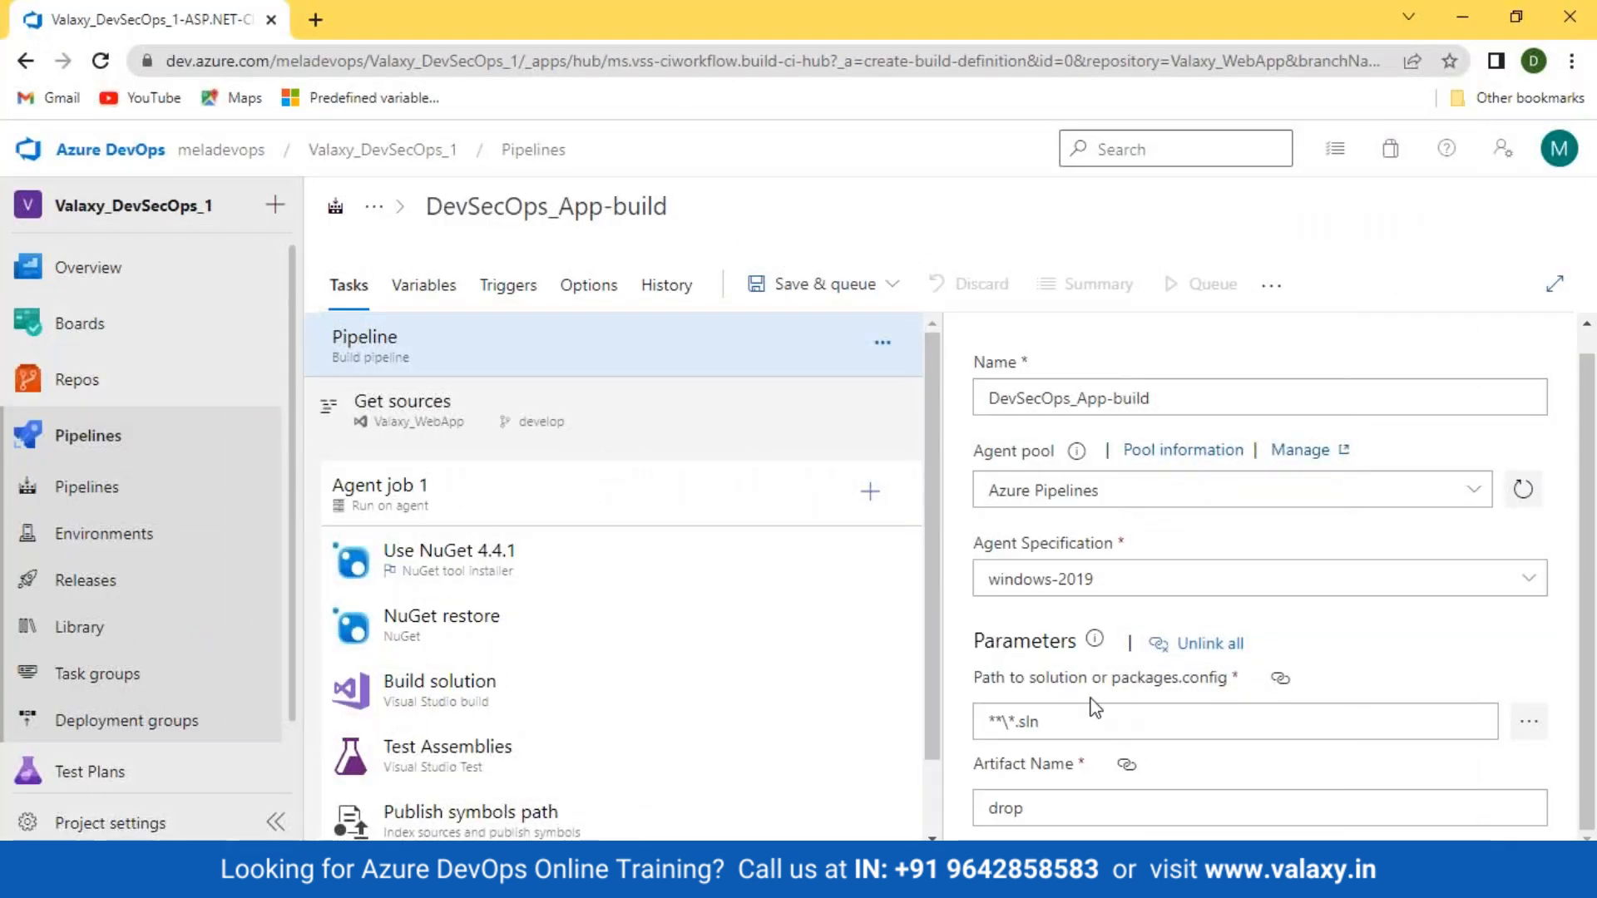
drag(967, 687, 1154, 689)
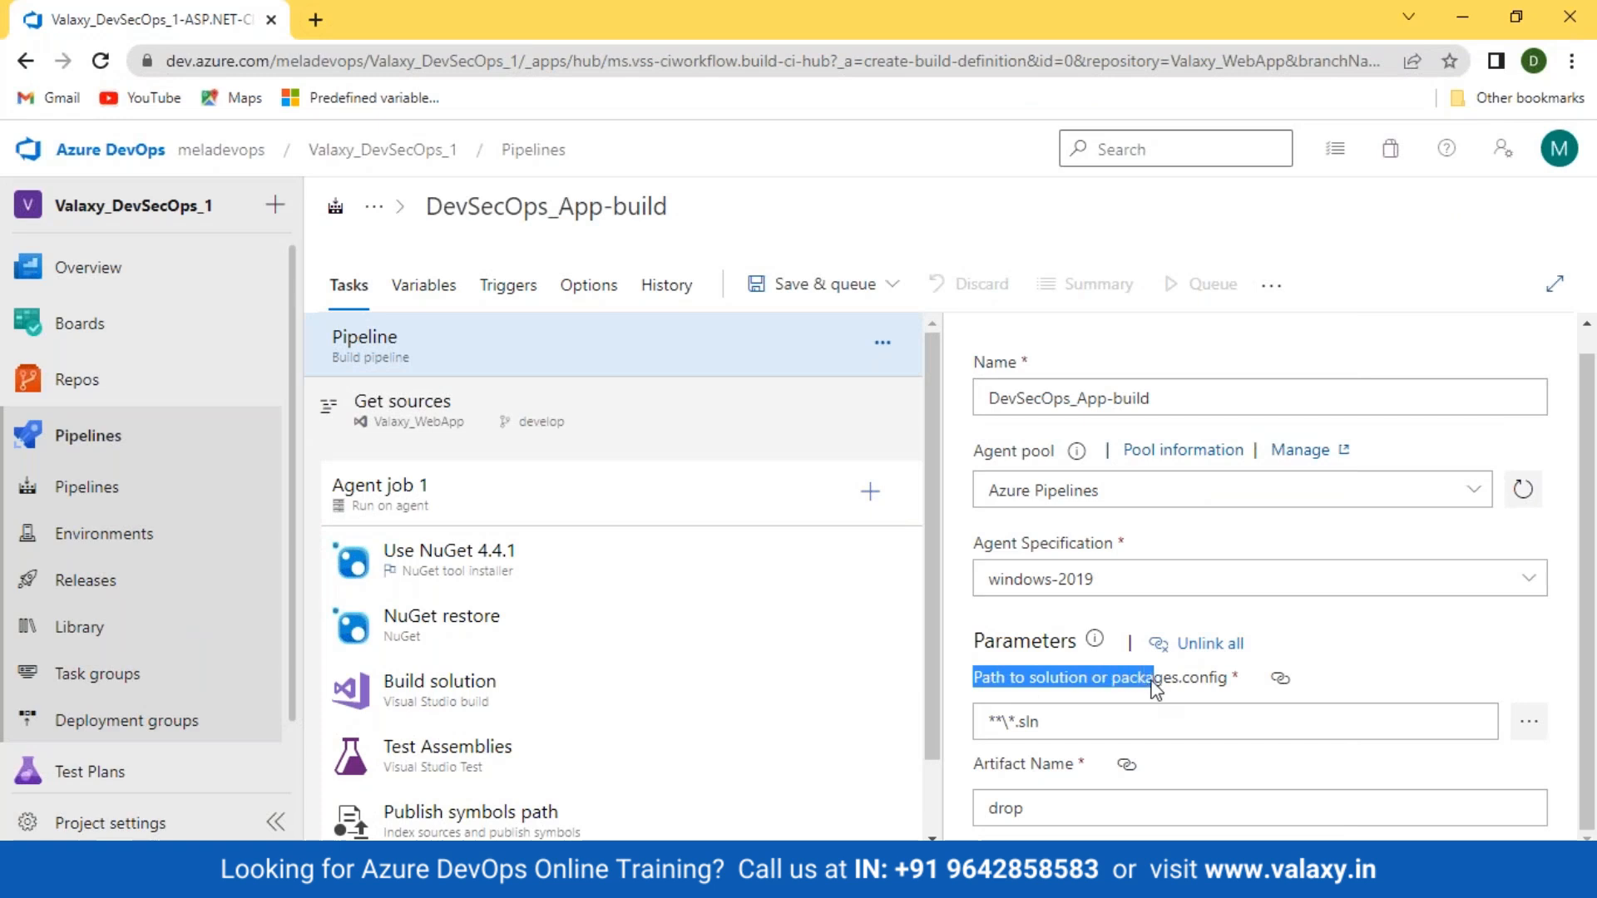
click(993, 720)
drag(989, 720, 1107, 718)
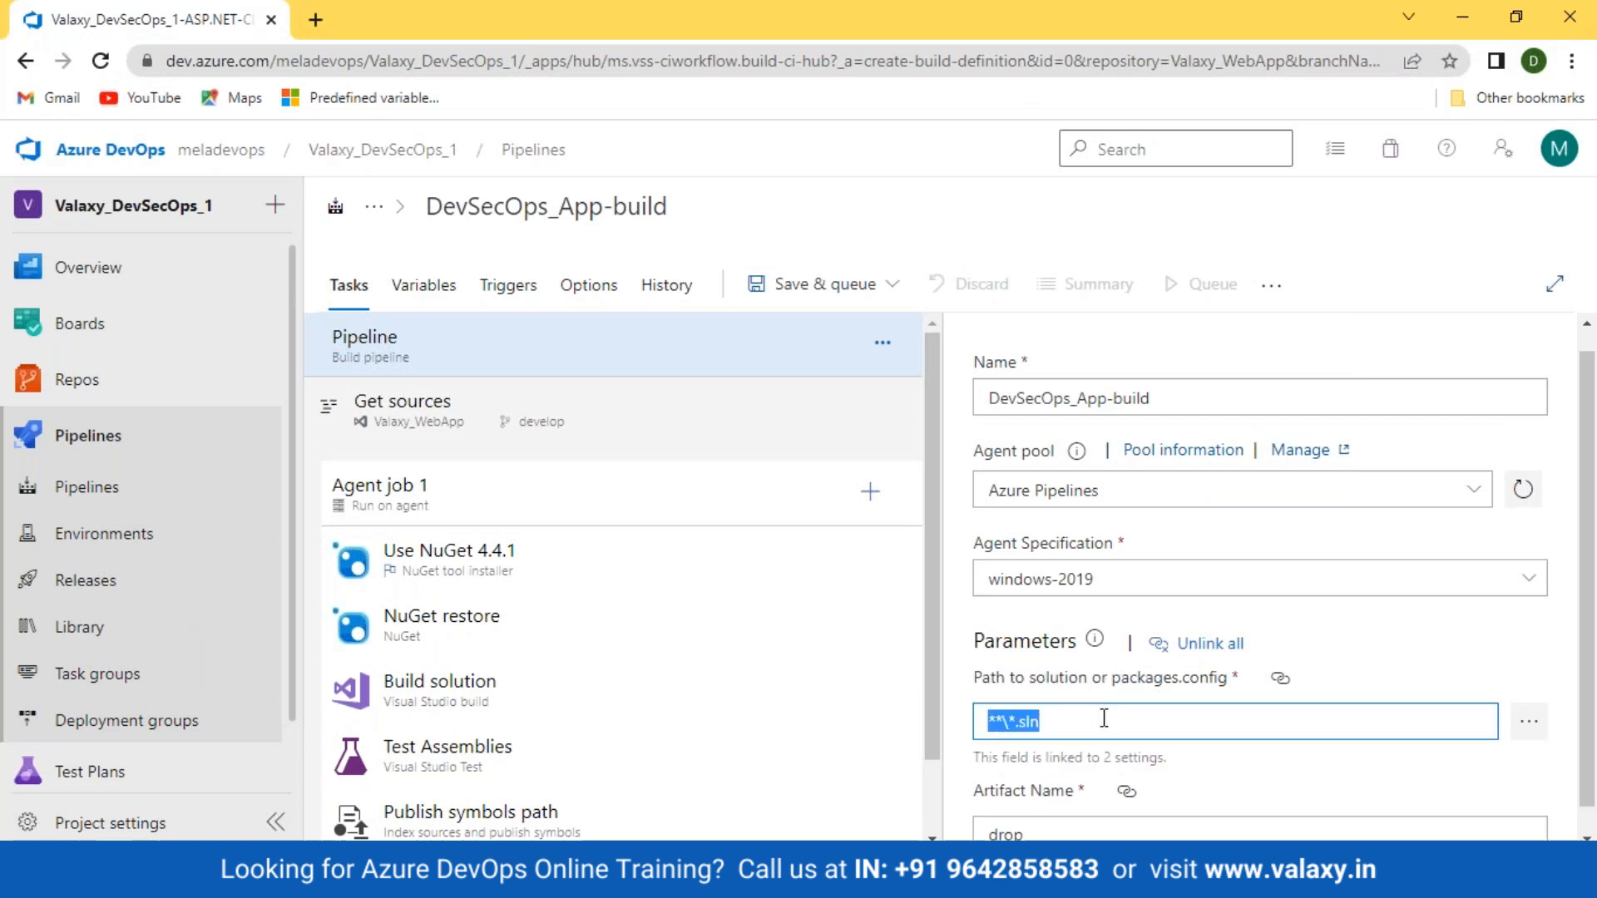
scroll(1114, 705, down, 1)
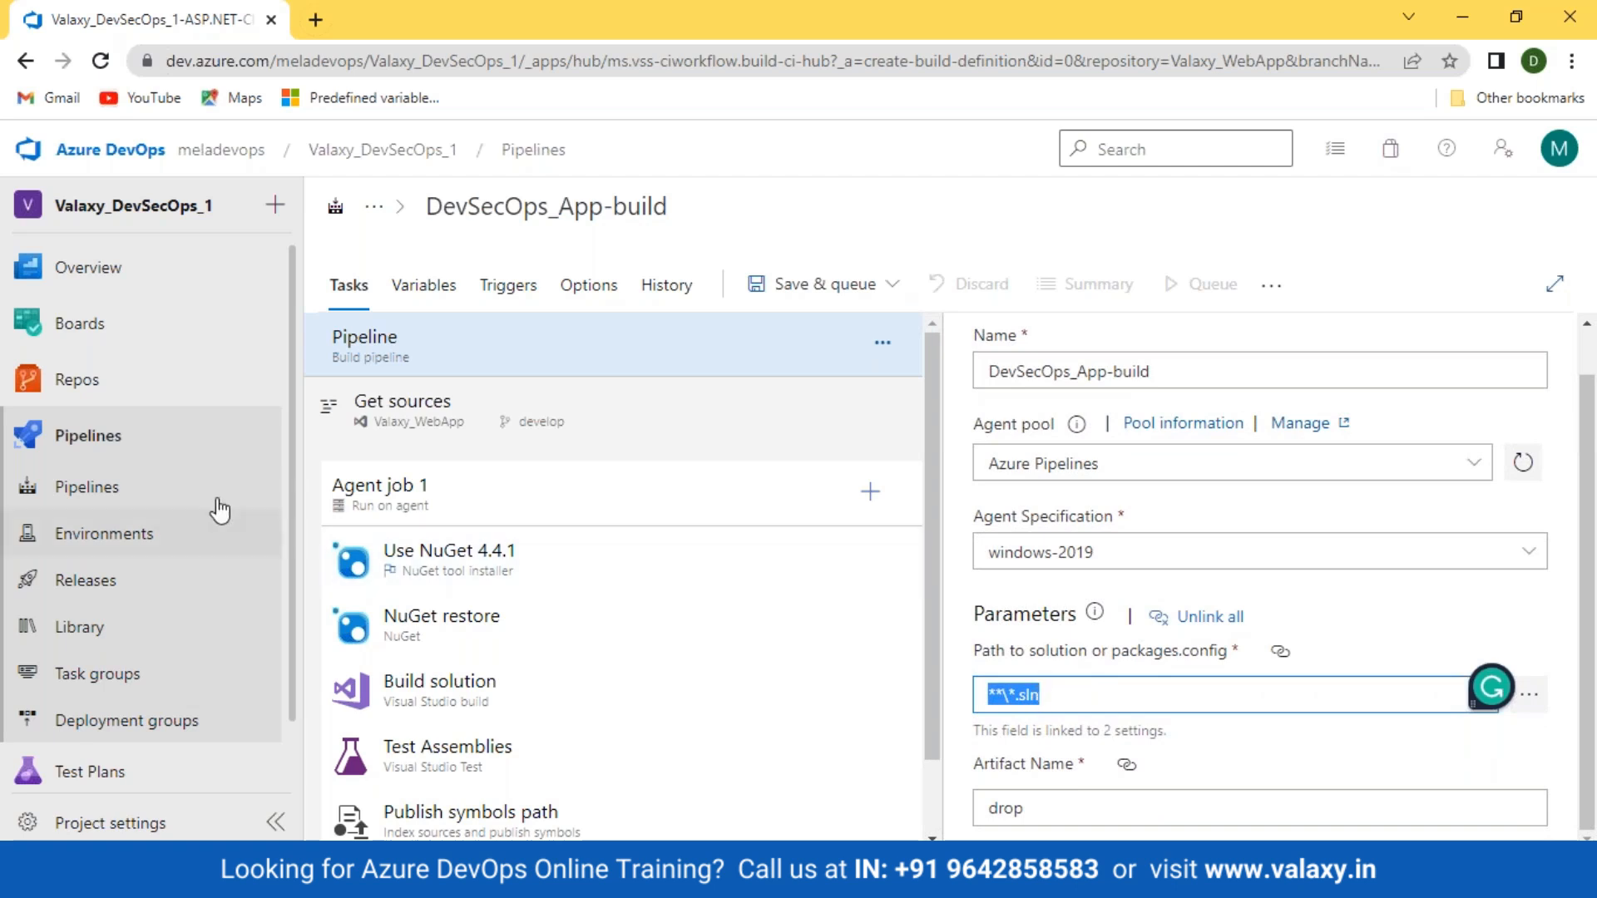
Open the project's Repos in a separate browser tab and look for the solution file in the valaxy_devsecops_app folder.
click(83, 388)
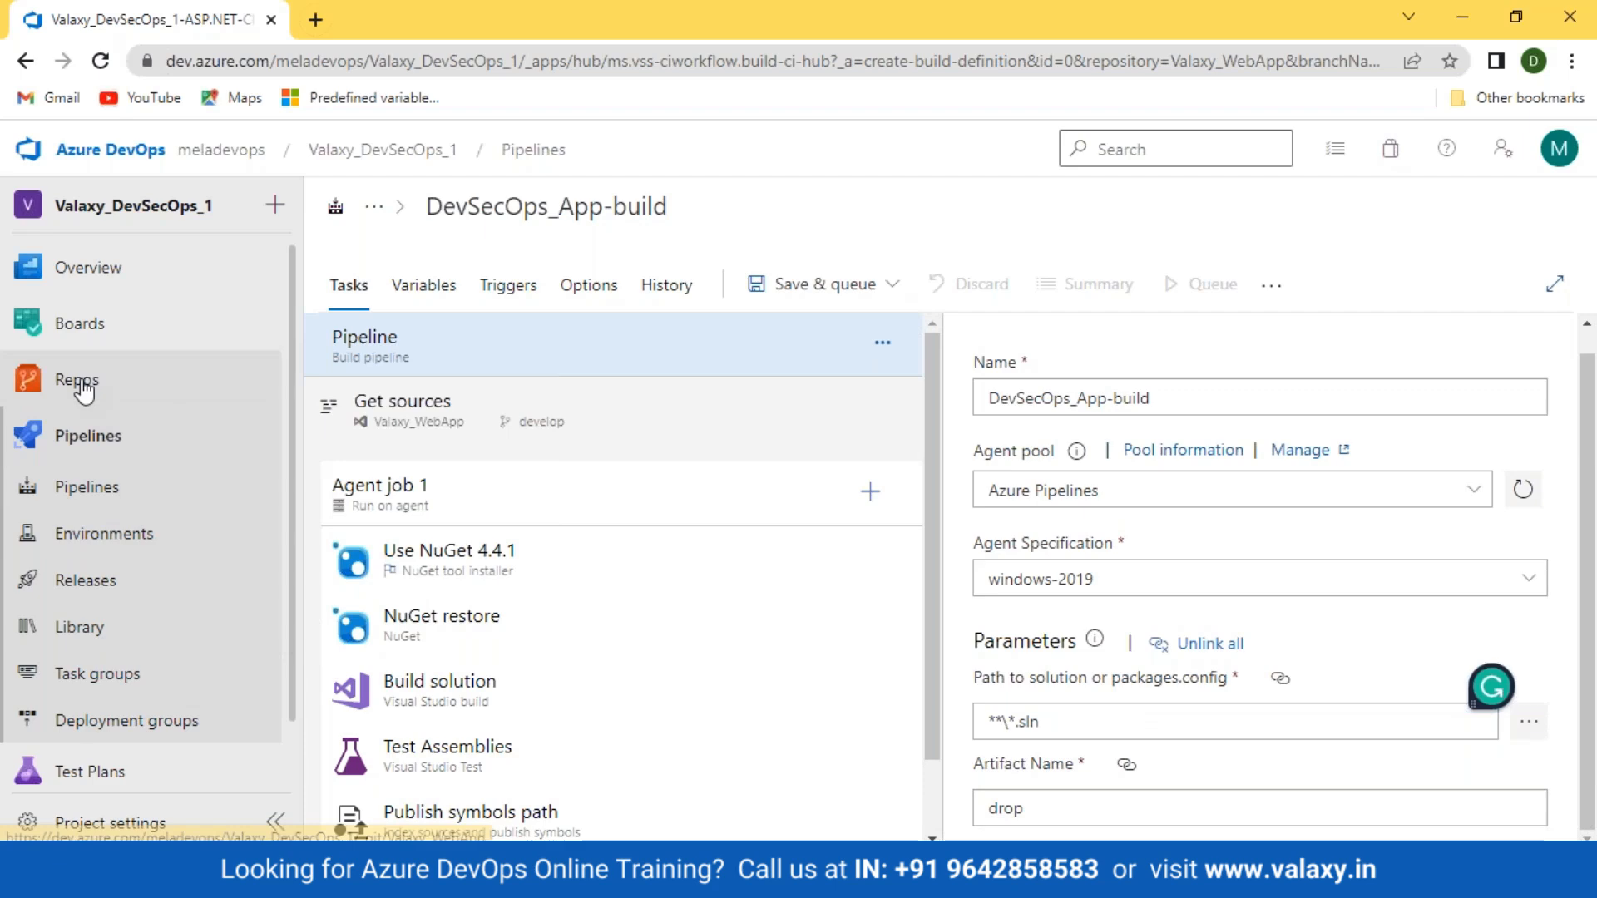
right_click(83, 389)
click(124, 401)
click(363, 19)
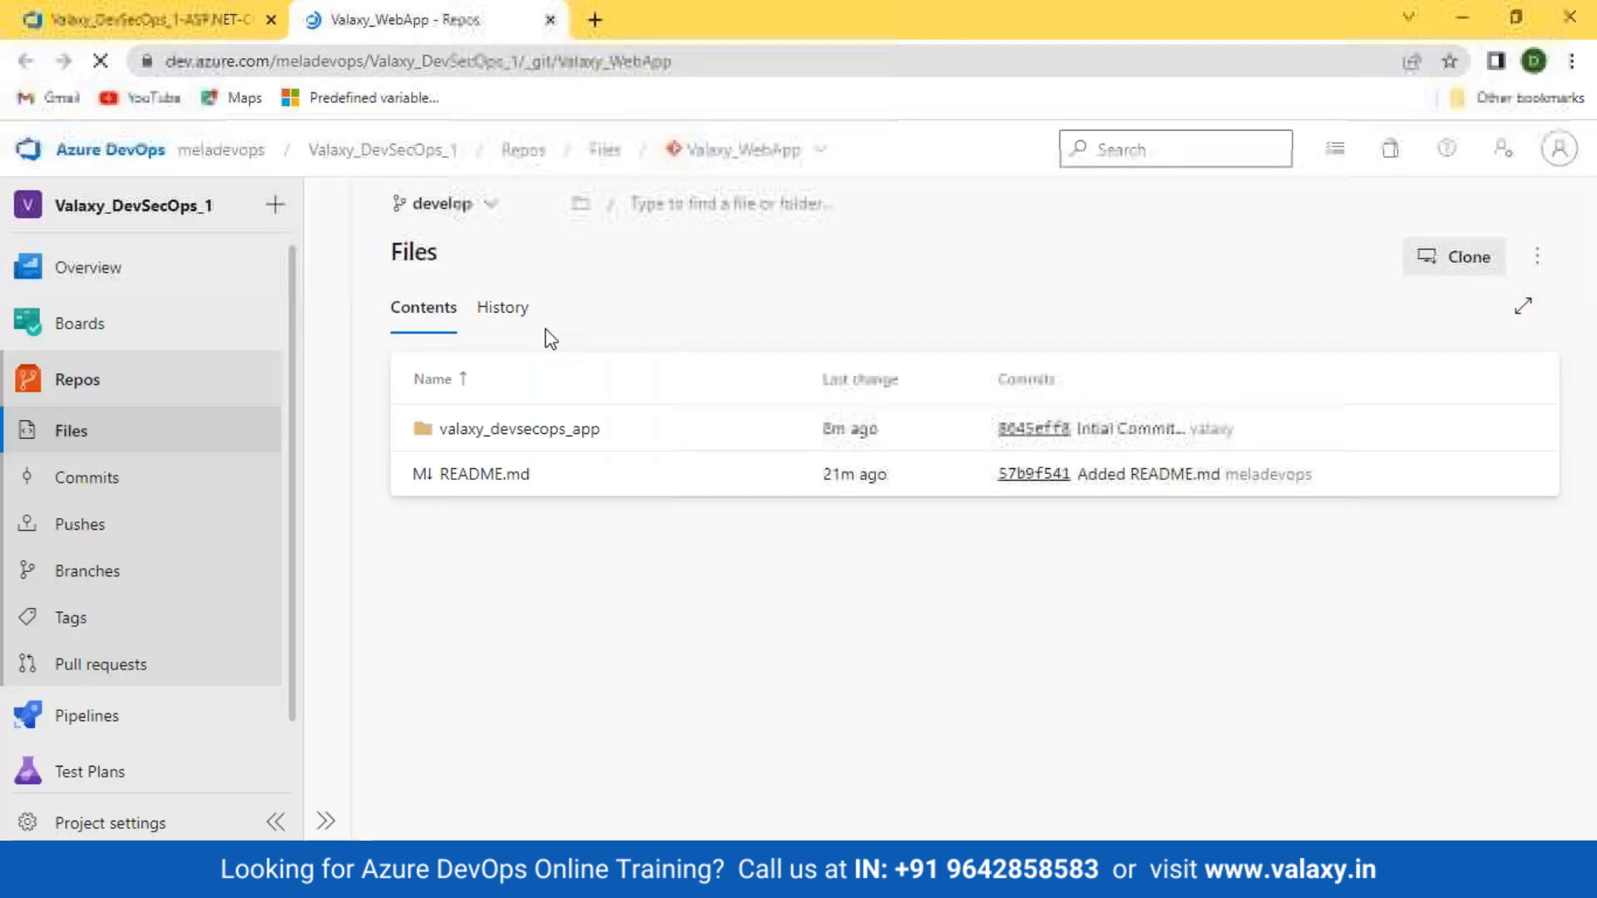
click(519, 429)
scroll(784, 698, down, 2)
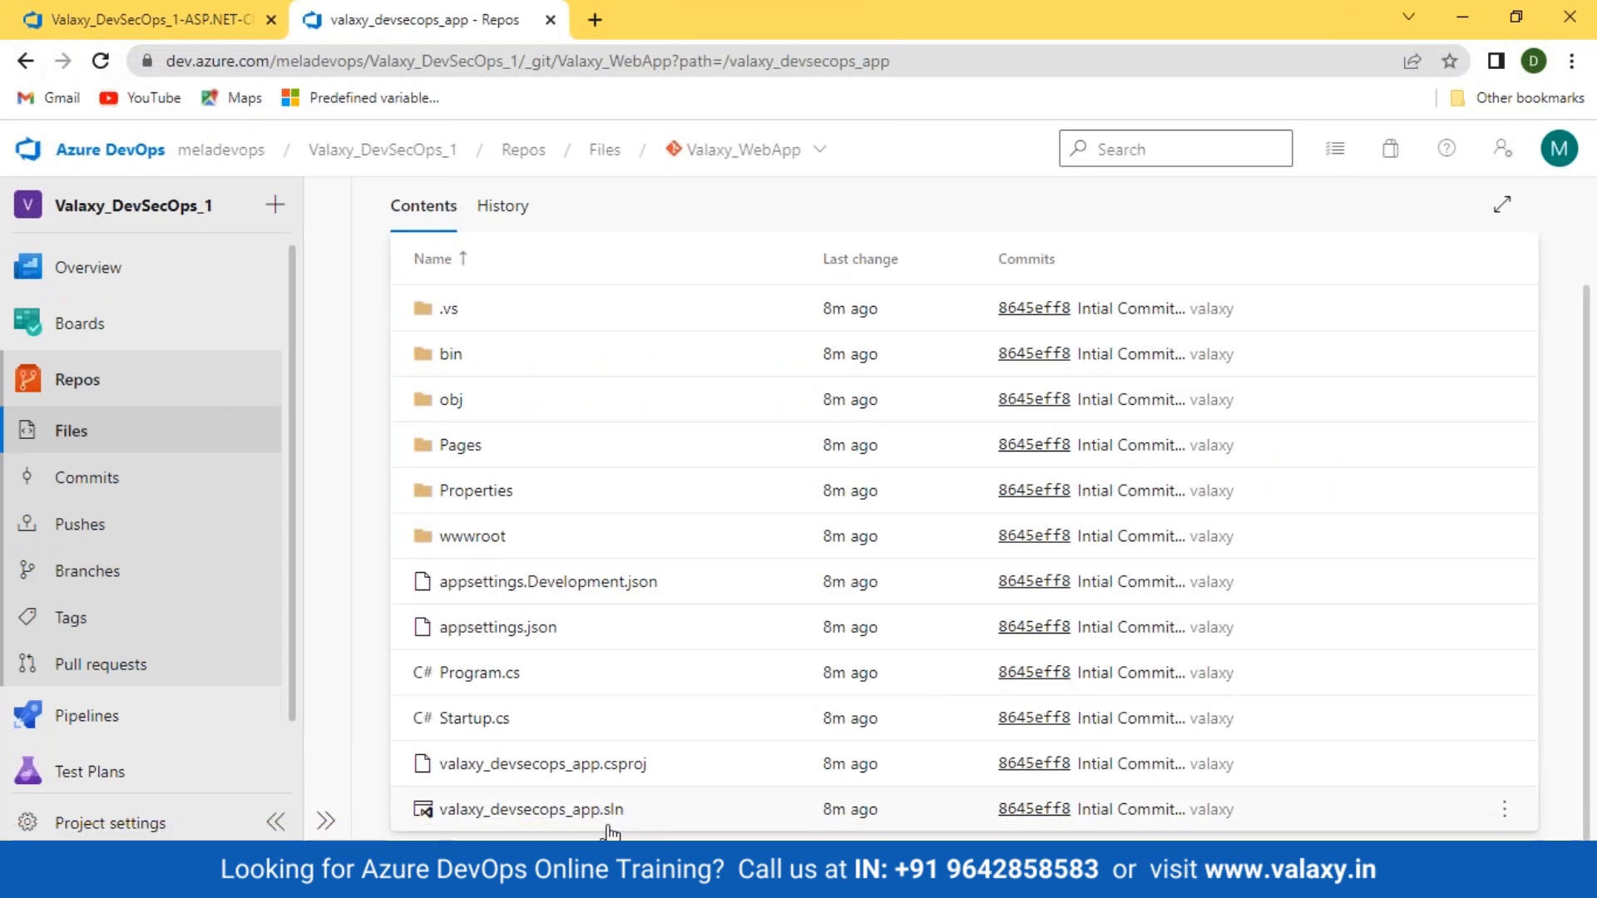
Copy the pipeline's solution path pattern **\*.sln into the new 1 note in Notepad++, closing the Work_Item_Reference.txt file there.
click(50, 20)
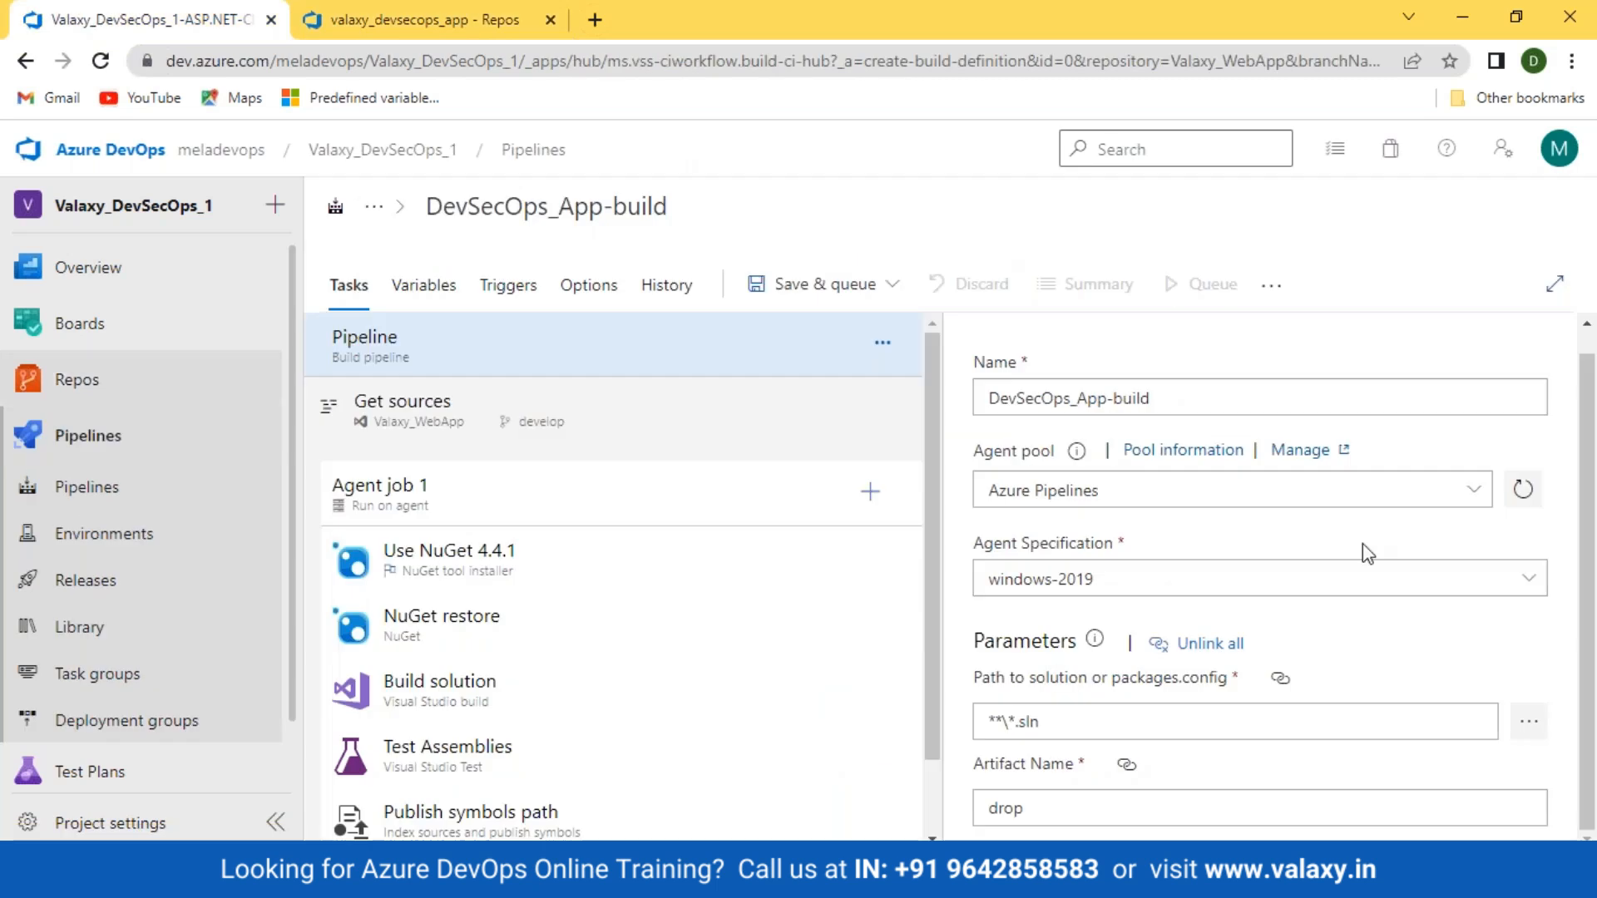
drag(1080, 723, 913, 712)
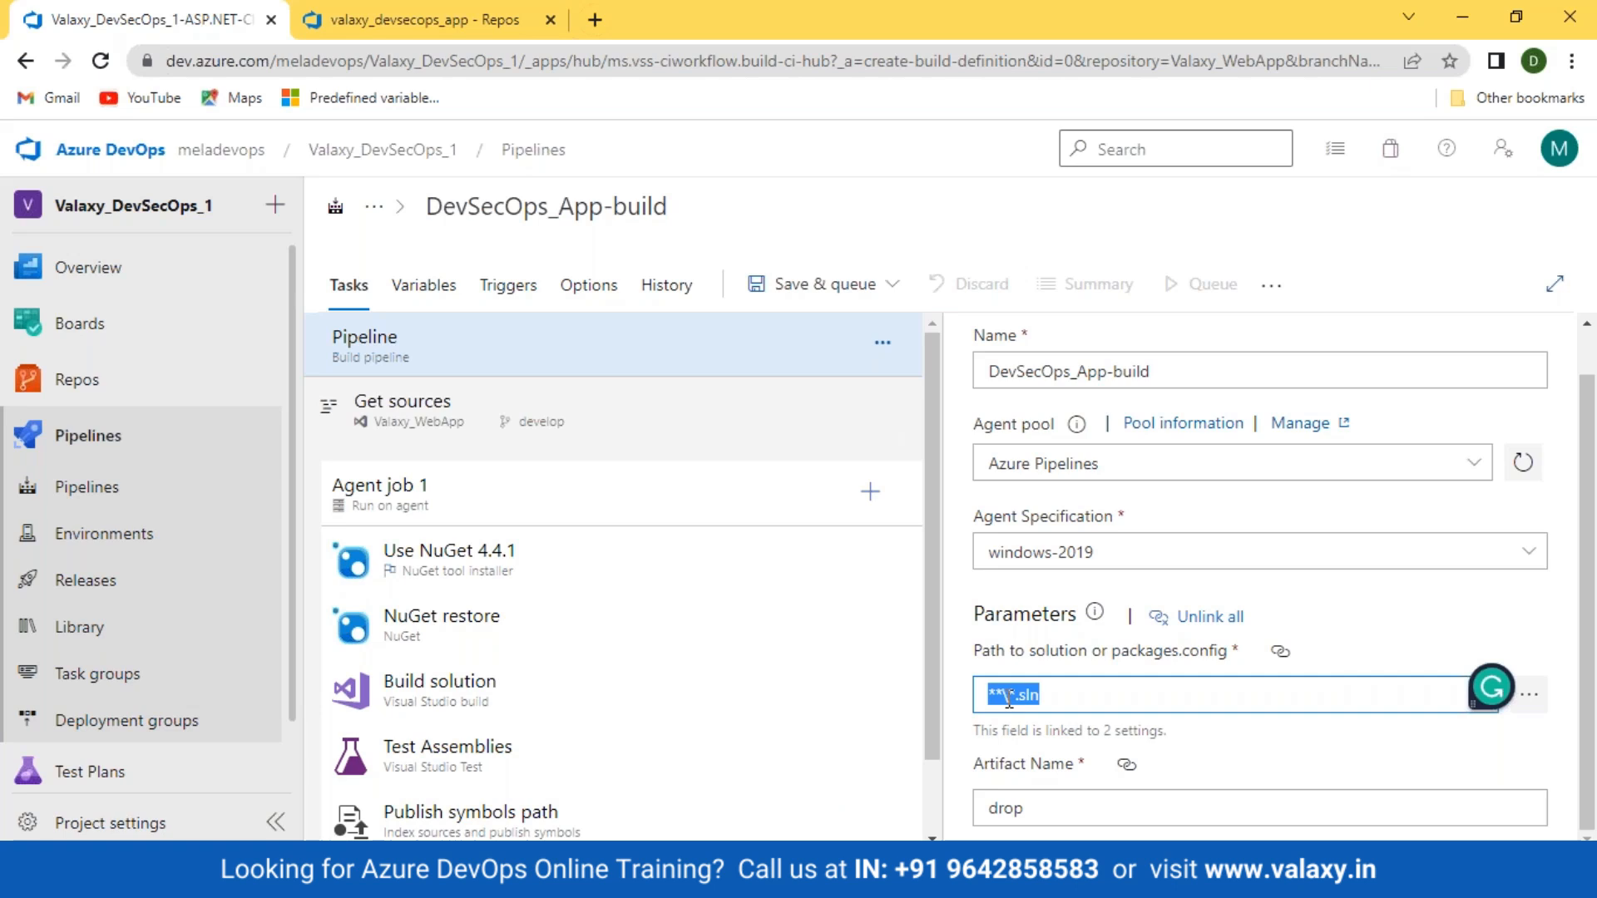
key(super)
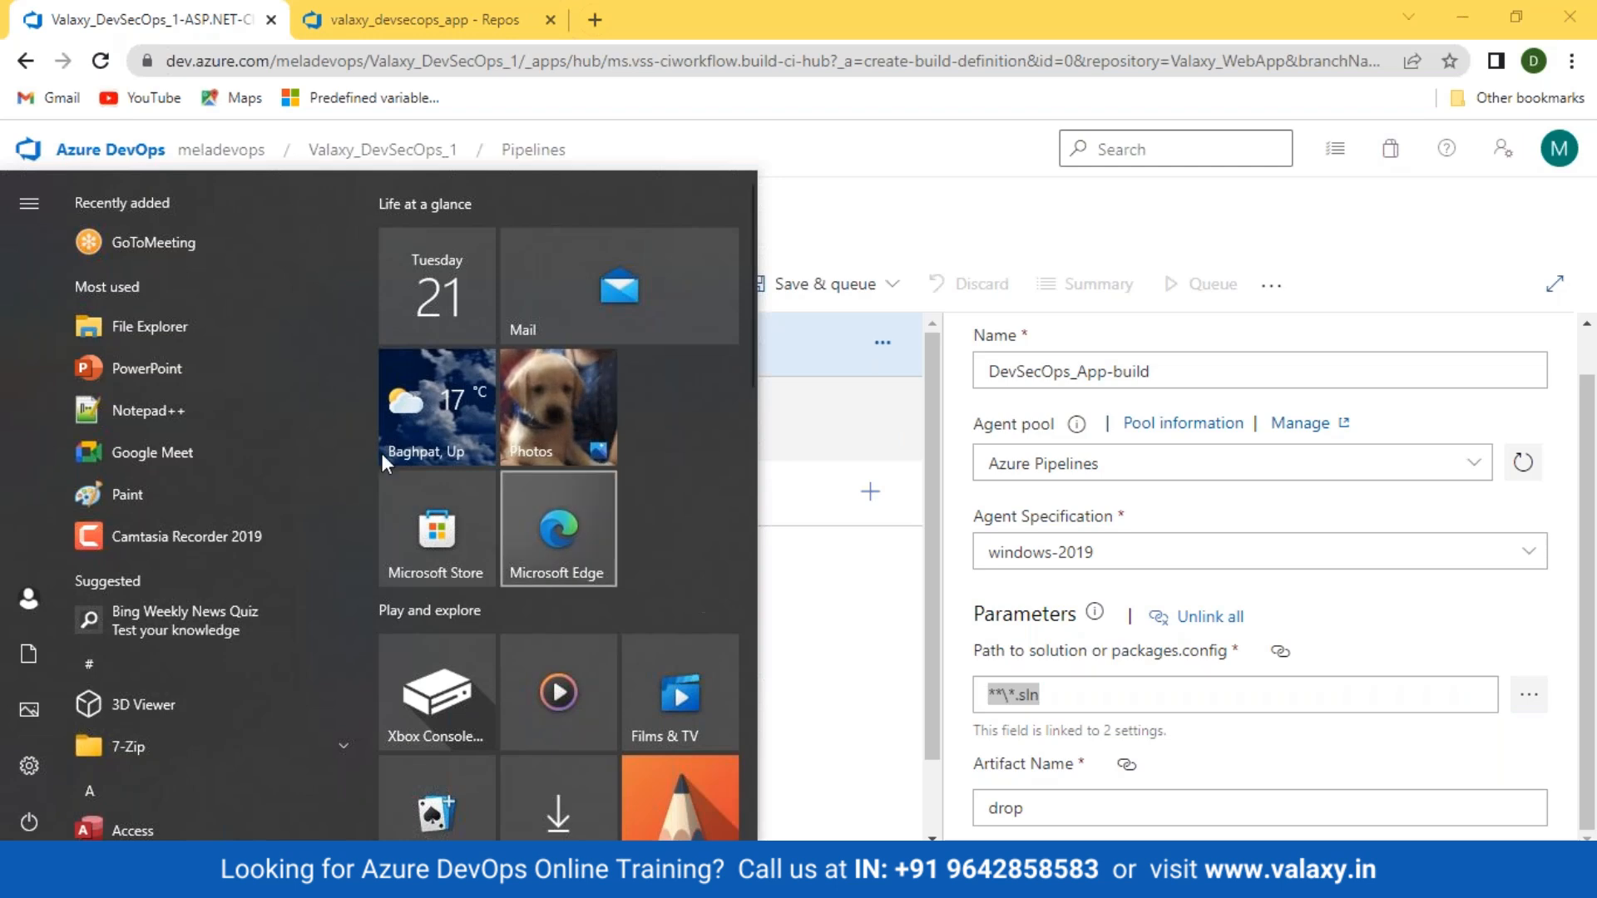
click(143, 421)
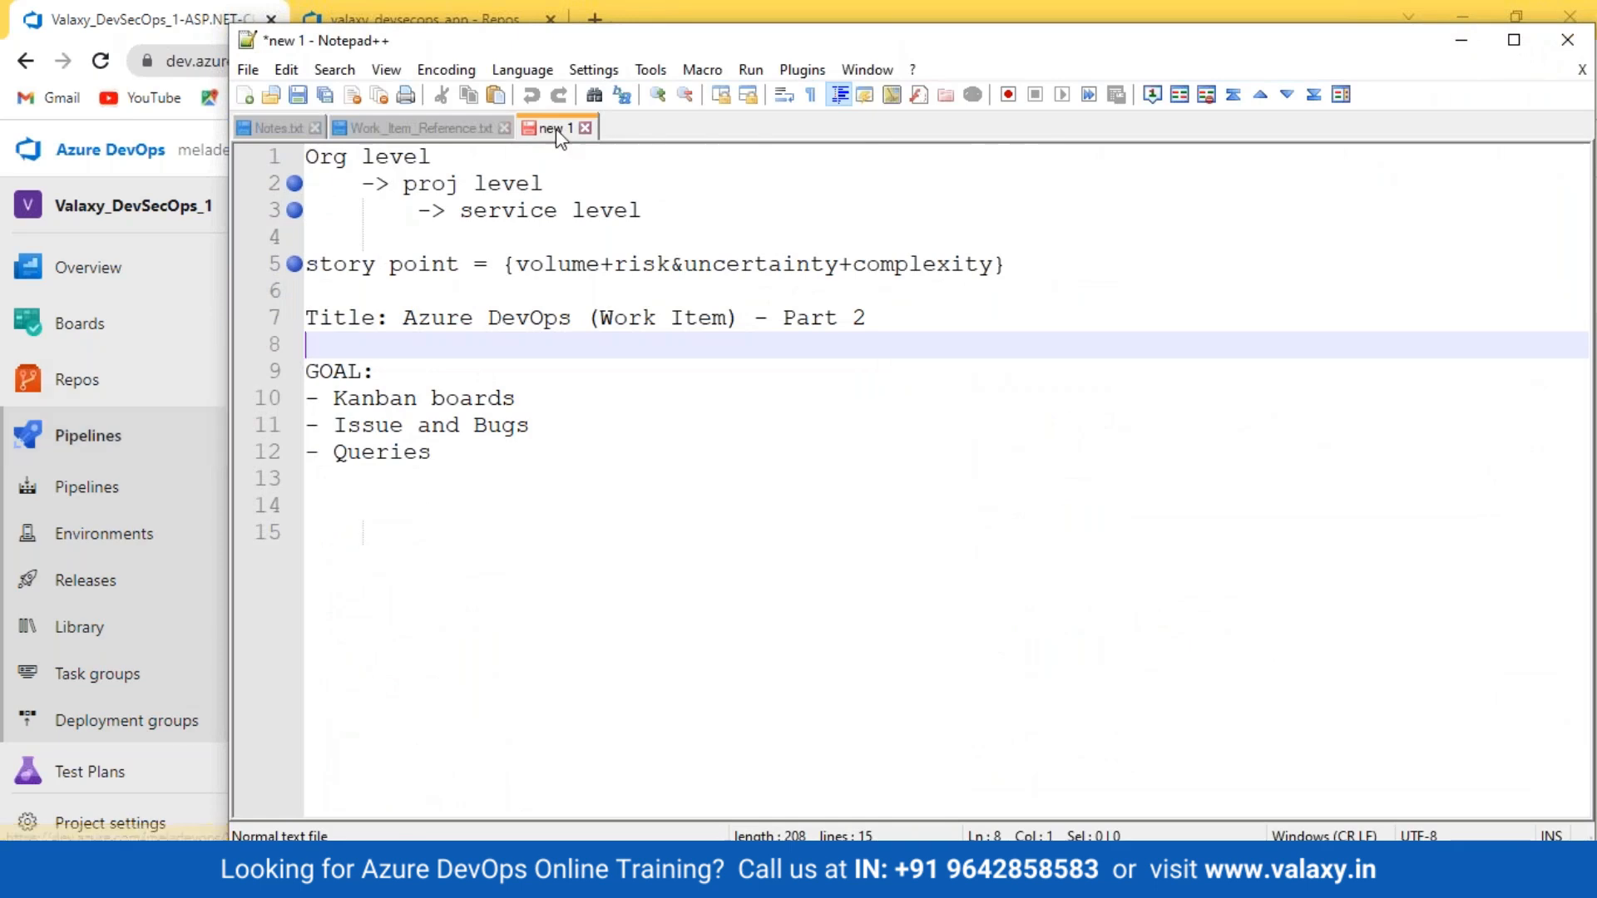
click(504, 129)
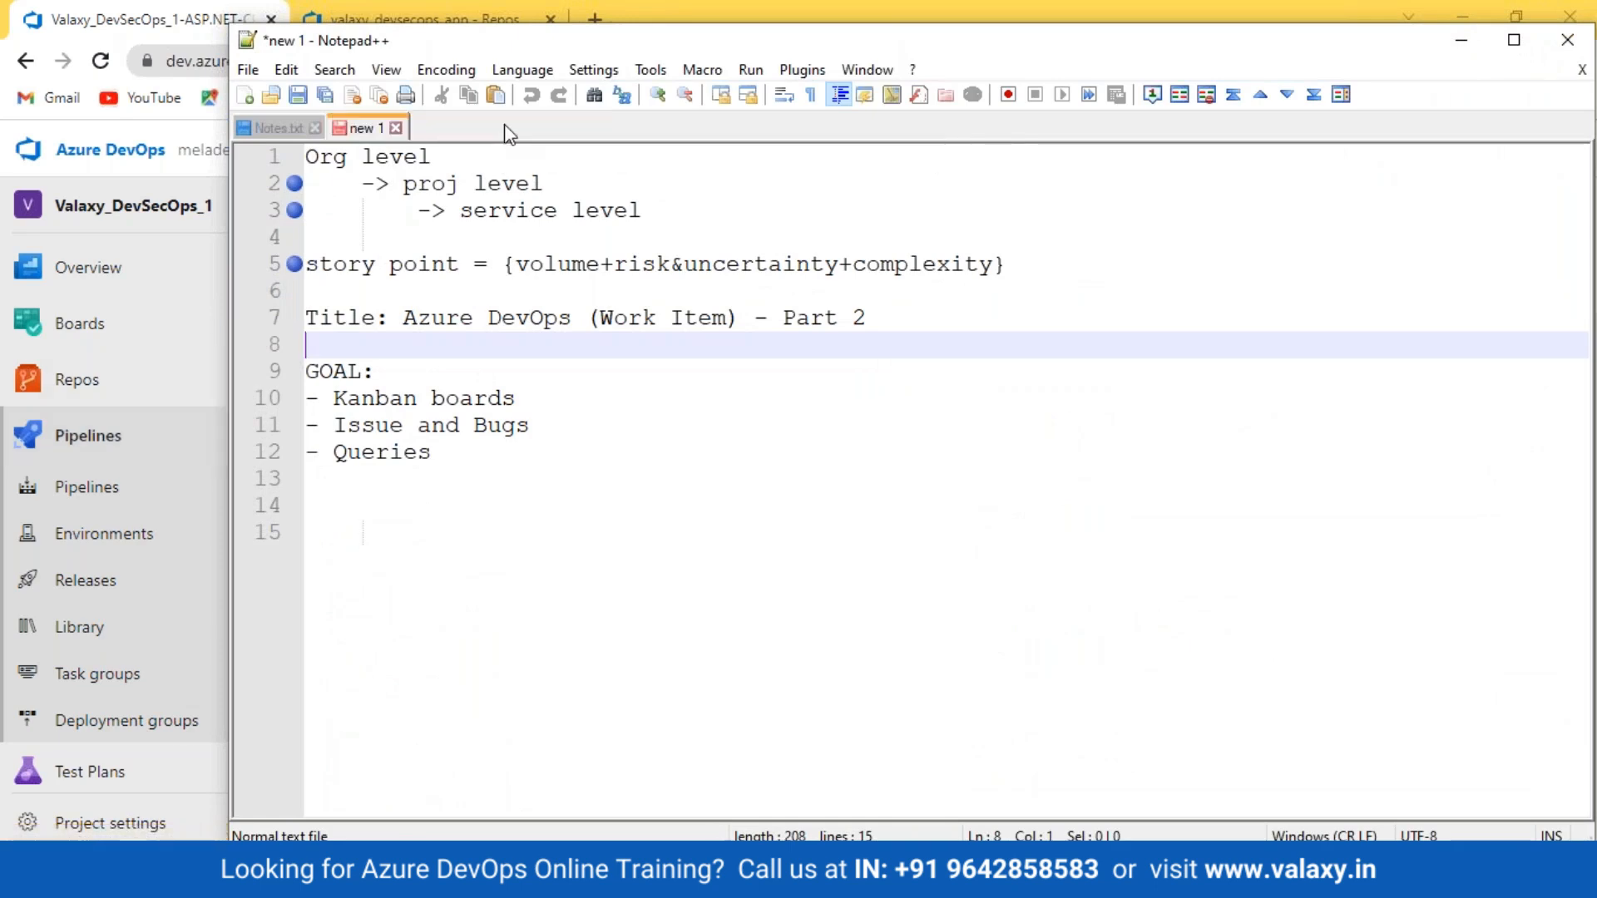
click(350, 513)
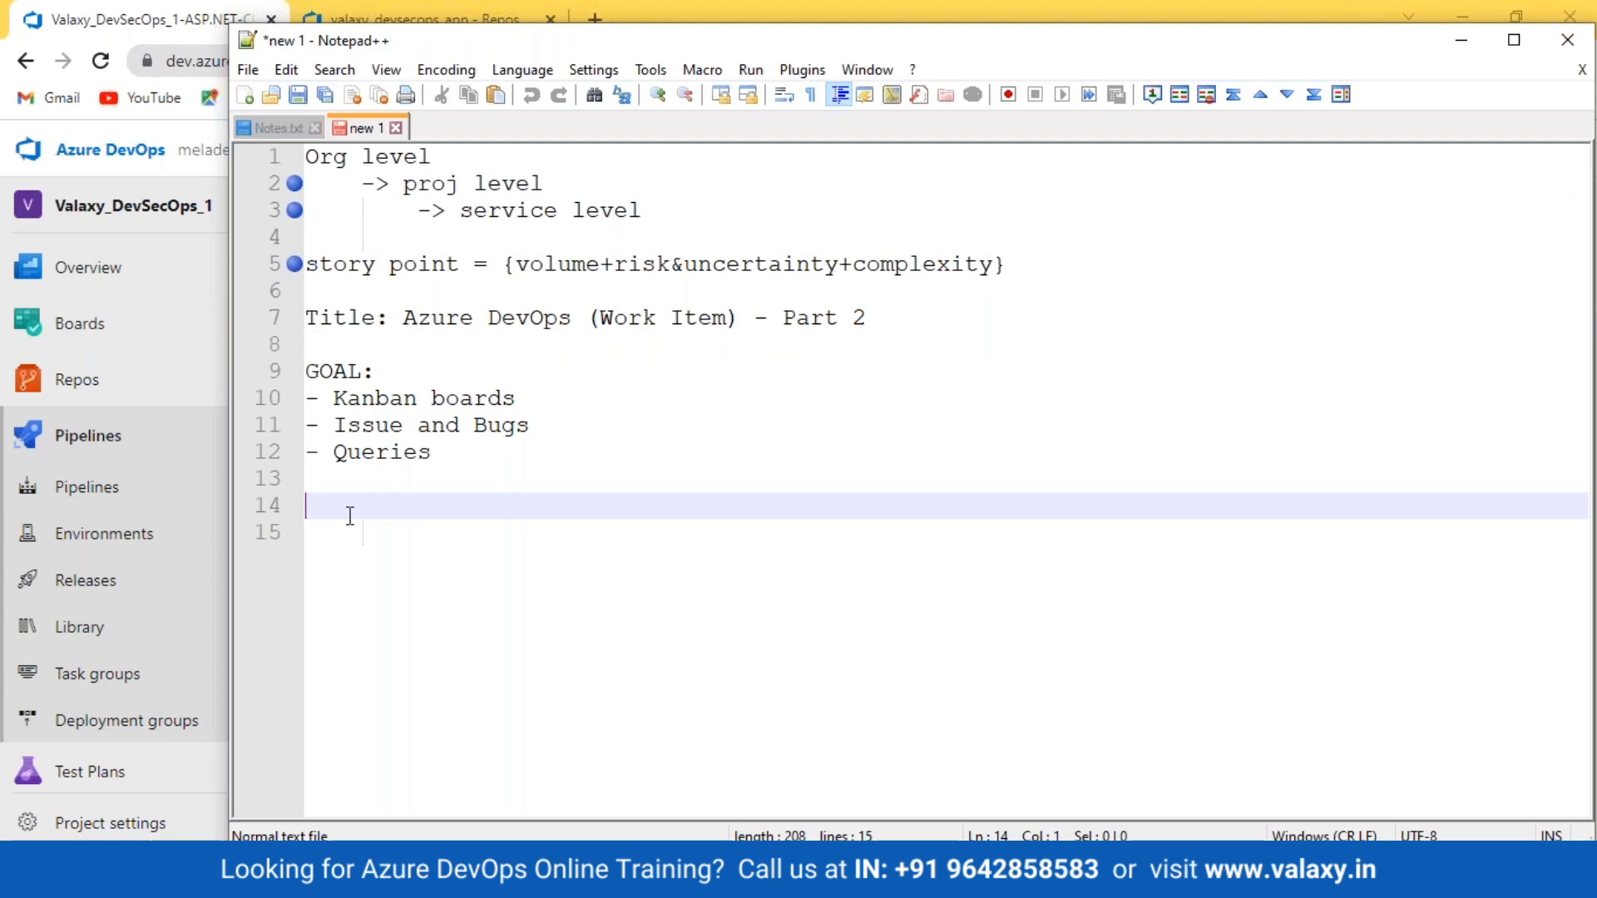
text(**\*.sln)
key(Return)
key(Return)
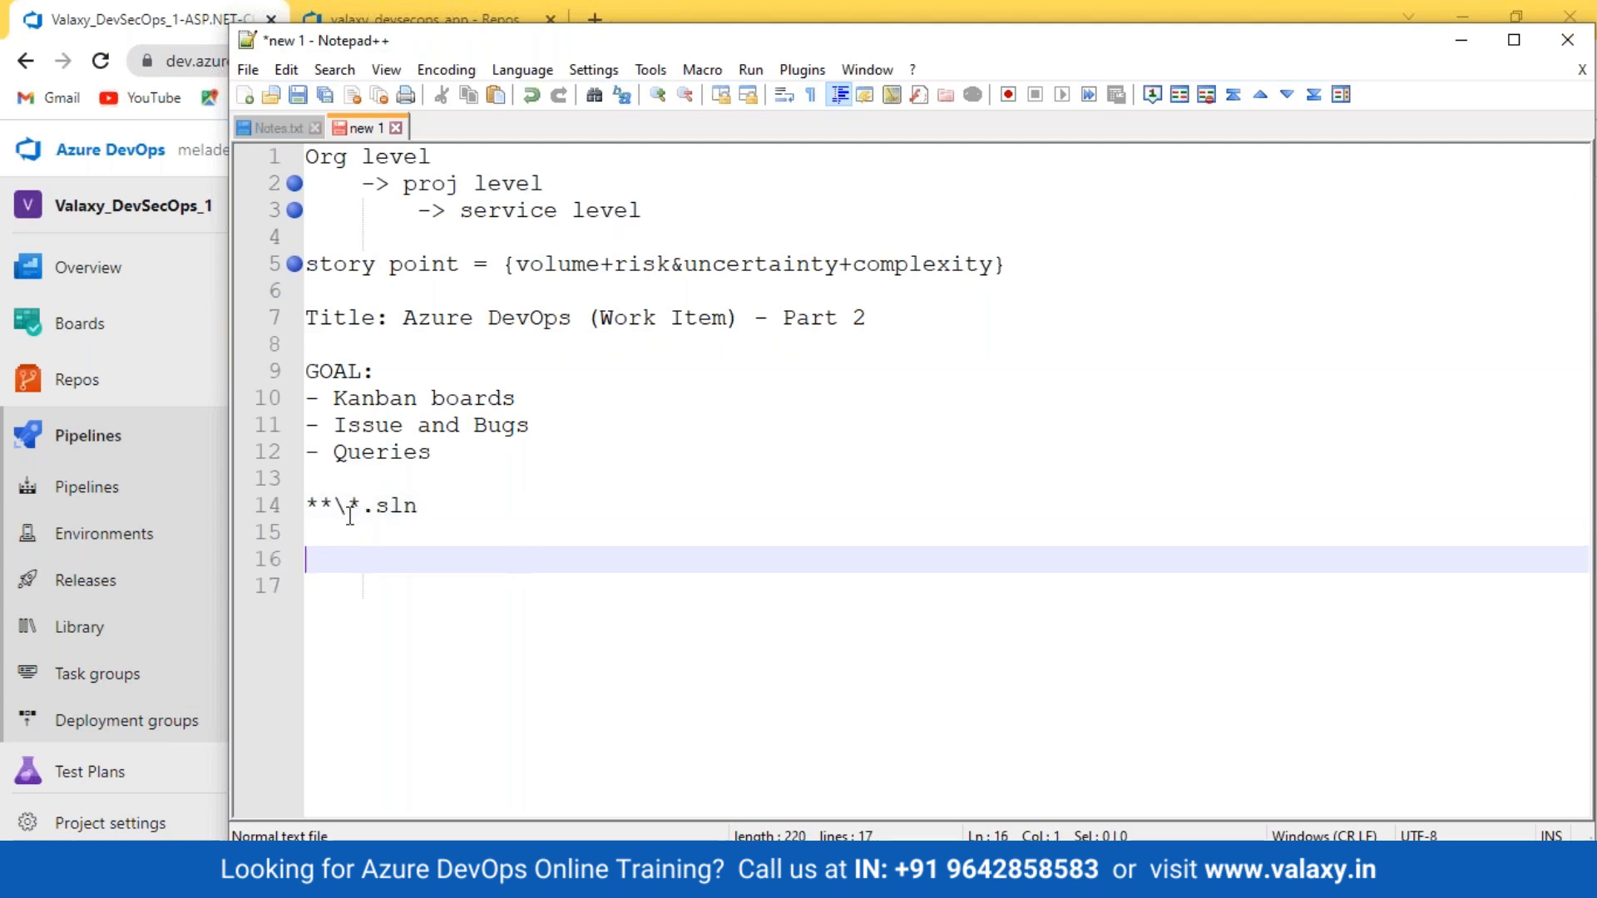
Break the pattern down in the note by adding a ** line and a bookmarked line reading "*.sln -- WildCard".
text(**)
key(Return)
key(Return)
key(Return)
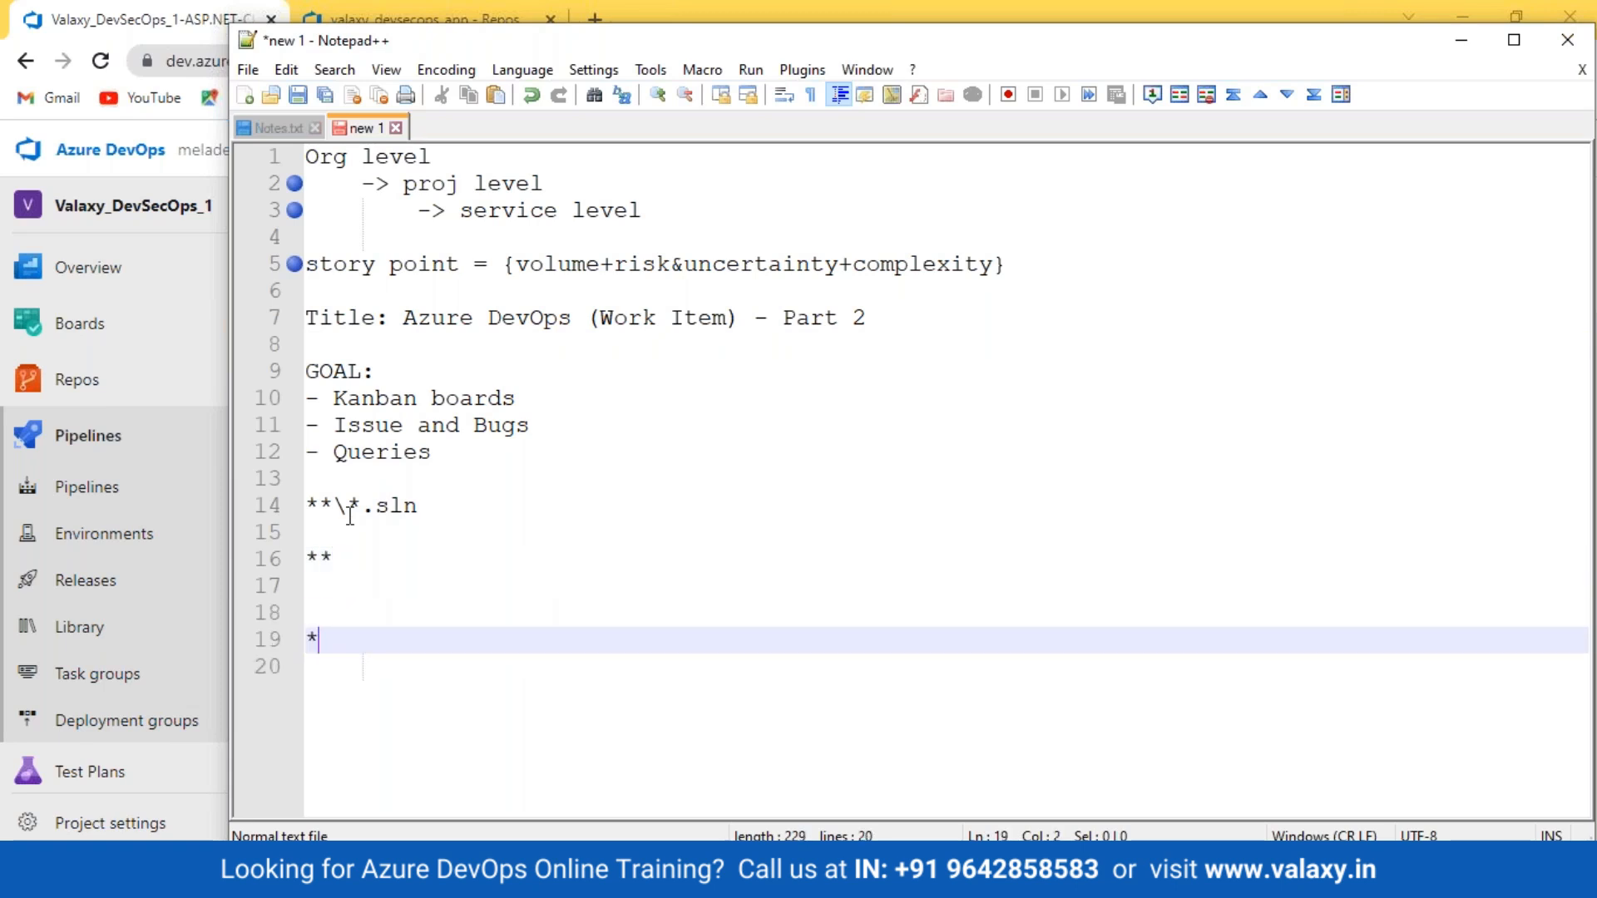
text(*.sln)
key(Escape)
key(ctrl+F2)
text(-- Wi)
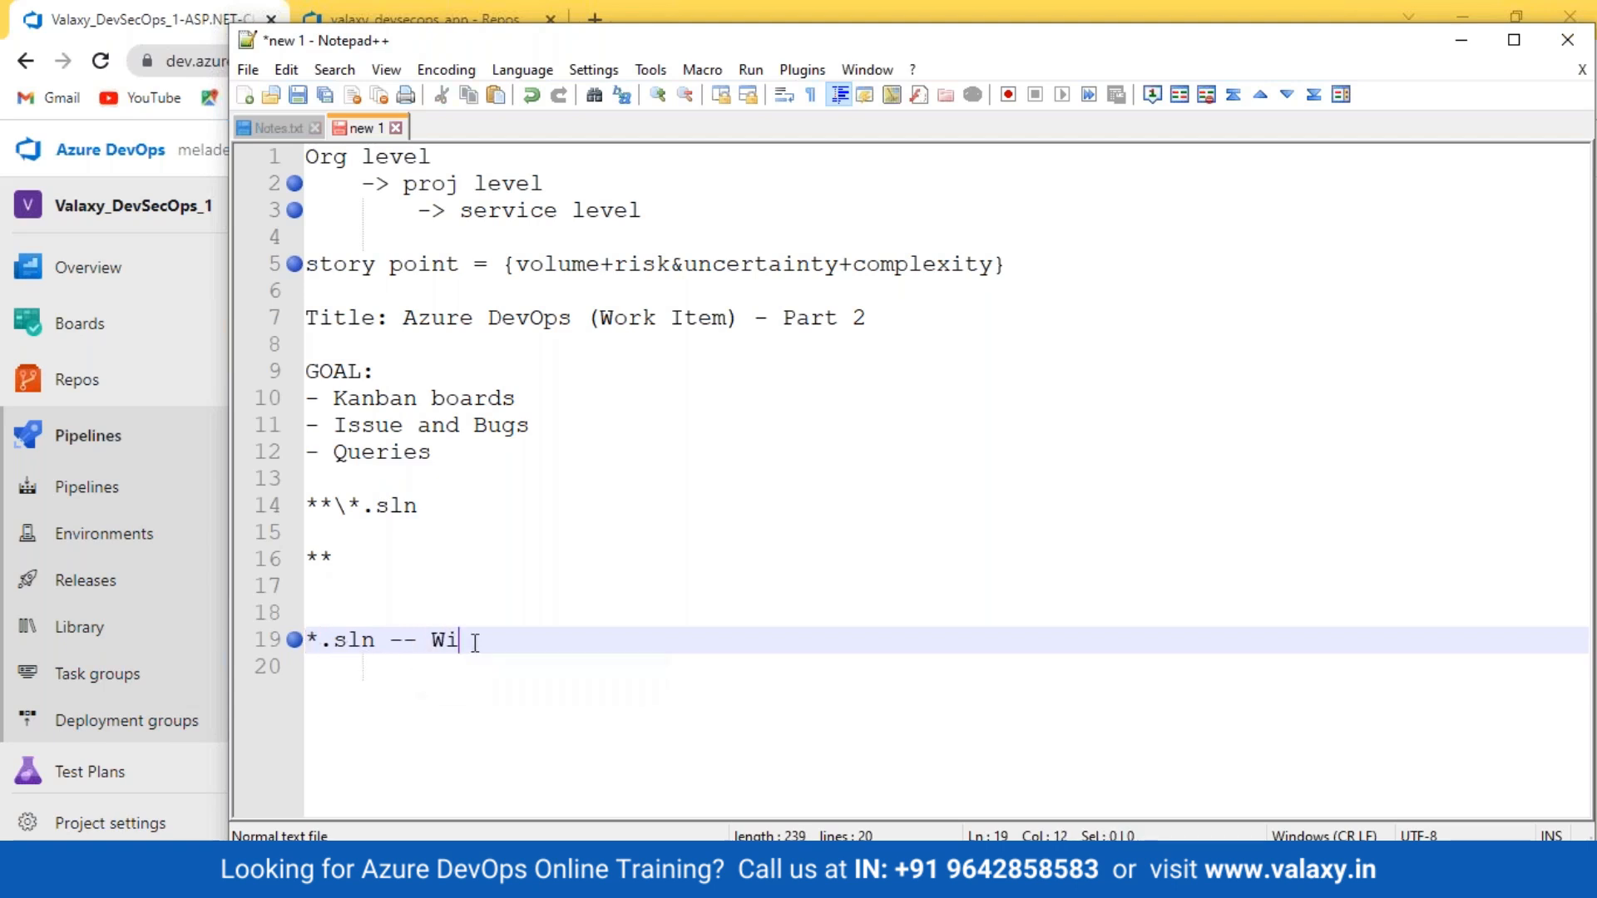
text(ldCard)
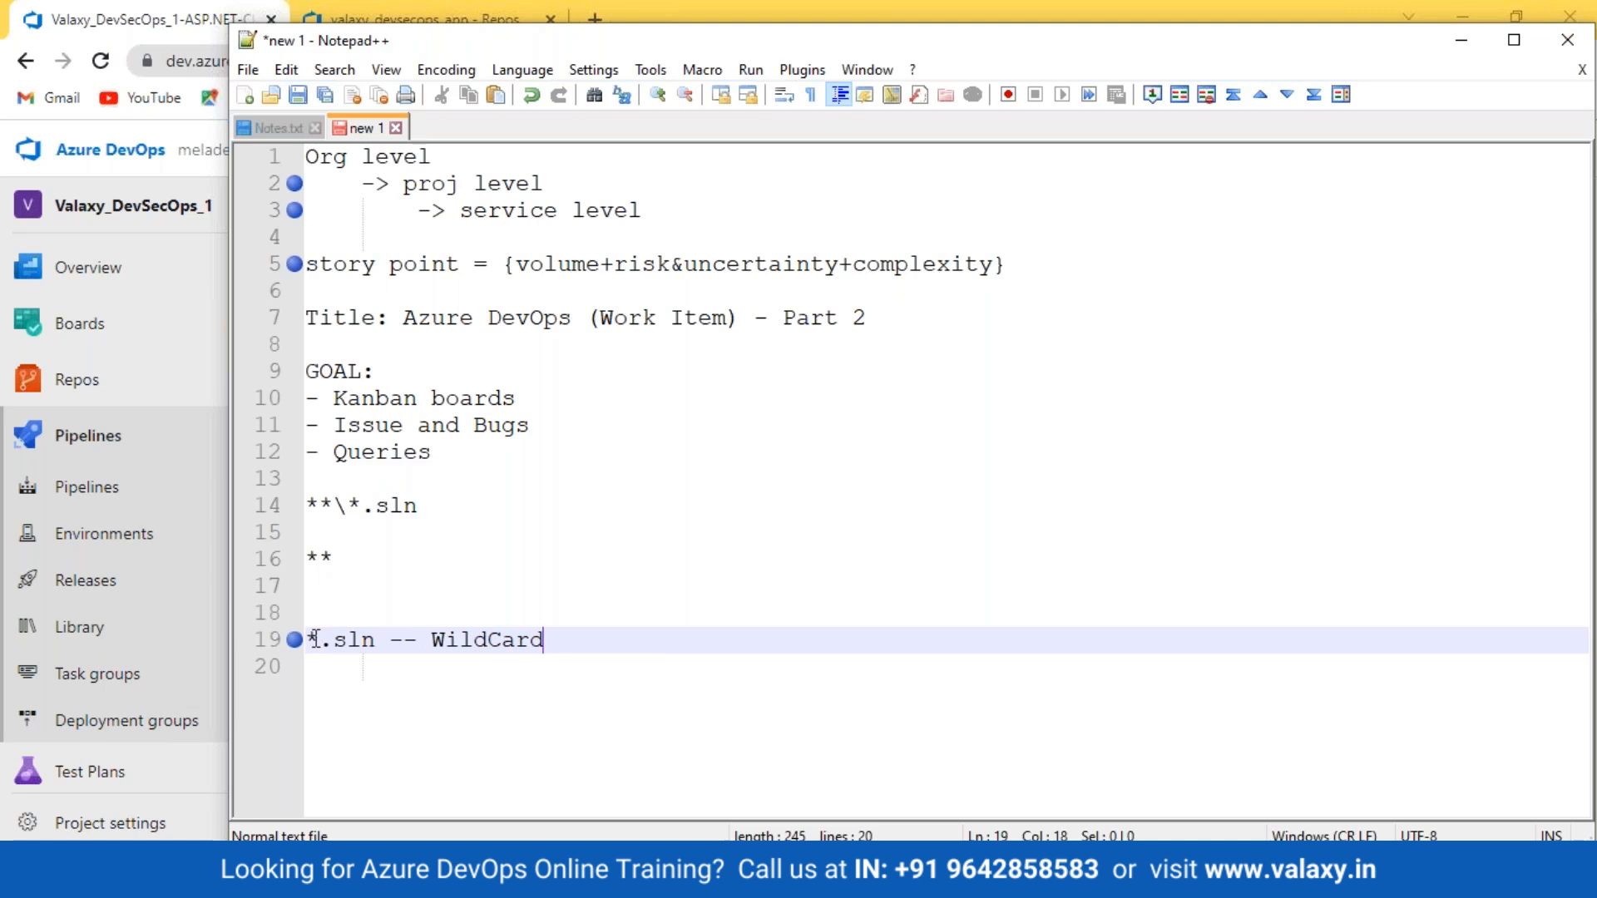
Extend the WildCard line of the note with the example "-- abc.sln/xyz.sln".
drag(315, 638, 383, 649)
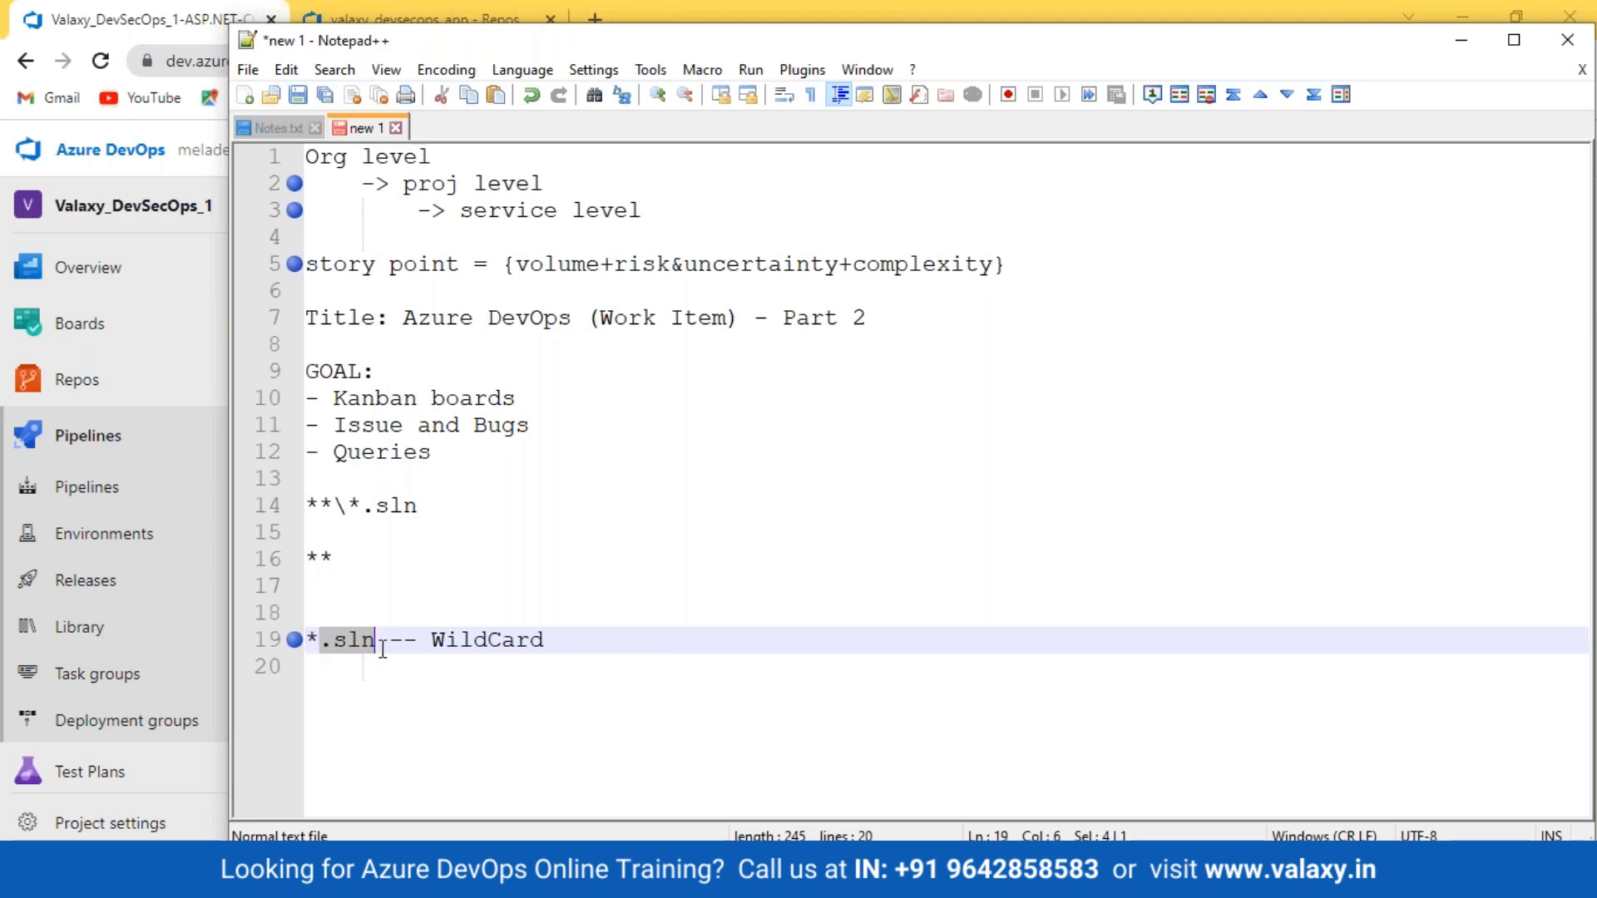
click(685, 636)
text(-)
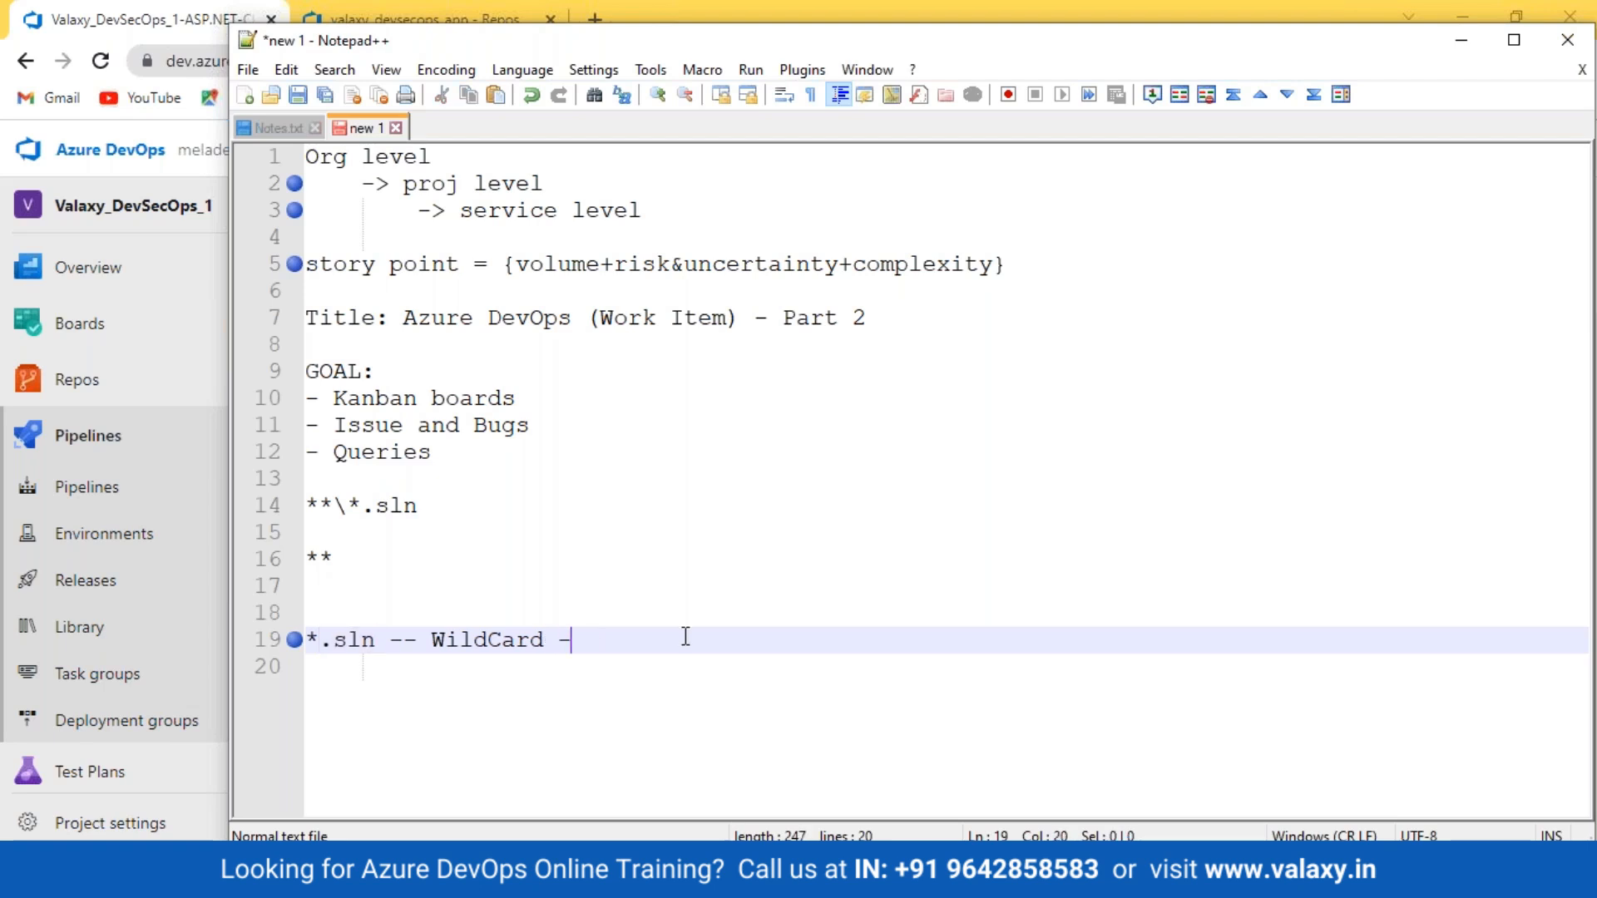
text(- abc.sln)
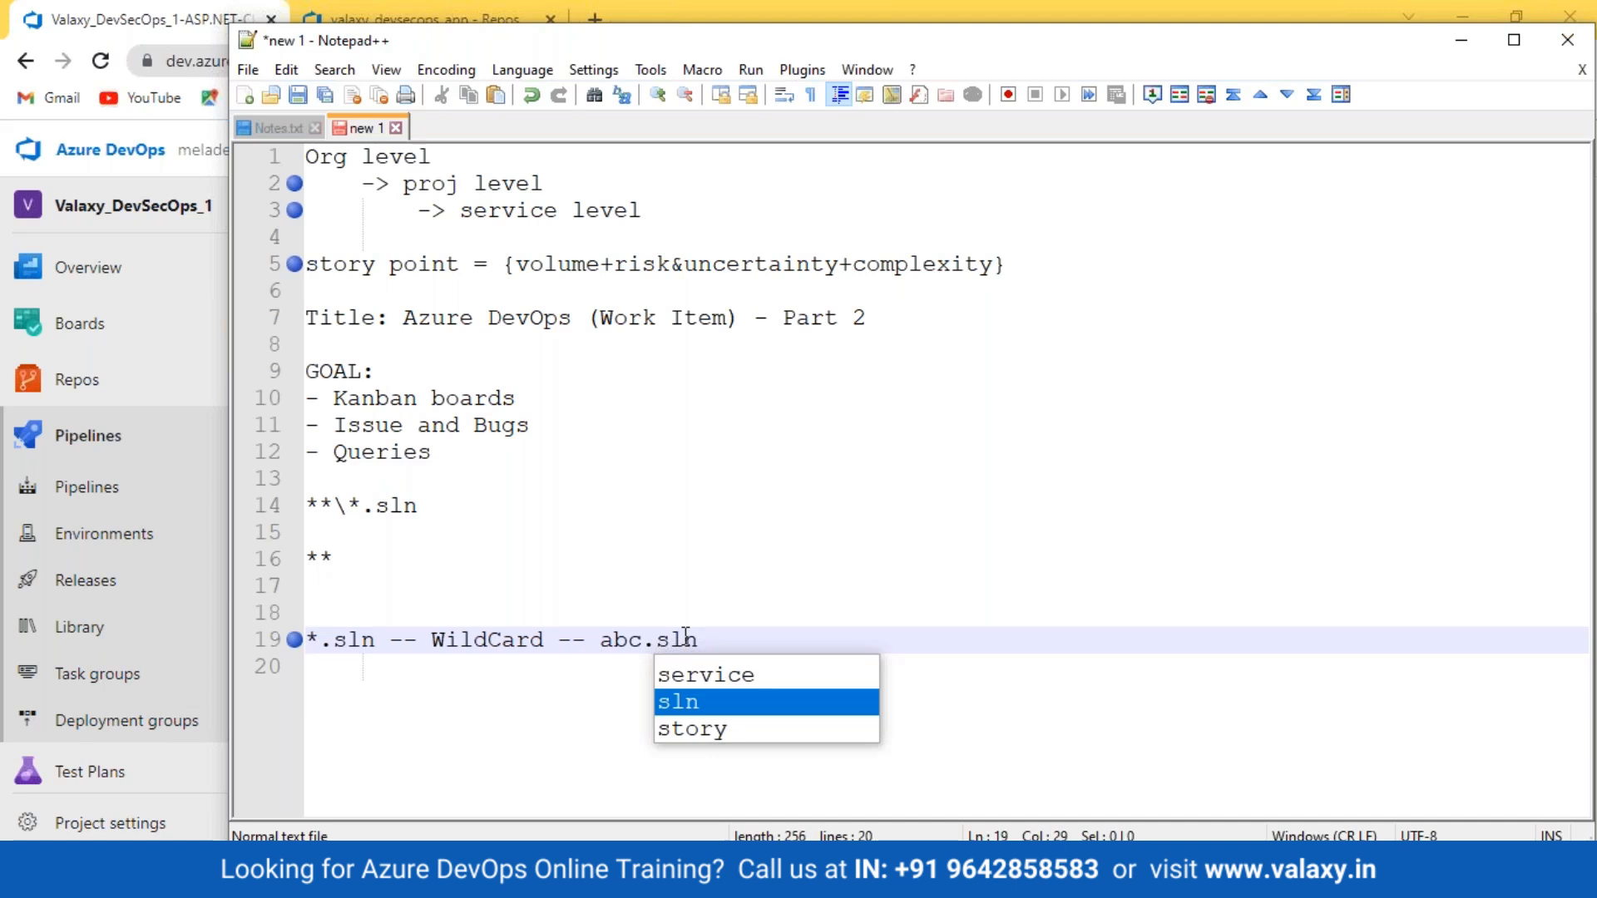
text(/)
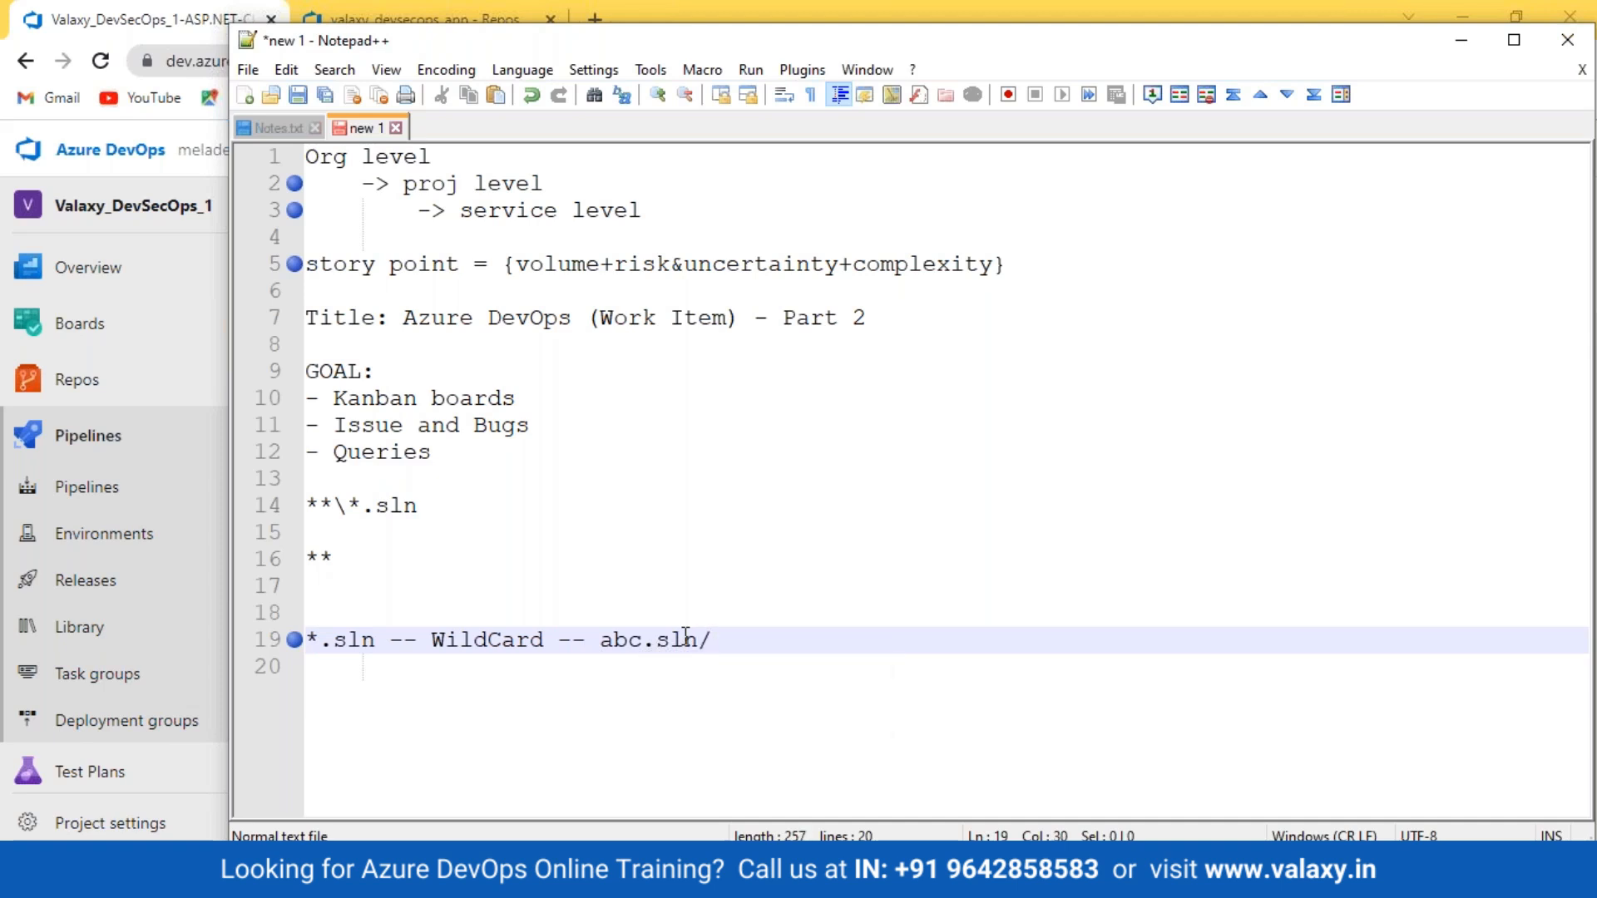
text(xyz.sln)
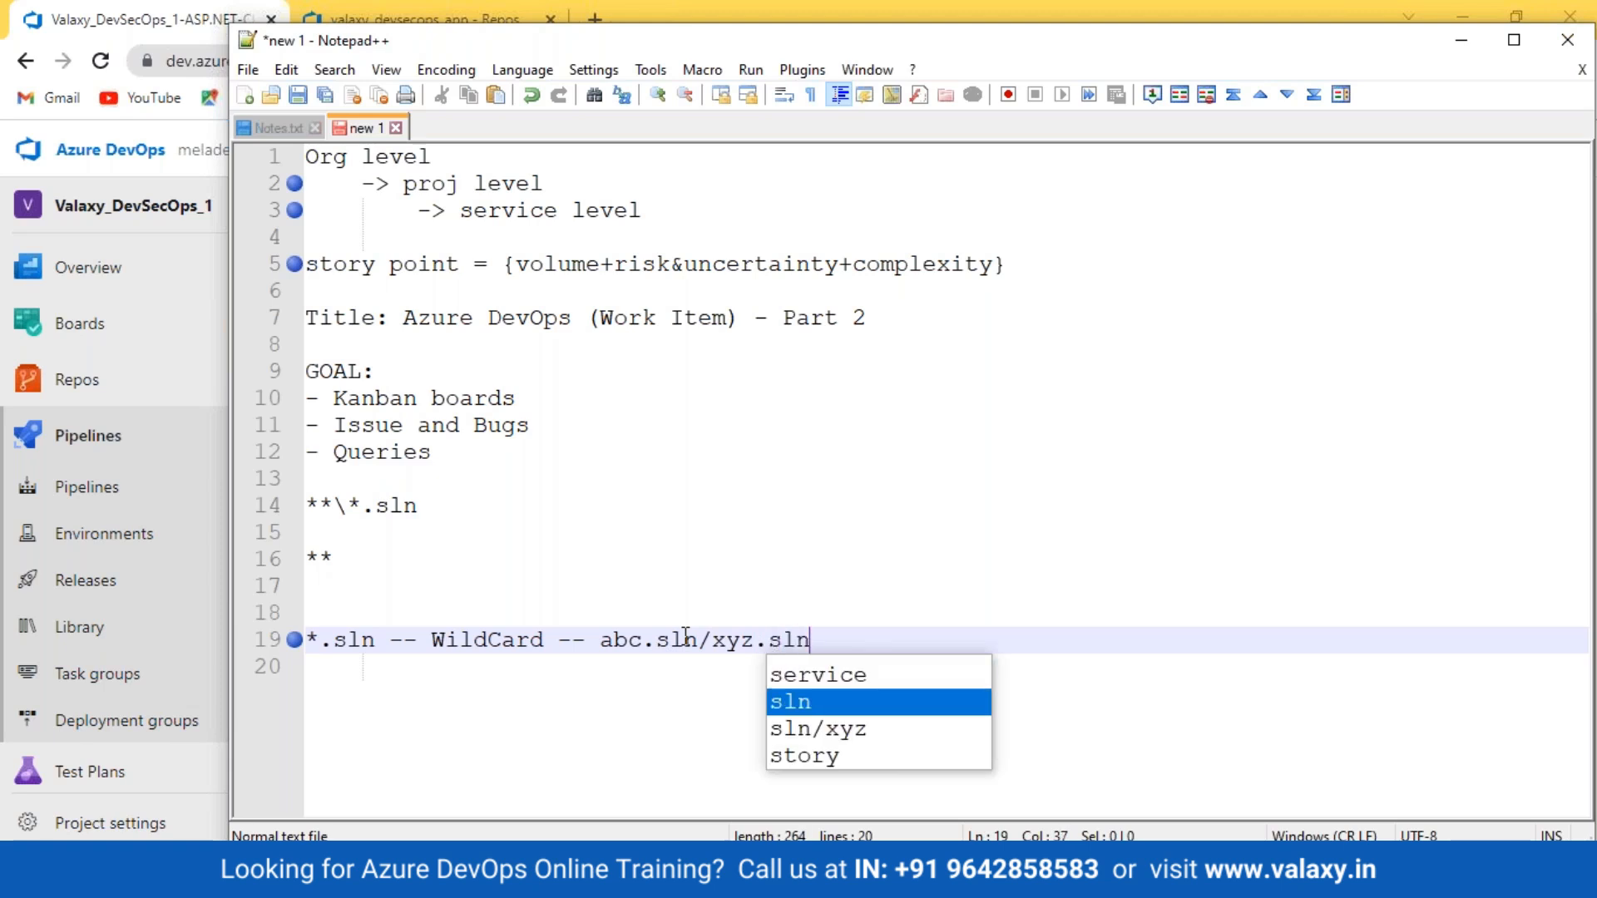
key(Escape)
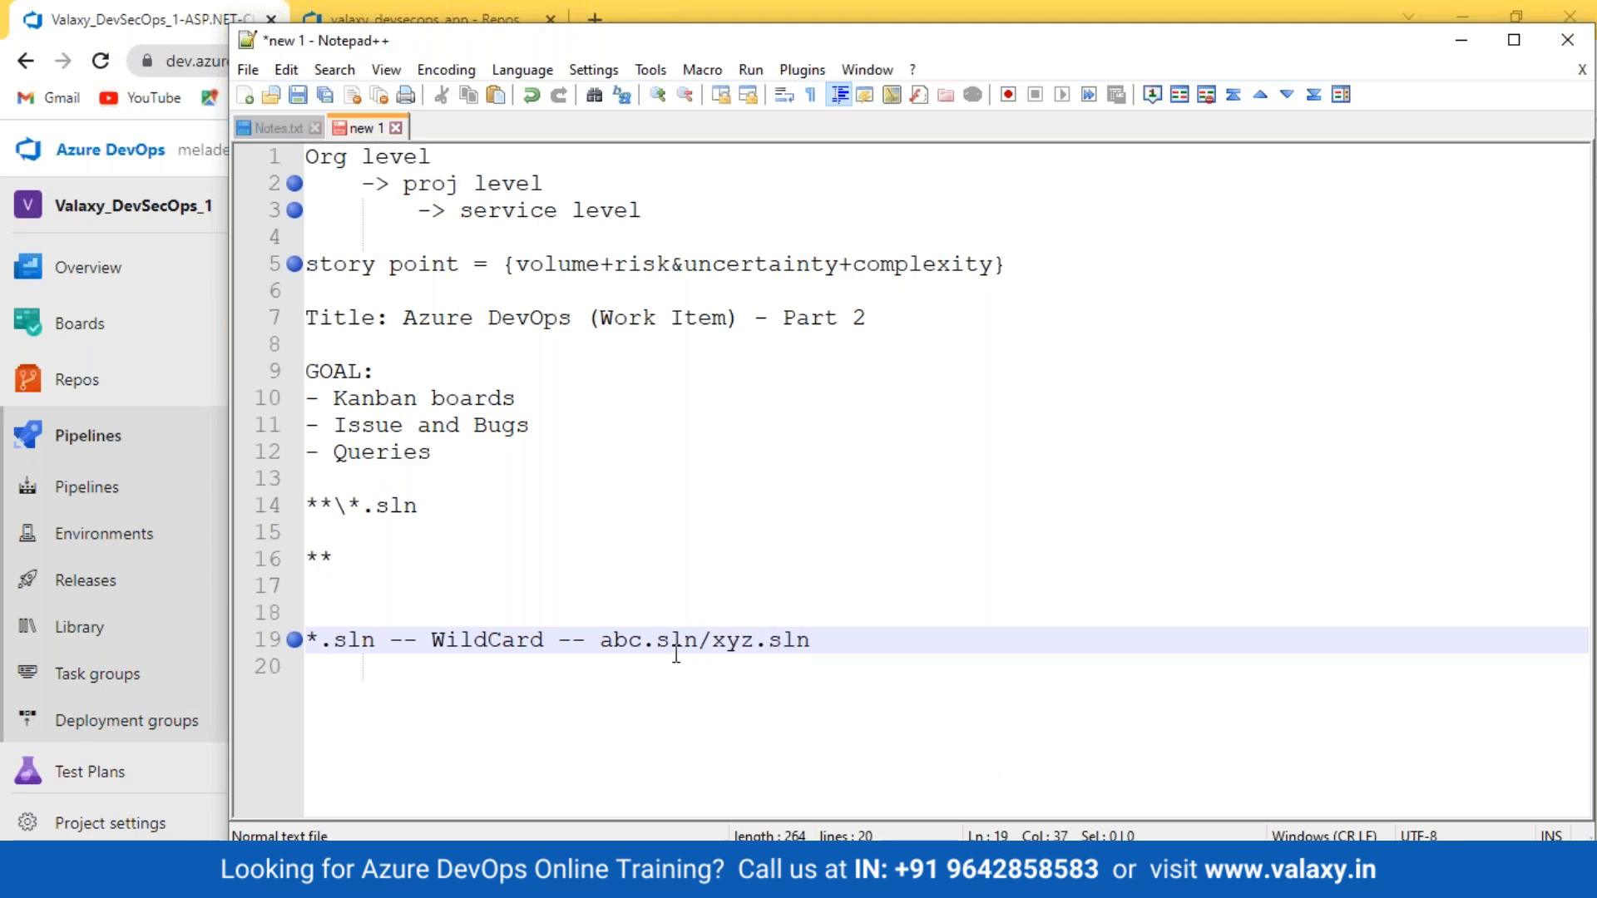
Compare the .sln extension in the note's example with the pipeline's solution path and the solution file in the repository.
drag(648, 641, 699, 641)
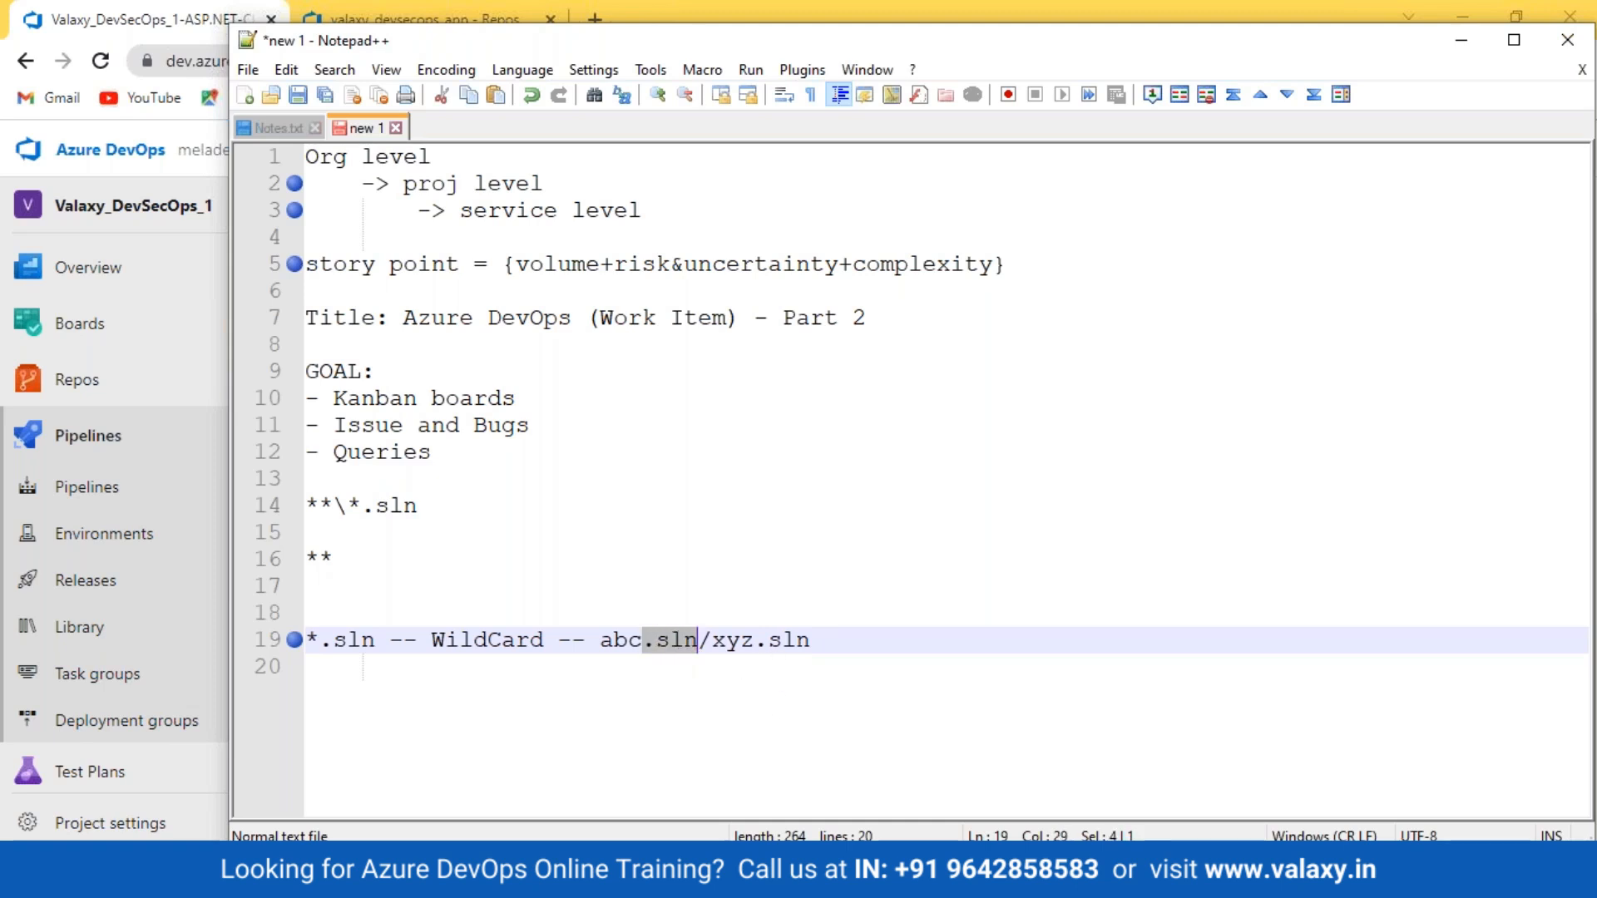
key(alt+Tab)
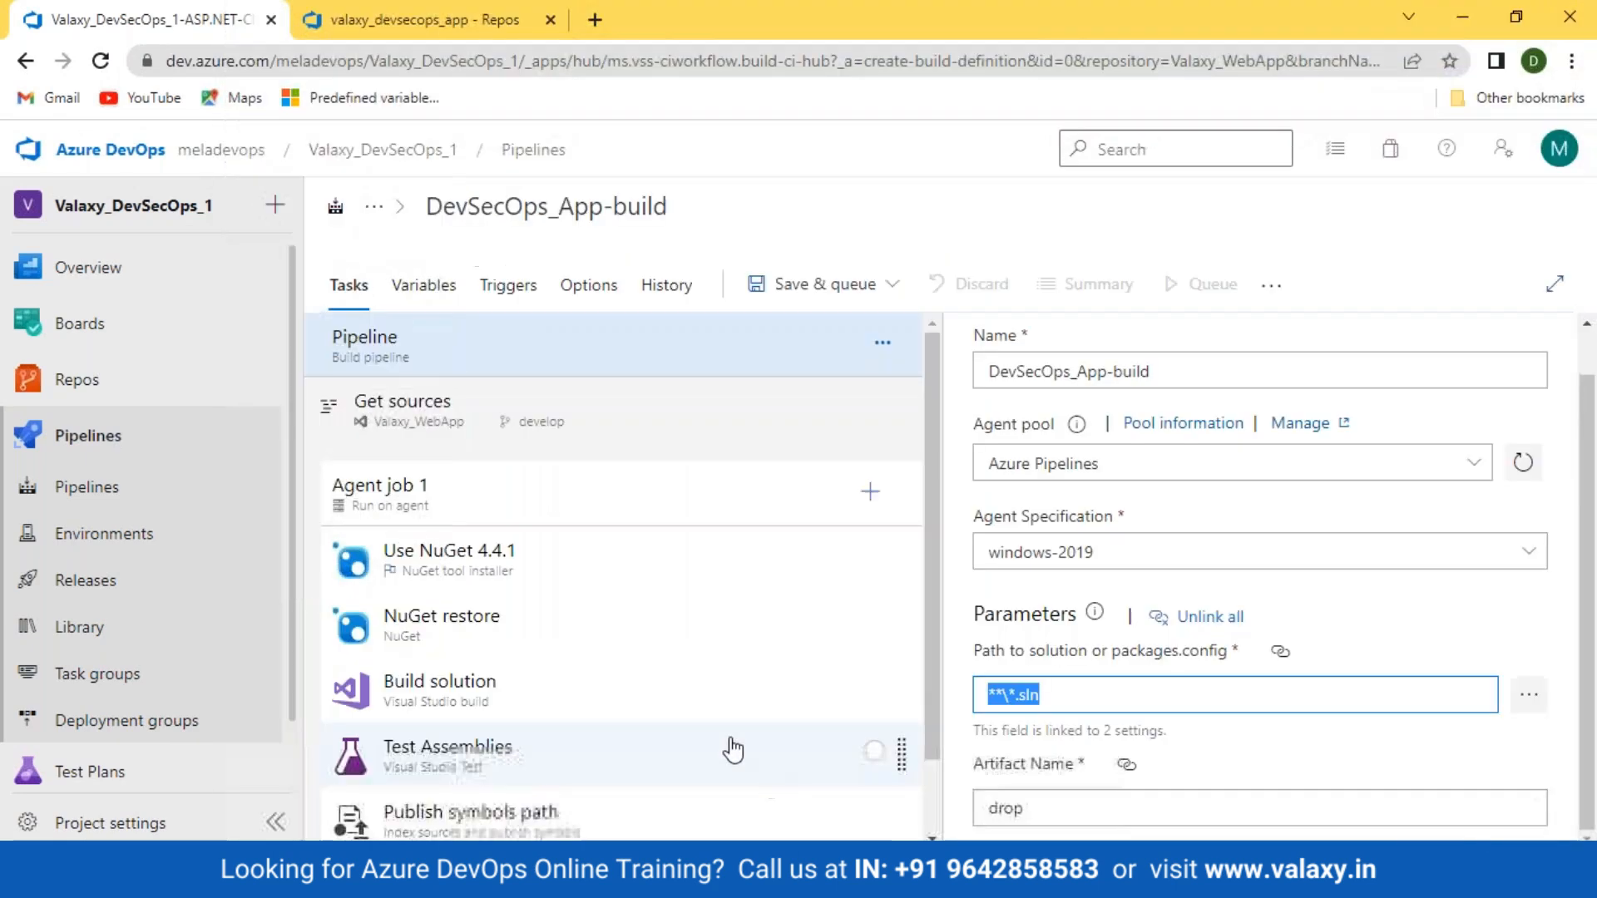
click(402, 19)
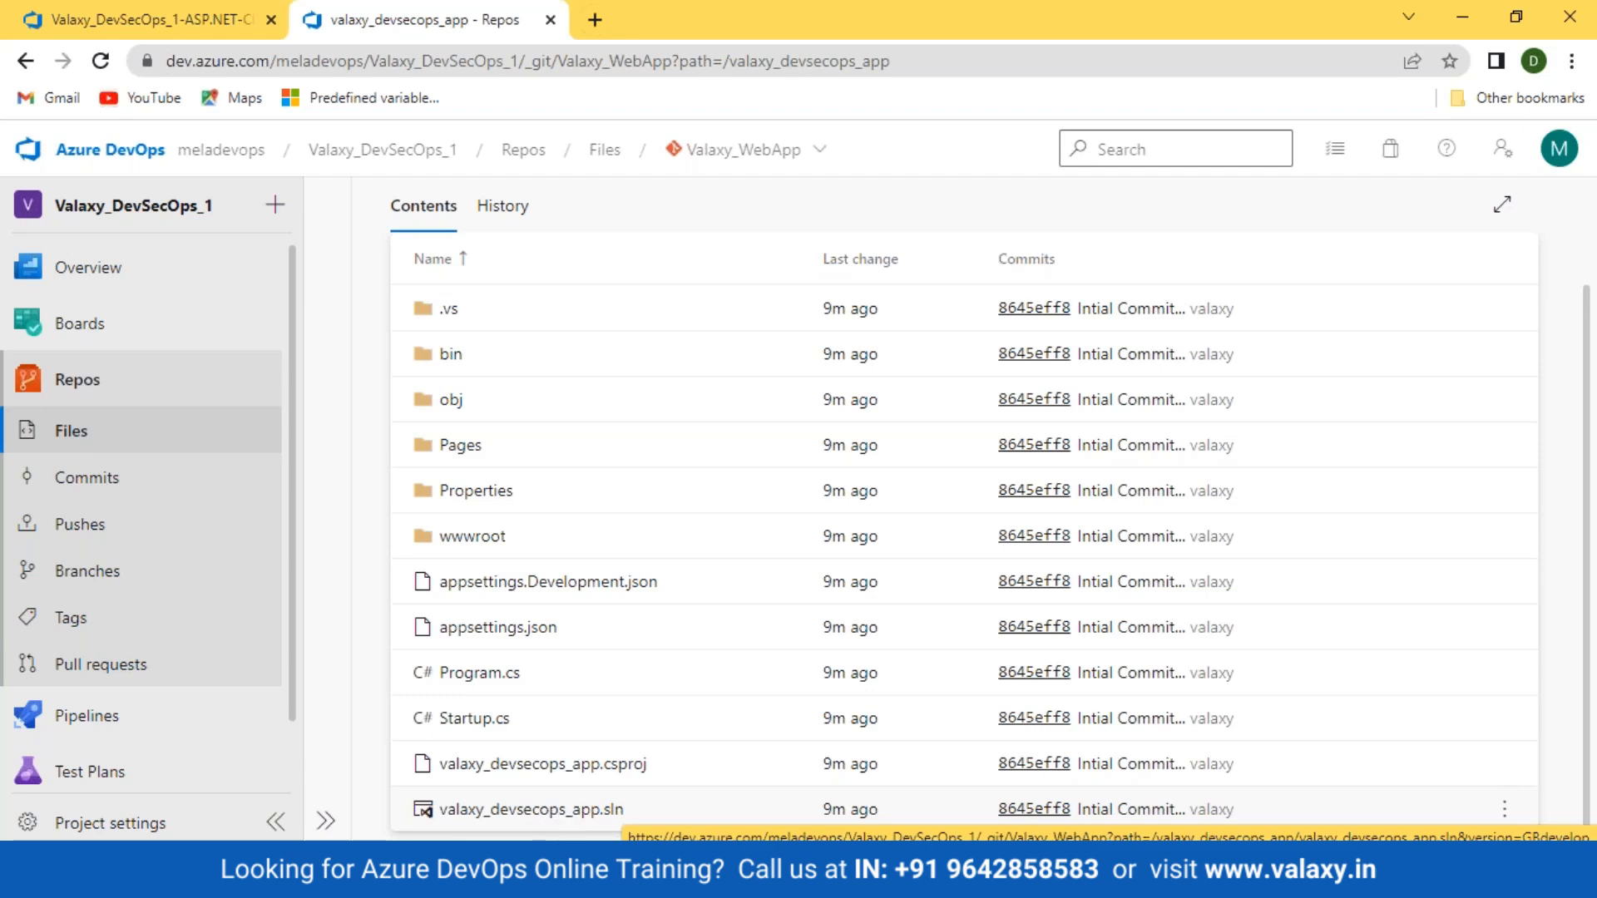
Back in the Notepad++ note, bookmark the ** line and add the explanation "-- Folder levels" to it.
key(alt+Tab)
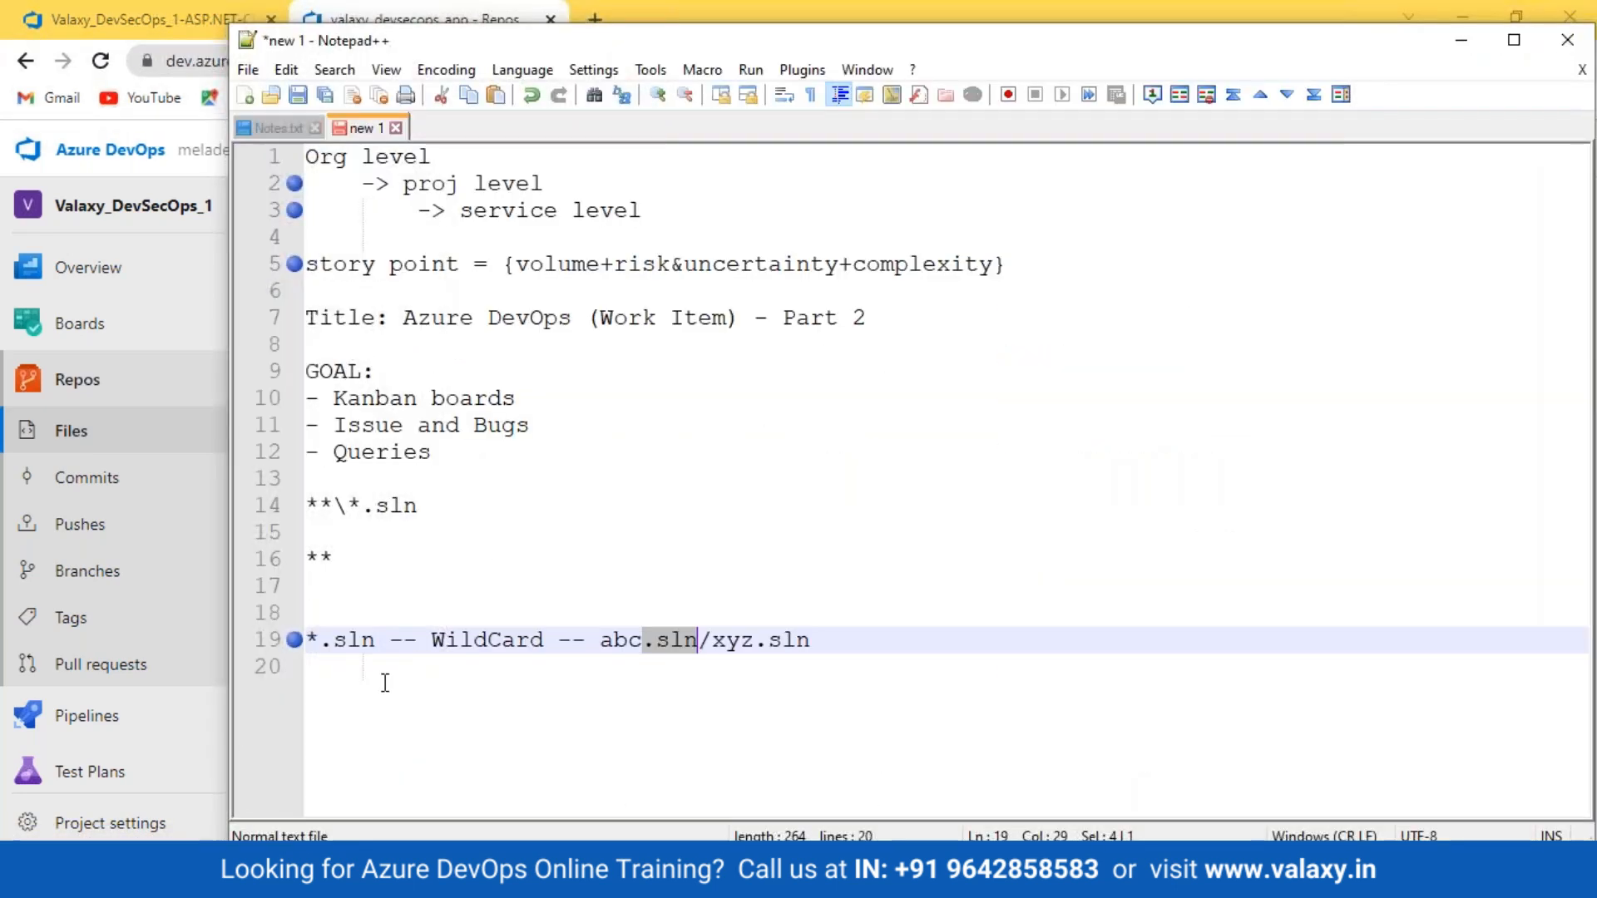
click(294, 559)
click(404, 564)
text(--)
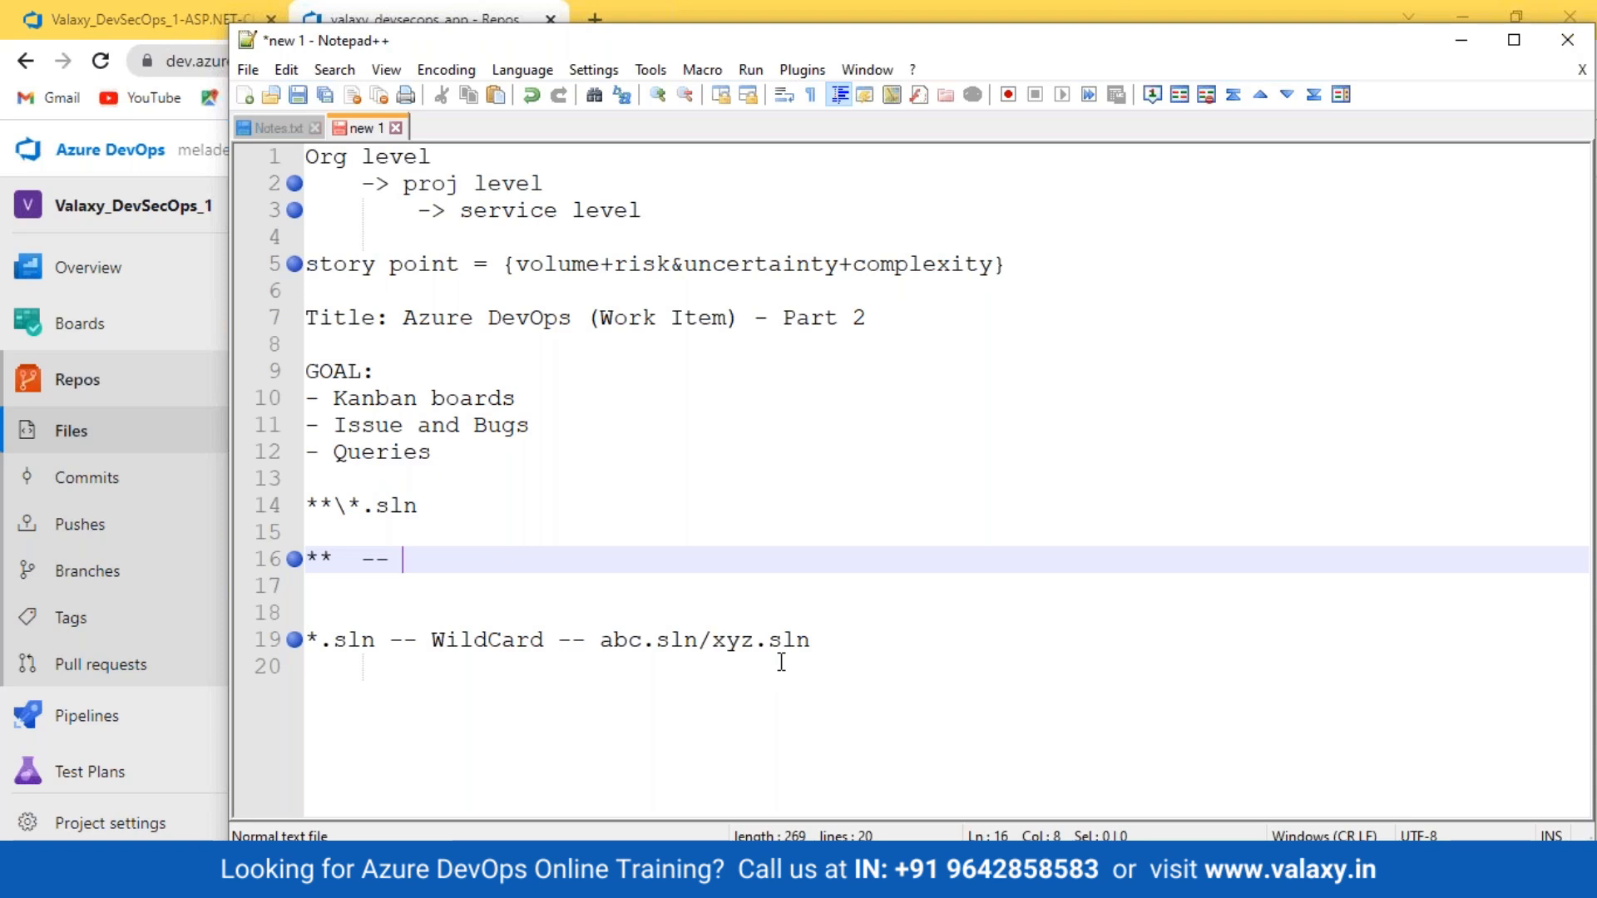
text(Folder )
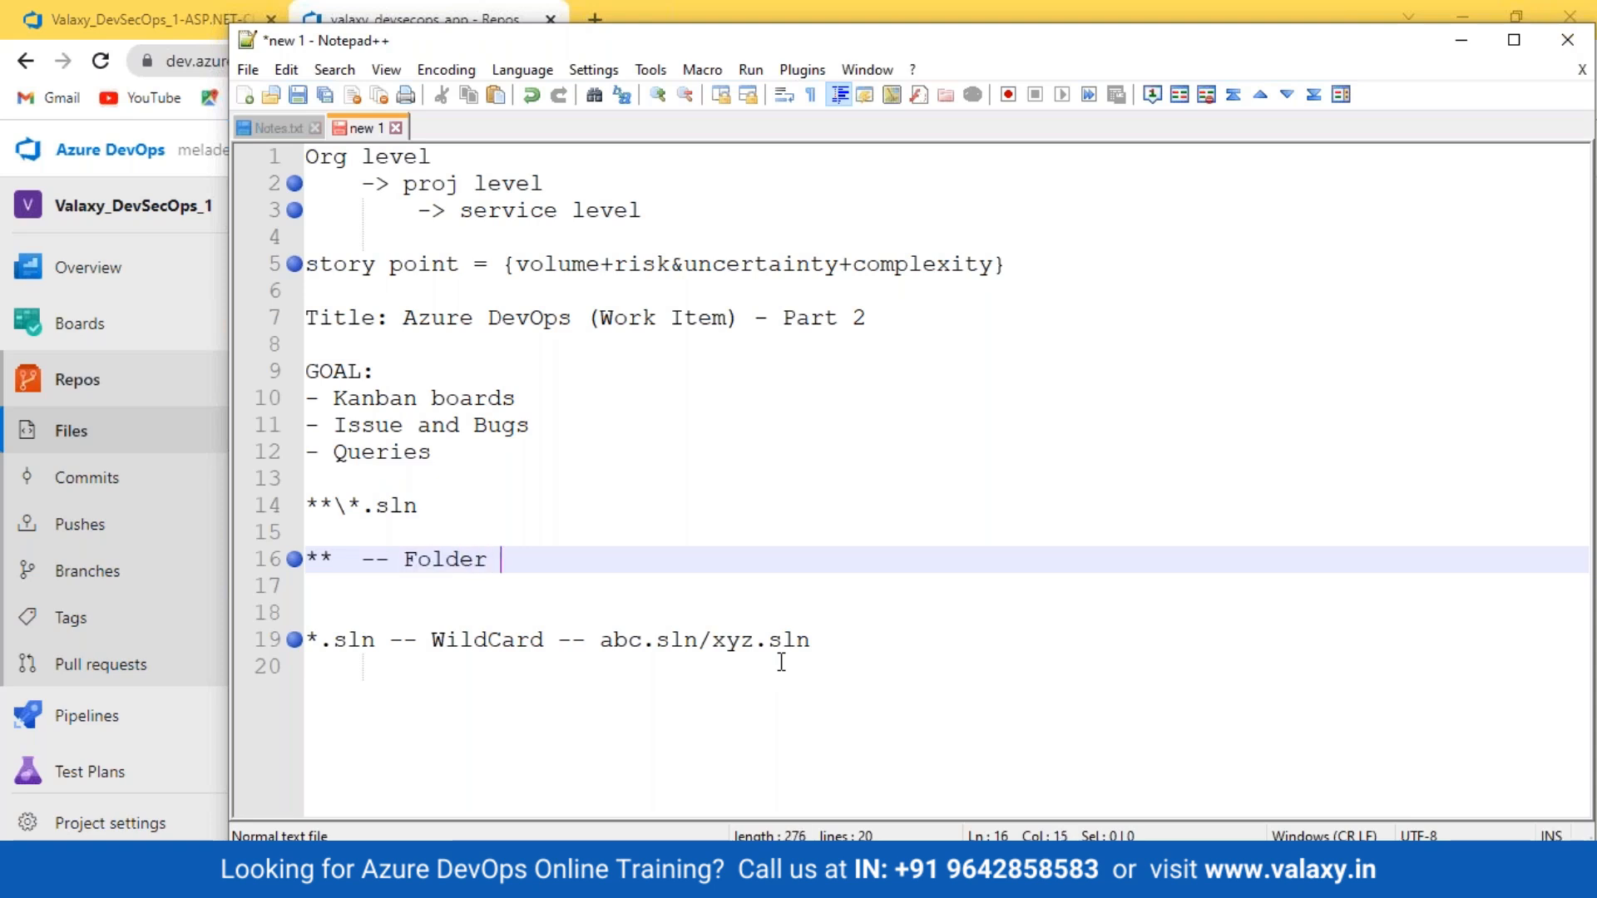
text(levels)
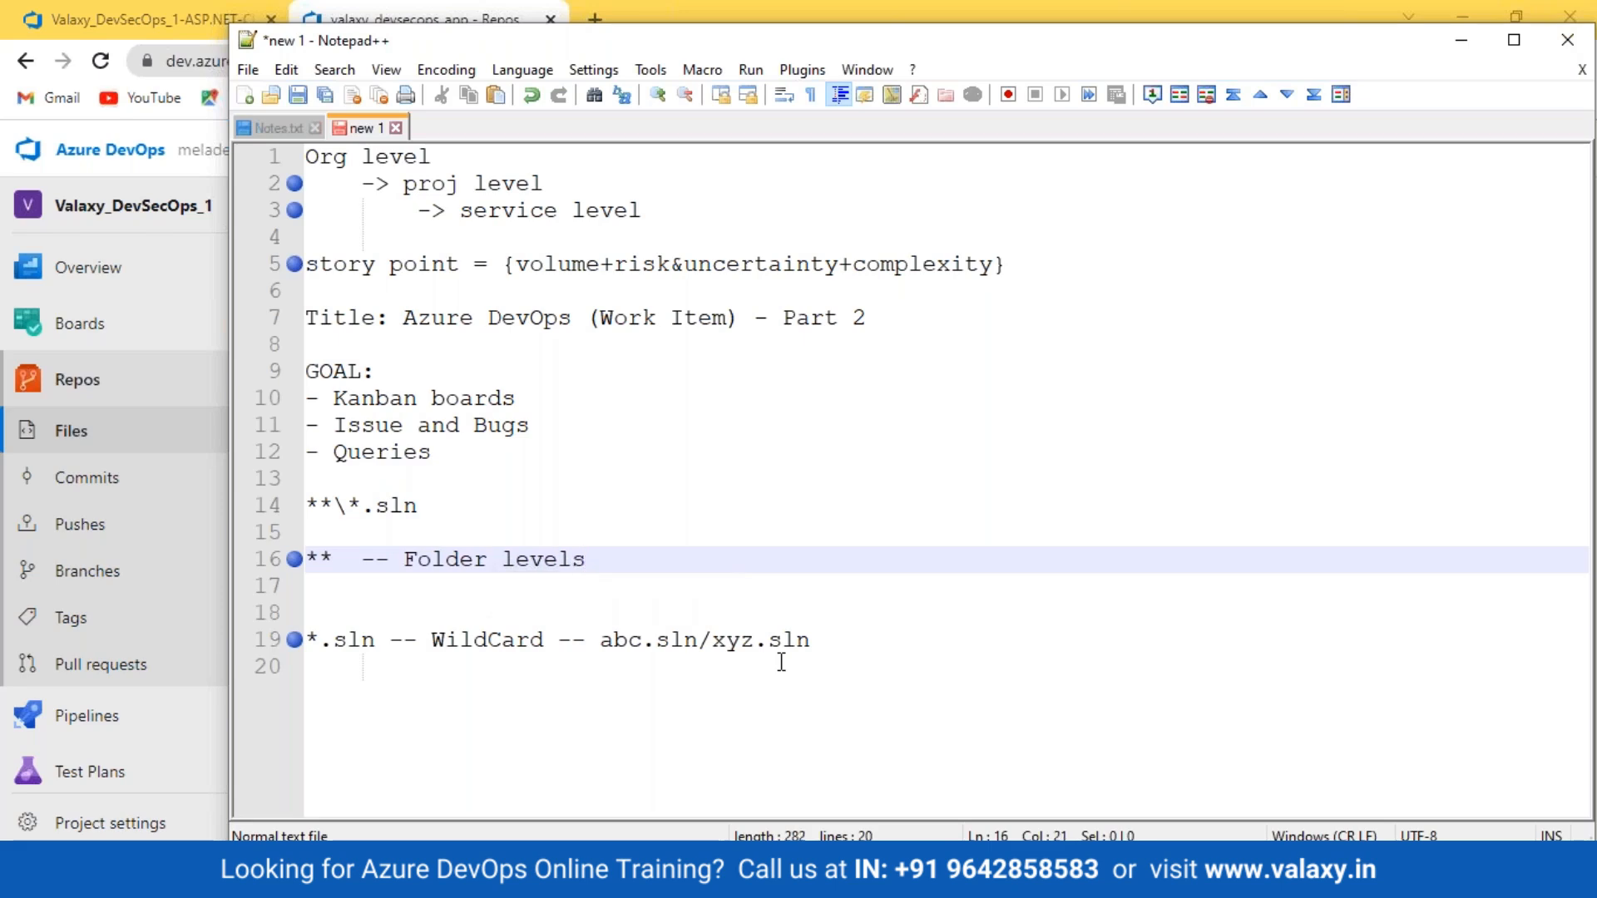
Examine the folder levels of the app in the repository file list and in the local Valaxy_WebApp folder in File Explorer.
key(alt+Tab)
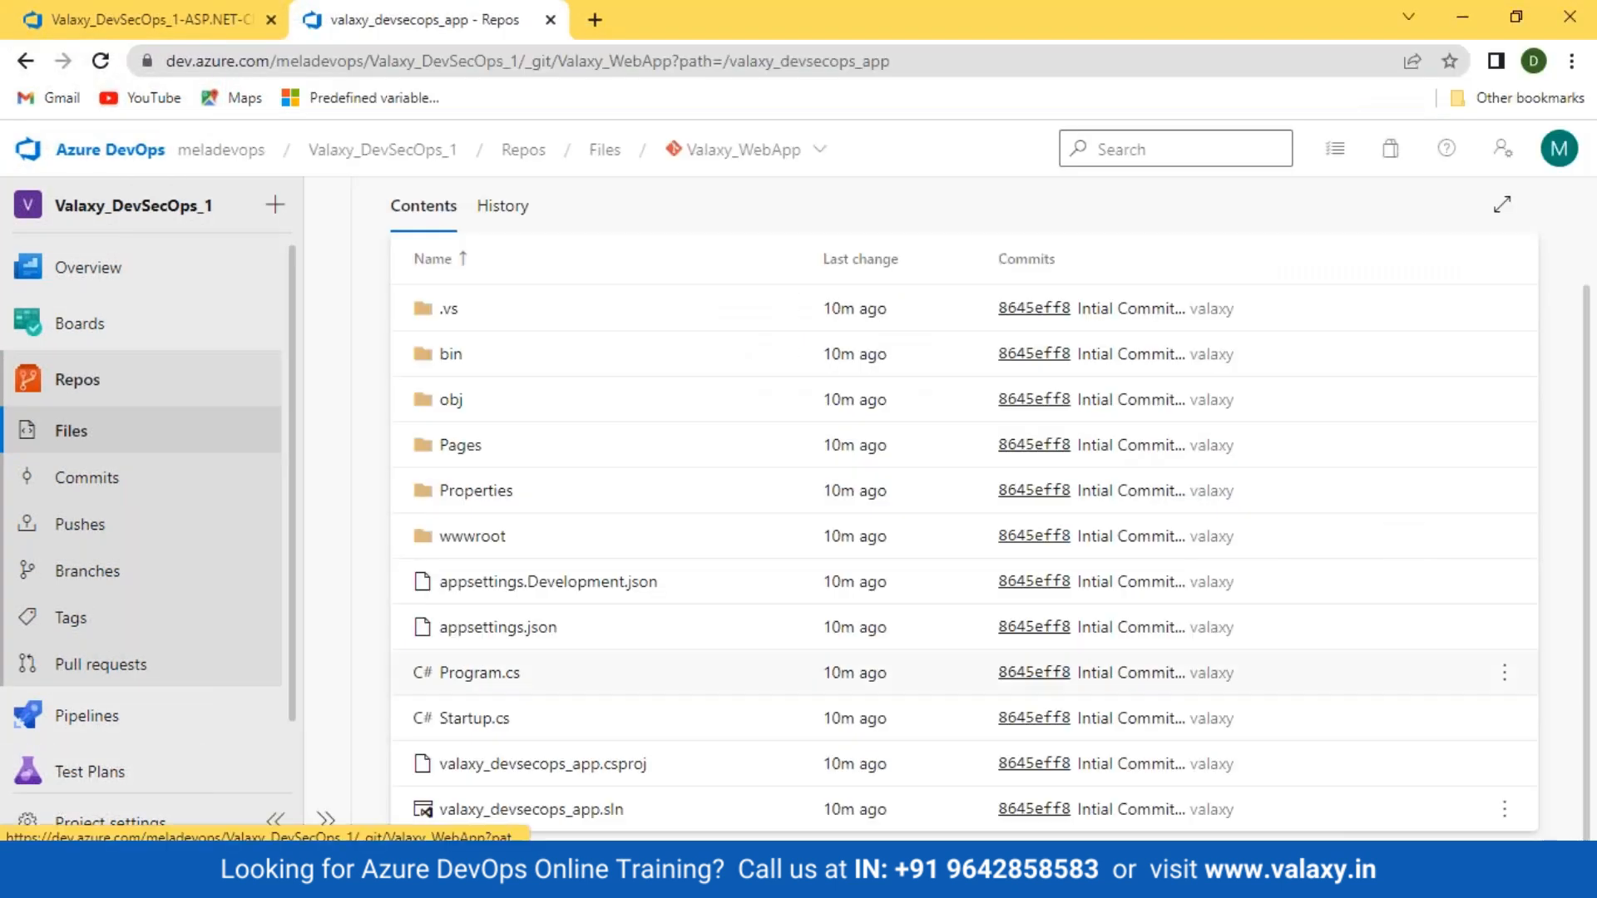
key(super+d)
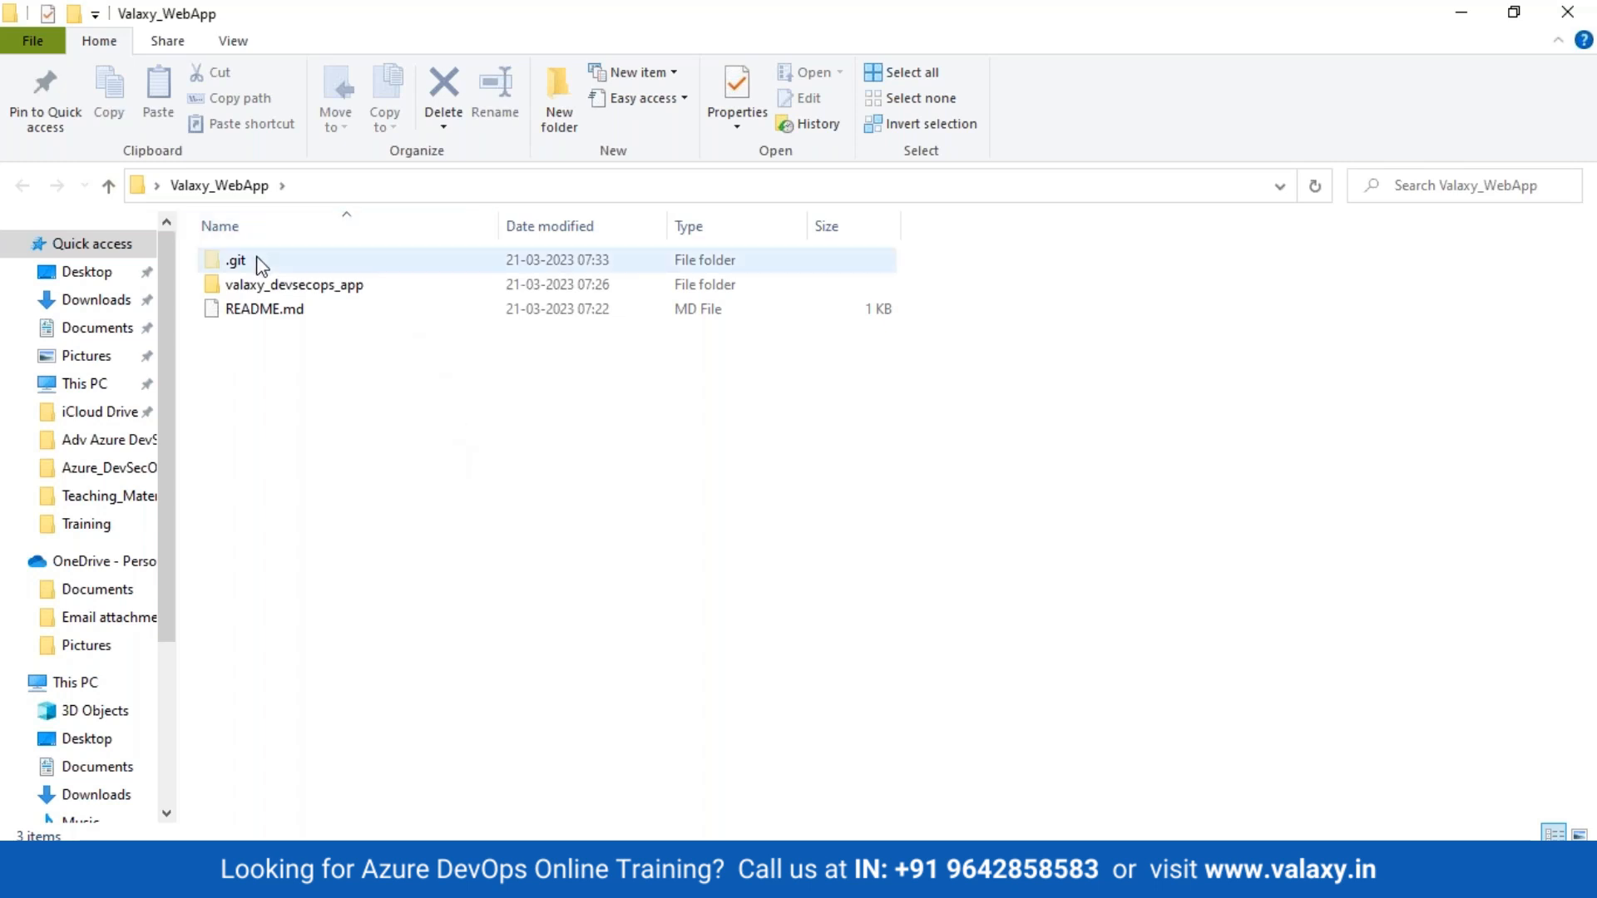
mouse_move(261, 265)
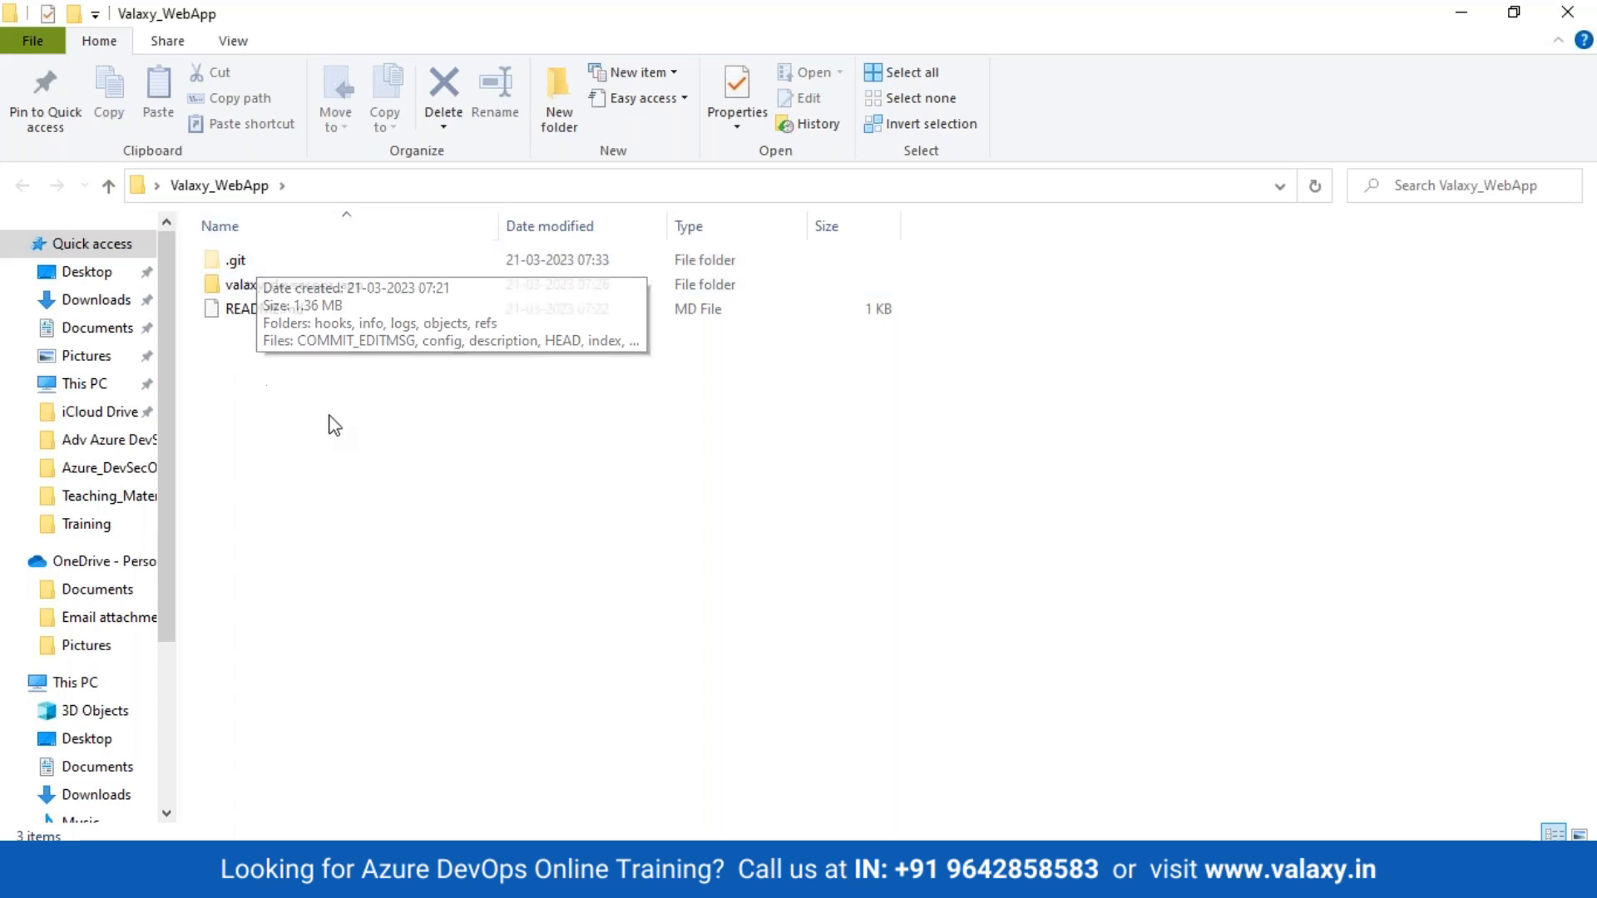
drag(491, 480, 121, 224)
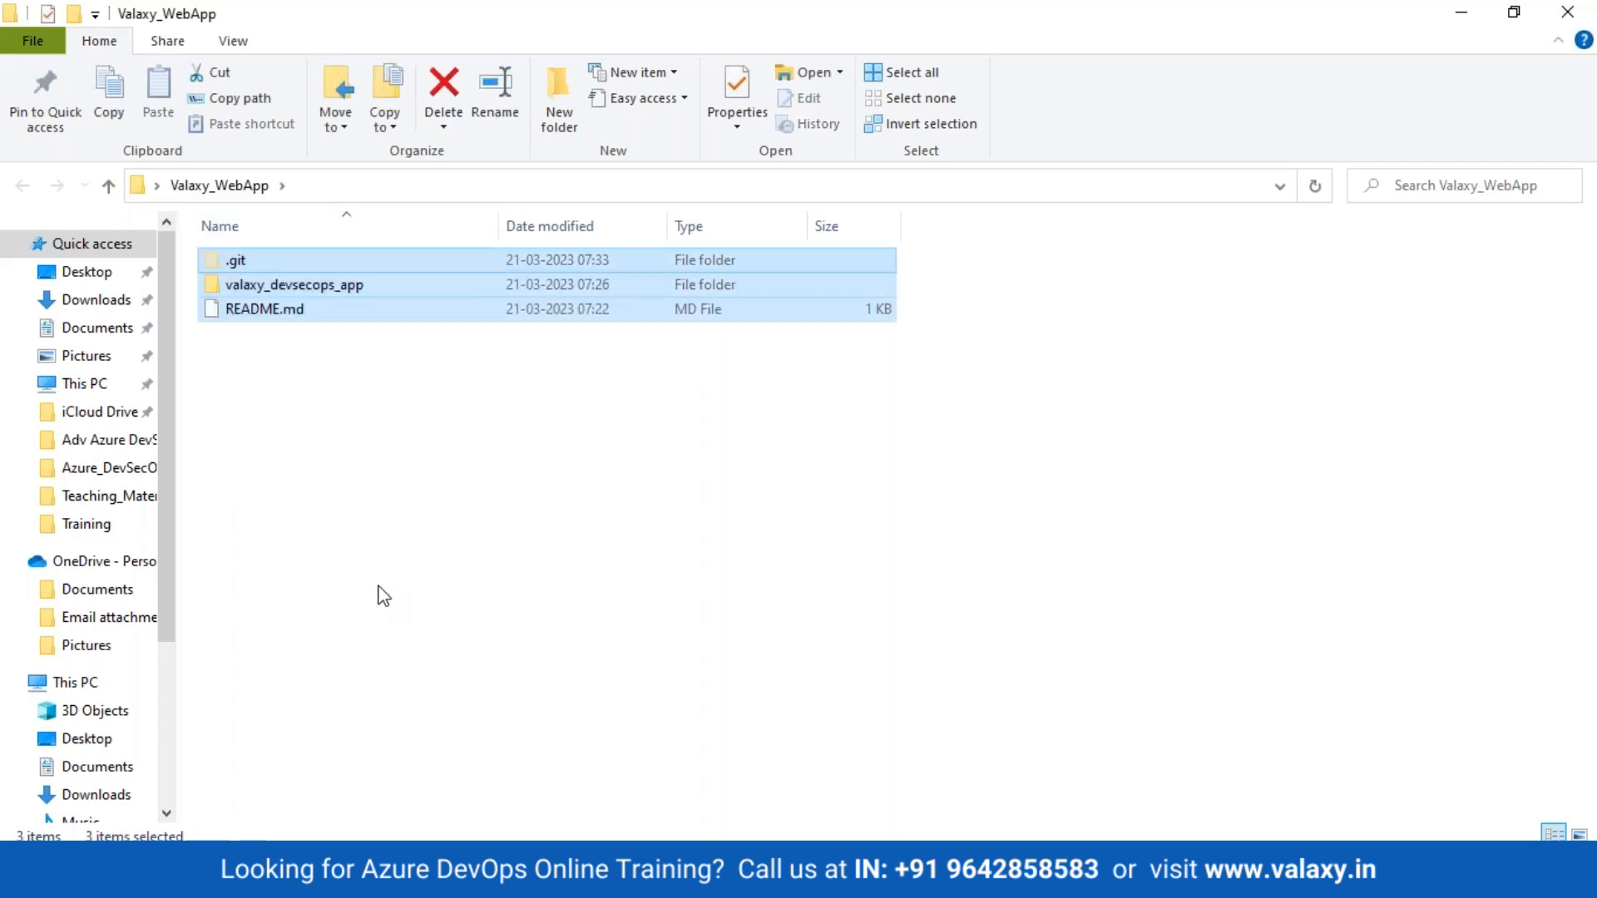
click(378, 590)
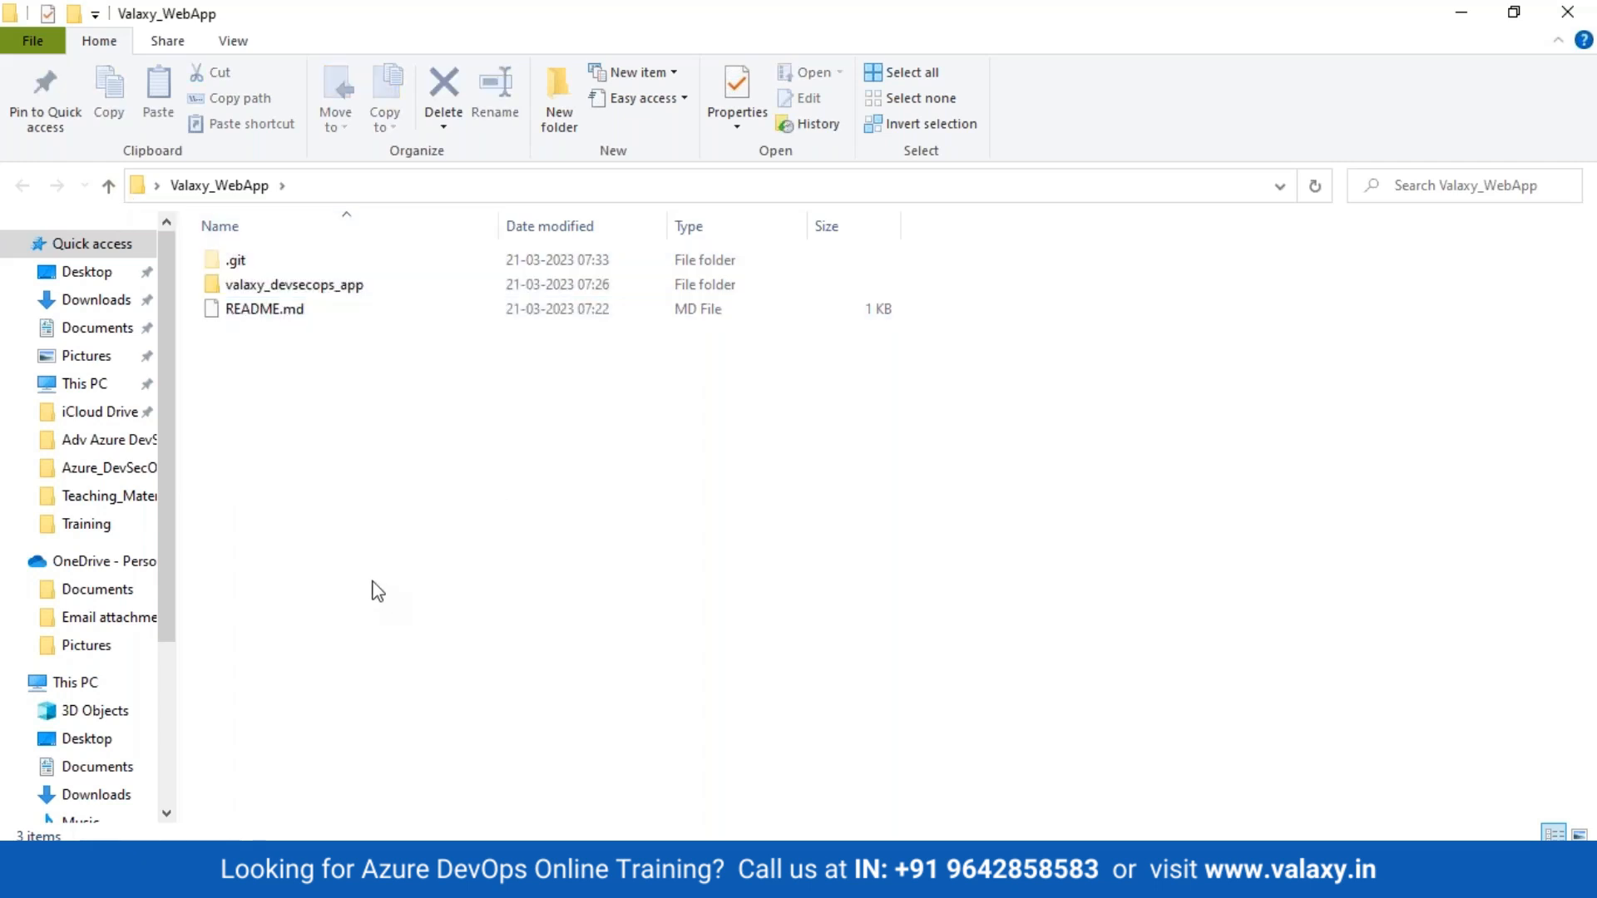
Examine the .git and valaxy_devsecops_app folders in File Explorer, highlighting the project and solution files in the app folder.
click(239, 260)
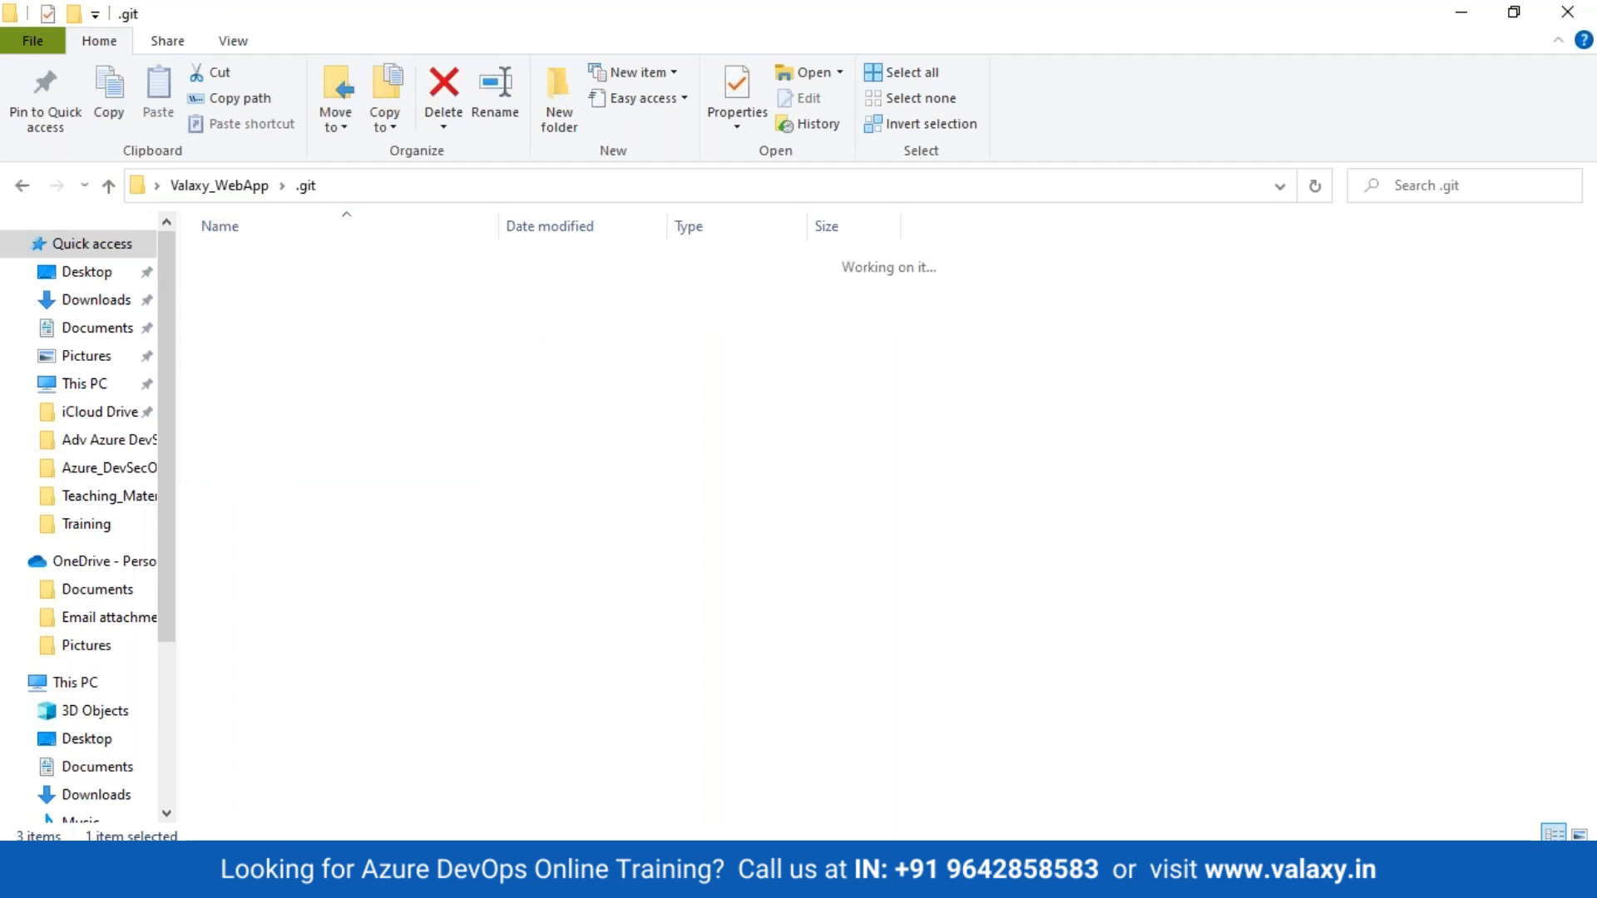
drag(364, 514, 226, 241)
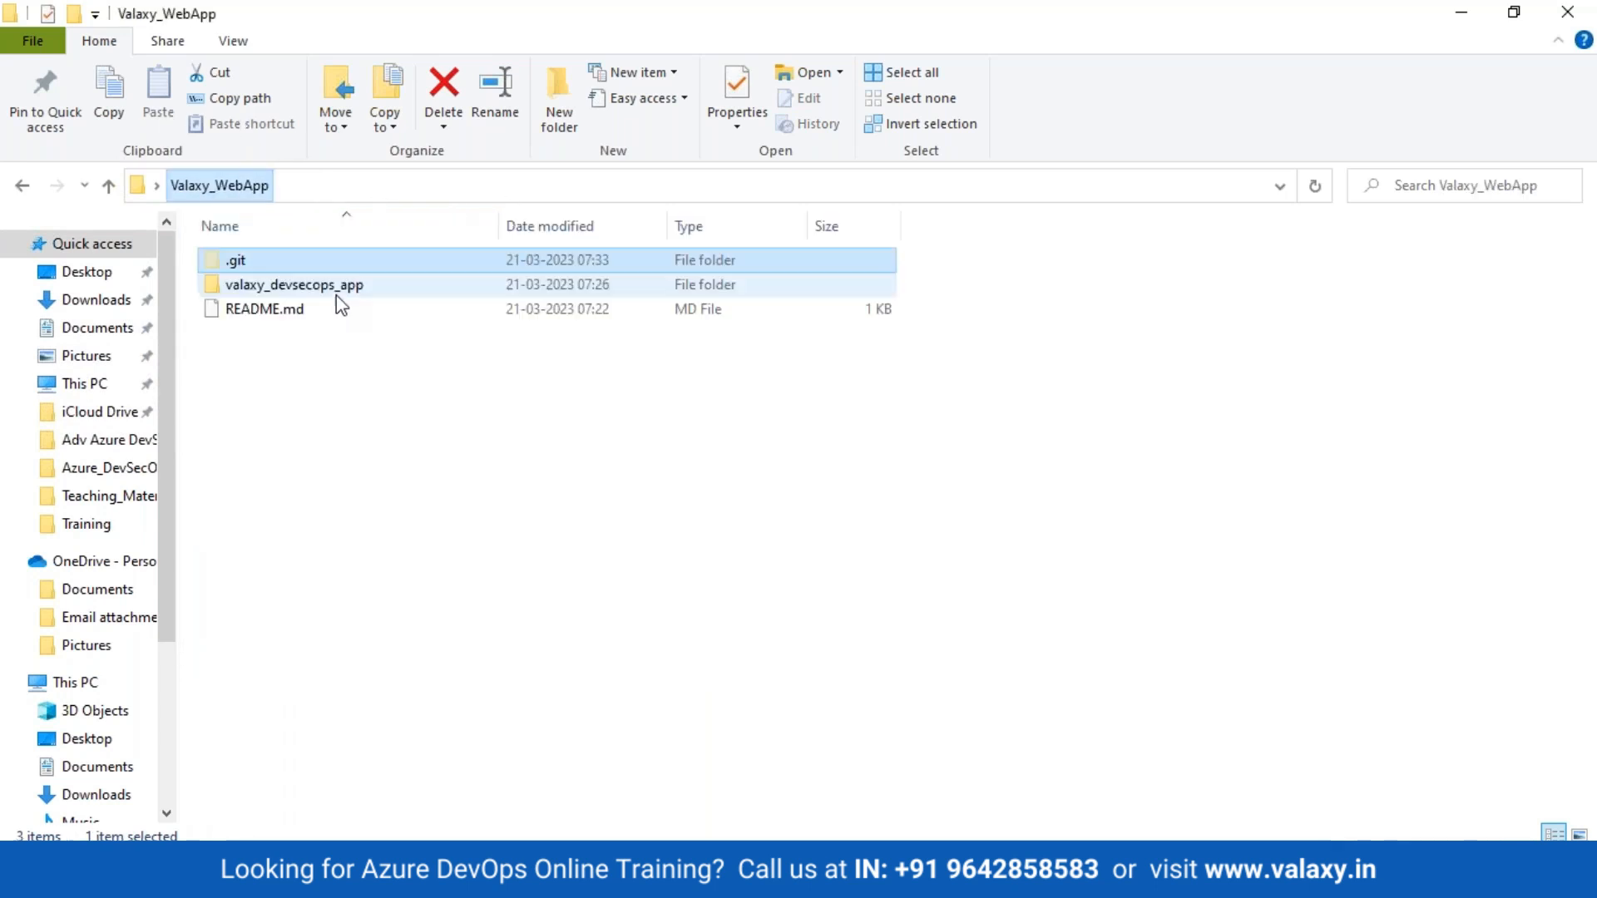
click(300, 287)
double_click(300, 287)
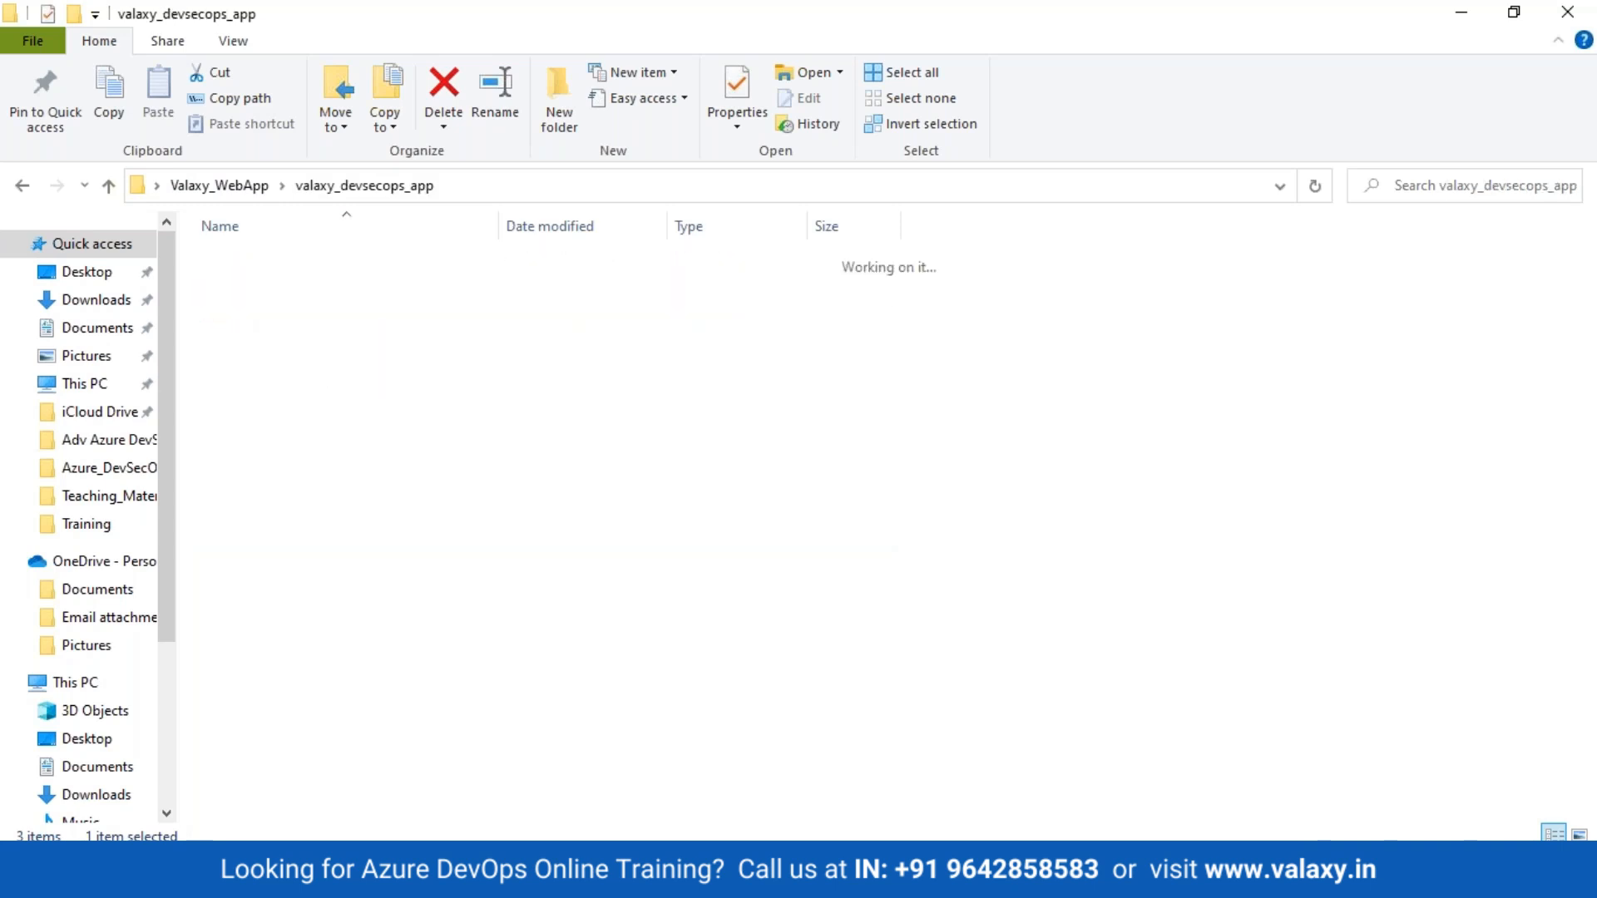
drag(1051, 661, 179, 537)
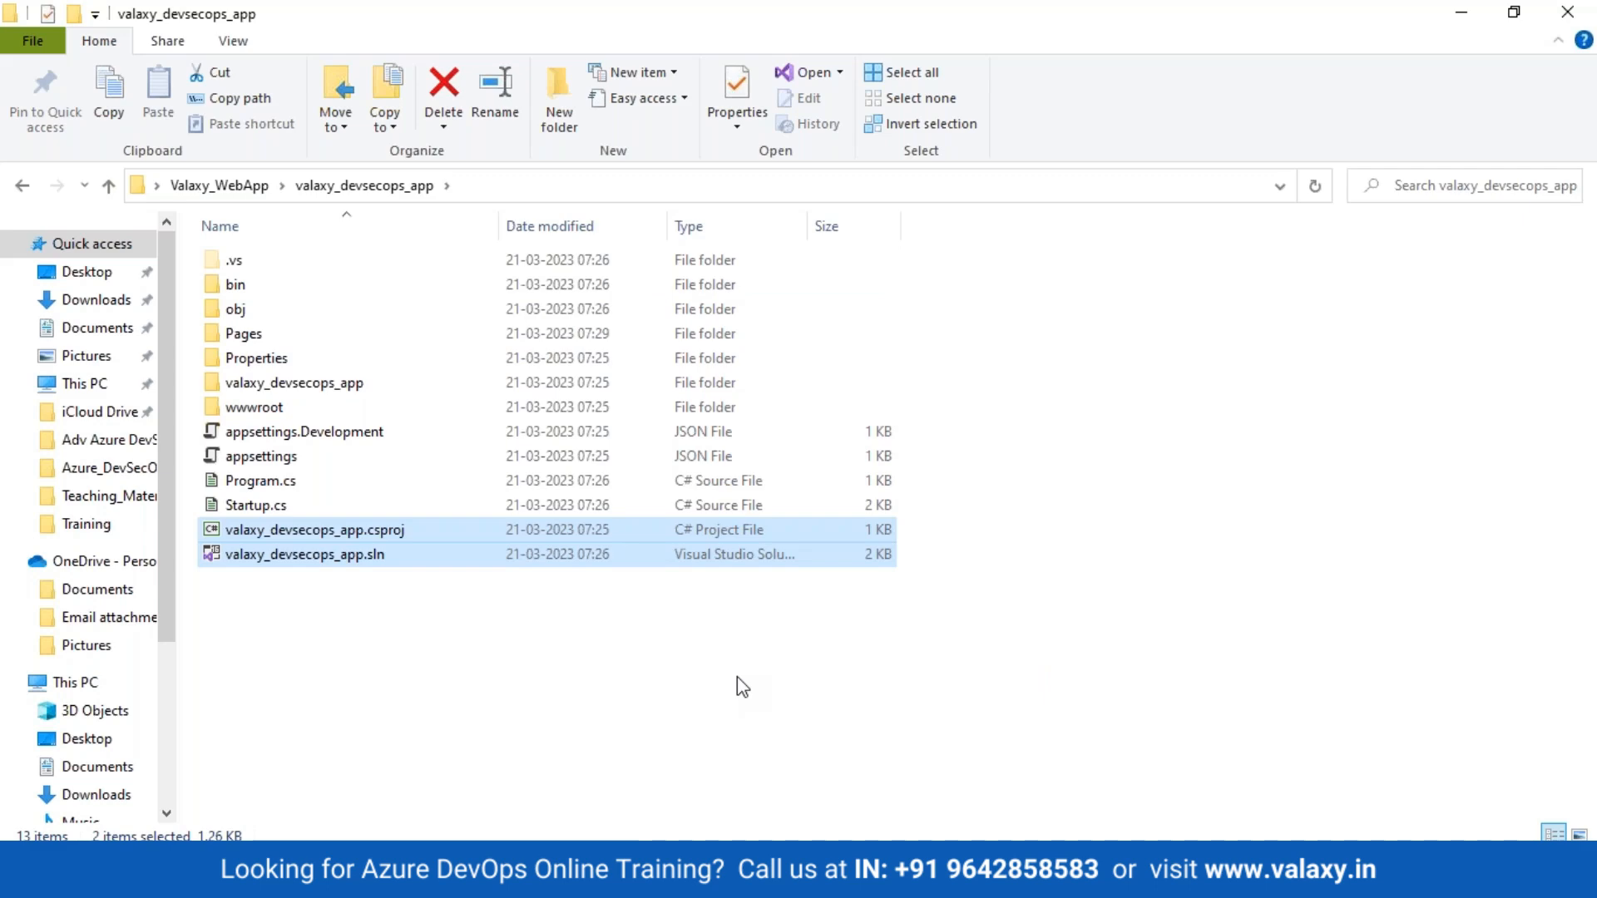
Back in the Notepad++ note, compare the ** and *.sln parts of the **\*.sln pattern with their explanations.
click(714, 880)
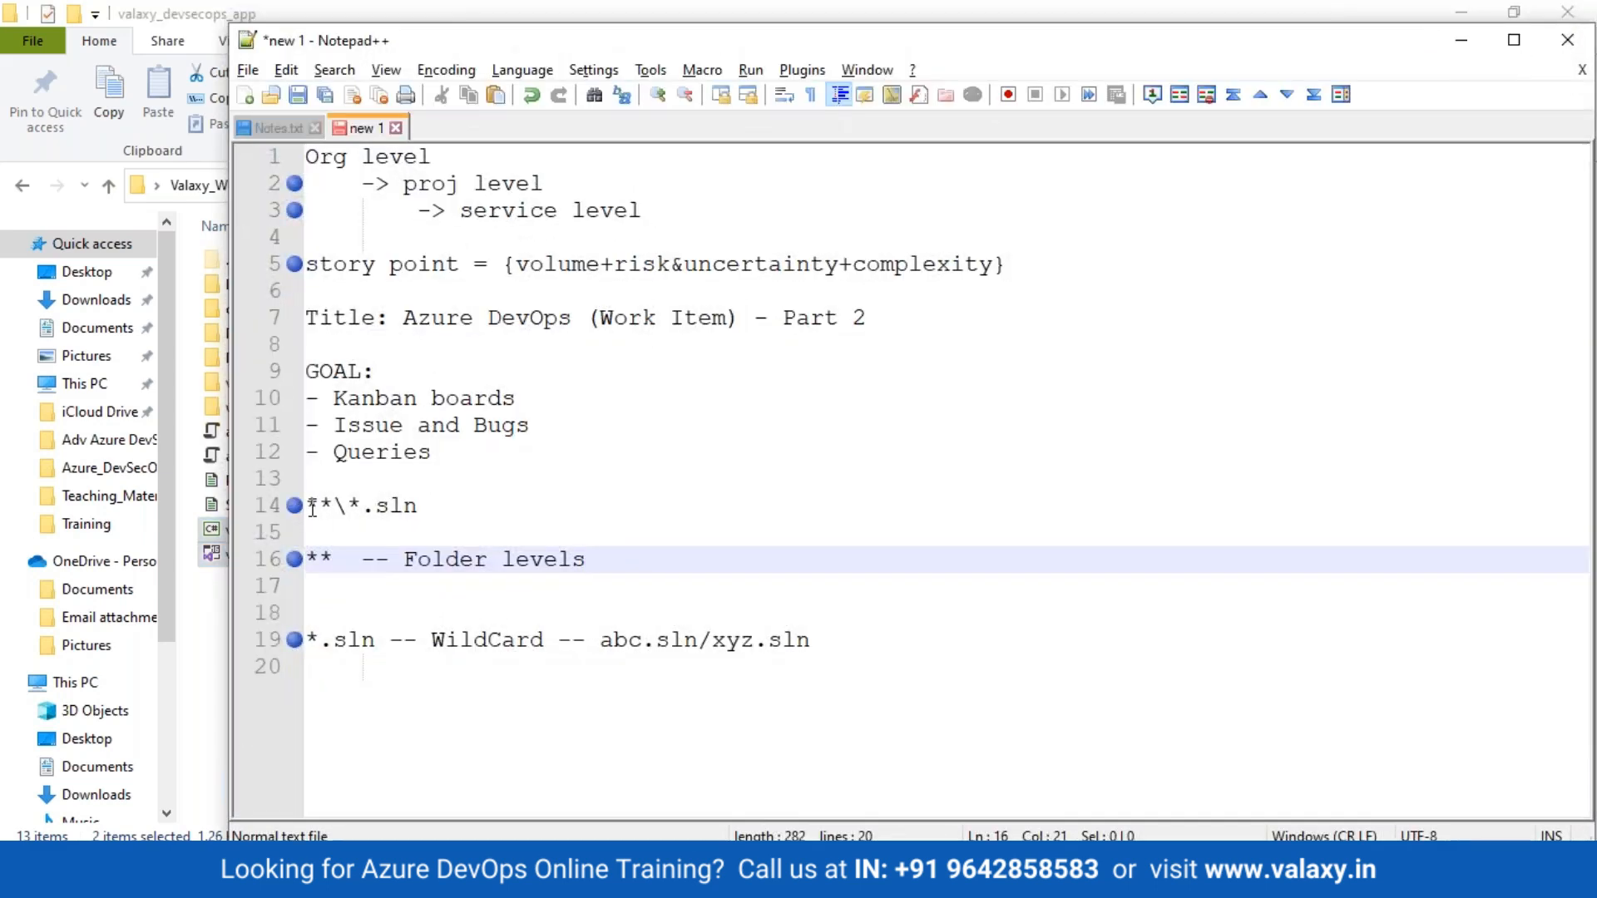
drag(305, 506, 339, 506)
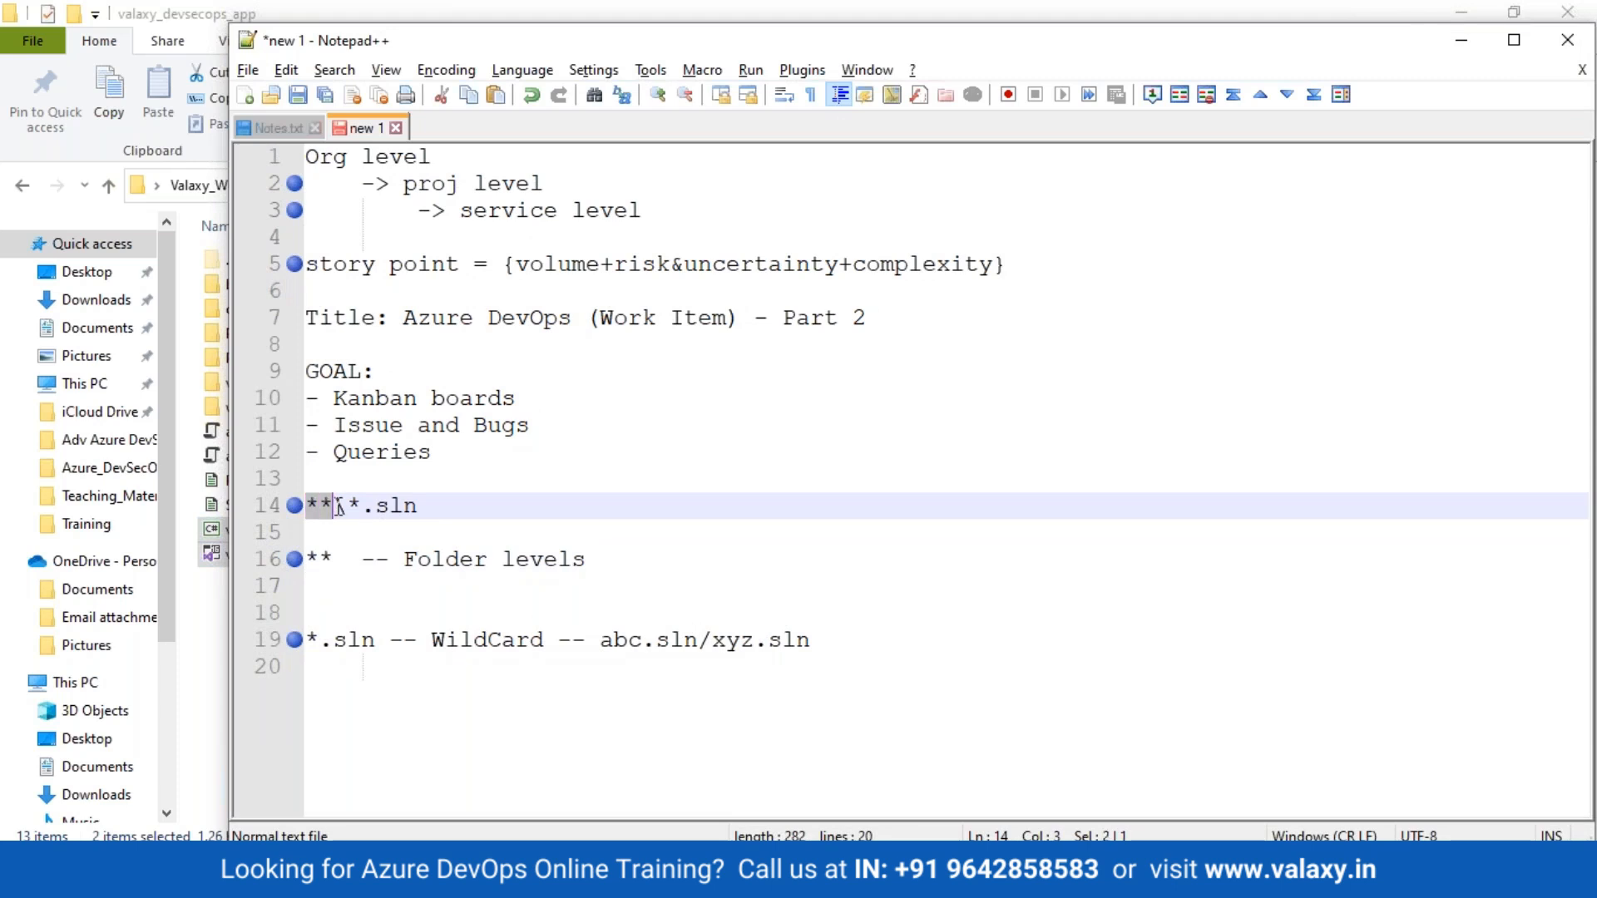
click(395, 532)
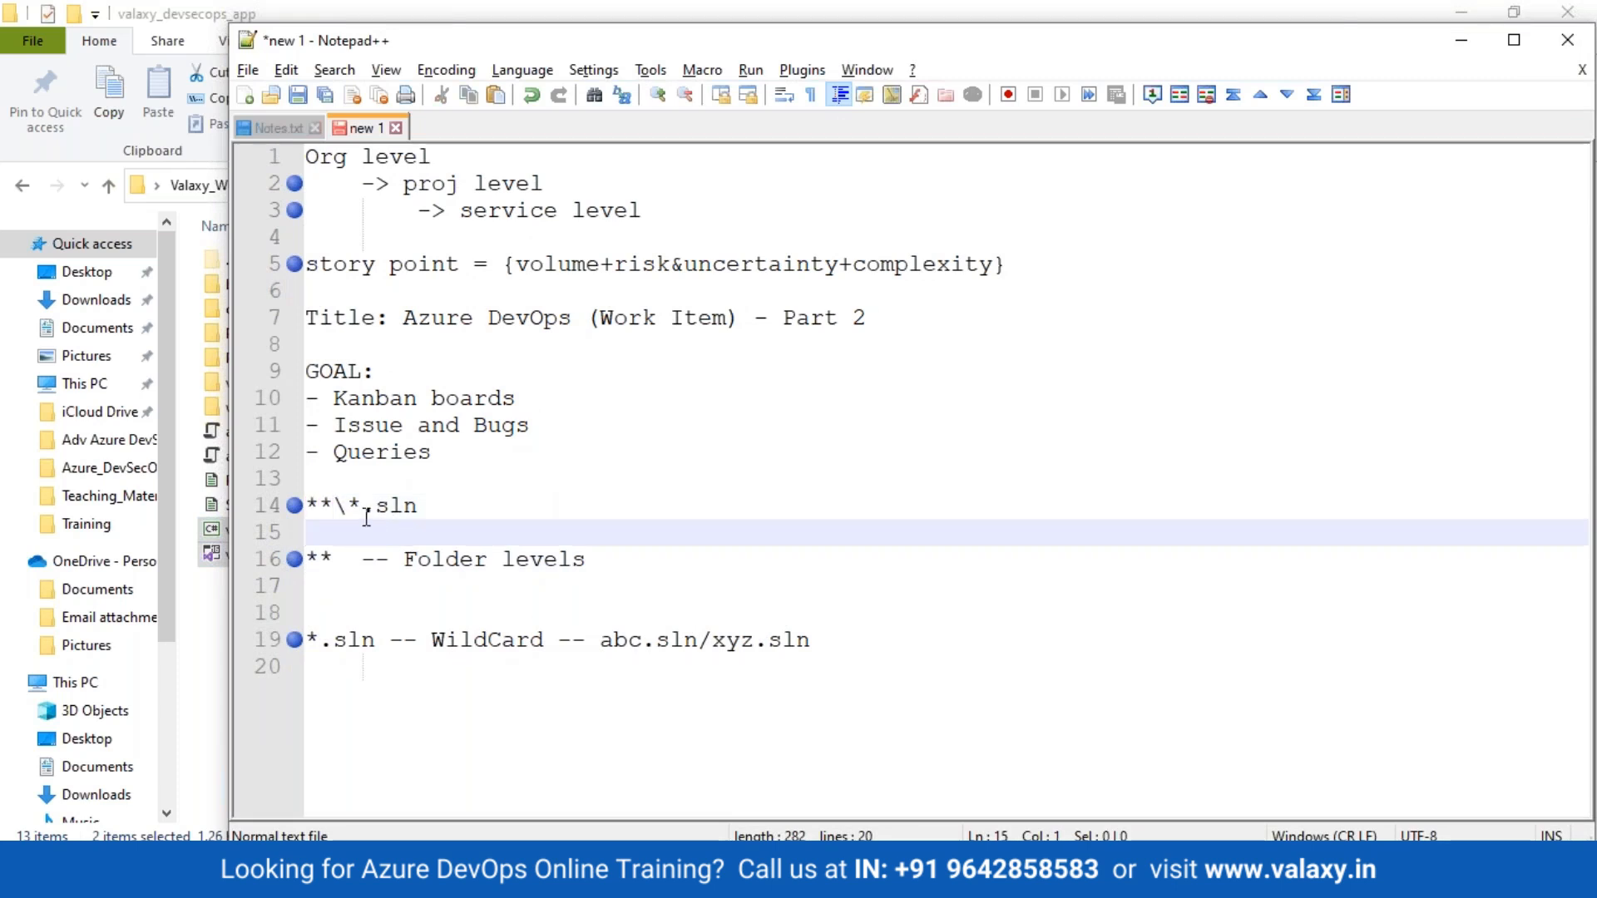
drag(349, 506, 417, 505)
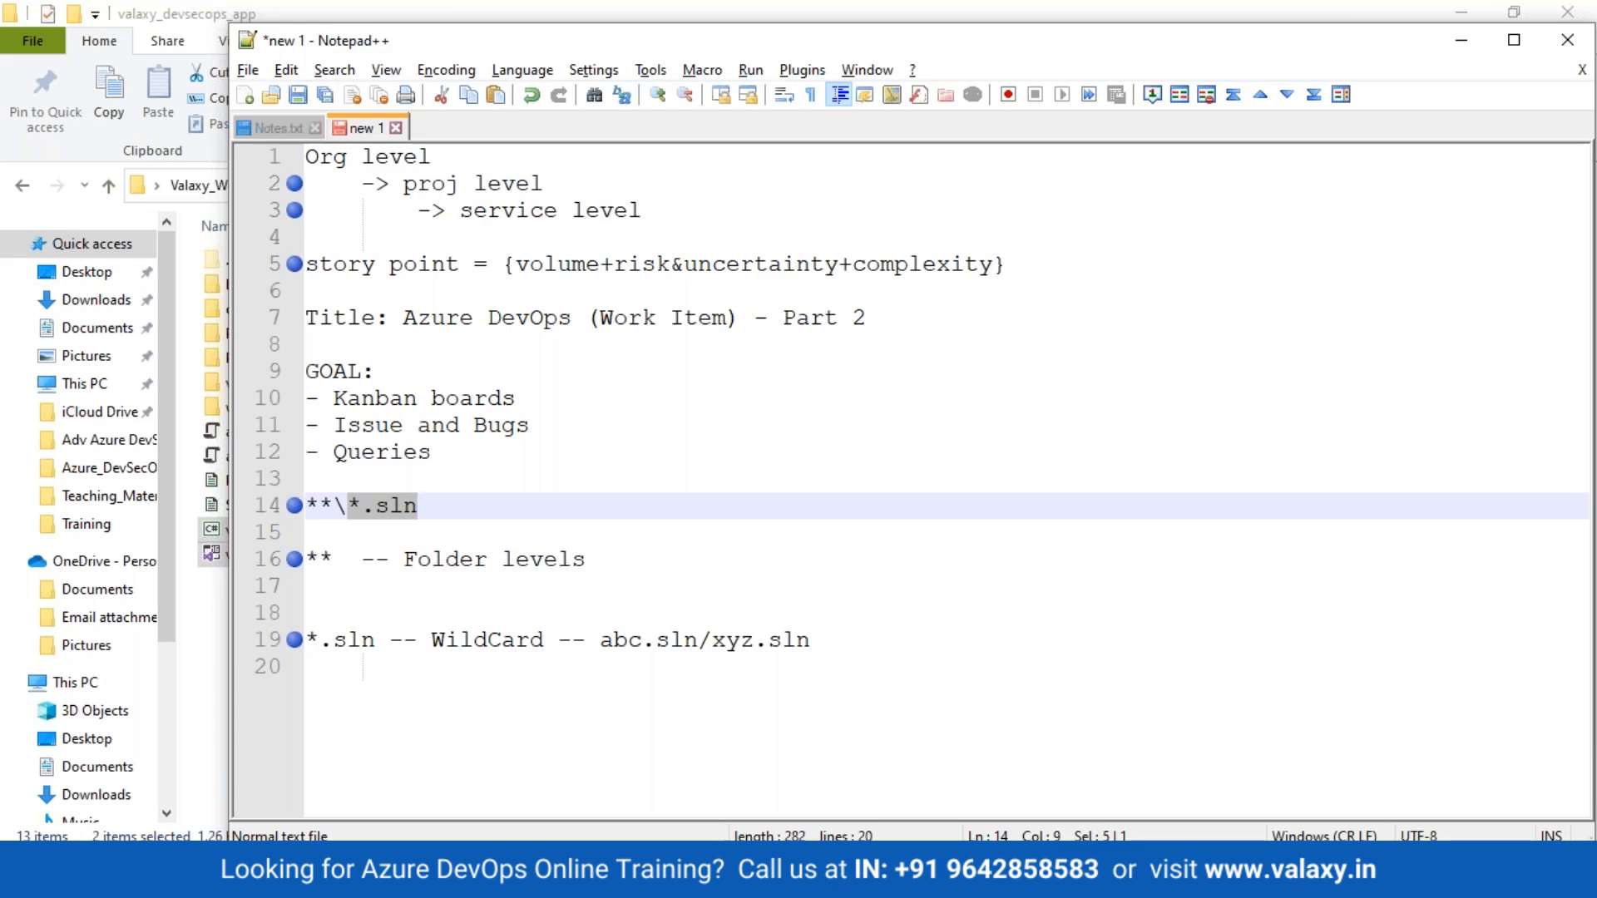
Switch to the build pipeline in the browser and choose valaxy_devsecops_app/valaxy_devsecops_app.sln from the repository as the solution path.
click(573, 873)
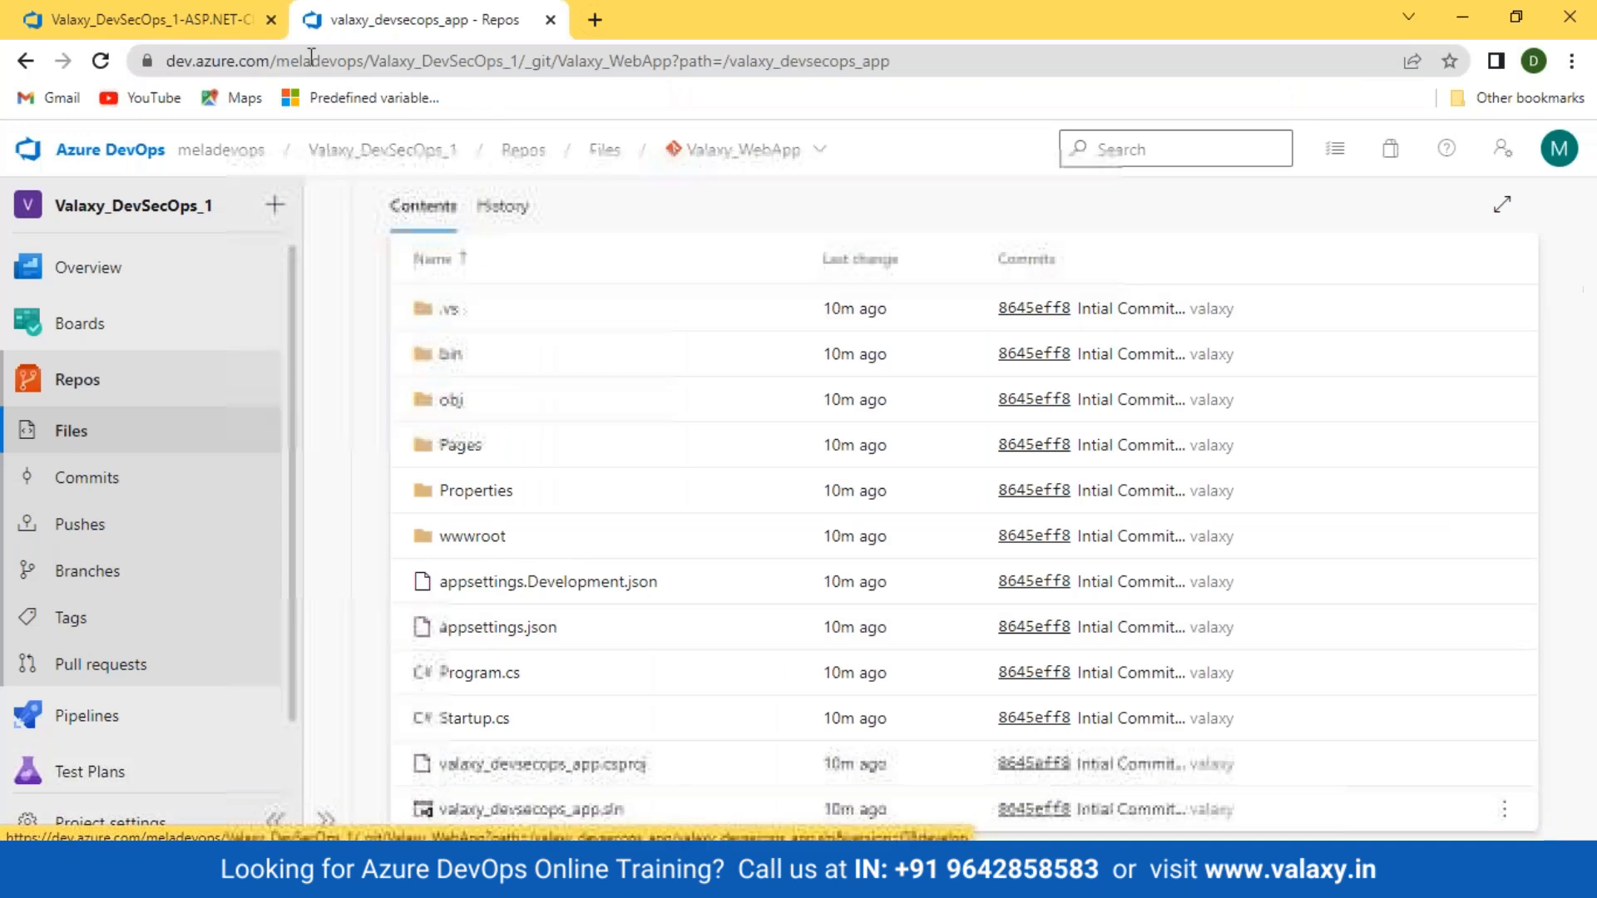
click(142, 23)
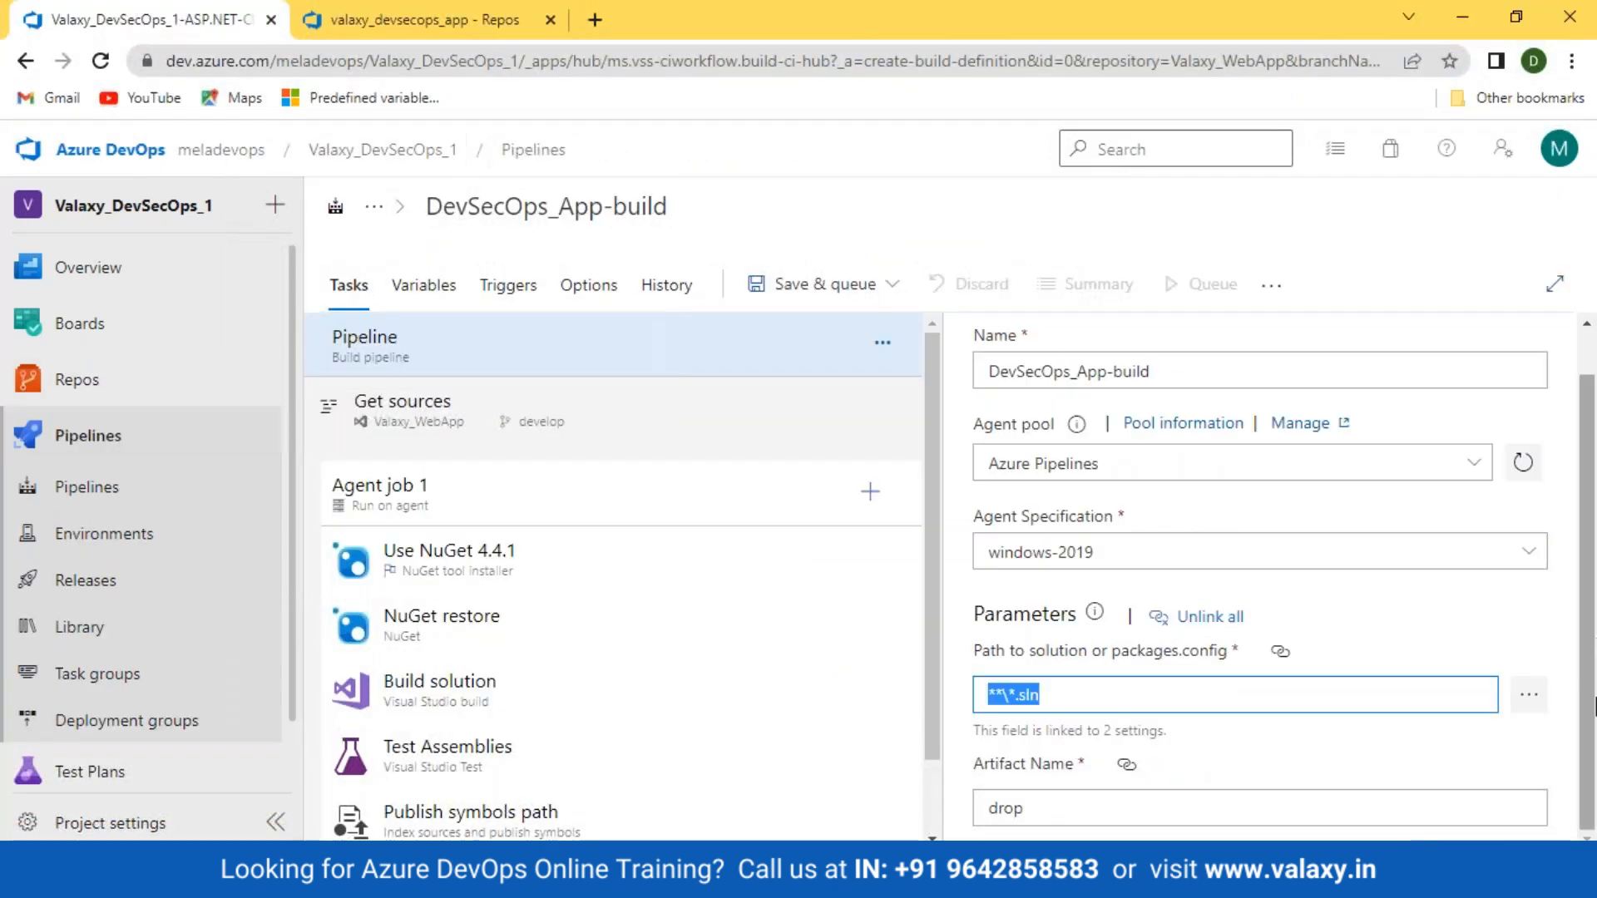
click(1531, 699)
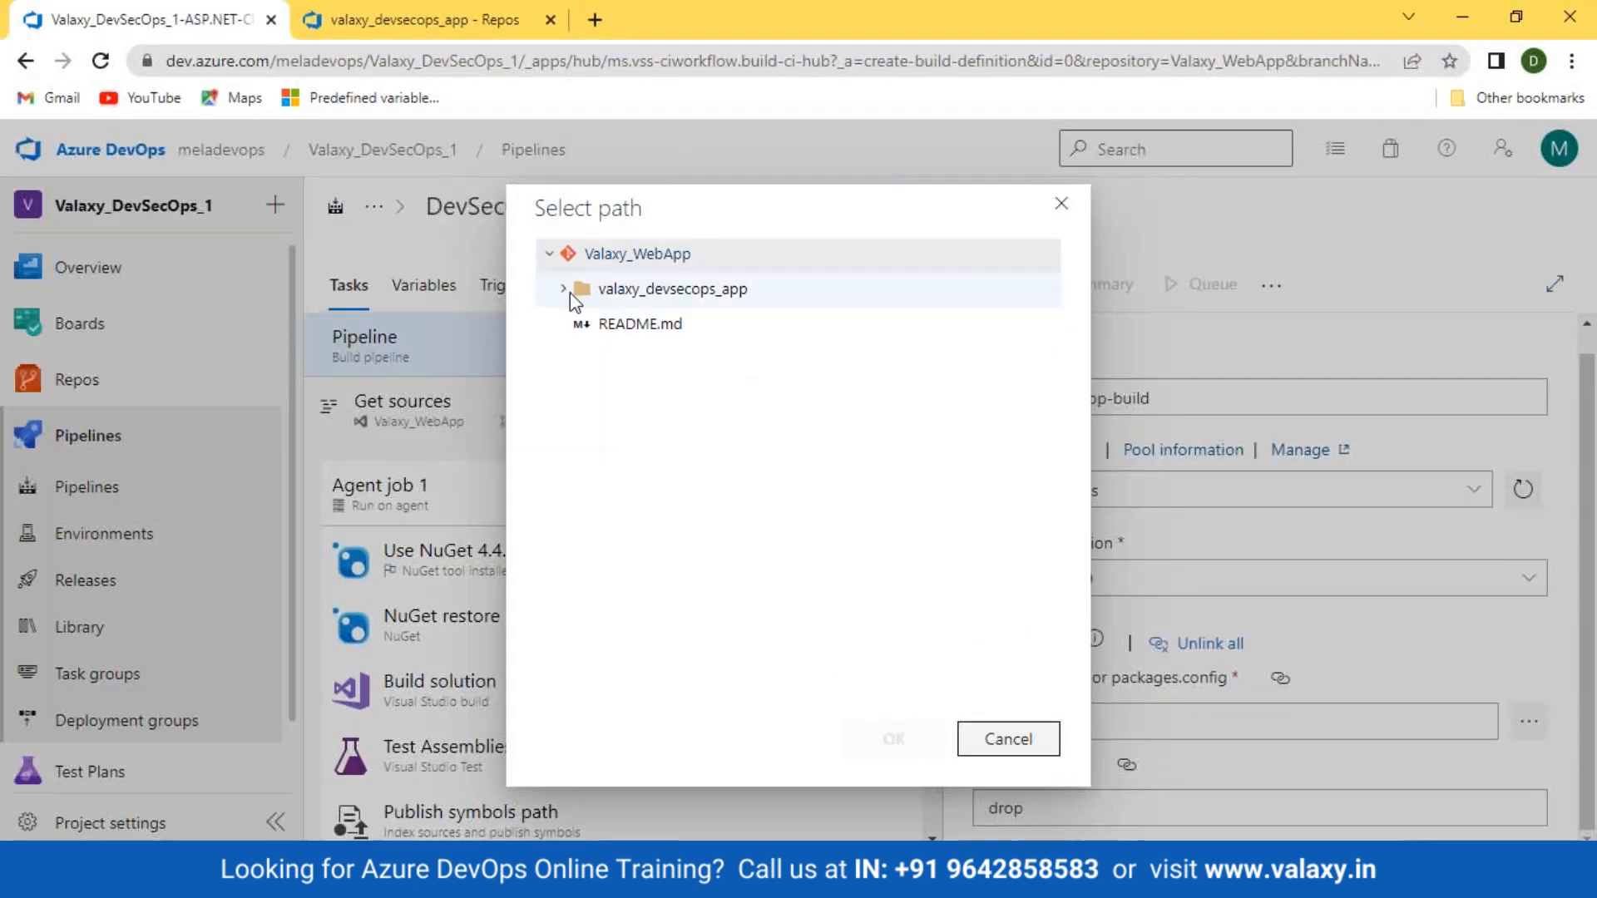
click(569, 293)
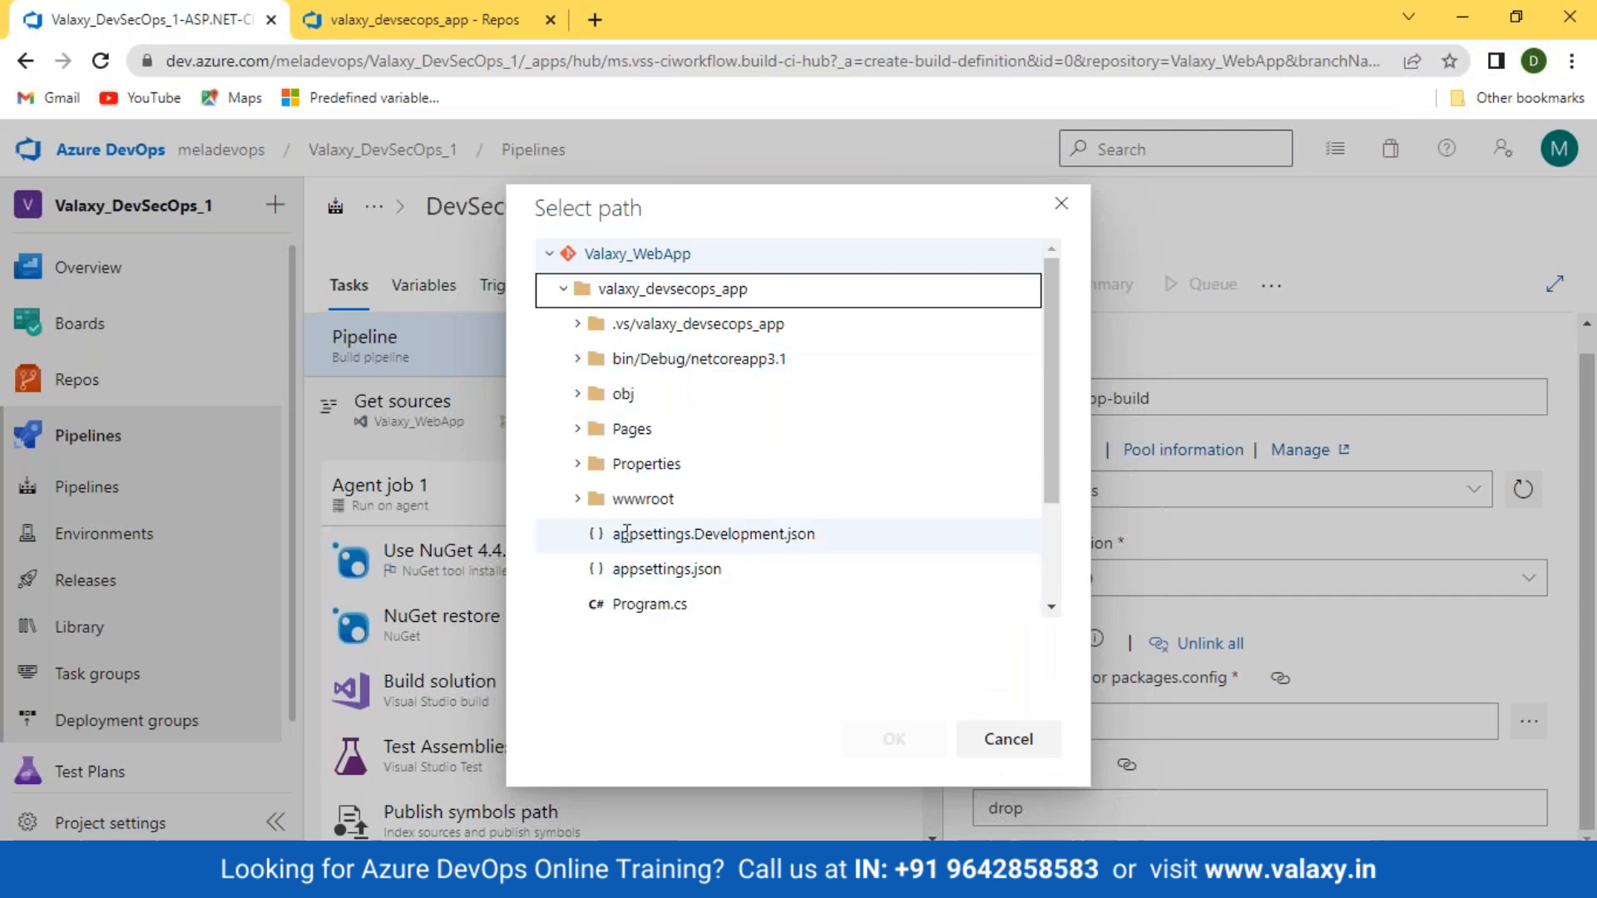
scroll(632, 532, down, 3)
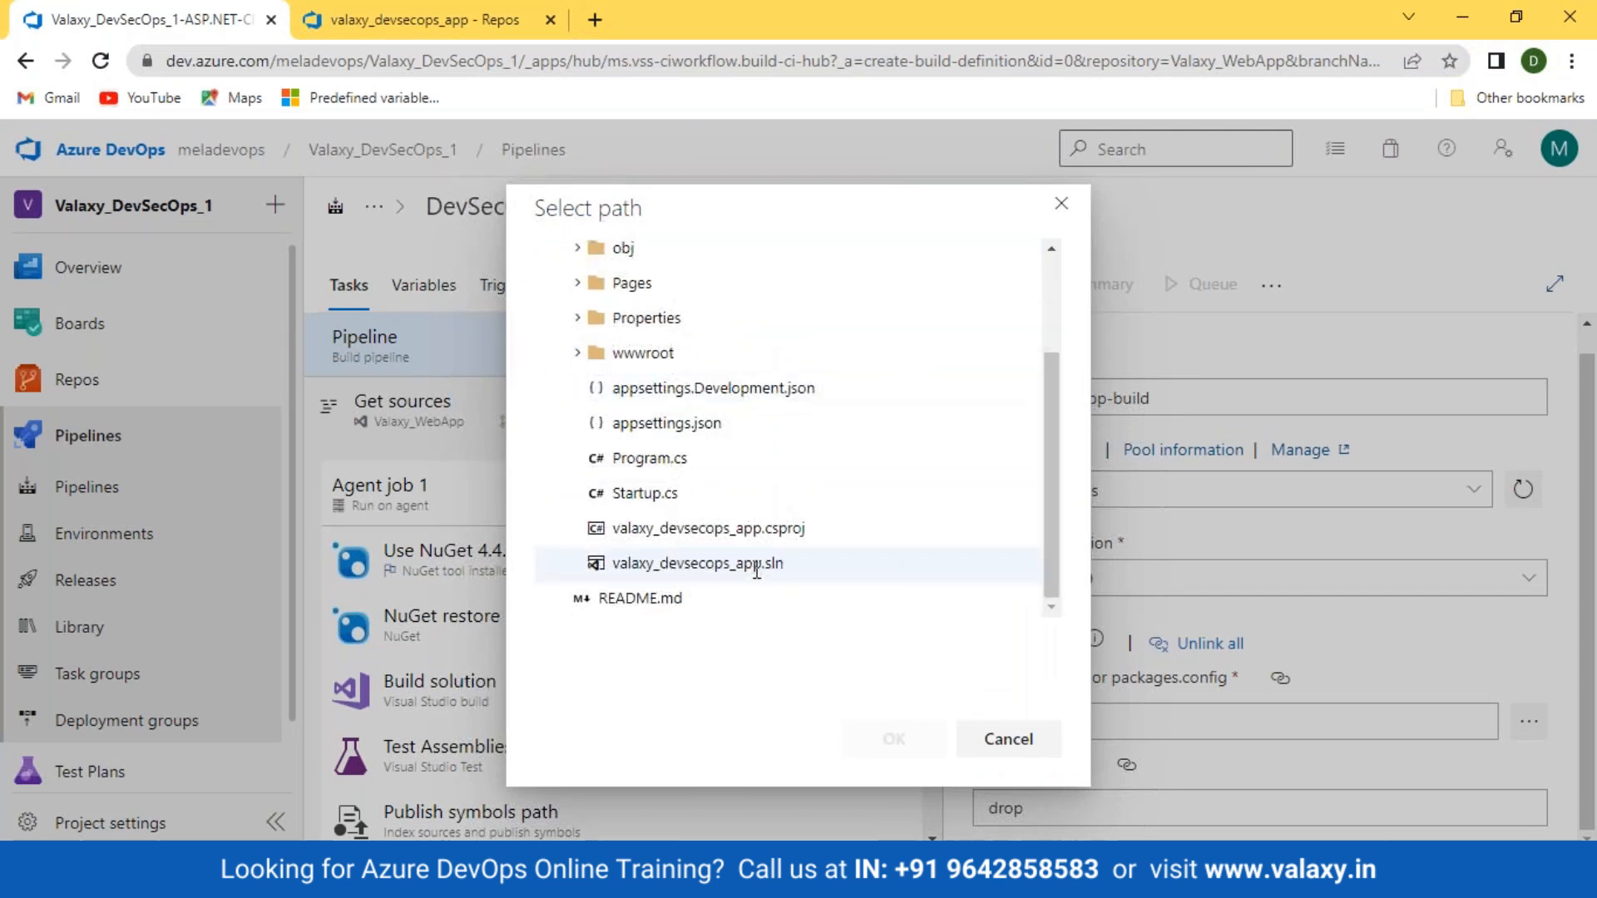
click(756, 570)
click(898, 739)
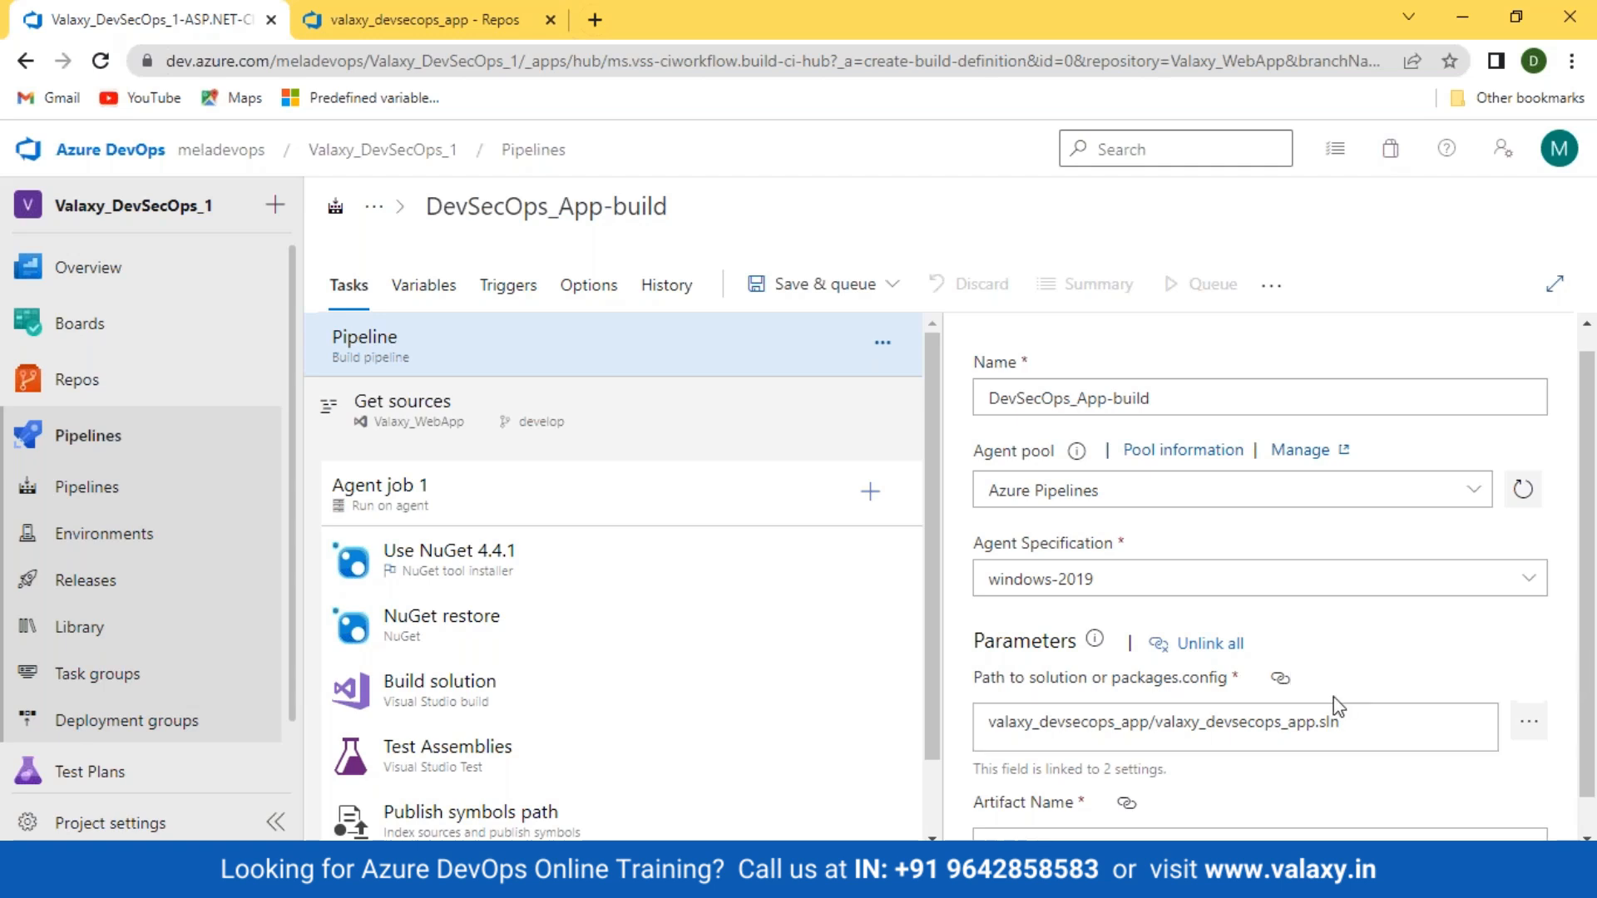
Generalize the solution path to **/*.sln by replacing the solution name with * and the folder name with **.
drag(1315, 723, 1161, 740)
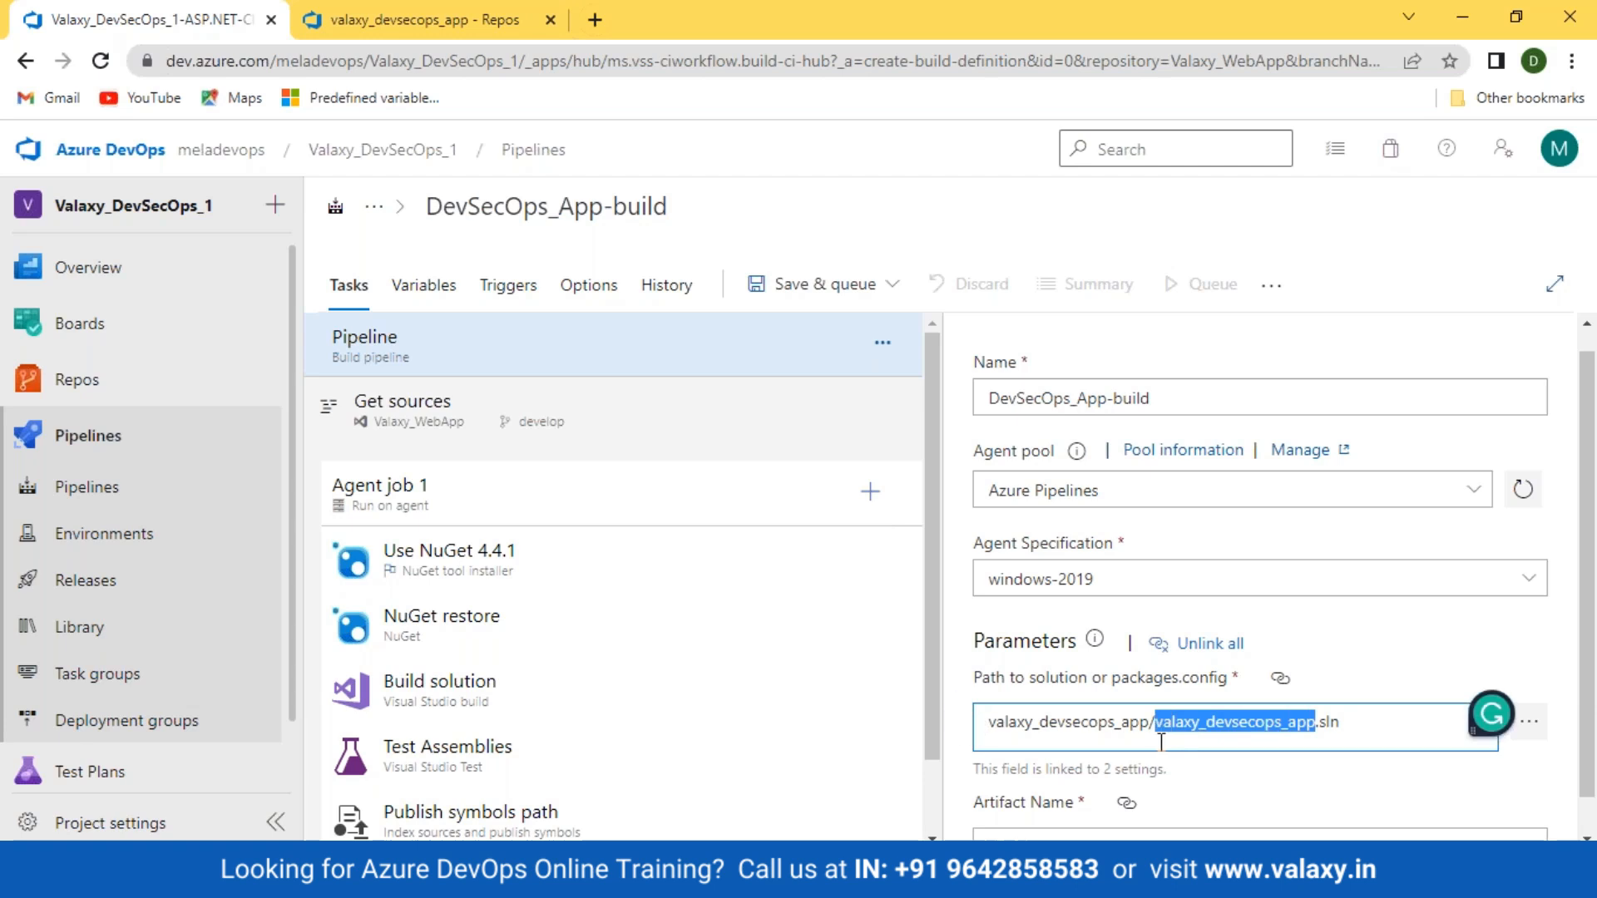
text(*)
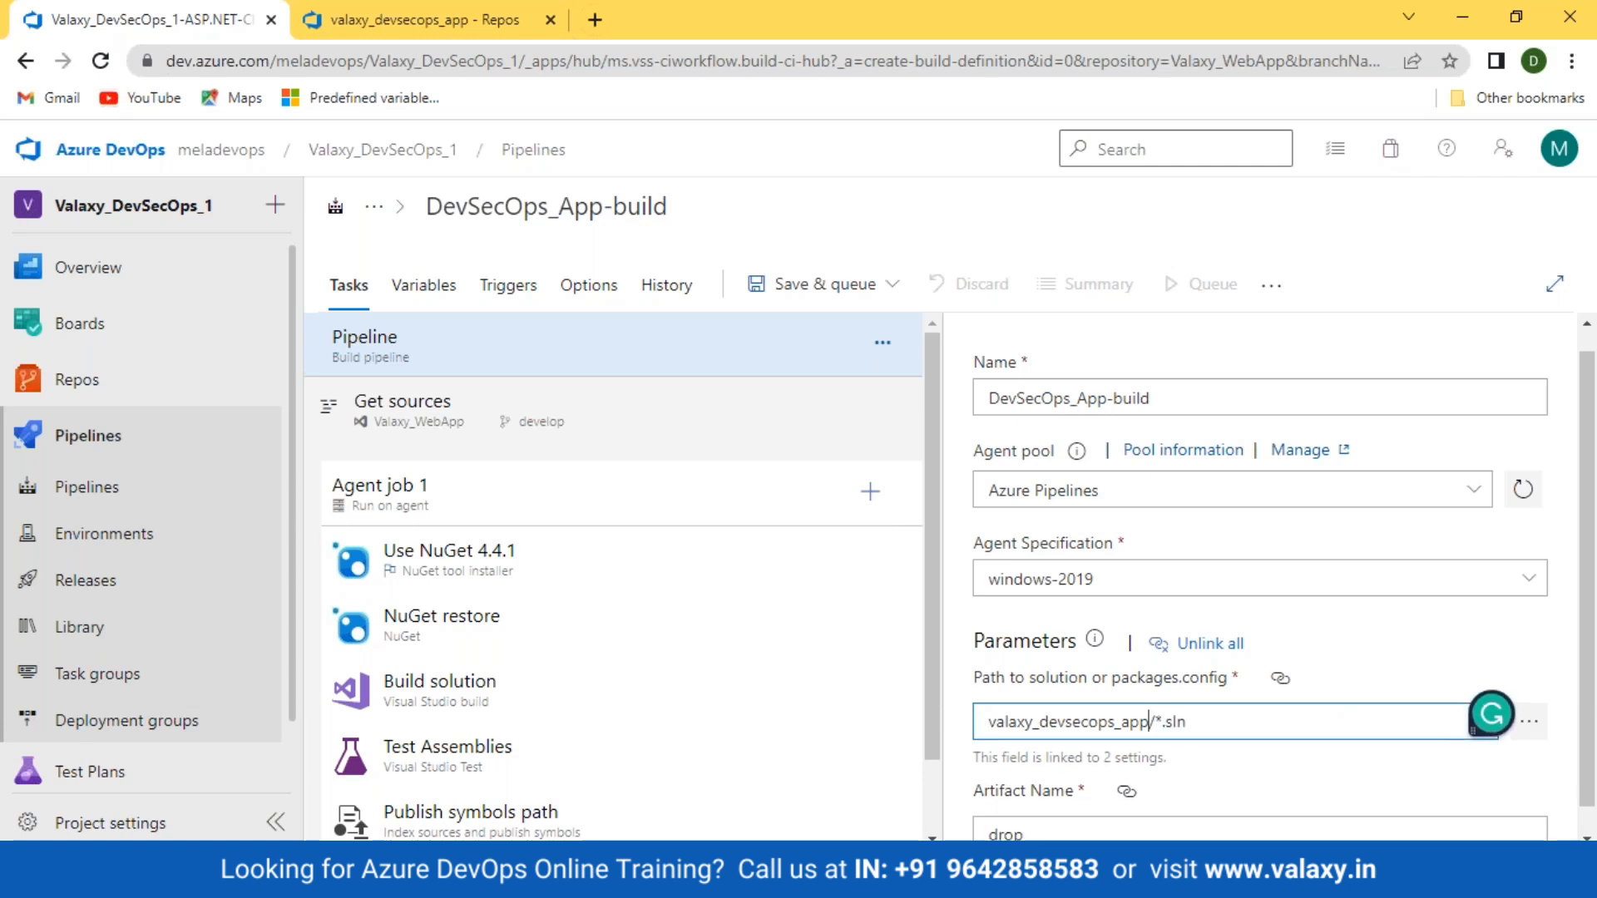
key(BackSpace)
key(BackSpace)
key(BackSpace)
key(BackSpace)
key(BackSpace)
key(BackSpace)
key(BackSpace)
key(BackSpace)
key(BackSpace)
key(BackSpace)
key(BackSpace)
key(BackSpace)
key(BackSpace)
key(BackSpace)
key(BackSpace)
key(BackSpace)
key(BackSpace)
key(BackSpace)
key(BackSpace)
key(BackSpace)
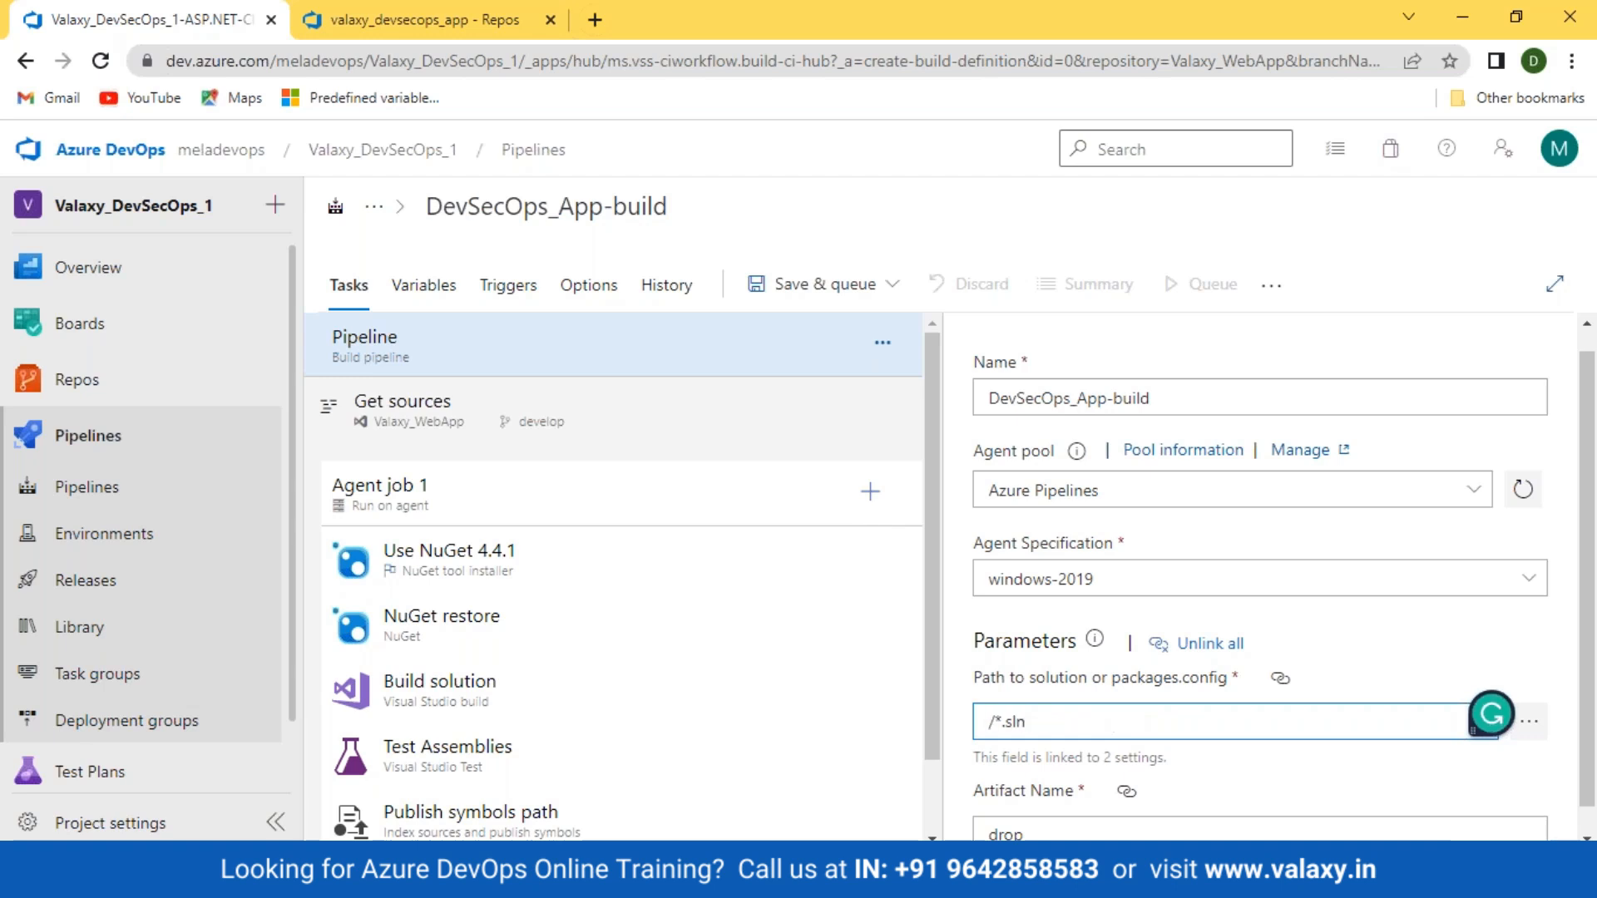
text(**)
click(1158, 717)
scroll(1160, 715, down, 1)
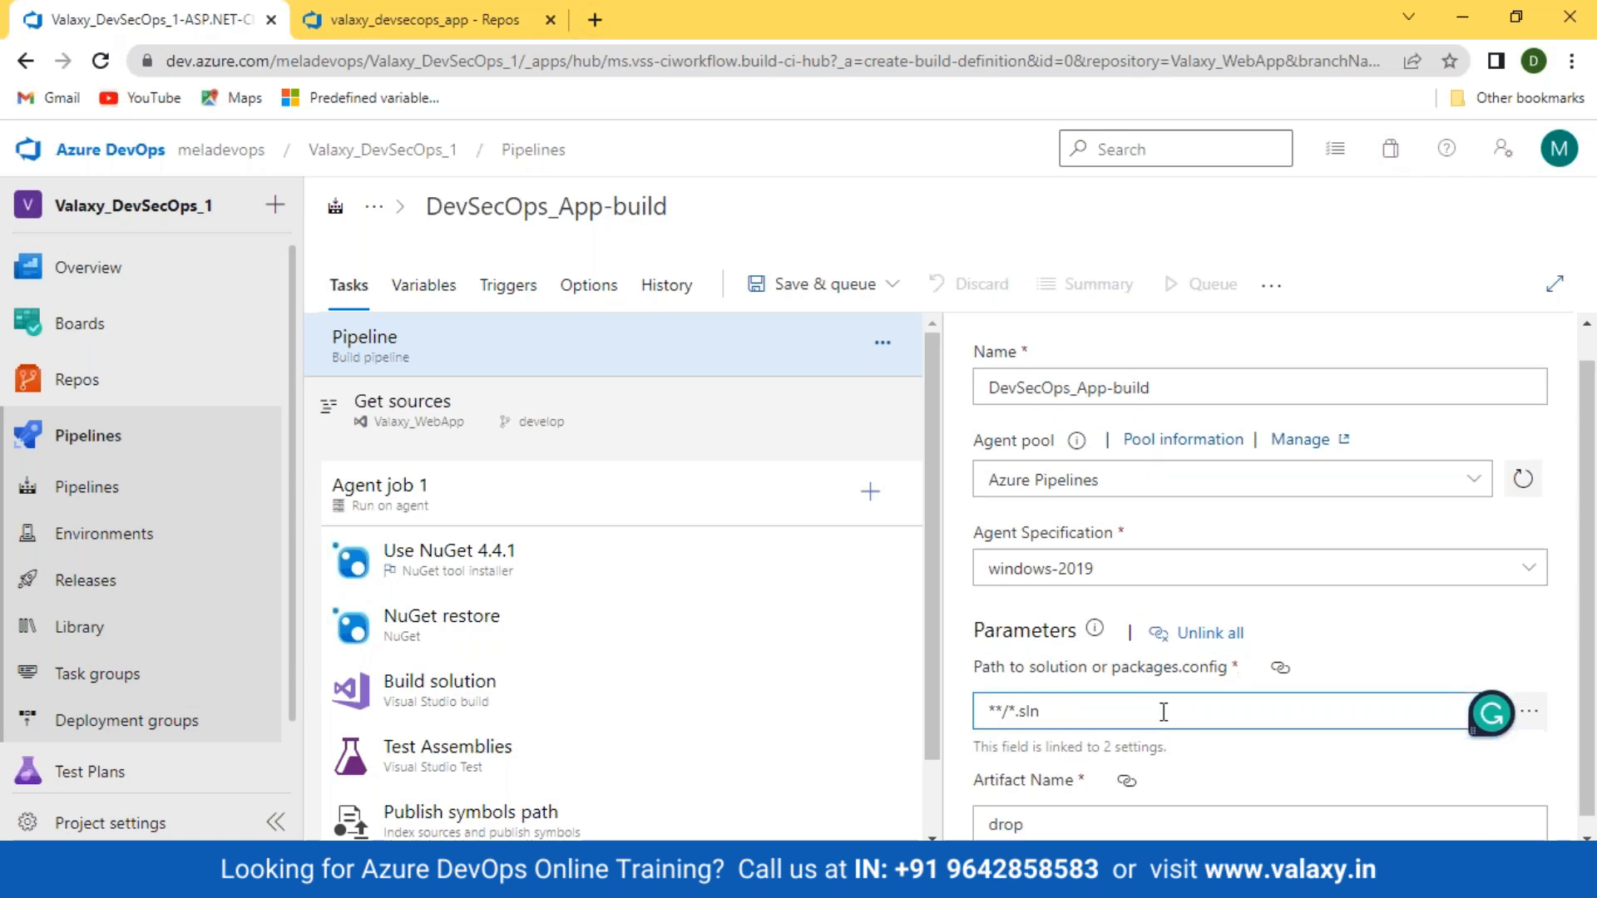
click(1338, 632)
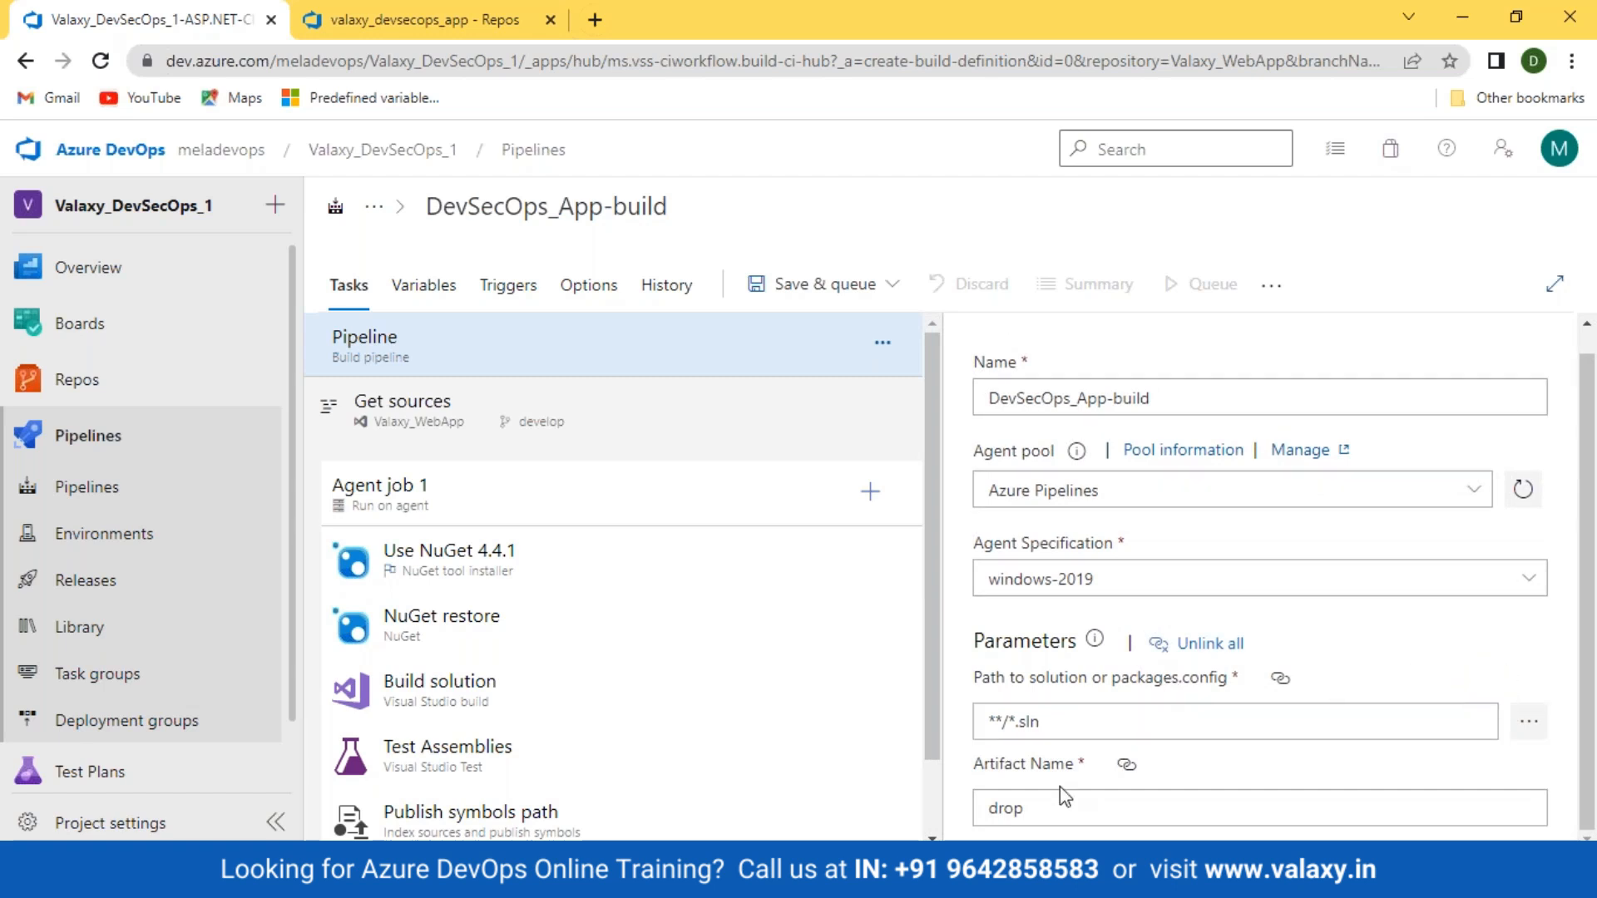
Review the pipeline's artifact name, solution path and agent specification settings.
drag(976, 767, 1100, 767)
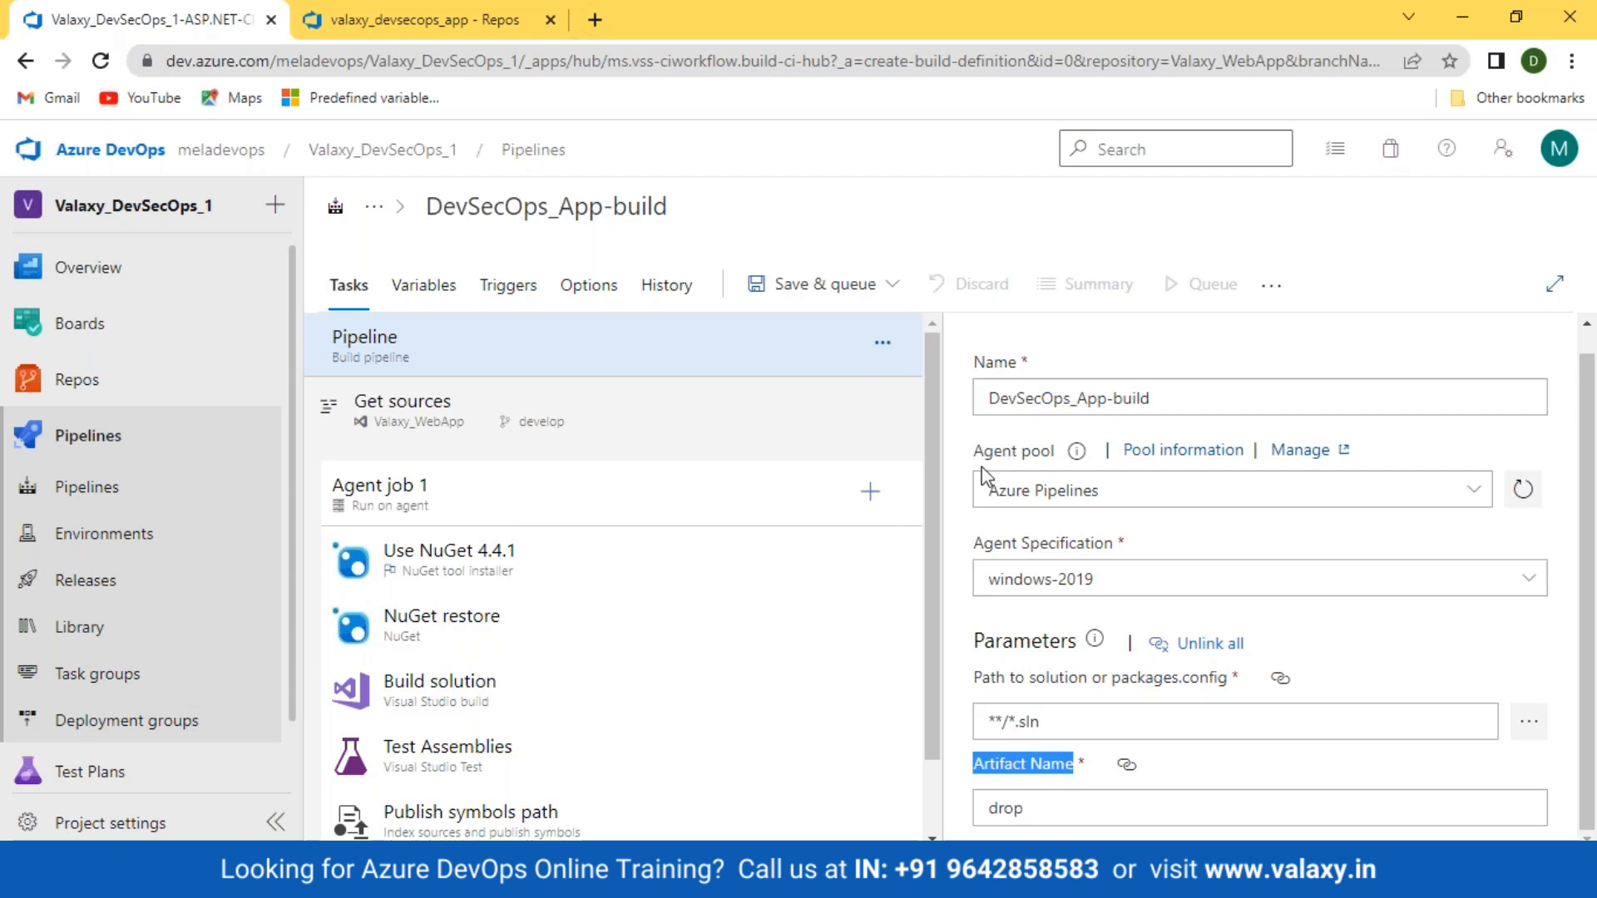
drag(975, 682, 1179, 711)
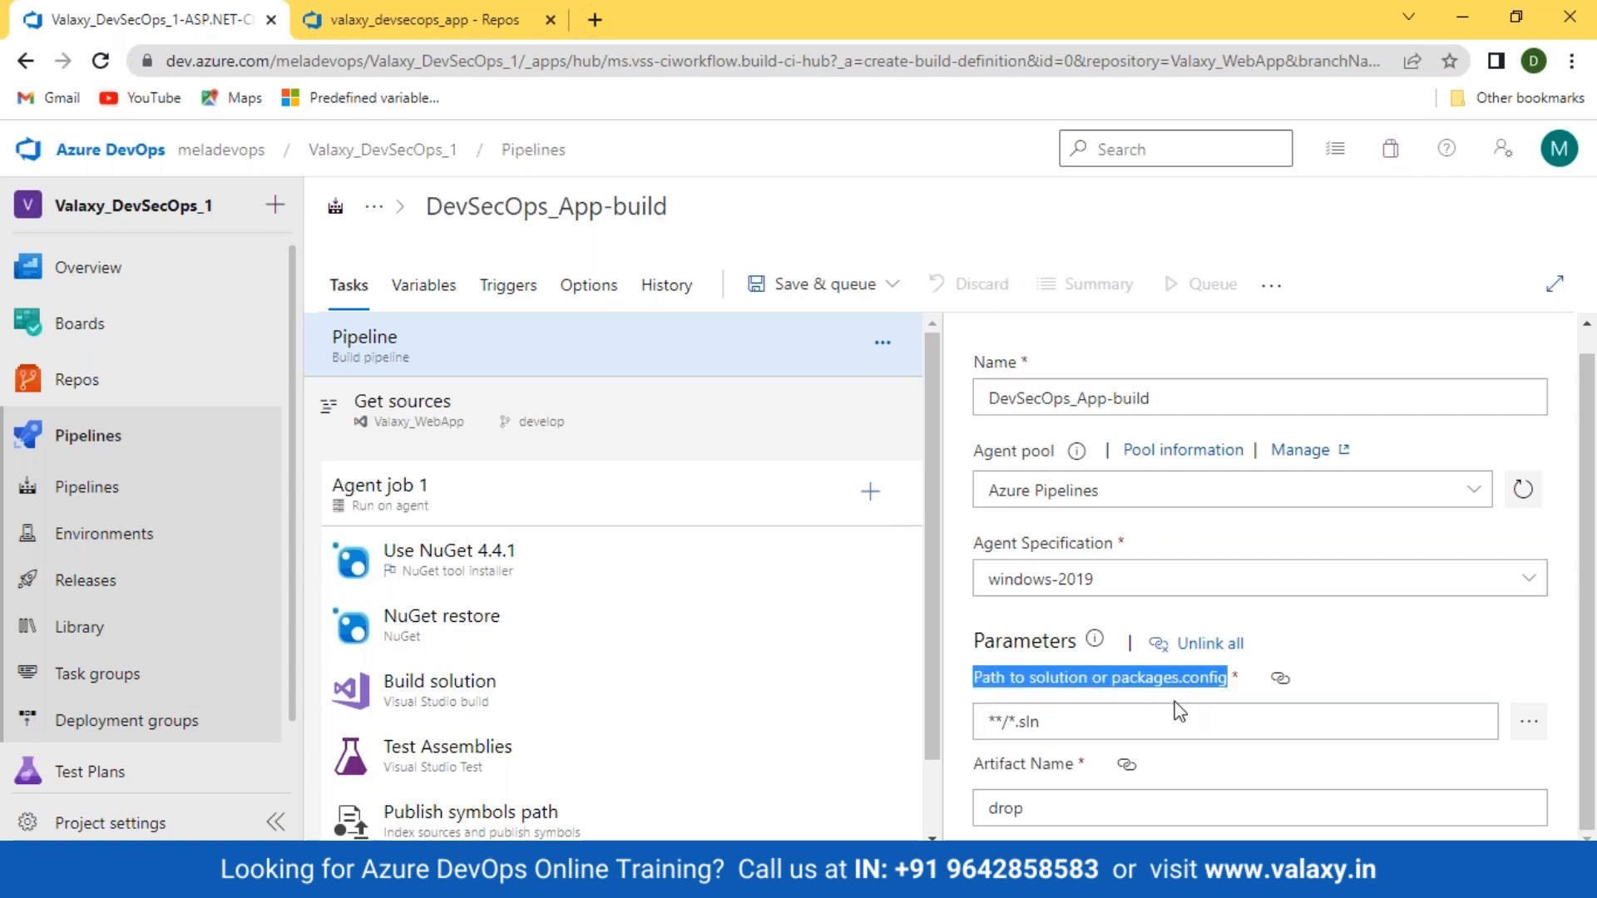
drag(983, 546, 1140, 556)
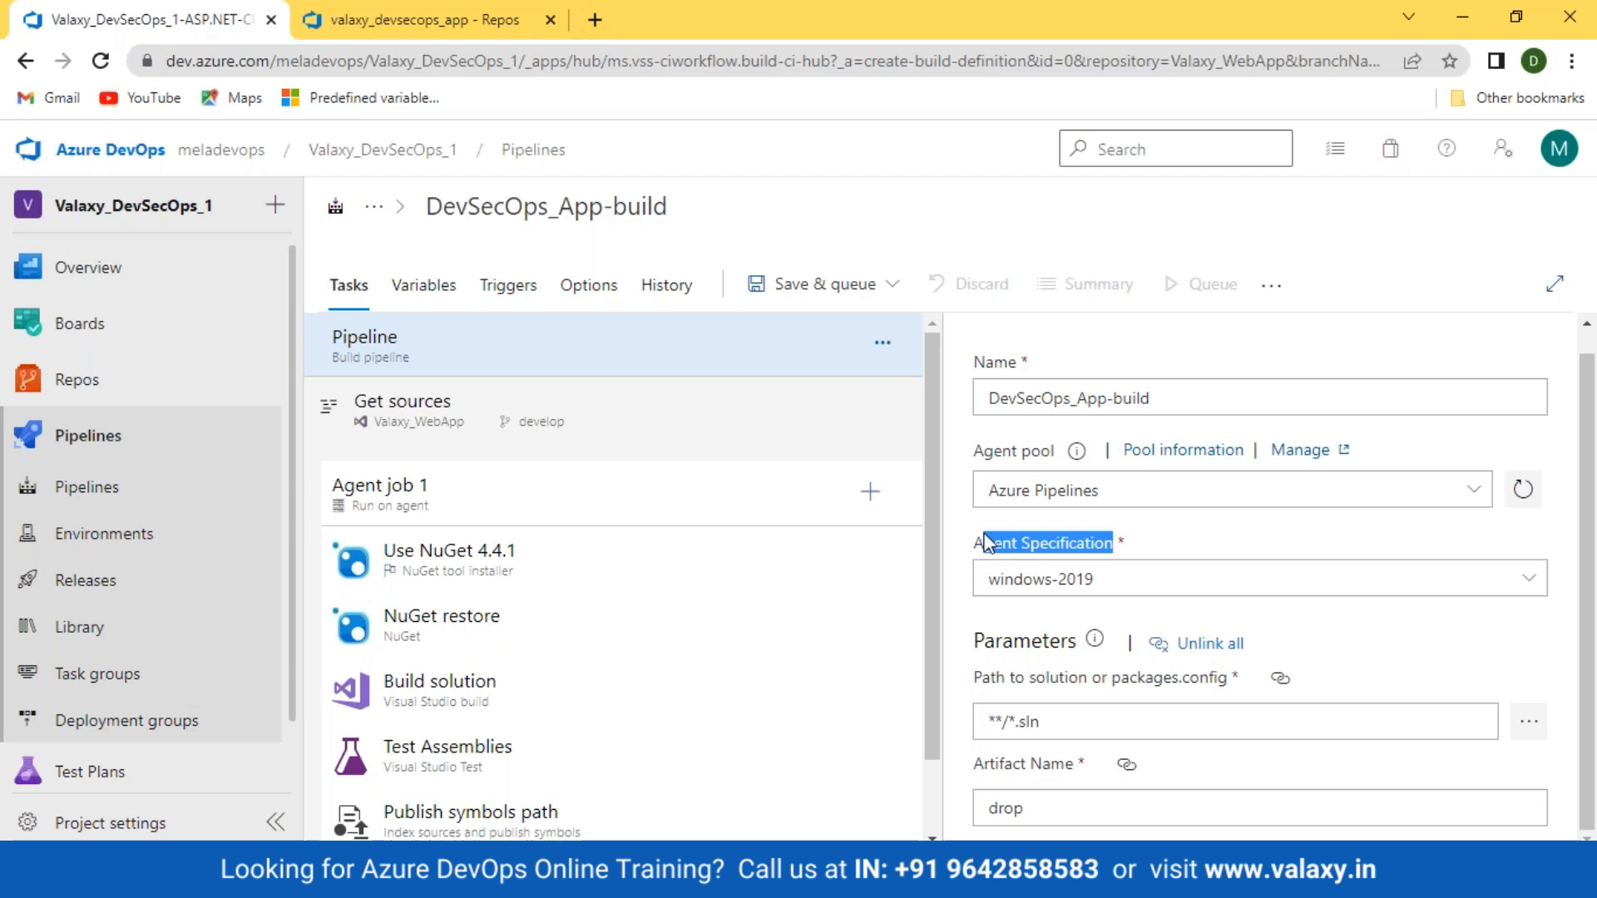
Review the Get sources settings, including the source type, team project, repository and default branch.
click(501, 433)
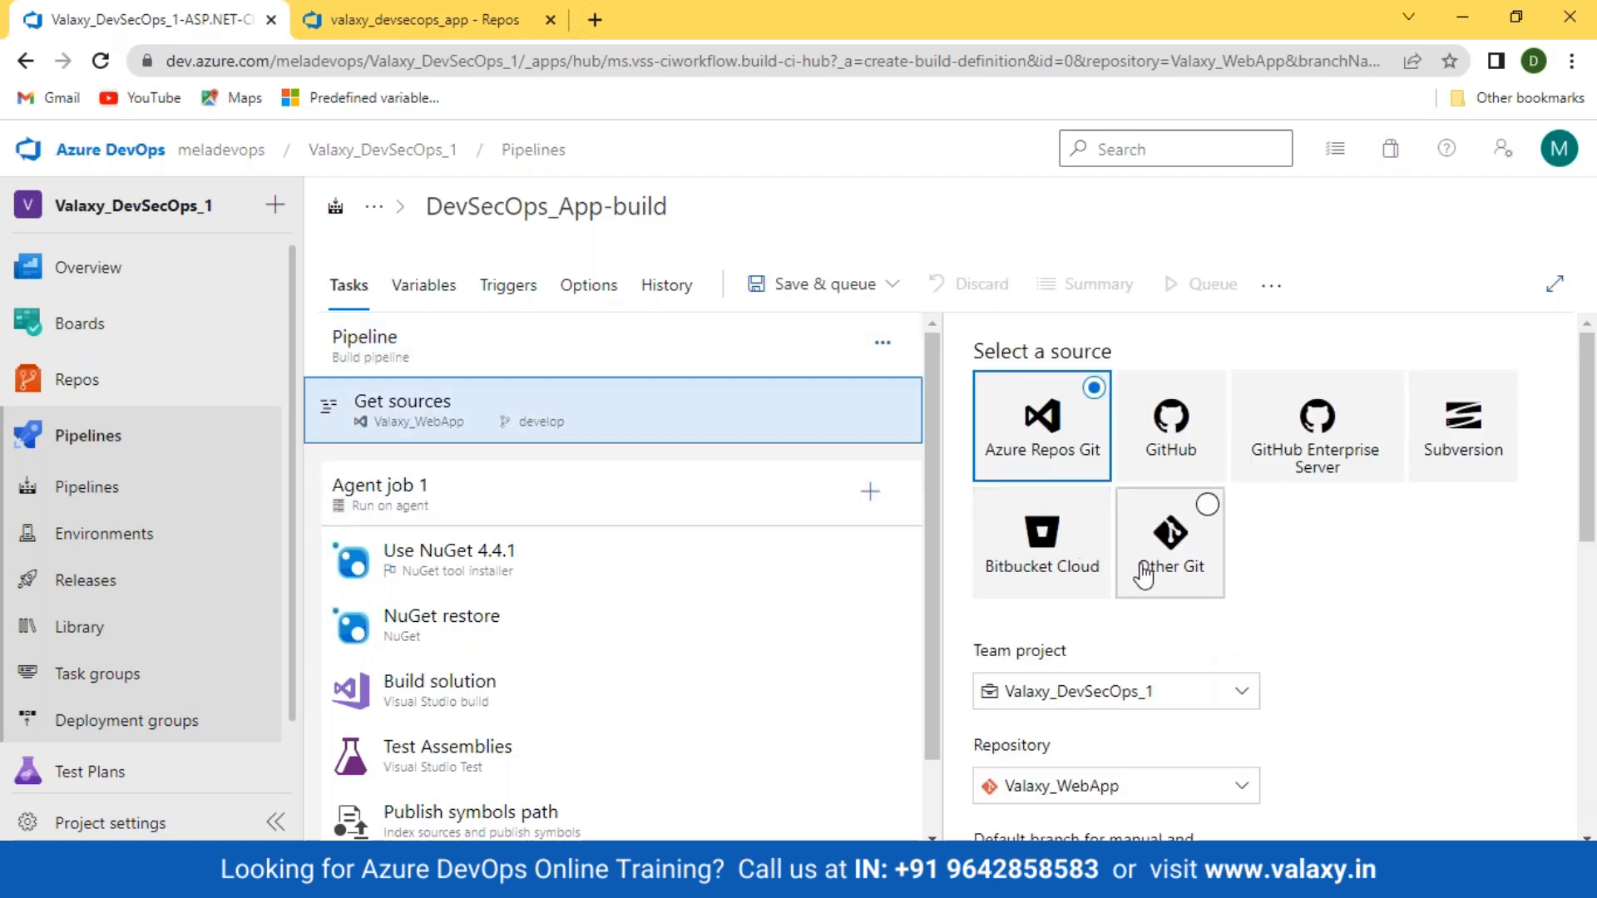
scroll(1135, 582, down, 1)
scroll(1105, 677, up, 2)
scroll(1070, 756, down, 3)
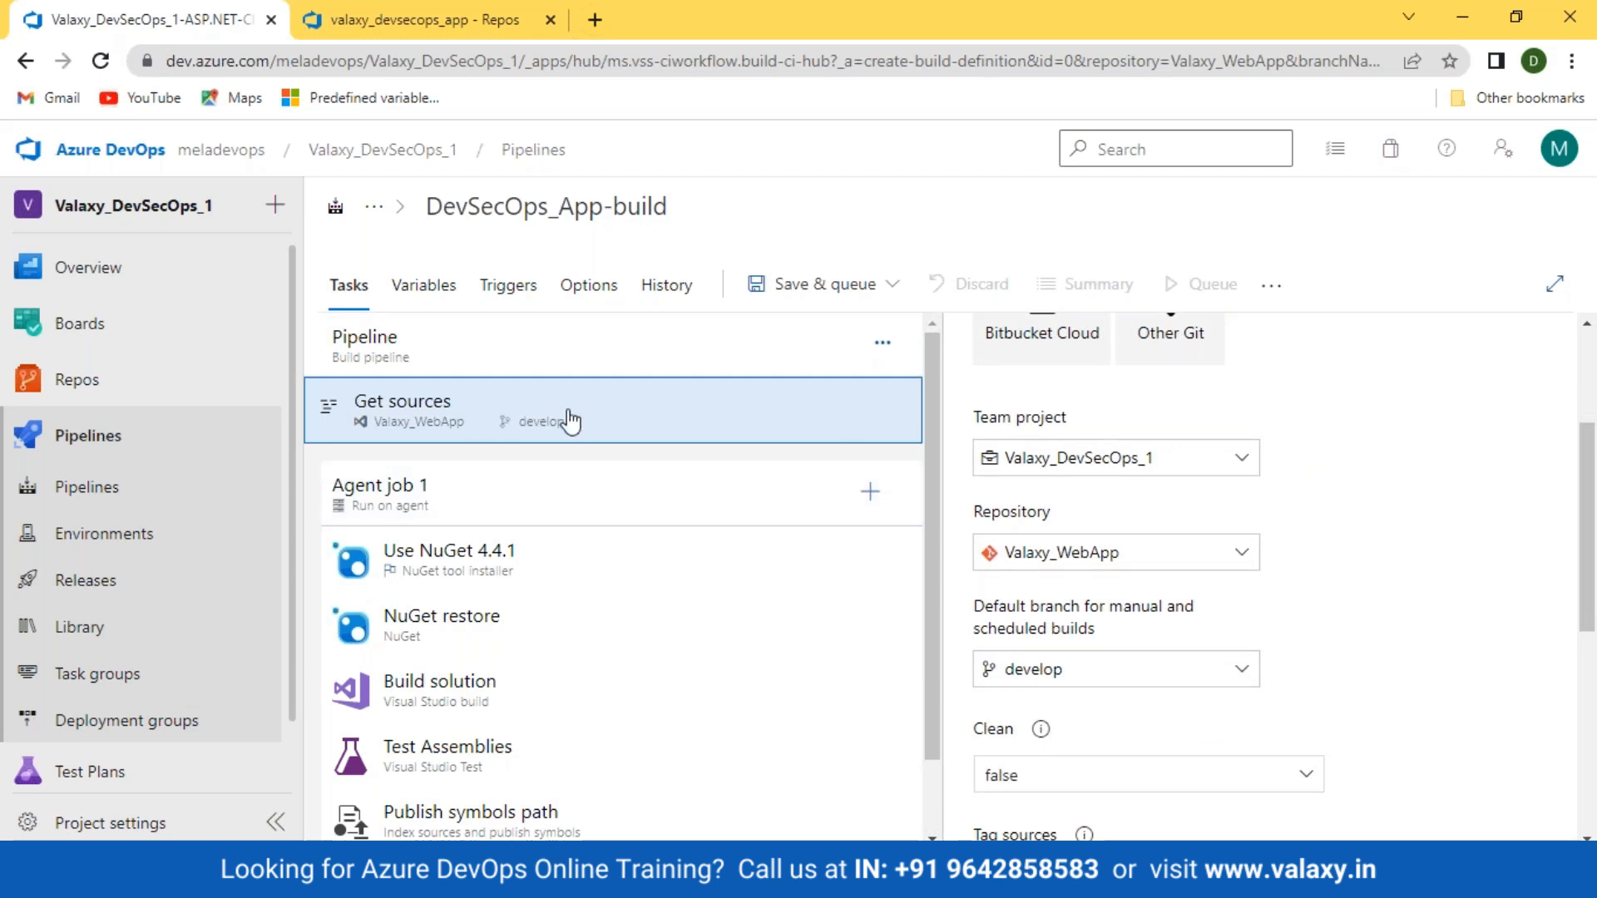
Review the Agent job 1 settings, including its agent pool, demands and execution plan.
click(456, 488)
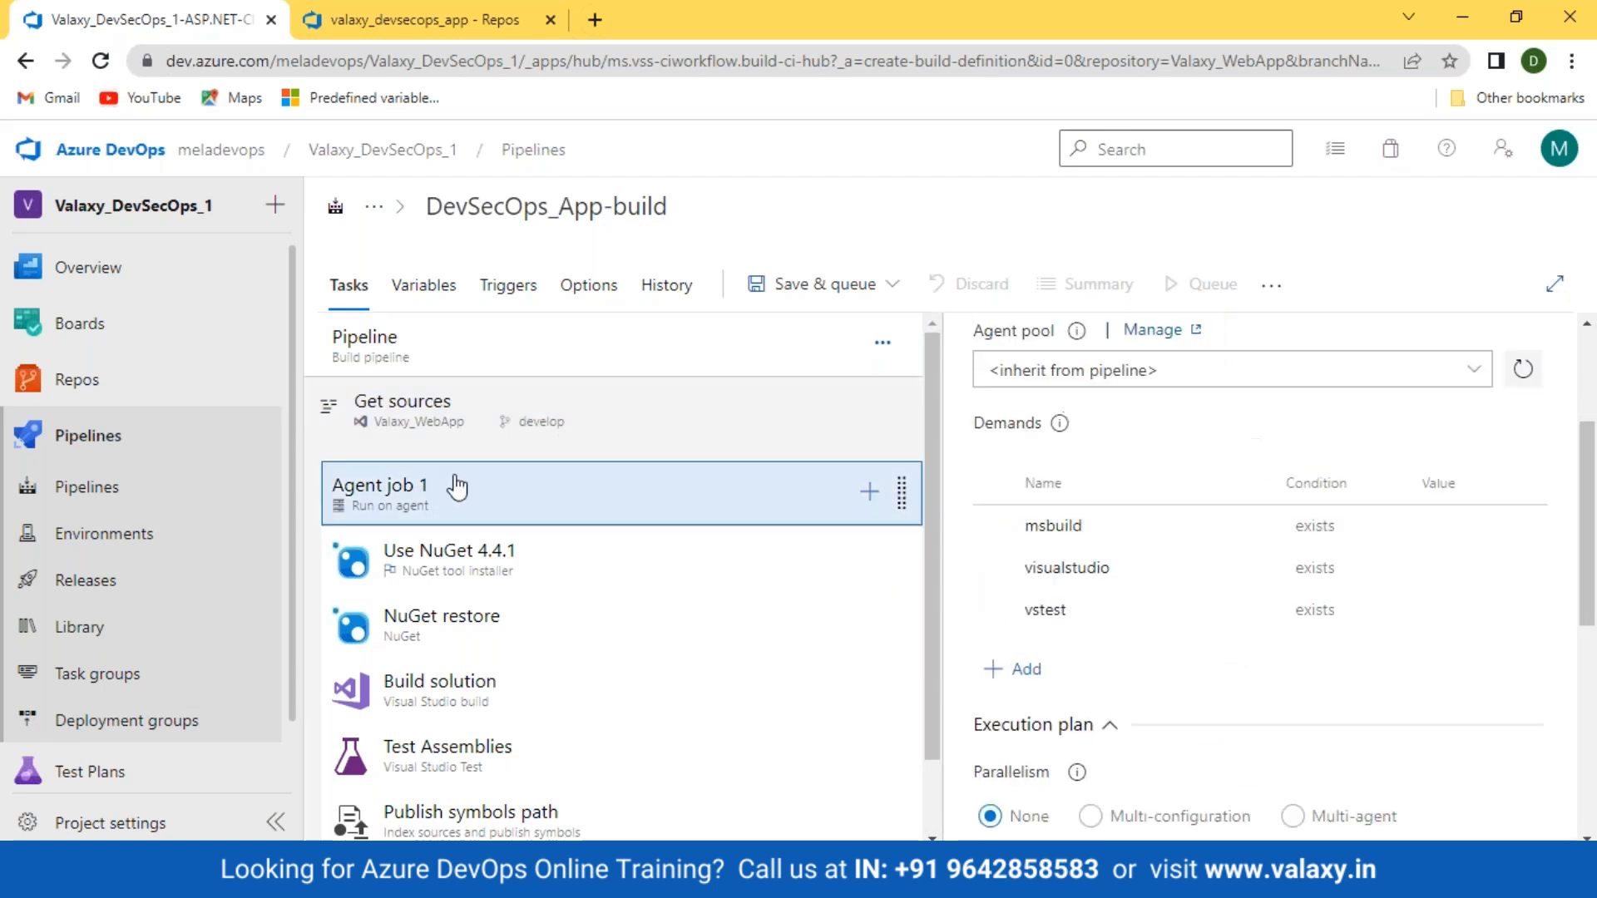
scroll(612, 536, down, 1)
scroll(1096, 434, up, 2)
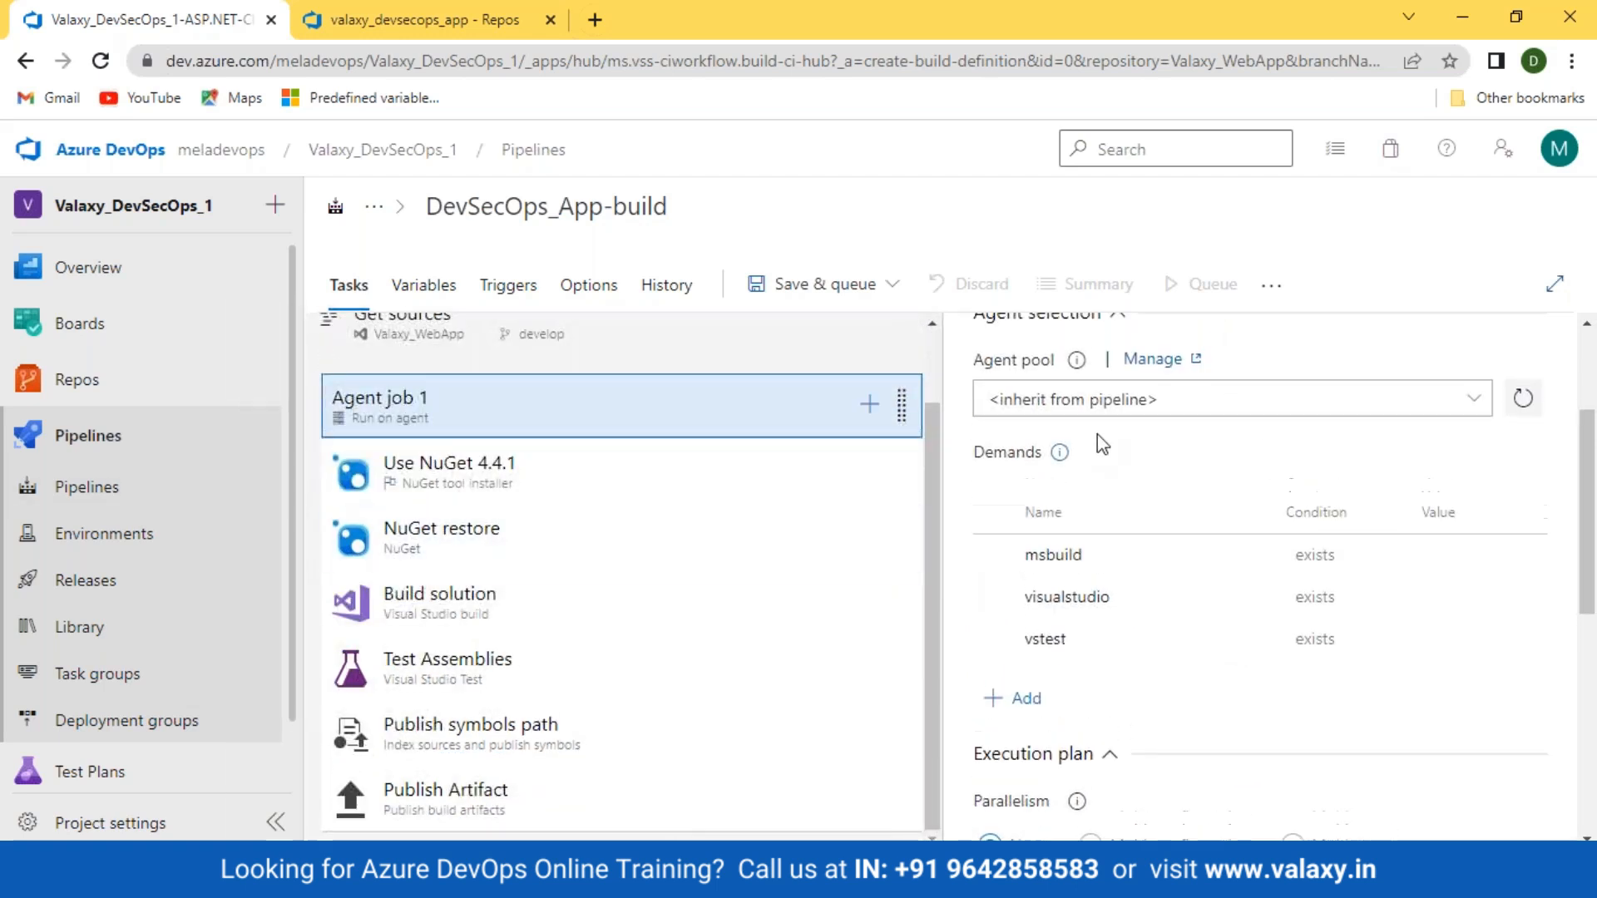
scroll(596, 427, up, 1)
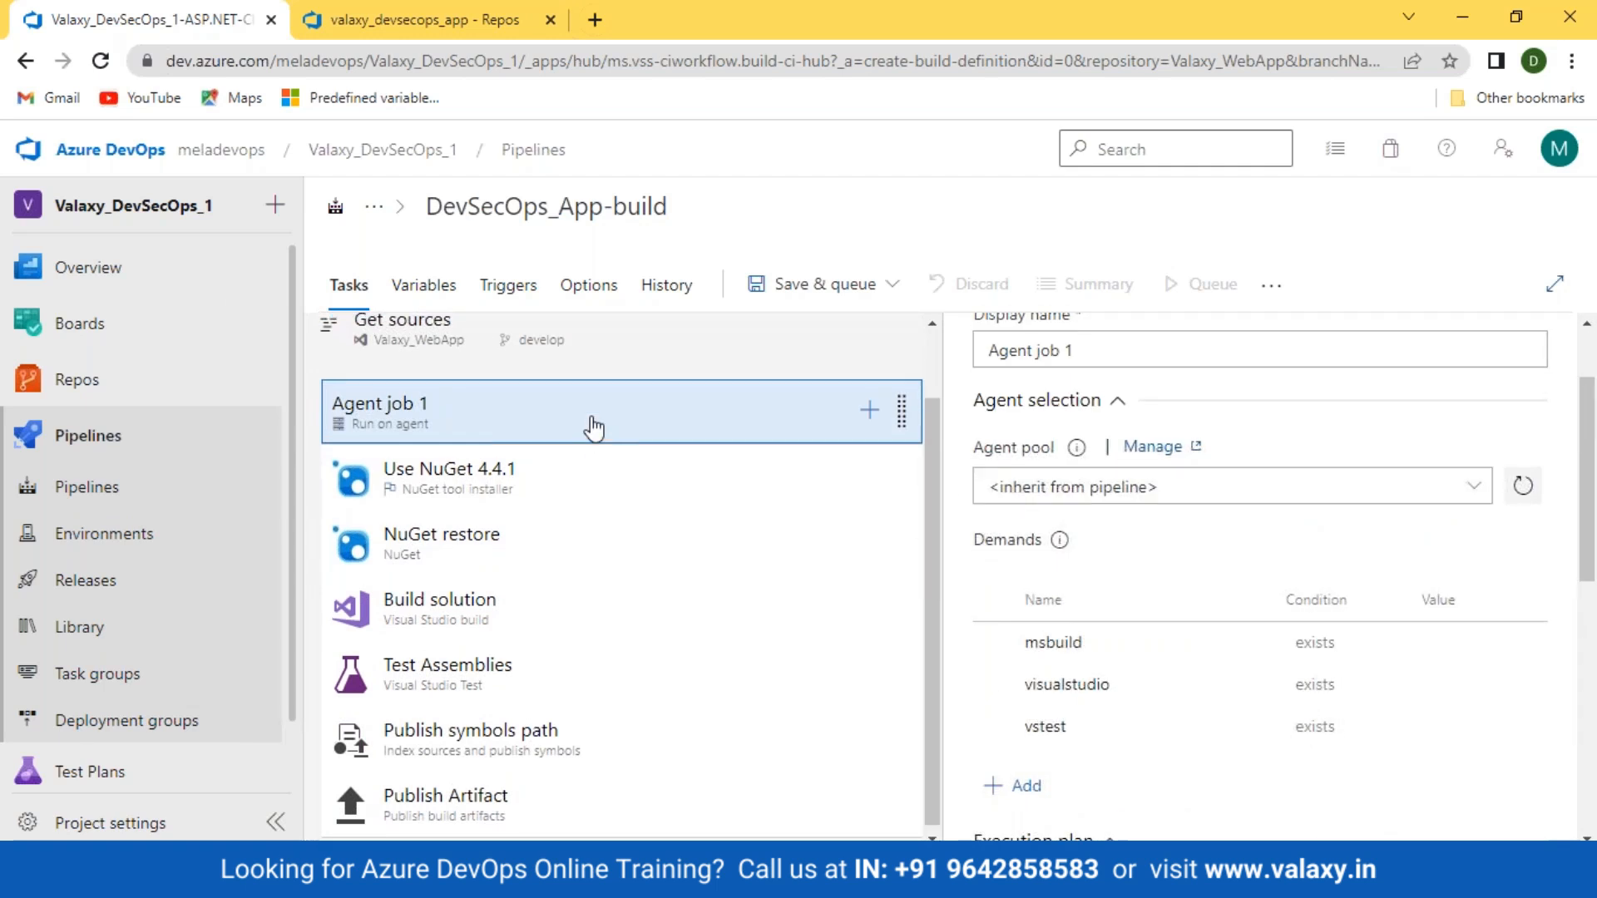
click(474, 358)
click(634, 488)
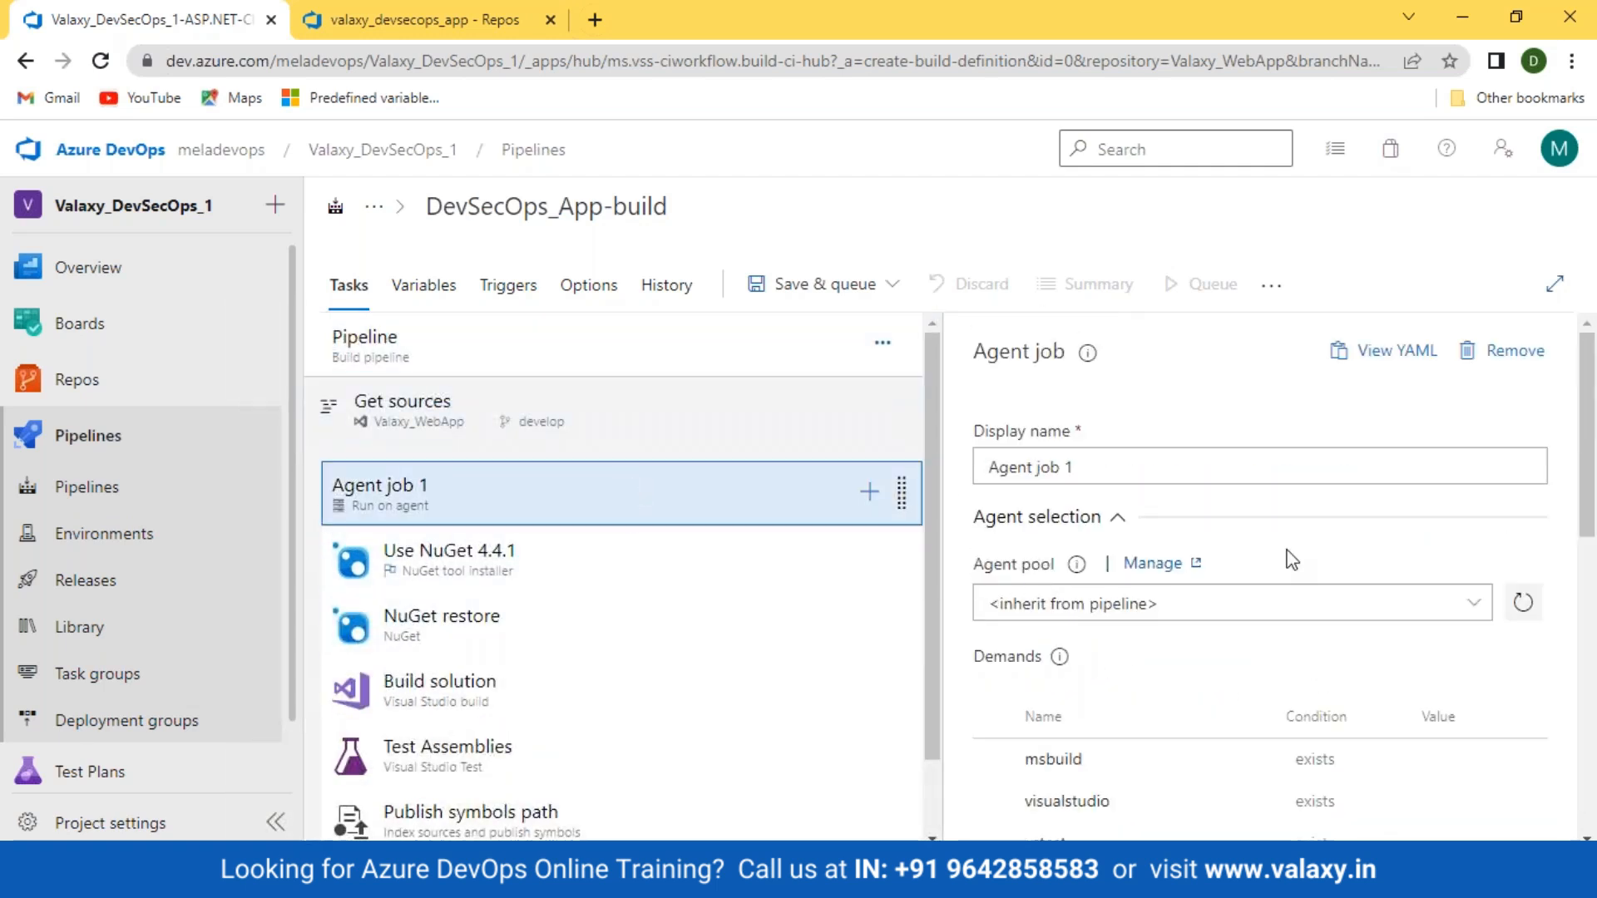
scroll(1227, 583, down, 2)
Open the Use NuGet task and highlight the version of NuGet.exe to install.
click(533, 572)
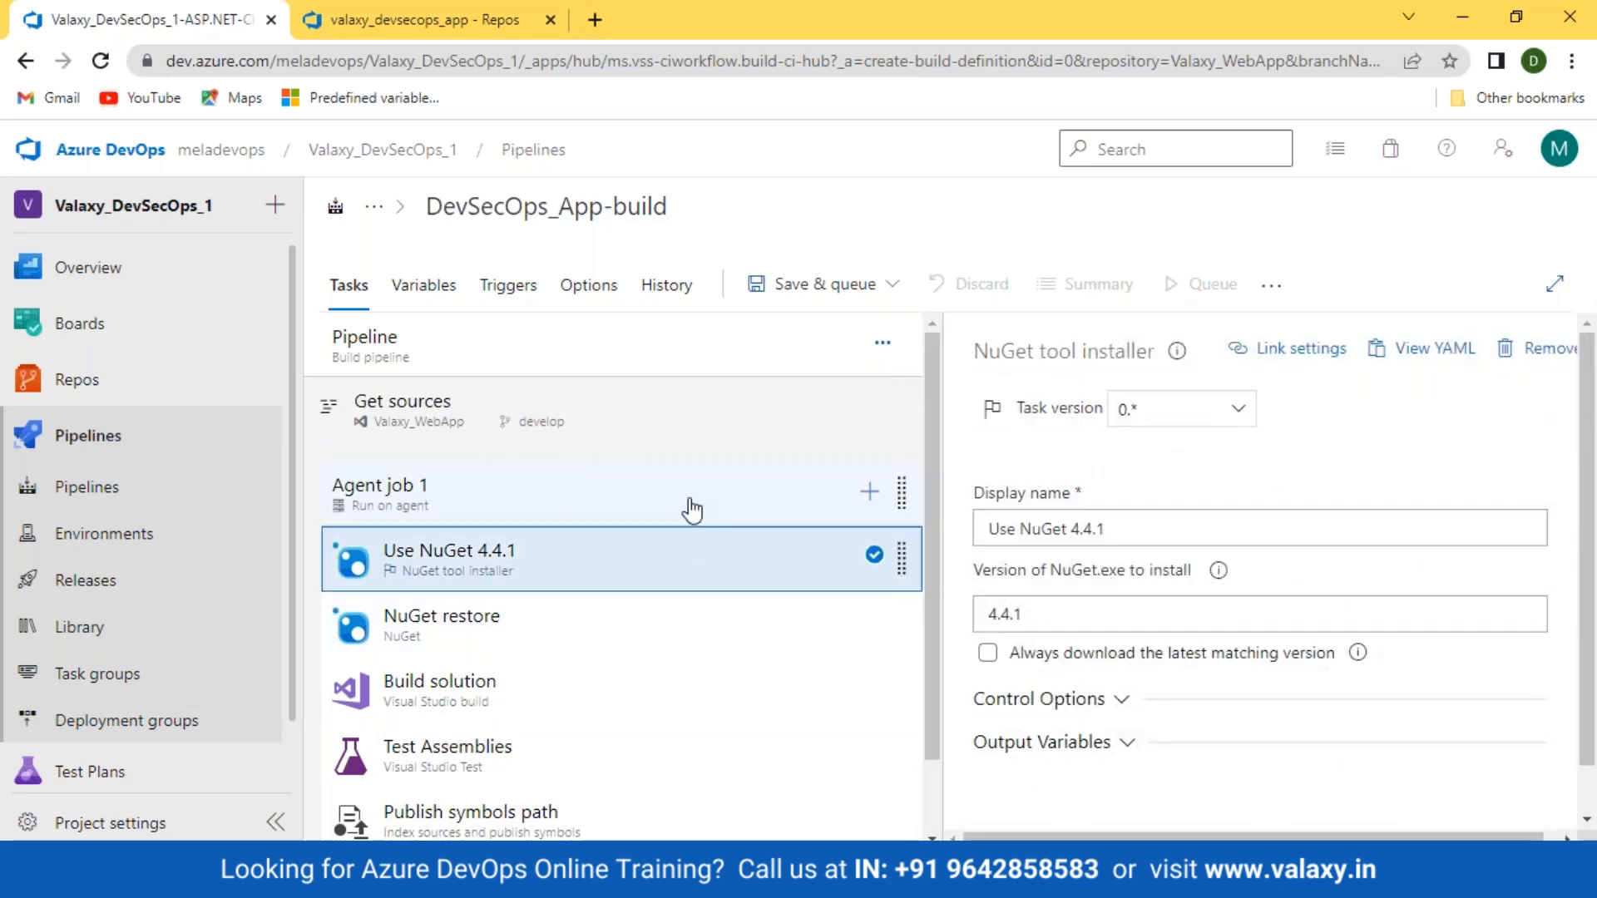
scroll(690, 509, down, 1)
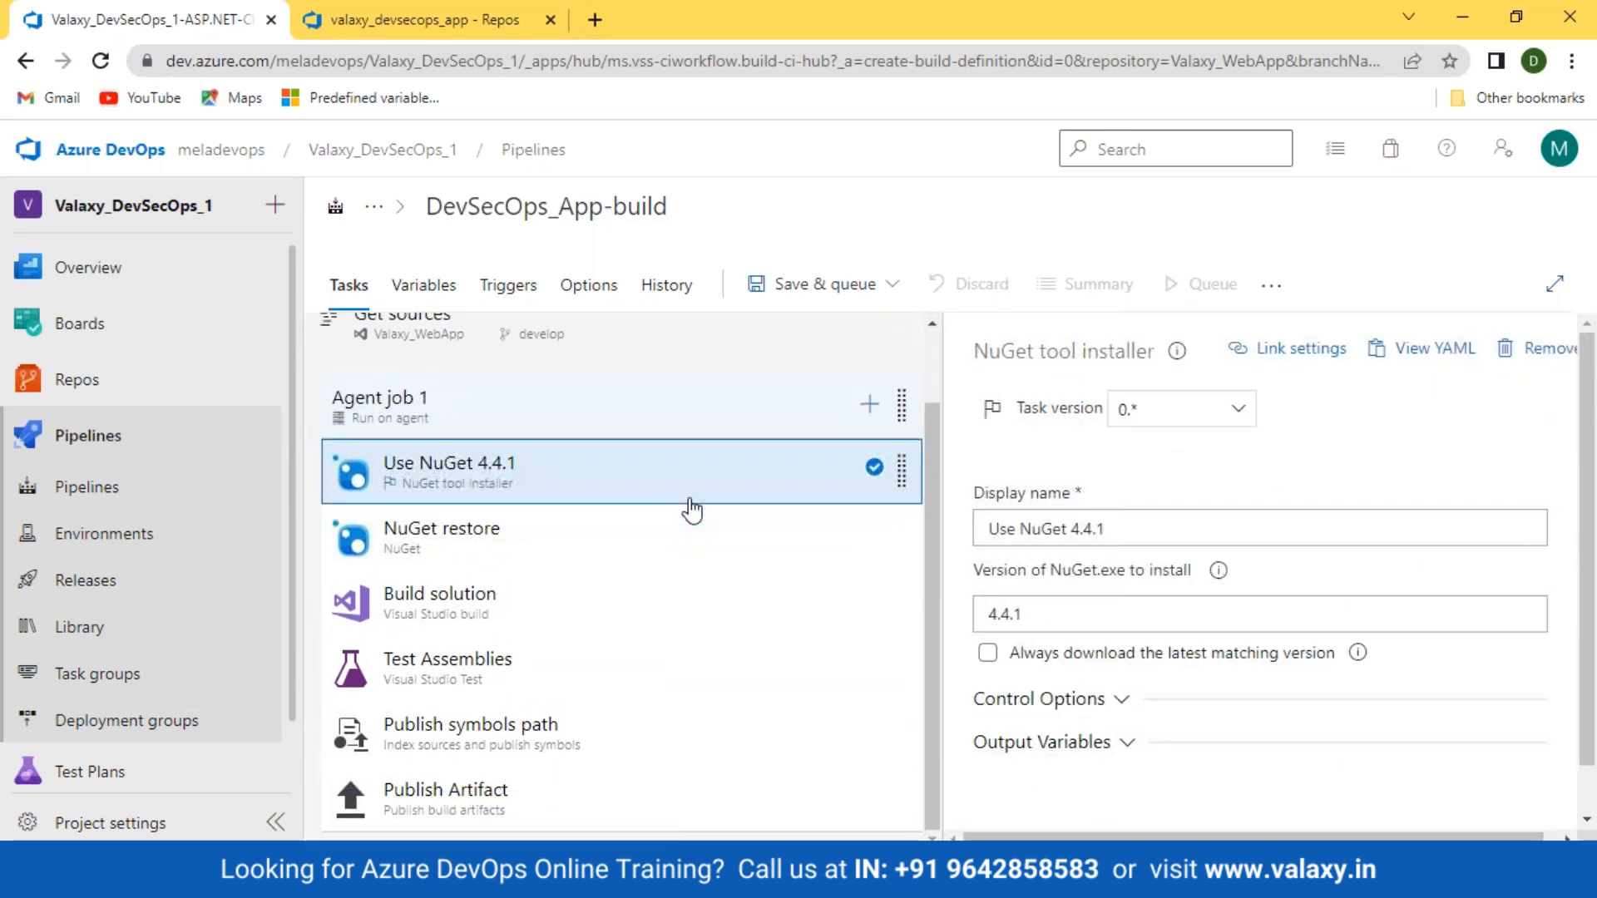
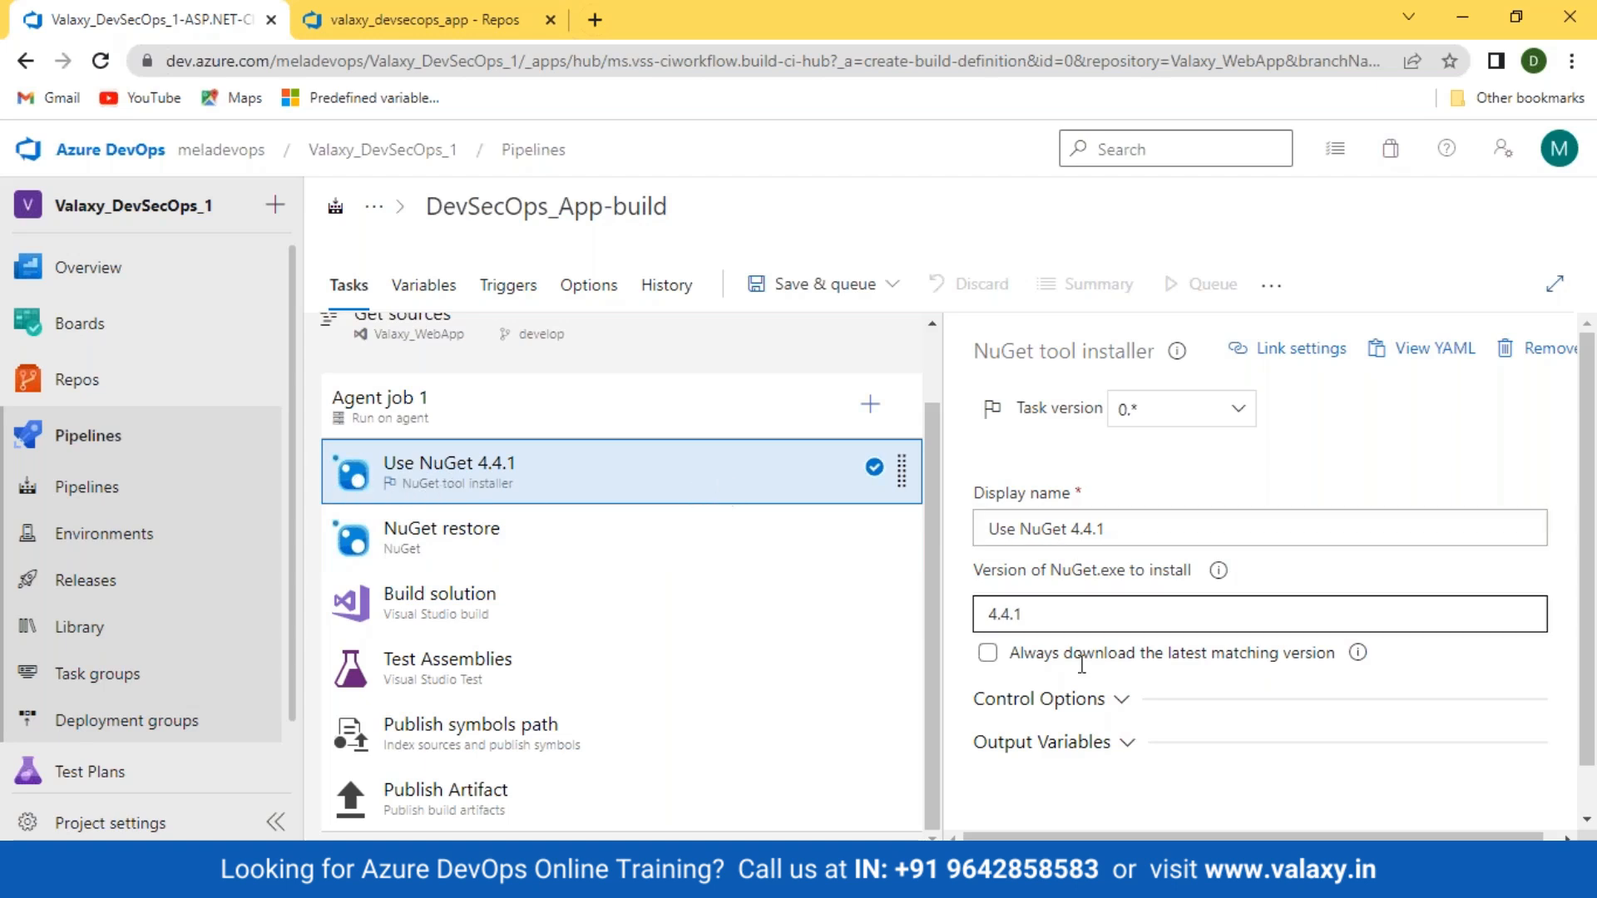
double_click(1040, 613)
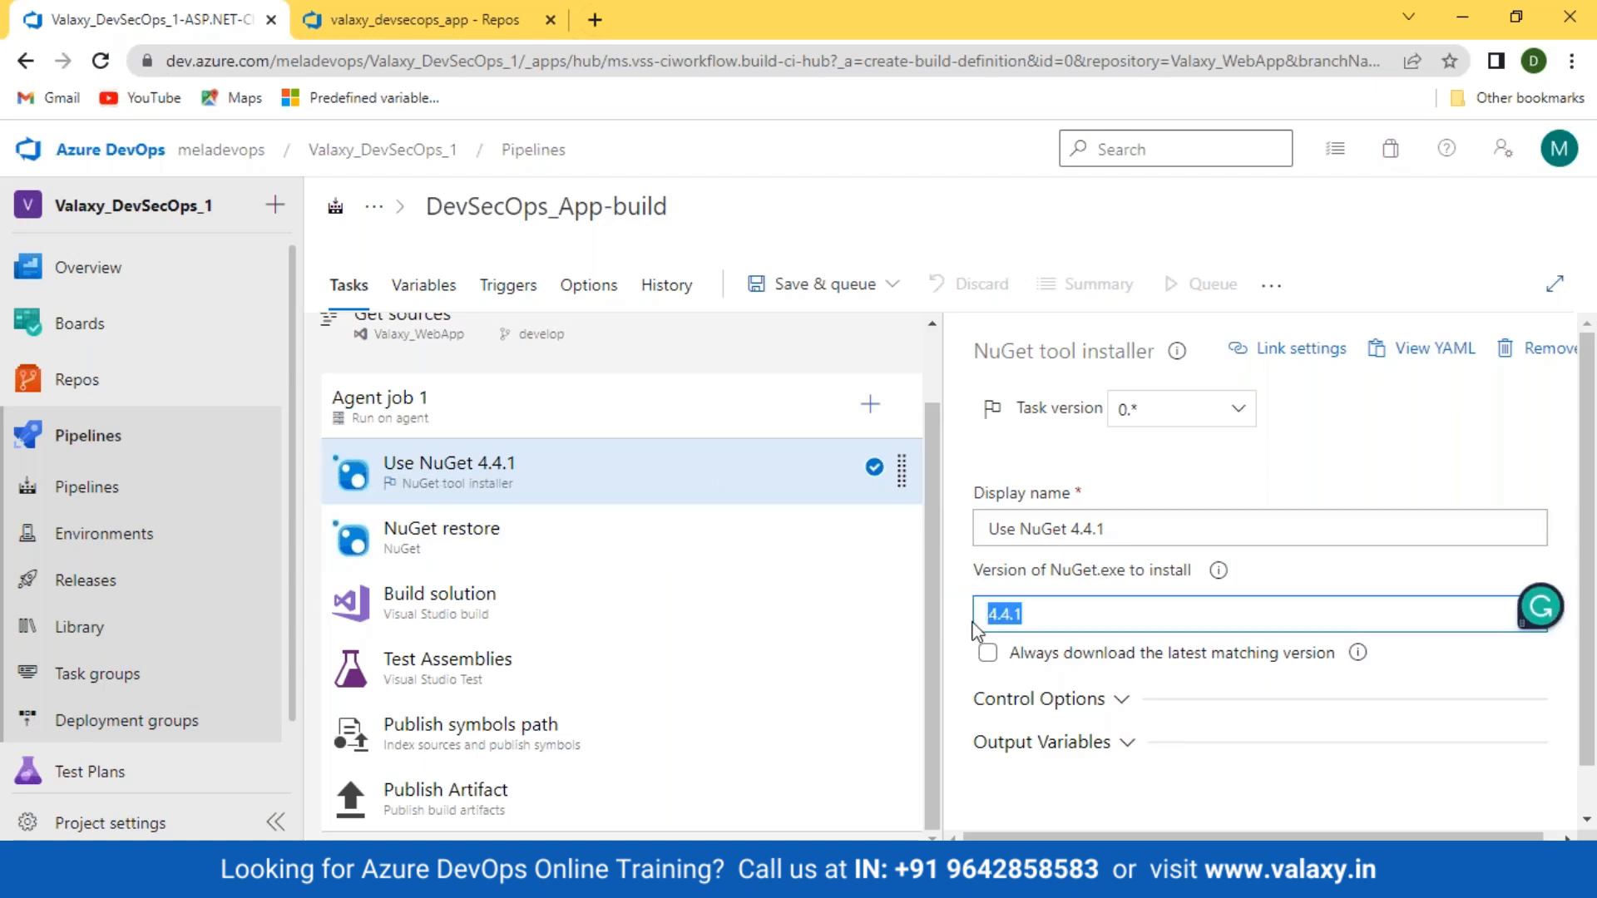
Review the settings of the NuGet restore and Use NuGet 4.4.1 tasks and the agent specification of the build pipeline.
click(528, 561)
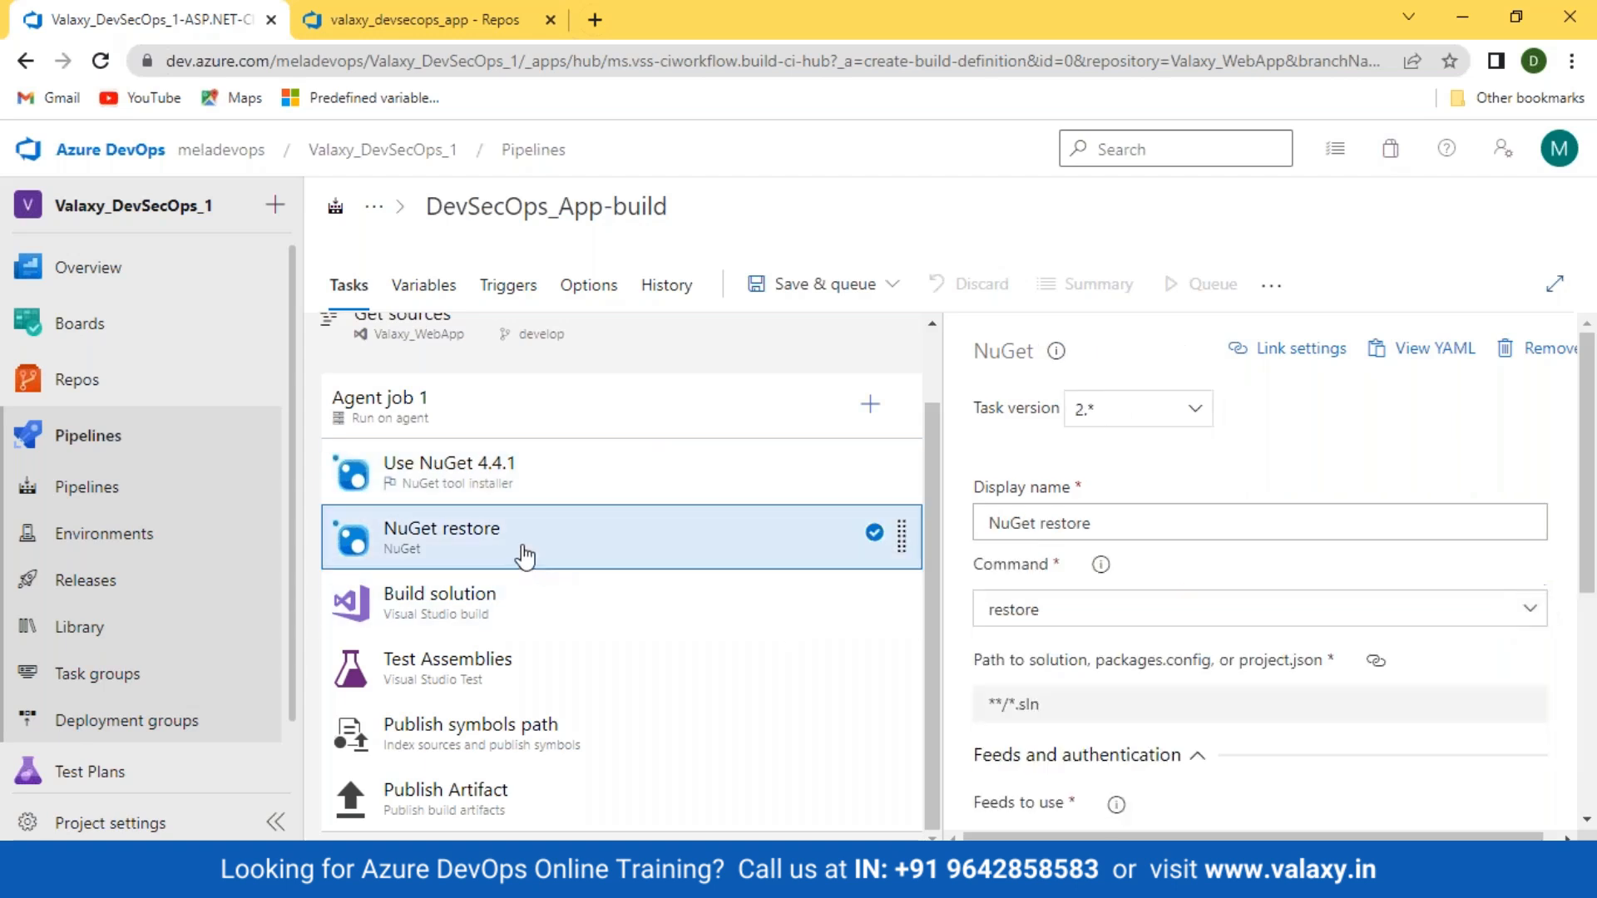
scroll(1080, 610, down, 2)
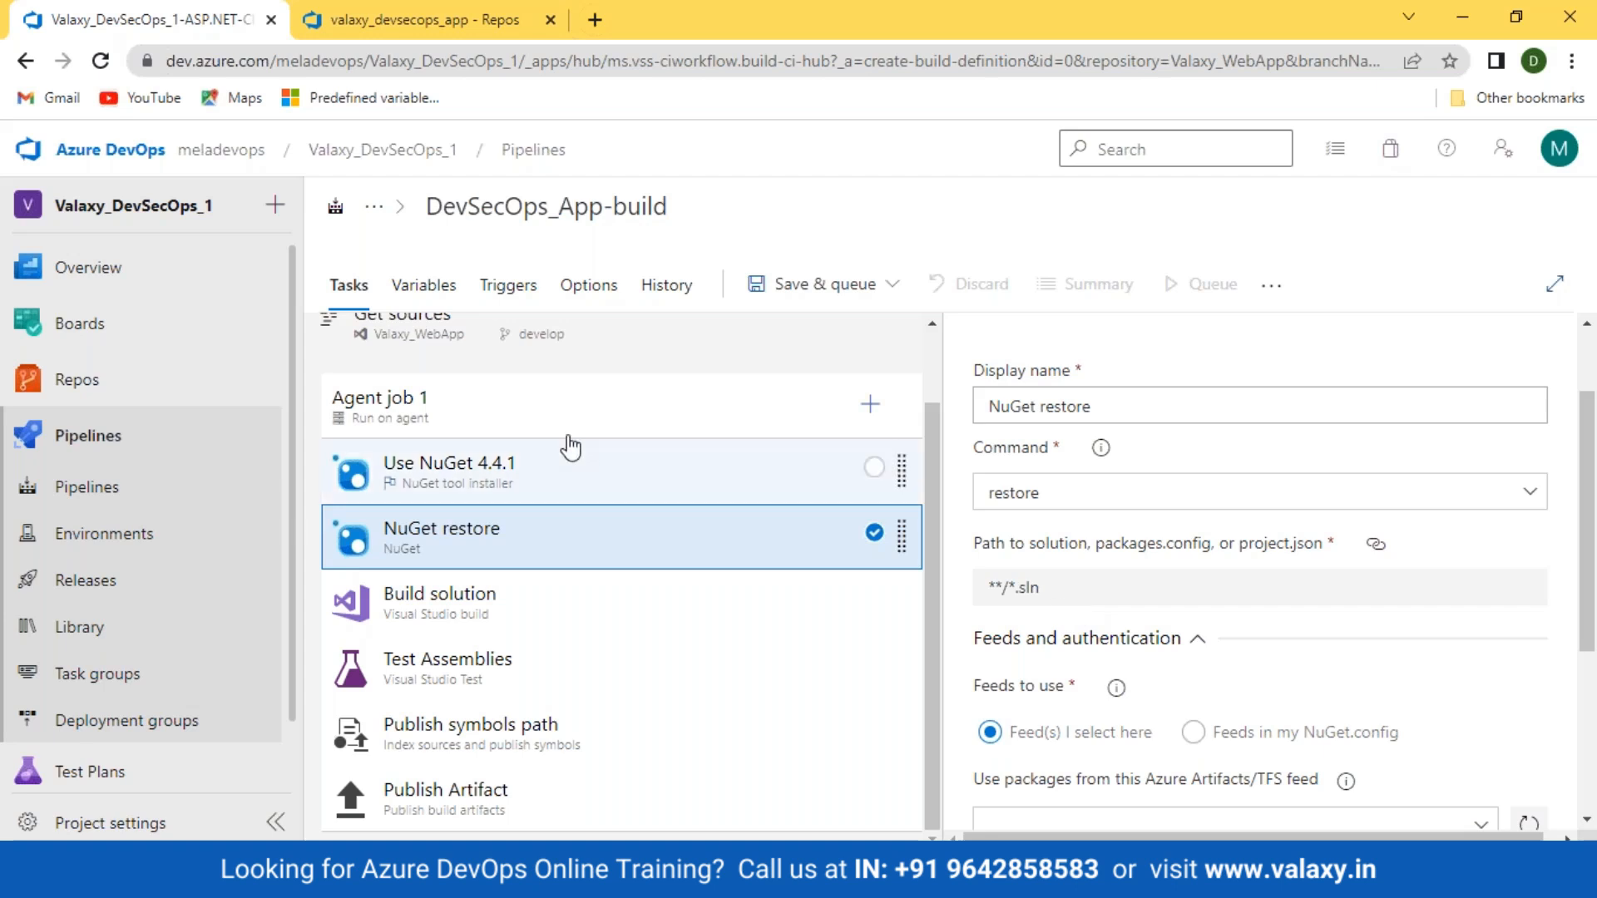
click(536, 482)
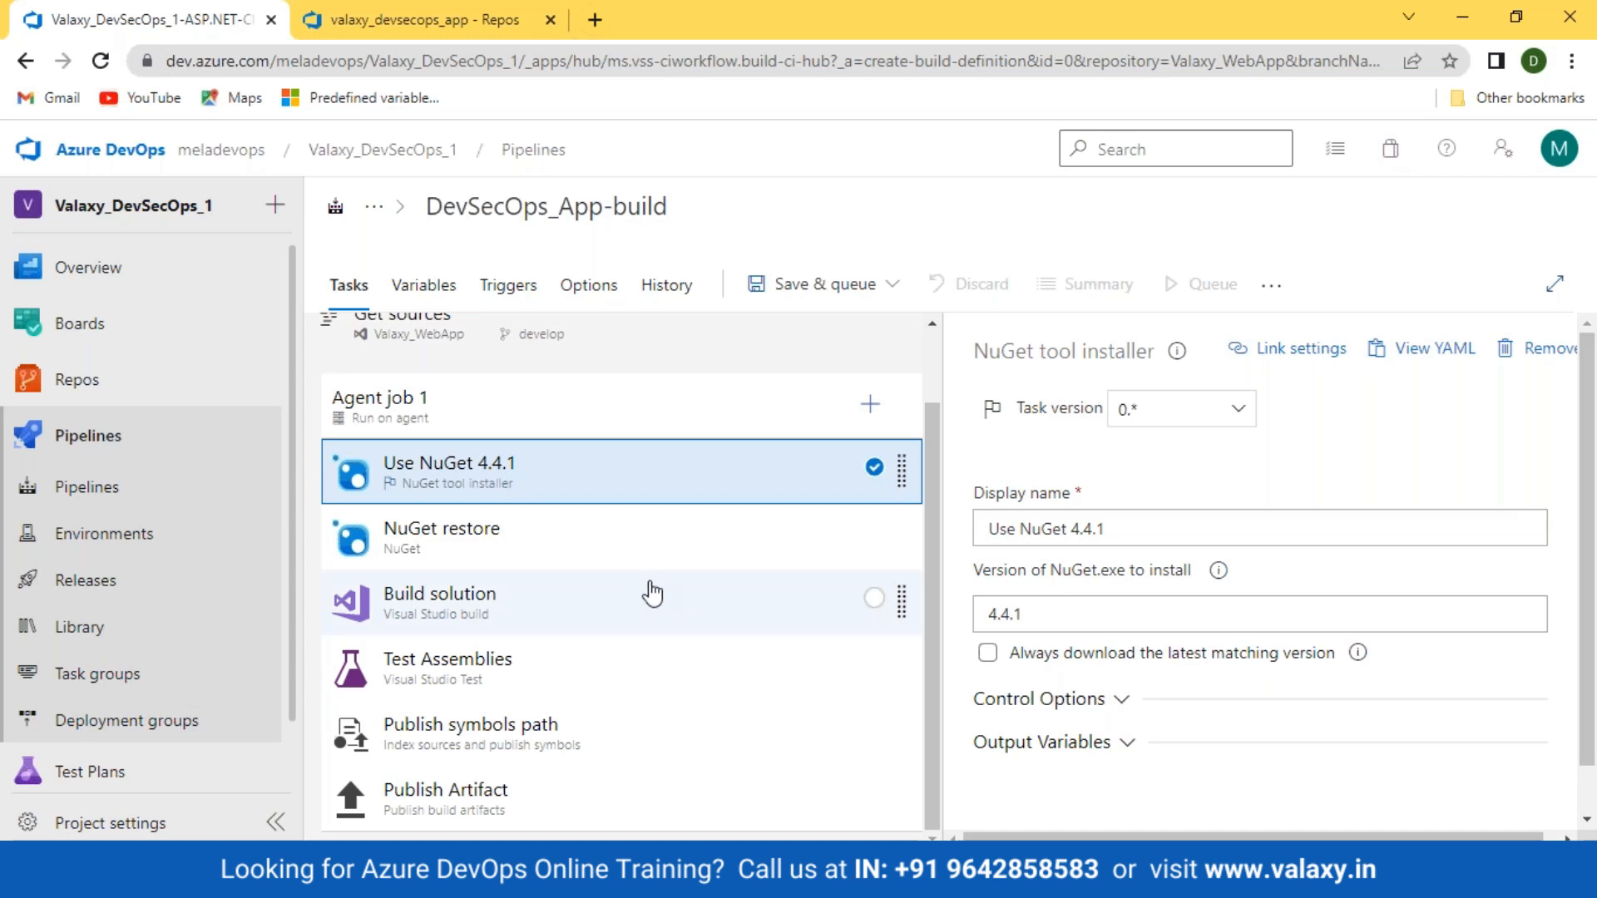
scroll(649, 588, up, 2)
click(521, 362)
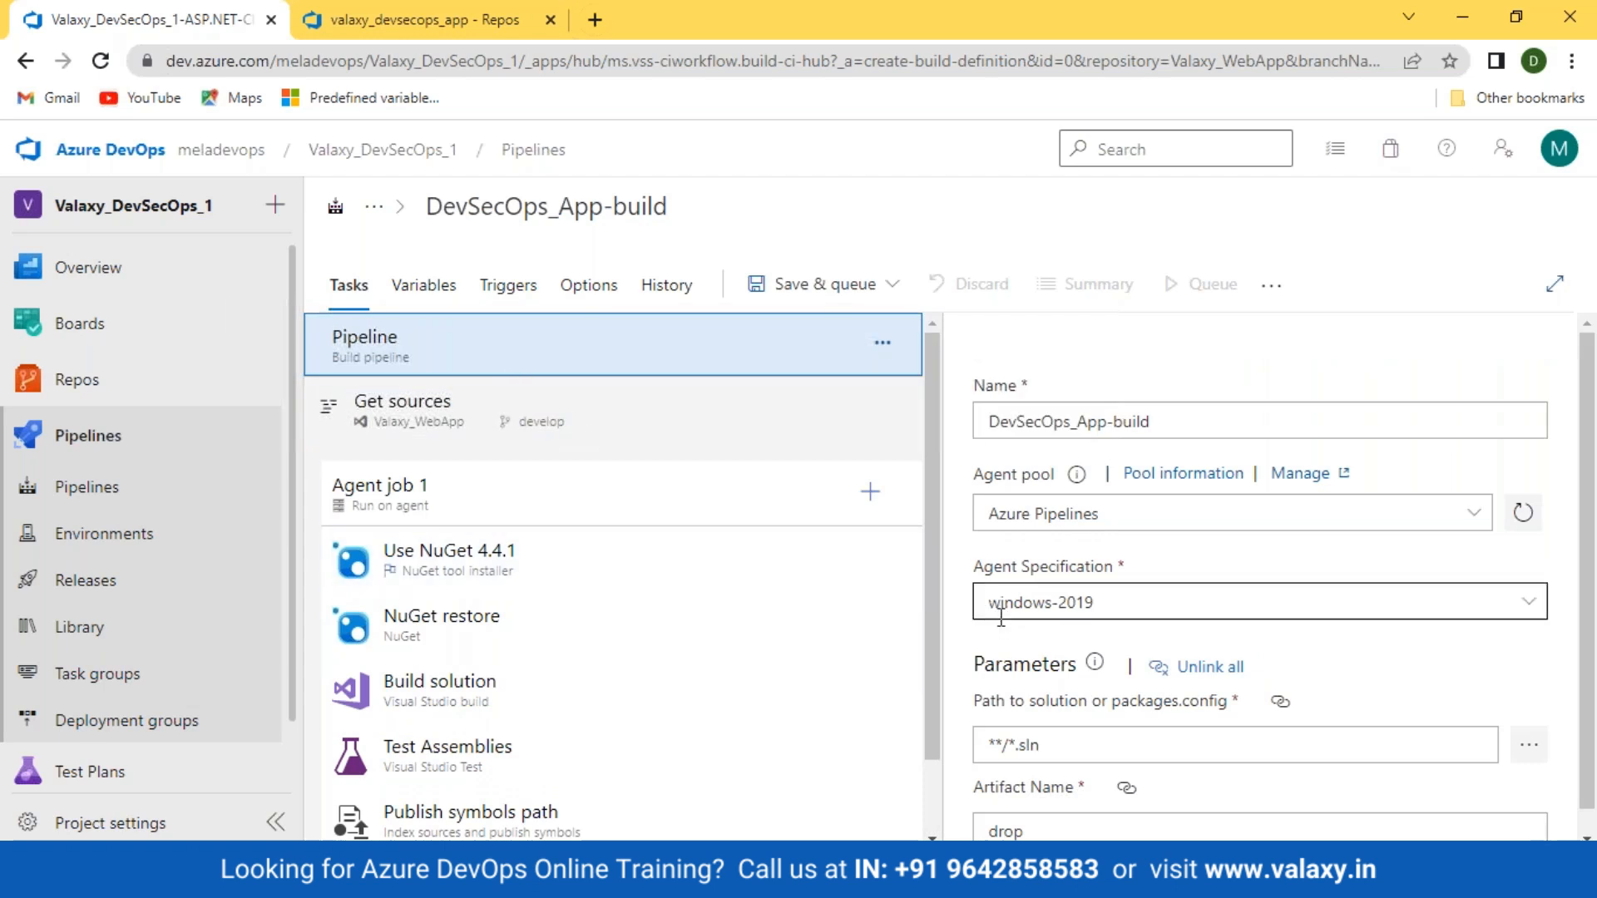
click(1114, 608)
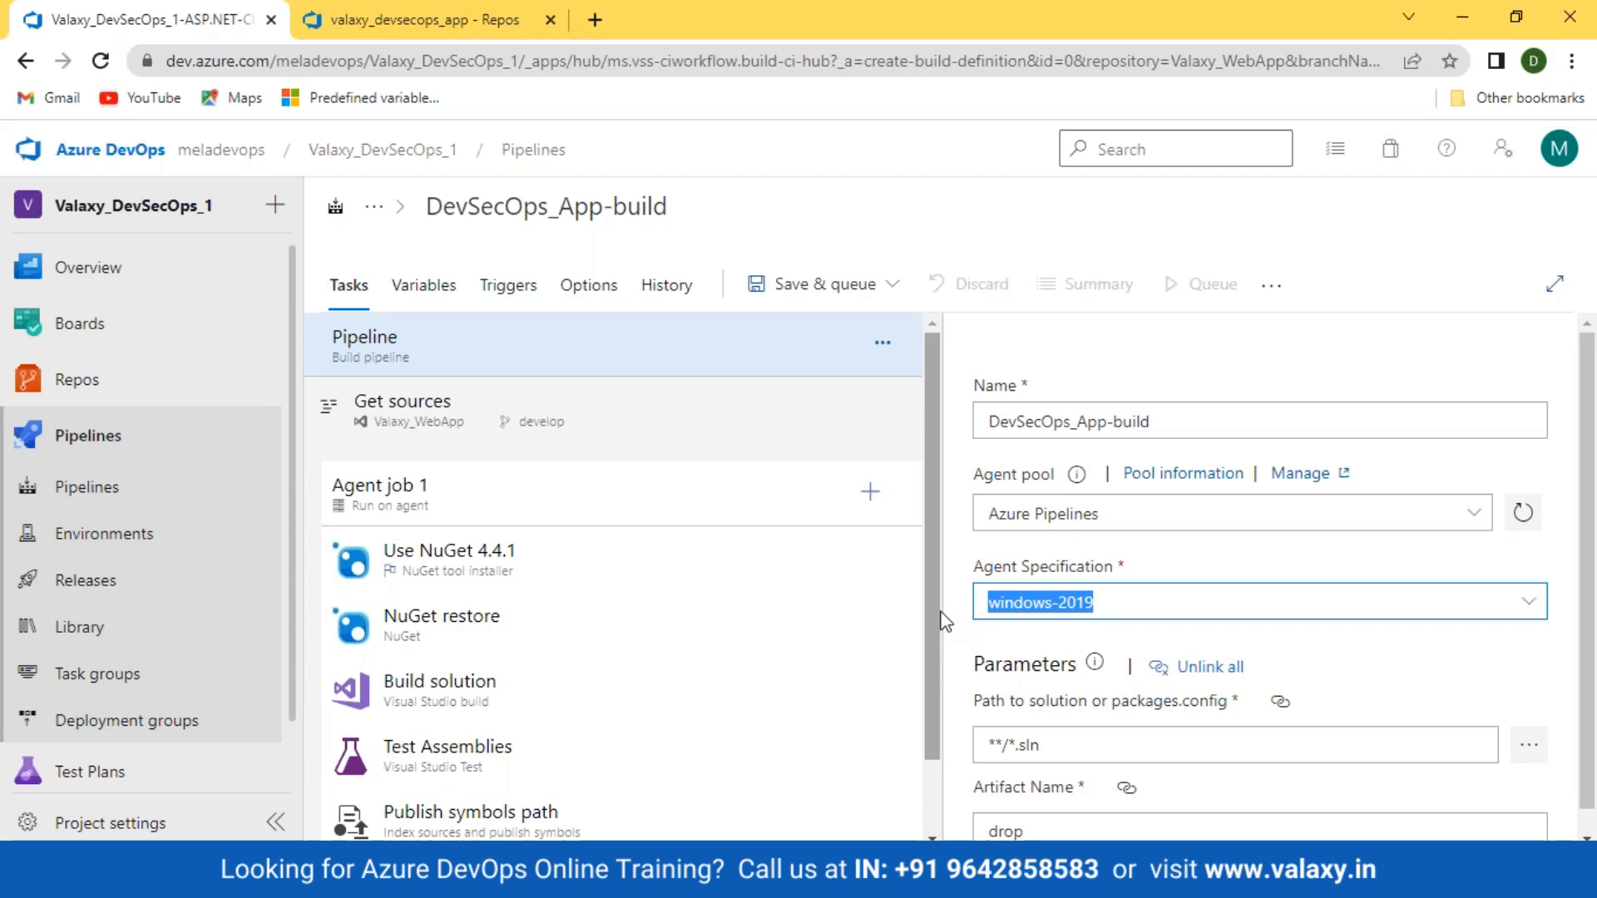
scroll(489, 586, down, 1)
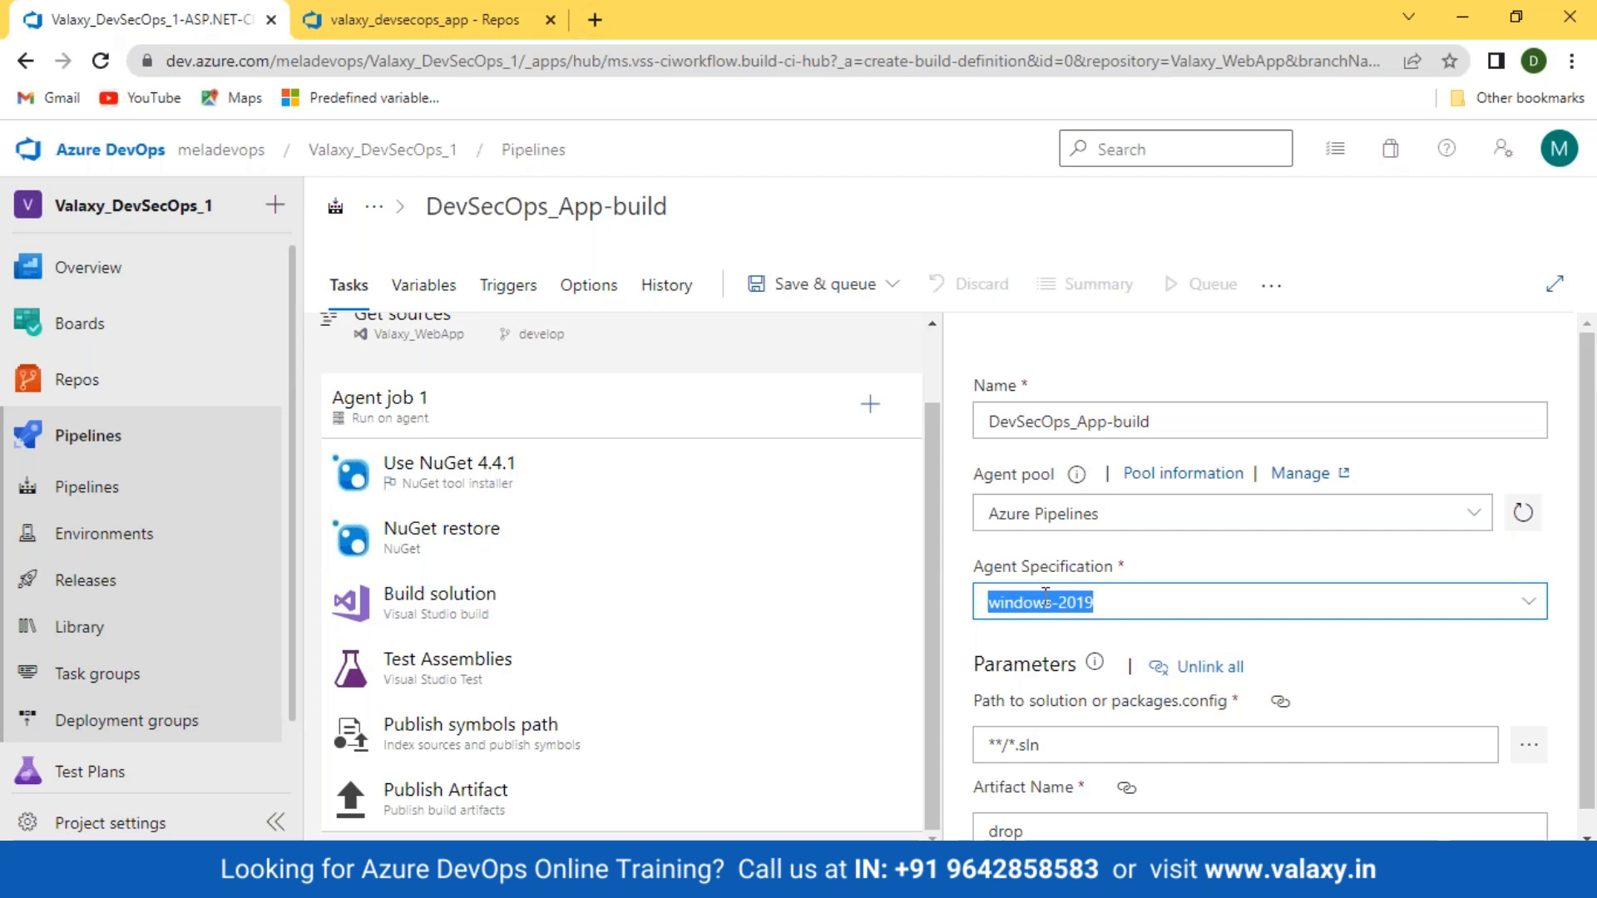
Examine the NuGet restore task's solution path and its feeds and authentication settings.
click(457, 553)
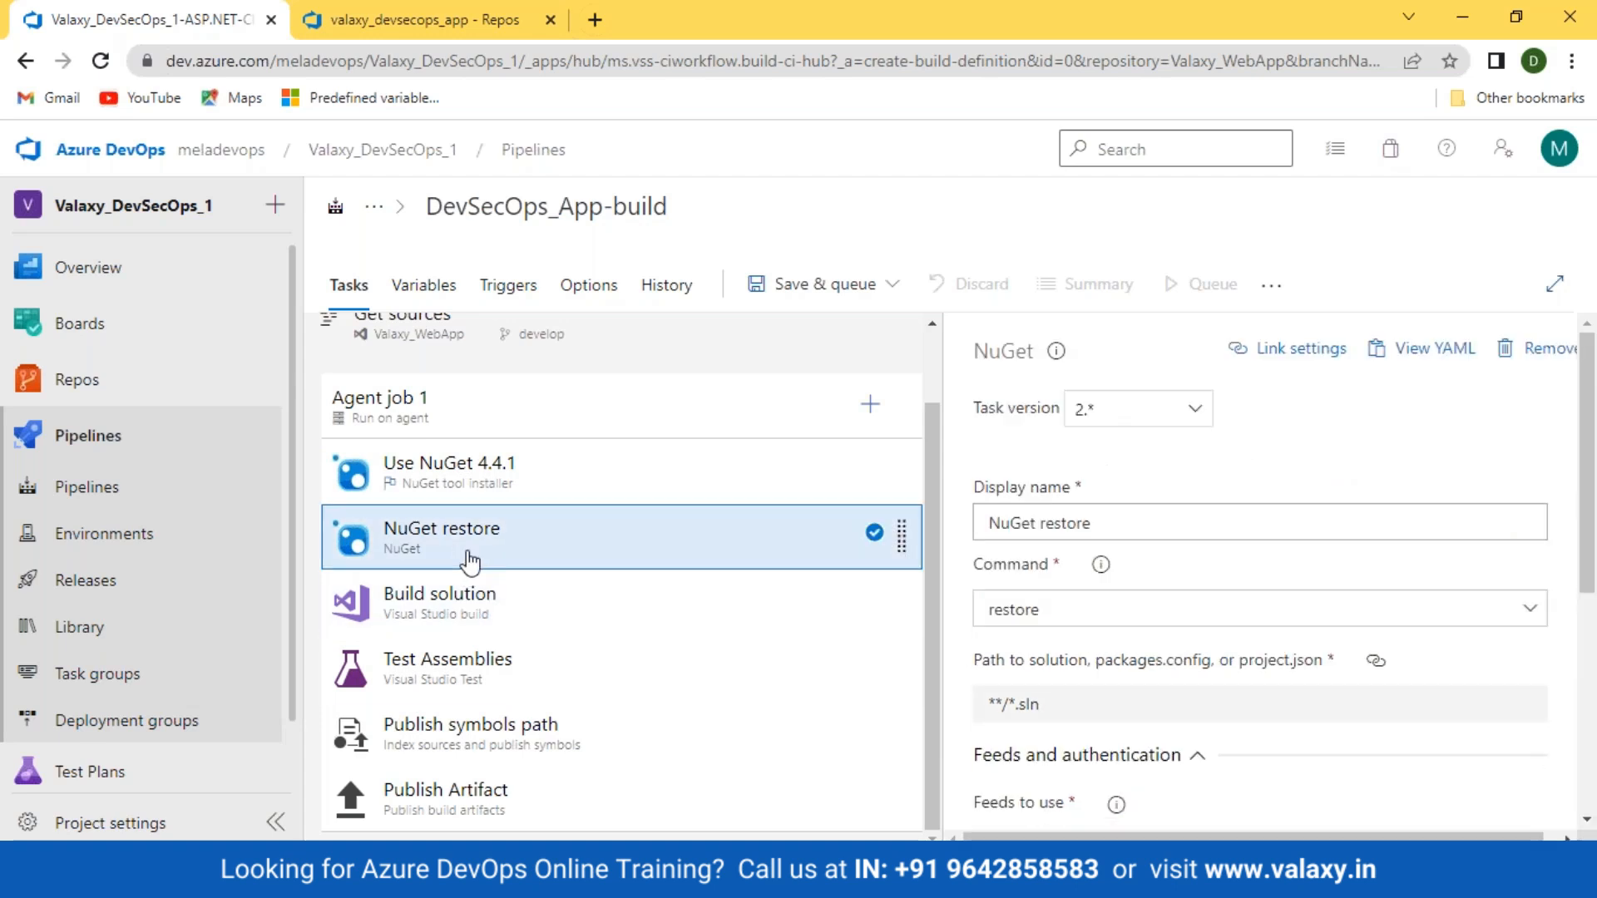
scroll(1048, 574, down, 1)
scroll(1048, 573, down, 2)
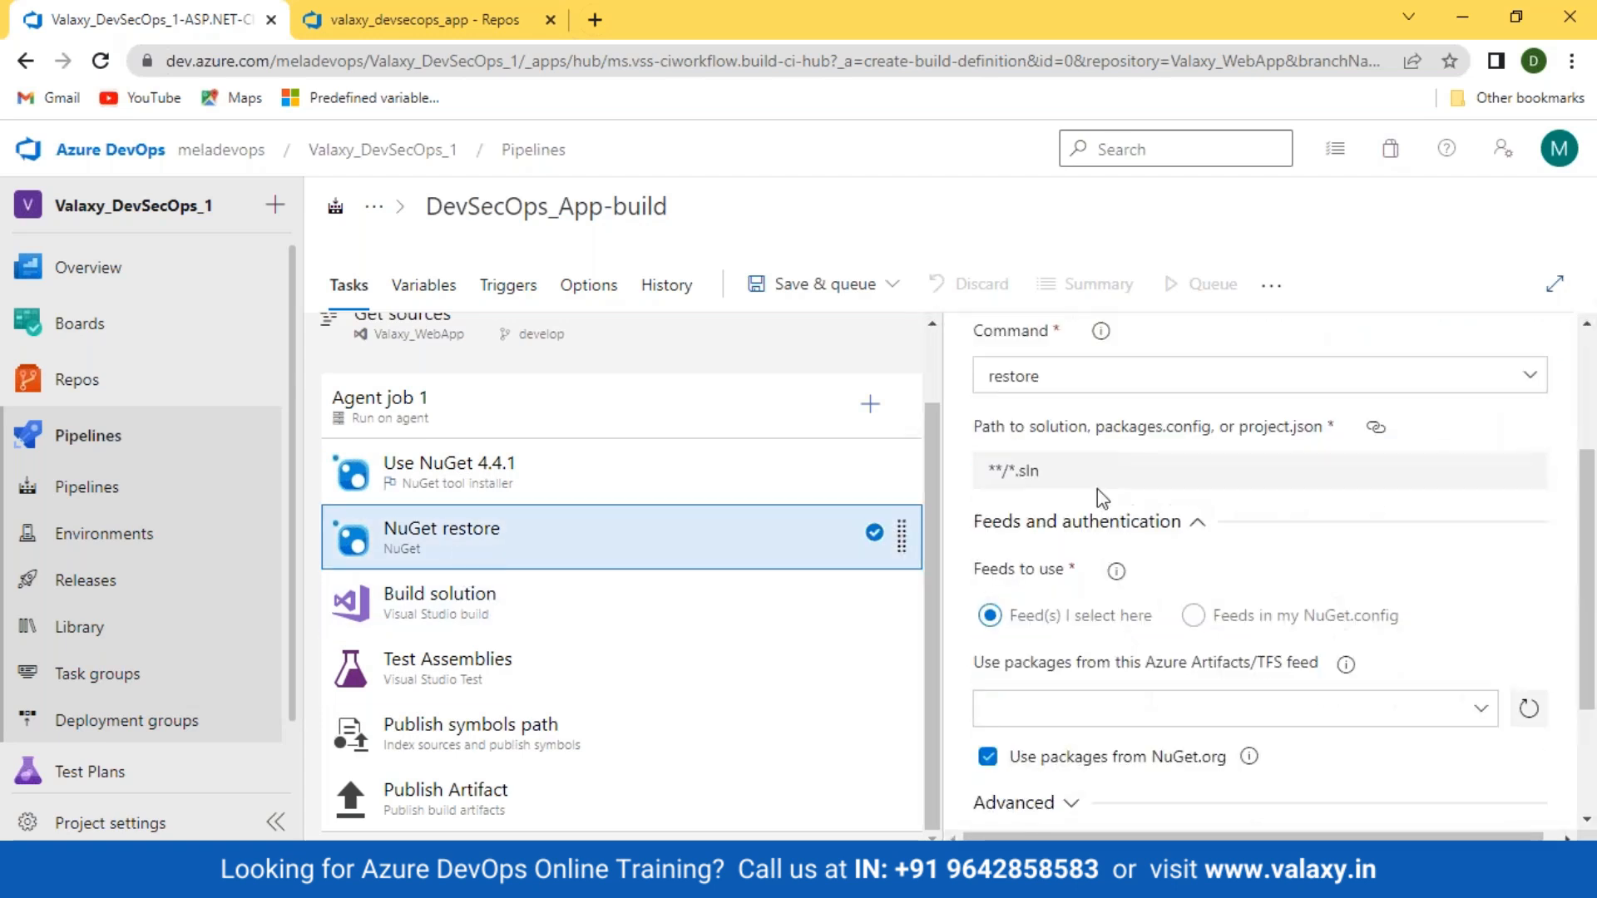
triple_click(993, 471)
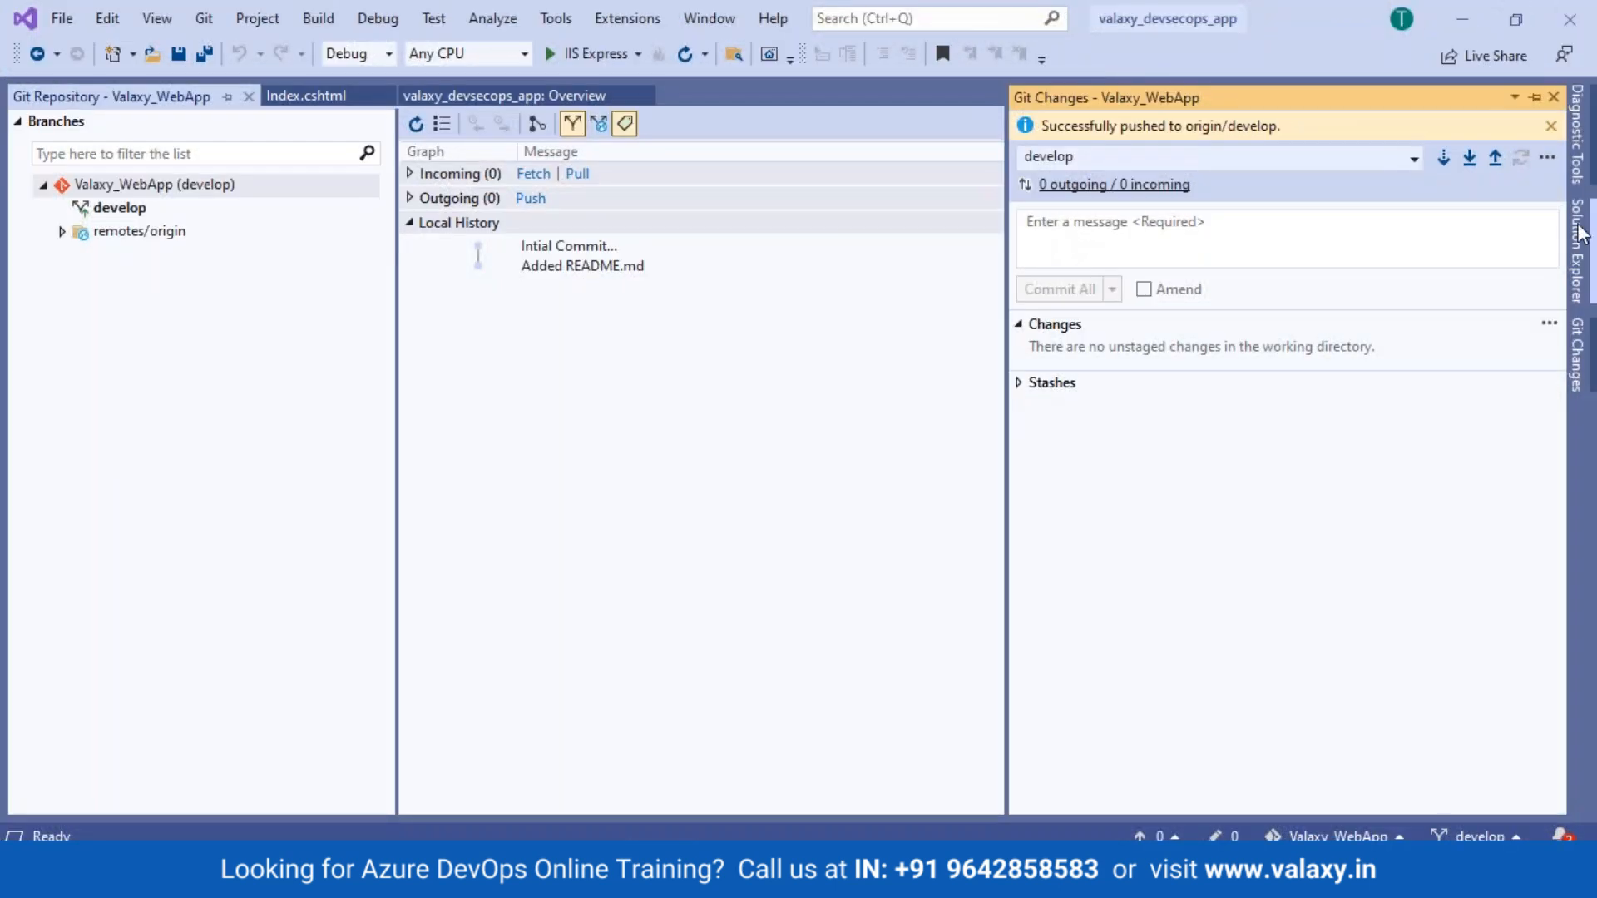
Inspect the valaxy_devsecops_app solution's project structure and dependencies in Visual Studio, and return to the Azure DevOps build pipeline.
click(1580, 234)
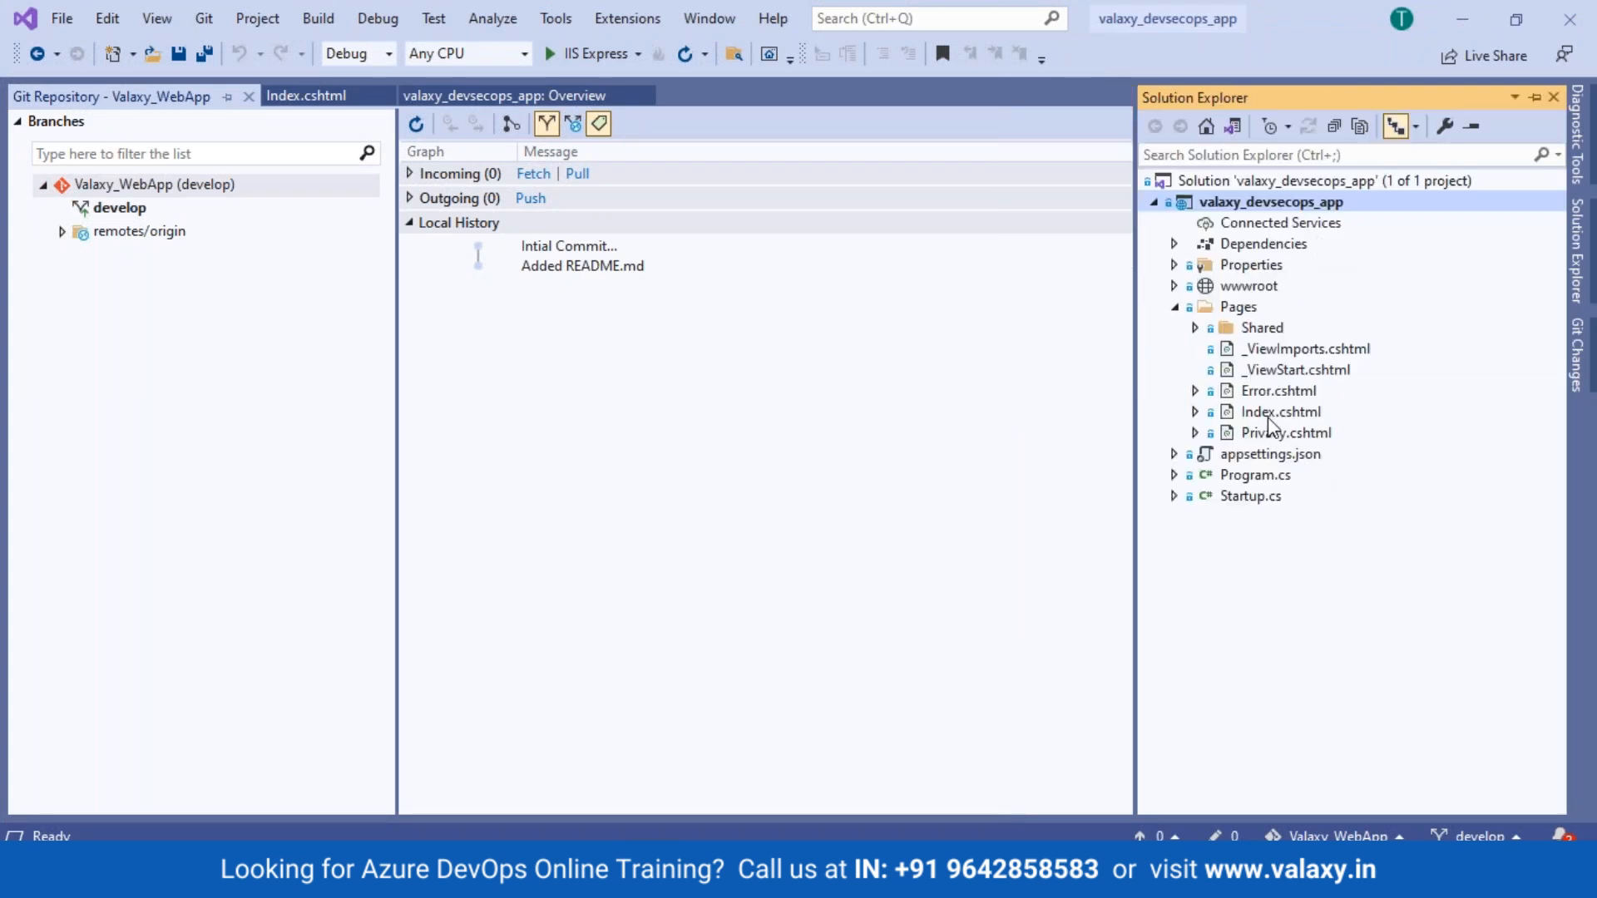
click(1175, 307)
click(1174, 245)
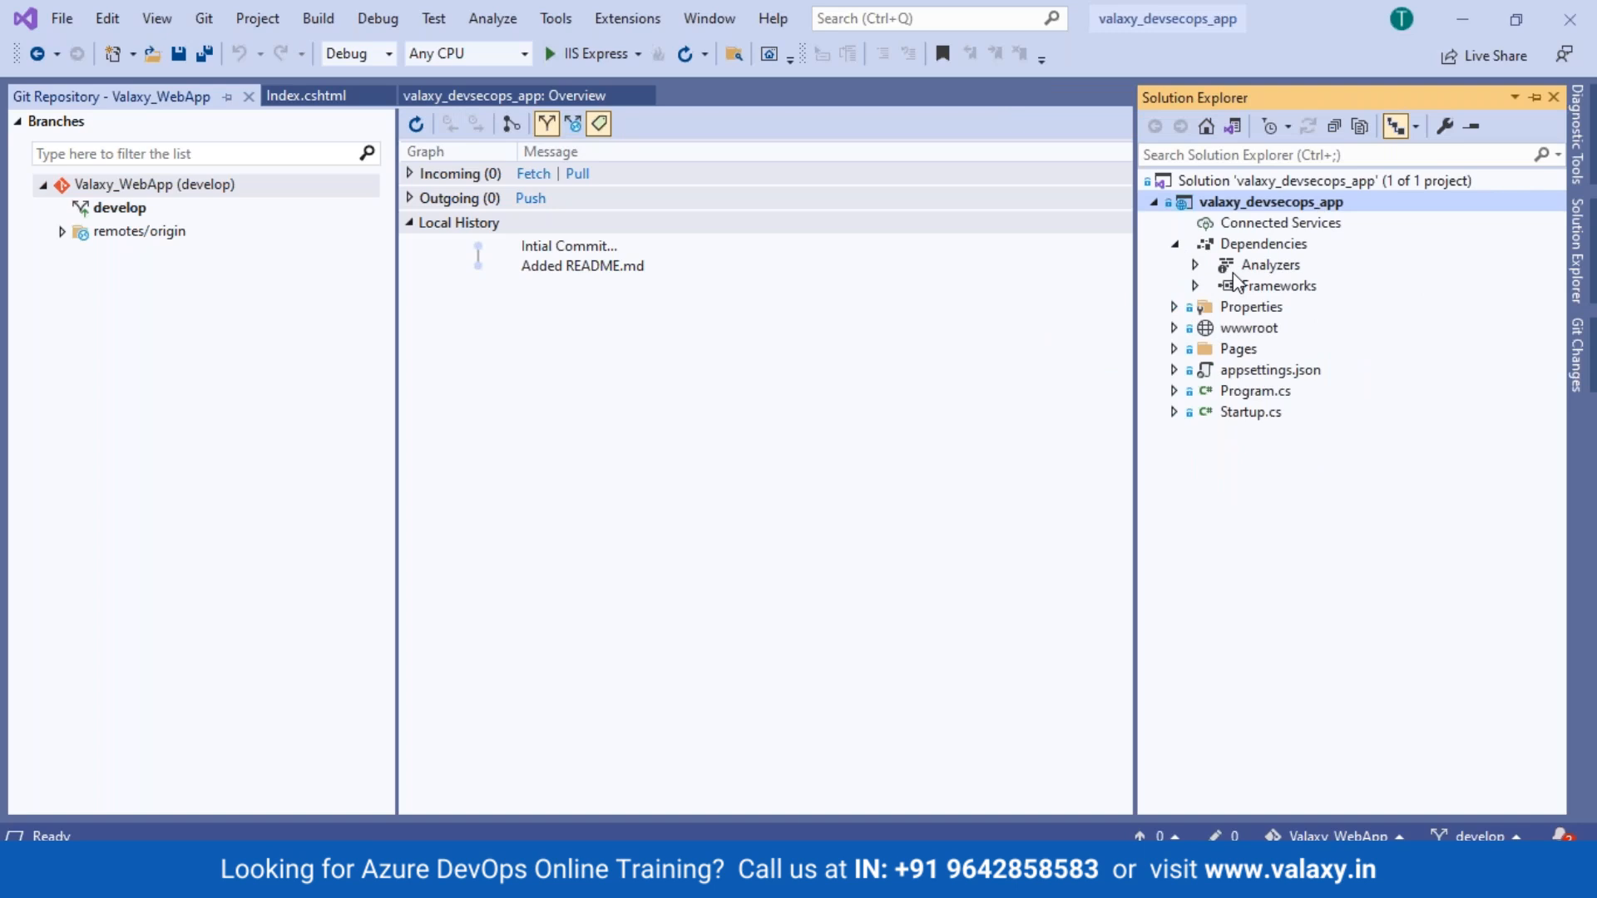
click(1174, 244)
click(596, 880)
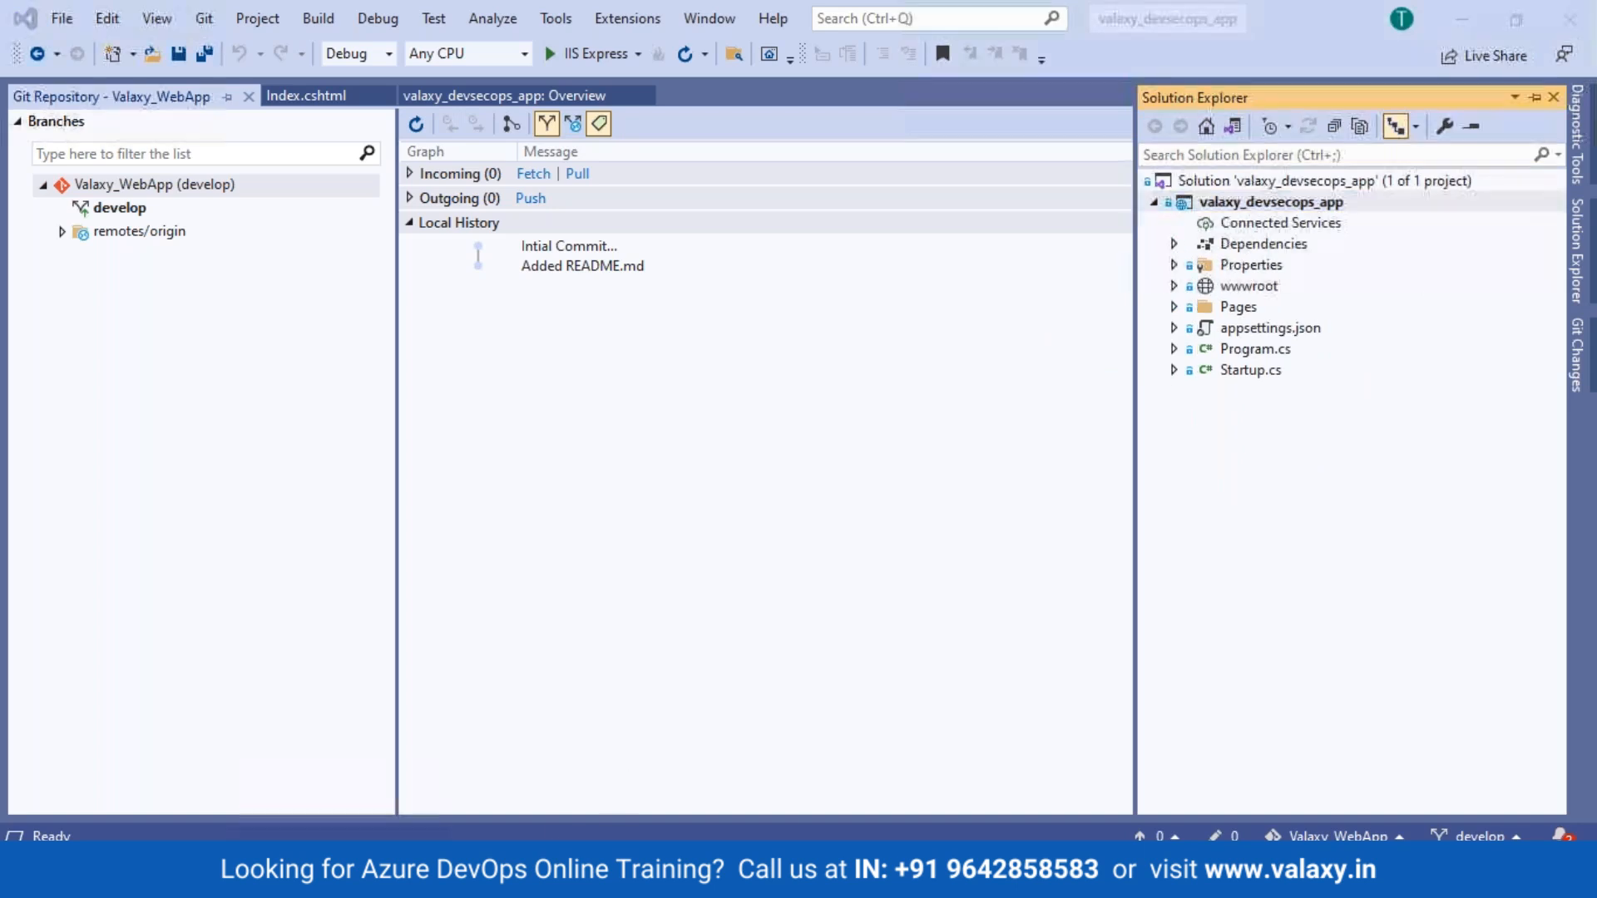
Copy the complete MSBuild arguments of the Build solution task.
scroll(1173, 528, up, 3)
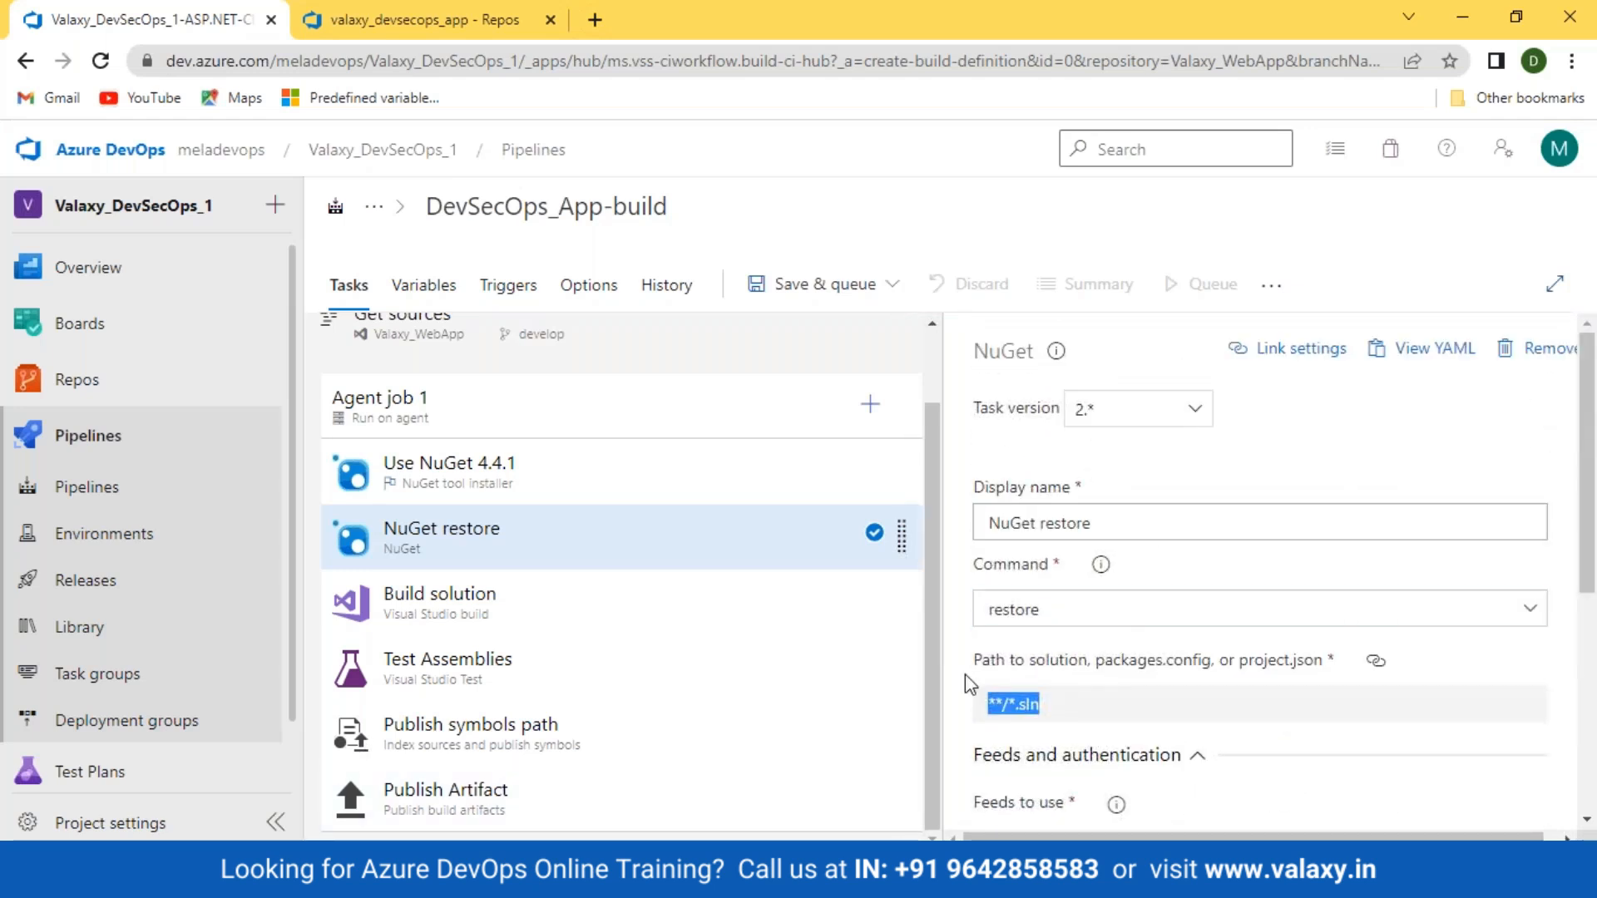
click(445, 620)
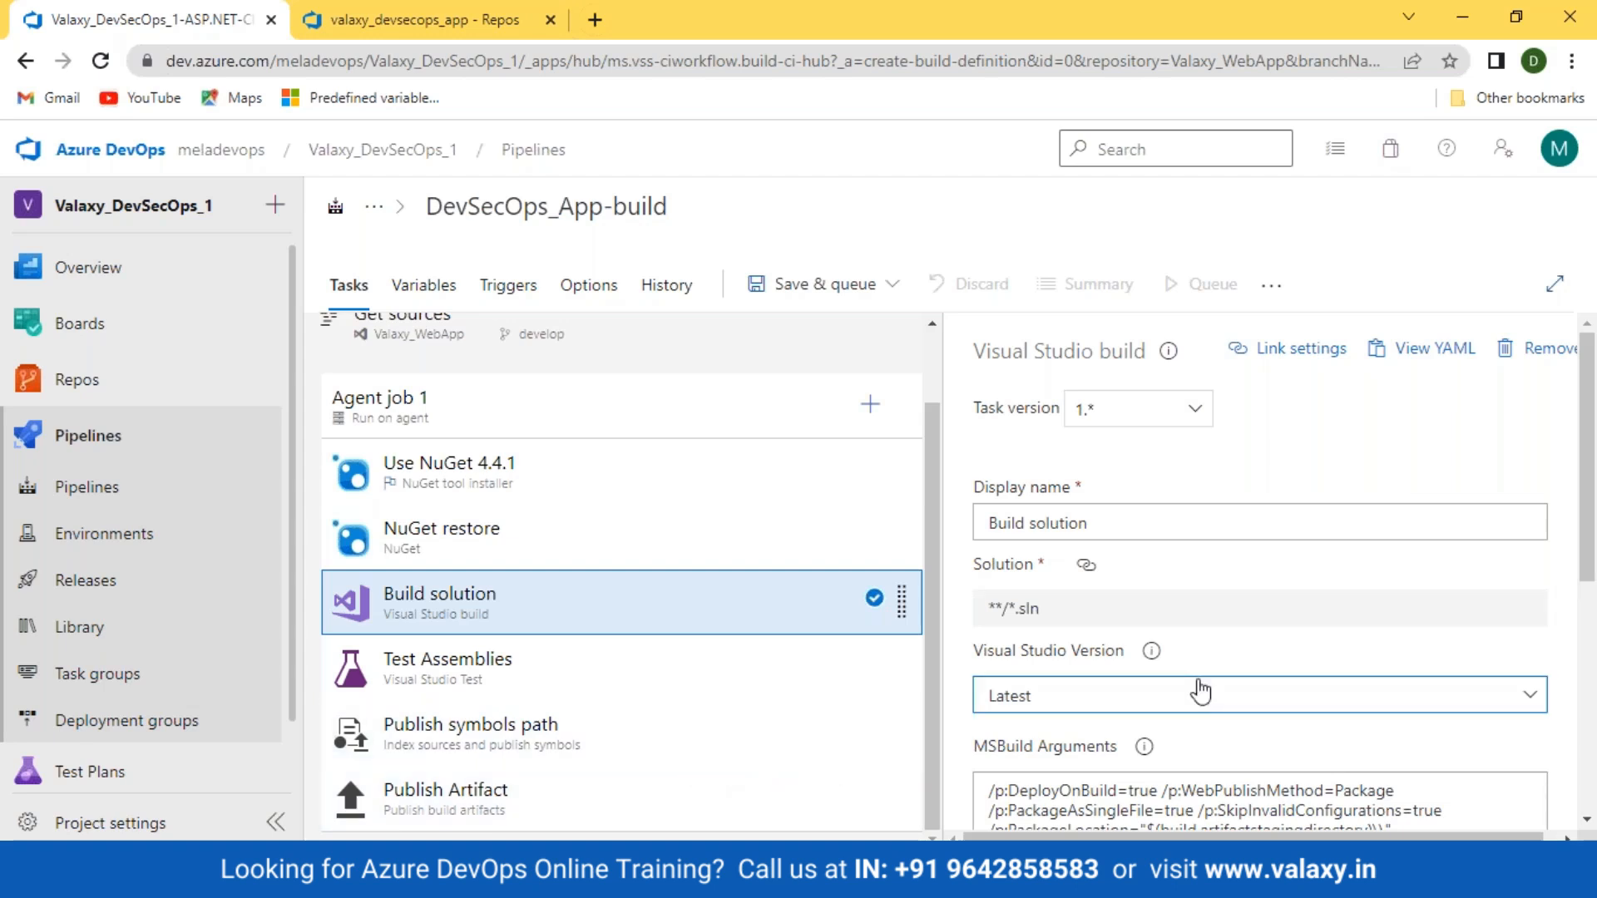
scroll(1200, 691, down, 3)
click(1452, 572)
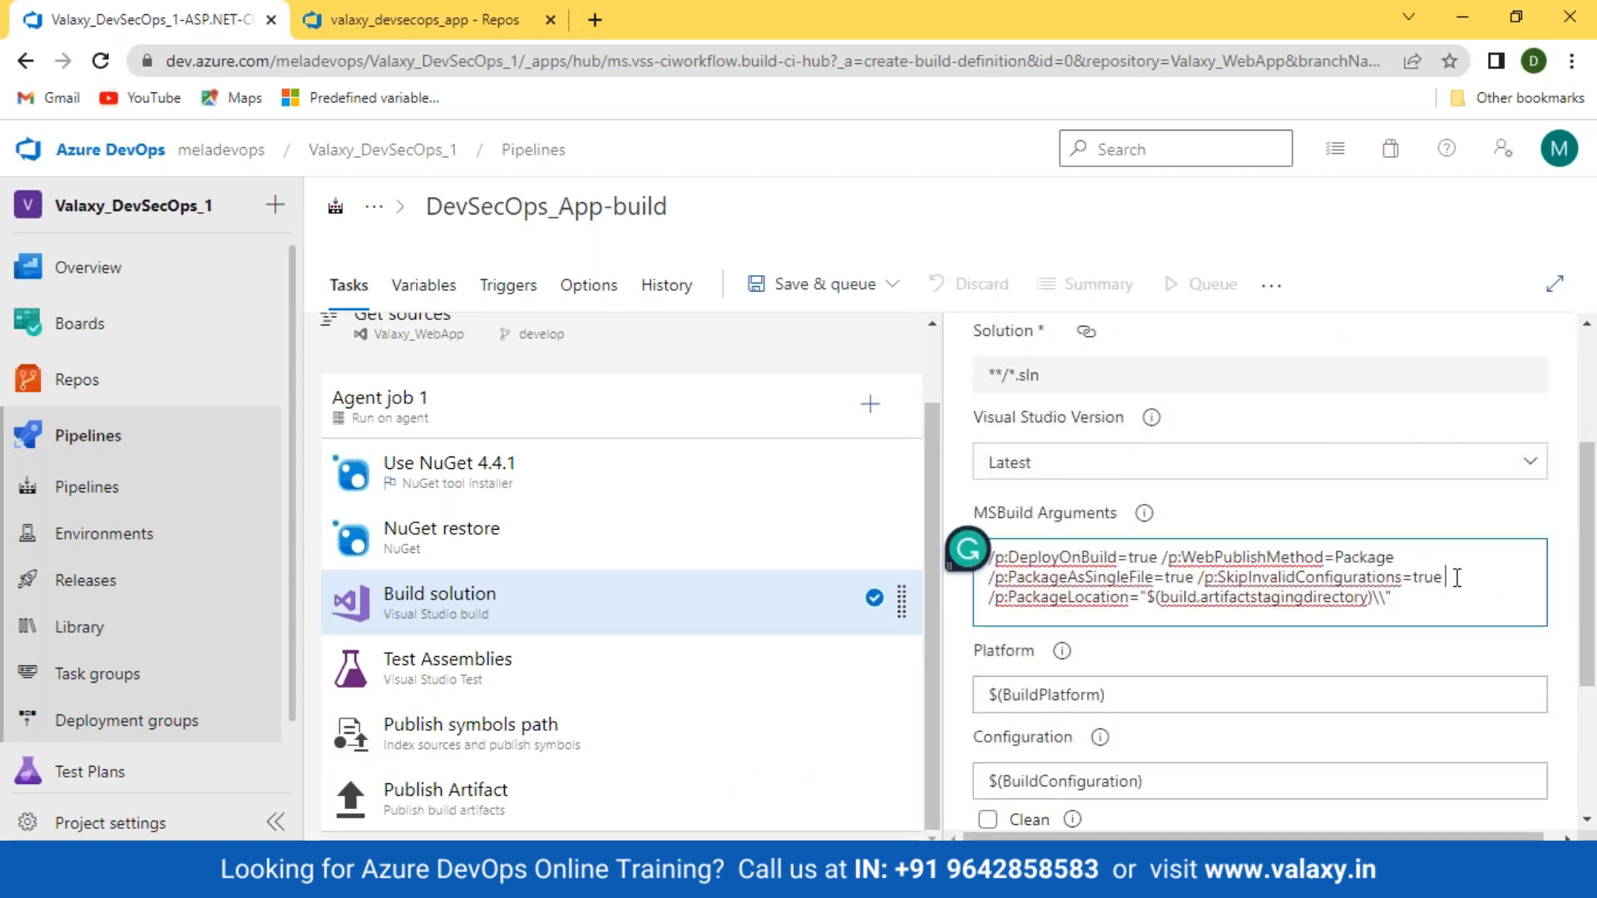
key(ctrl+a)
key(ctrl+c)
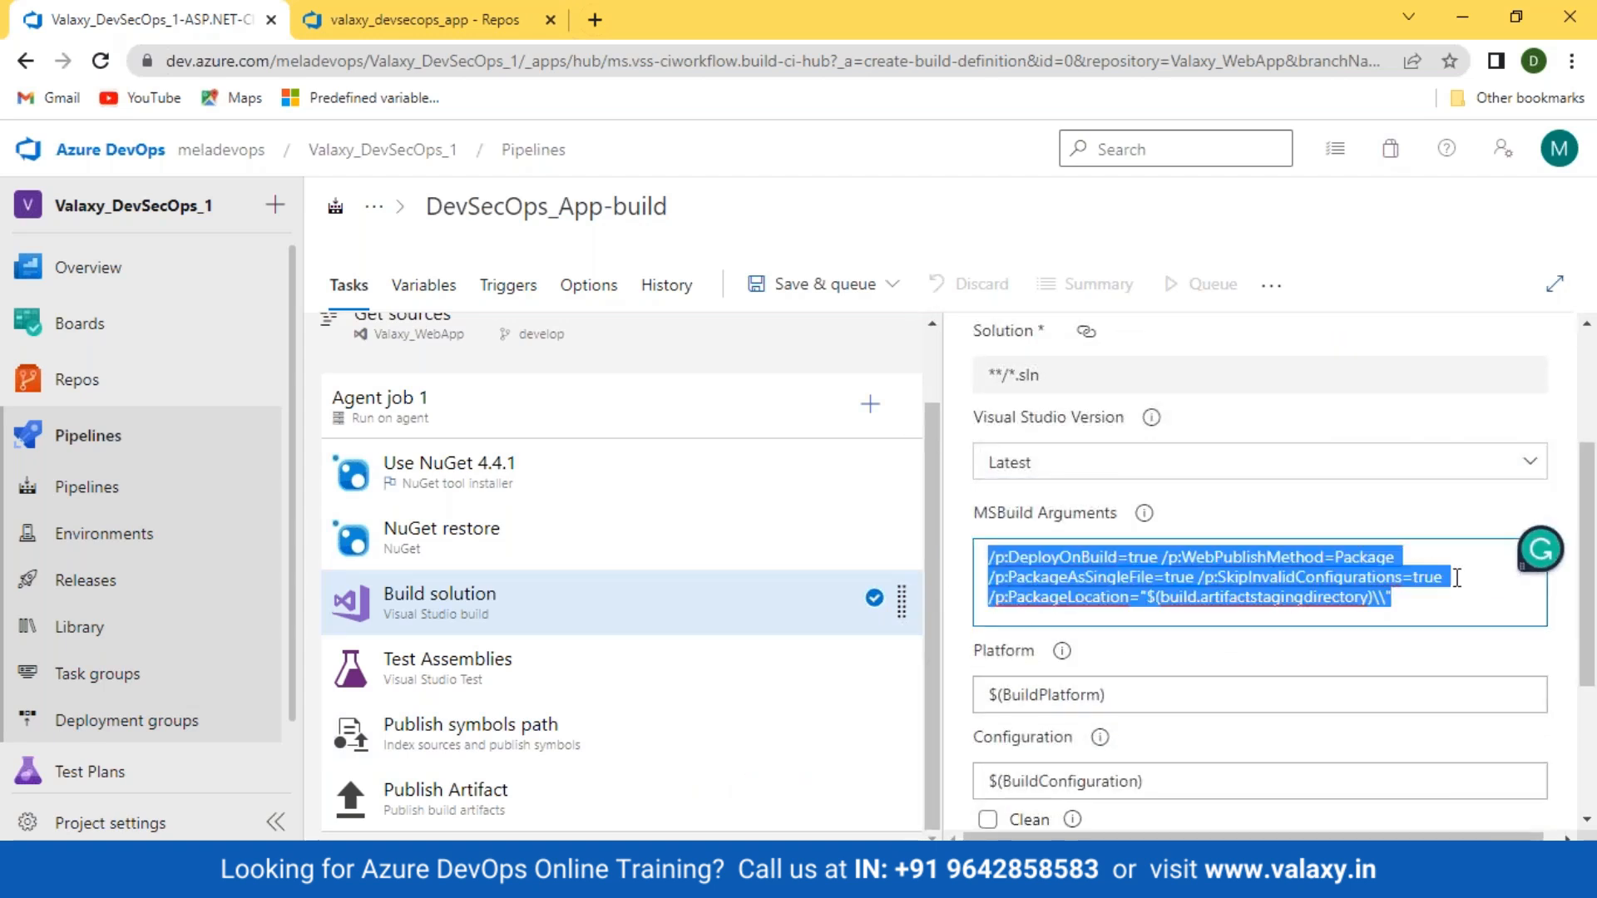
Switch to Notepad++, add blank lines below the *.sln WildCard note, and paste the copied MSBuild arguments on line 21.
key(alt+Tab)
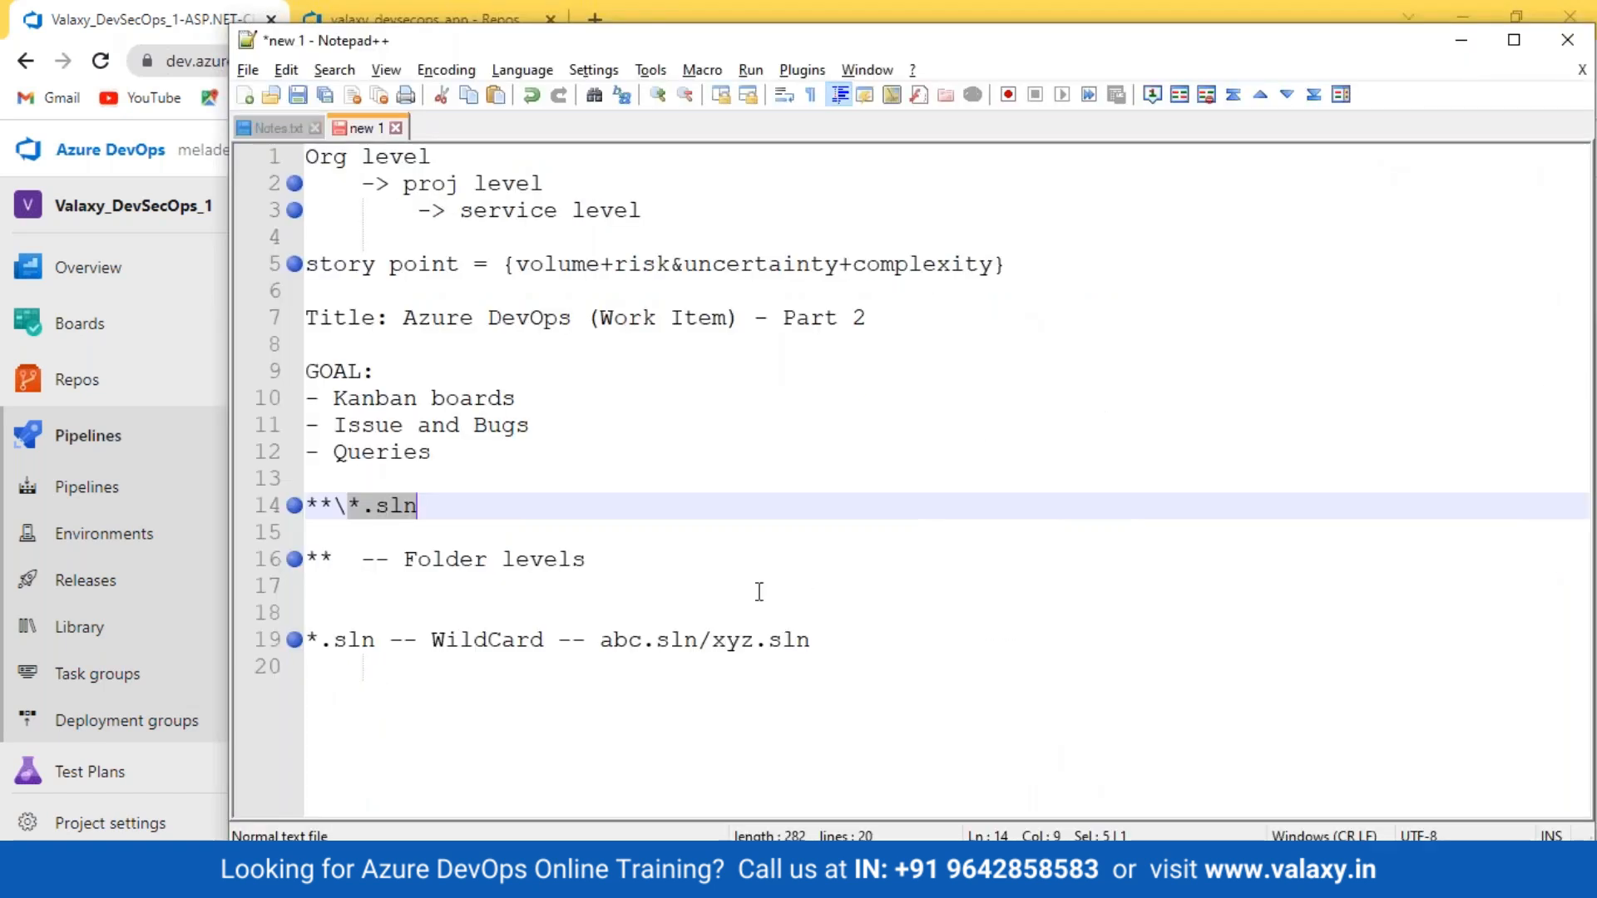
click(441, 675)
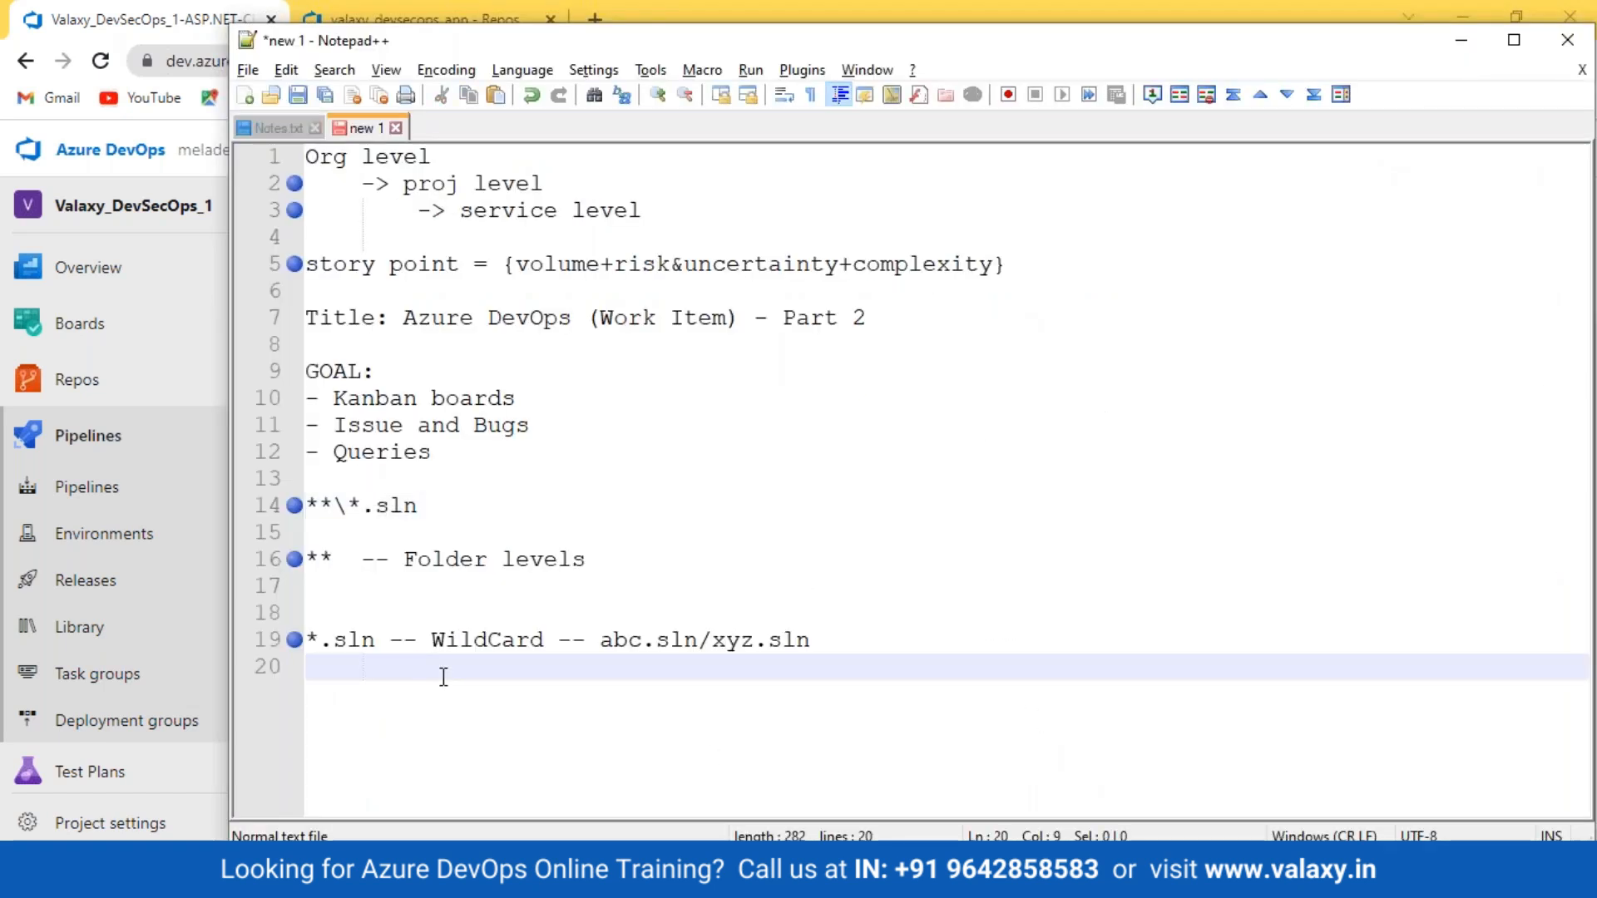
key(Return)
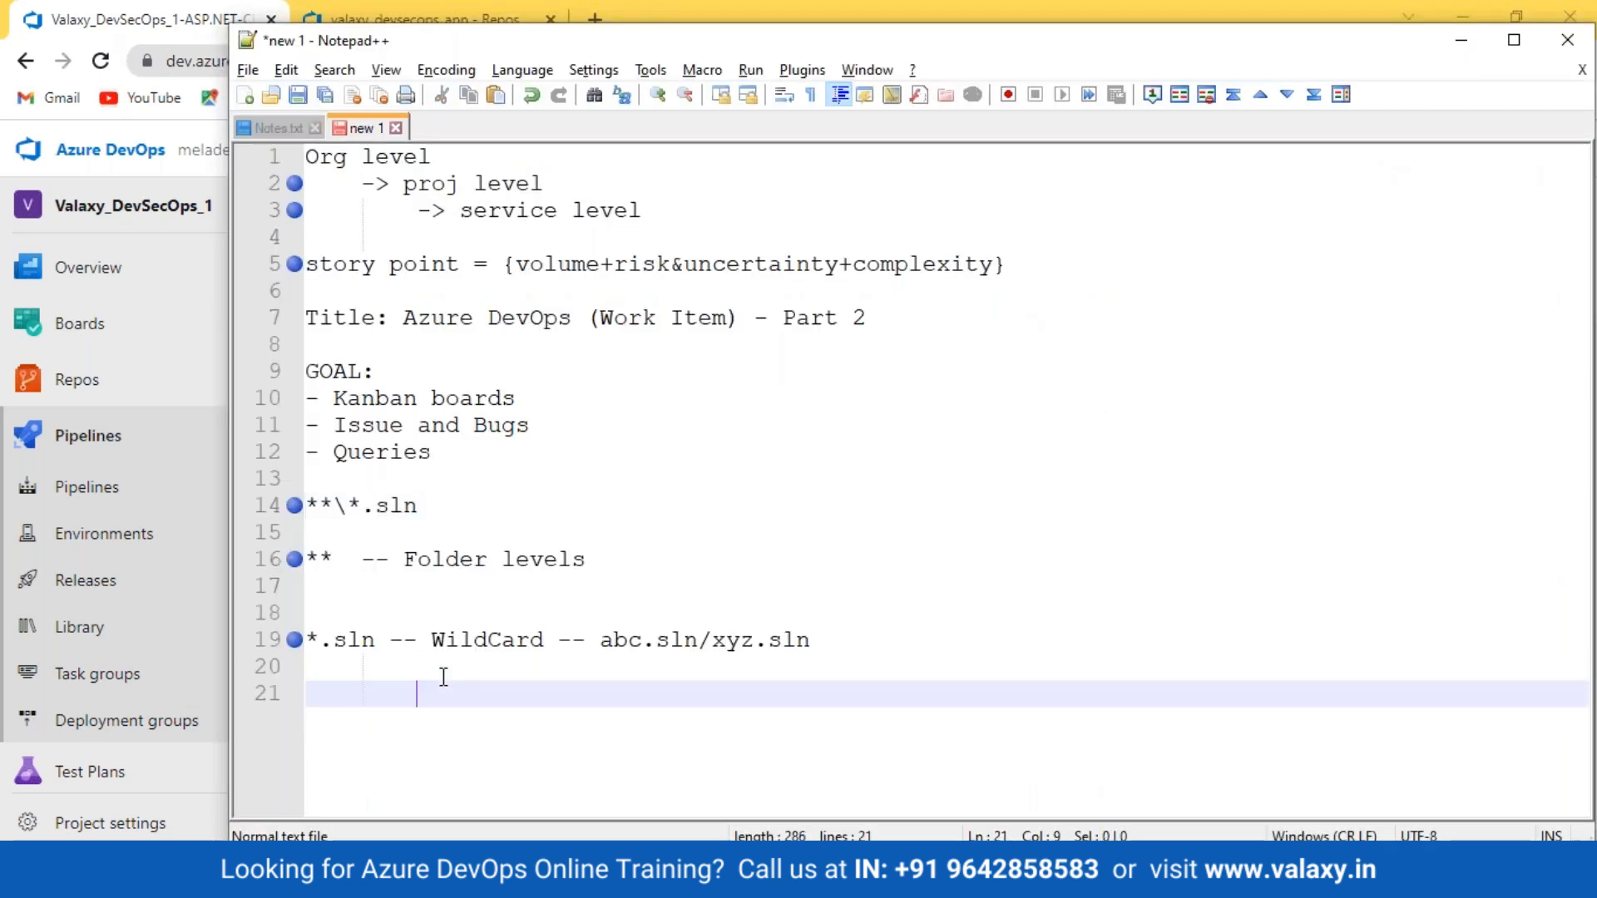
key(BackSpace)
key(BackSpace)
key(Return)
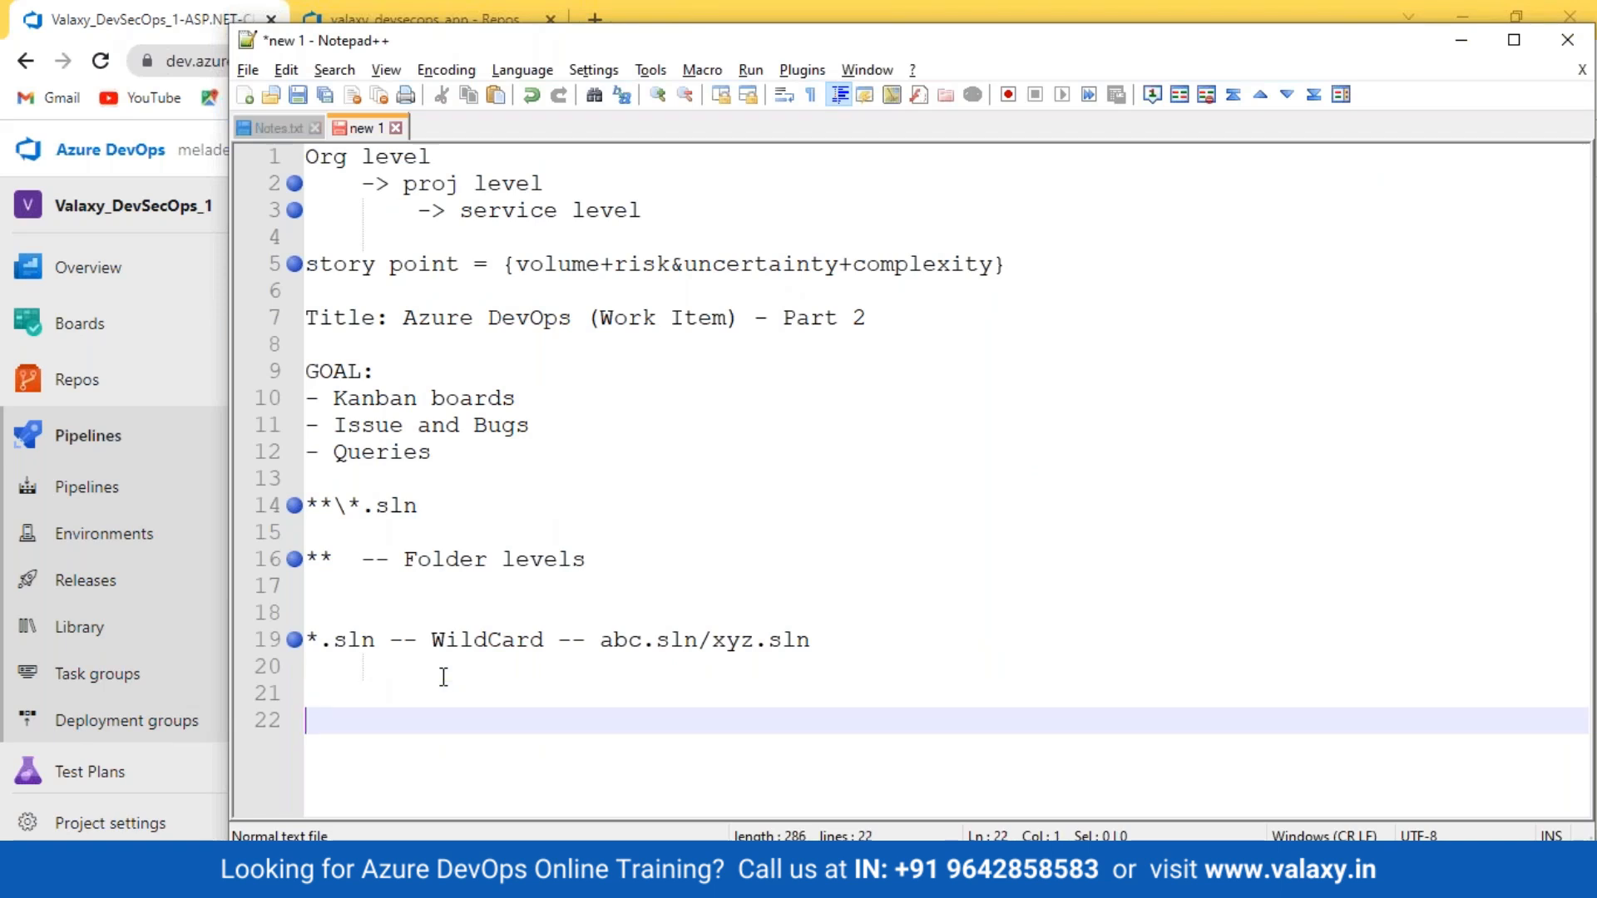
key(Return)
key(Return)
key(Return)
key(Return)
key(Return)
key(Return)
key(Return)
key(Return)
key(Return)
key(Return)
key(Return)
key(Return)
key(Return)
key(Return)
key(Return)
key(Return)
key(Return)
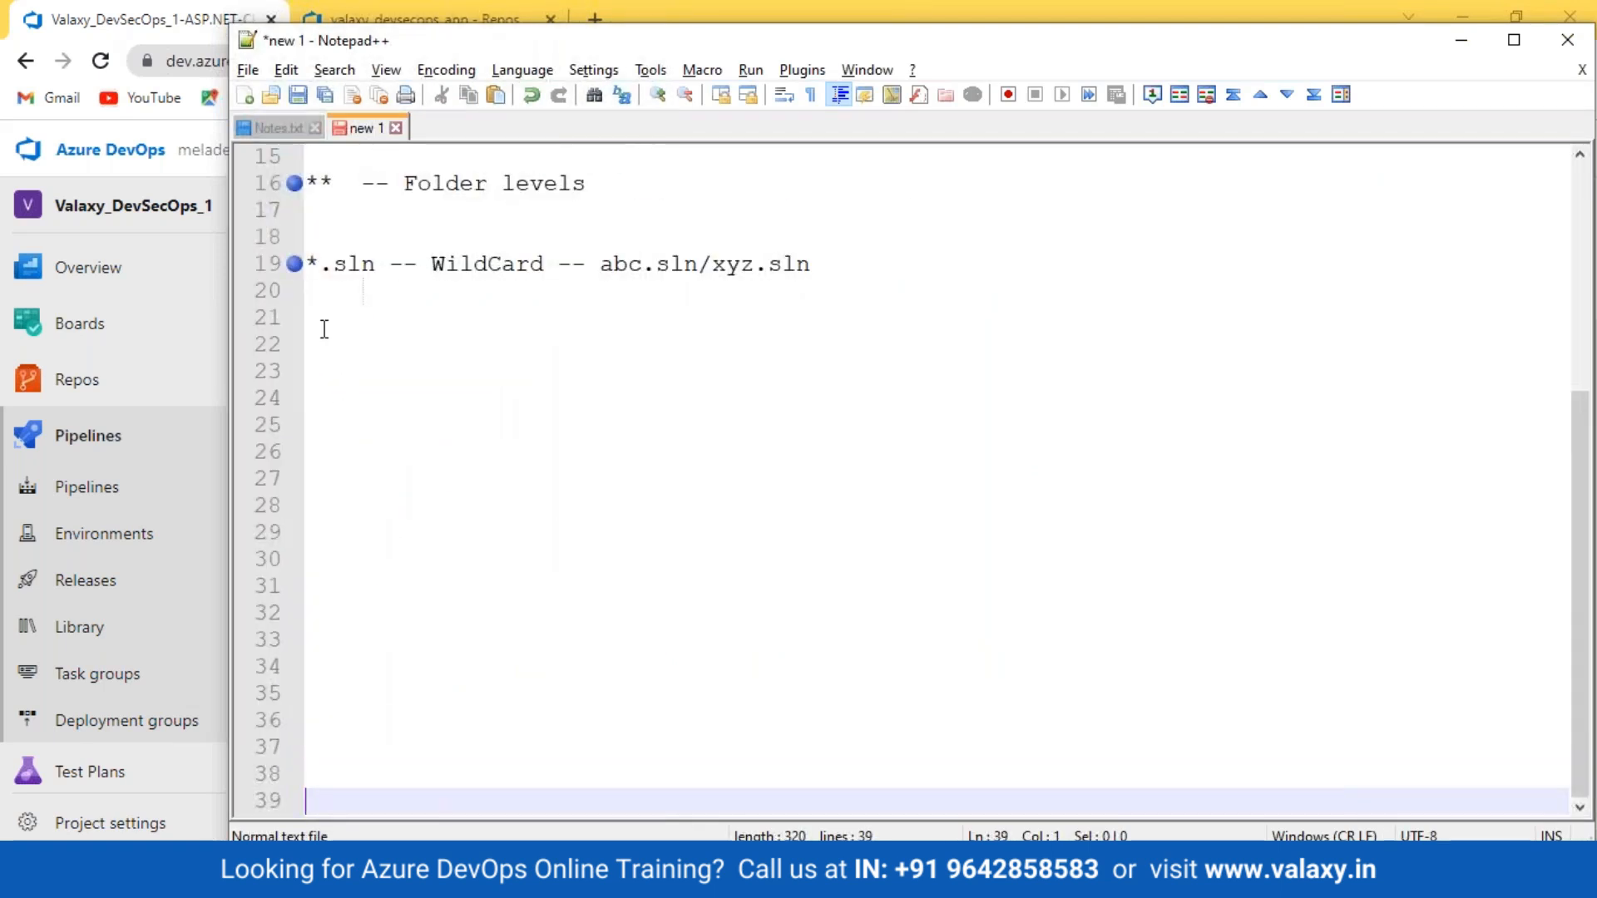
click(324, 329)
key(ctrl+v)
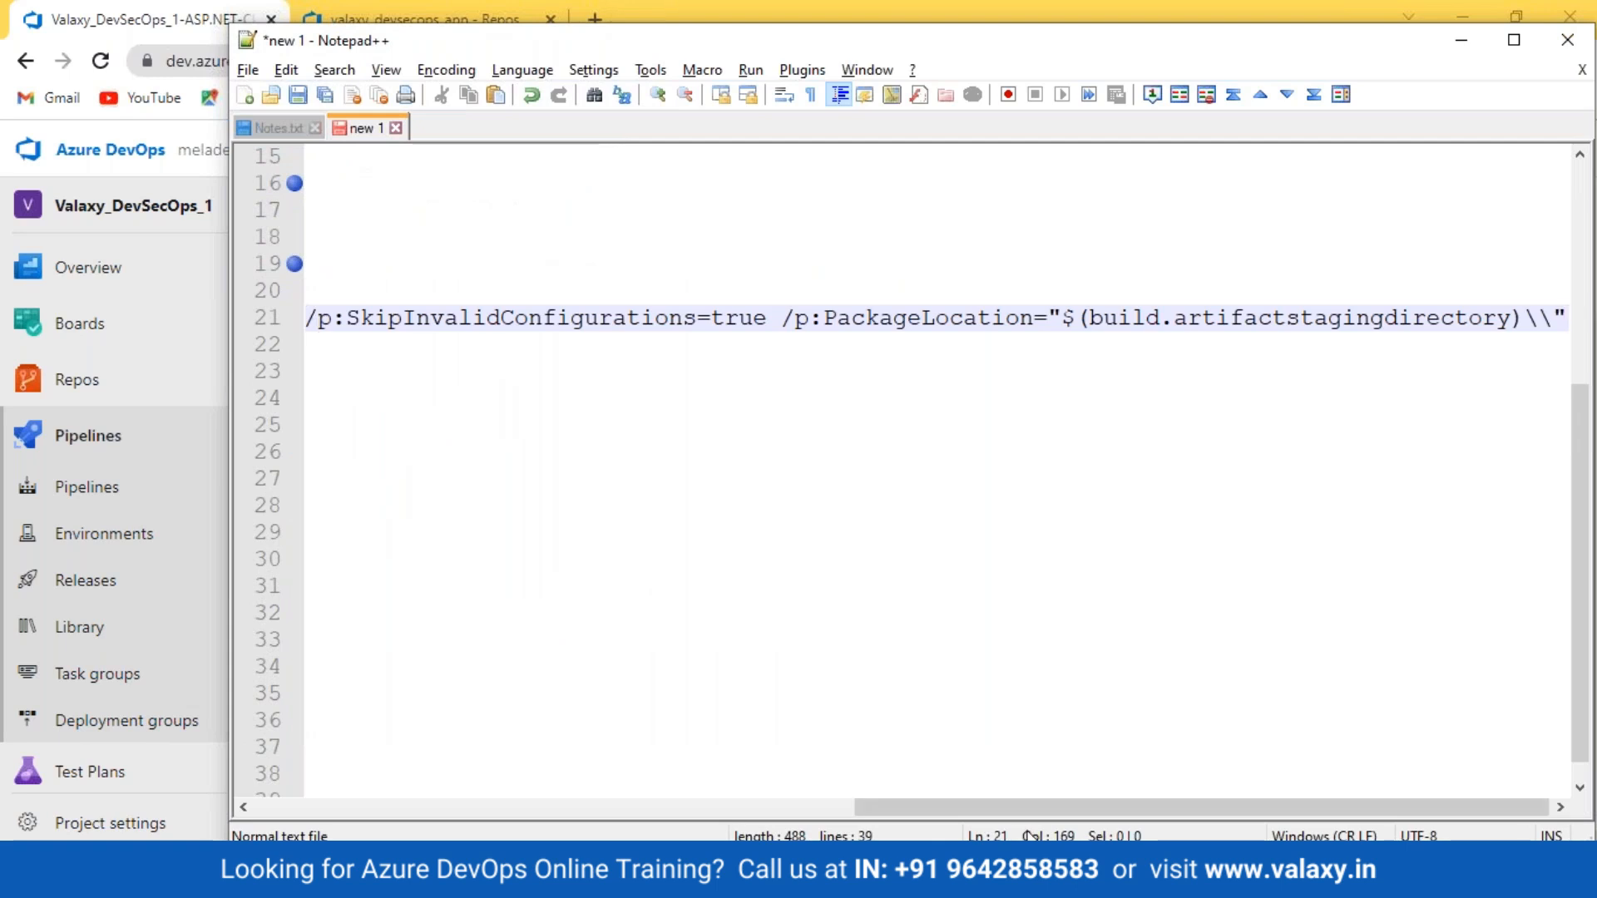
Split the pasted MSBuild arguments so that each /p: parameter starts on its own line.
drag(974, 807, 374, 807)
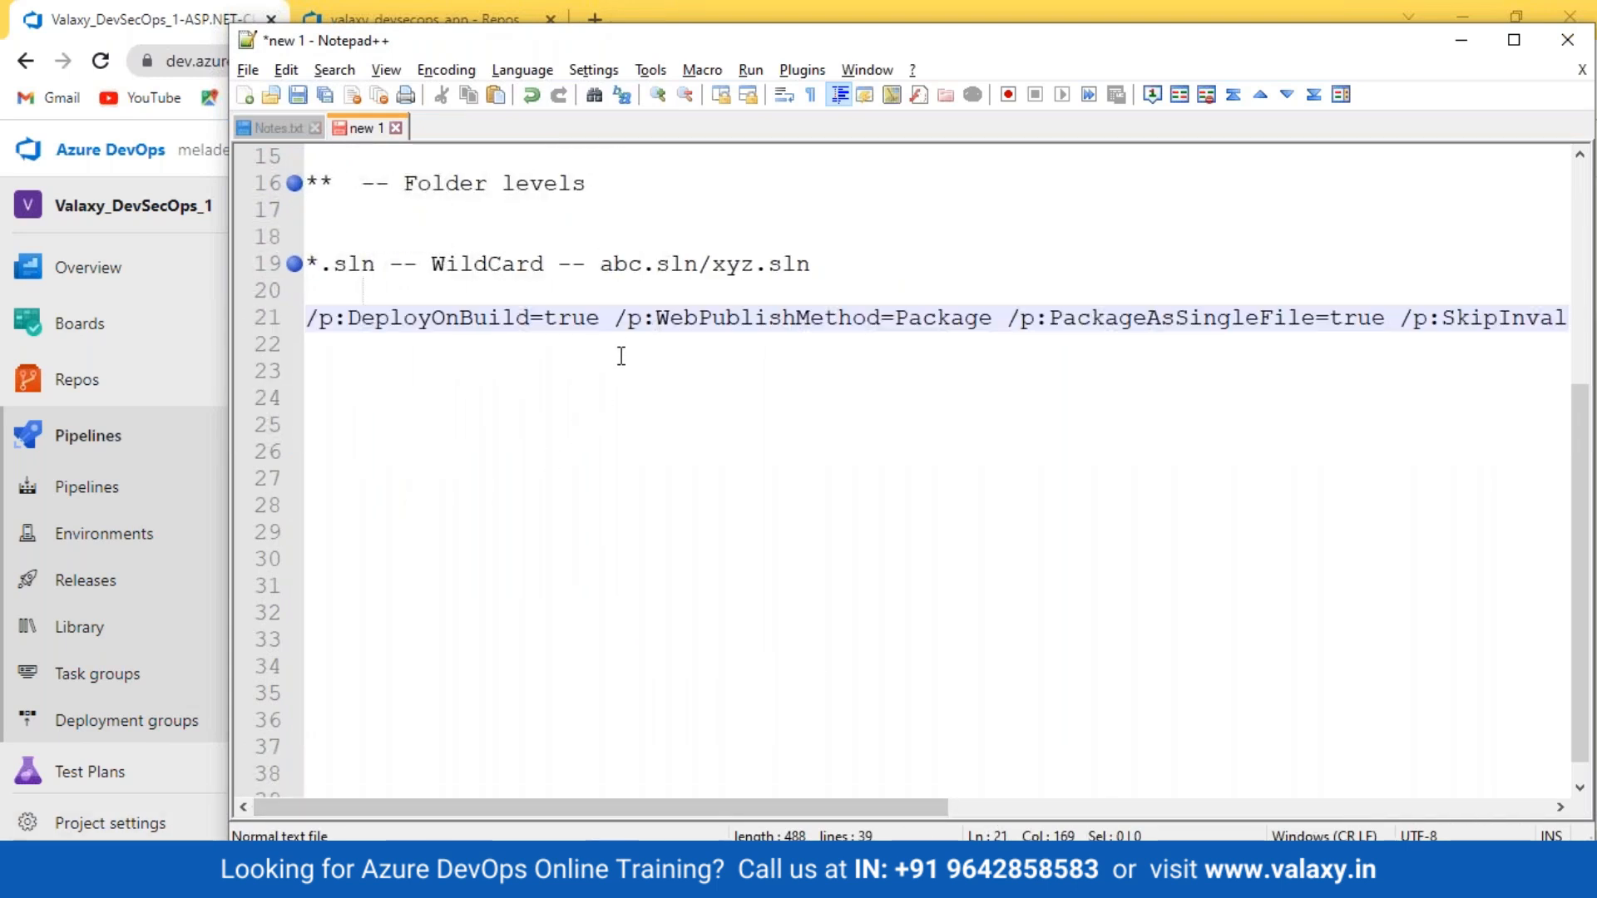
click(616, 318)
key(Return)
click(697, 346)
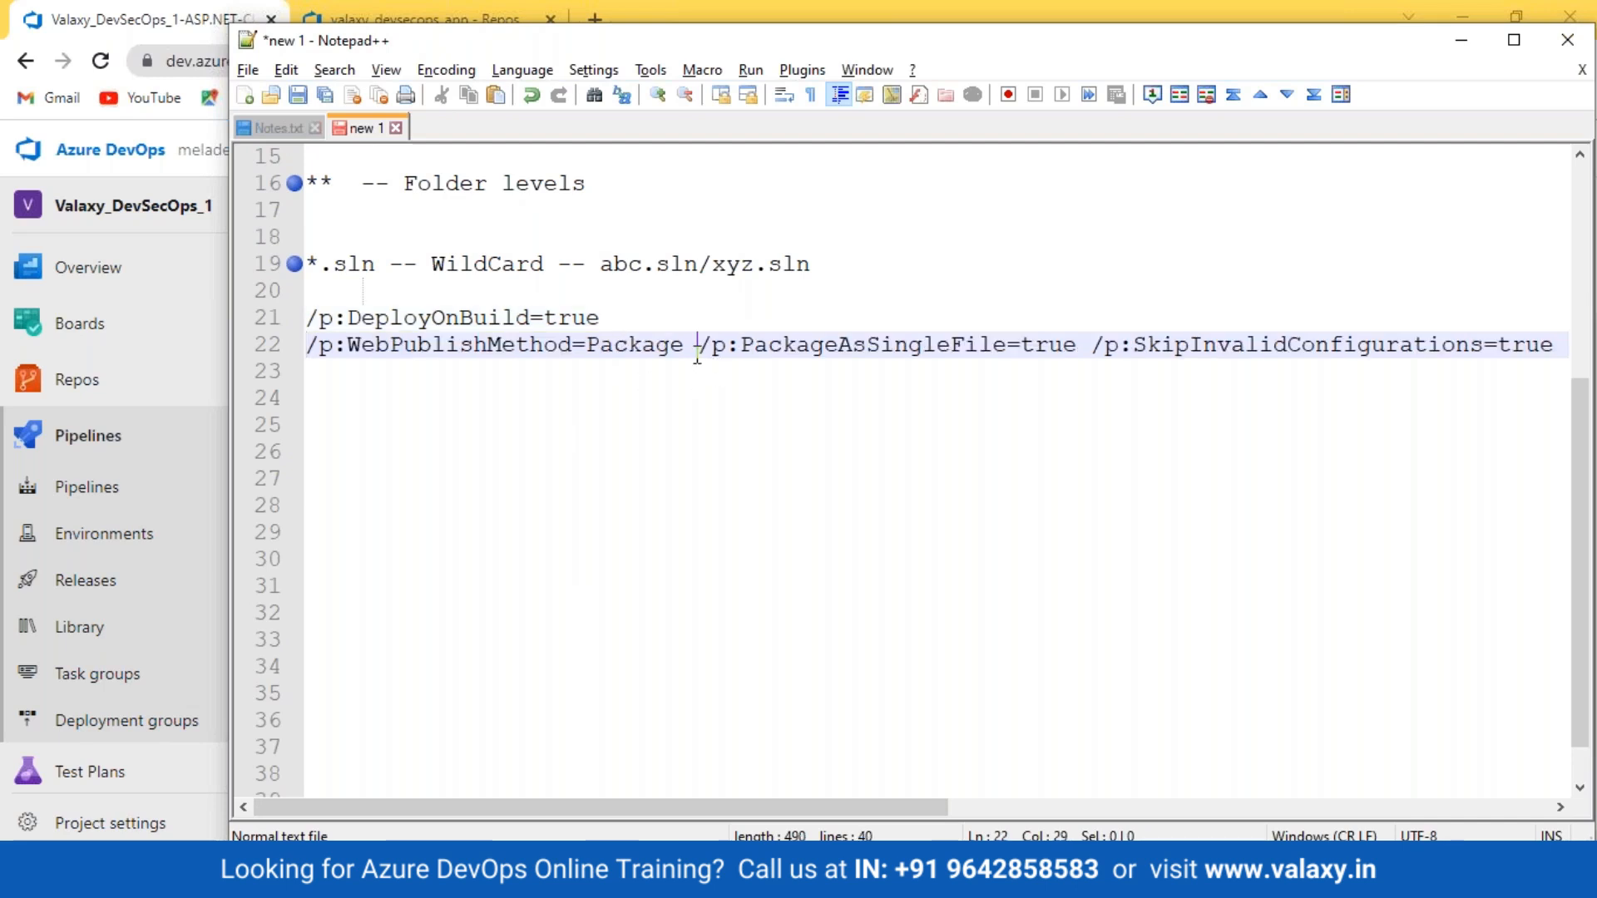
key(Return)
click(704, 374)
key(Return)
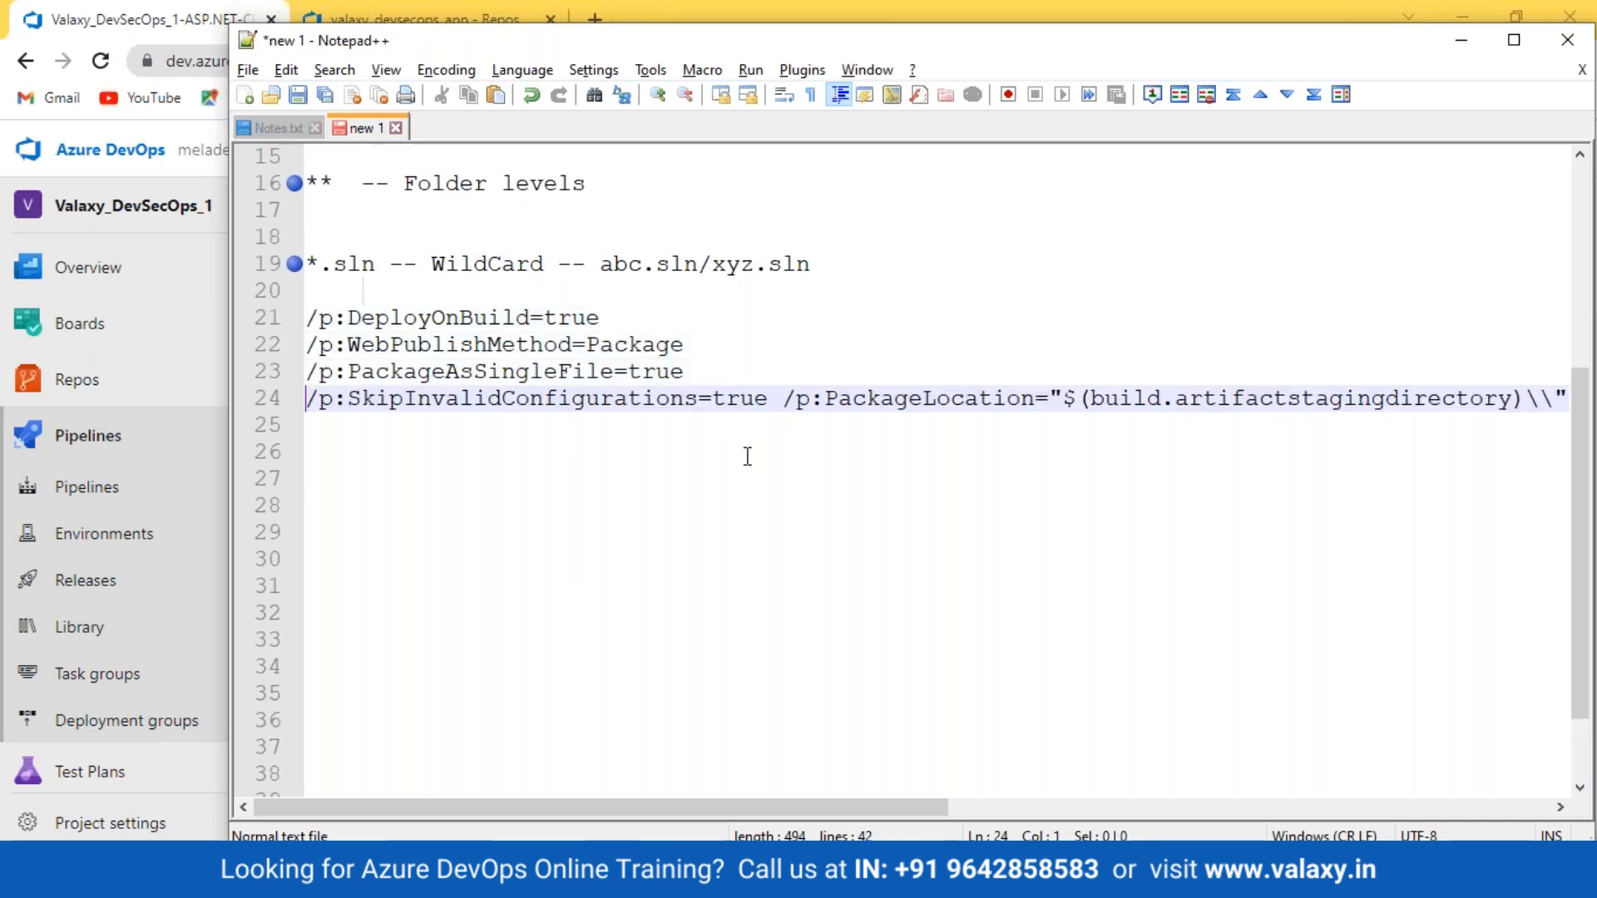
click(774, 407)
key(Return)
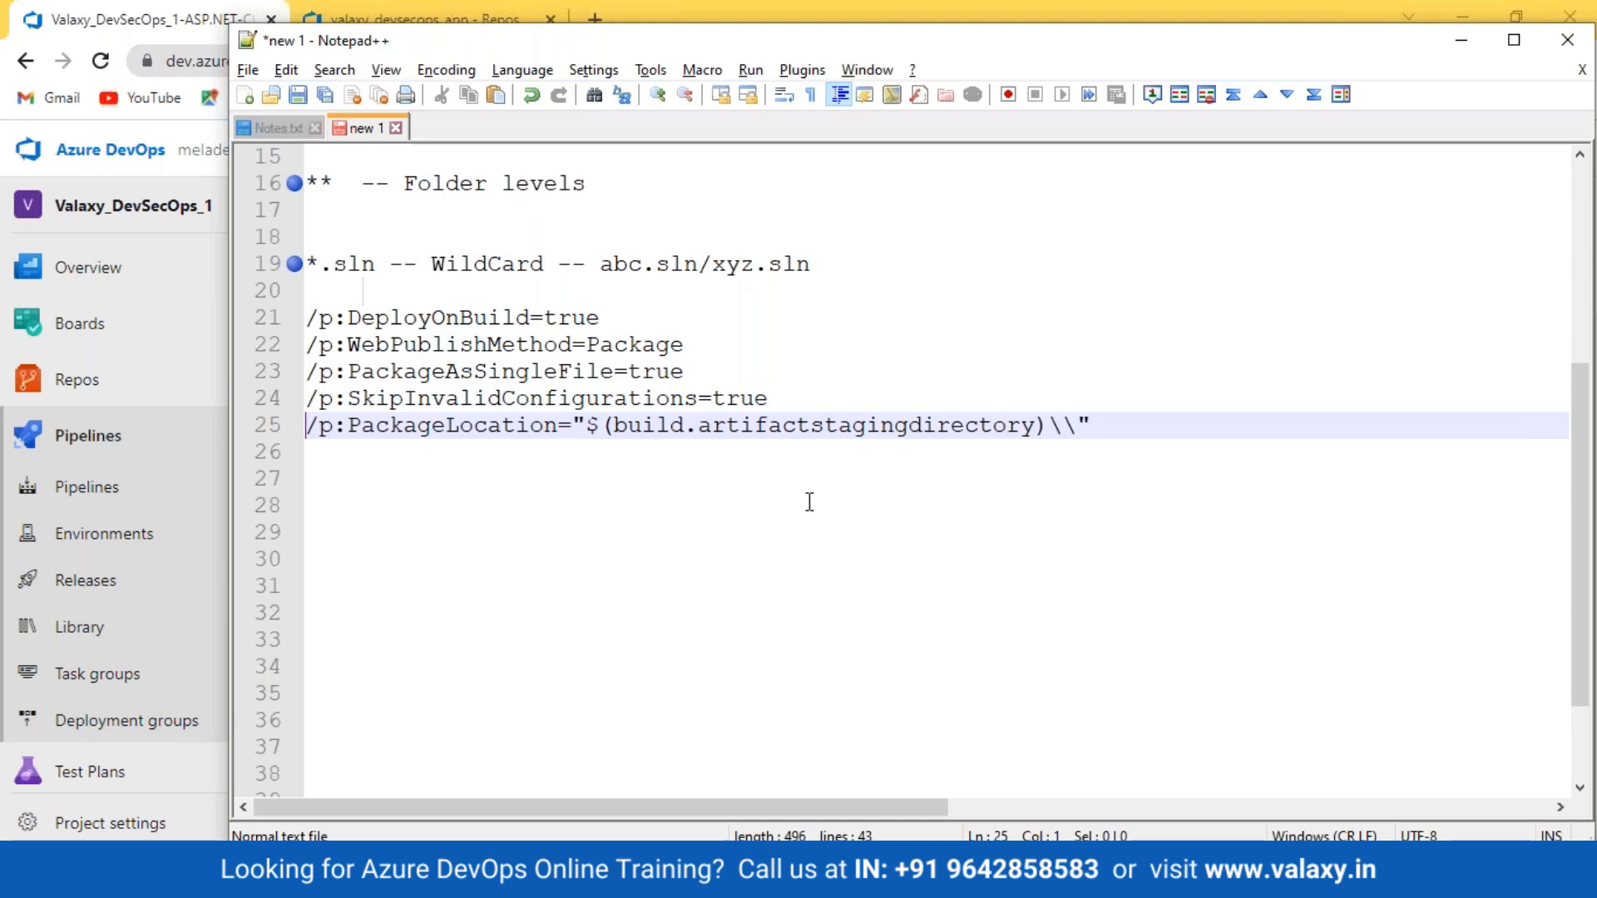
Go through the MSBuild parameters one by one, examining each name and value from DeployOnBuild to PackageLocation.
click(310, 320)
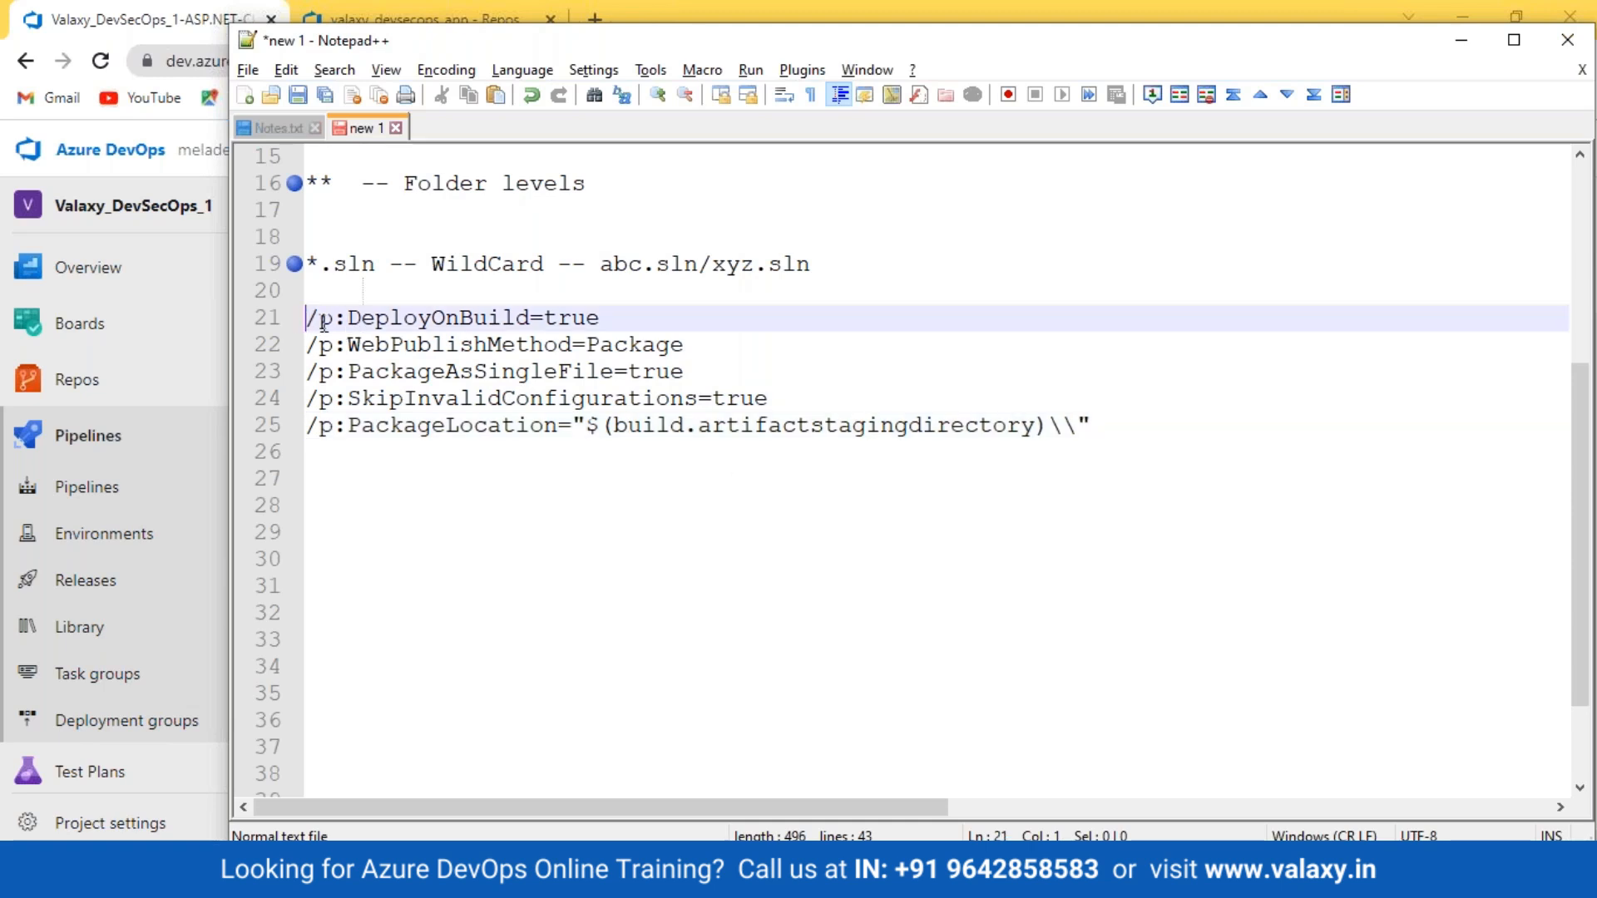
drag(324, 322, 543, 320)
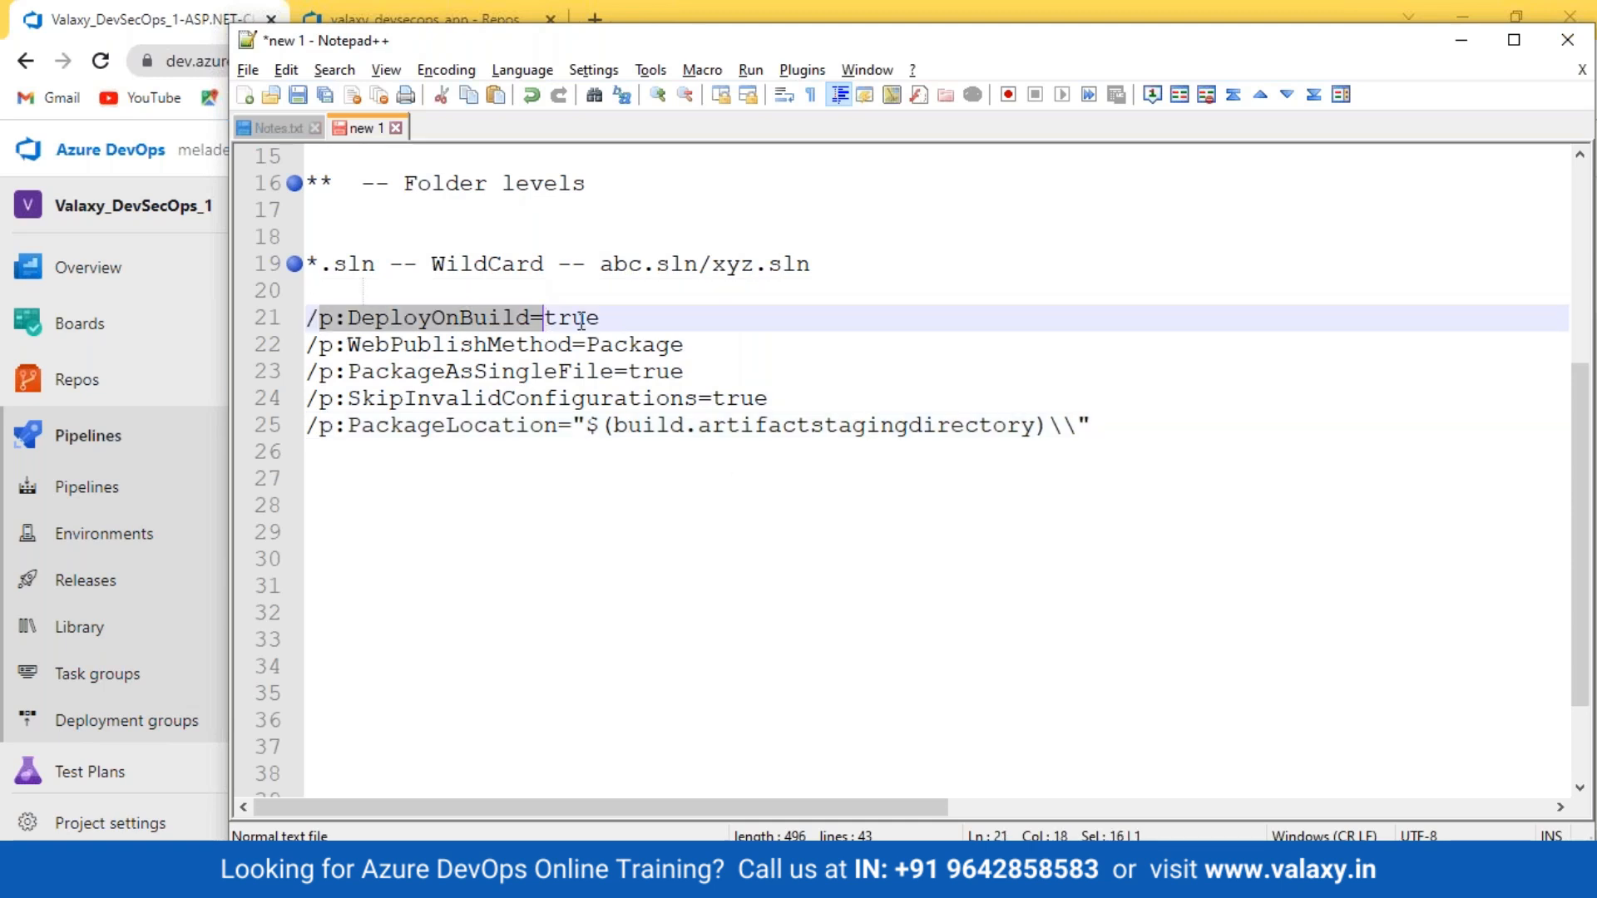
double_click(566, 319)
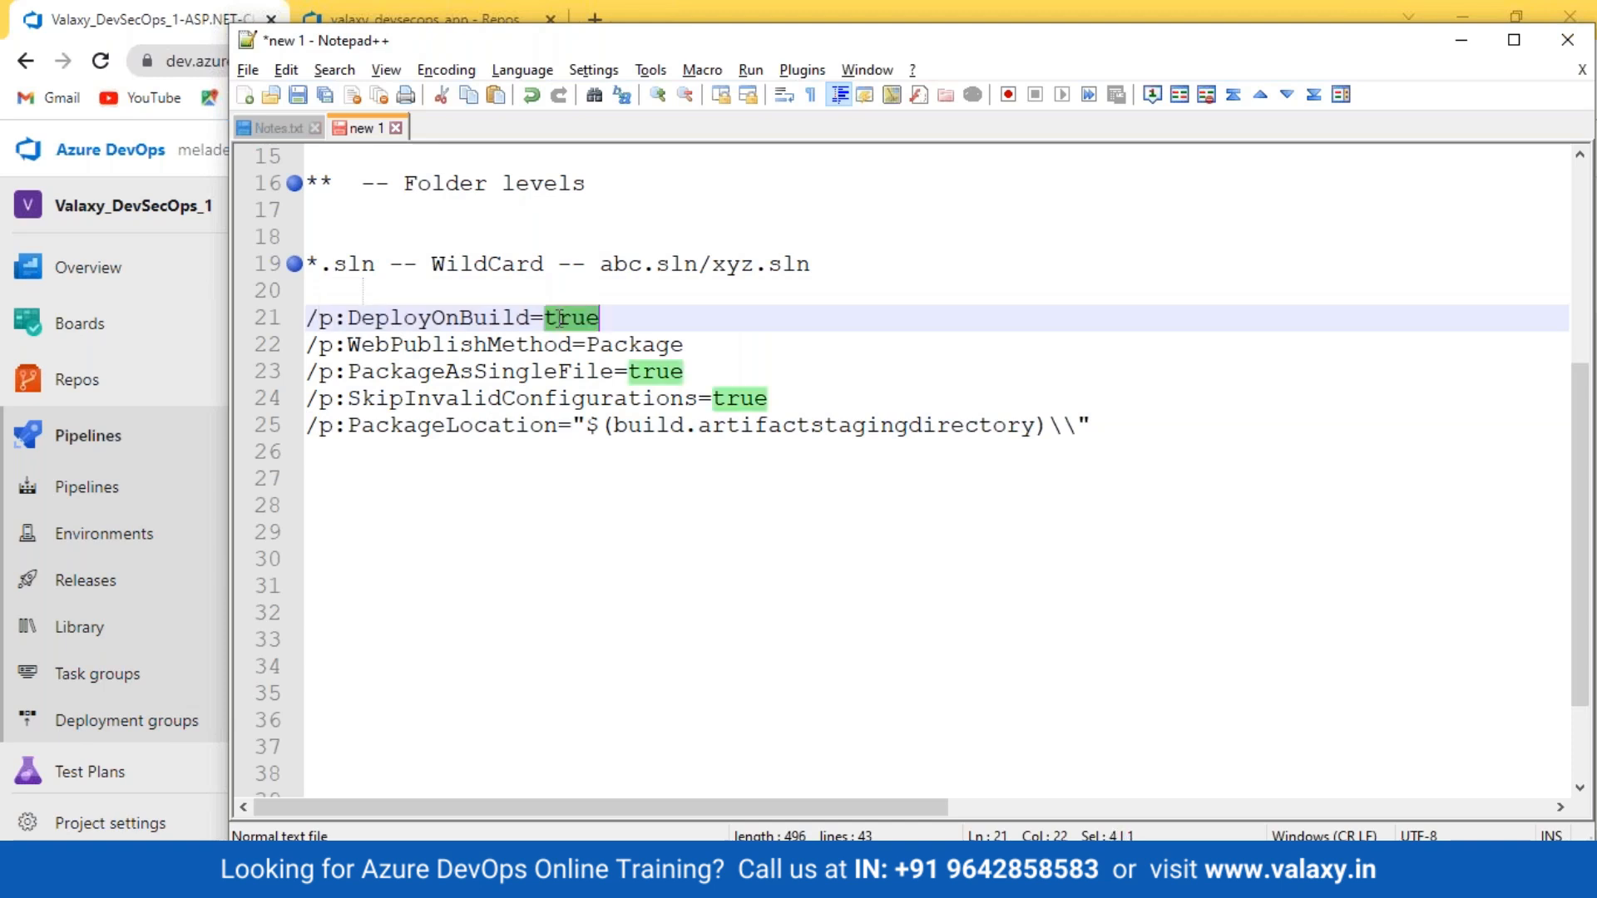
click(422, 343)
double_click(680, 346)
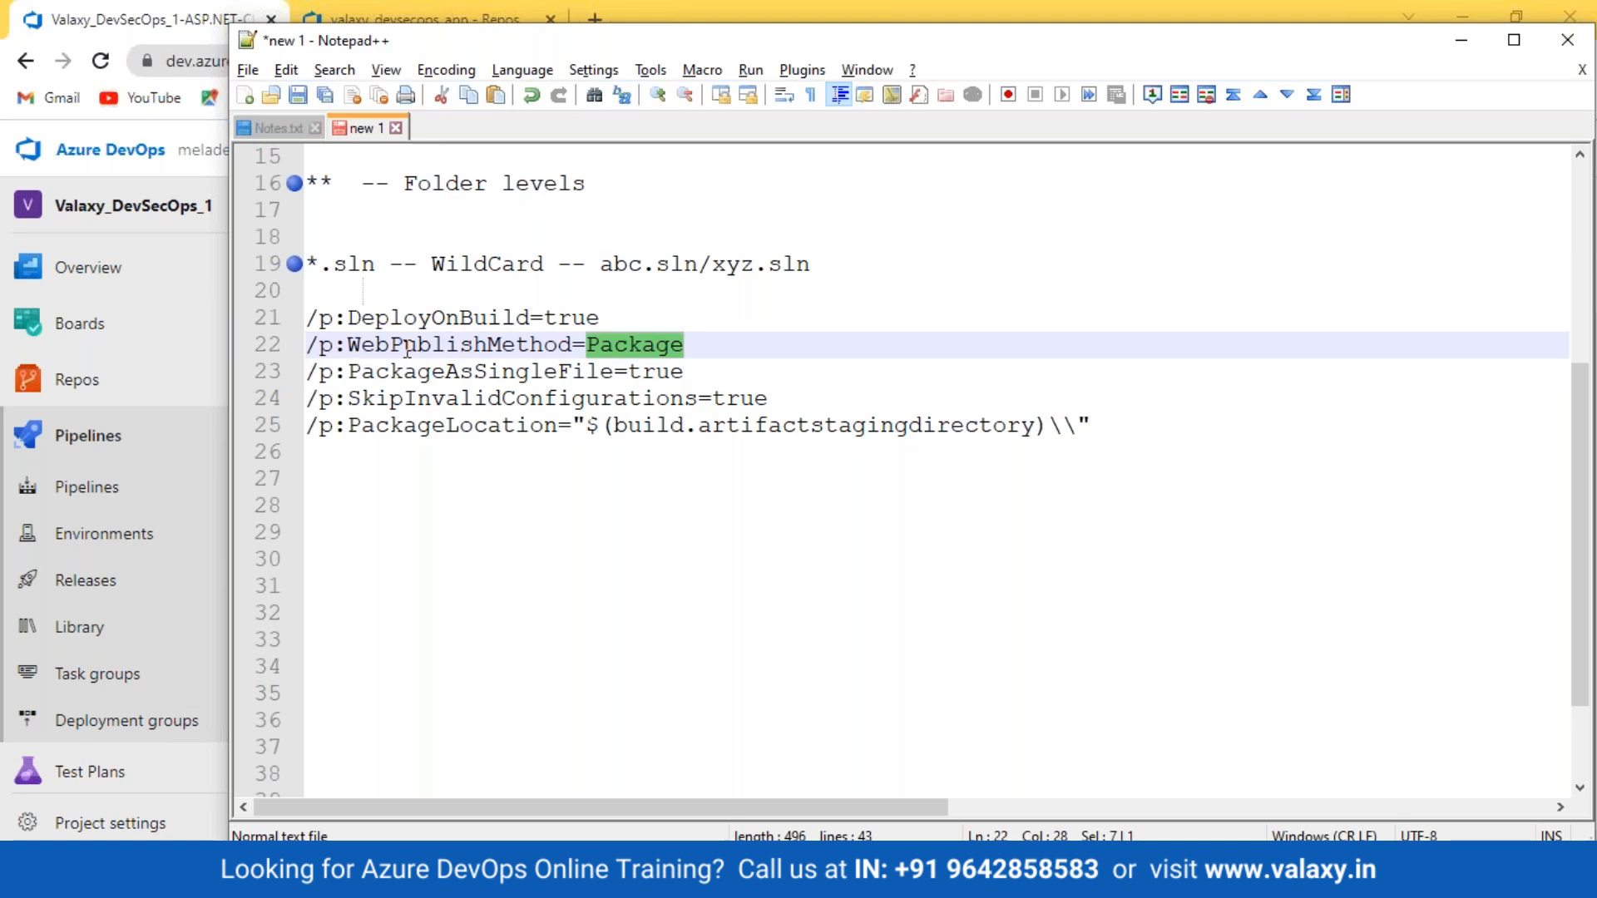
click(538, 356)
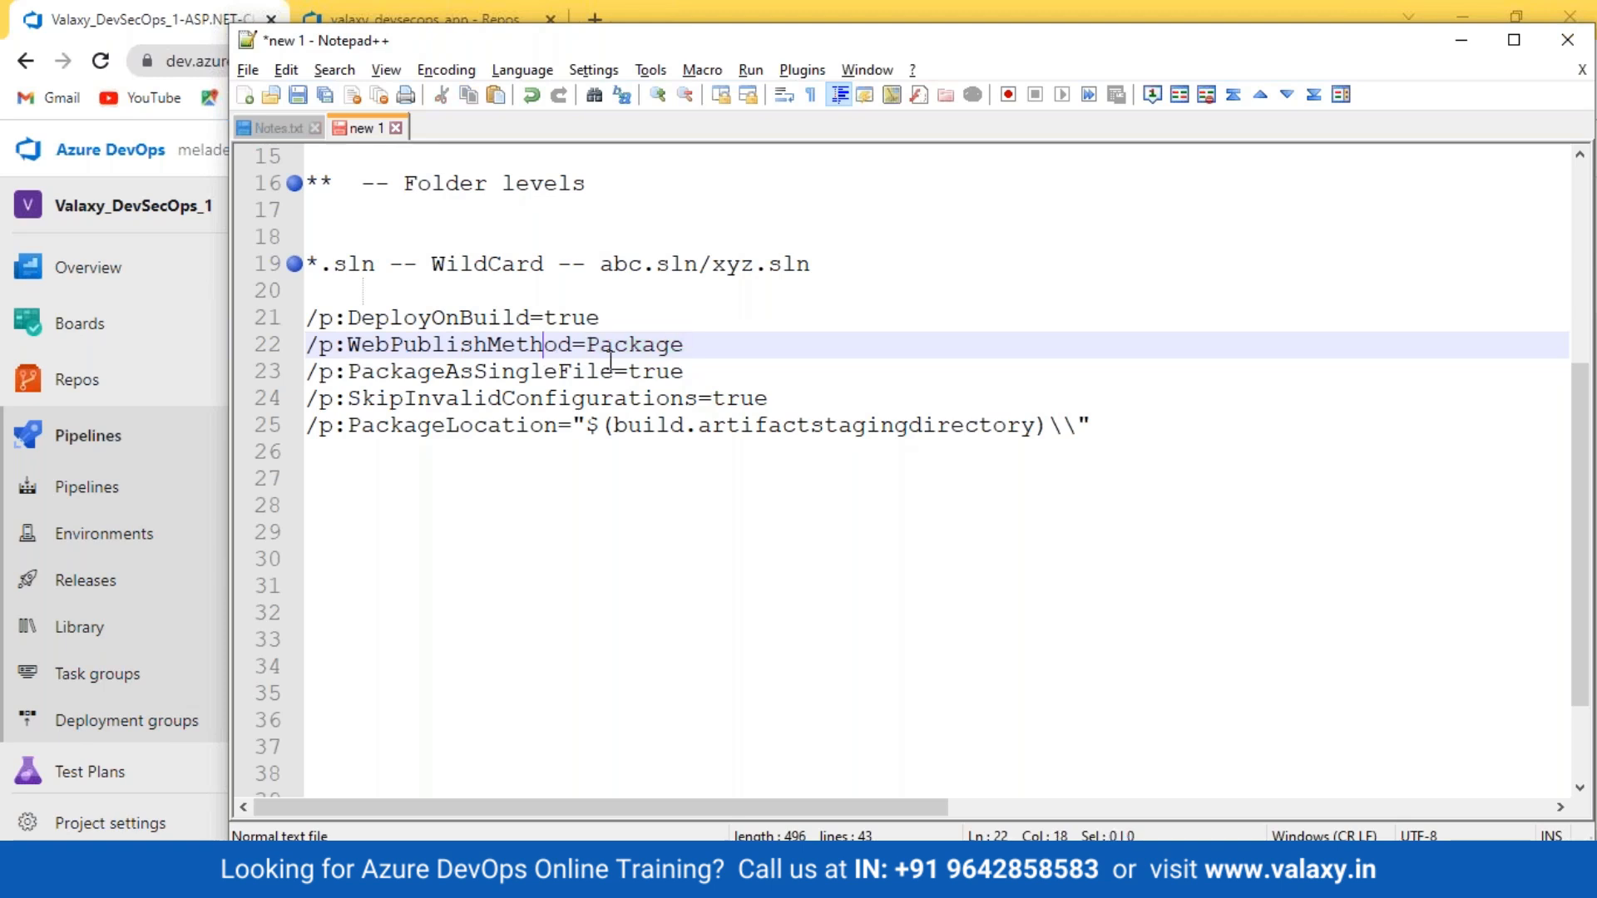
double_click(456, 375)
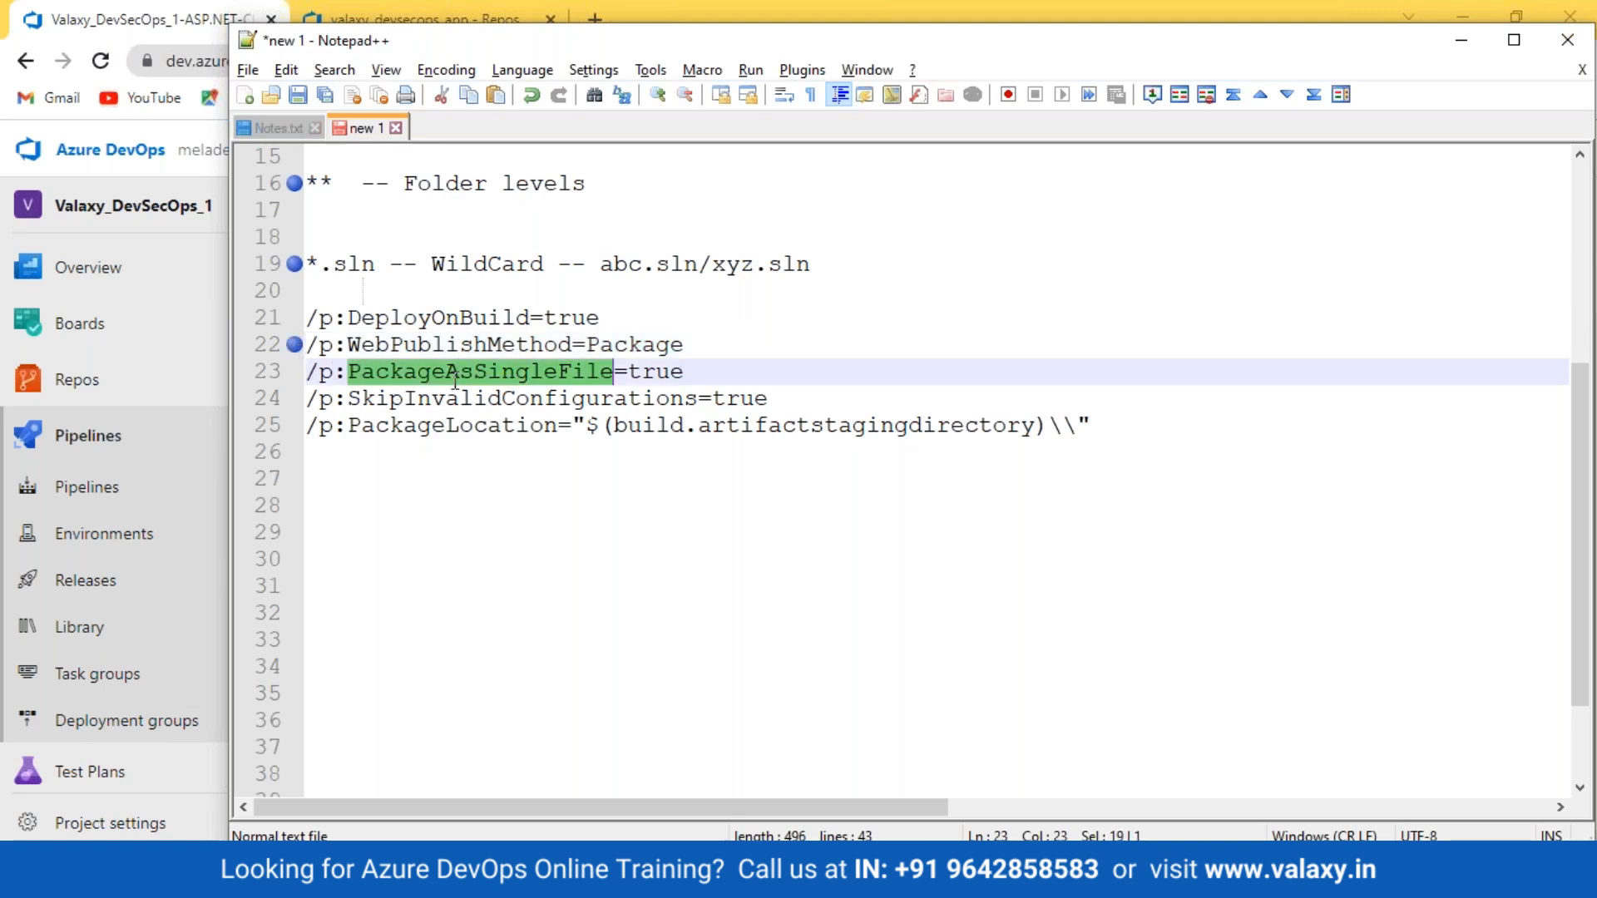
double_click(657, 376)
double_click(463, 400)
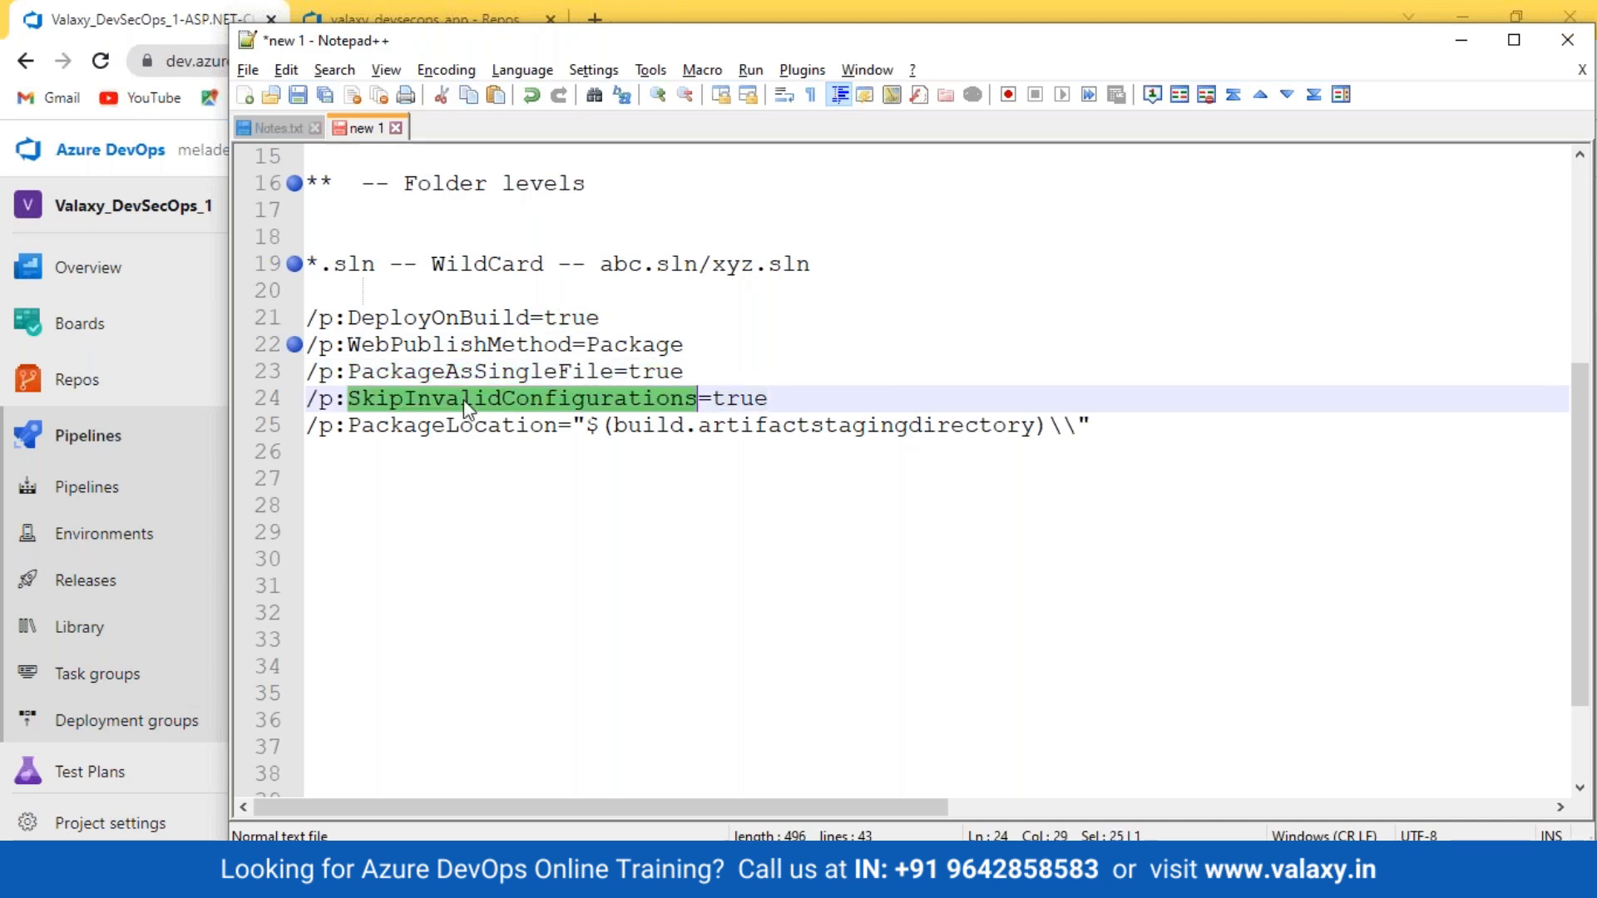
double_click(731, 398)
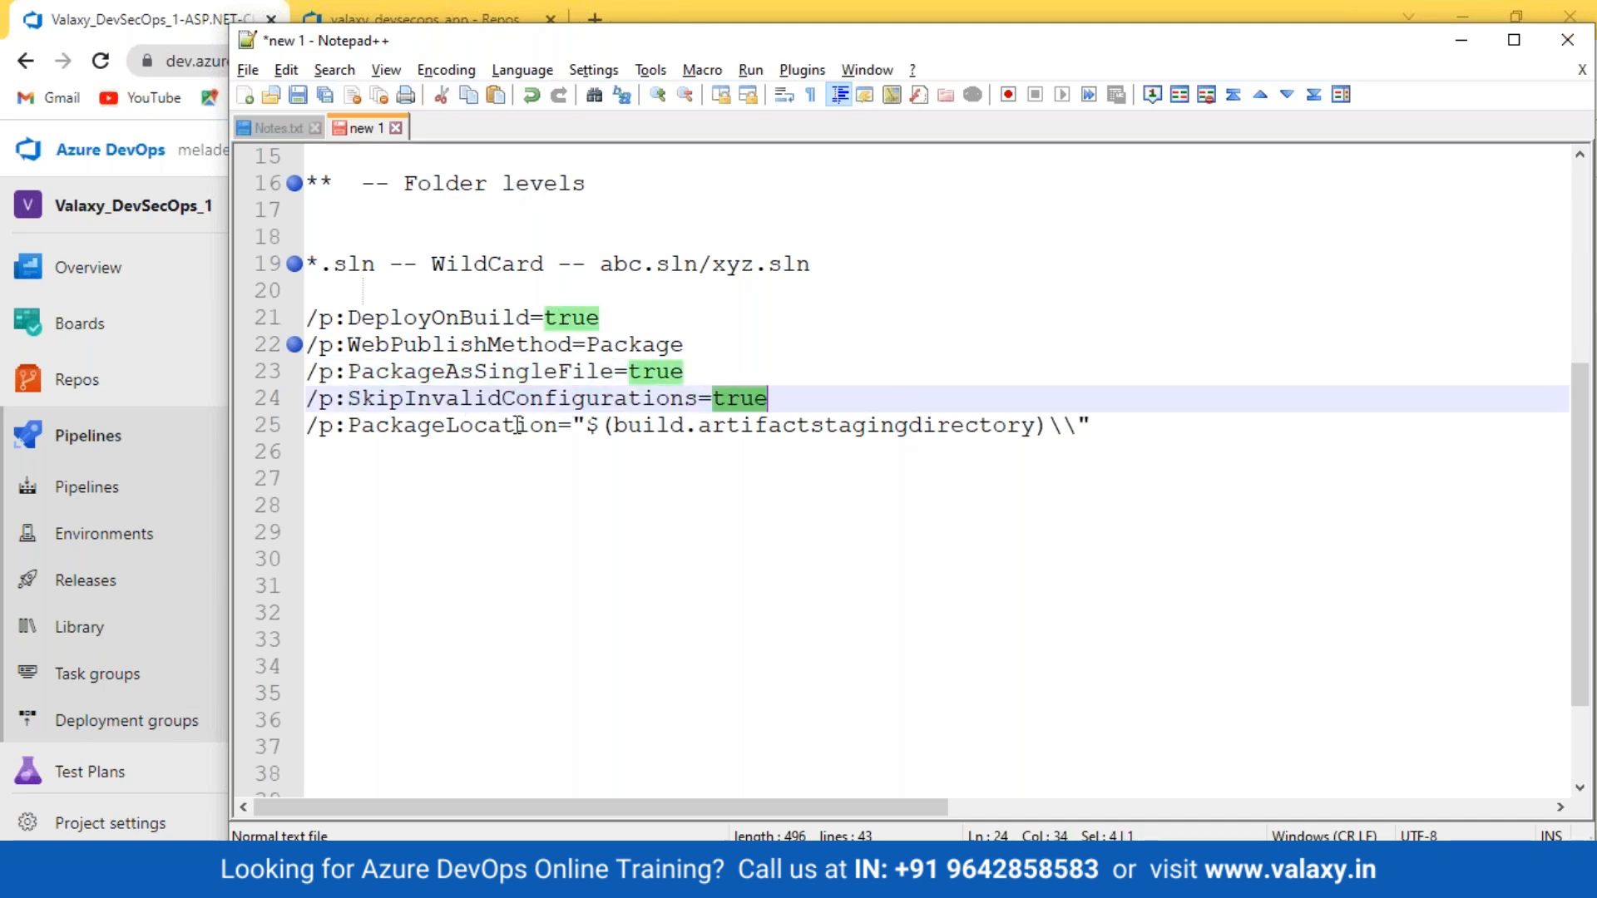
double_click(367, 426)
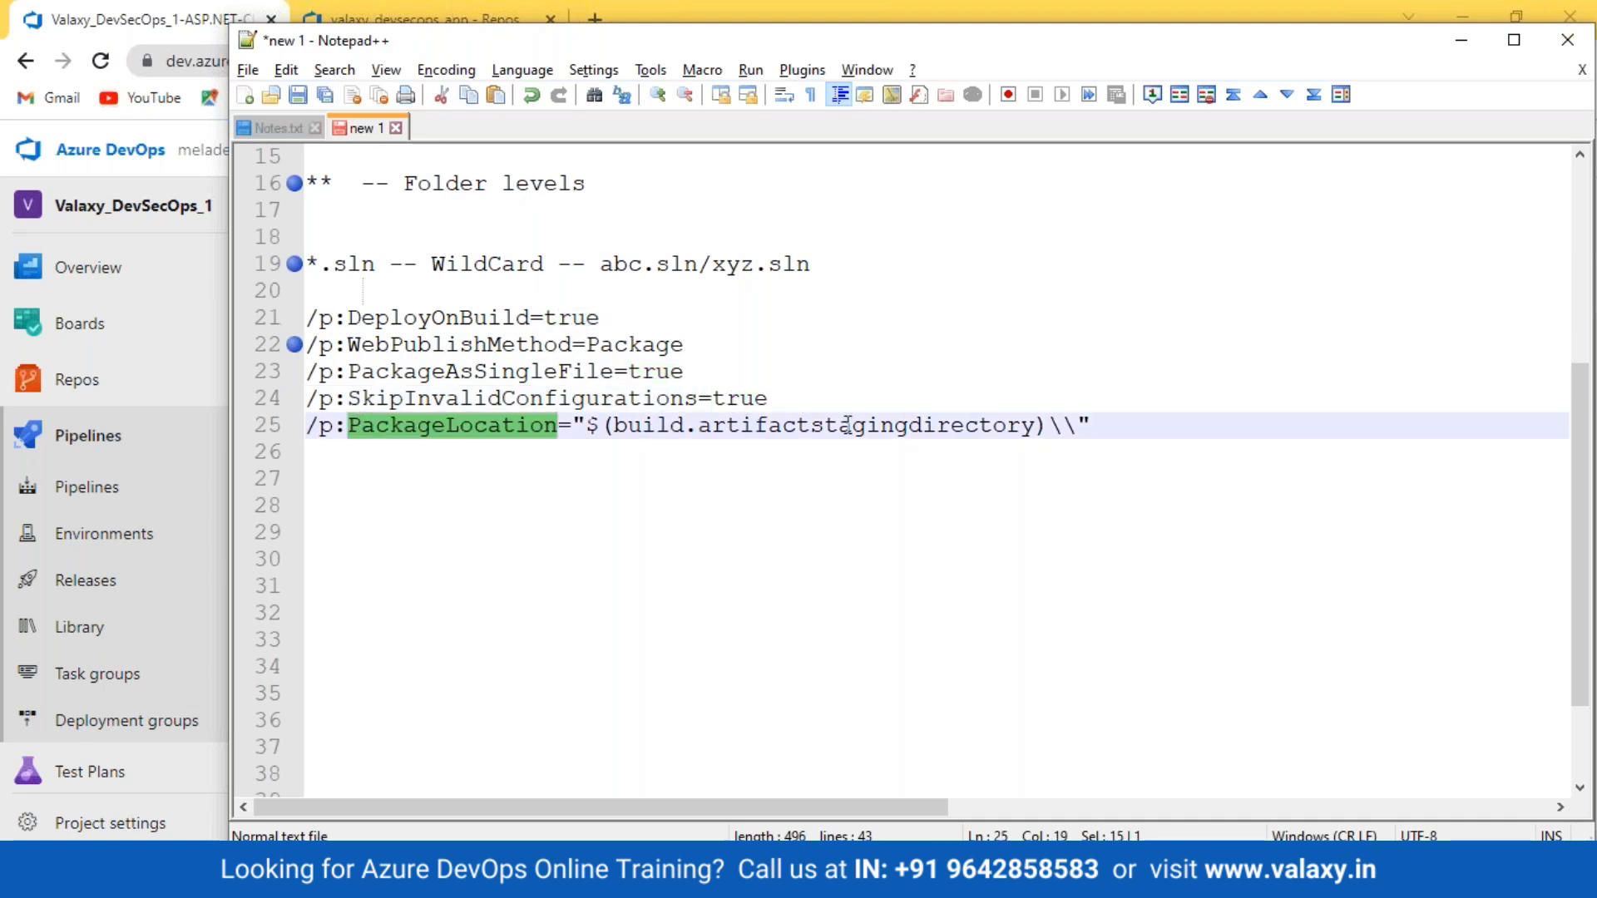
Highlight build.artifactstagingdirectory in the PackageLocation parameter and bookmark line 25.
drag(613, 426, 1034, 424)
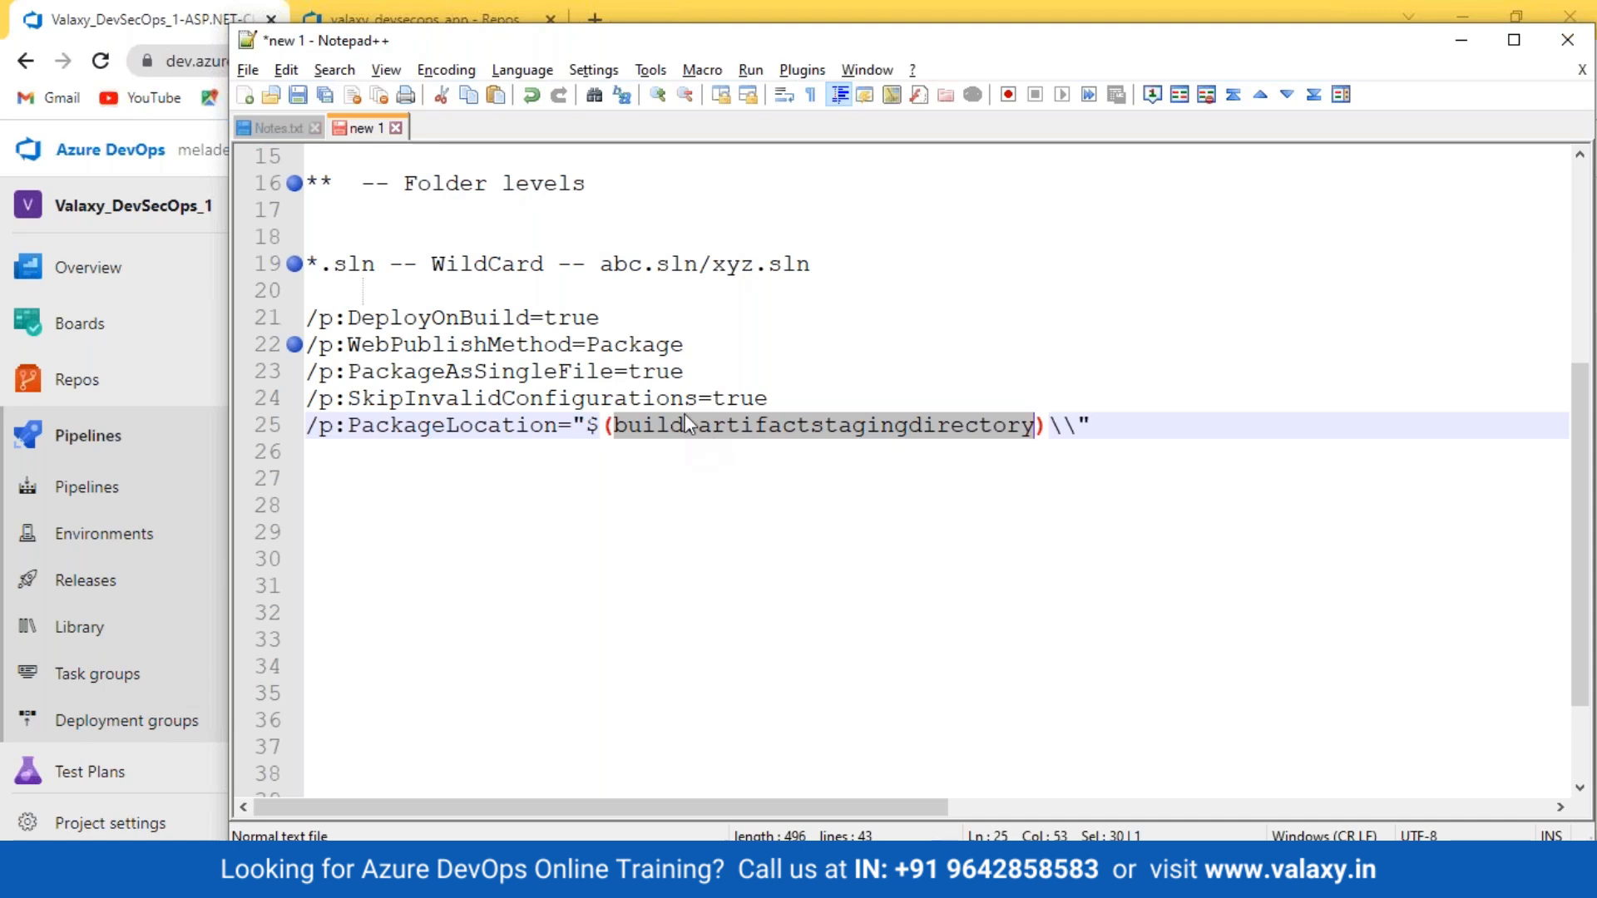
click(291, 433)
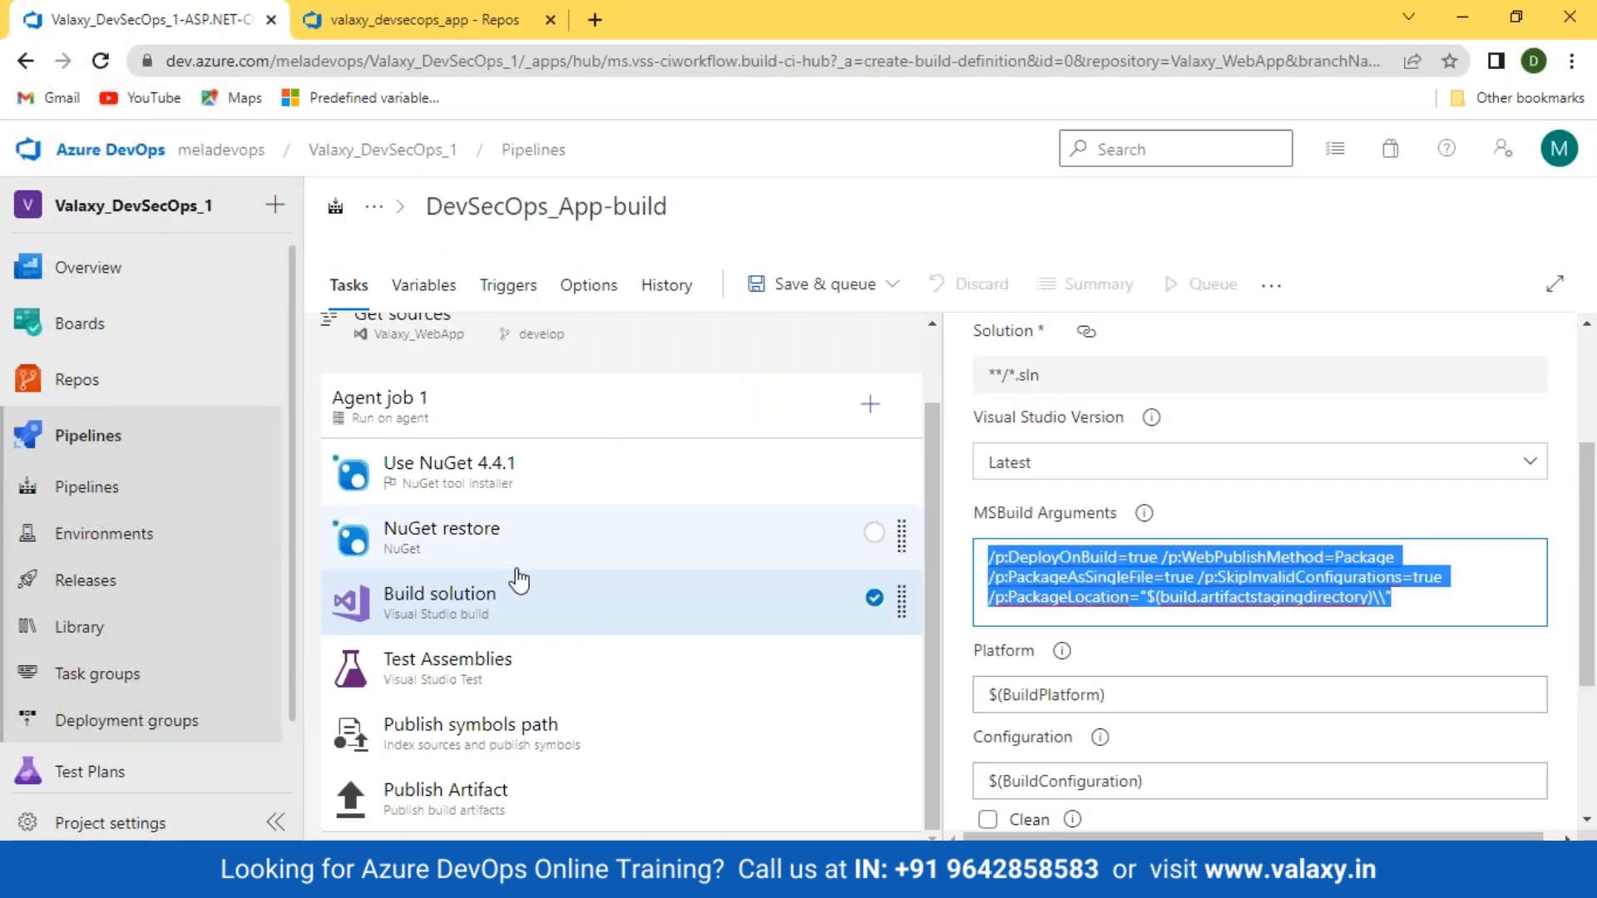
Switch to the browser and review the Agent Specification in the DevSecOps_App-build pipeline's general settings.
scroll(520, 579, up, 2)
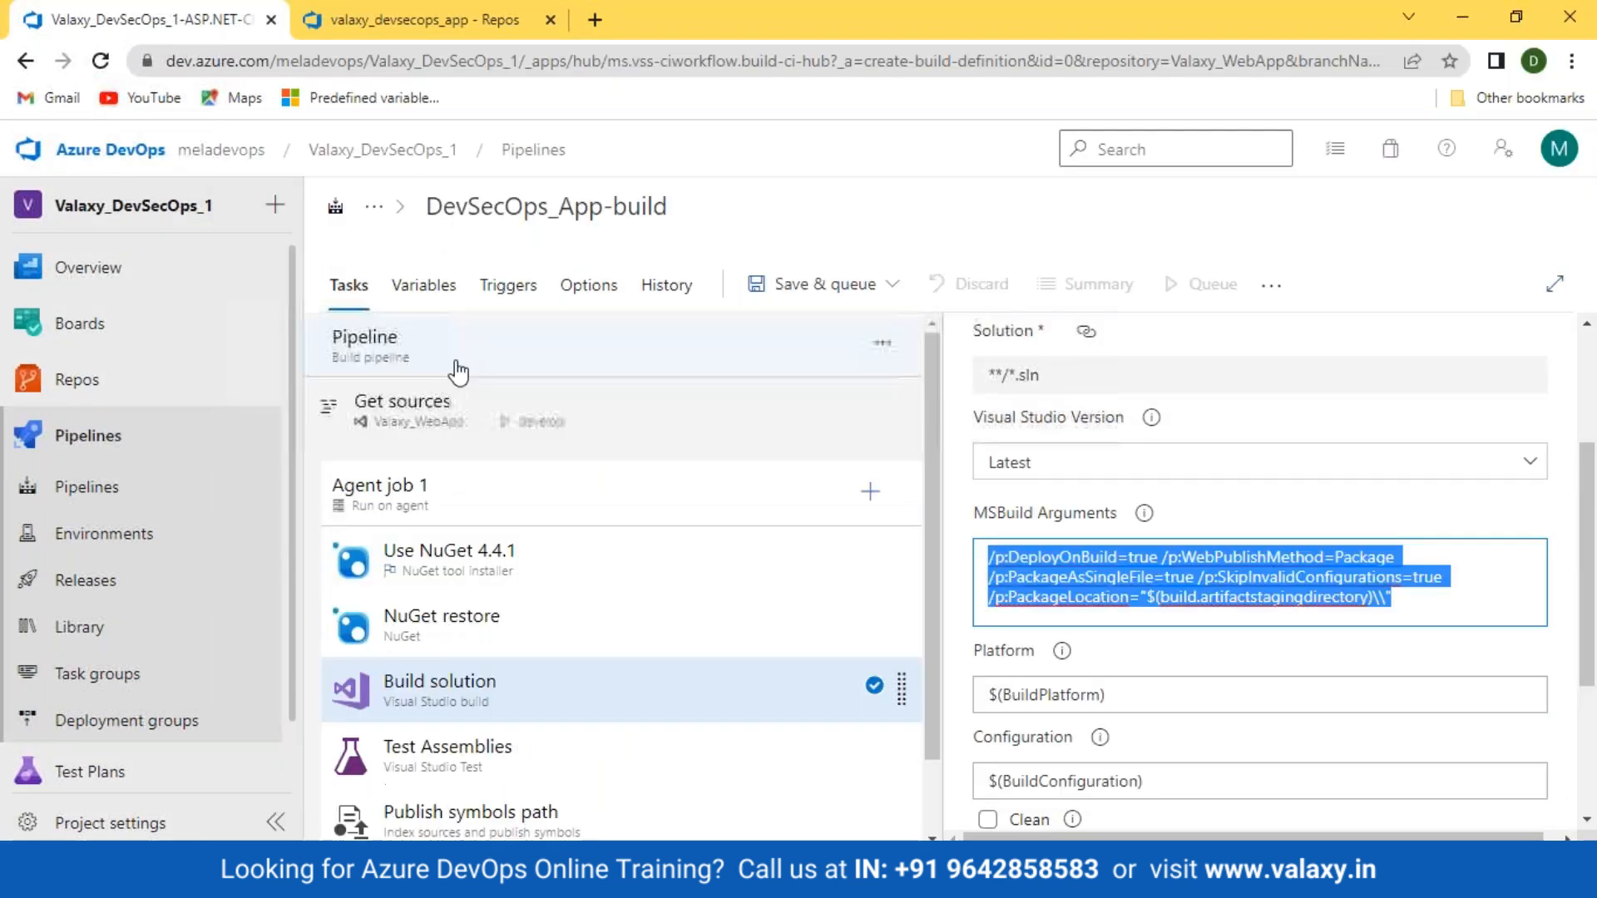
click(582, 342)
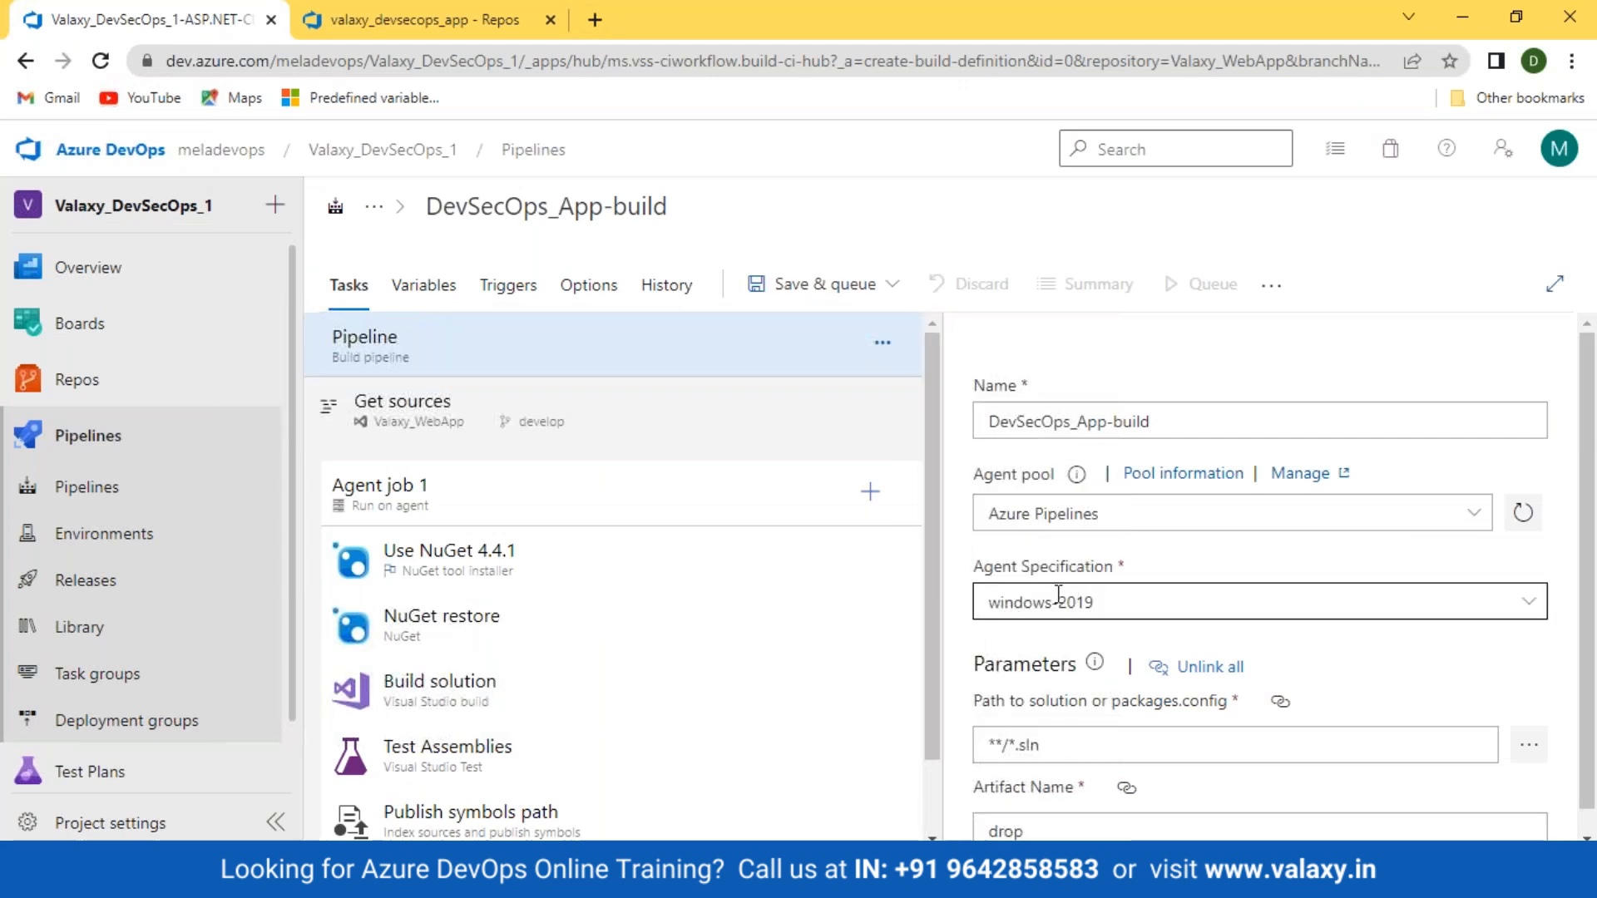
drag(971, 569, 1146, 578)
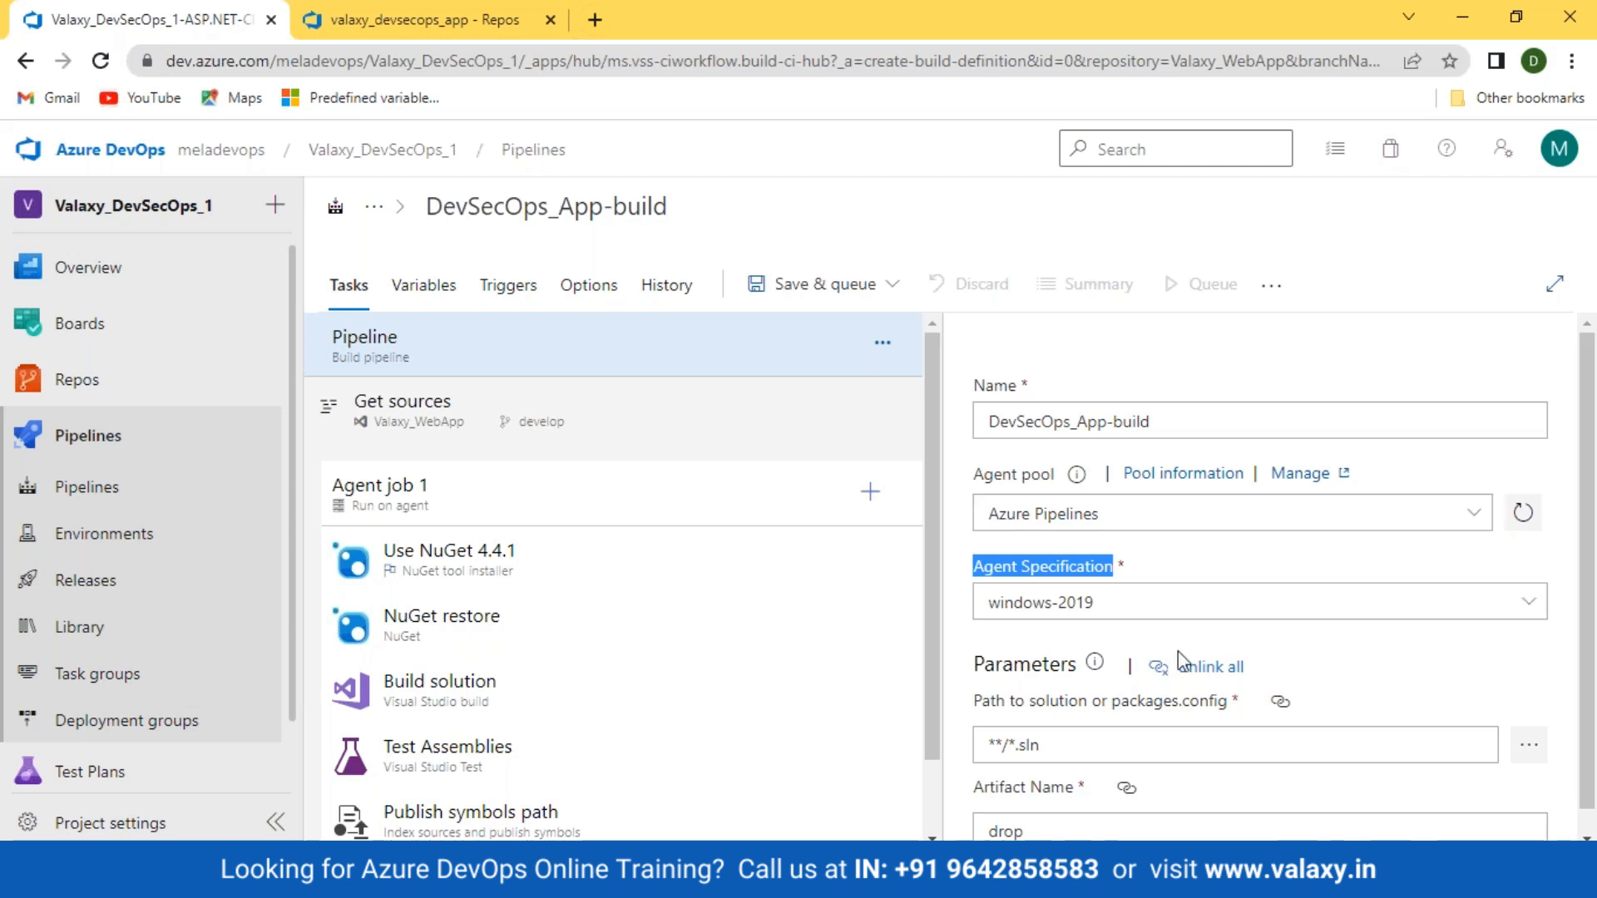
Switch to Notepad++ and copy build.artifactstagingdirectory from the PackageLocation parameter on line 25.
click(740, 873)
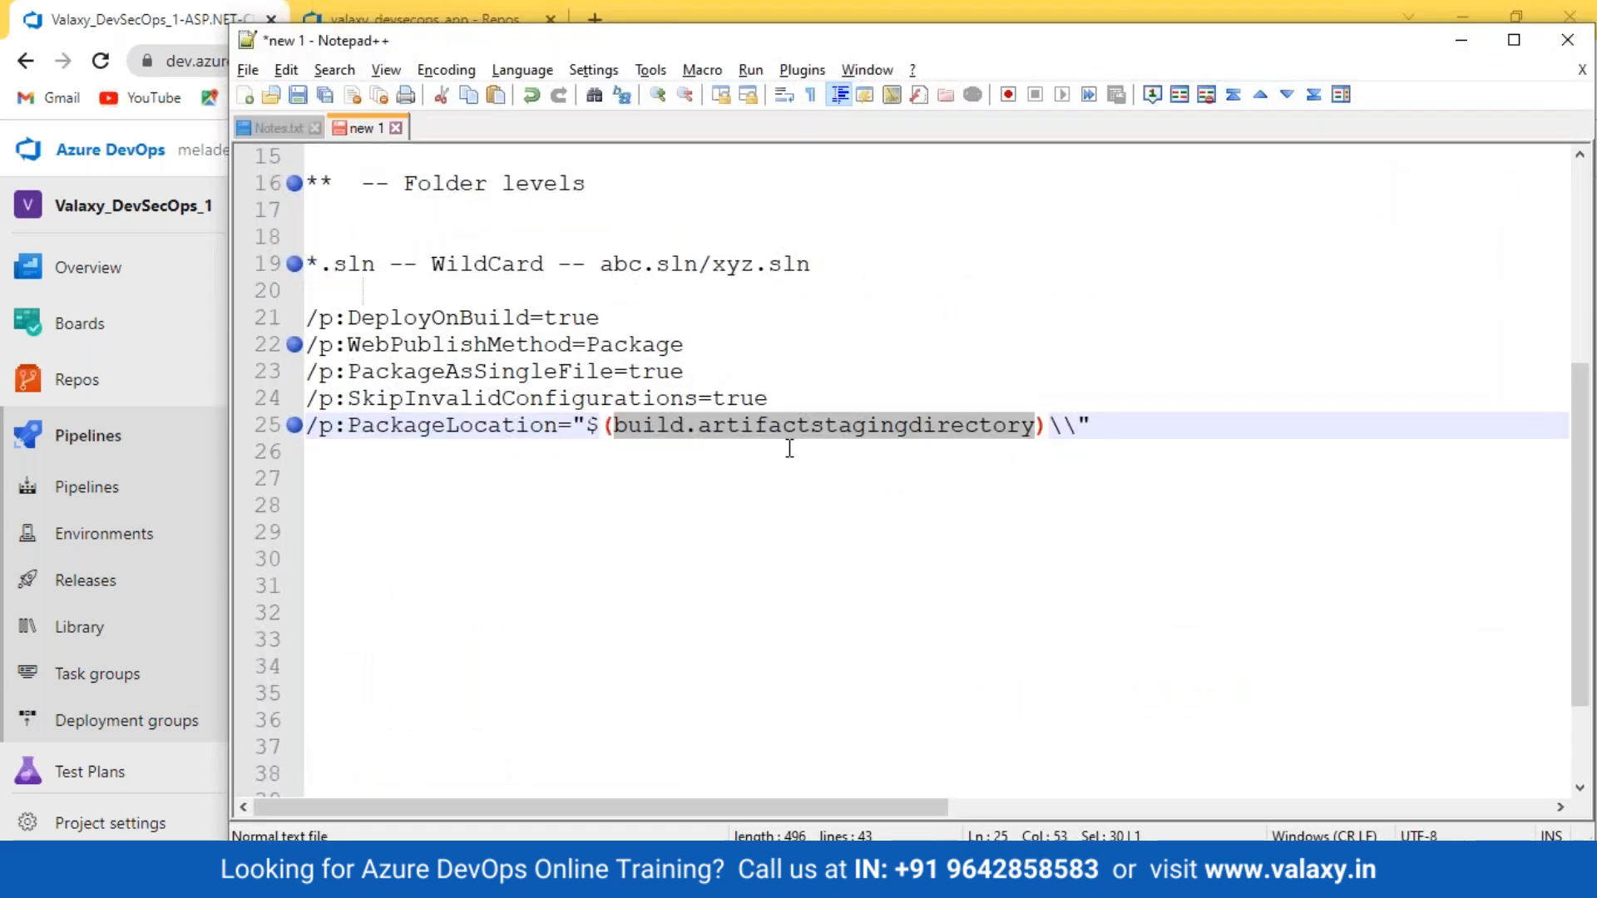
click(791, 449)
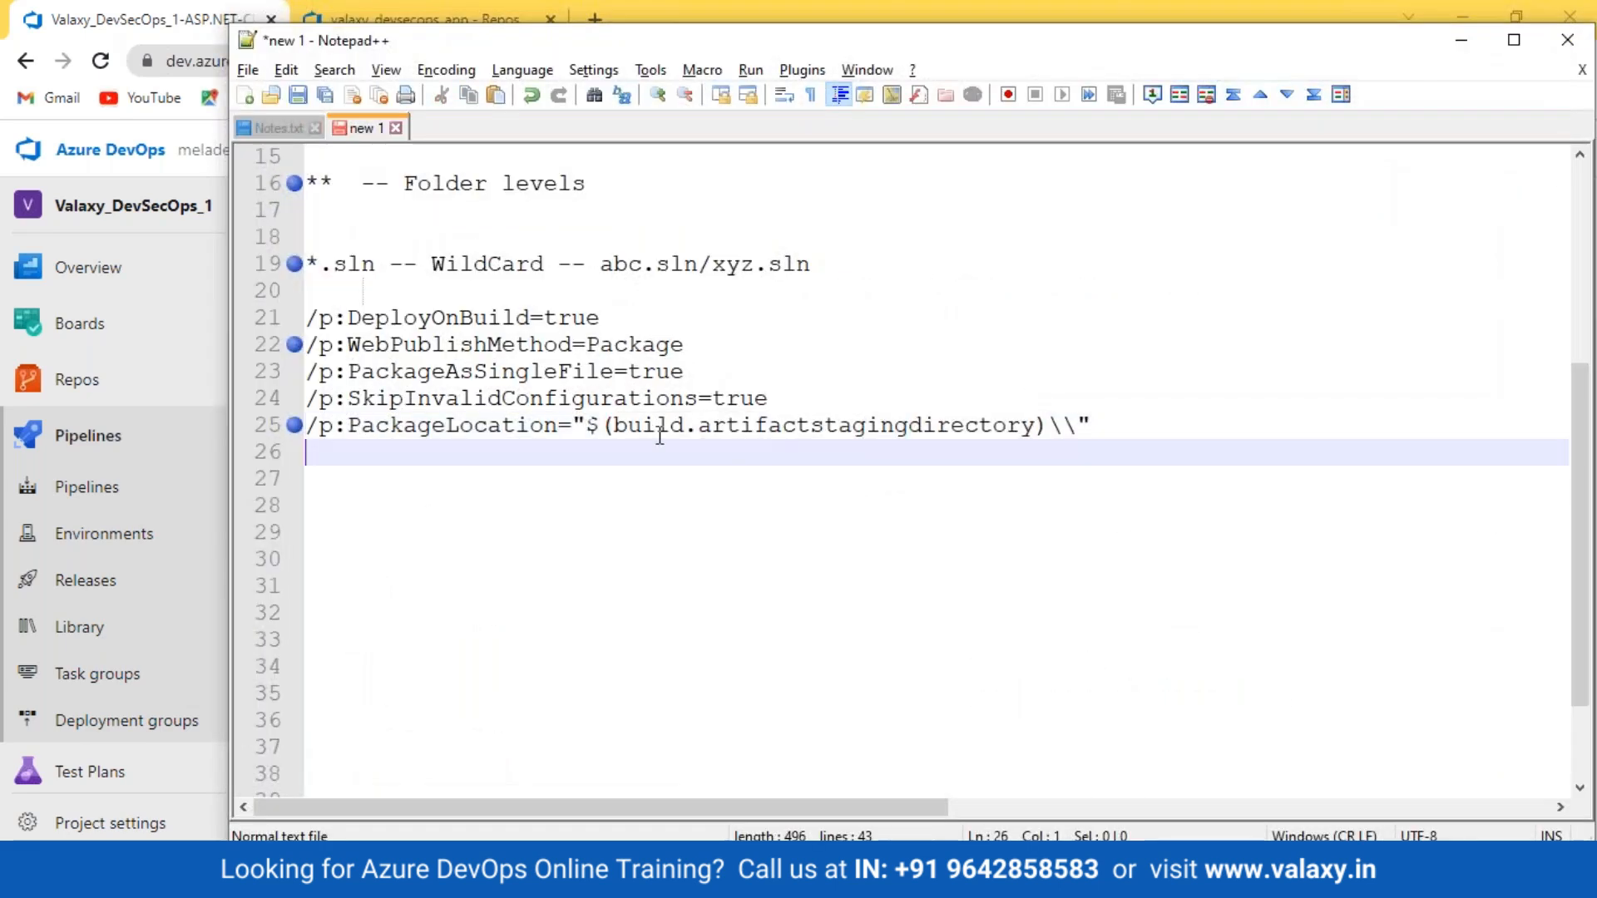
drag(612, 428, 1037, 431)
key(ctrl+c)
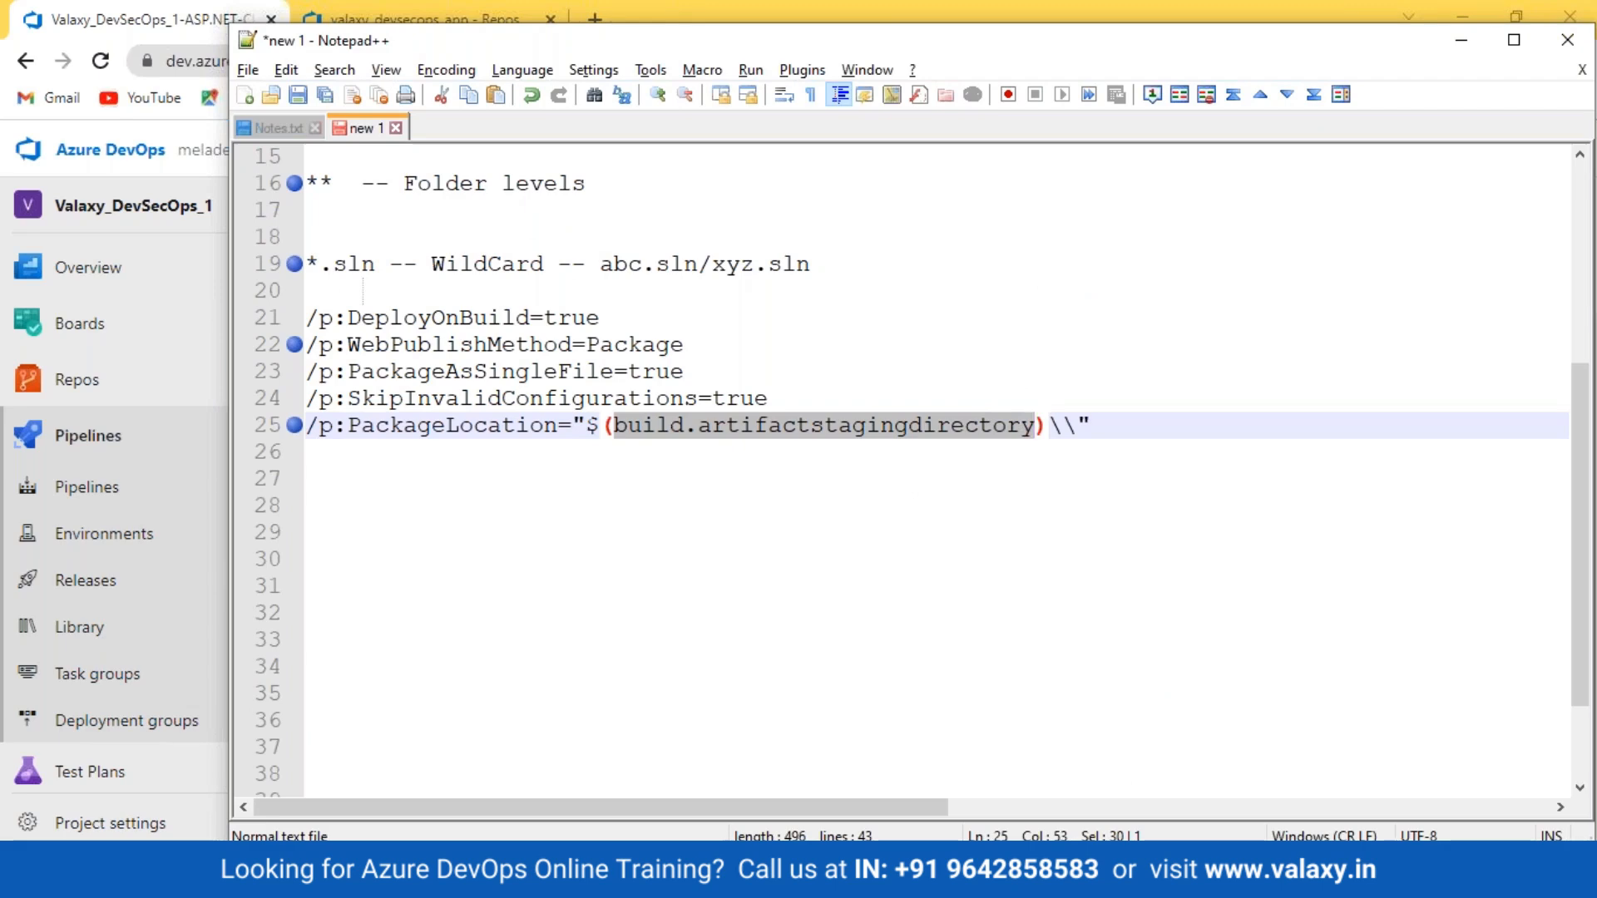
Switch to the browser and open the bookmarked Pre-defined Variables page in place of the repository files page.
click(740, 878)
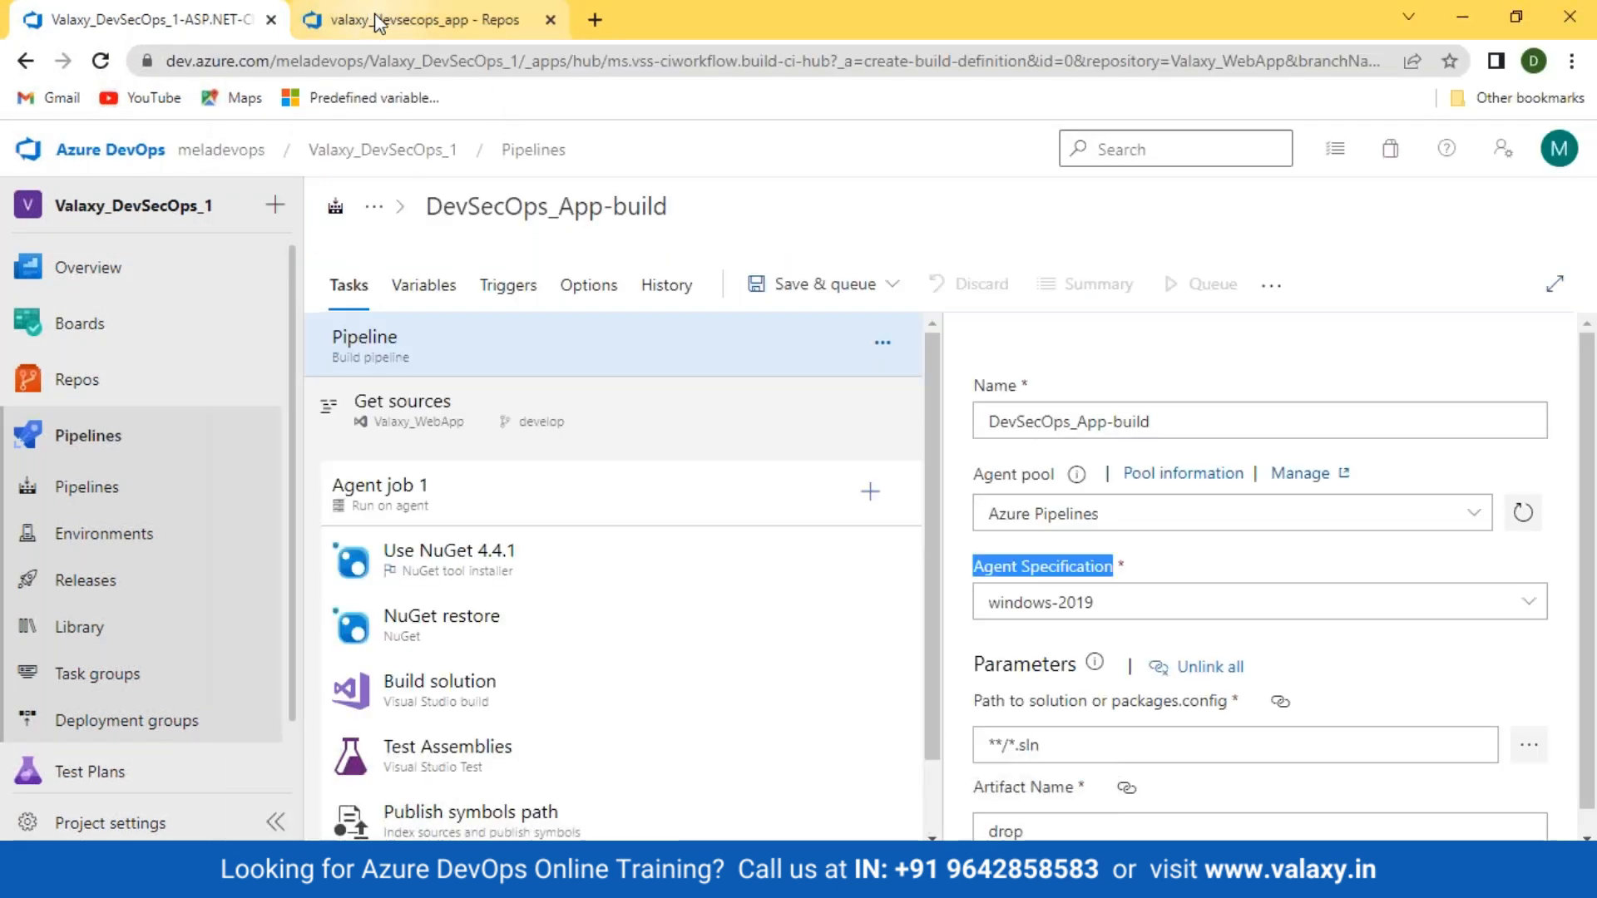
click(379, 21)
click(1534, 96)
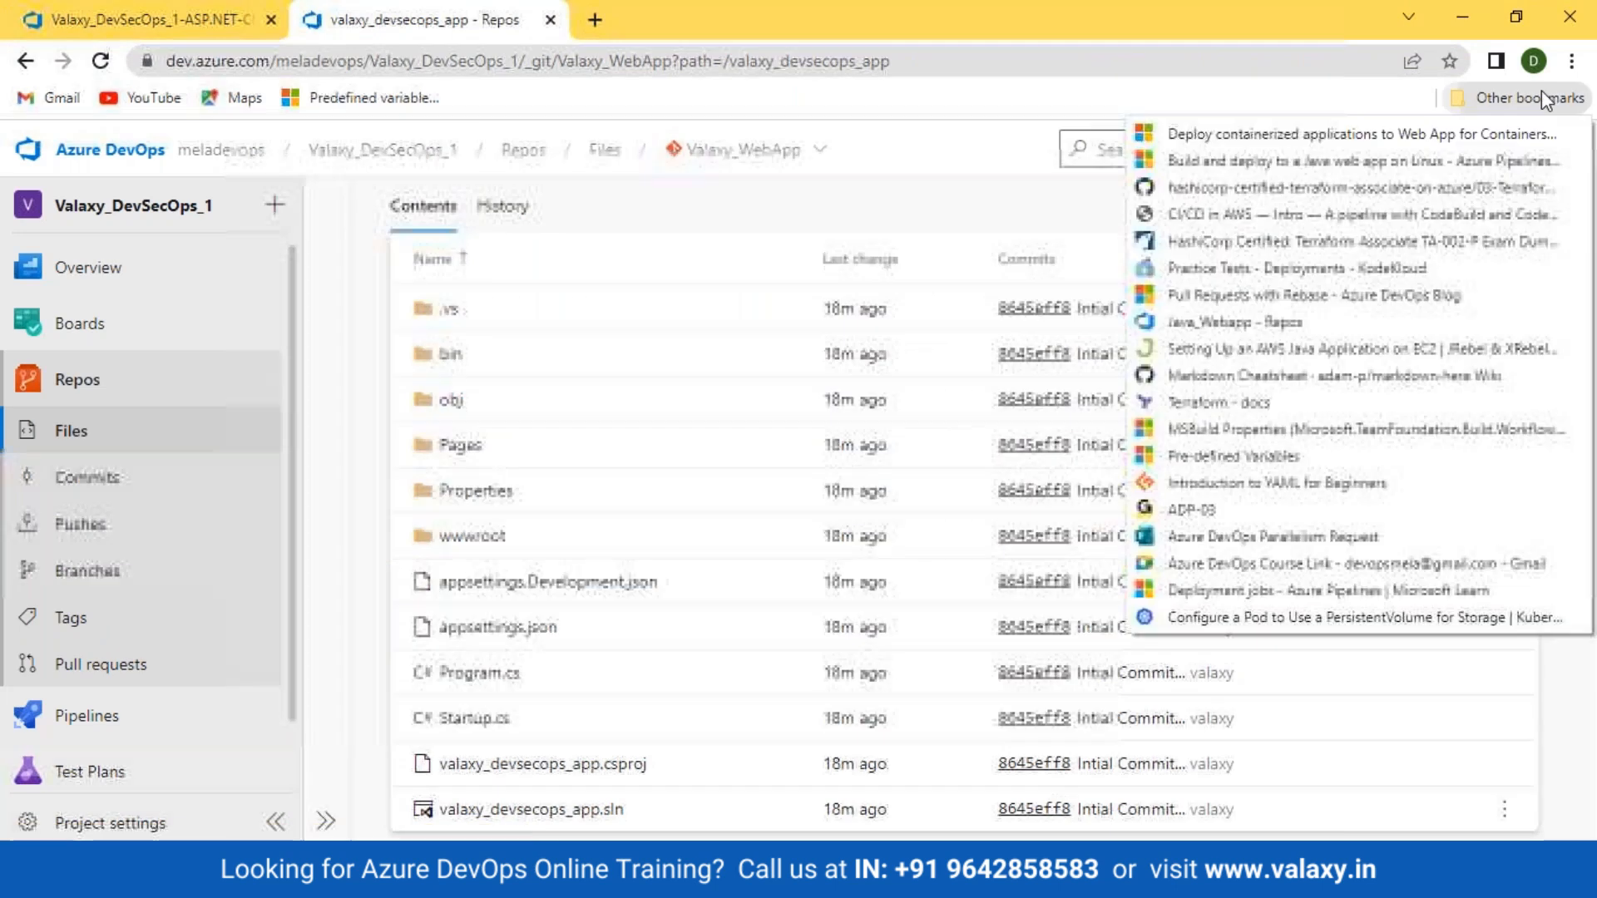
click(1229, 462)
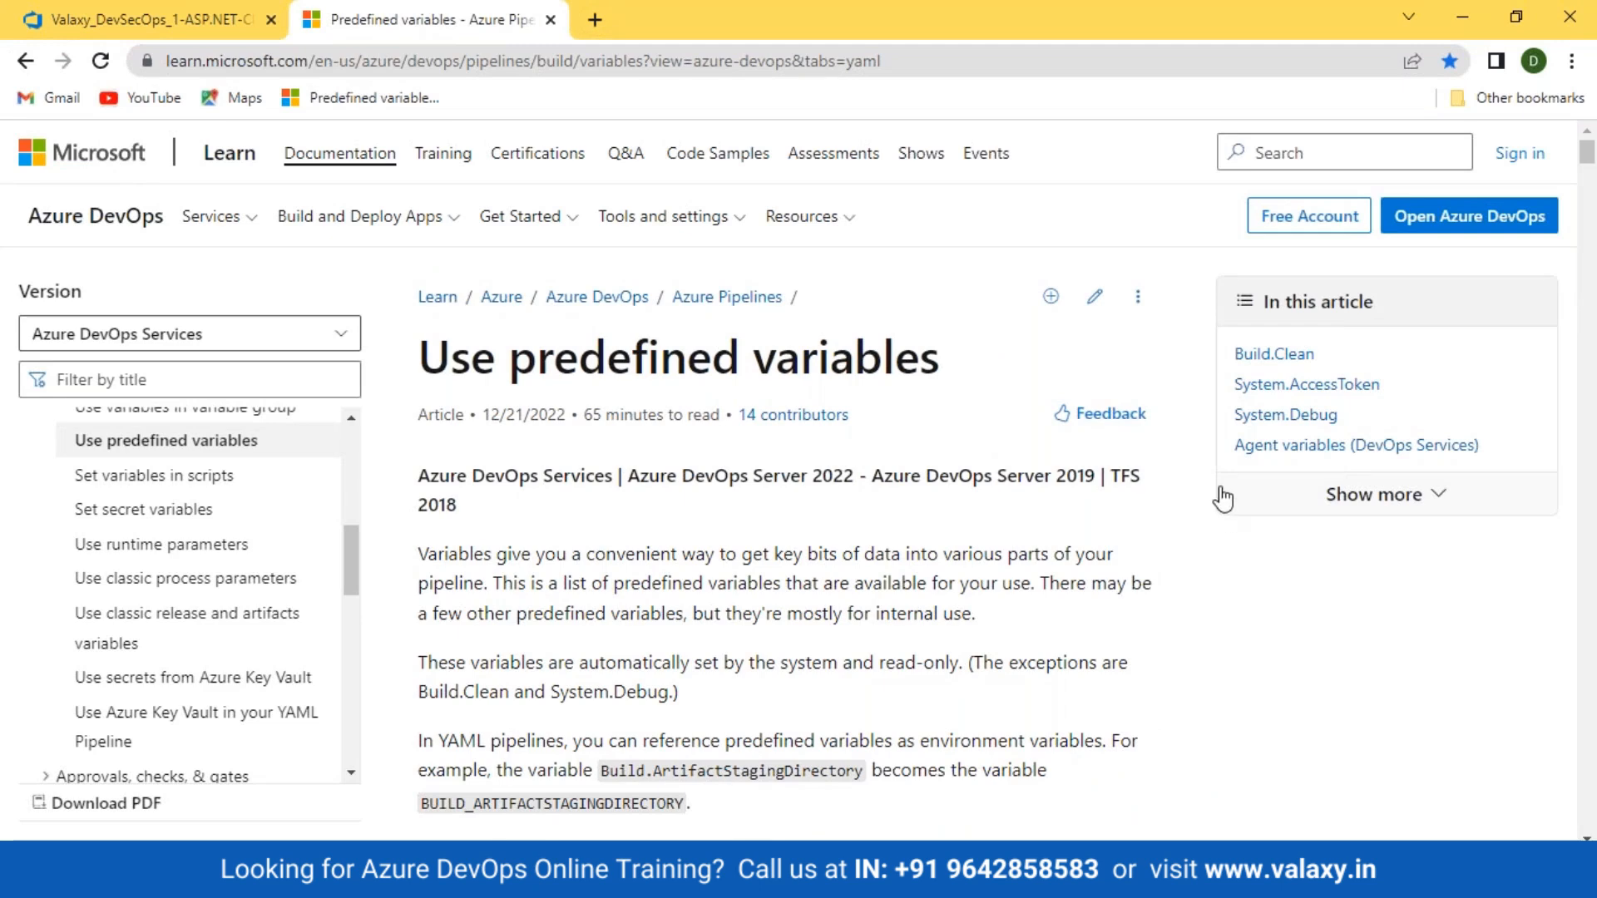
Search the page for build.artifactstagingdirectory and go to its entry in the Build variables (DevOps Services) table.
key(ctrl+f)
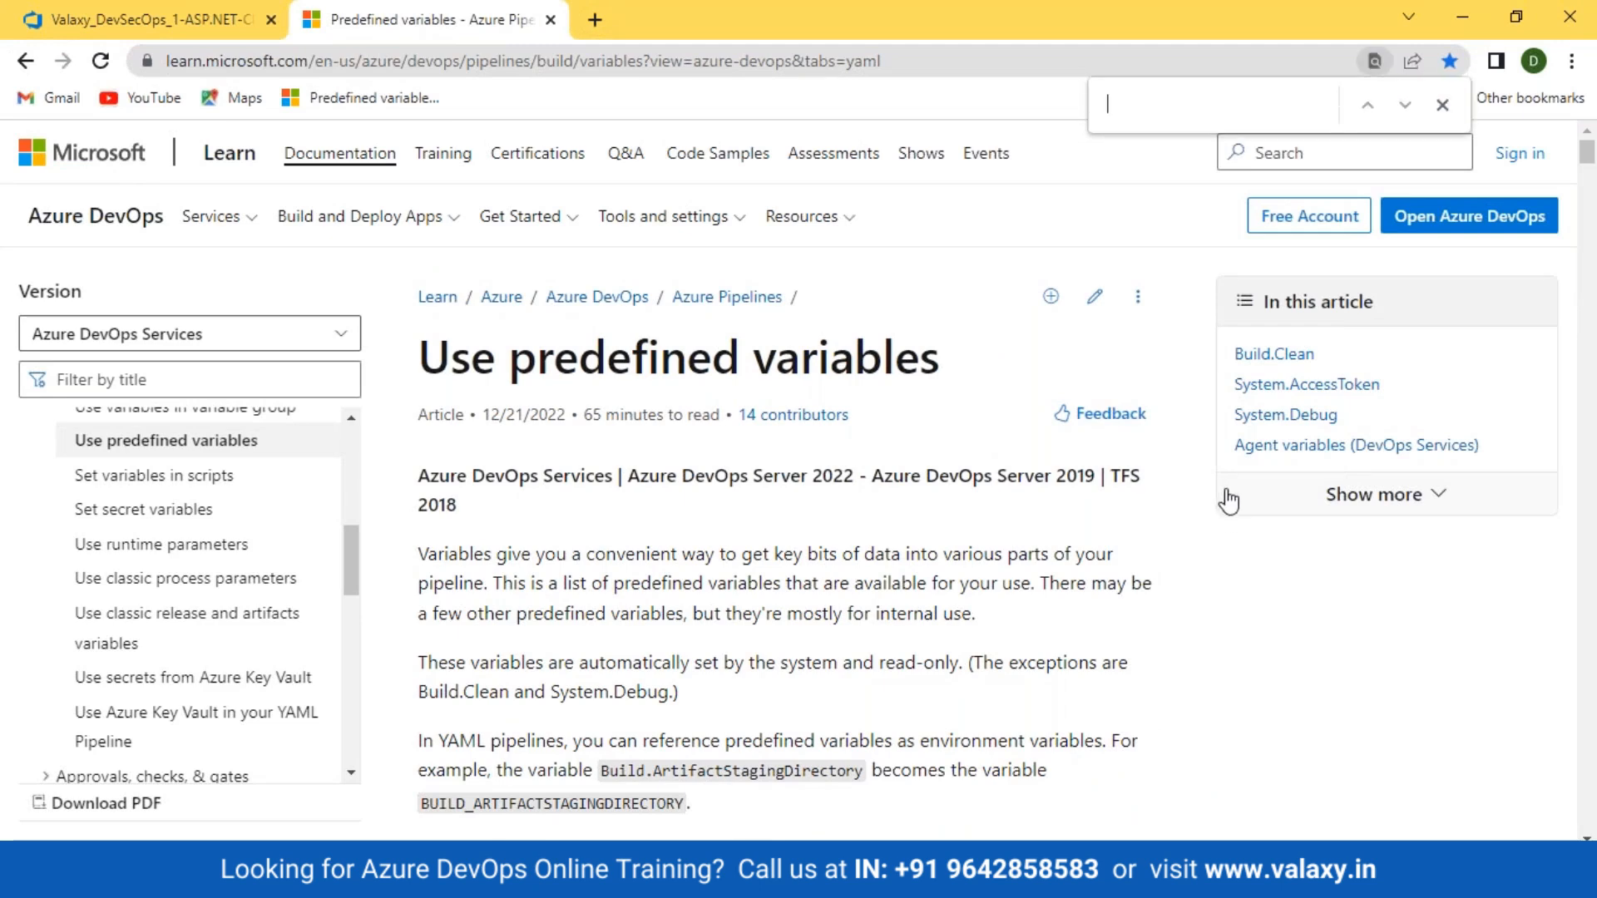
key(ctrl+v)
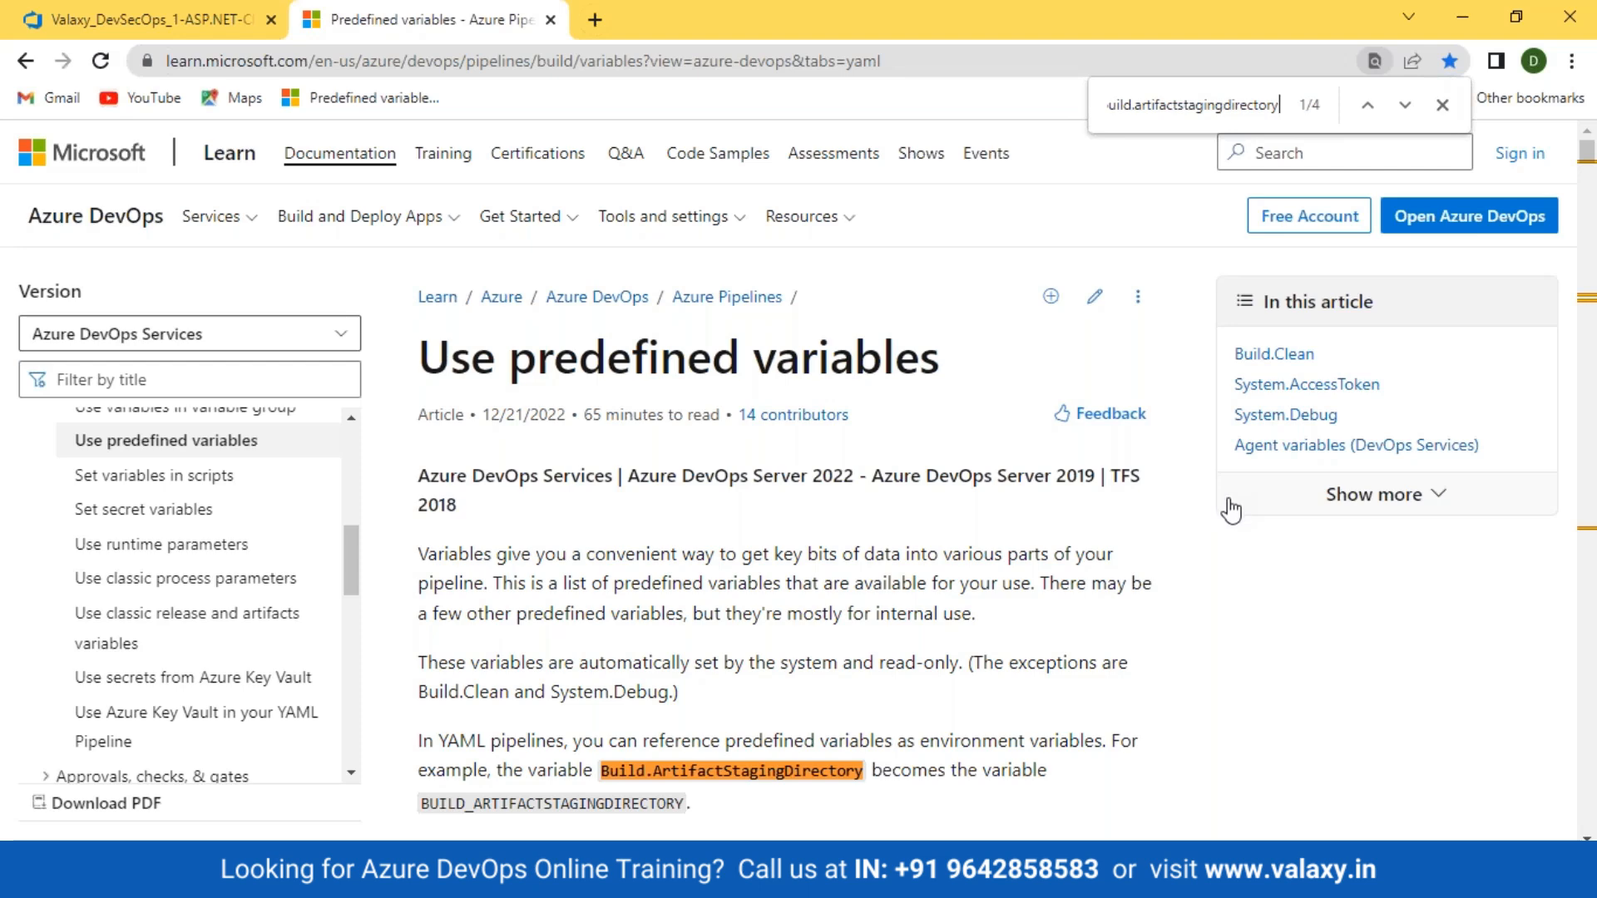
key(Return)
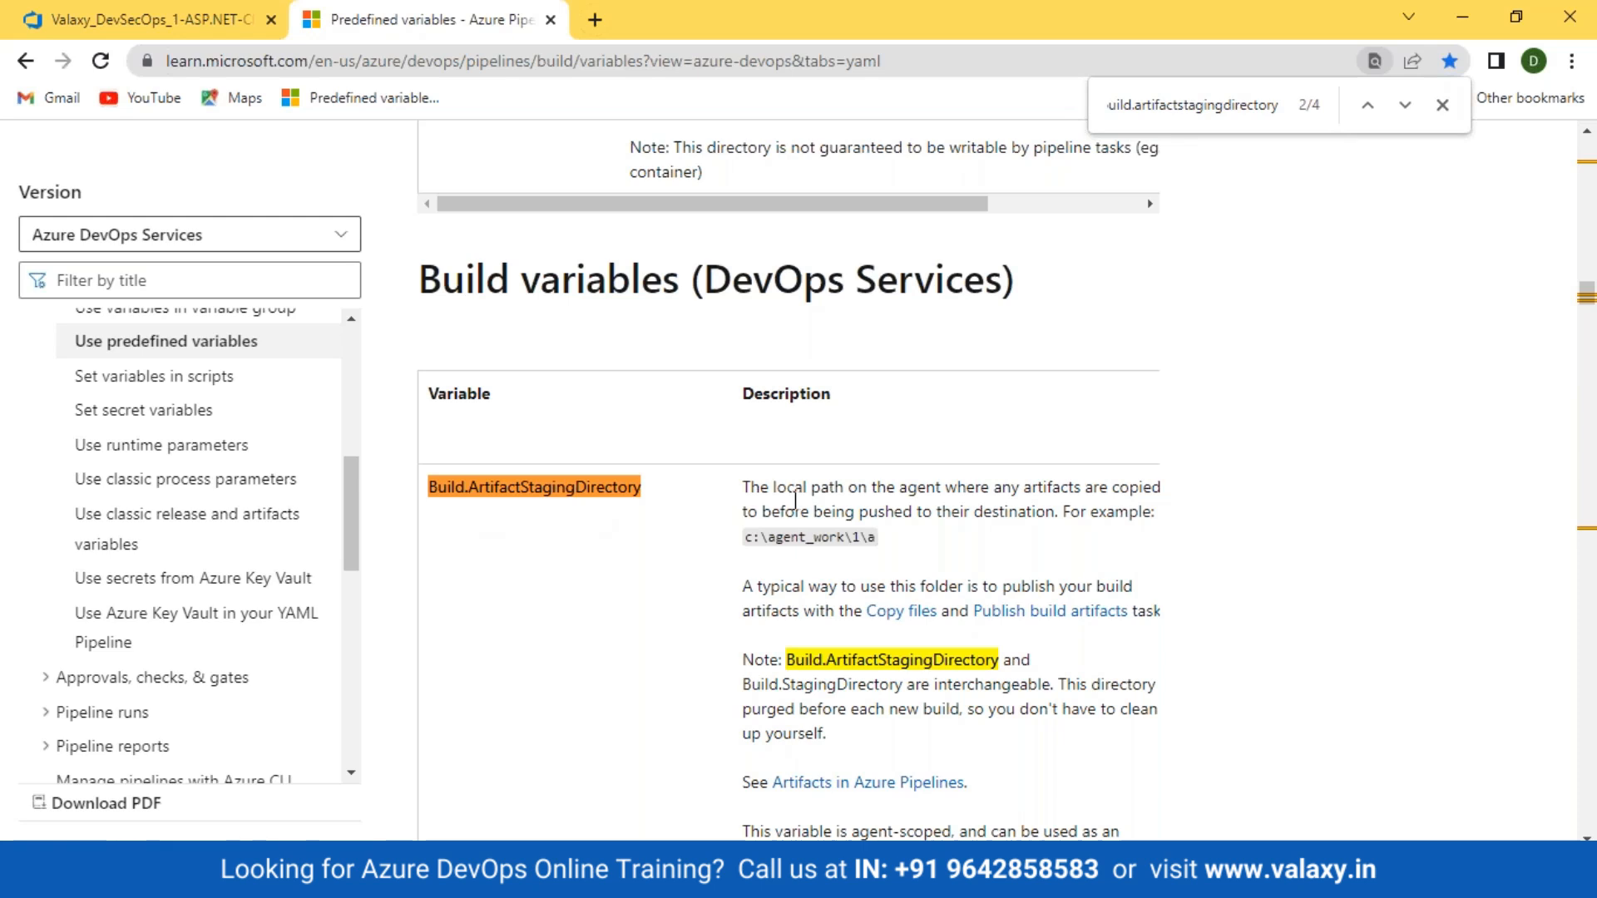
Read the Build.ArtifactStagingDirectory description, highlighting the part about the local path where artifacts are copied.
scroll(795, 499, down, 2)
drag(740, 369, 1133, 372)
click(883, 397)
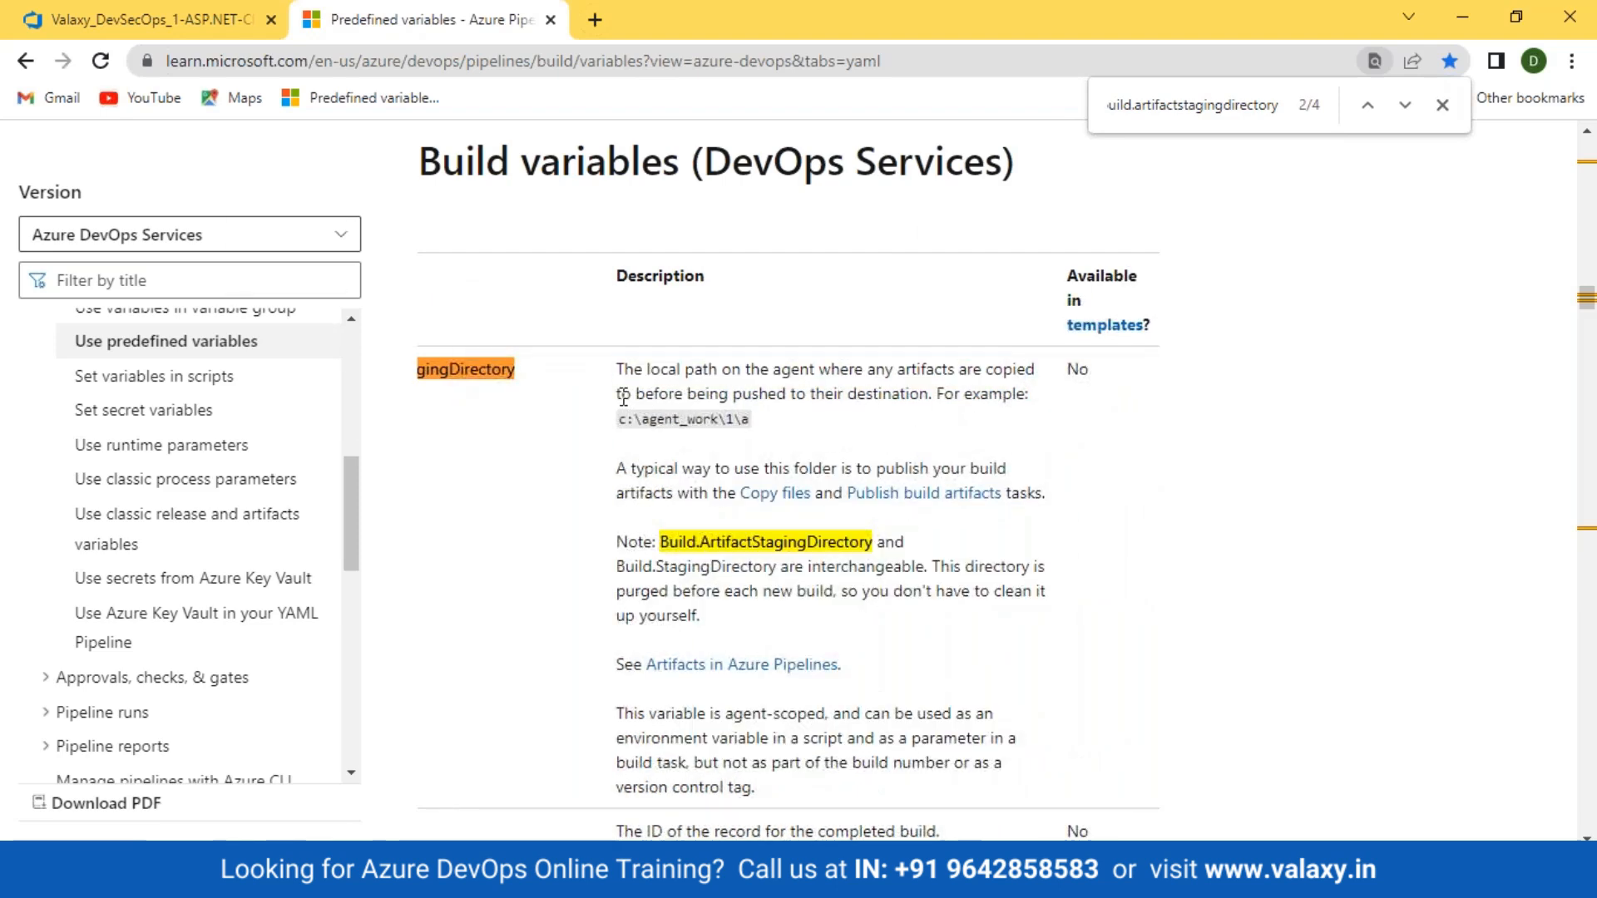
drag(622, 398, 782, 397)
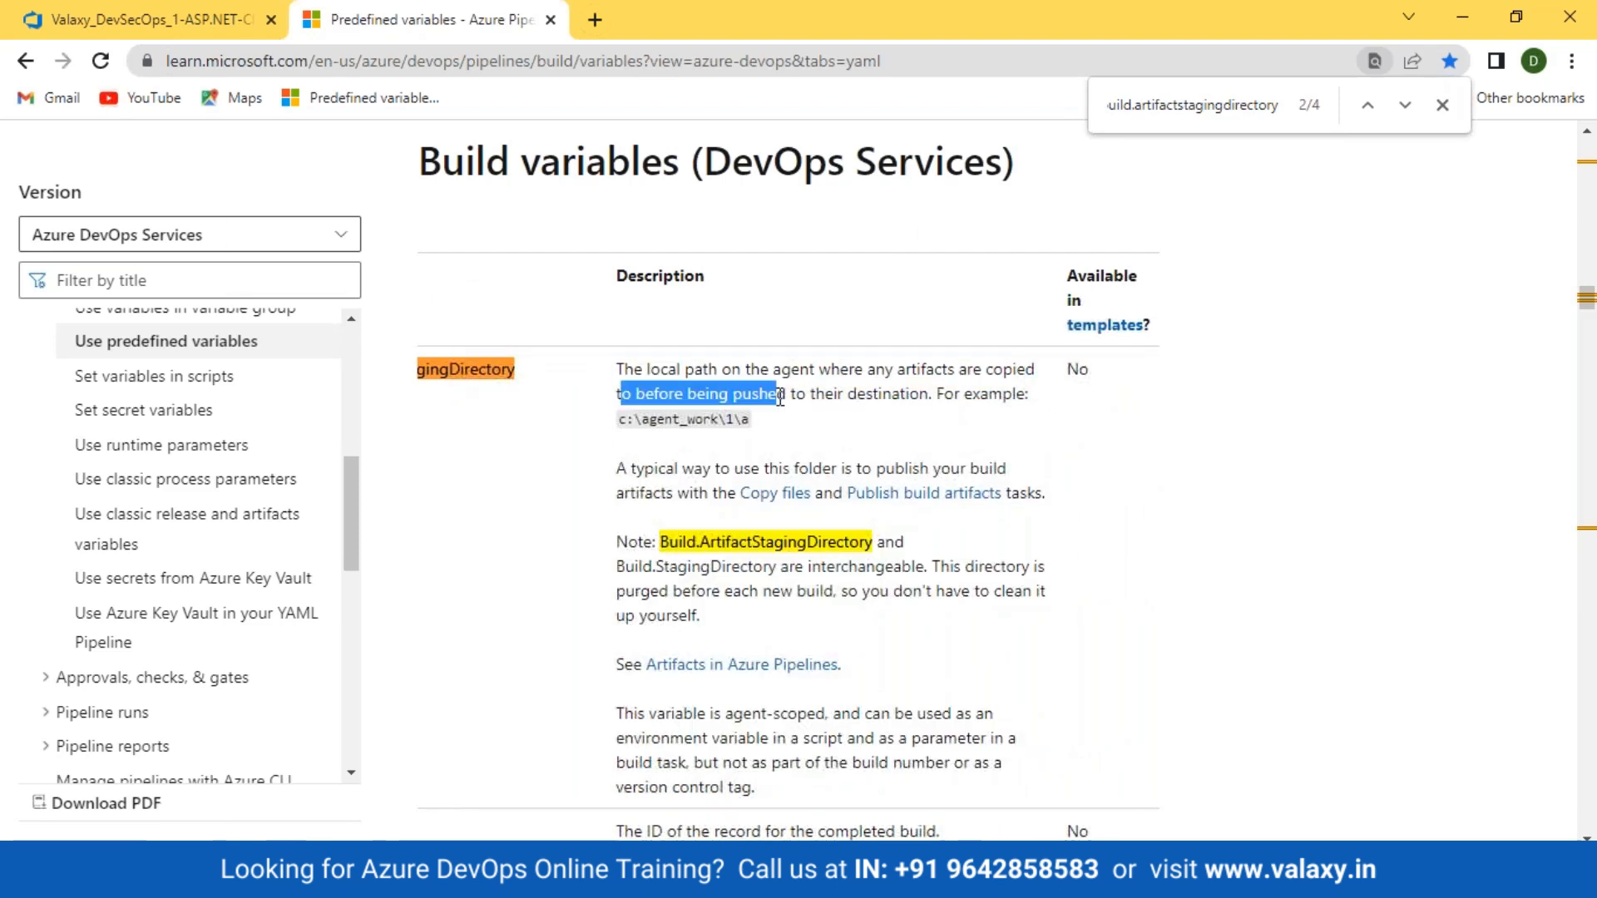
click(817, 398)
drag(616, 369, 840, 389)
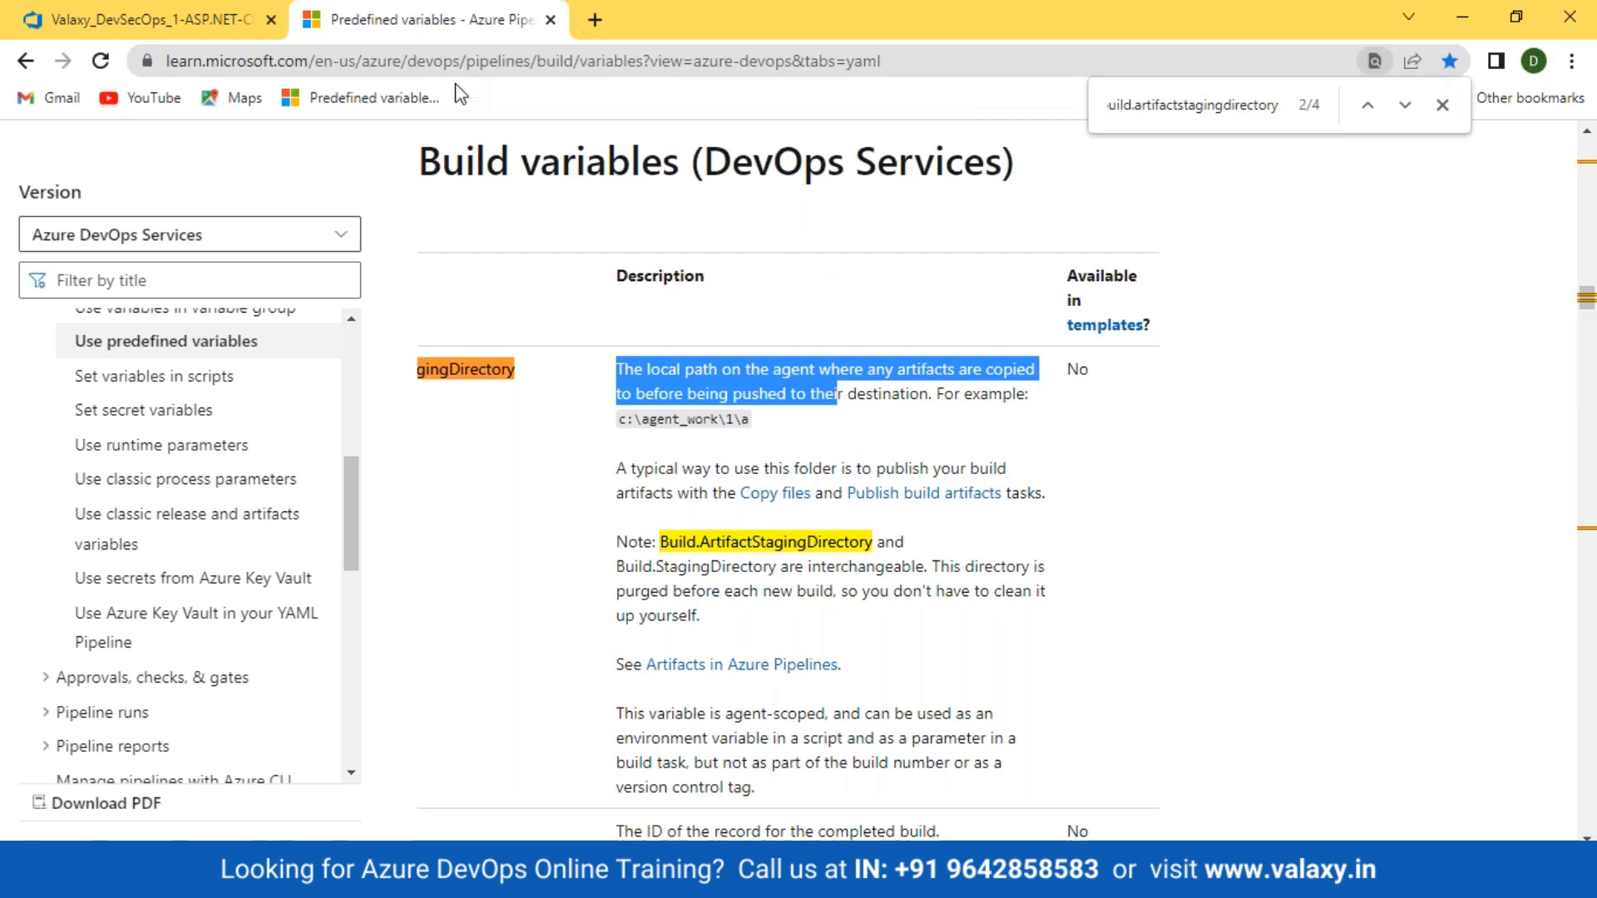
Select the full web address of the predefined variables page, and return to the Build.ArtifactStagingDirectory entry.
click(445, 54)
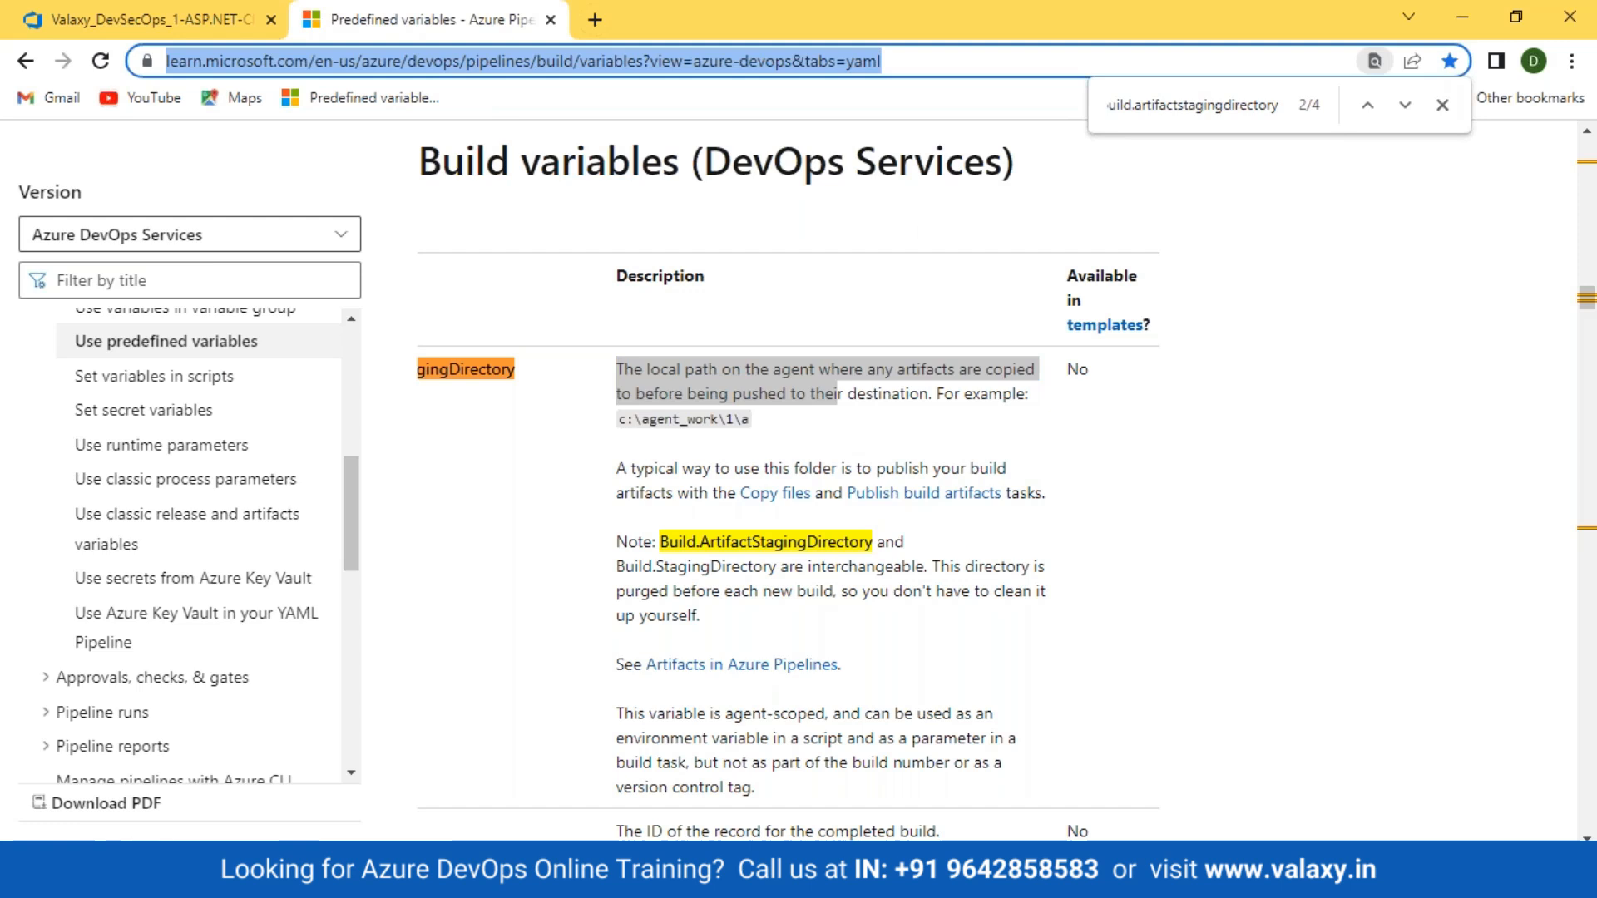
click(1142, 47)
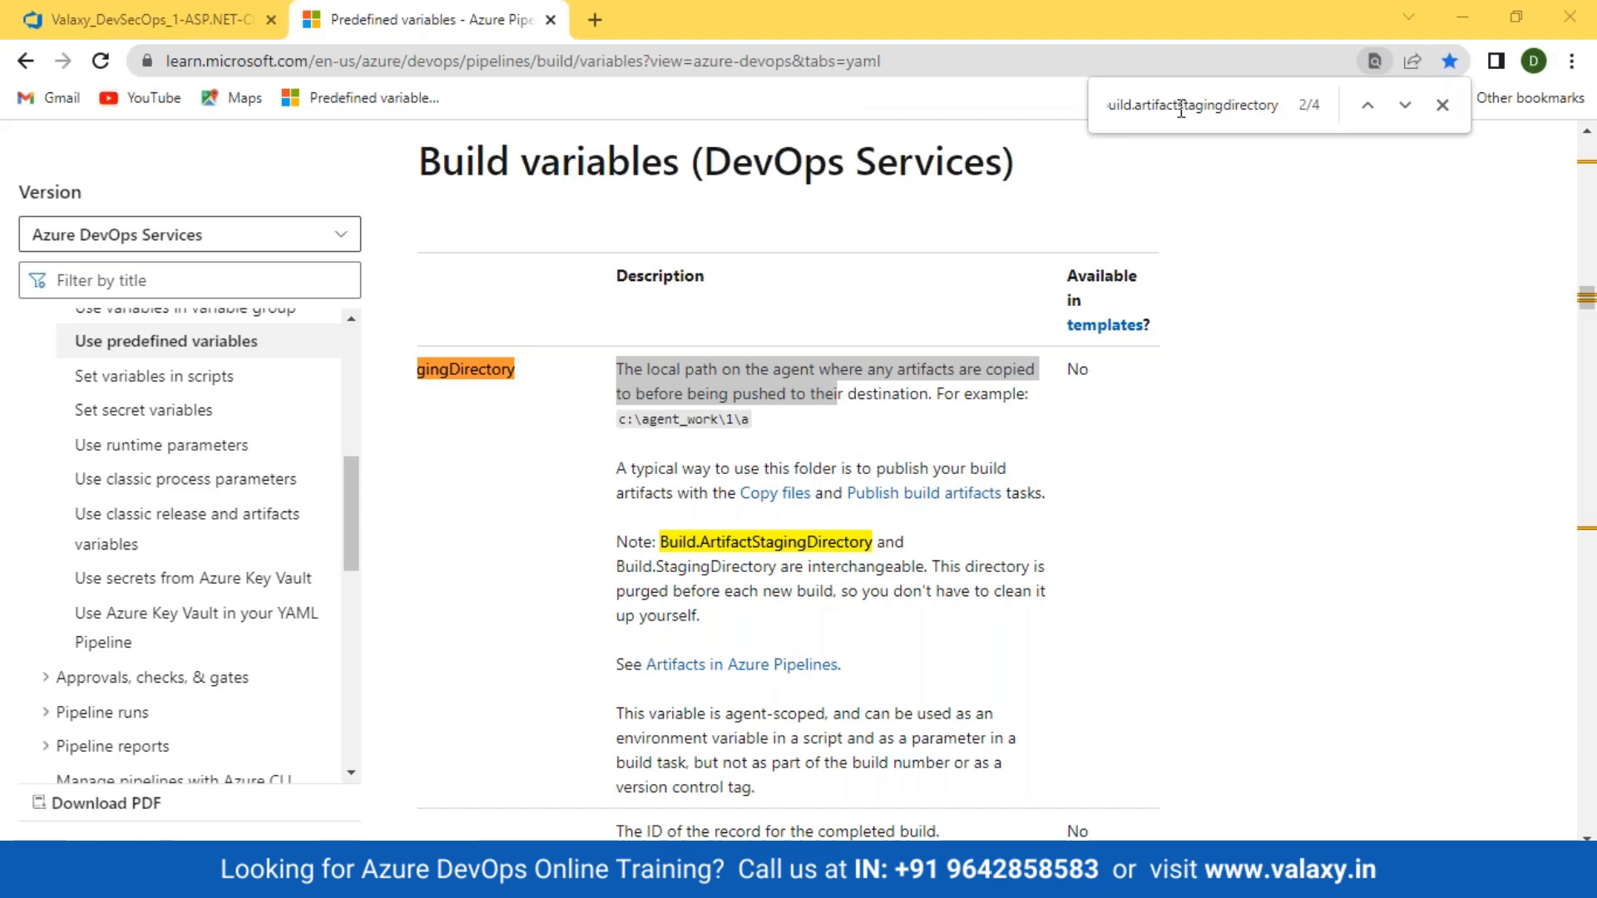
drag(1124, 840, 1100, 708)
scroll(1134, 649, up, 8)
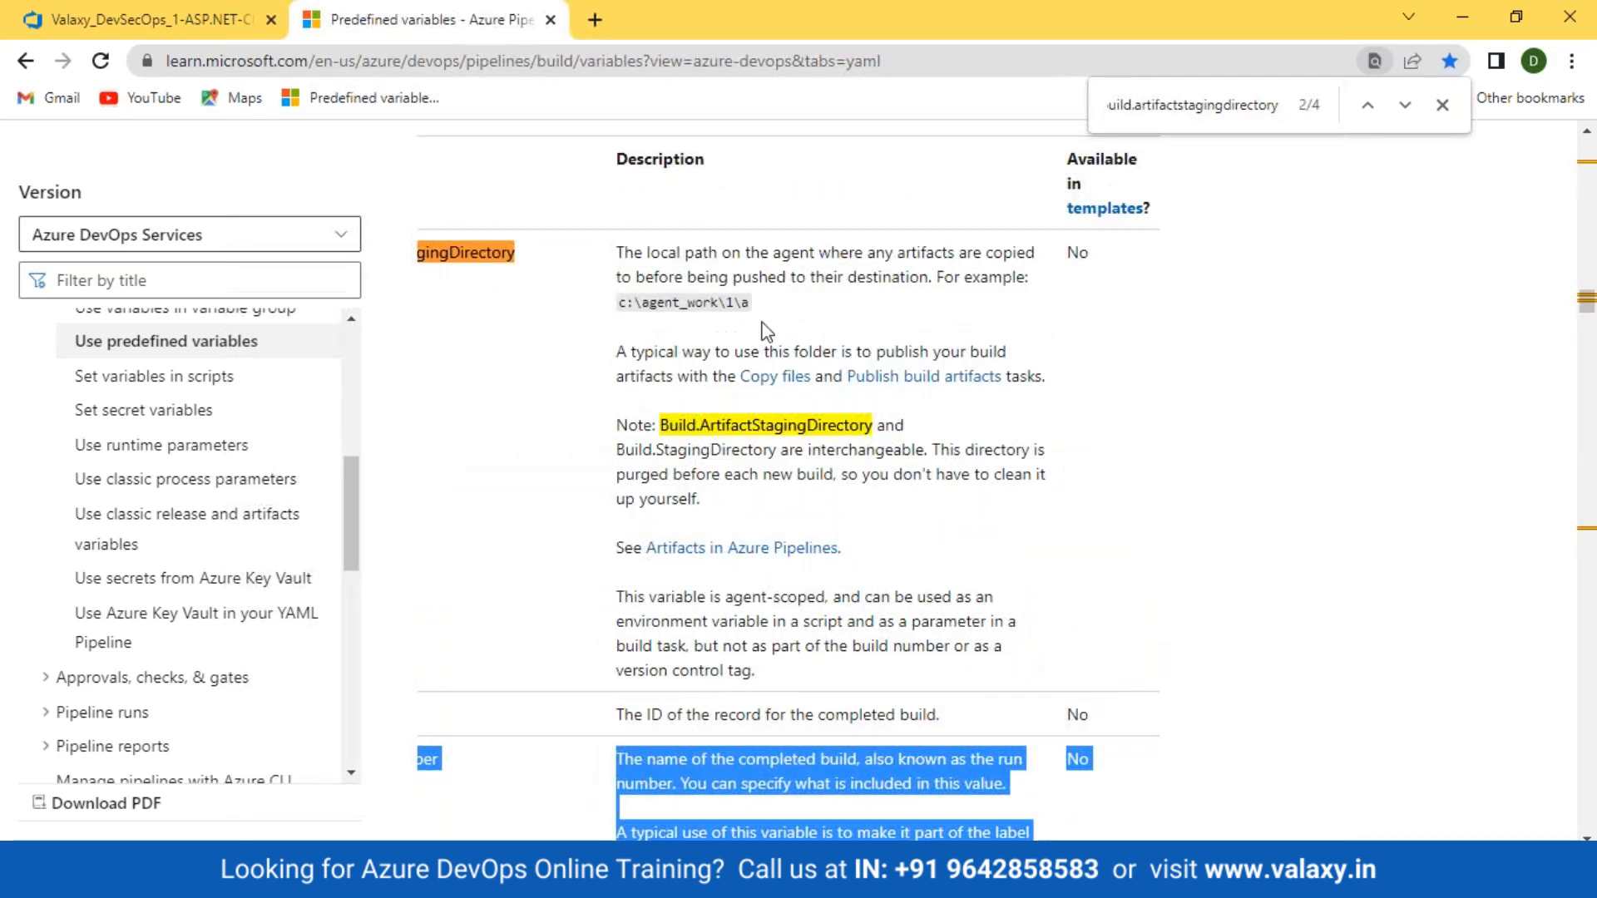
click(766, 331)
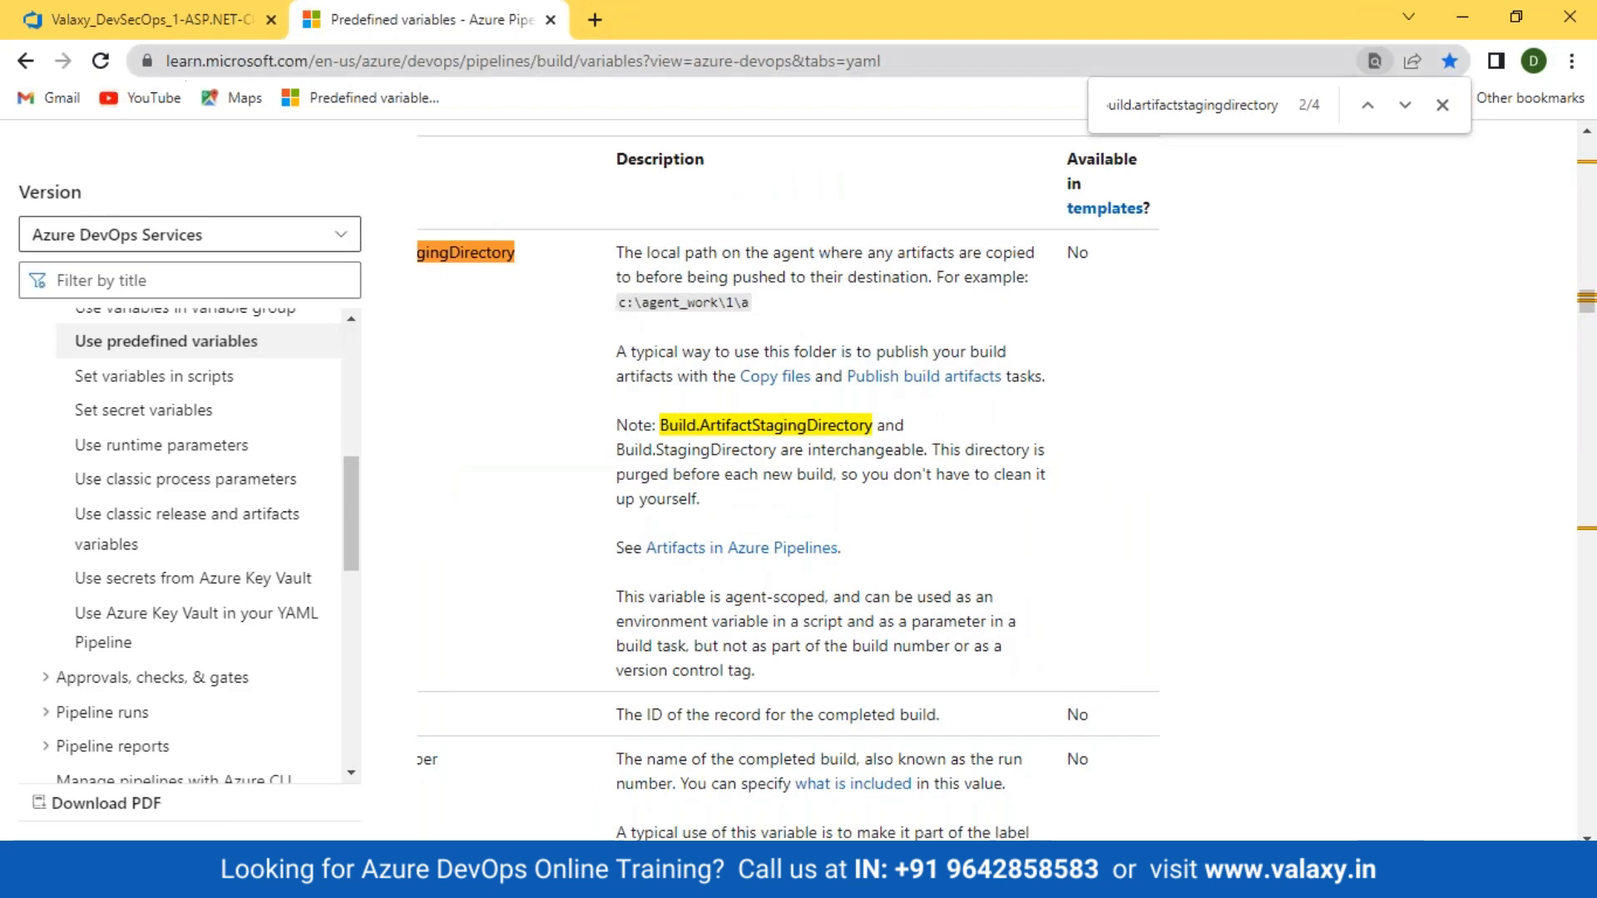
Switch to Notepad++ and review the WebPublishMethod value, the PackageLocation variable and the whole MSBuild parameter block.
key(alt+Tab)
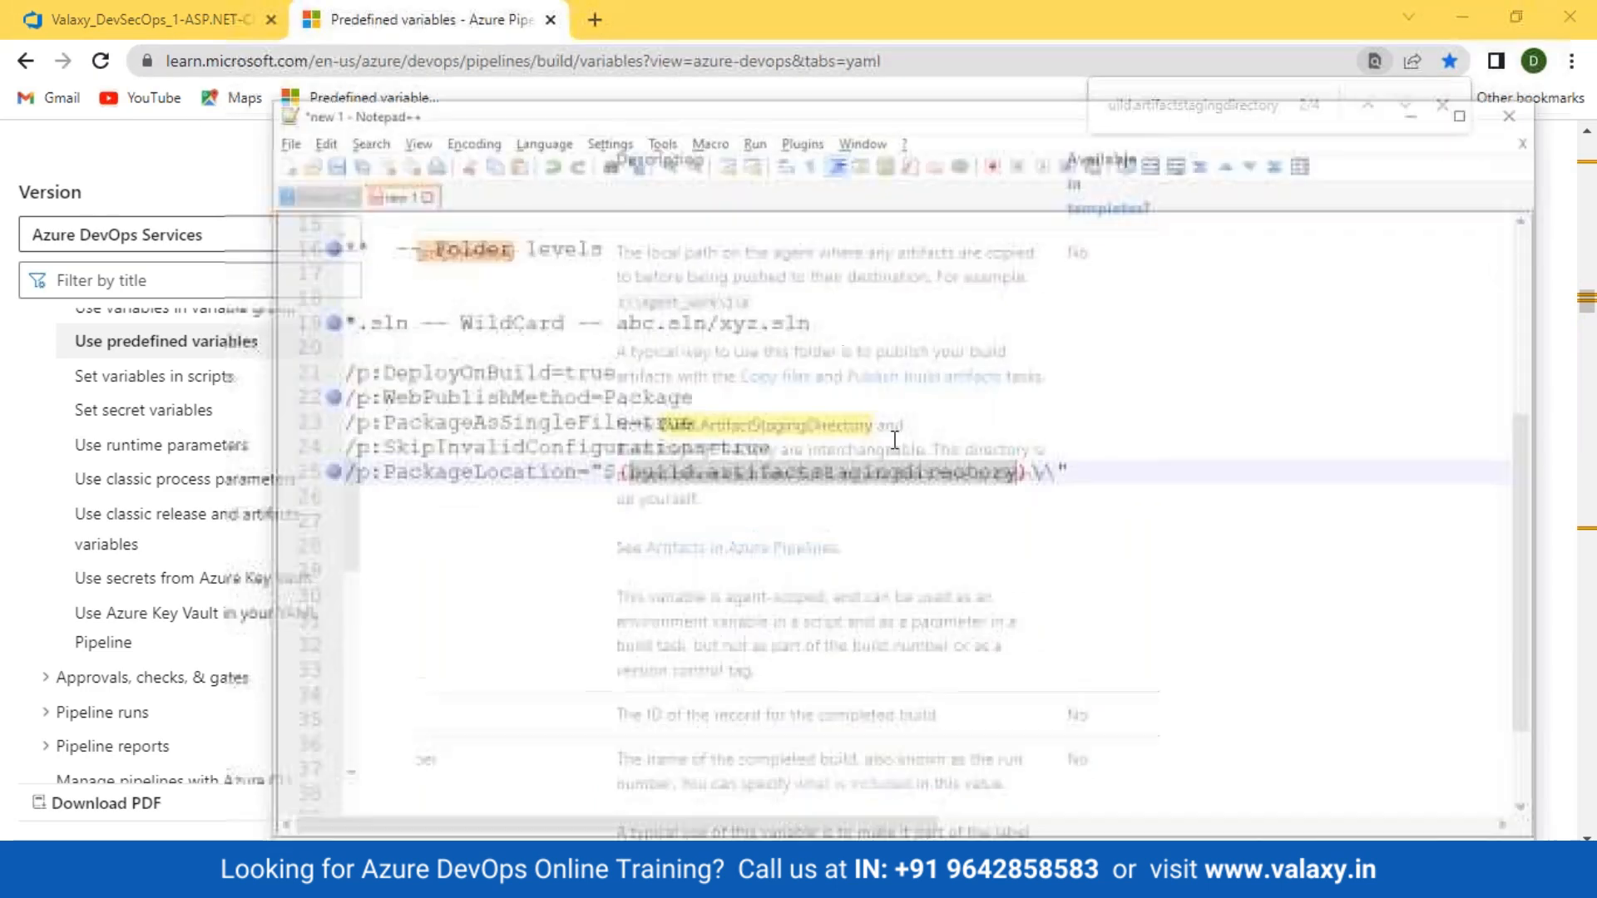
drag(586, 344, 697, 349)
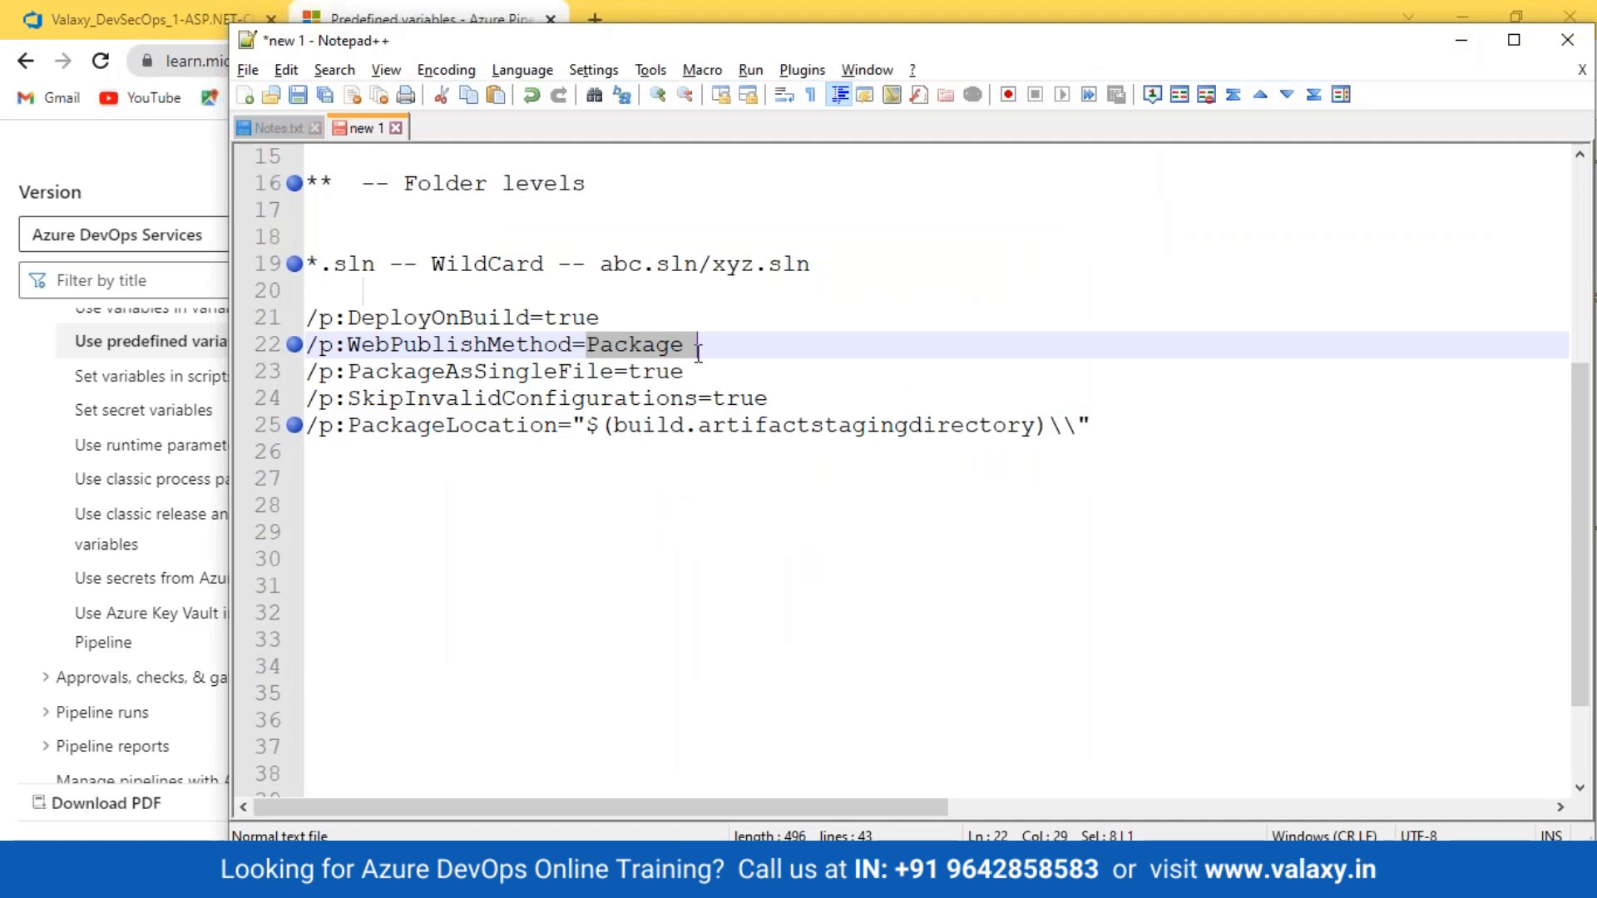
drag(586, 427, 1040, 424)
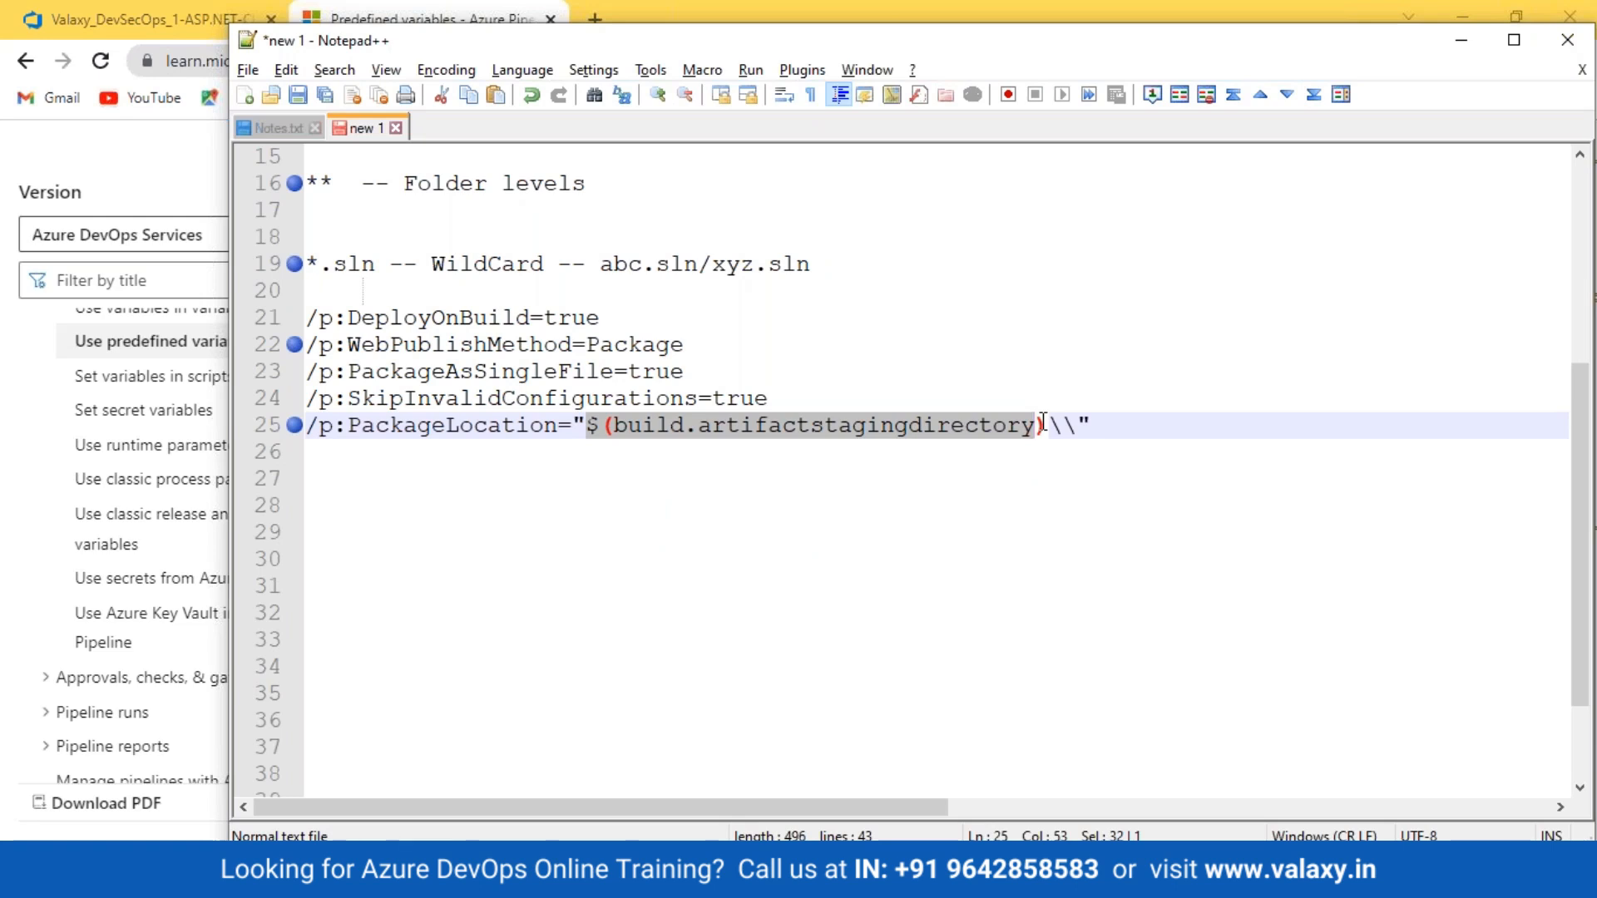
drag(1043, 420, 1053, 426)
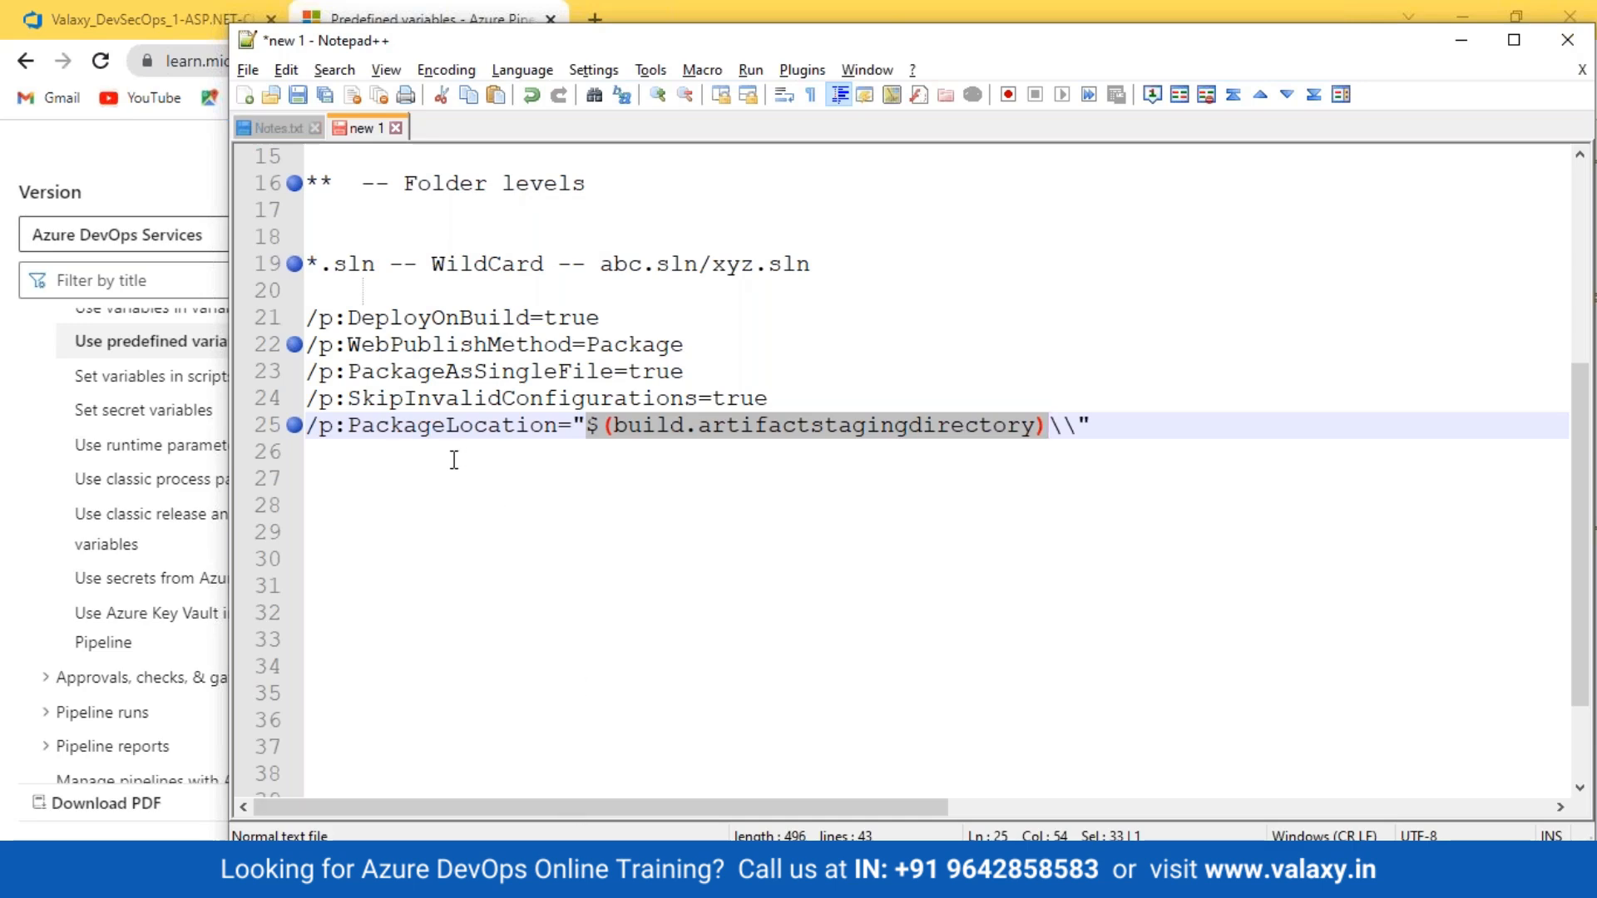
drag(455, 460, 303, 320)
Switch to the browser and open the bookmarked MSBuild Properties documentation page.
key(alt+Tab)
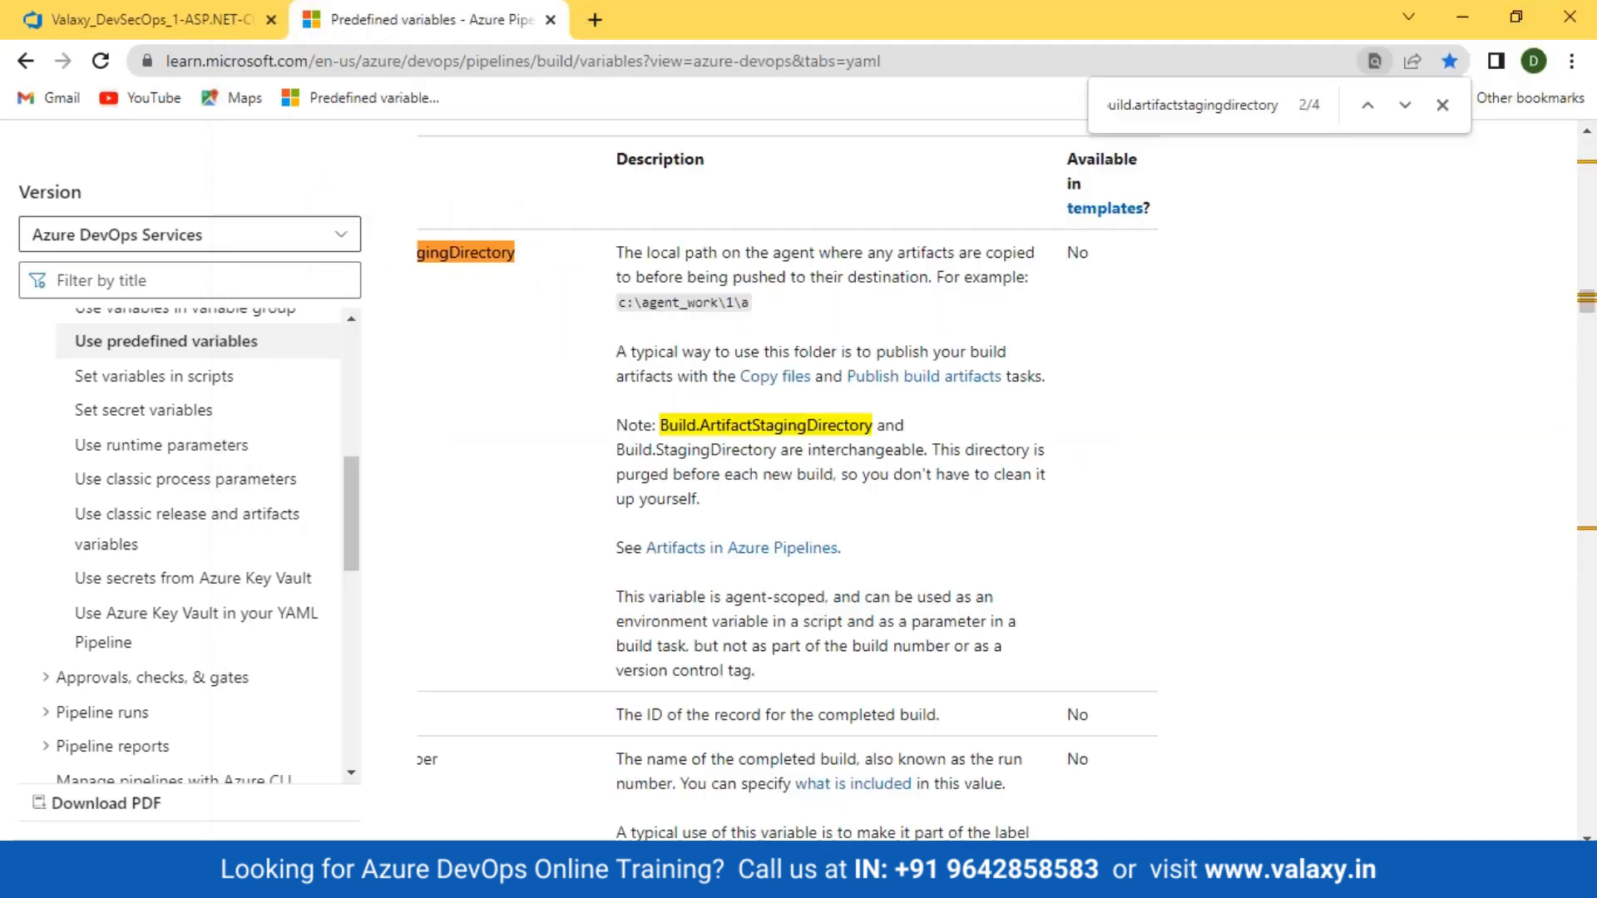
click(1527, 107)
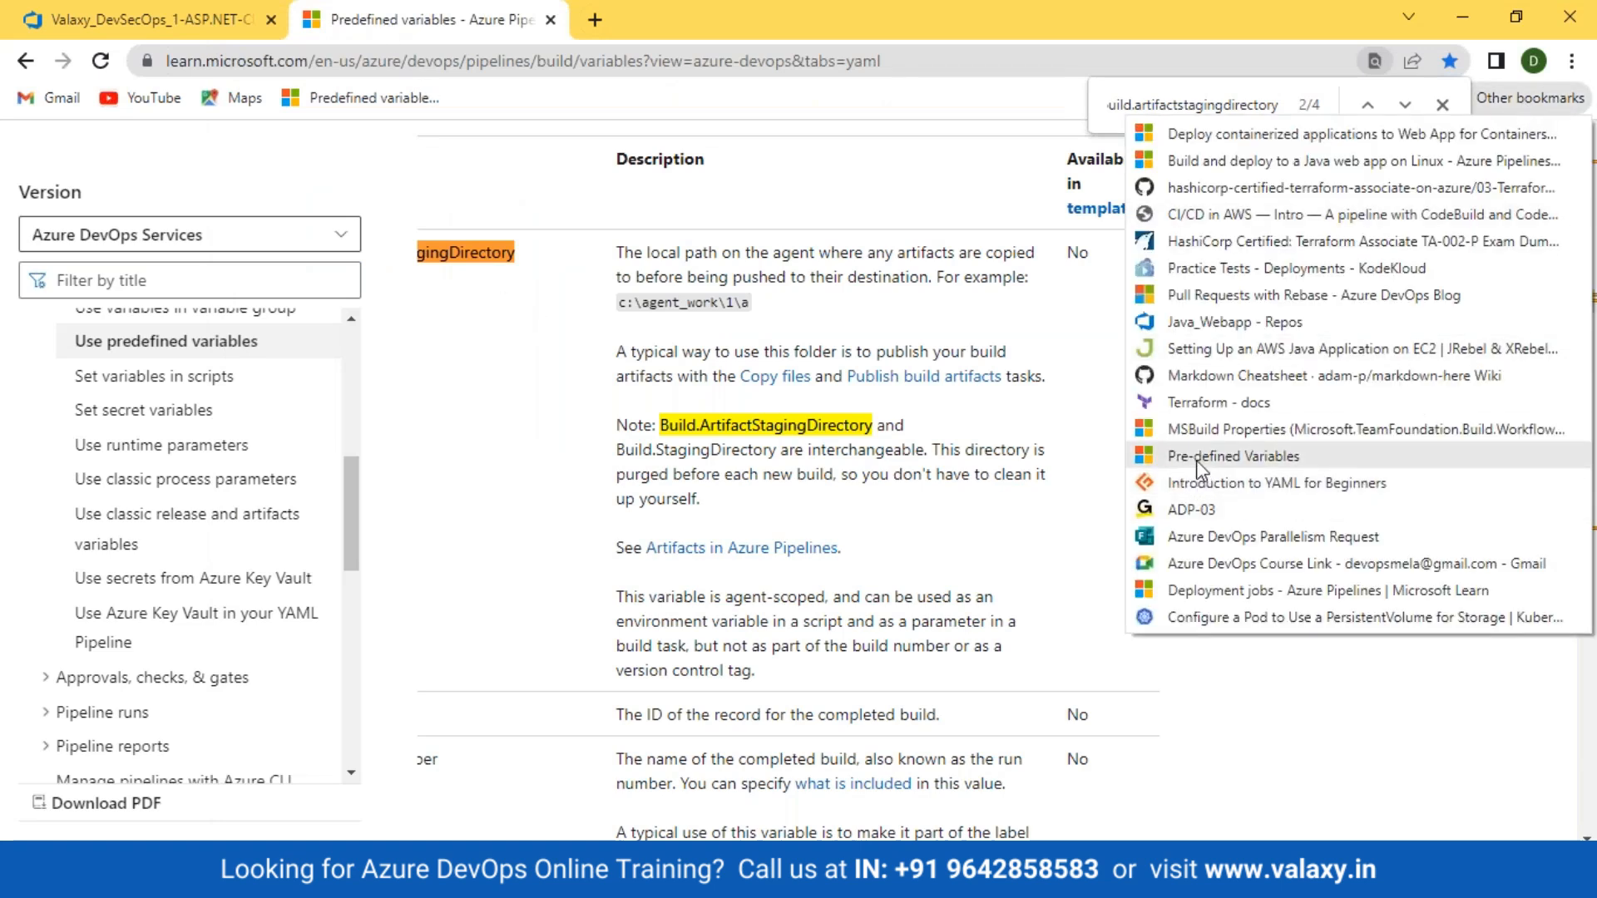
click(1195, 434)
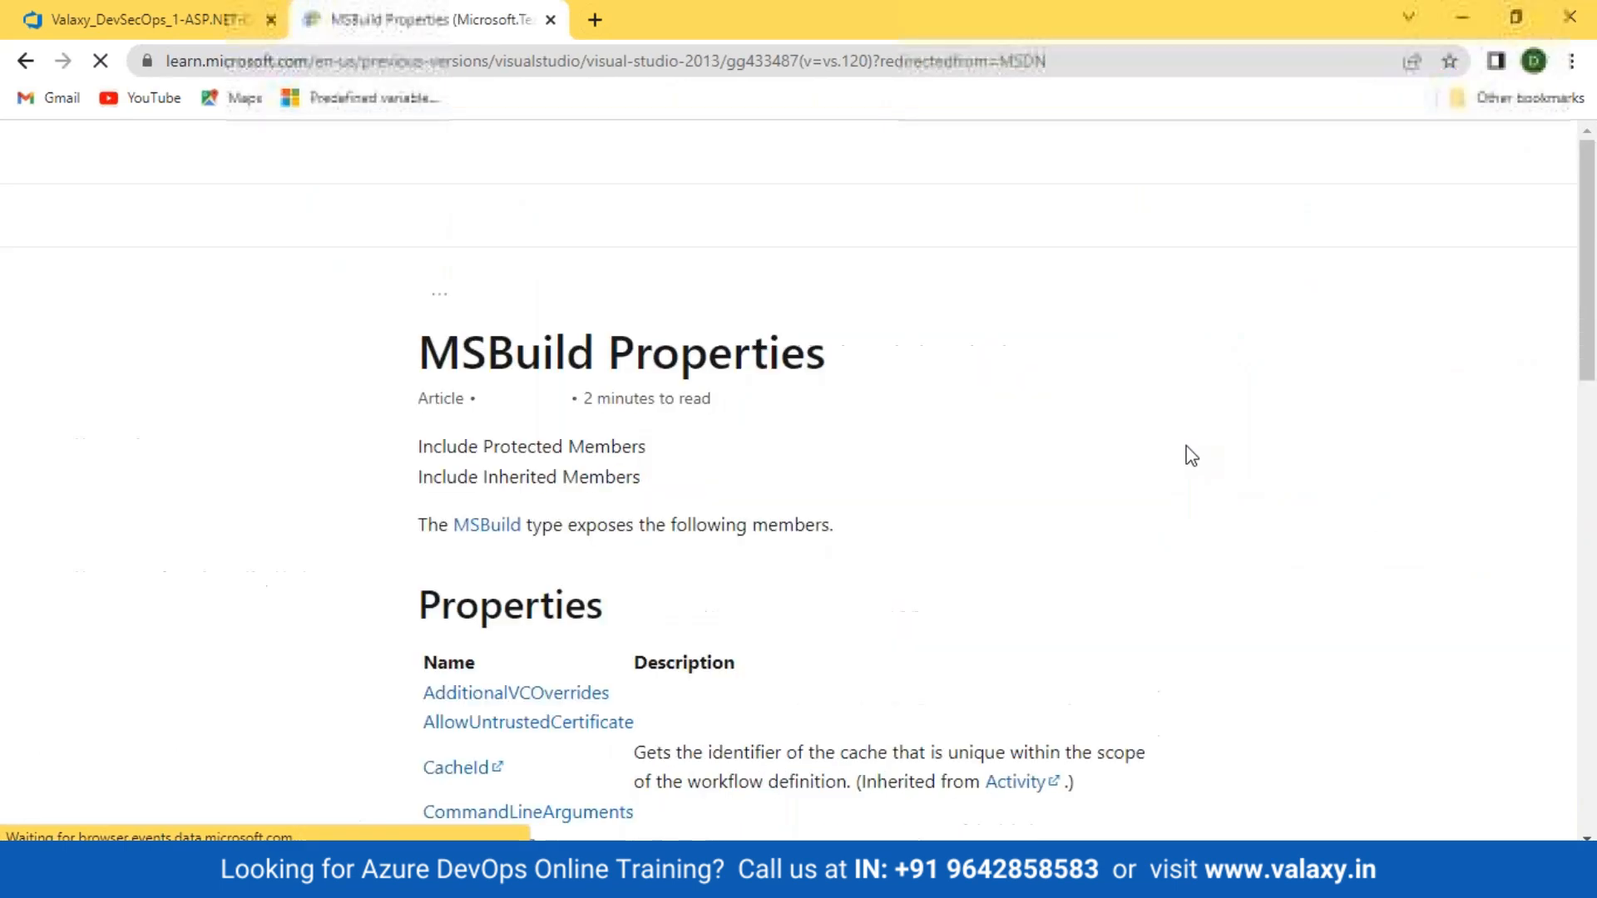
Look through the MSBuild Properties table for the available properties, including DeployOnBuild and CreatePackageOnPublish.
scroll(921, 517, down, 7)
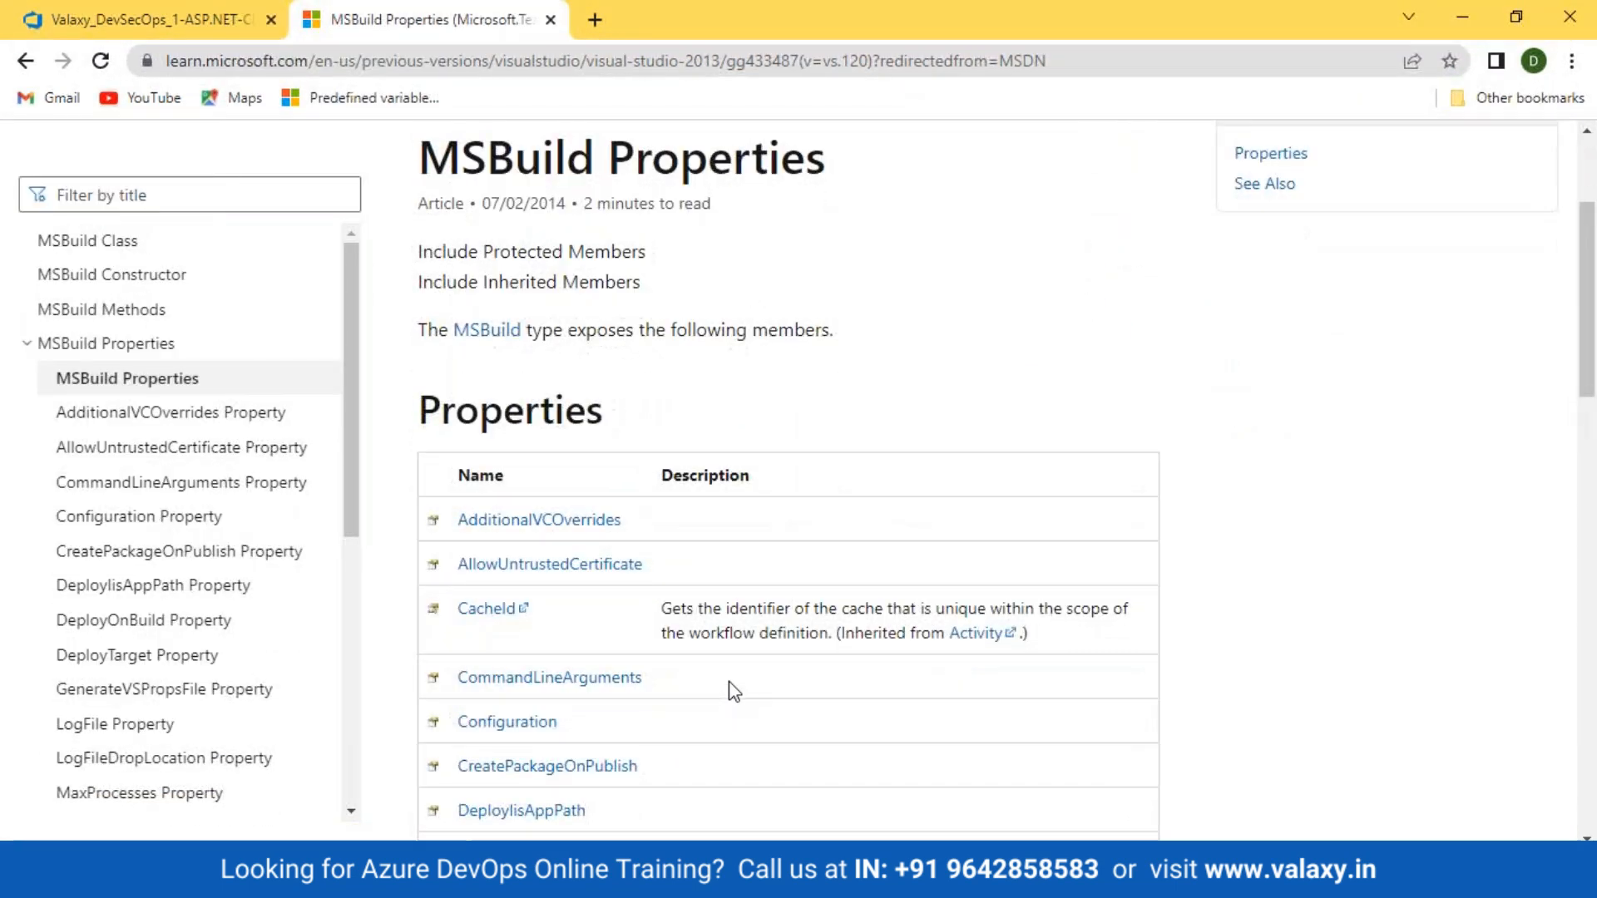
scroll(729, 681, down, 2)
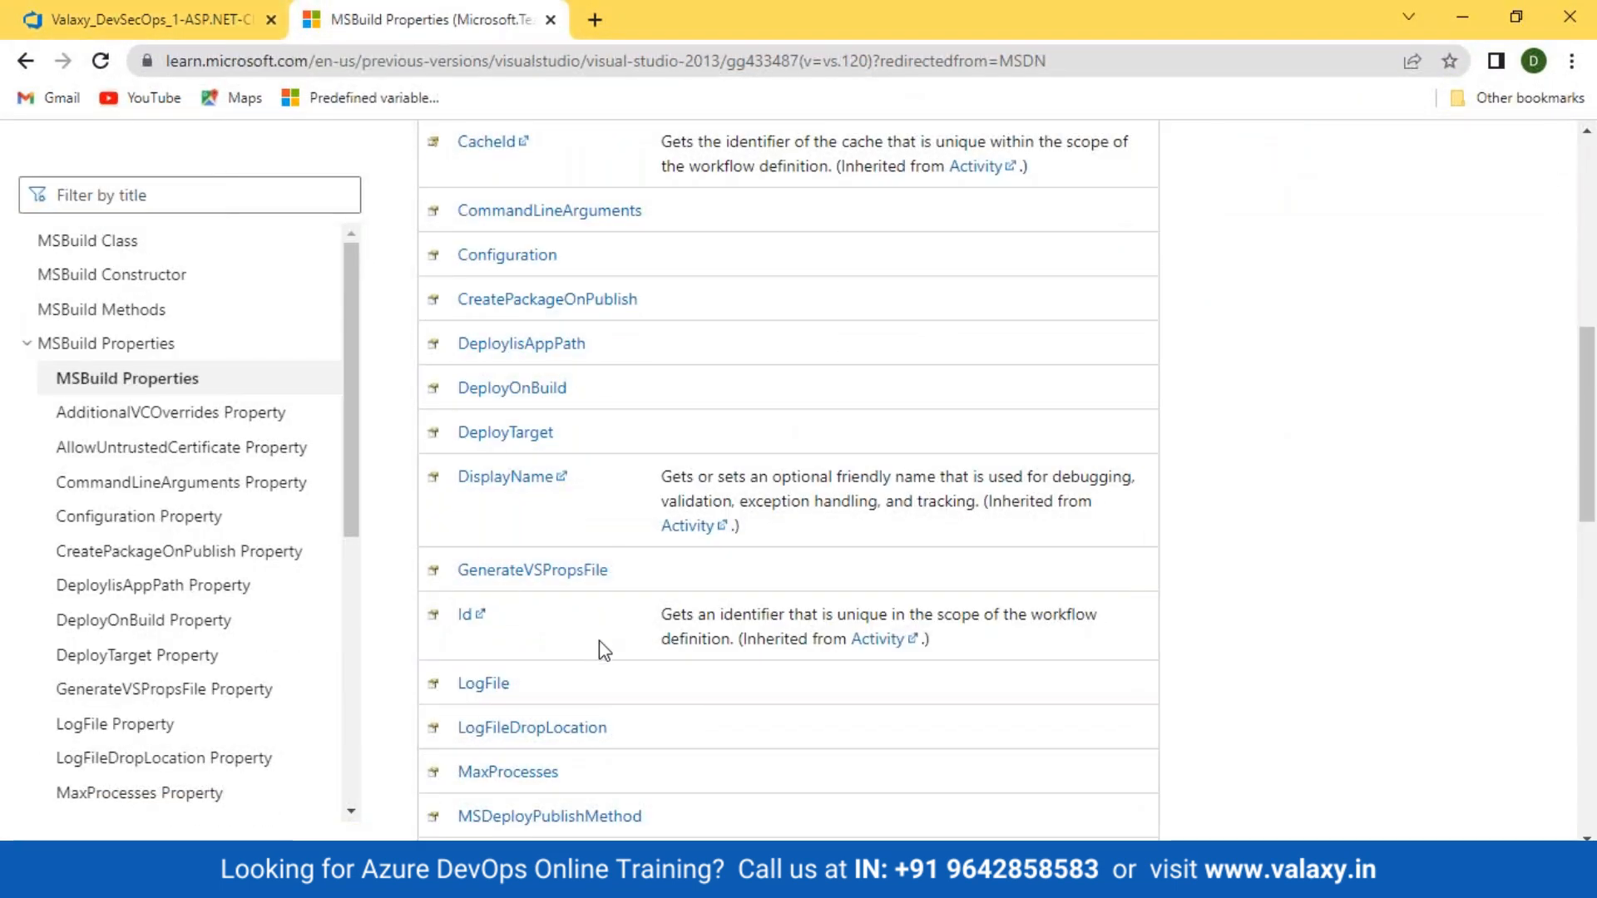
scroll(603, 650, down, 2)
scroll(603, 651, down, 5)
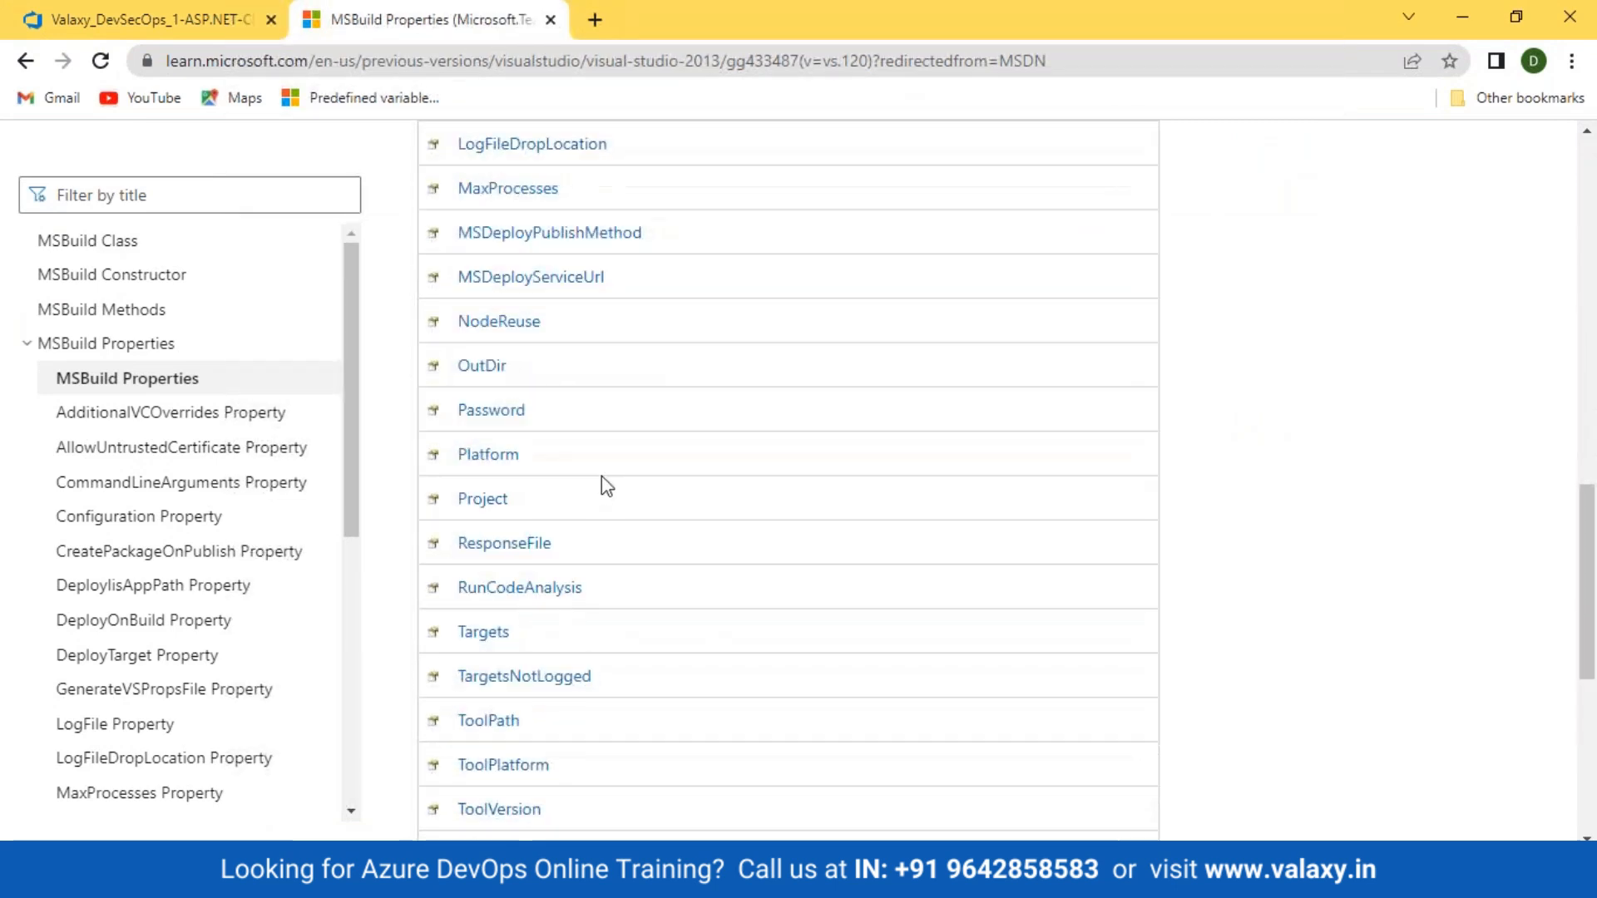
scroll(570, 577, down, 4)
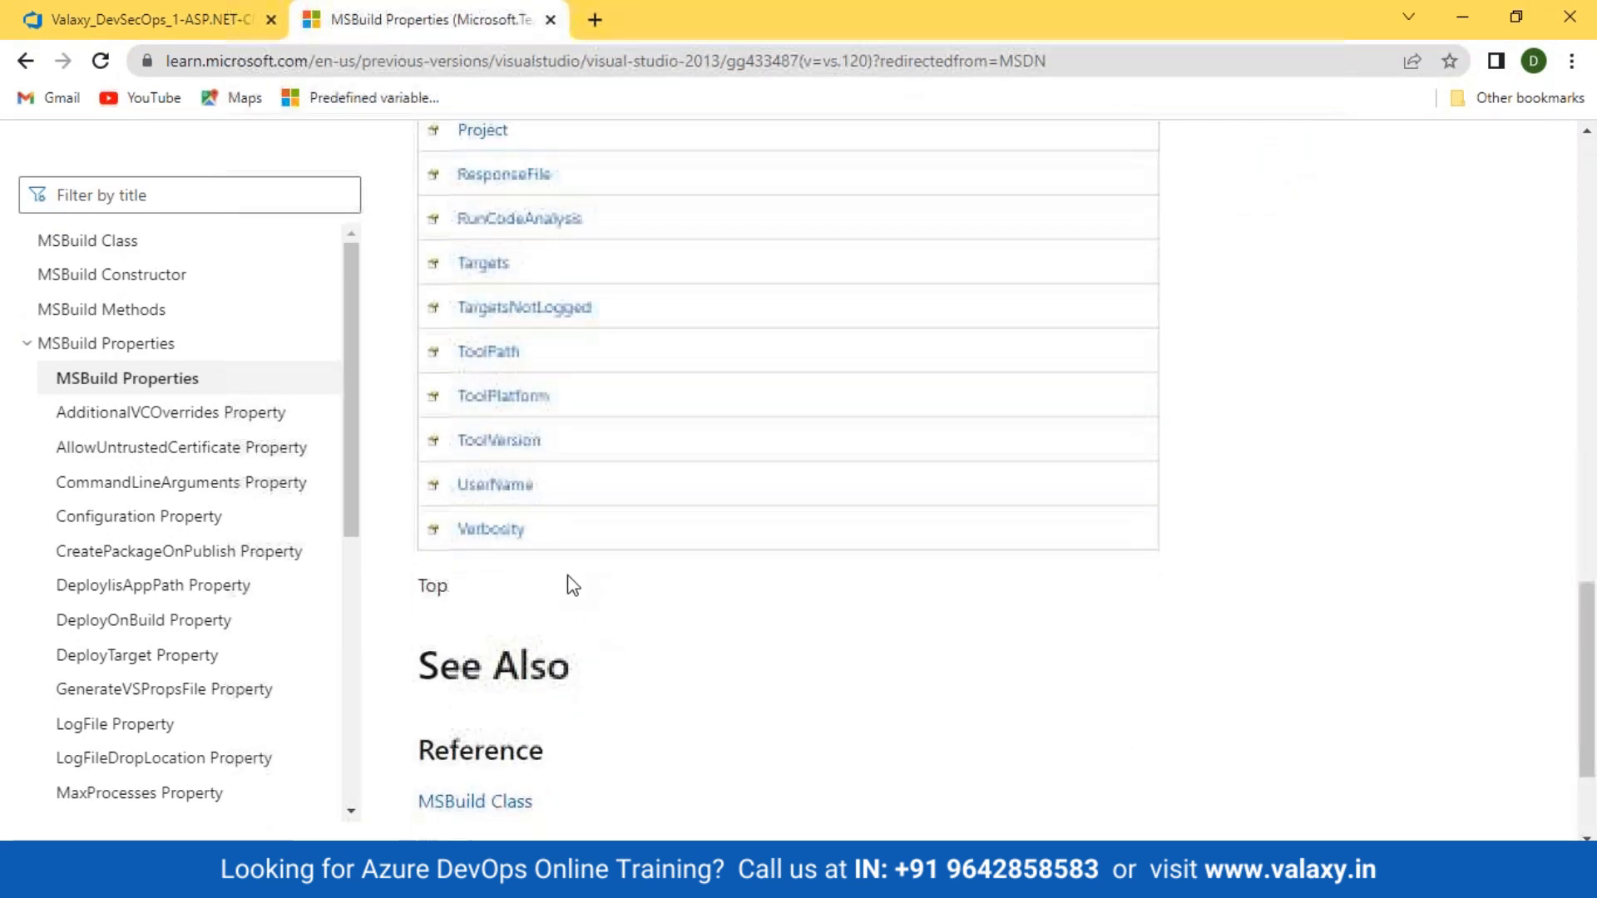
scroll(594, 539, up, 6)
scroll(593, 540, up, 1)
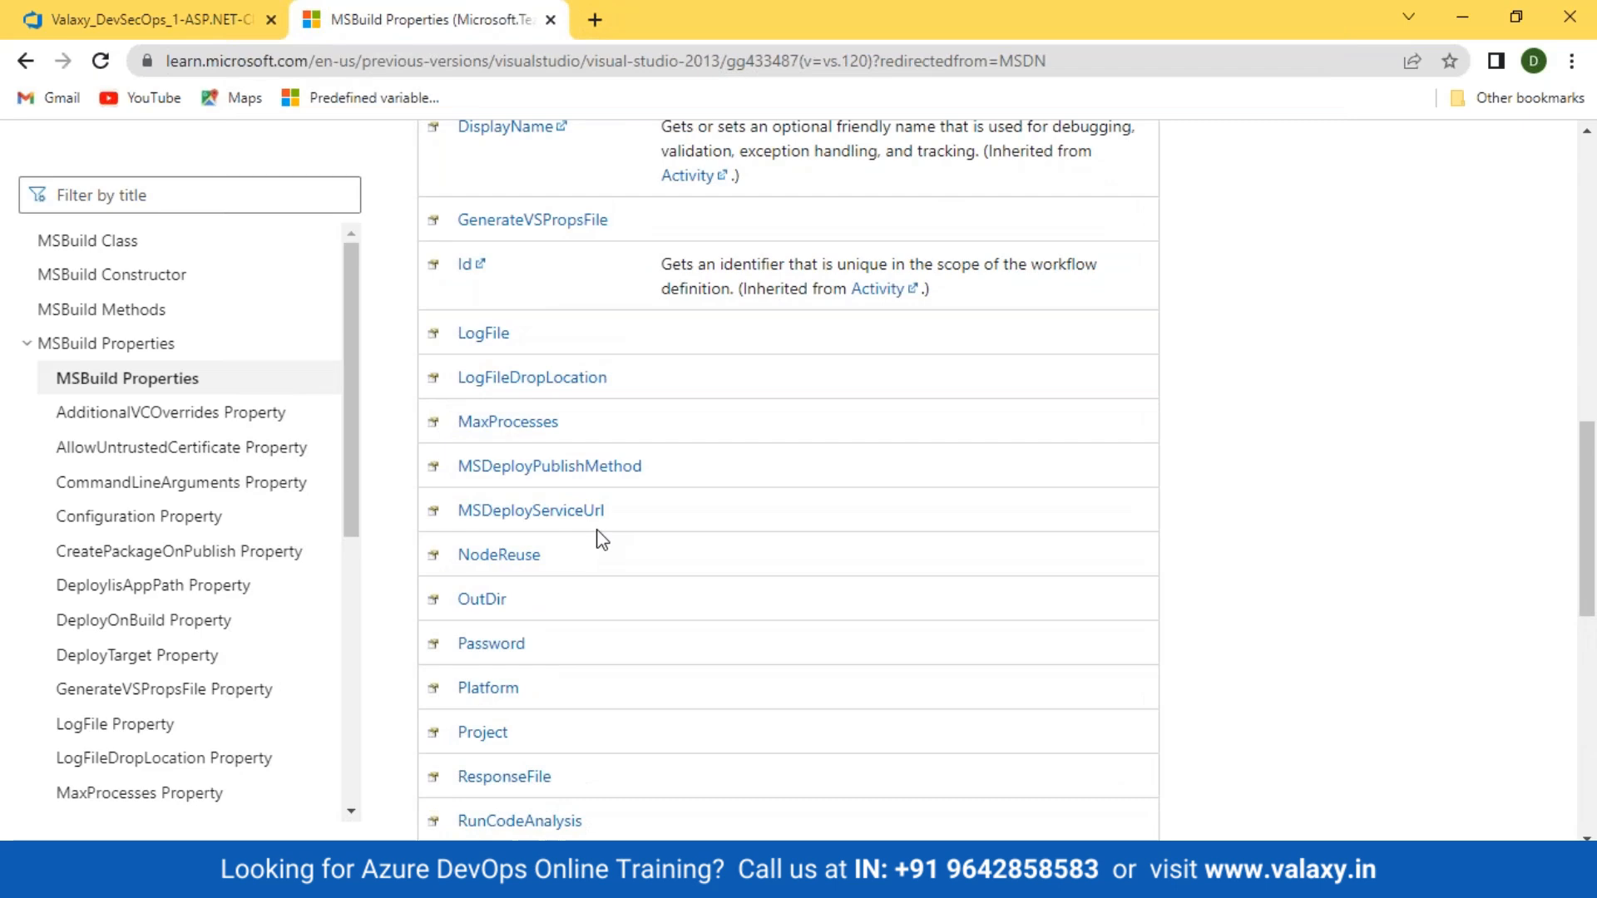
scroll(597, 539, up, 4)
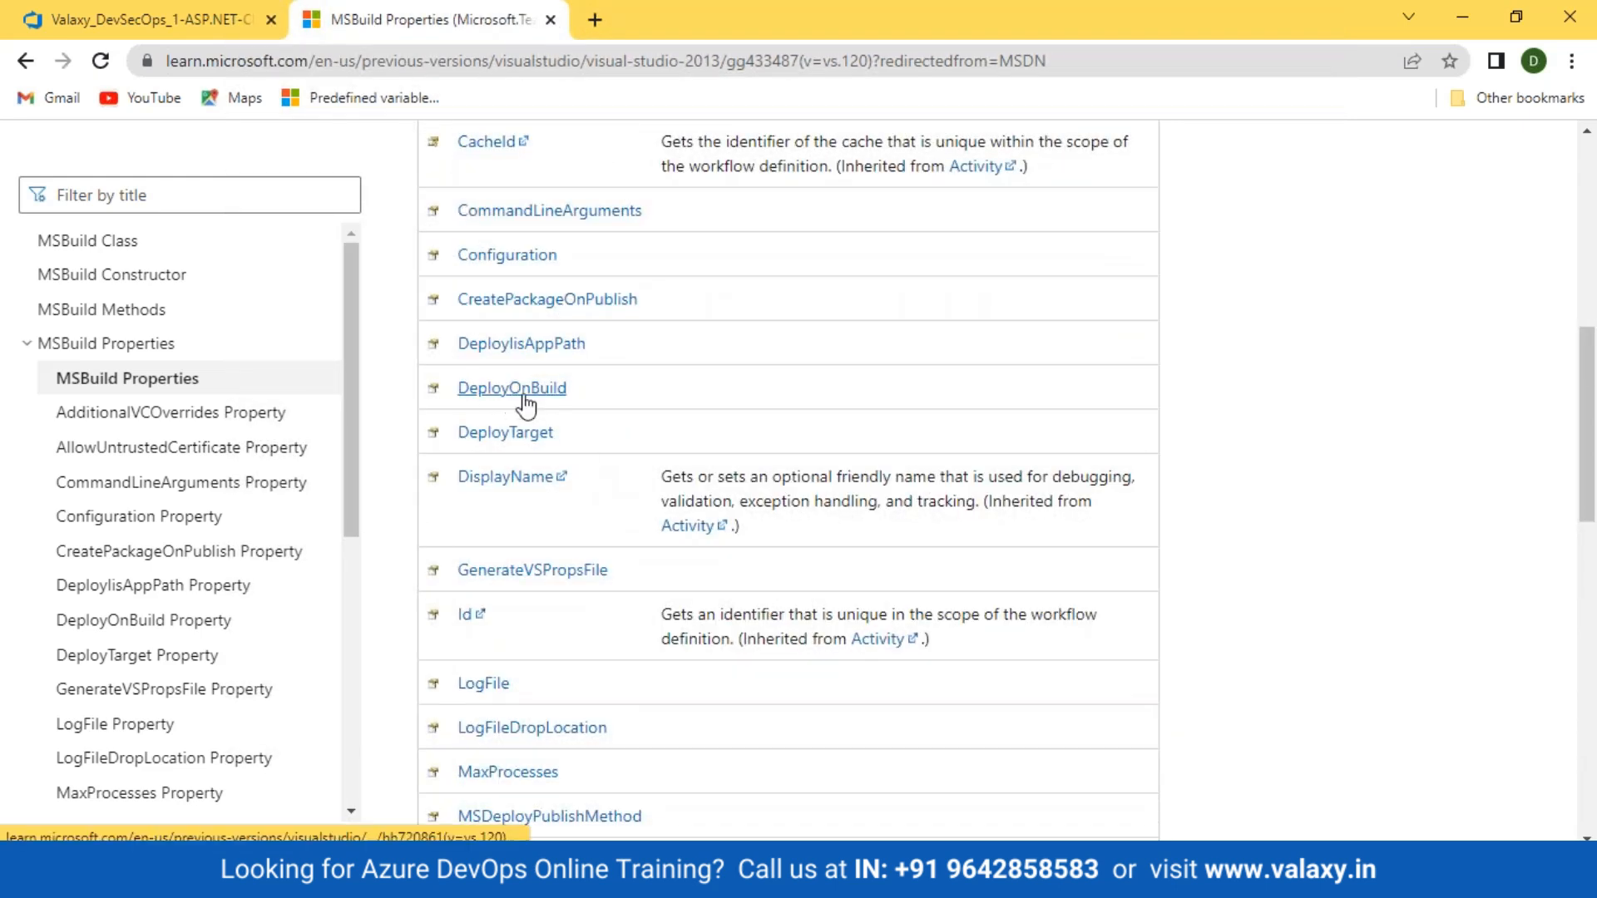
scroll(573, 353, up, 1)
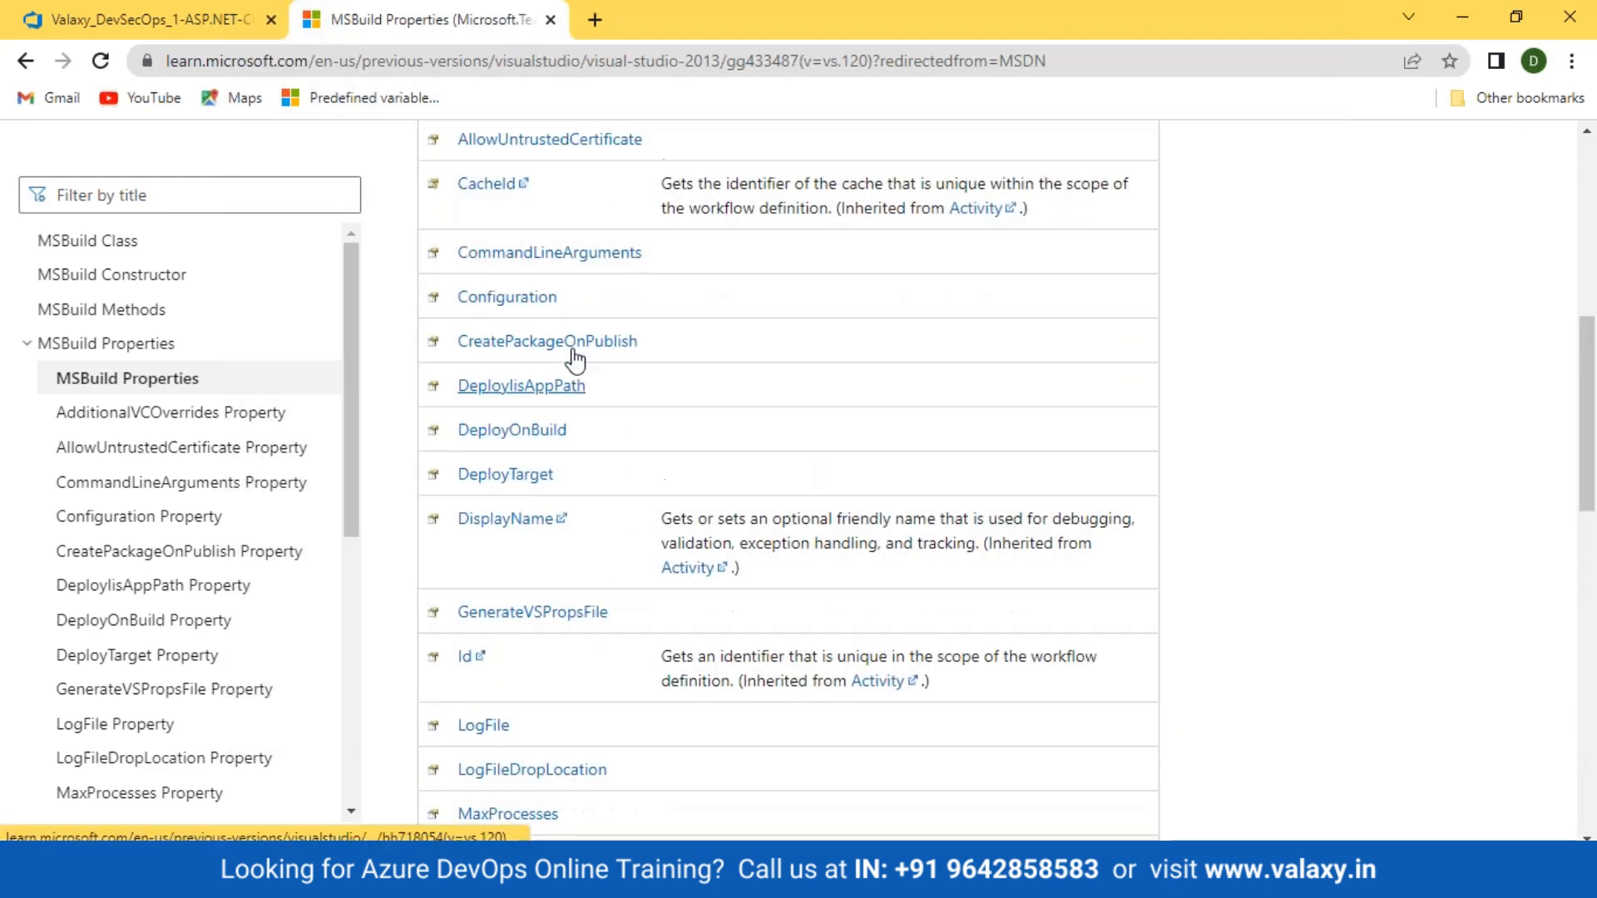
Return to the DevSecOps_App-build pipeline and review the Build solution task's settings, highlighting its Solution pattern.
scroll(574, 360, up, 3)
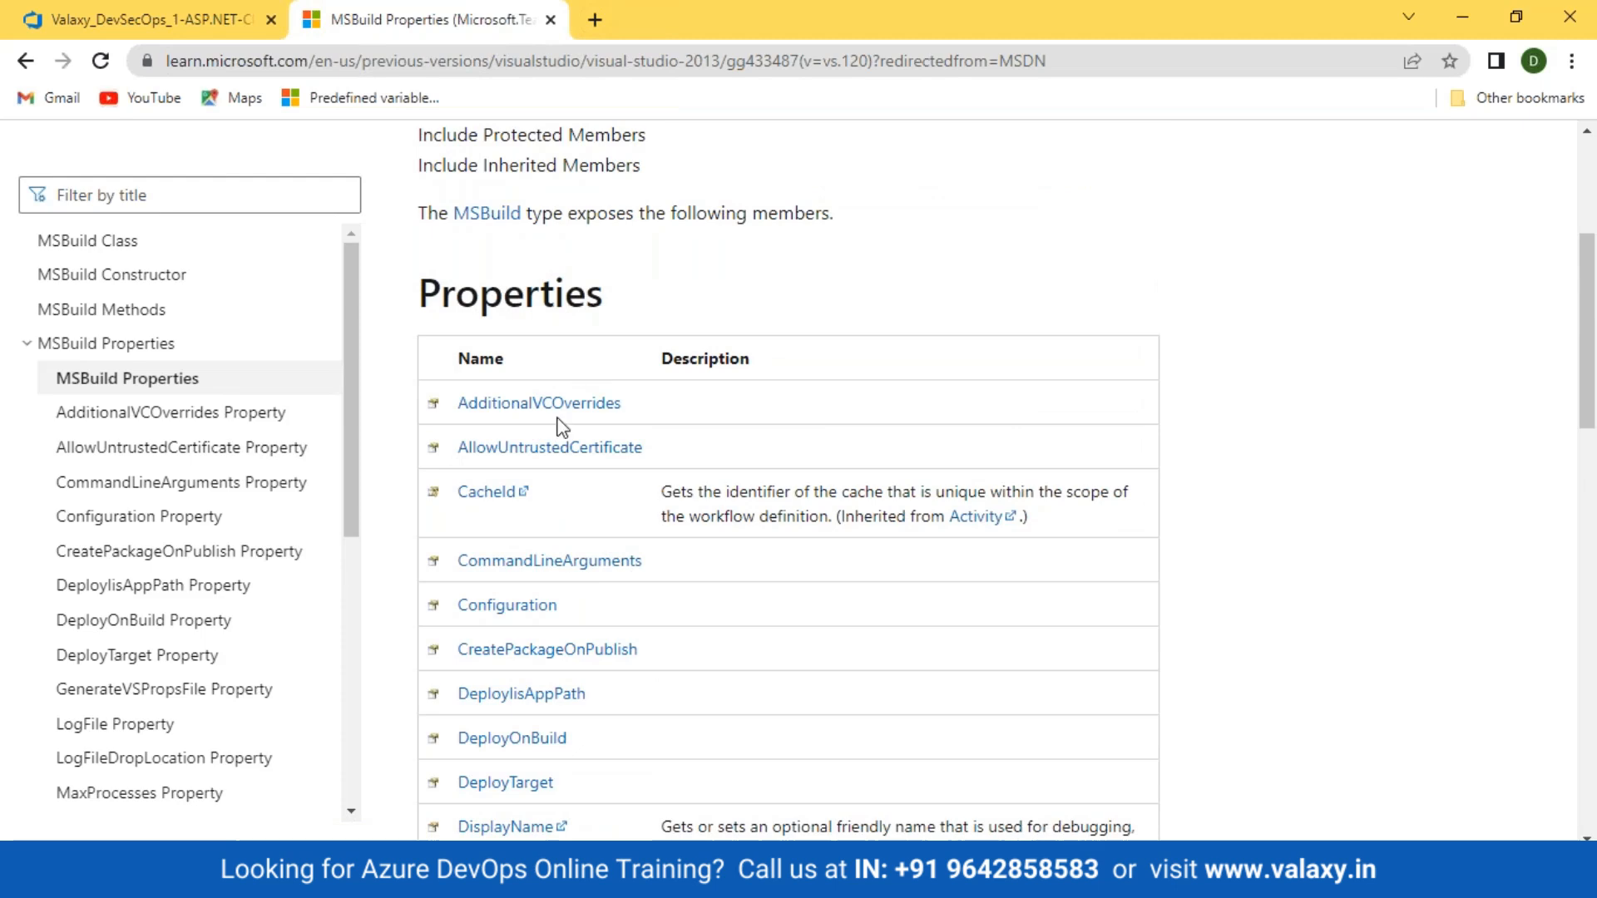
click(167, 12)
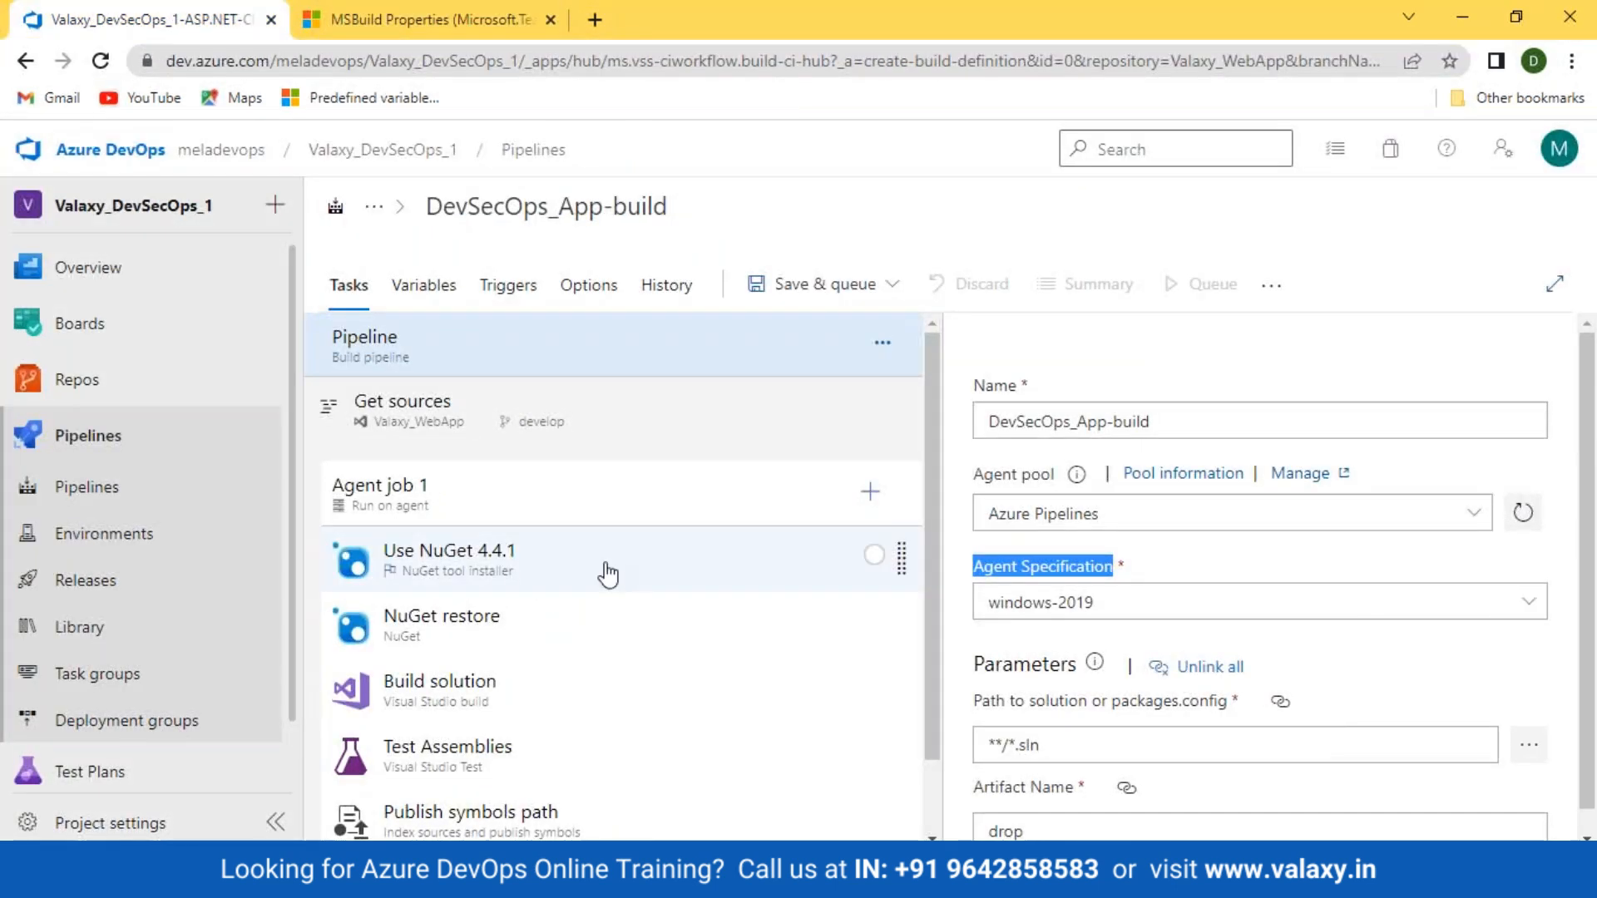
scroll(606, 570, down, 1)
click(479, 610)
scroll(1176, 581, down, 3)
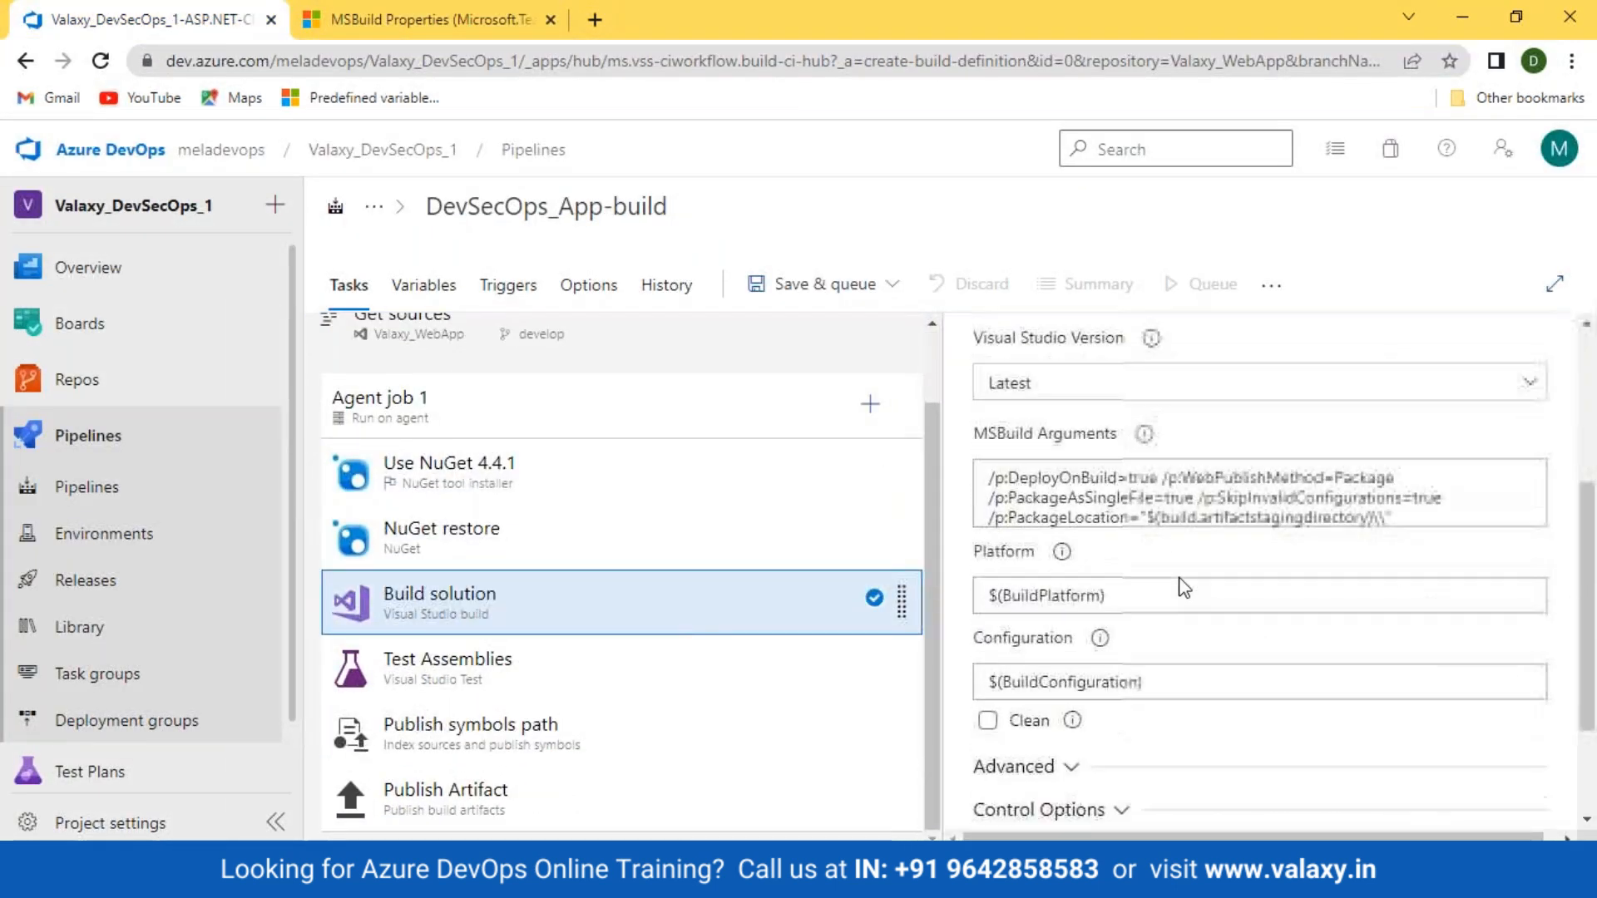
scroll(1175, 582, up, 3)
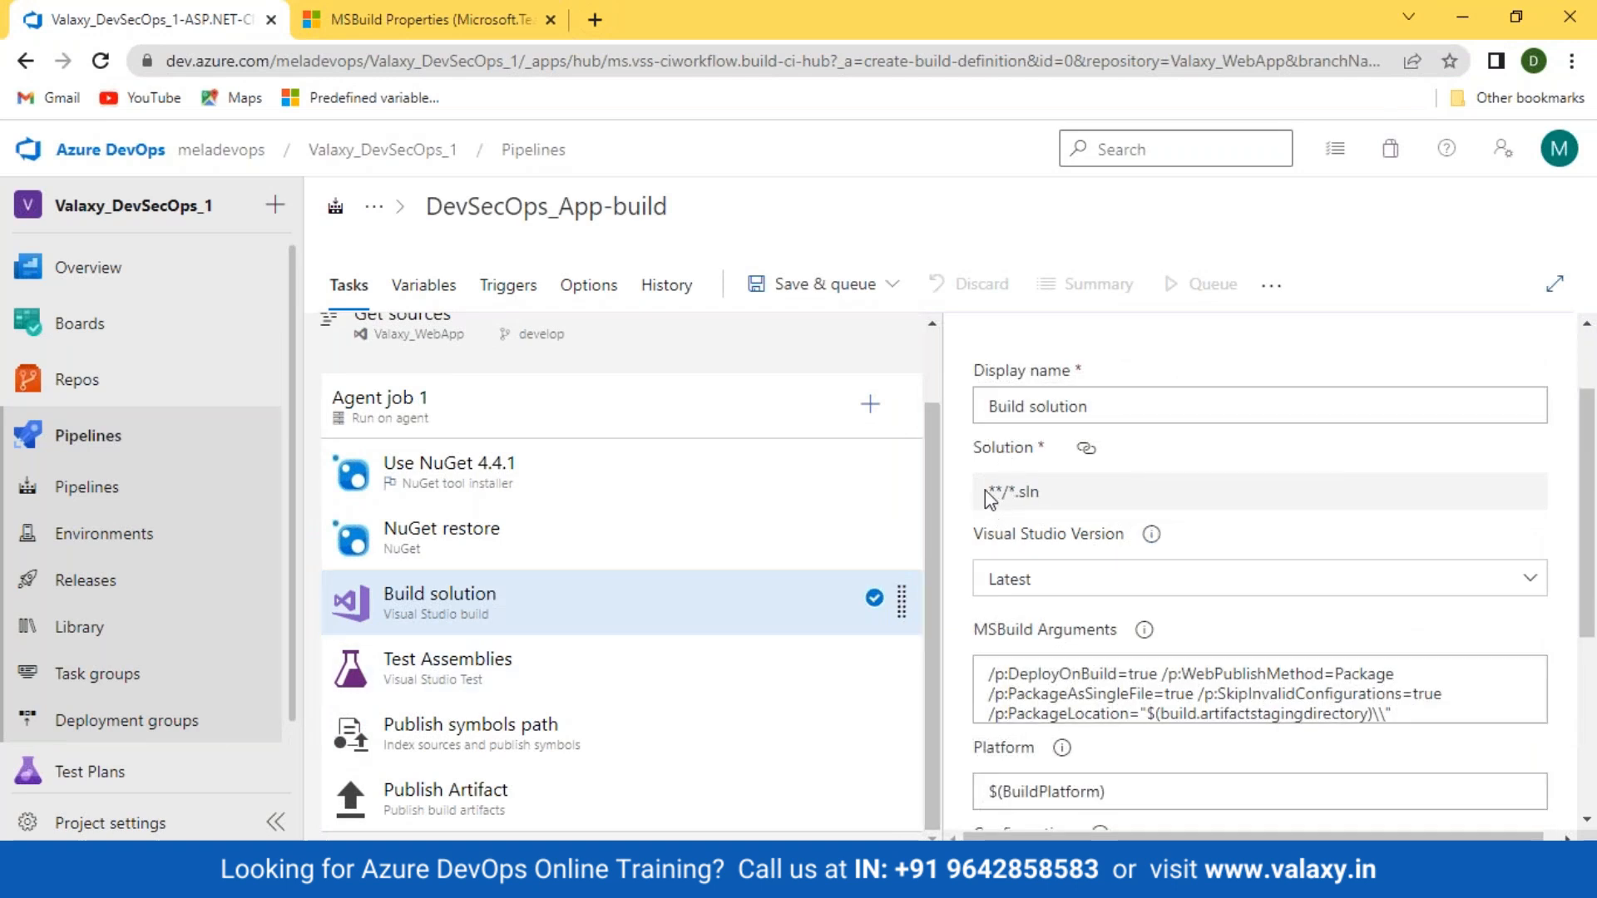
drag(984, 490, 1081, 492)
Review the Get sources settings and highlight the pipeline-level Path to solution or packages.config parameter.
click(433, 329)
scroll(1270, 680, down, 4)
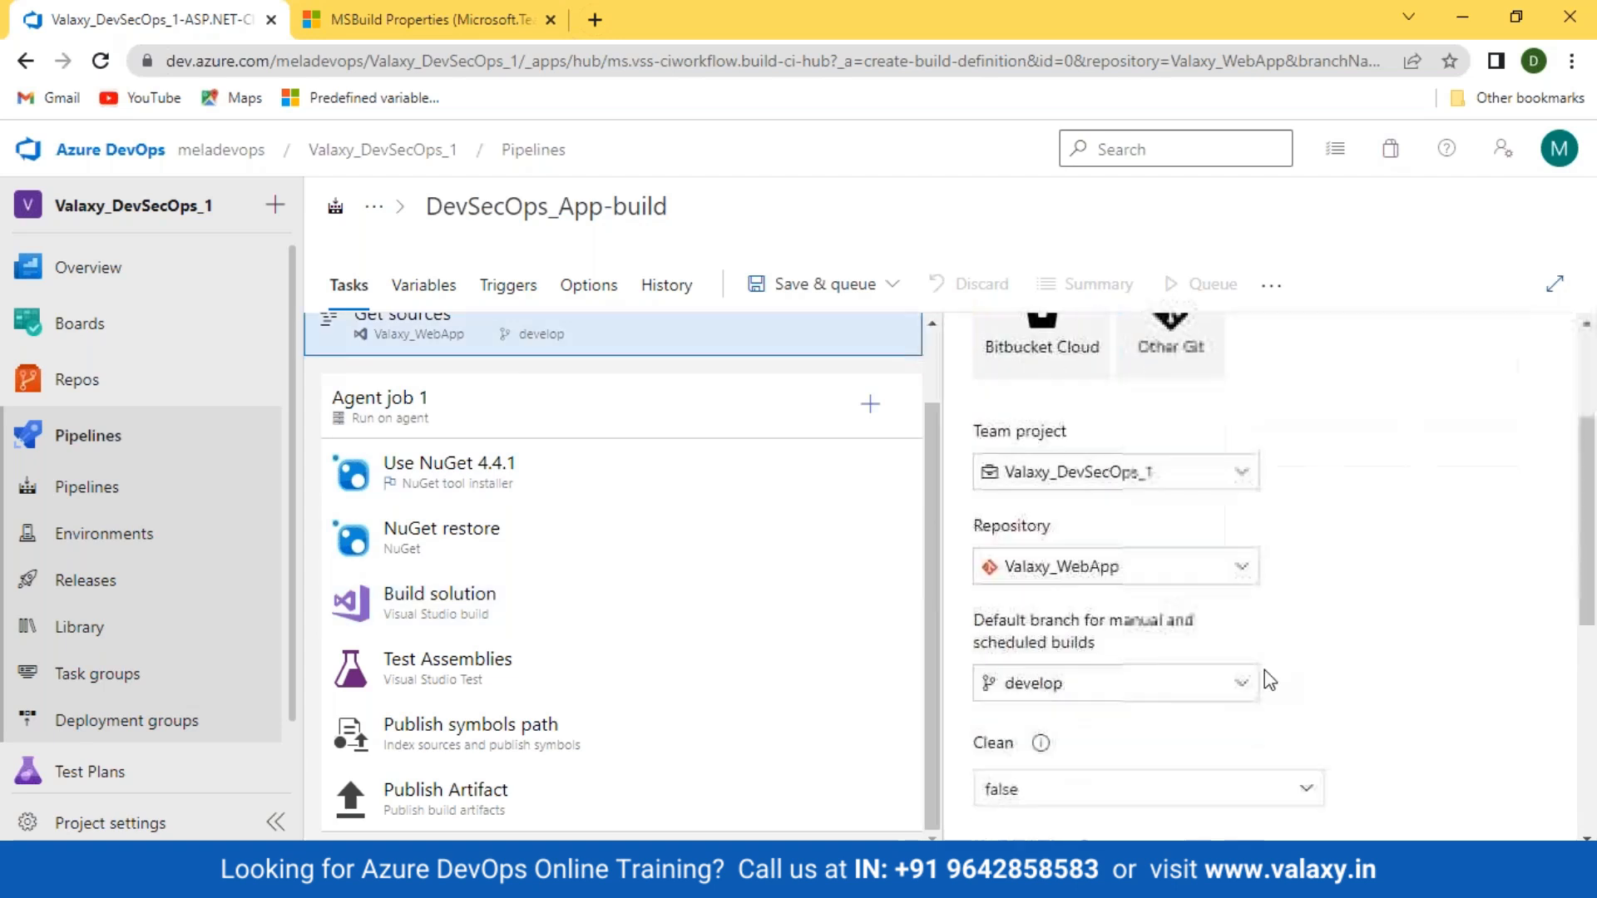
scroll(1270, 680, down, 3)
scroll(545, 461, up, 1)
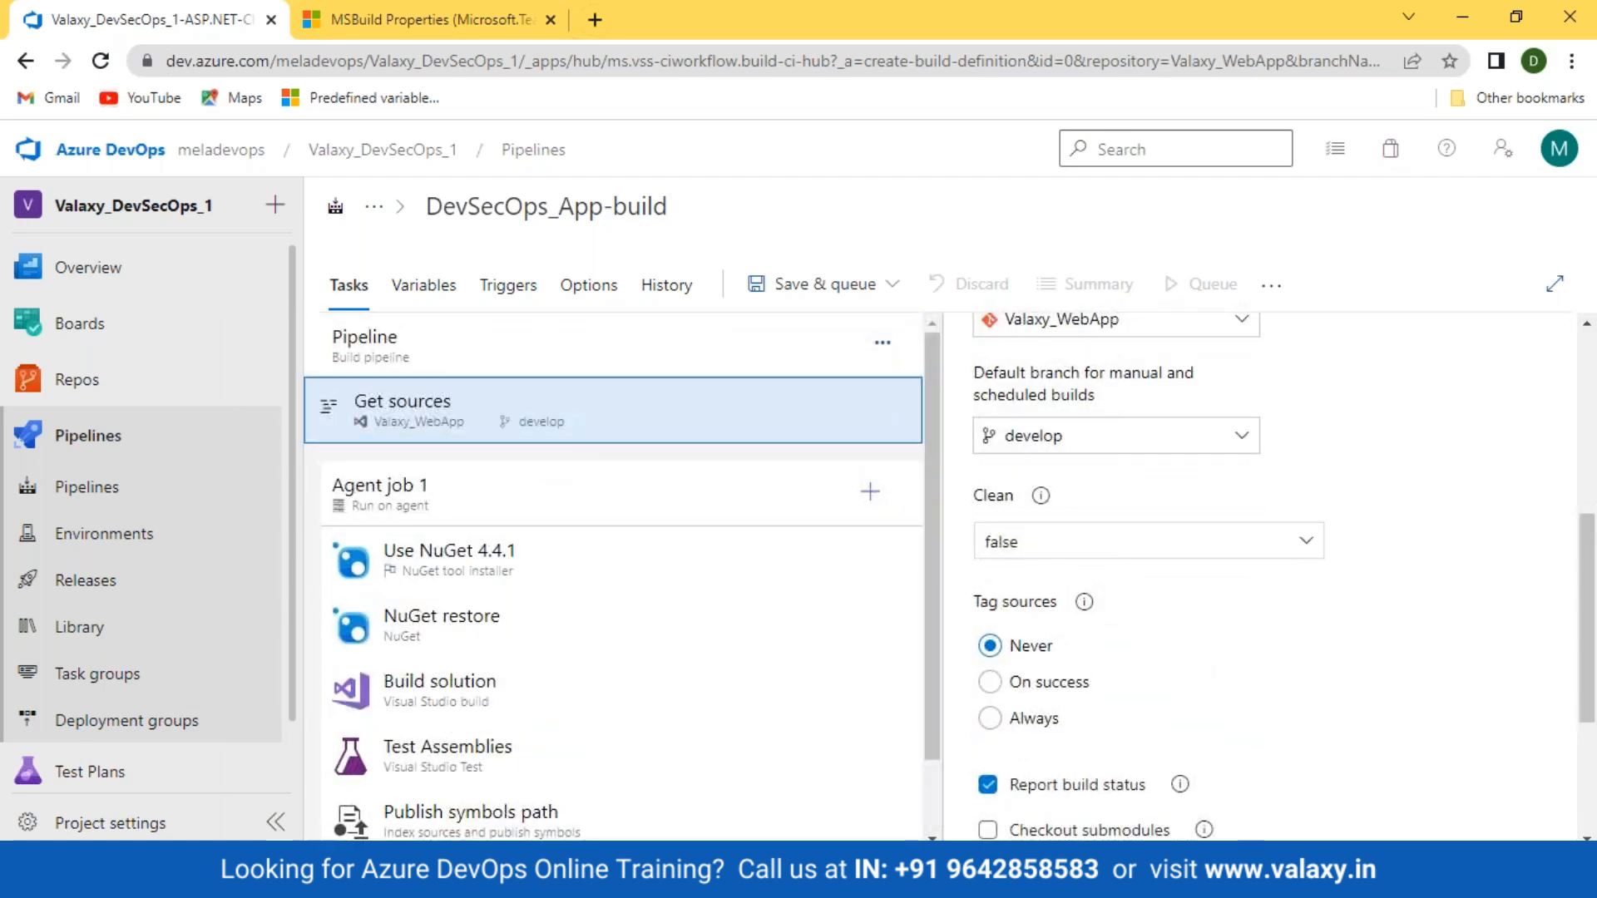
click(582, 347)
scroll(1276, 611, down, 1)
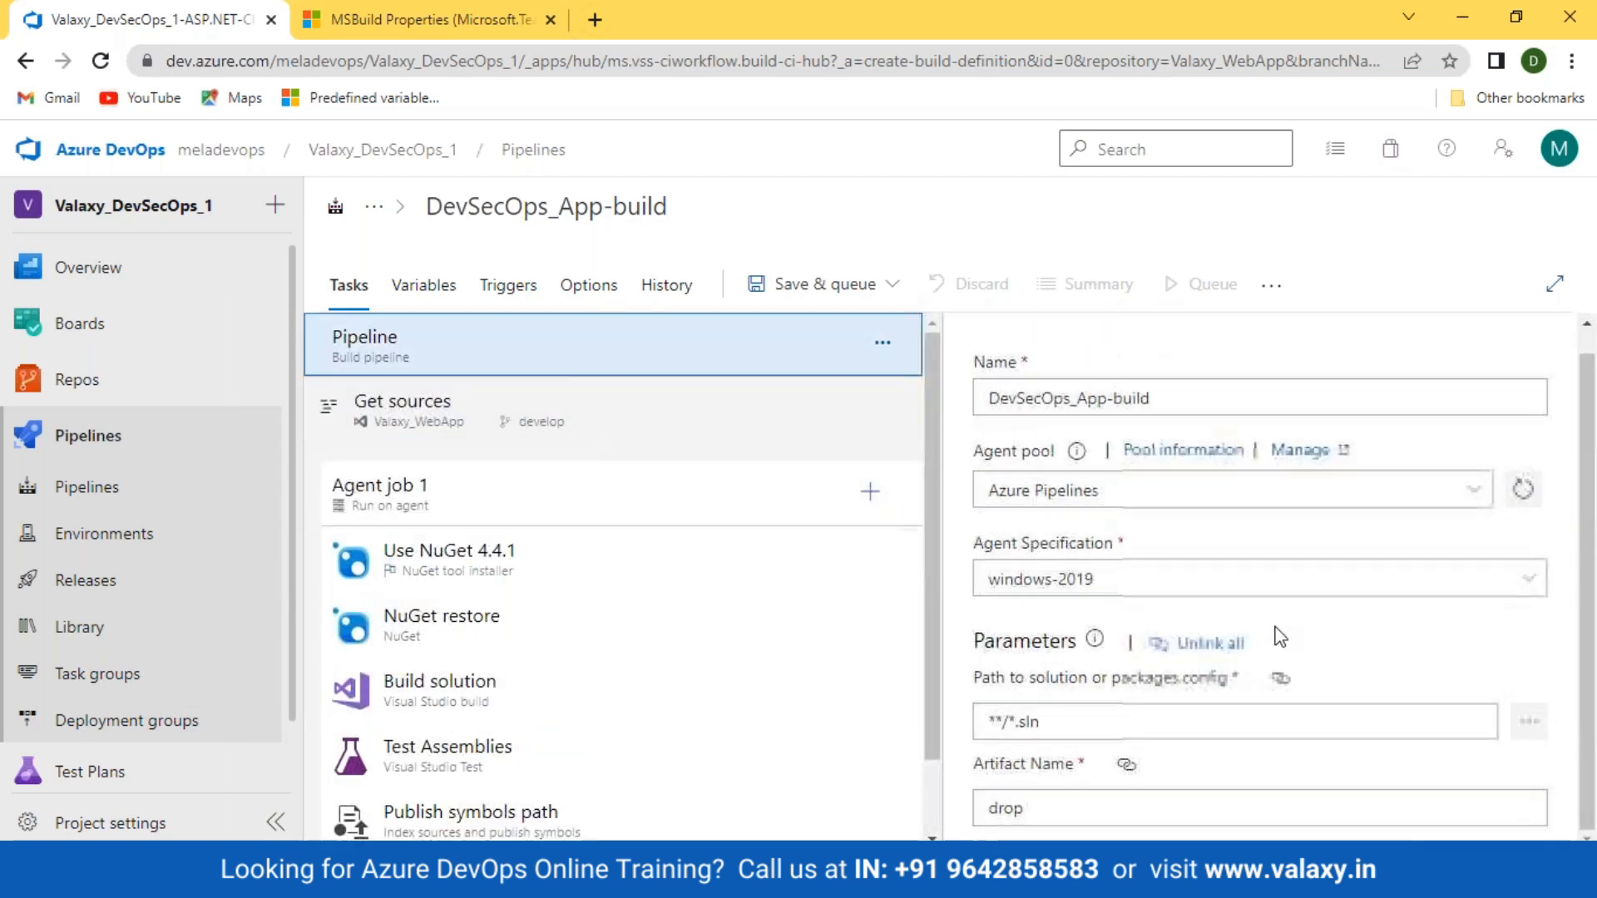
click(1050, 722)
drag(1048, 722, 963, 736)
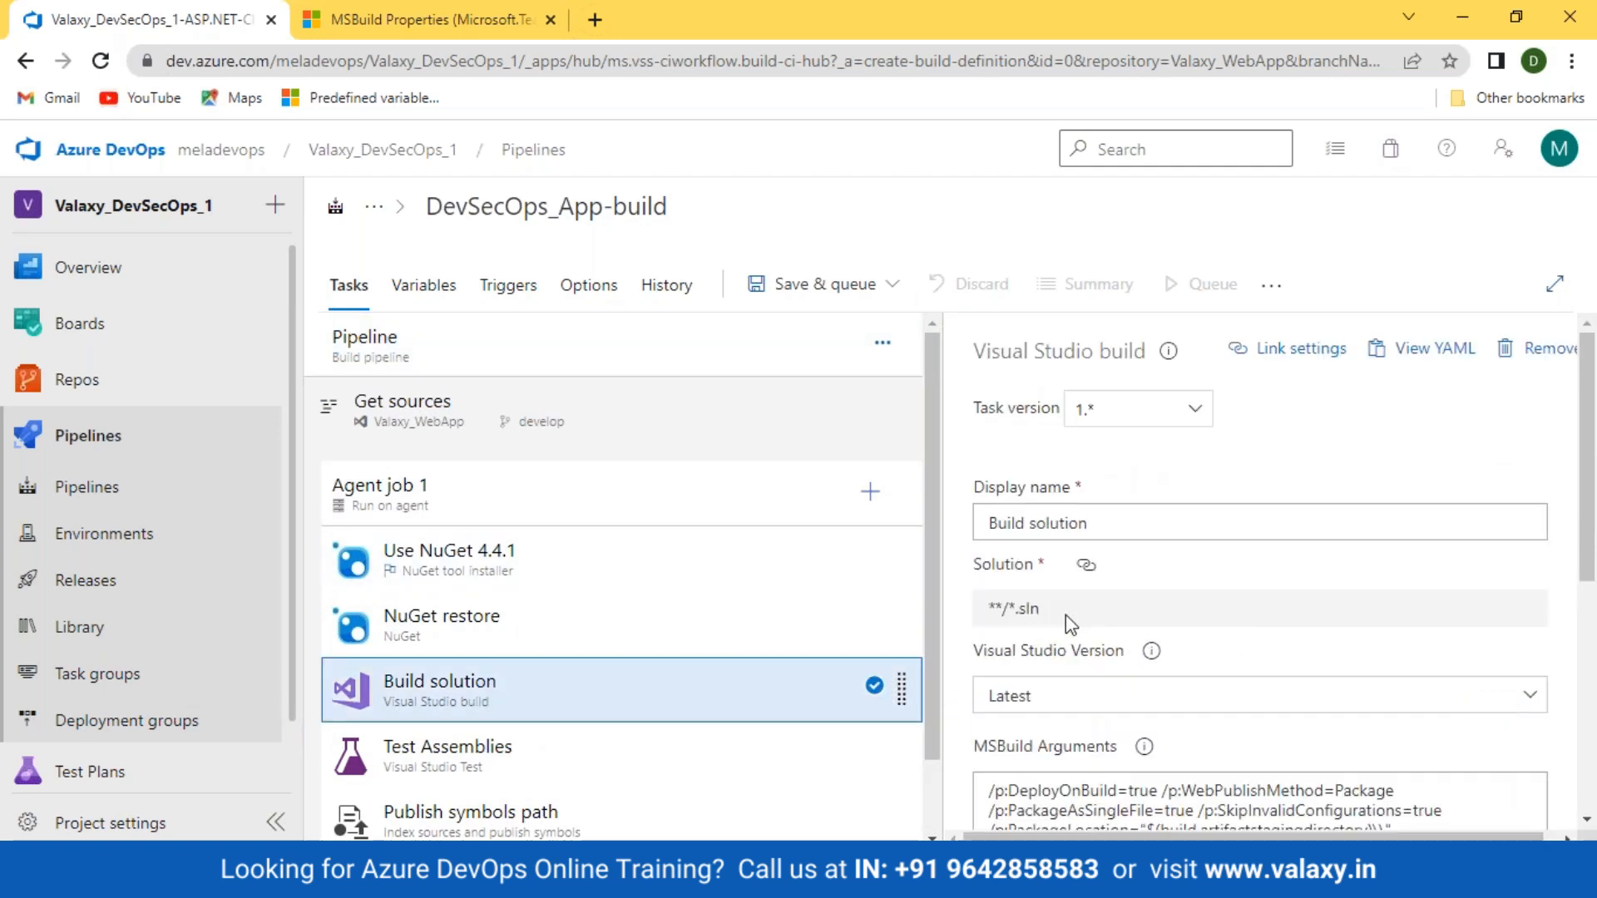
Inspect the link on the Build solution task's Solution field and compare it with the pipeline's Path to solution parameter.
drag(1065, 615, 956, 613)
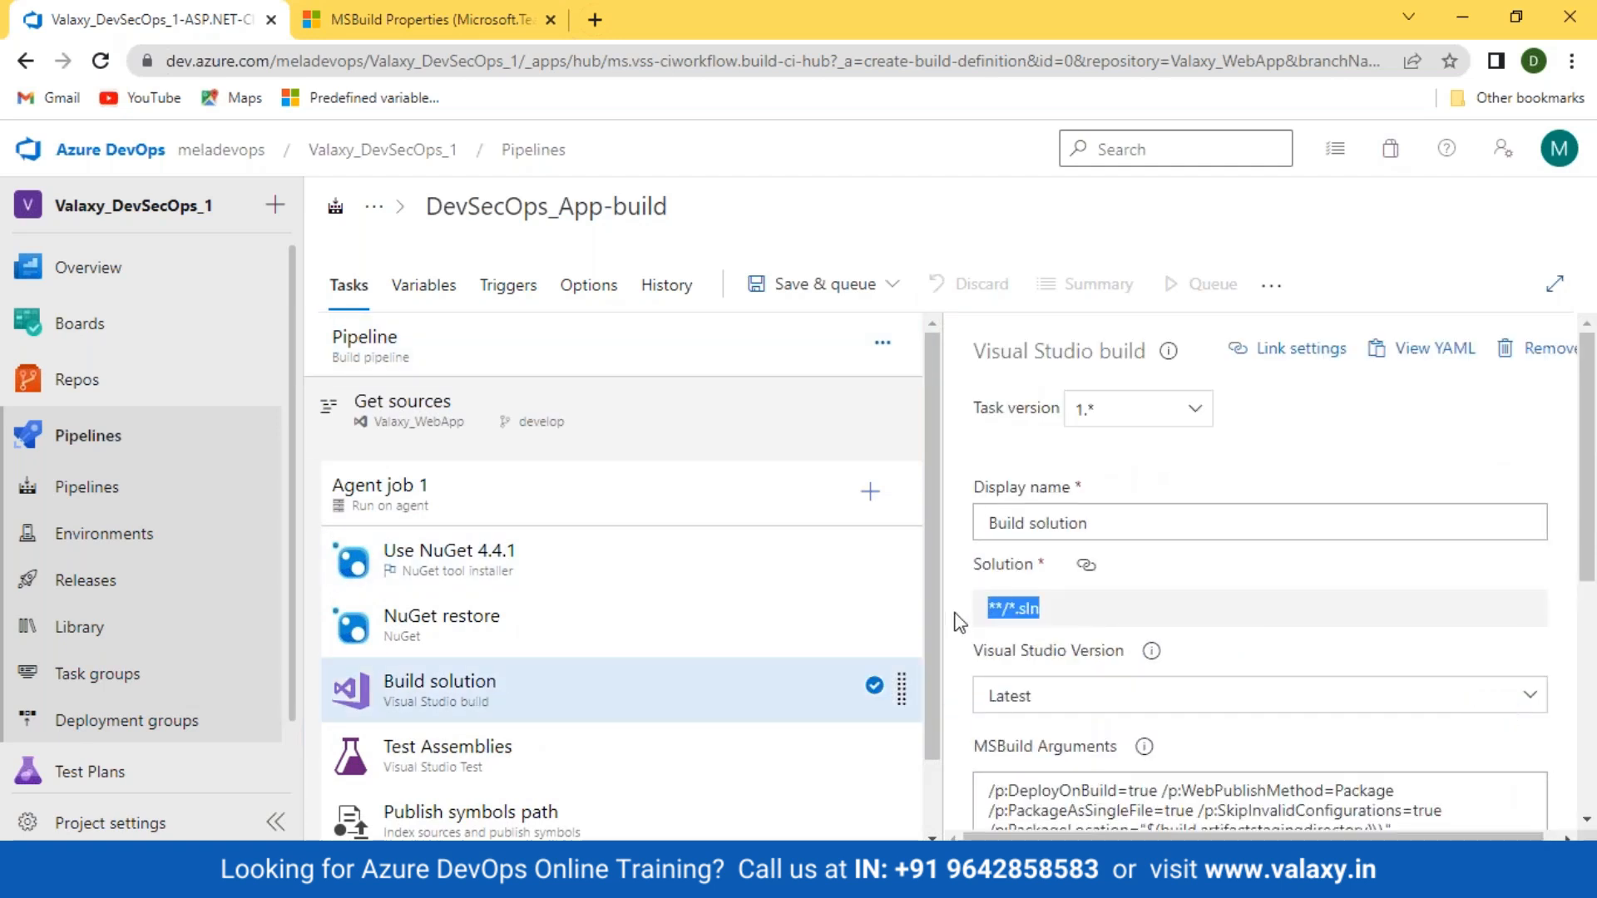
click(1087, 565)
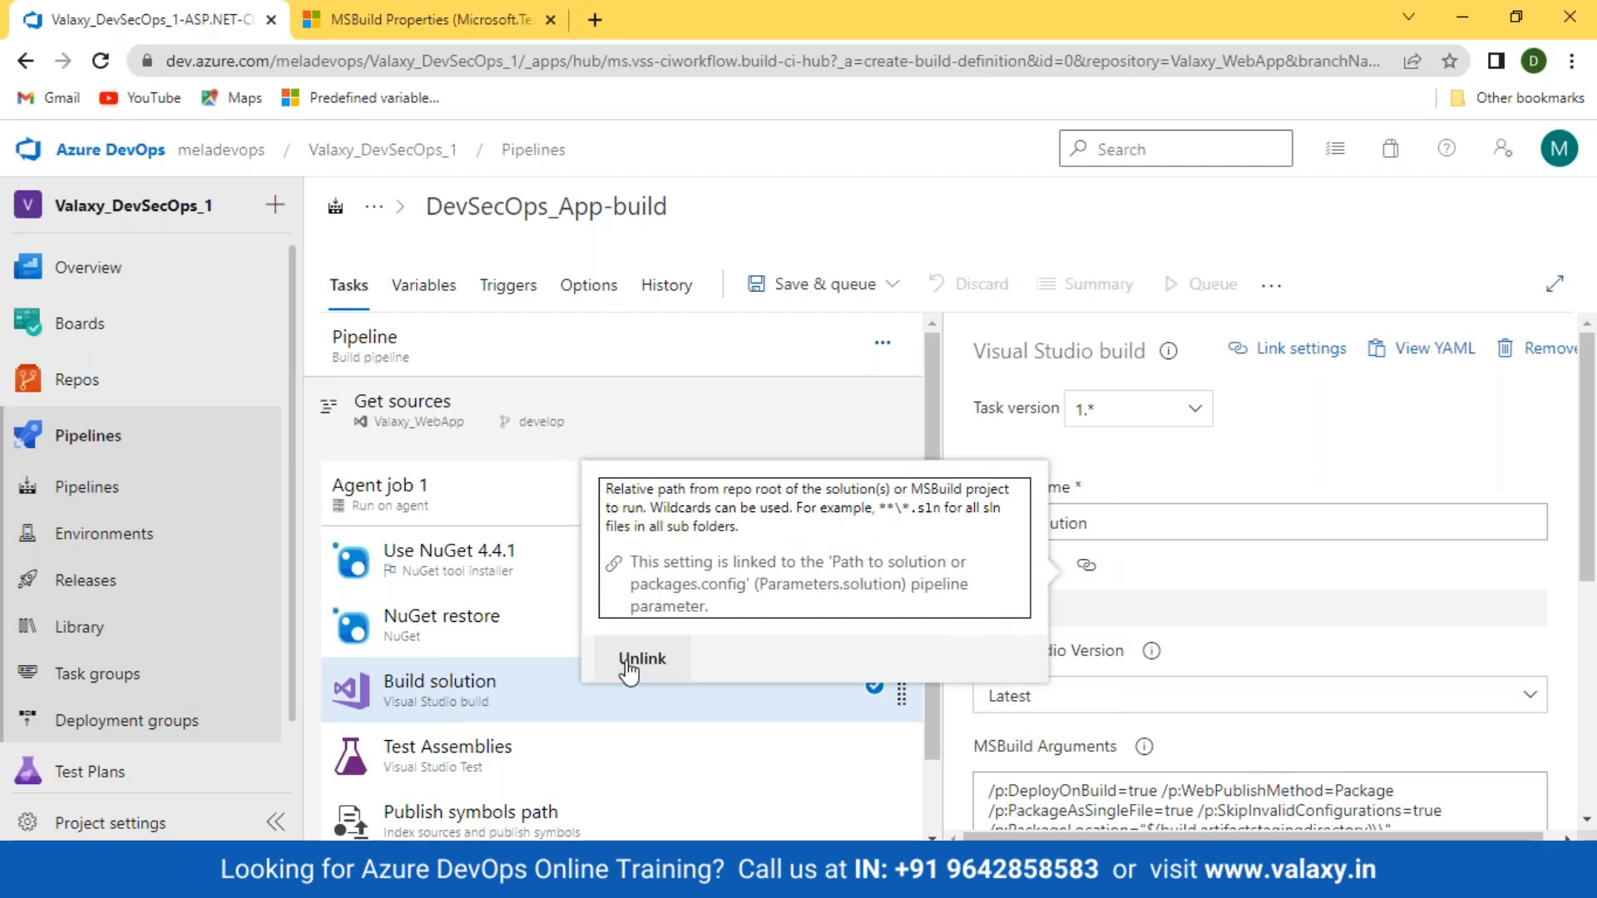
click(591, 352)
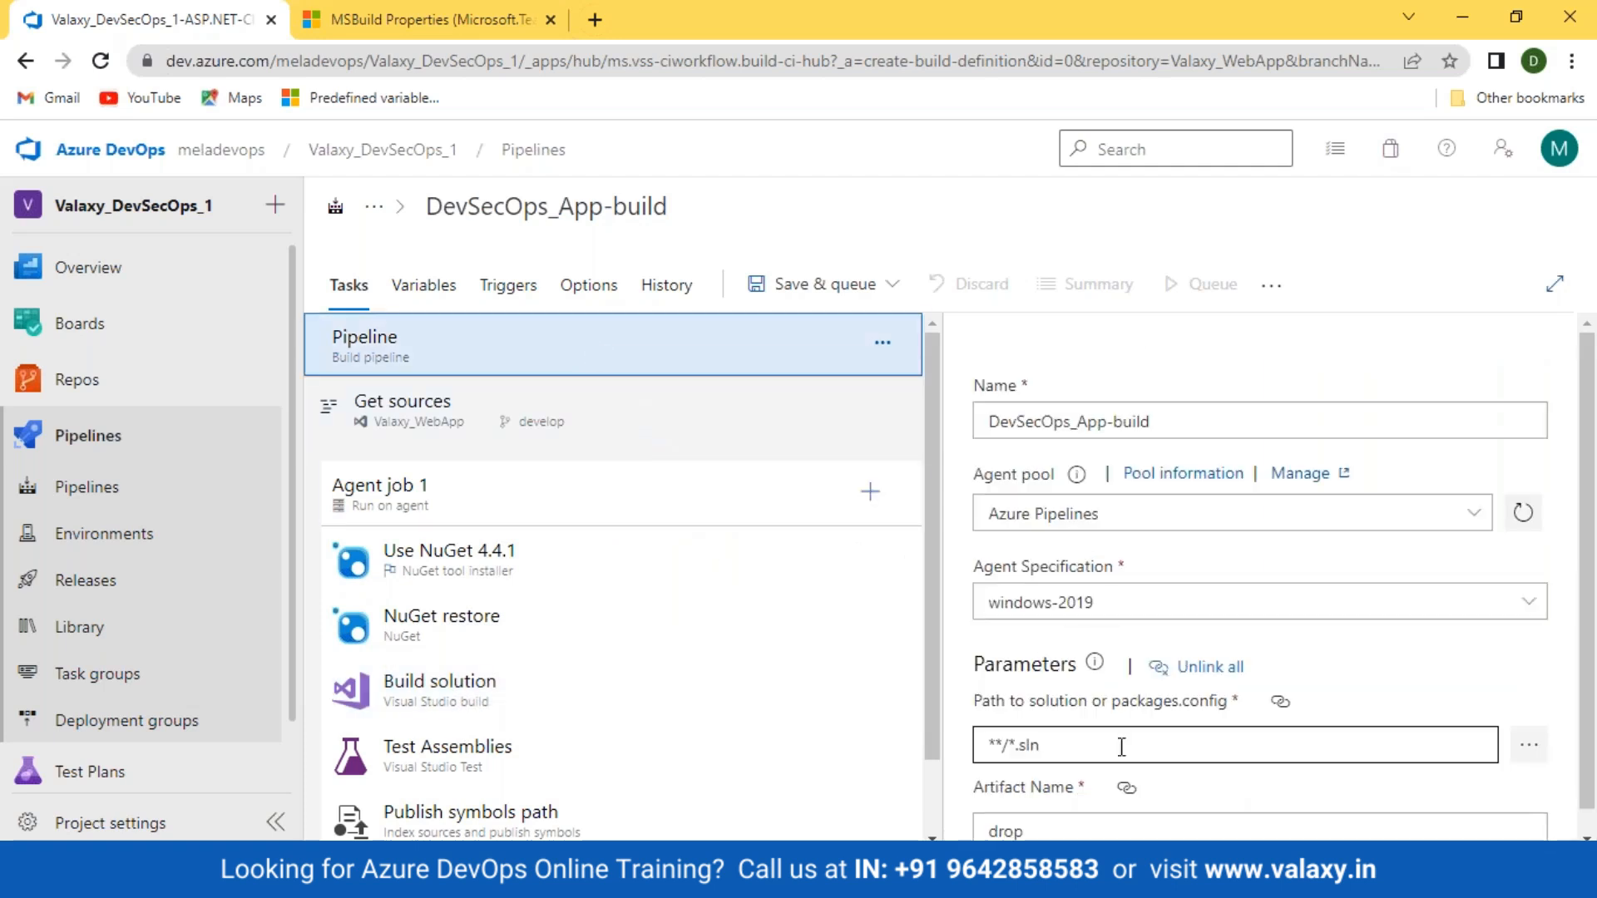
scroll(1121, 746, down, 1)
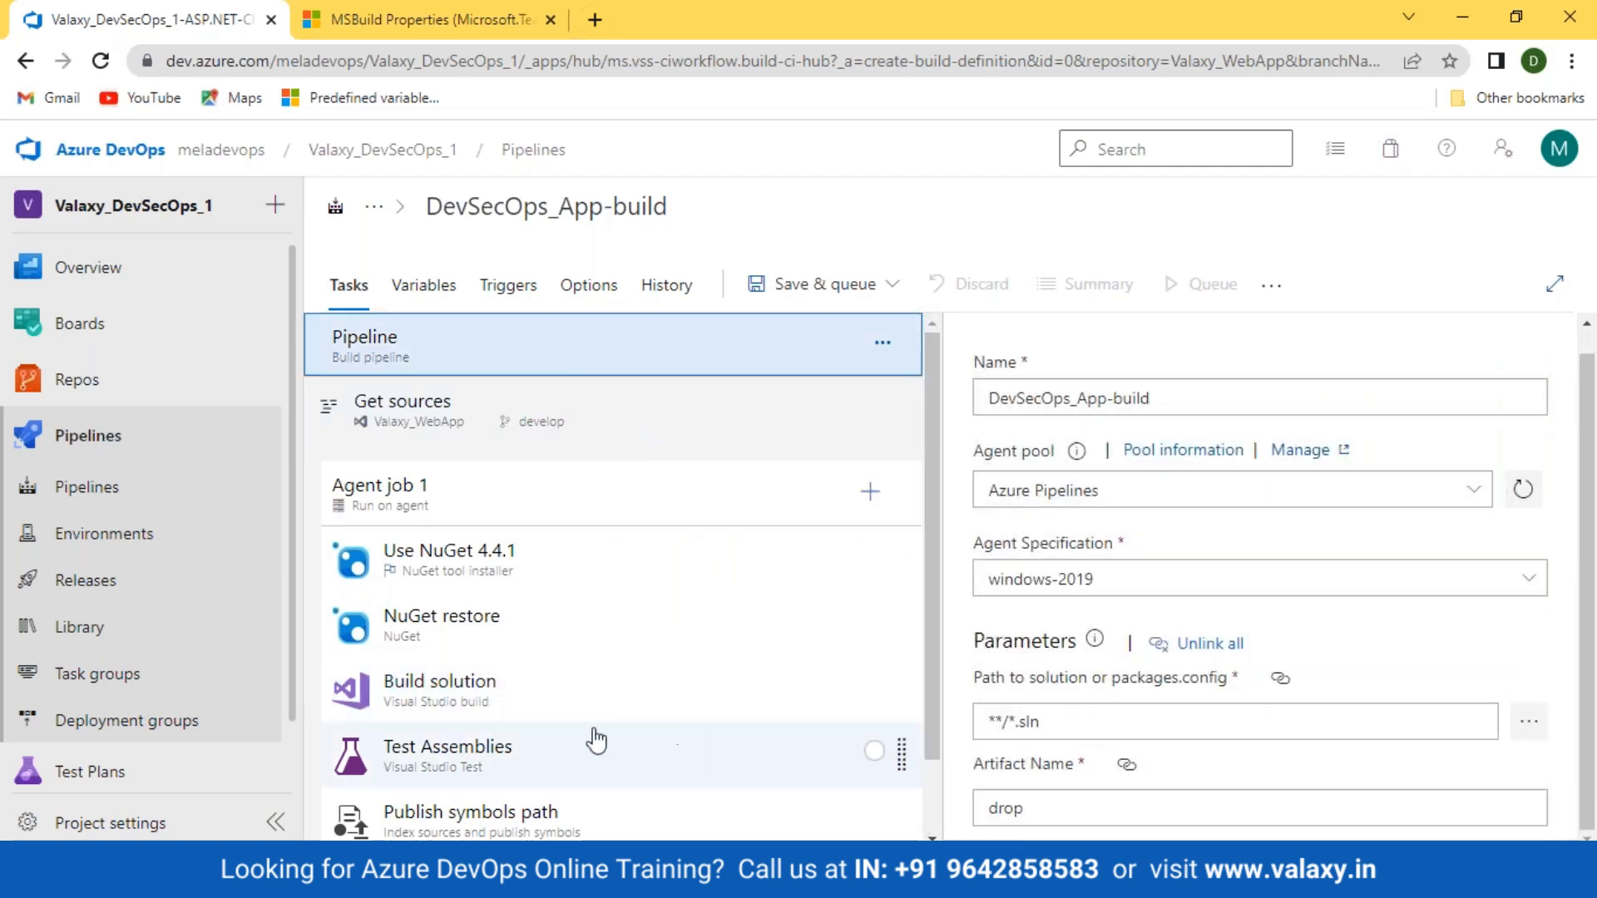
click(538, 701)
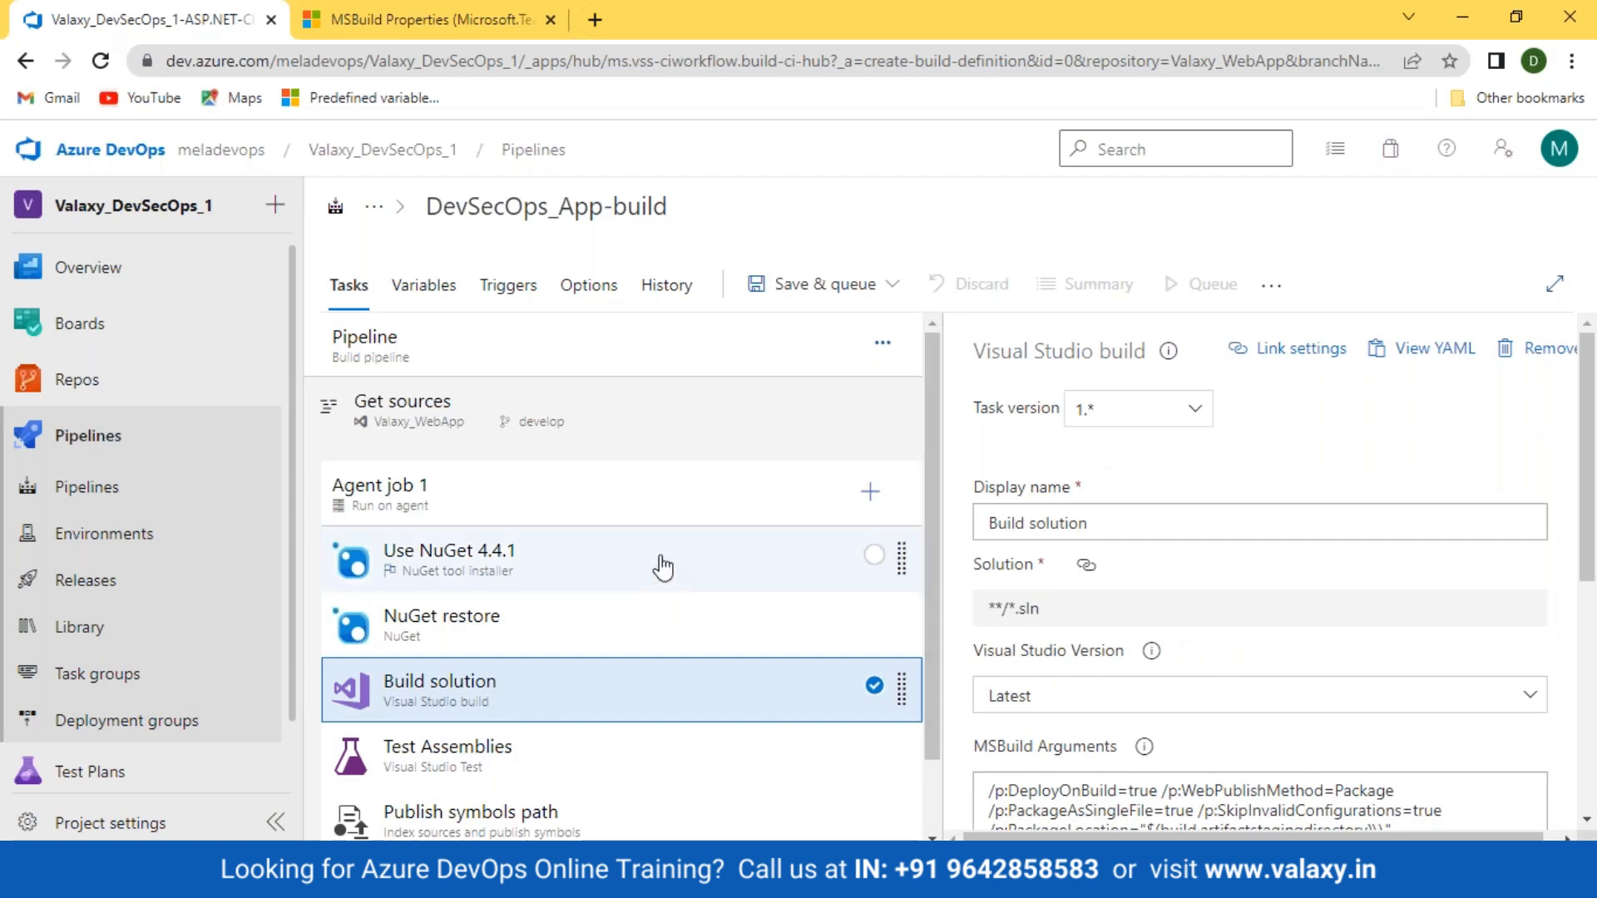
click(371, 341)
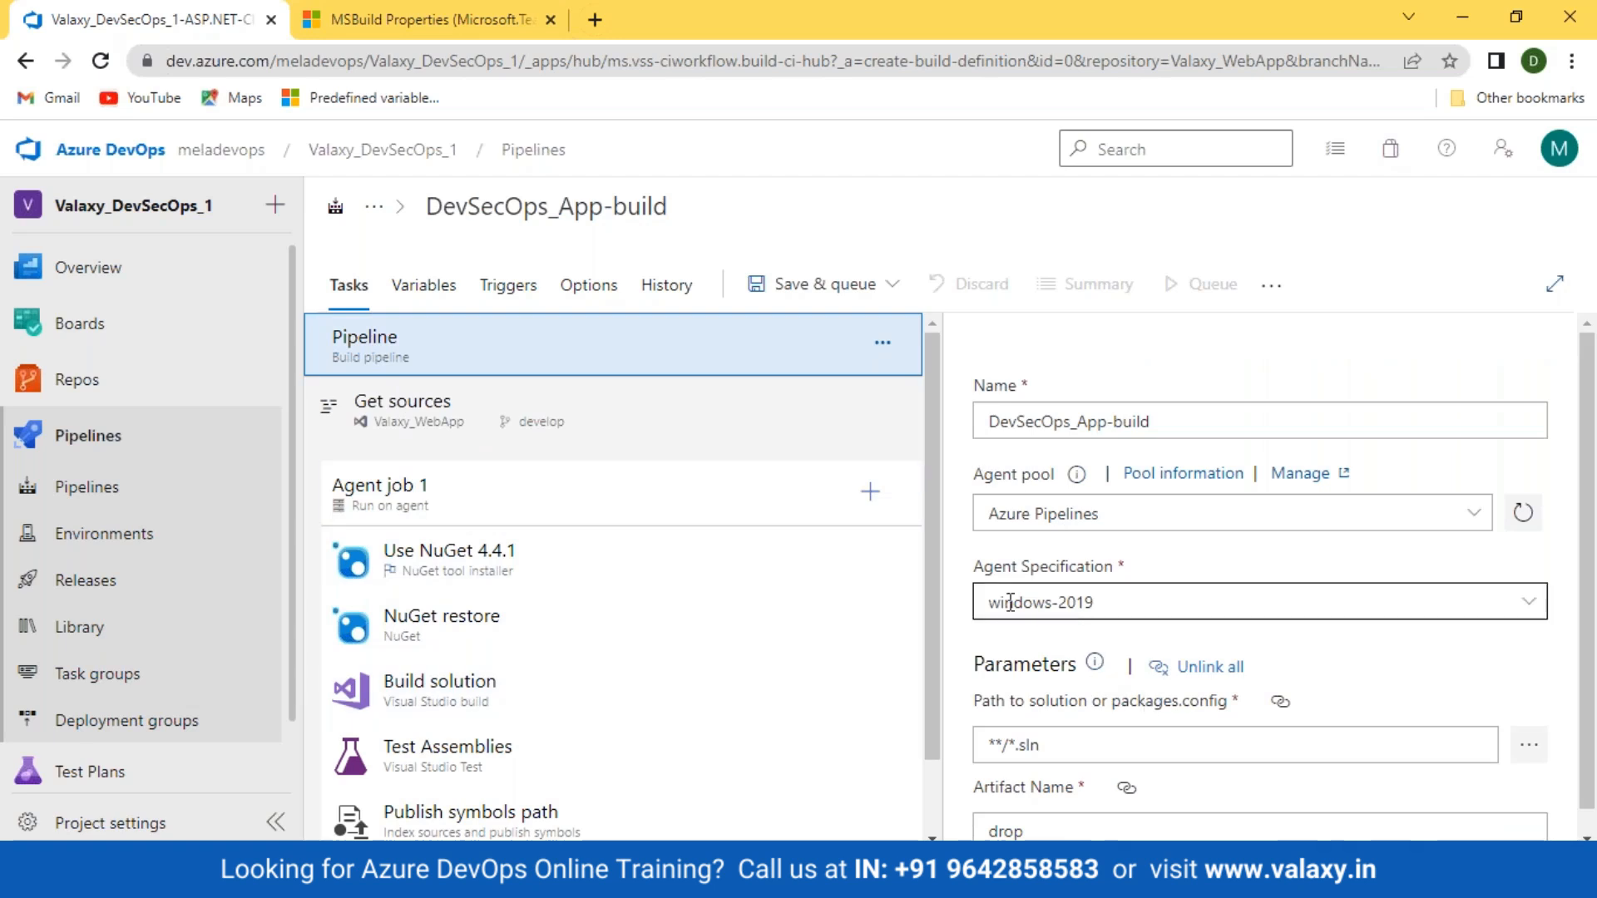
Review the Build solution task's MSBuild Arguments, Platform and Configuration fields, and revisit the Use NuGet 4.4.1 and NuGet restore tasks.
click(527, 691)
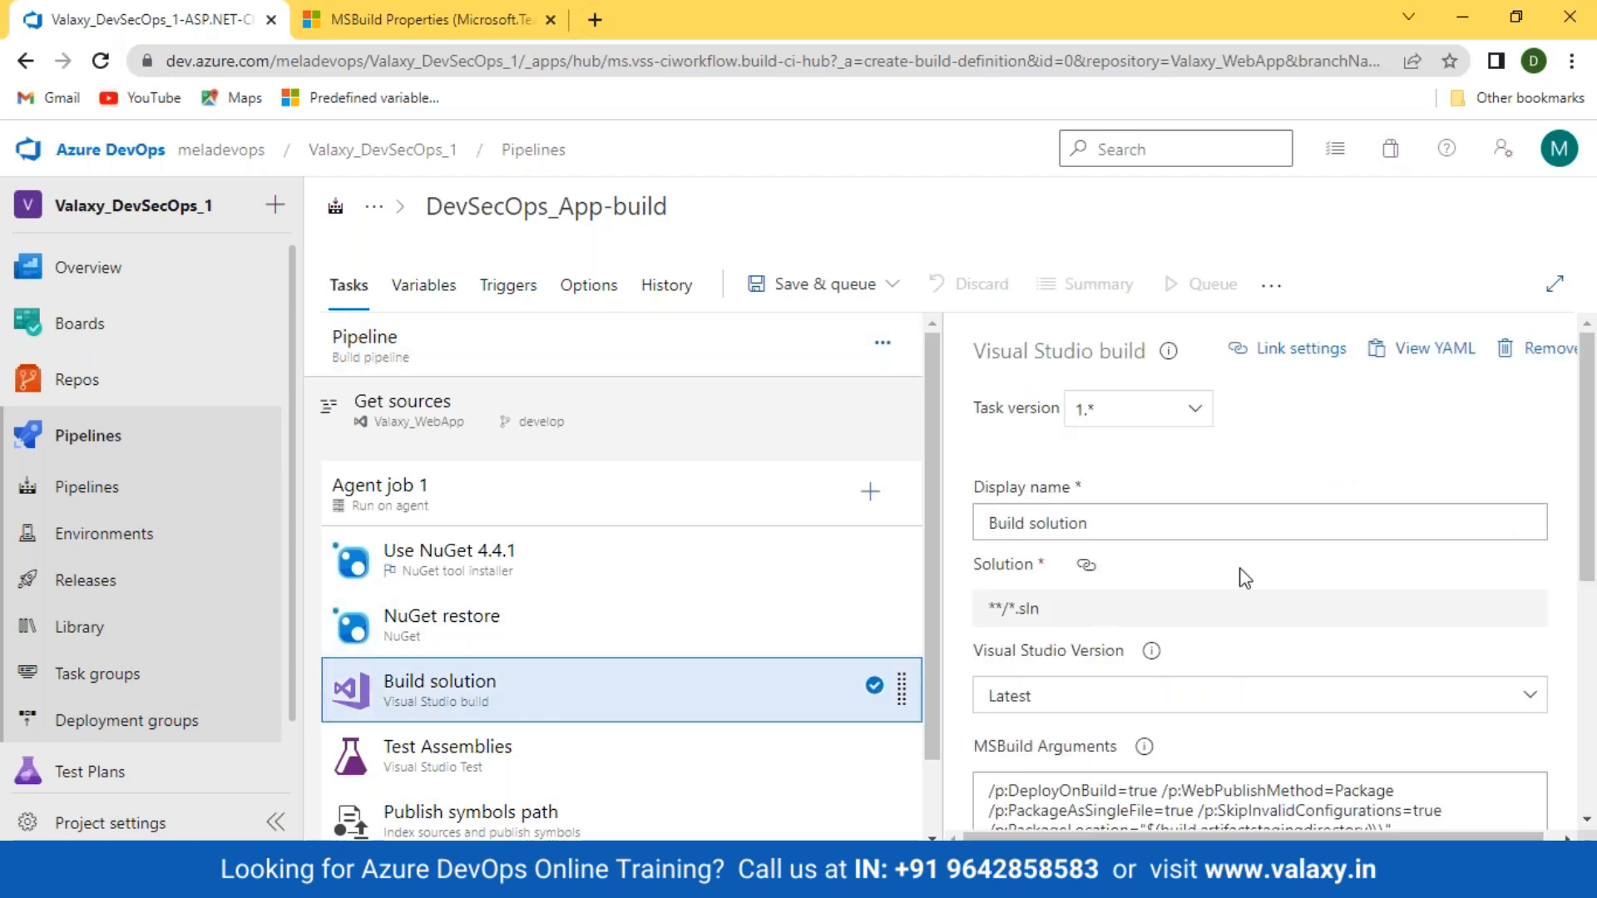
scroll(1245, 578, down, 4)
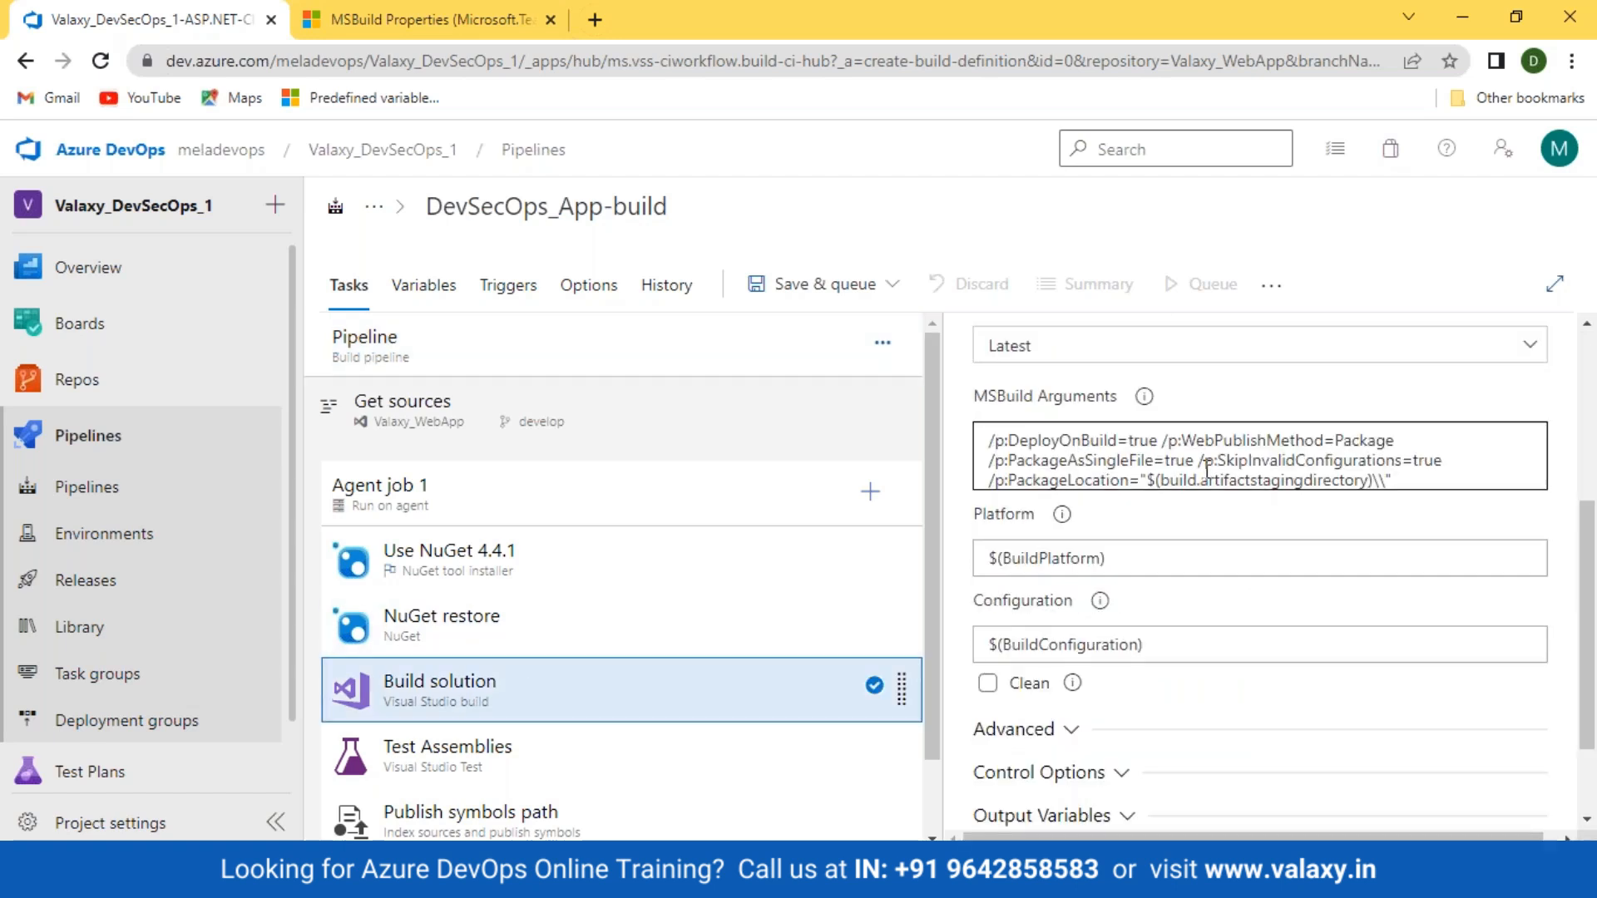
scroll(1207, 470, down, 2)
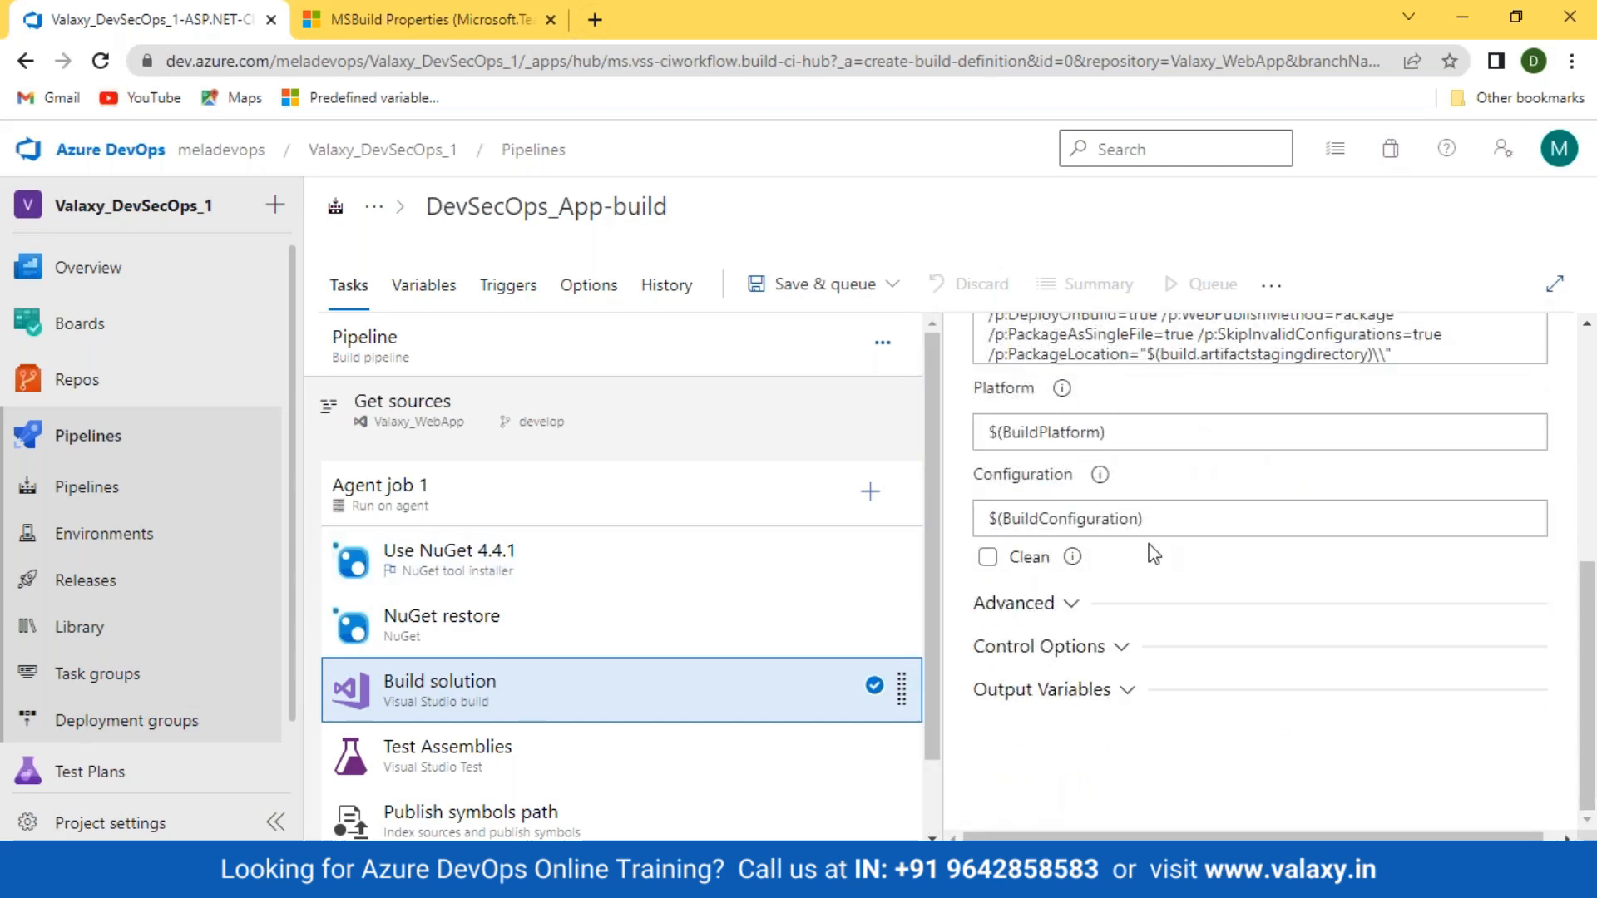
scroll(1154, 555, up, 5)
click(553, 552)
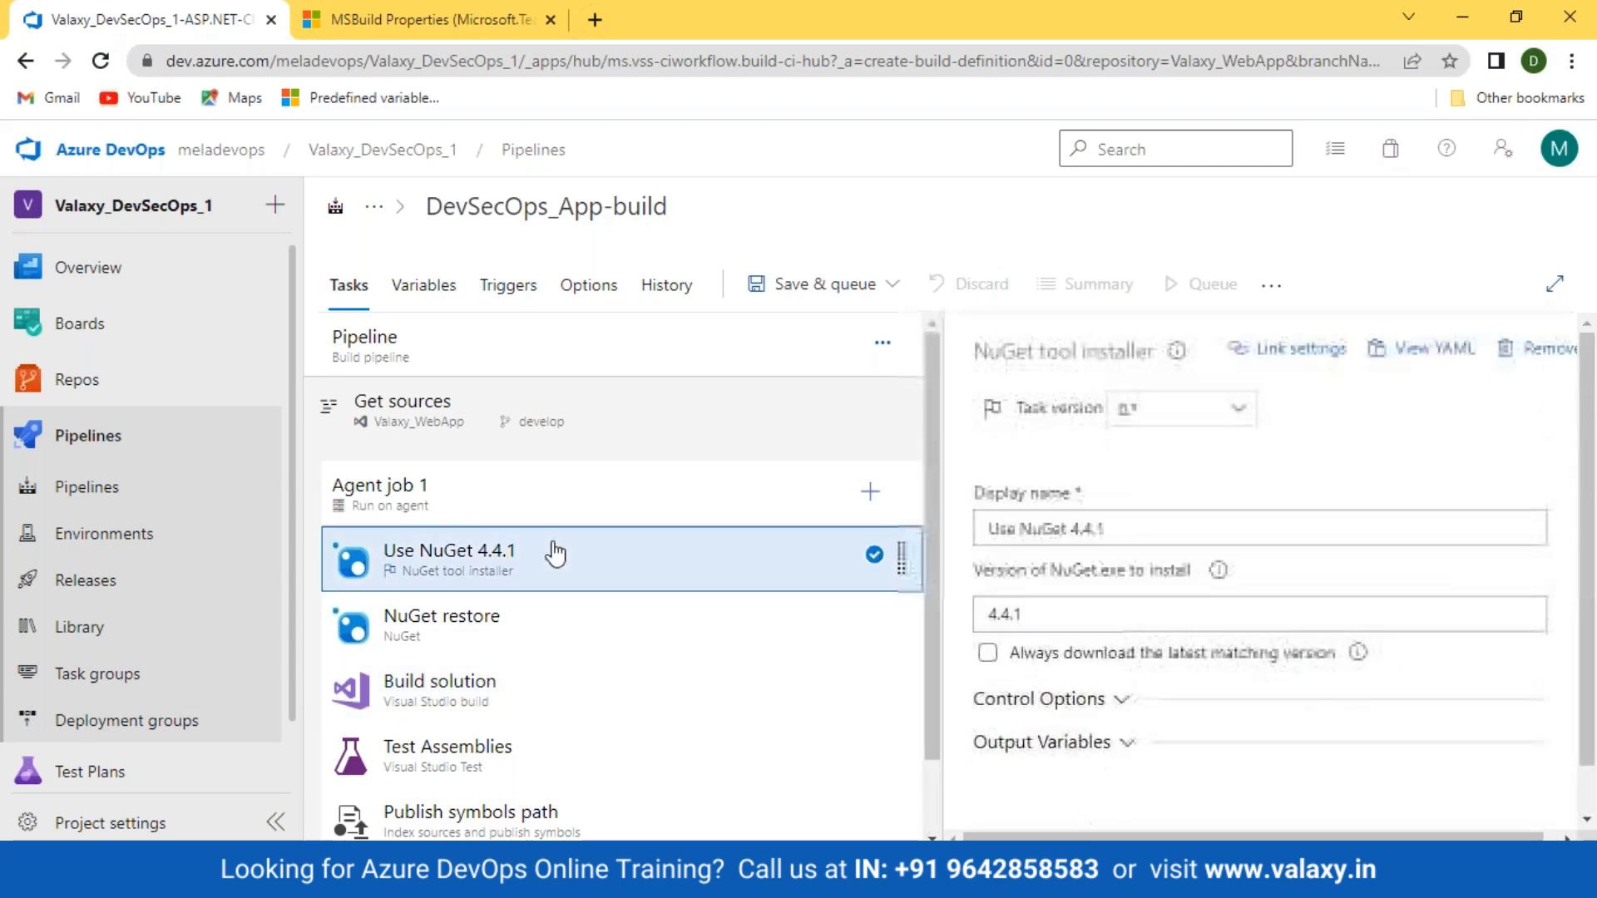
click(556, 634)
click(571, 702)
scroll(1299, 672, down, 4)
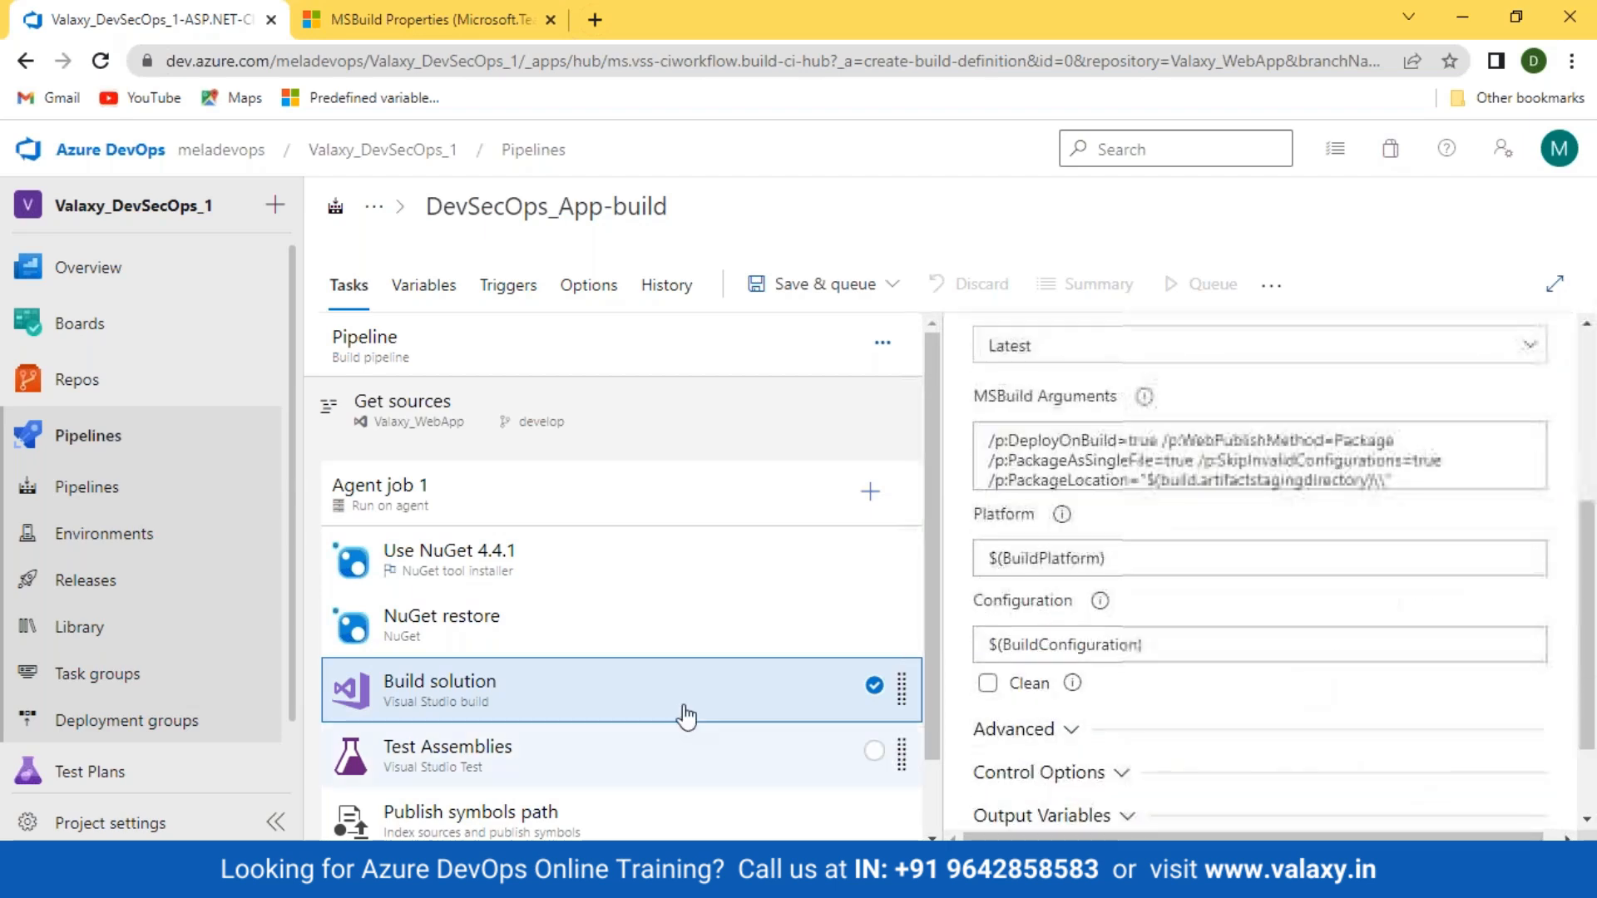
Remove the Test Assemblies task from Agent job 1.
scroll(657, 666, down, 1)
click(457, 679)
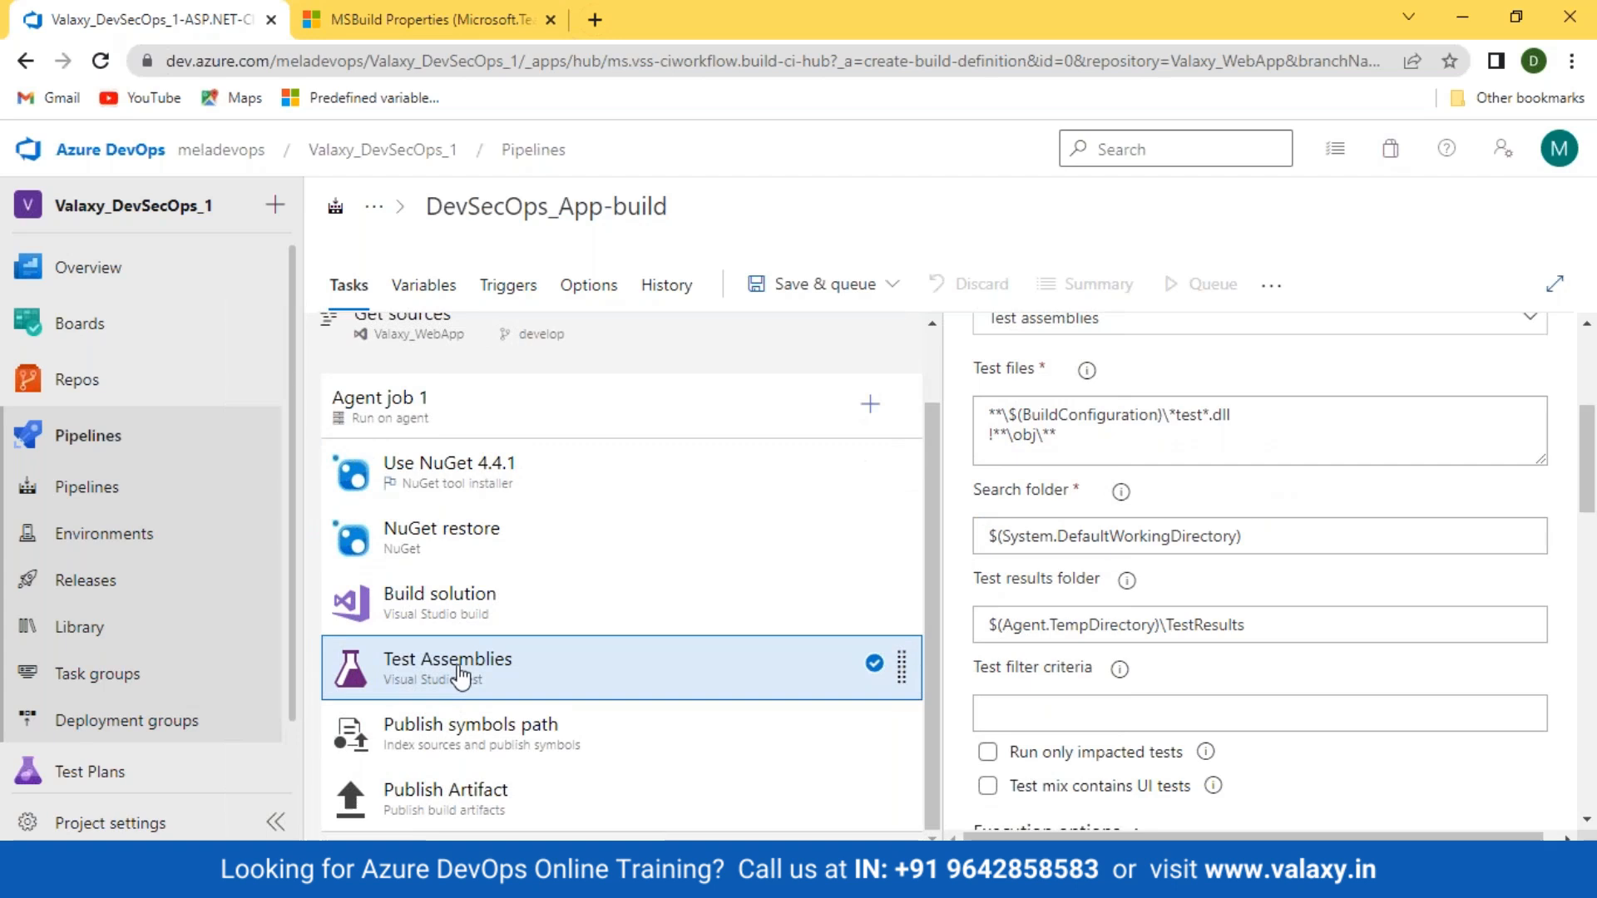
right_click(456, 671)
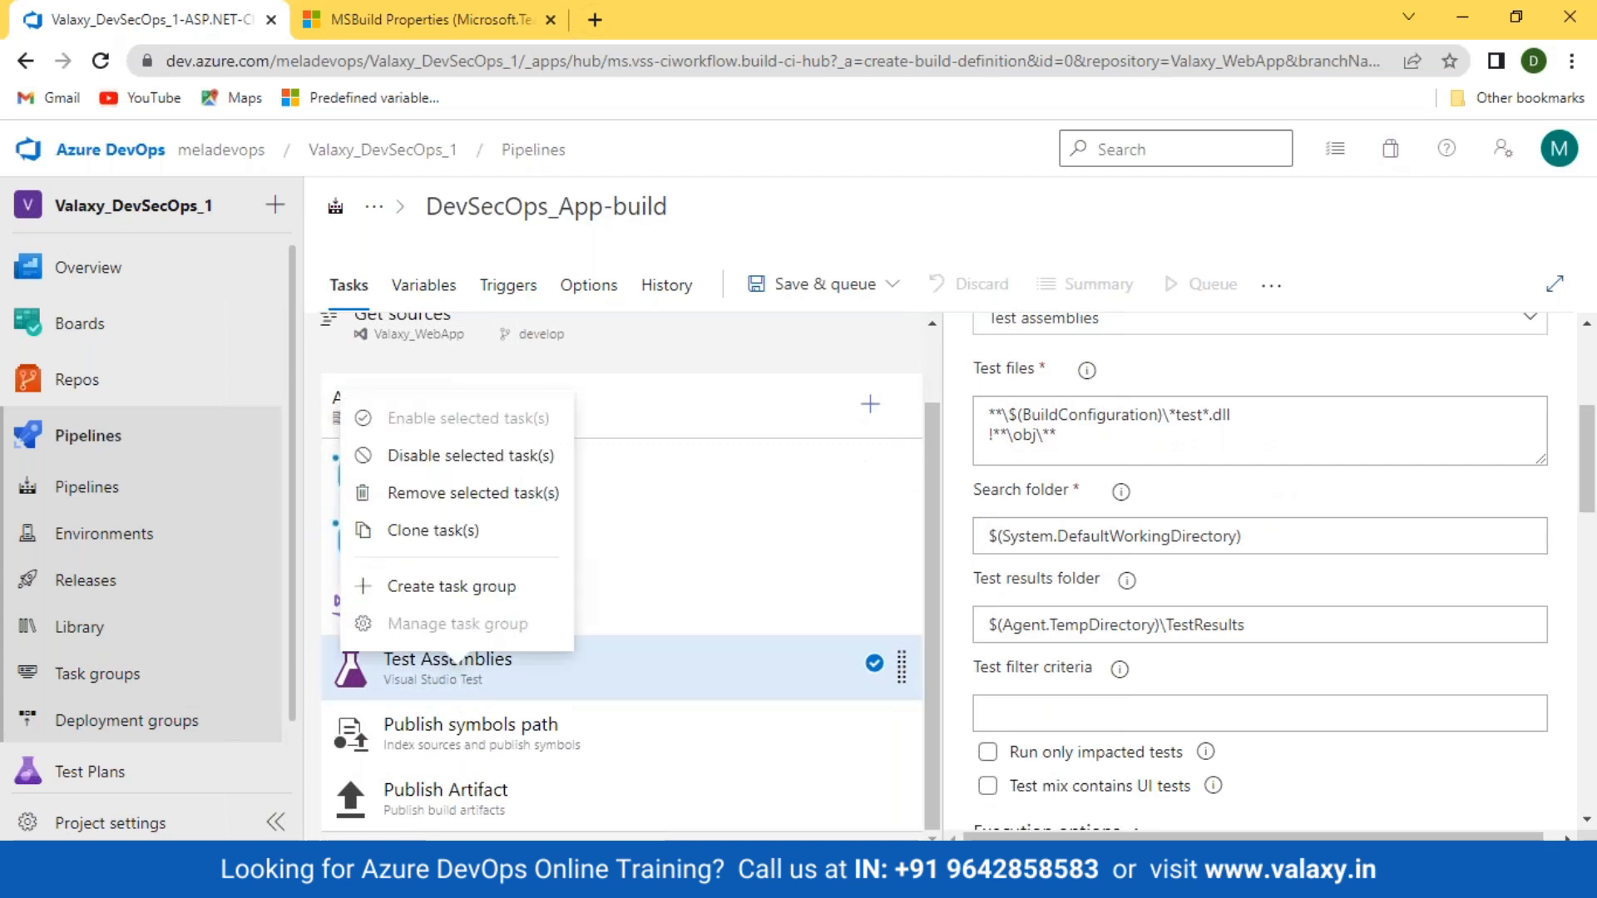
click(433, 494)
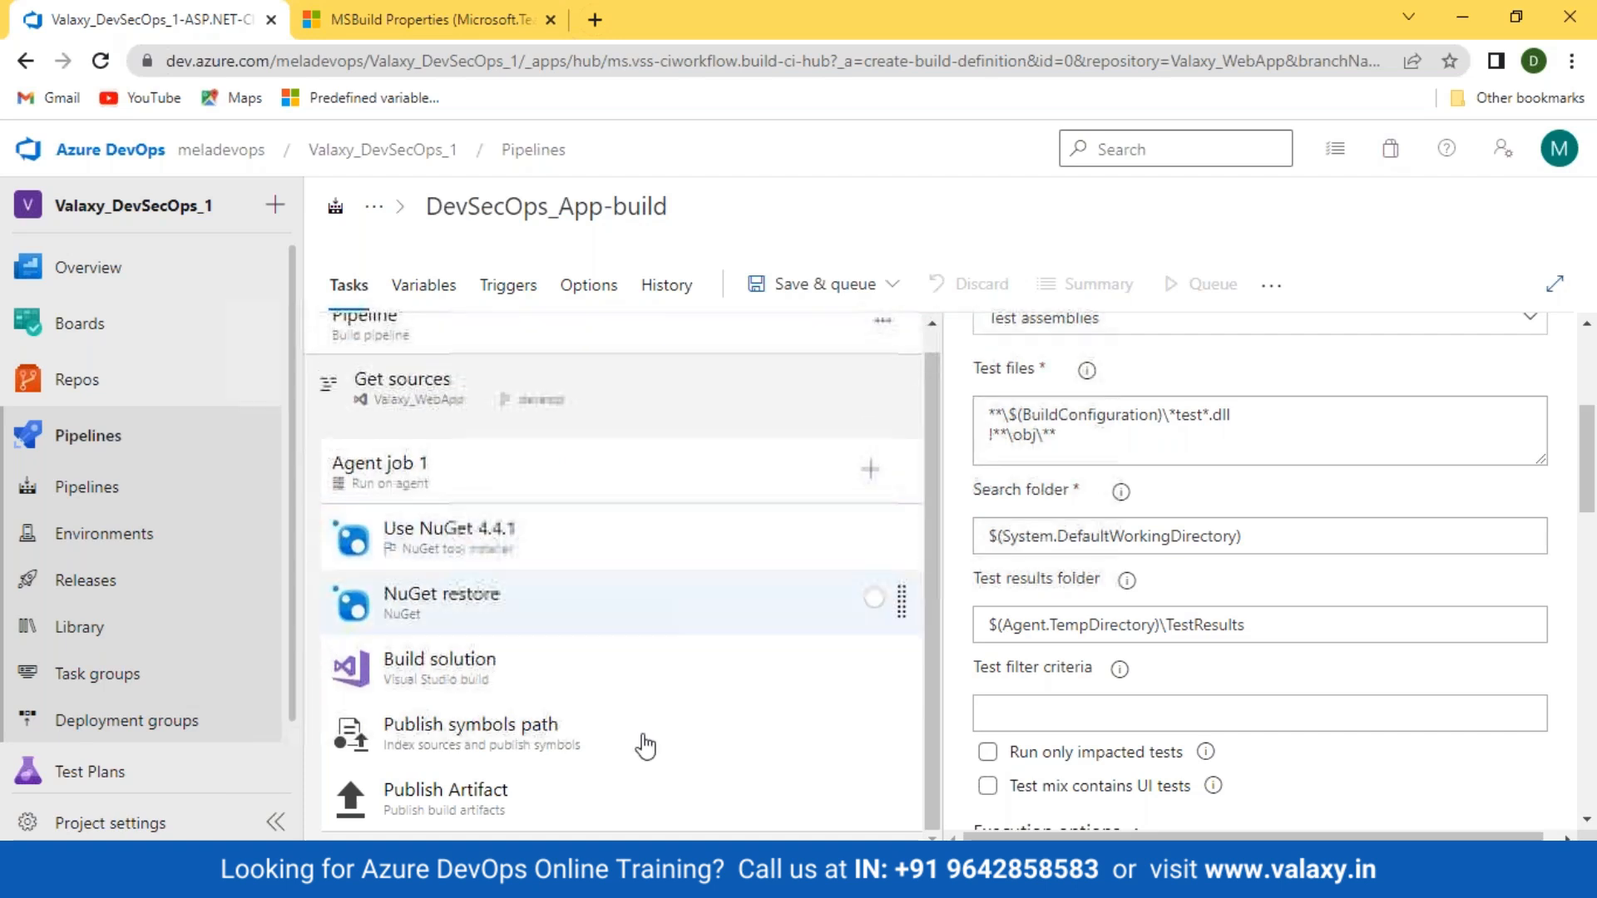
Remove the Publish symbols path task from Agent job 1.
click(509, 736)
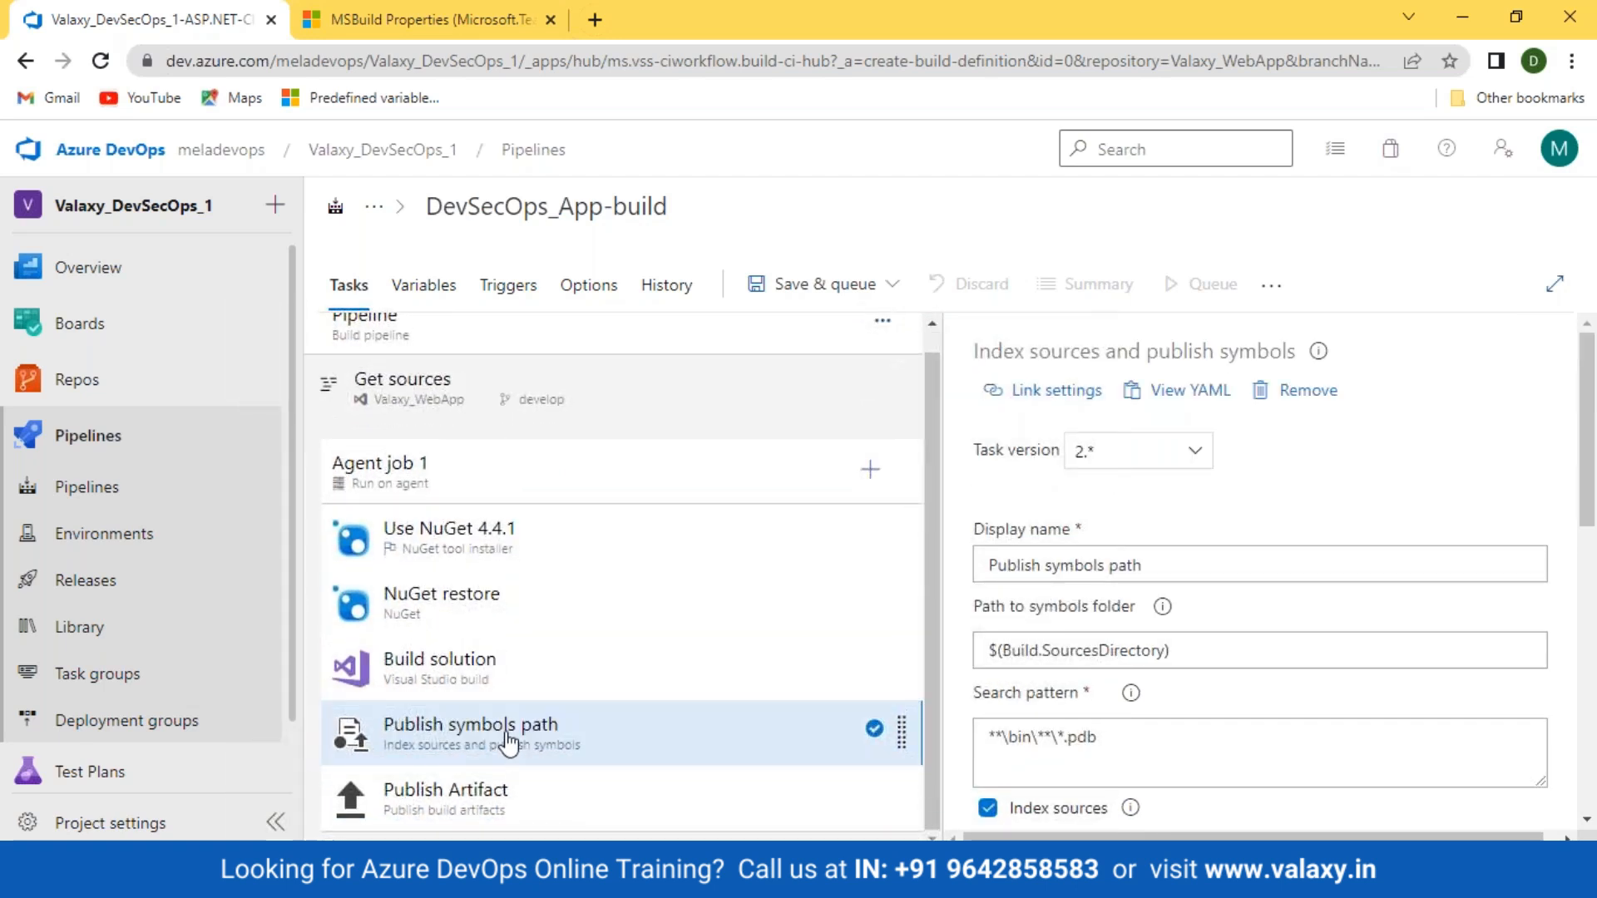
right_click(509, 735)
click(509, 559)
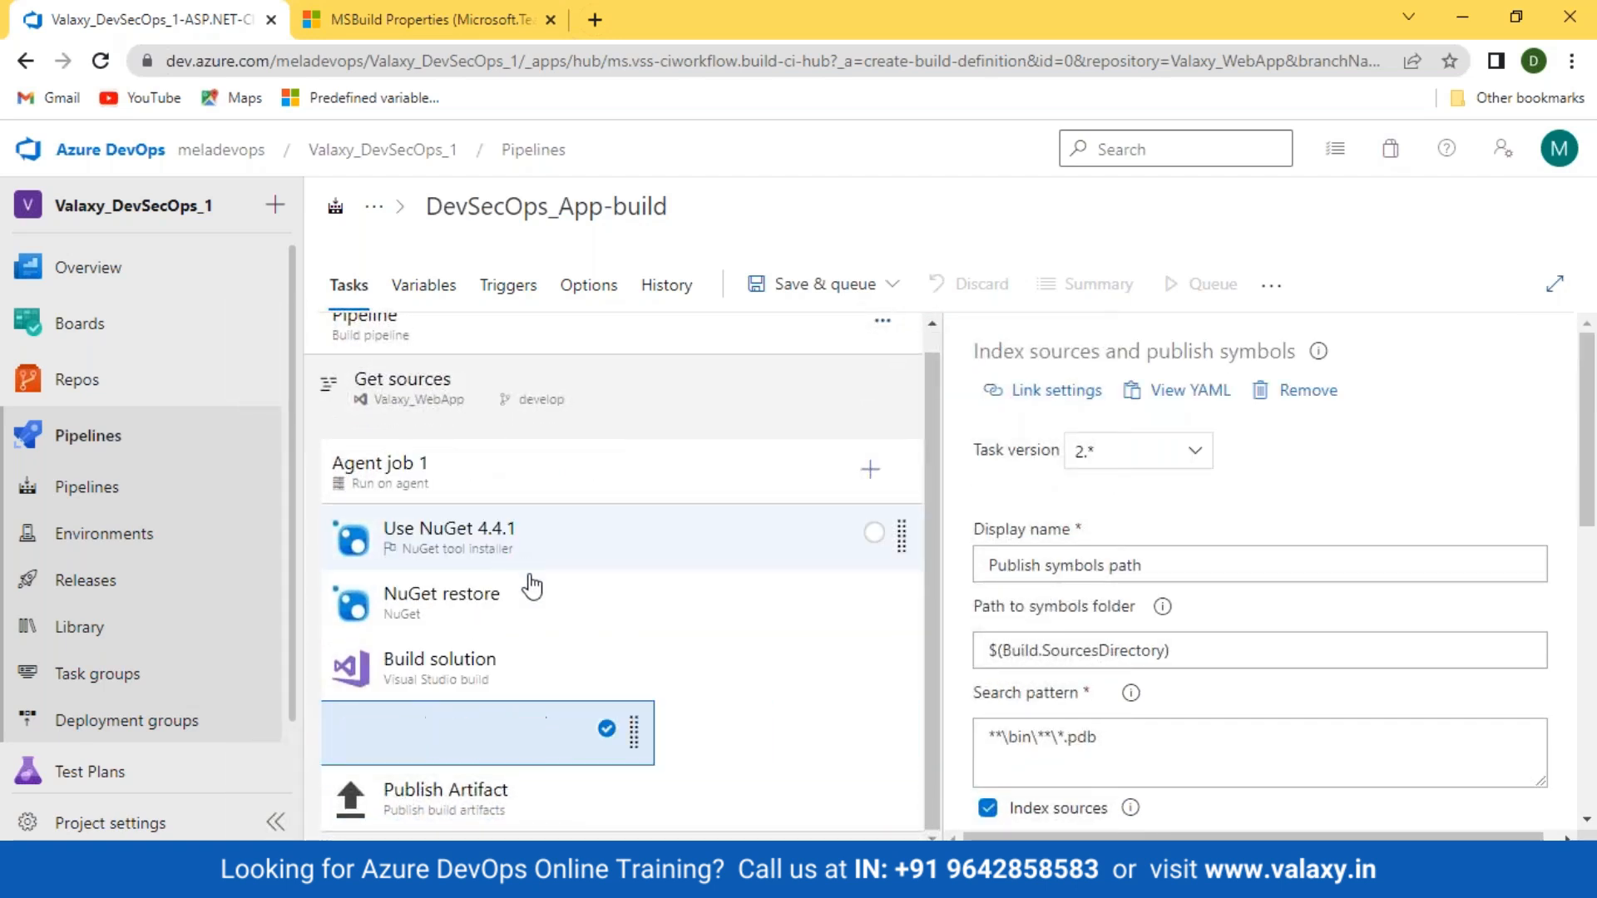
Open the Publish Artifact task and highlight its Path to publish variable and its Artifact name.
click(608, 775)
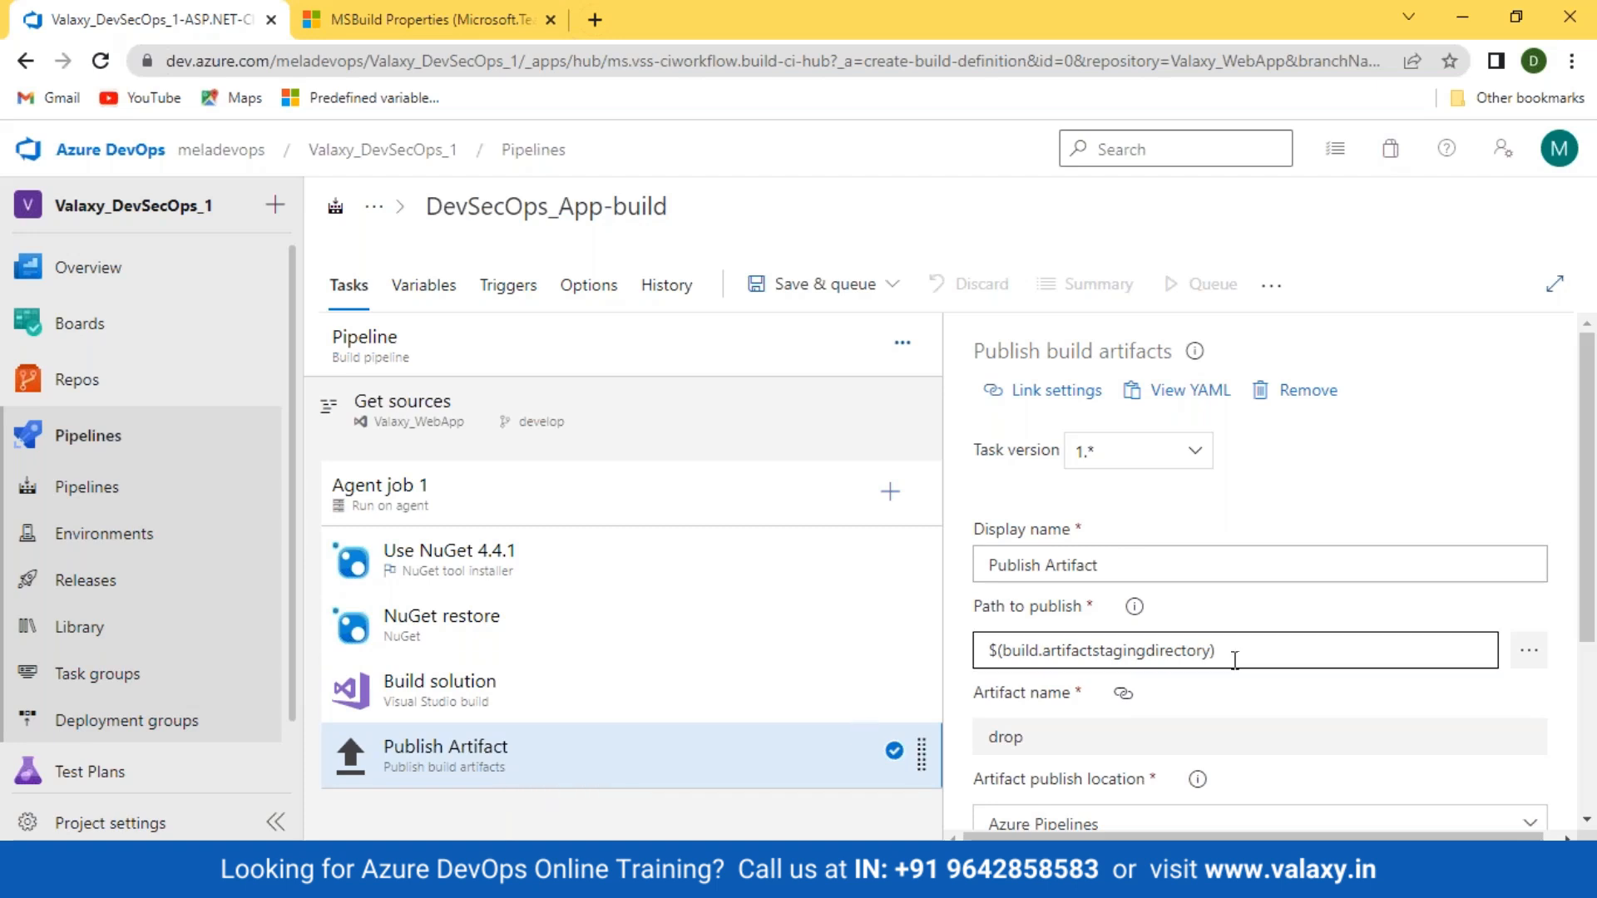
scroll(1234, 661, down, 3)
click(987, 415)
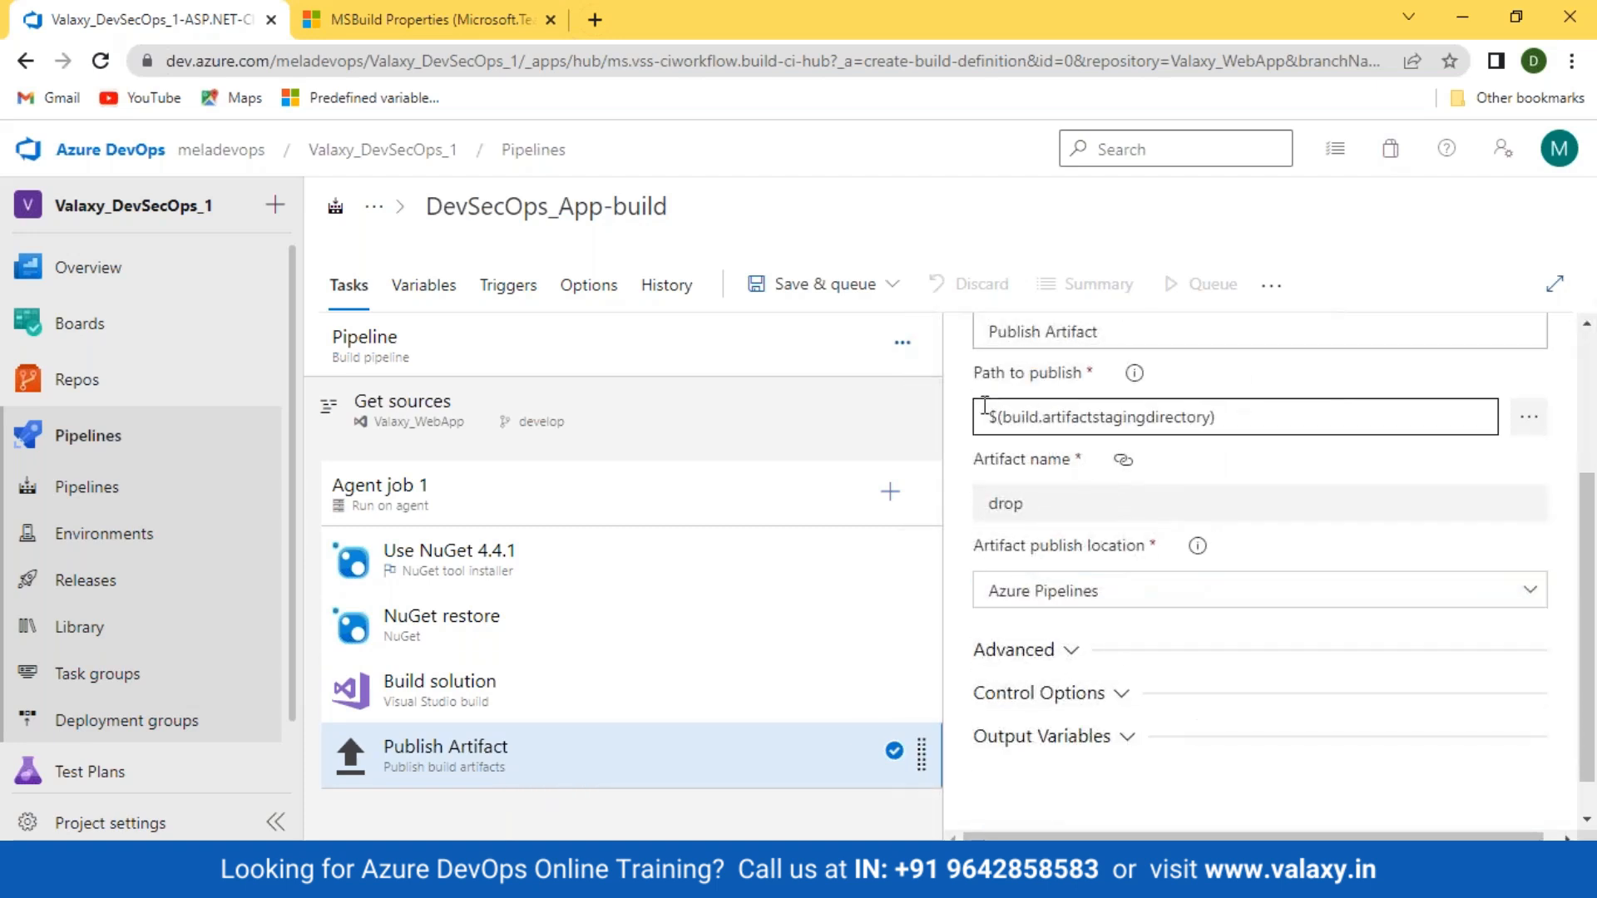
drag(987, 416, 1214, 428)
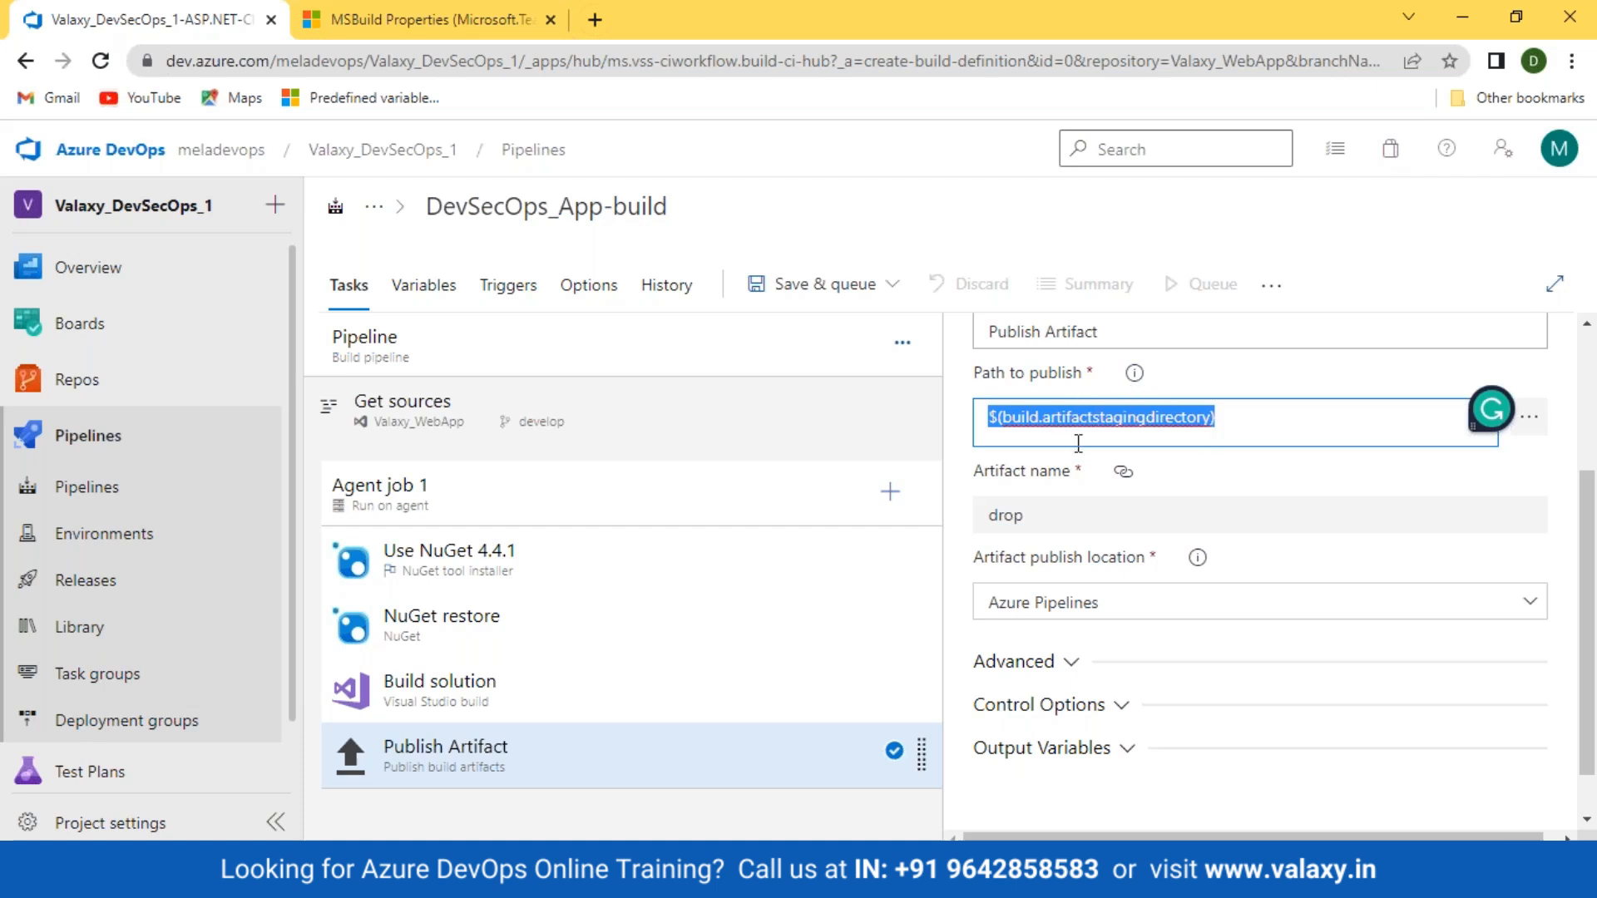
click(985, 519)
drag(984, 519, 1029, 520)
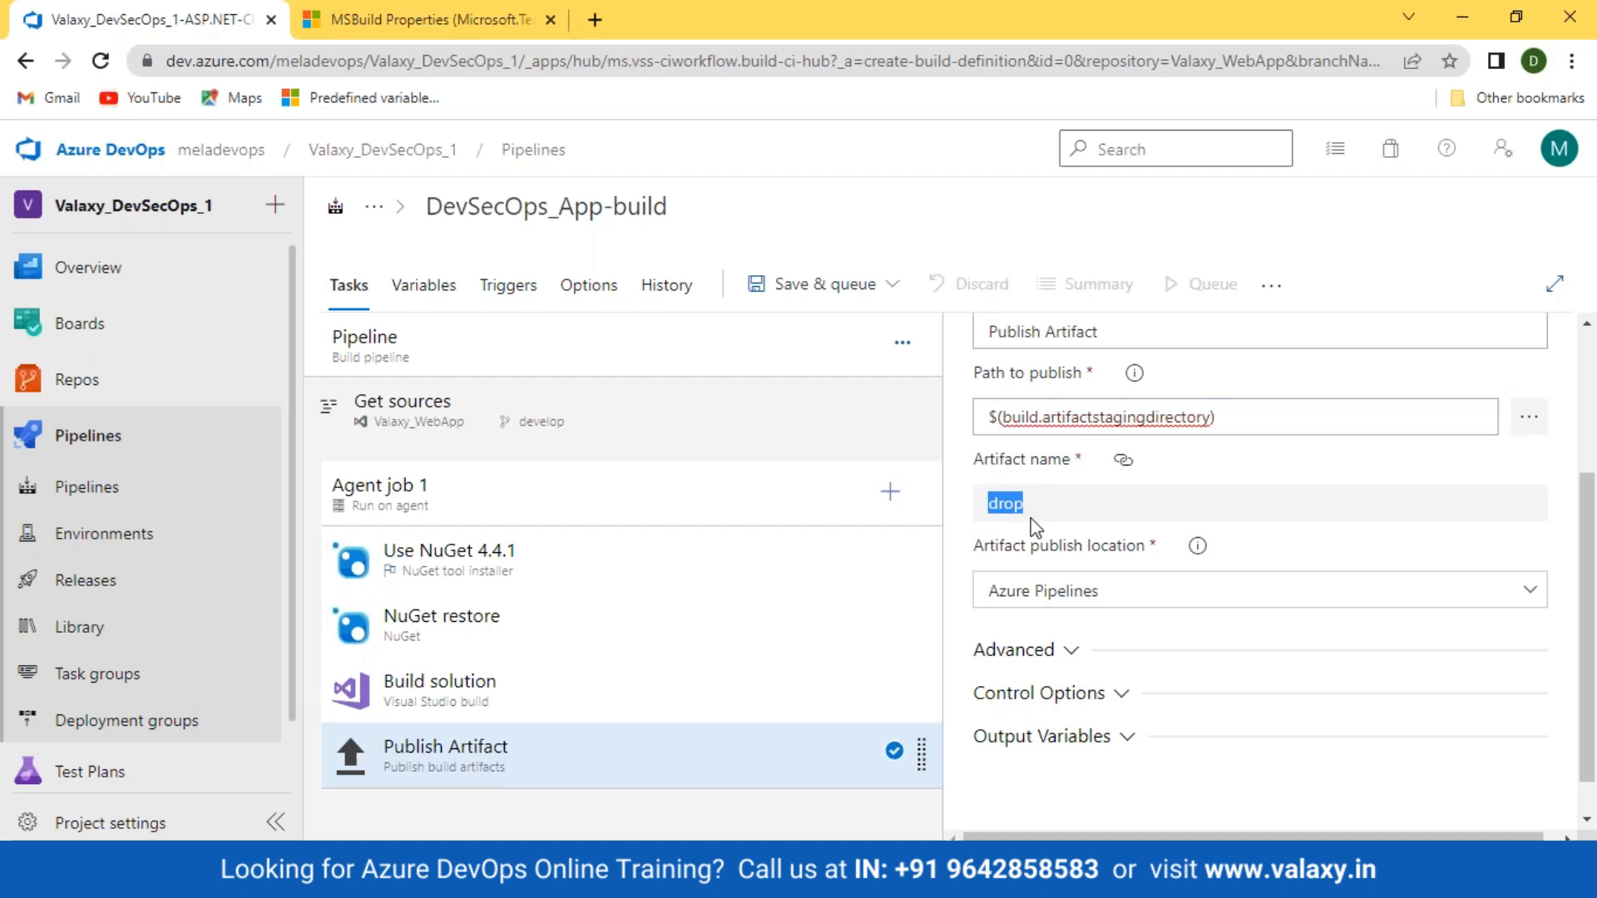
Open the pipeline-level settings and check which task the Artifact Name parameter is linked to.
click(474, 356)
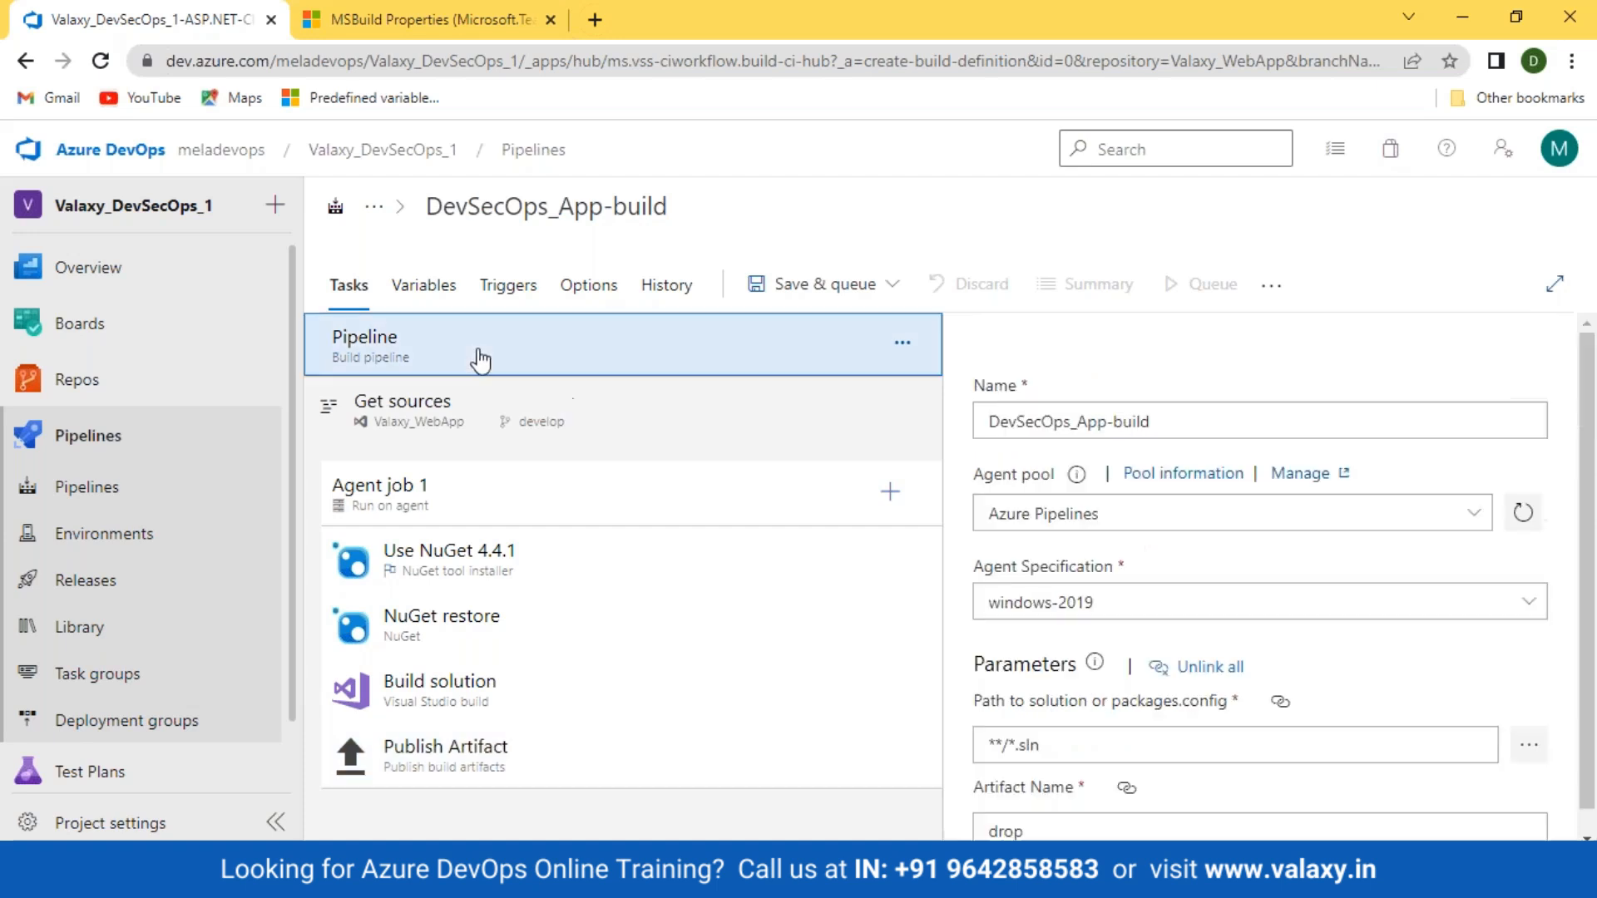
scroll(1353, 582, down, 1)
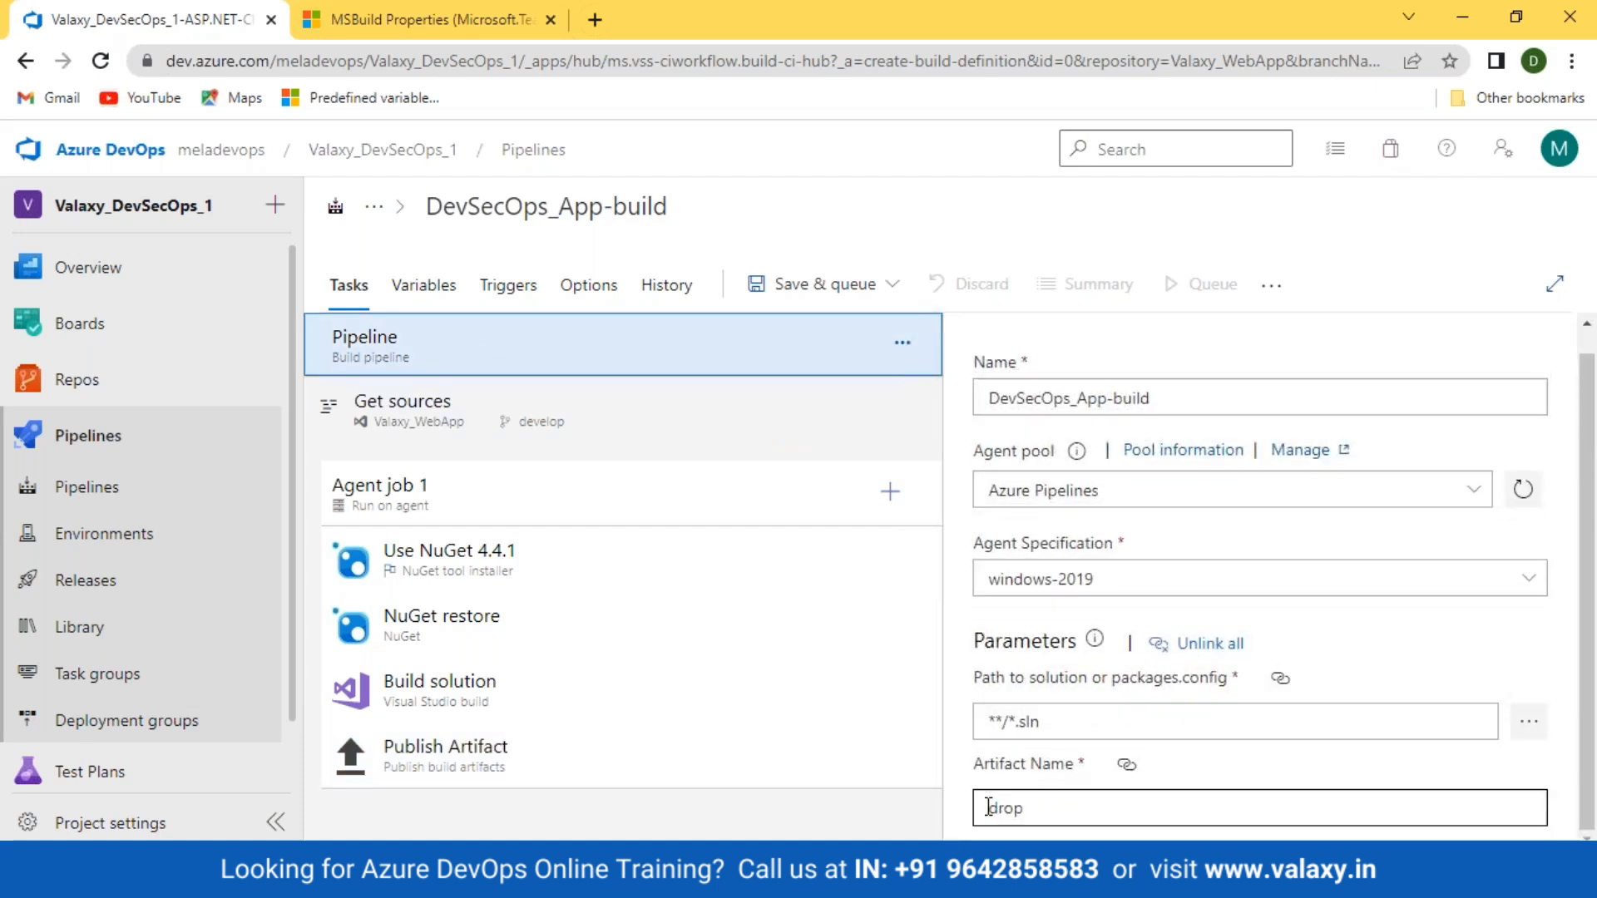
double_click(1069, 804)
scroll(1076, 802, down, 1)
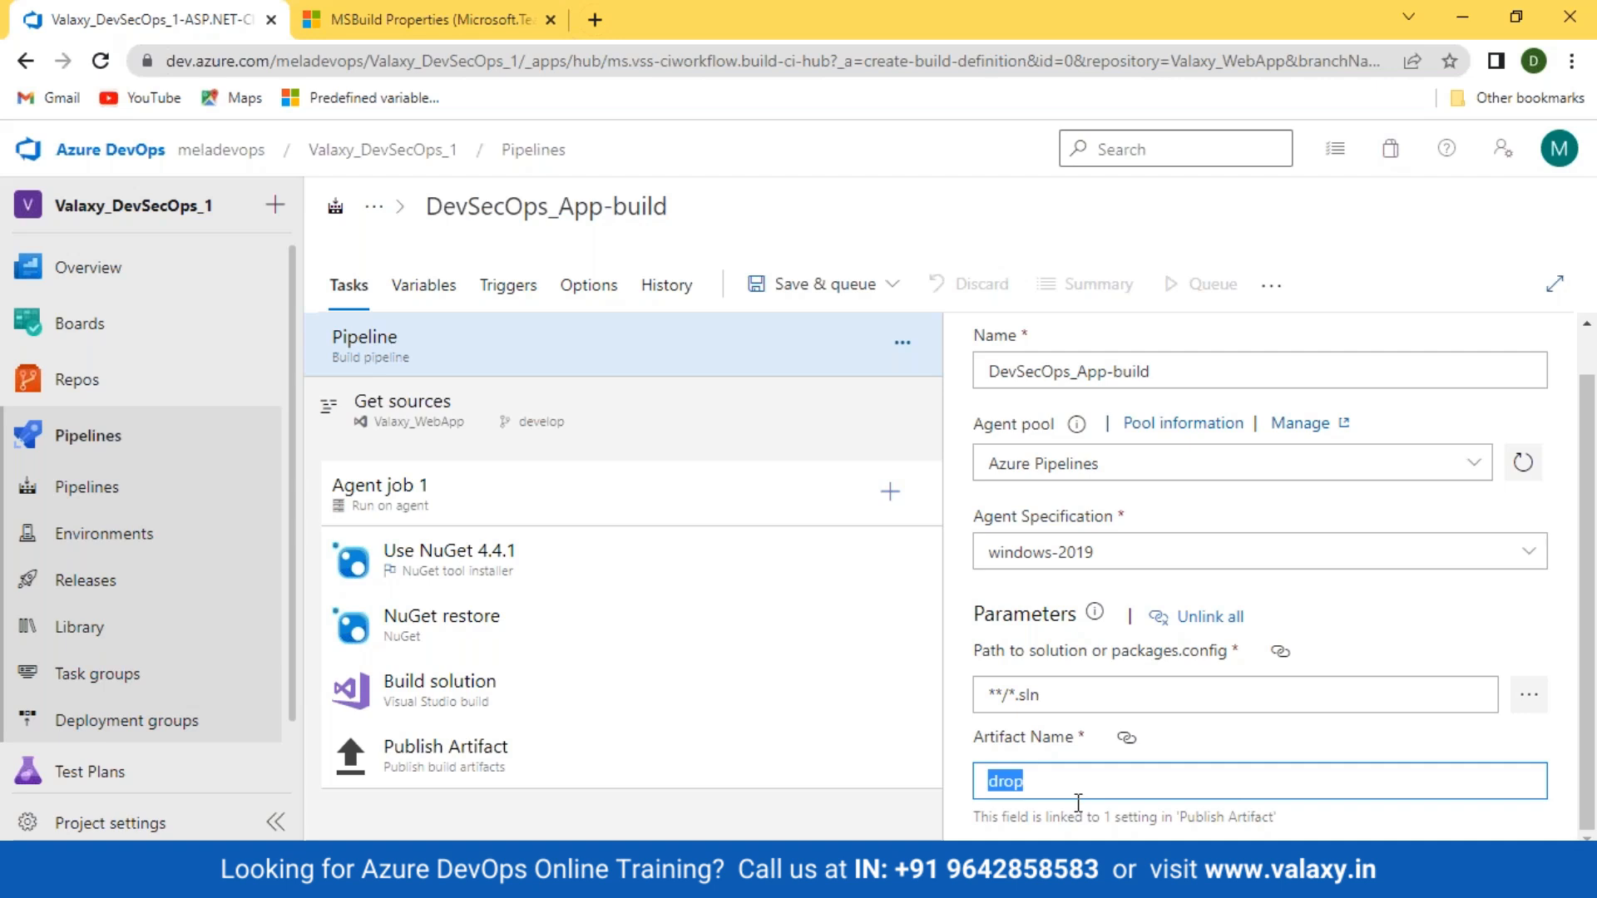
Set the Publish Artifact task's artifact publish location to "A file share".
click(549, 767)
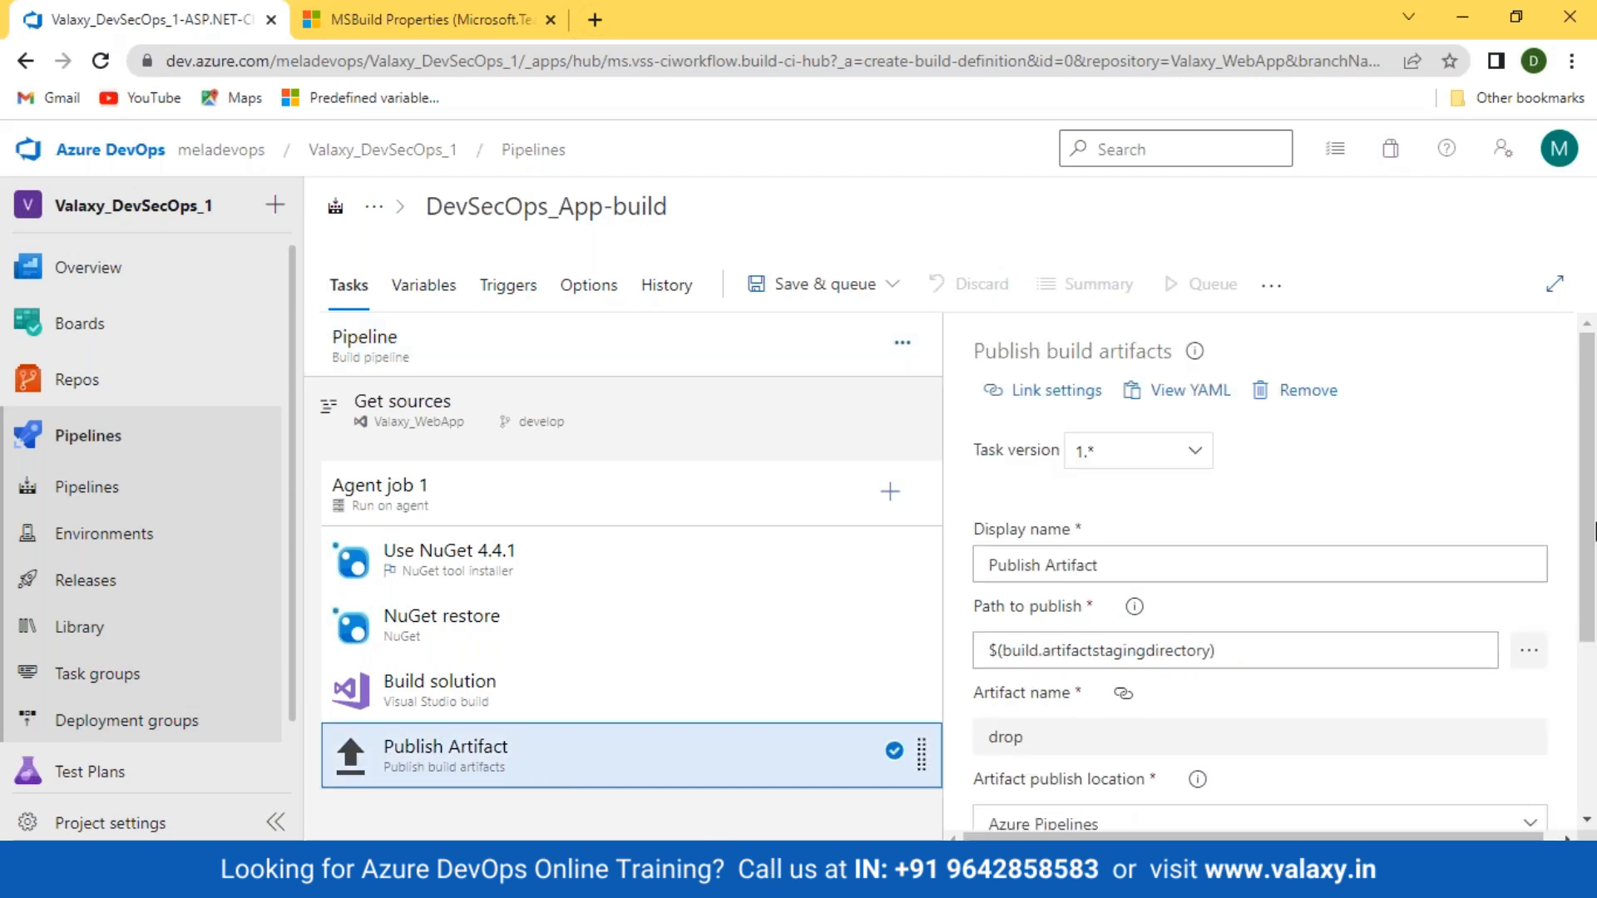
scroll(1426, 565, down, 3)
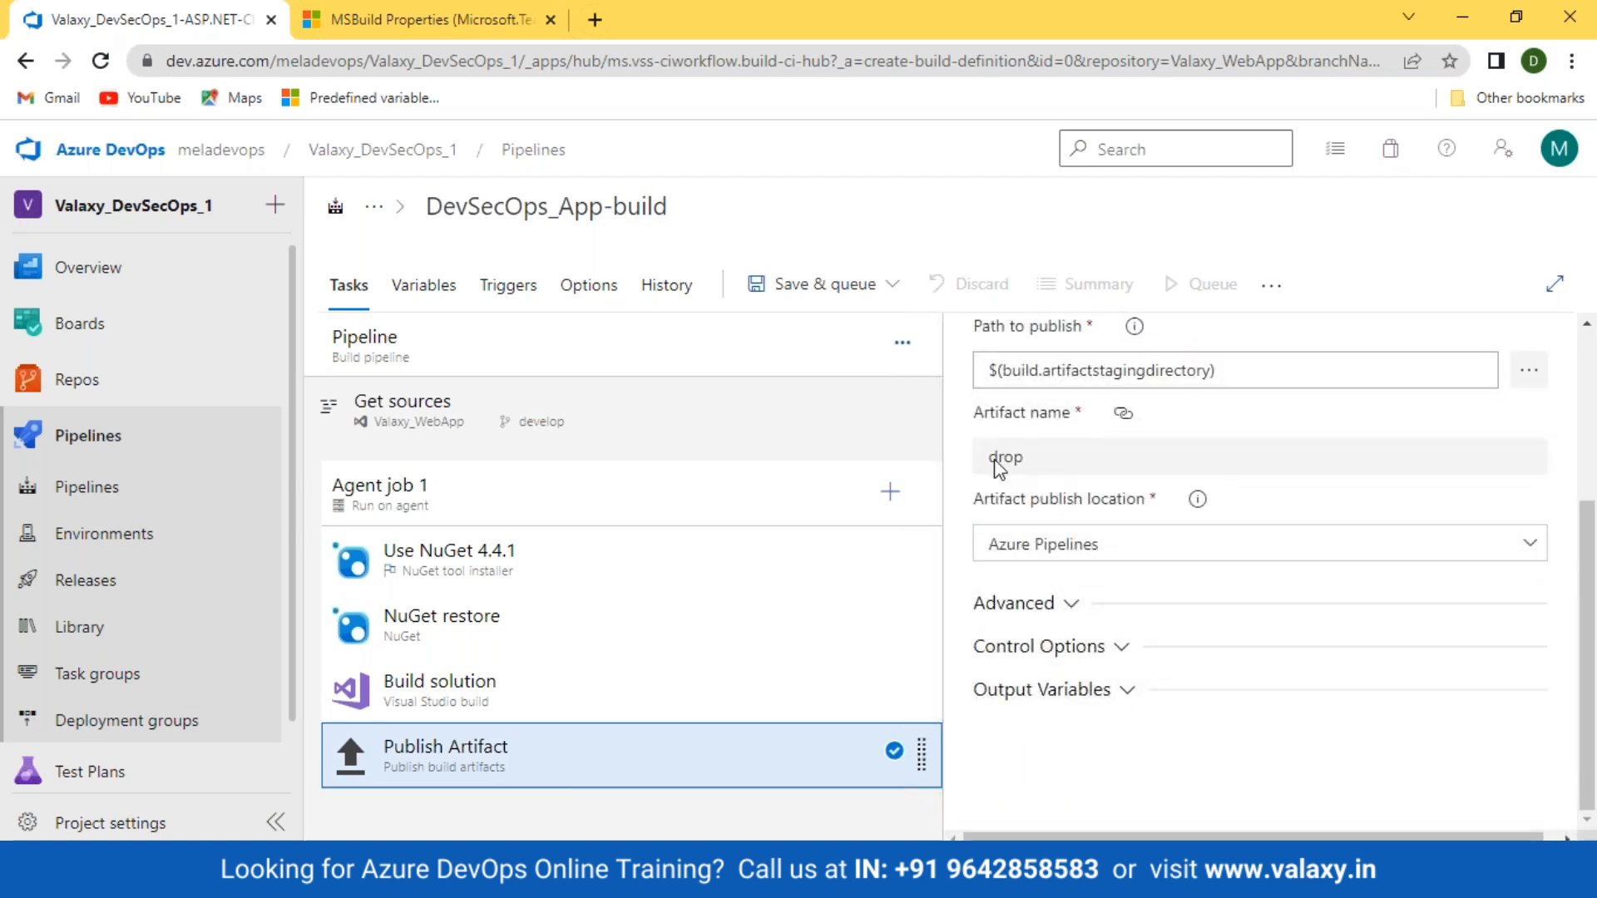
drag(985, 457, 1086, 464)
click(1109, 555)
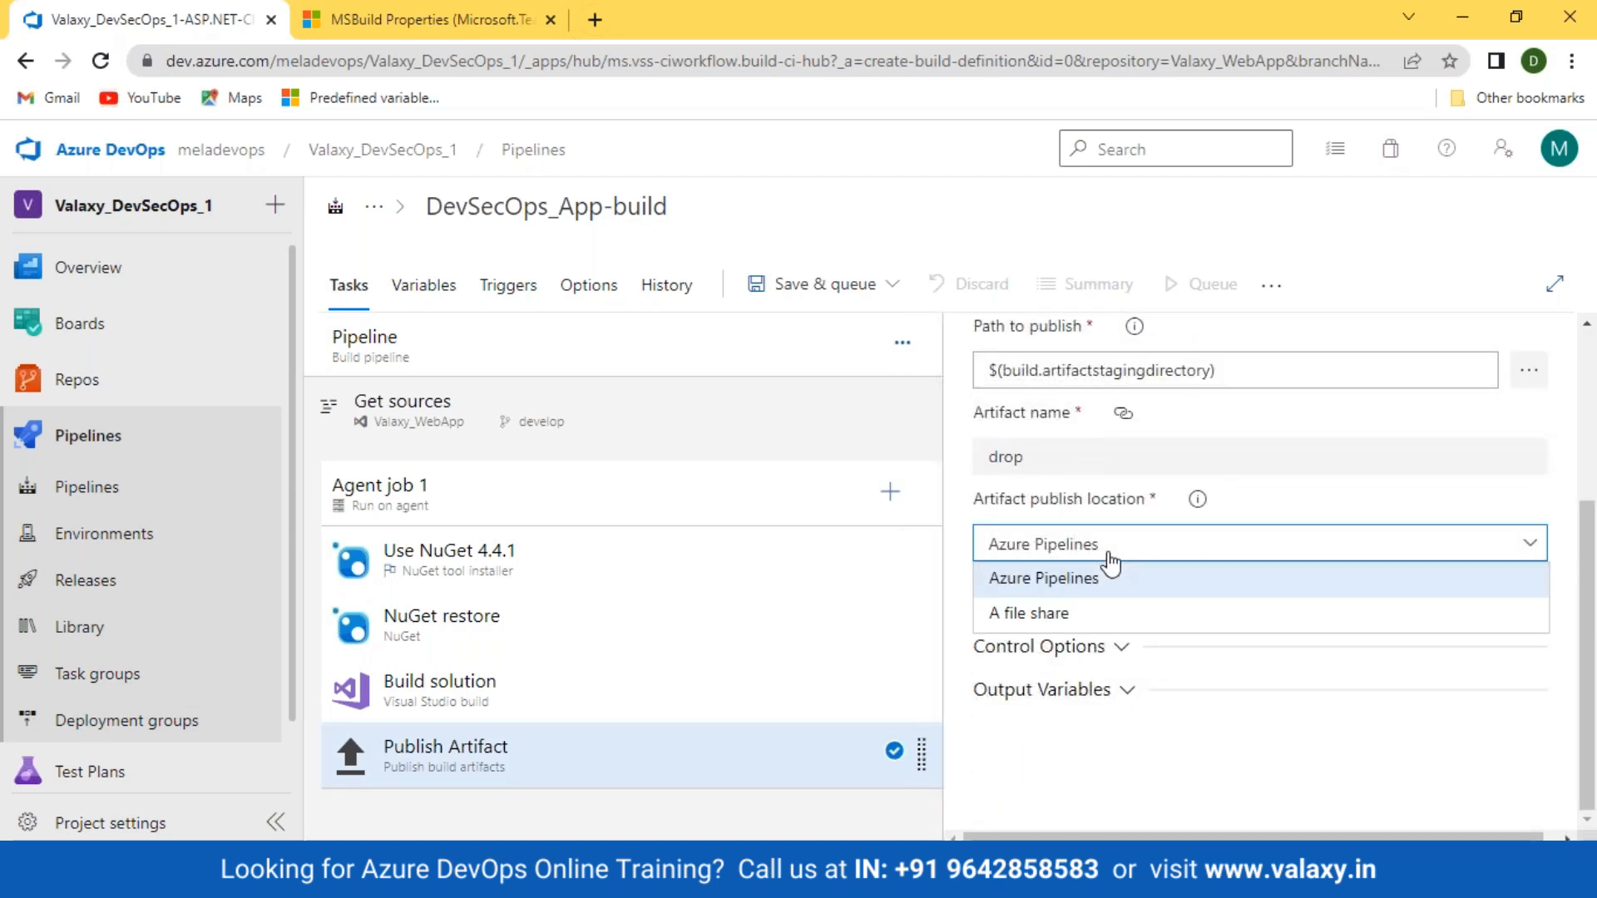
click(1030, 614)
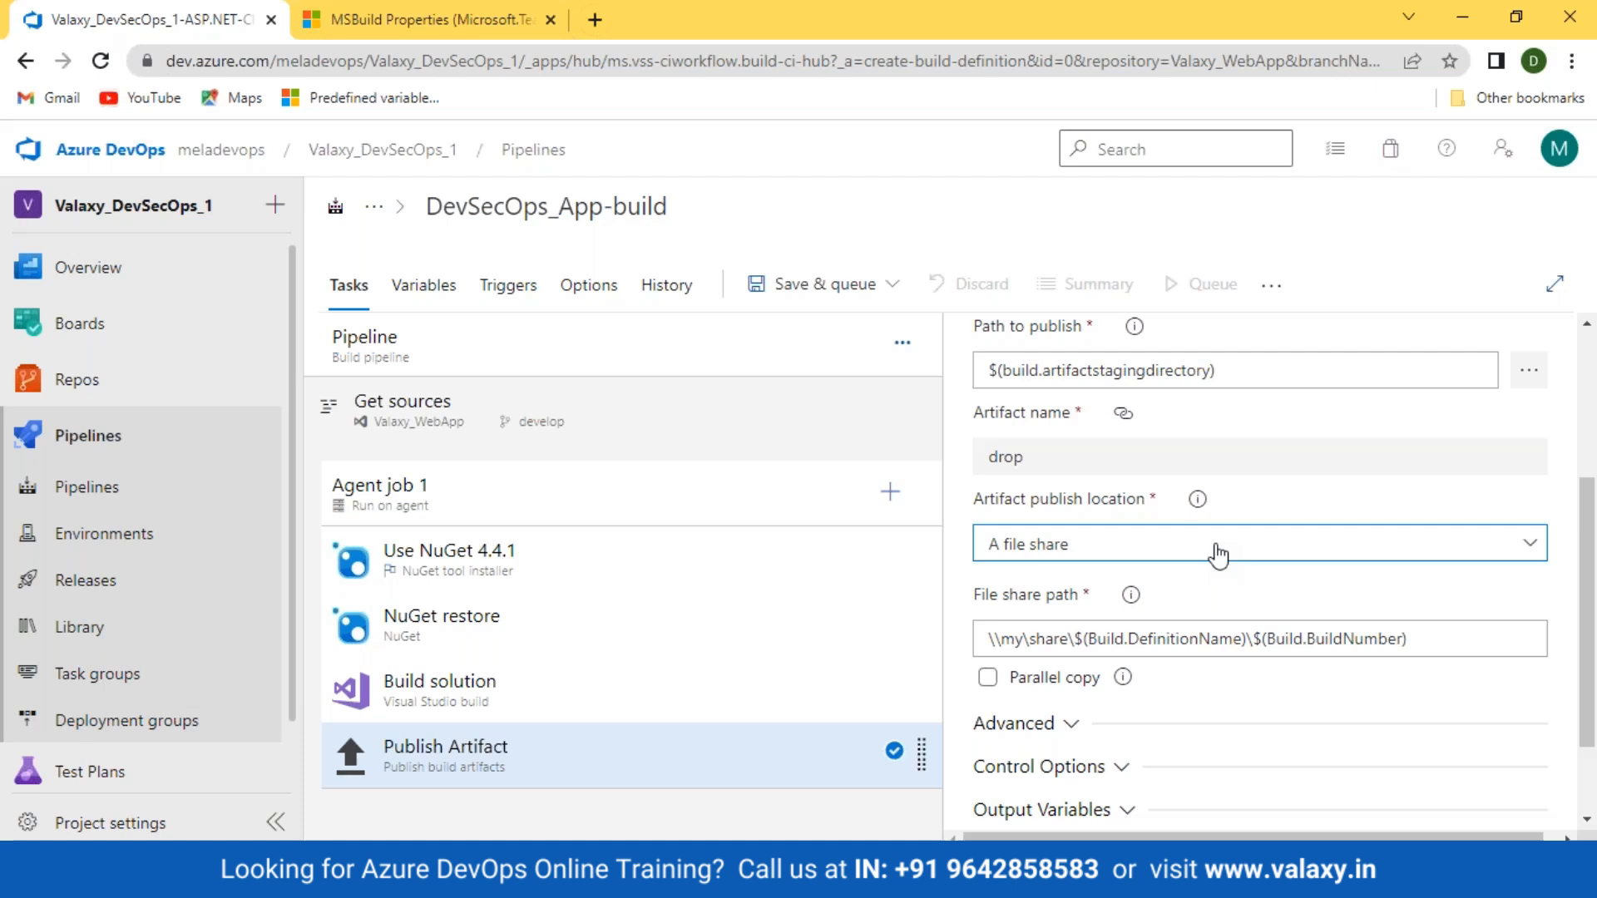
Highlight the file share path, set the artifact publish location back to Azure Pipelines, and highlight the artifact name.
drag(1409, 639, 862, 661)
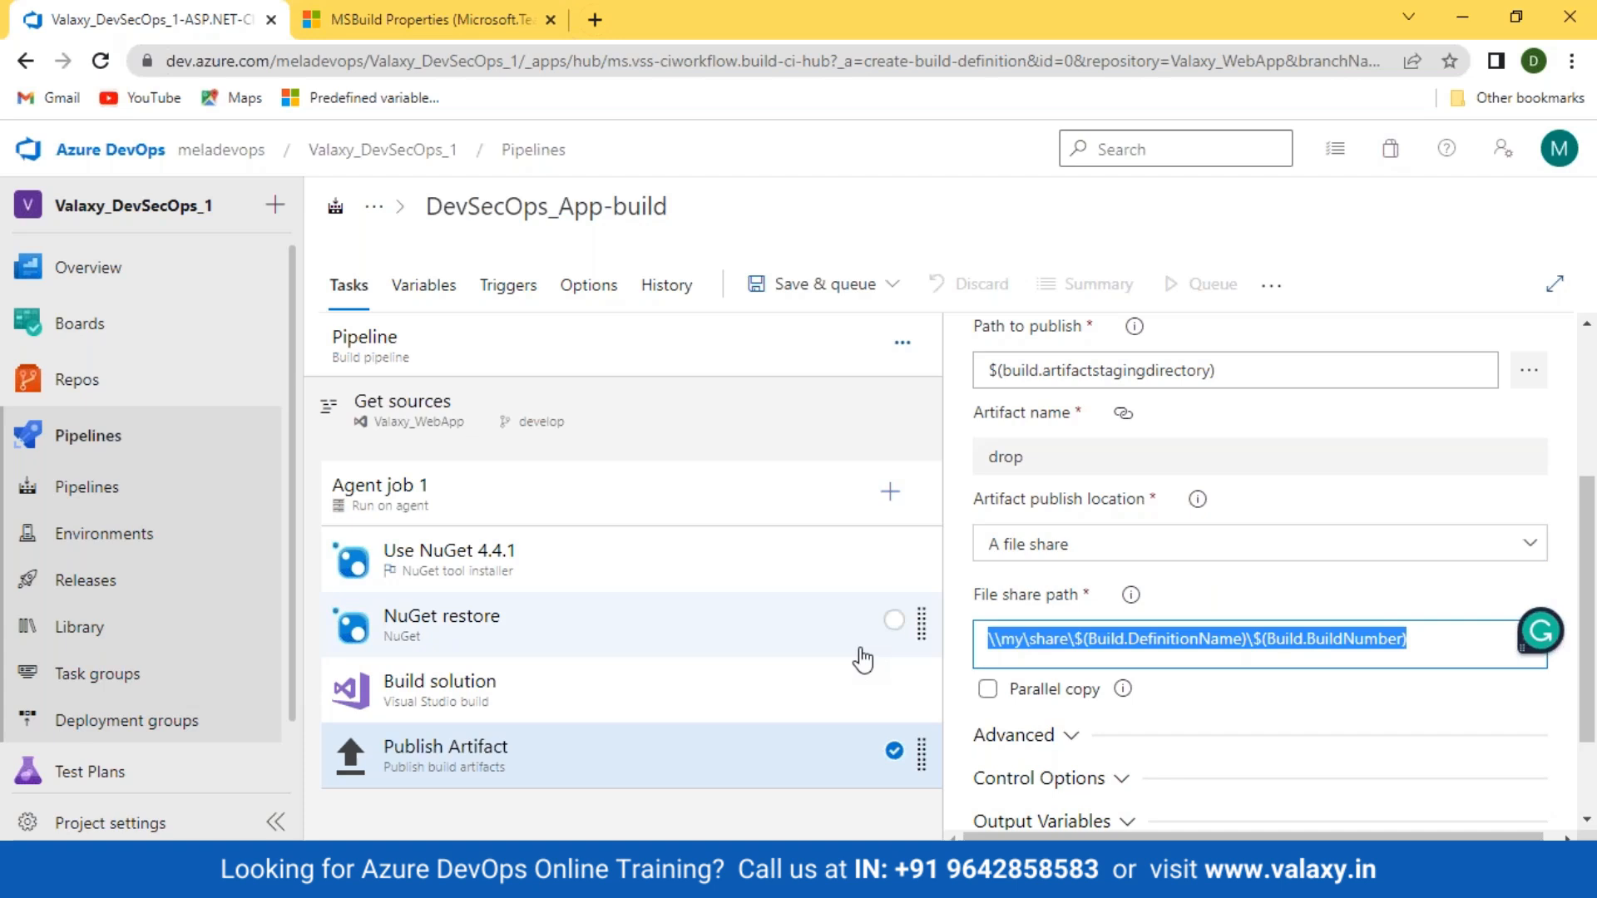
click(1133, 550)
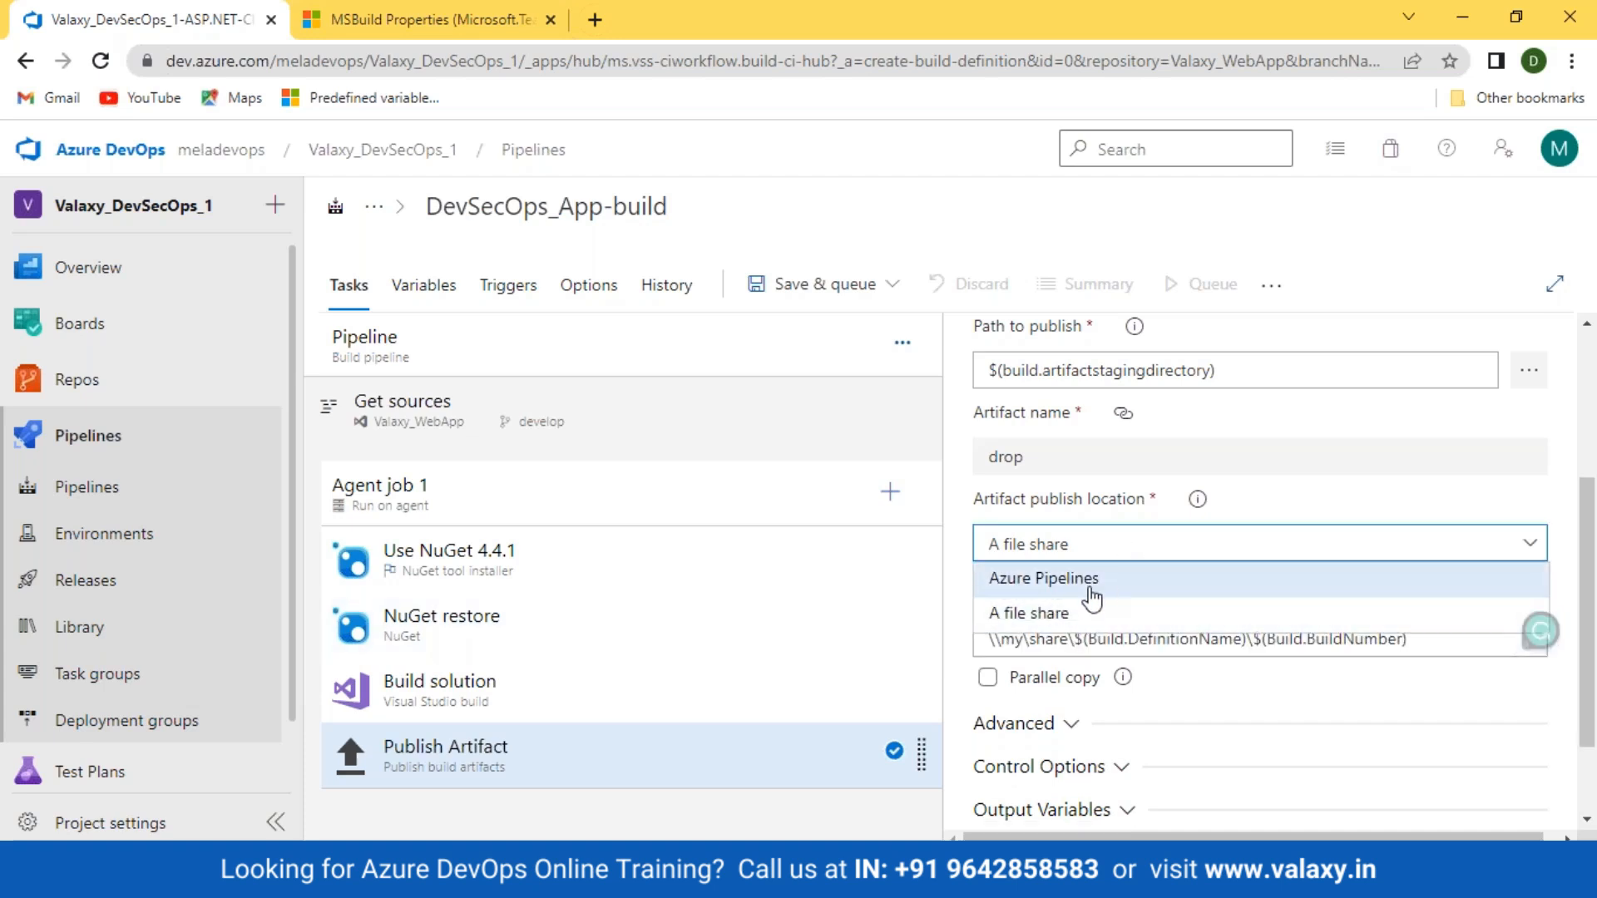
click(1081, 586)
drag(1036, 466, 966, 472)
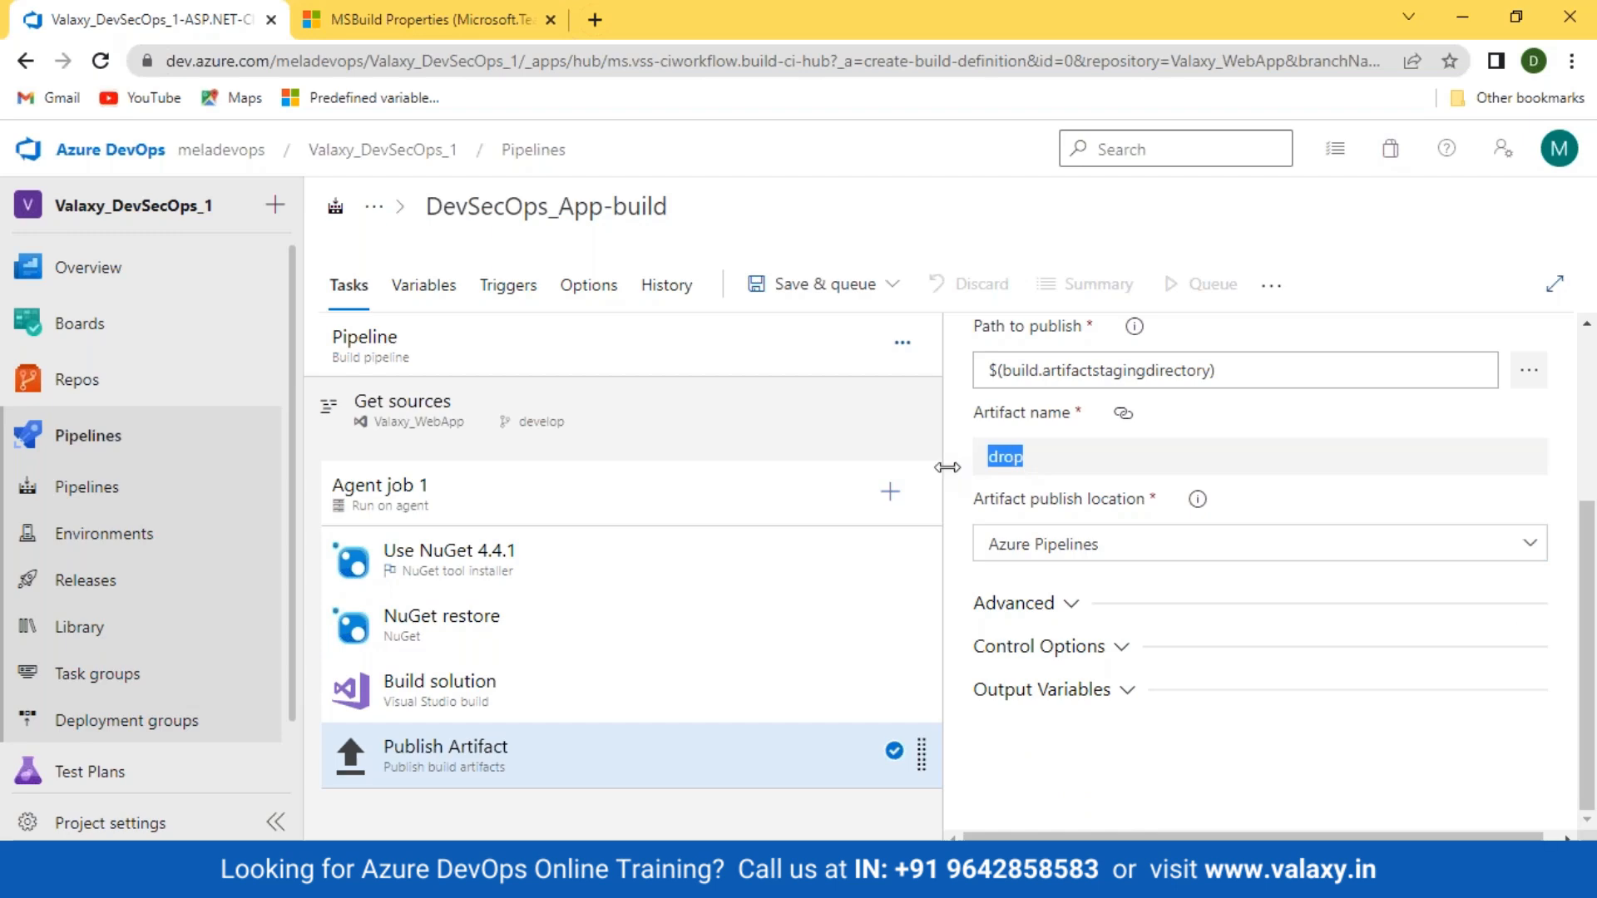
Save the DevSecOps_App-build pipeline without queuing a run.
click(836, 295)
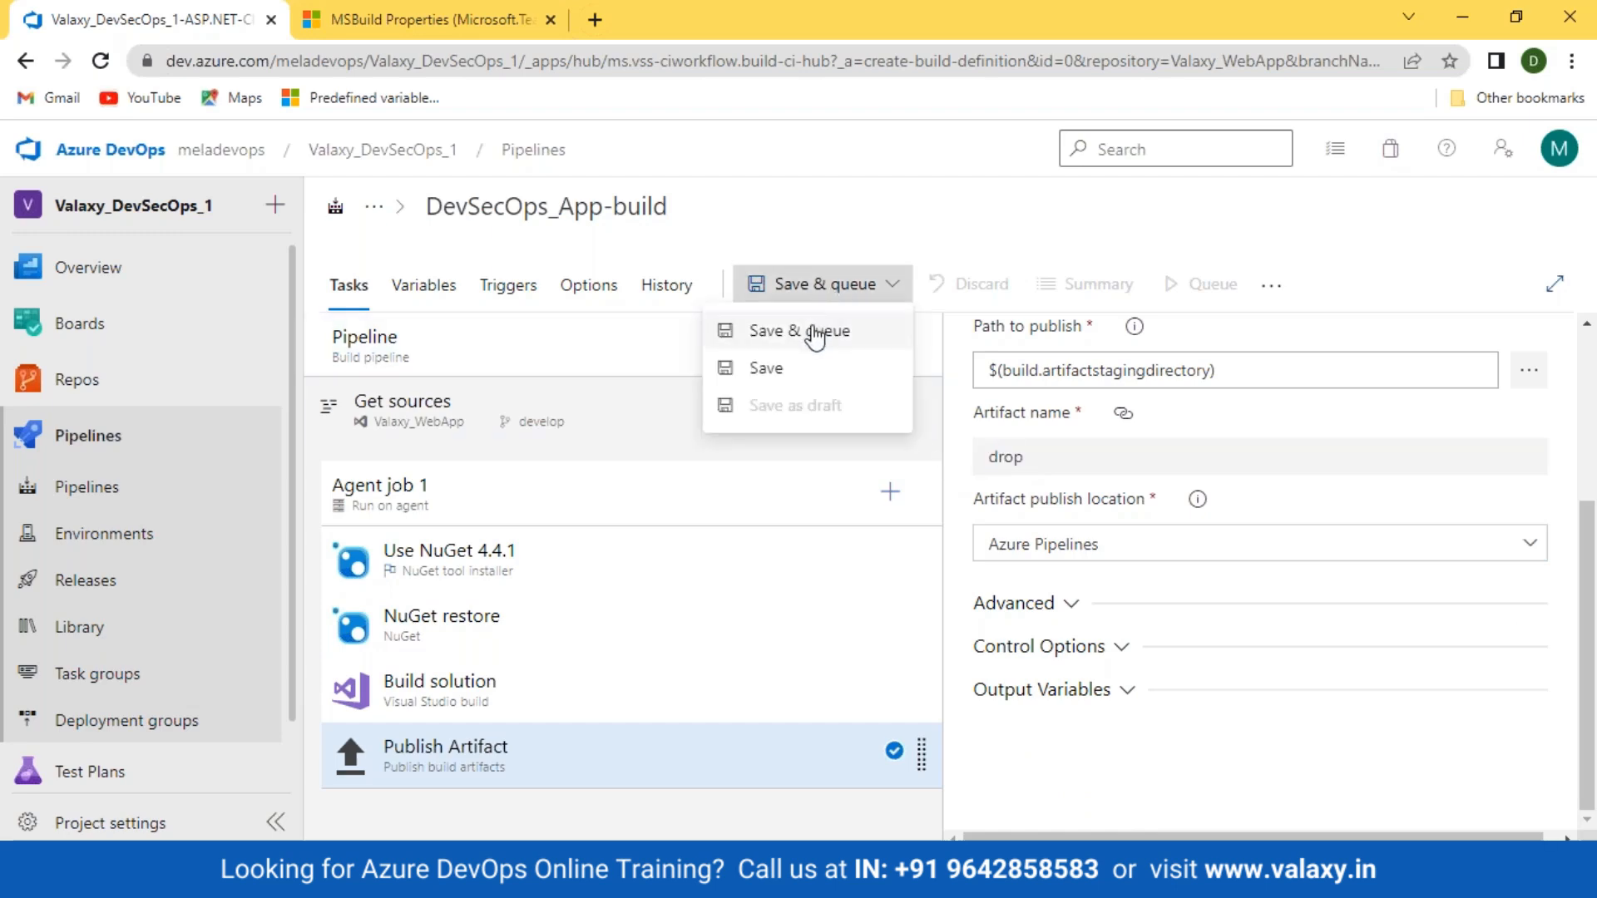
click(772, 372)
click(901, 617)
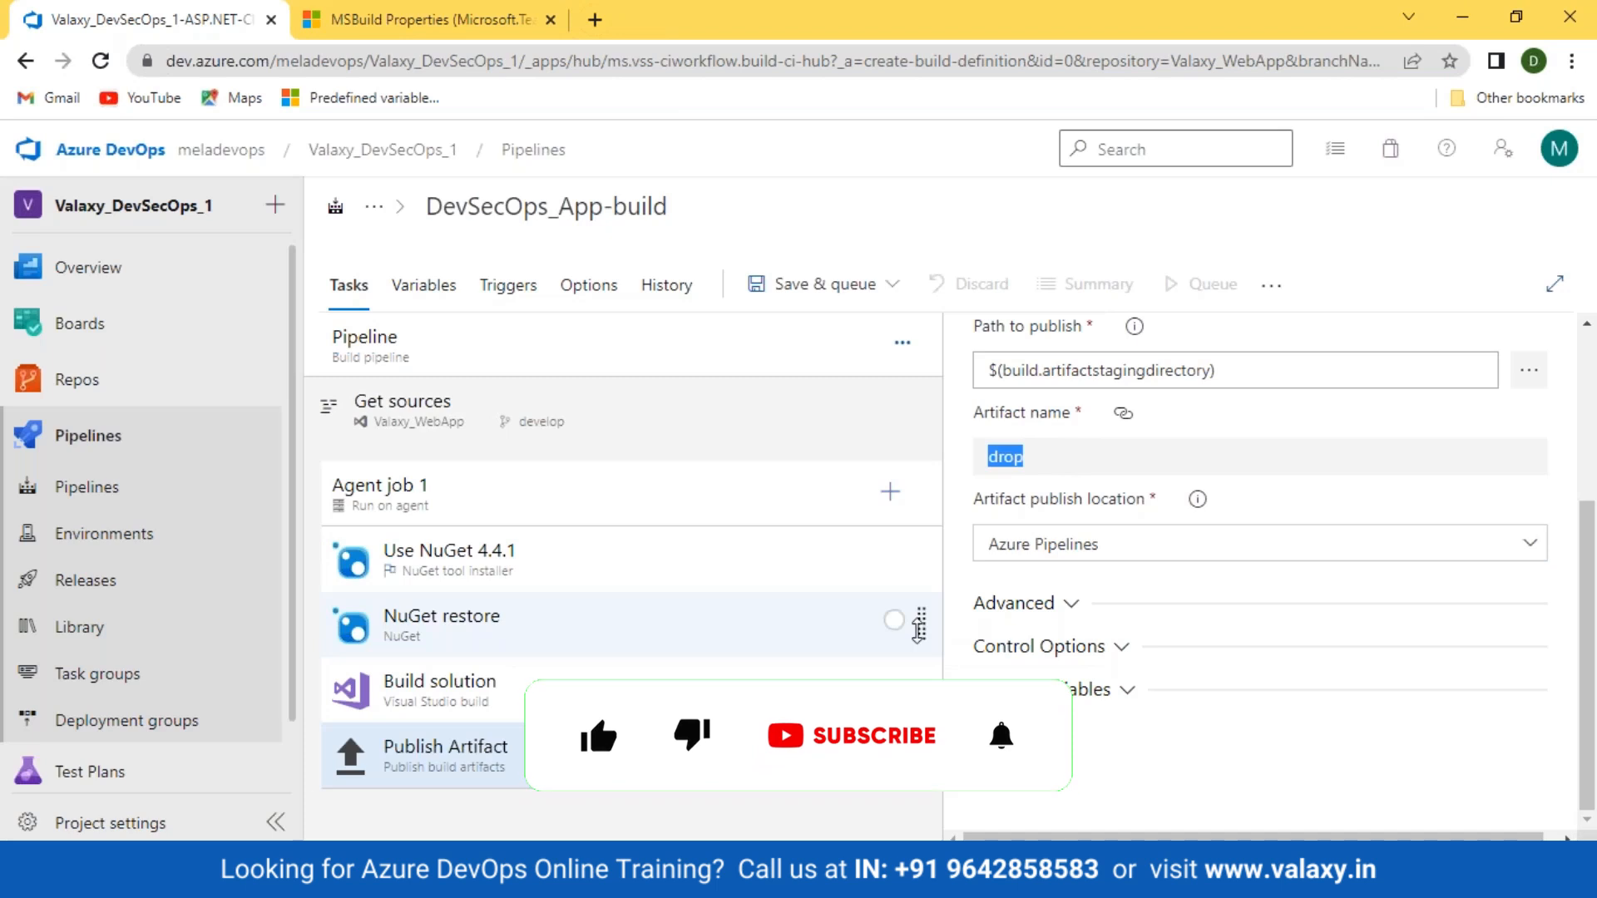
Open the DevSecOps_App-build pipeline from the project's pipeline list and run it manually with the default parameters.
click(90, 489)
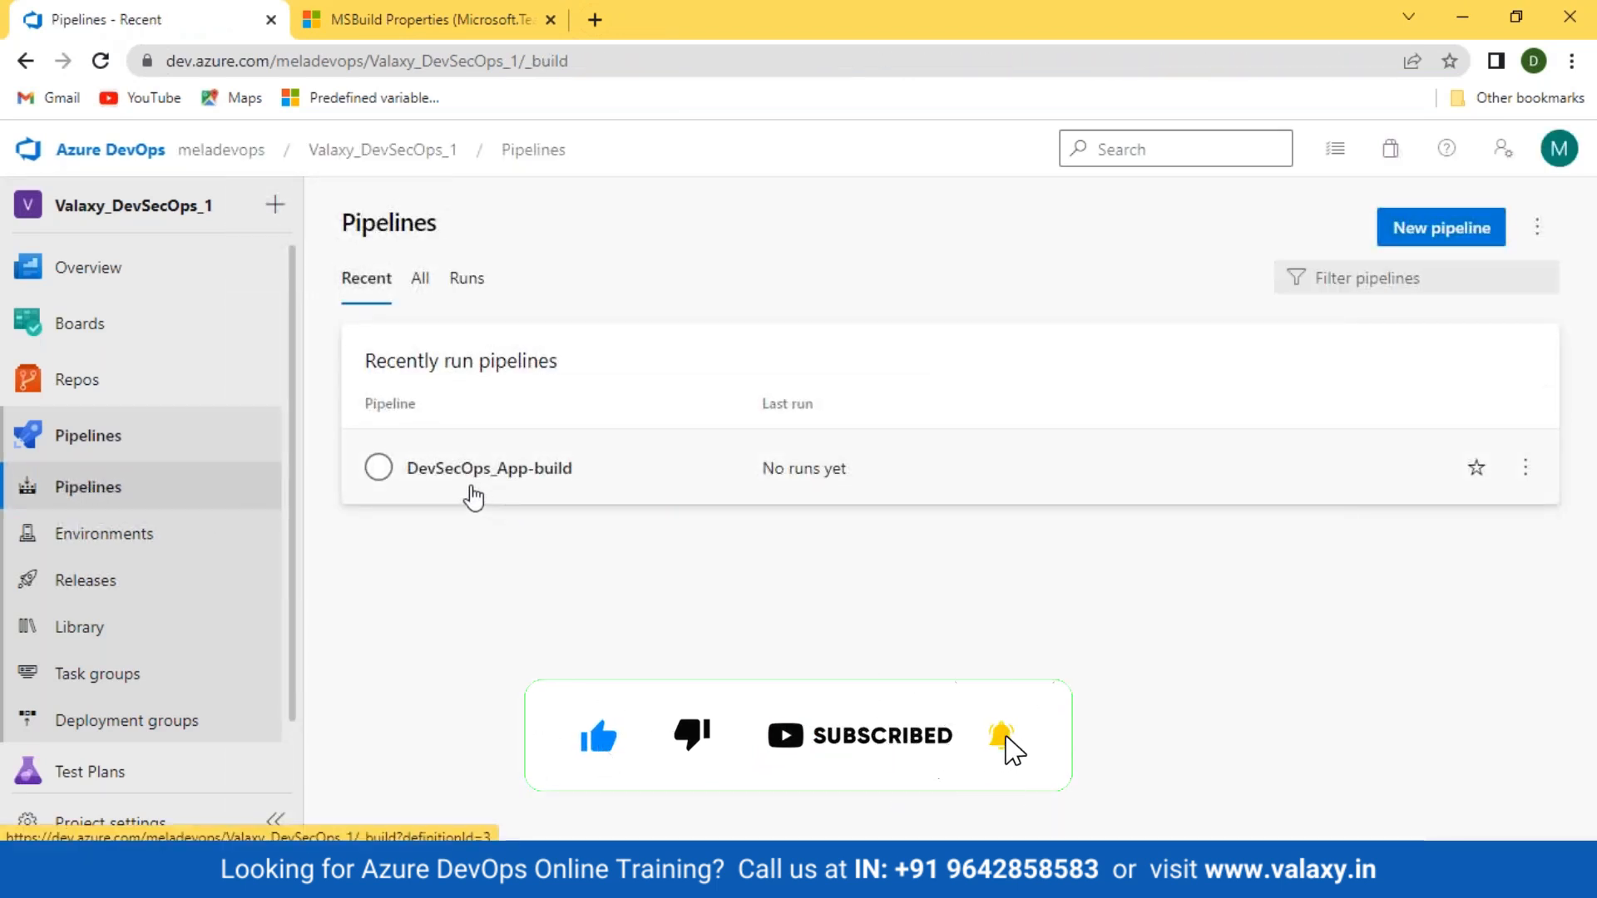
click(460, 470)
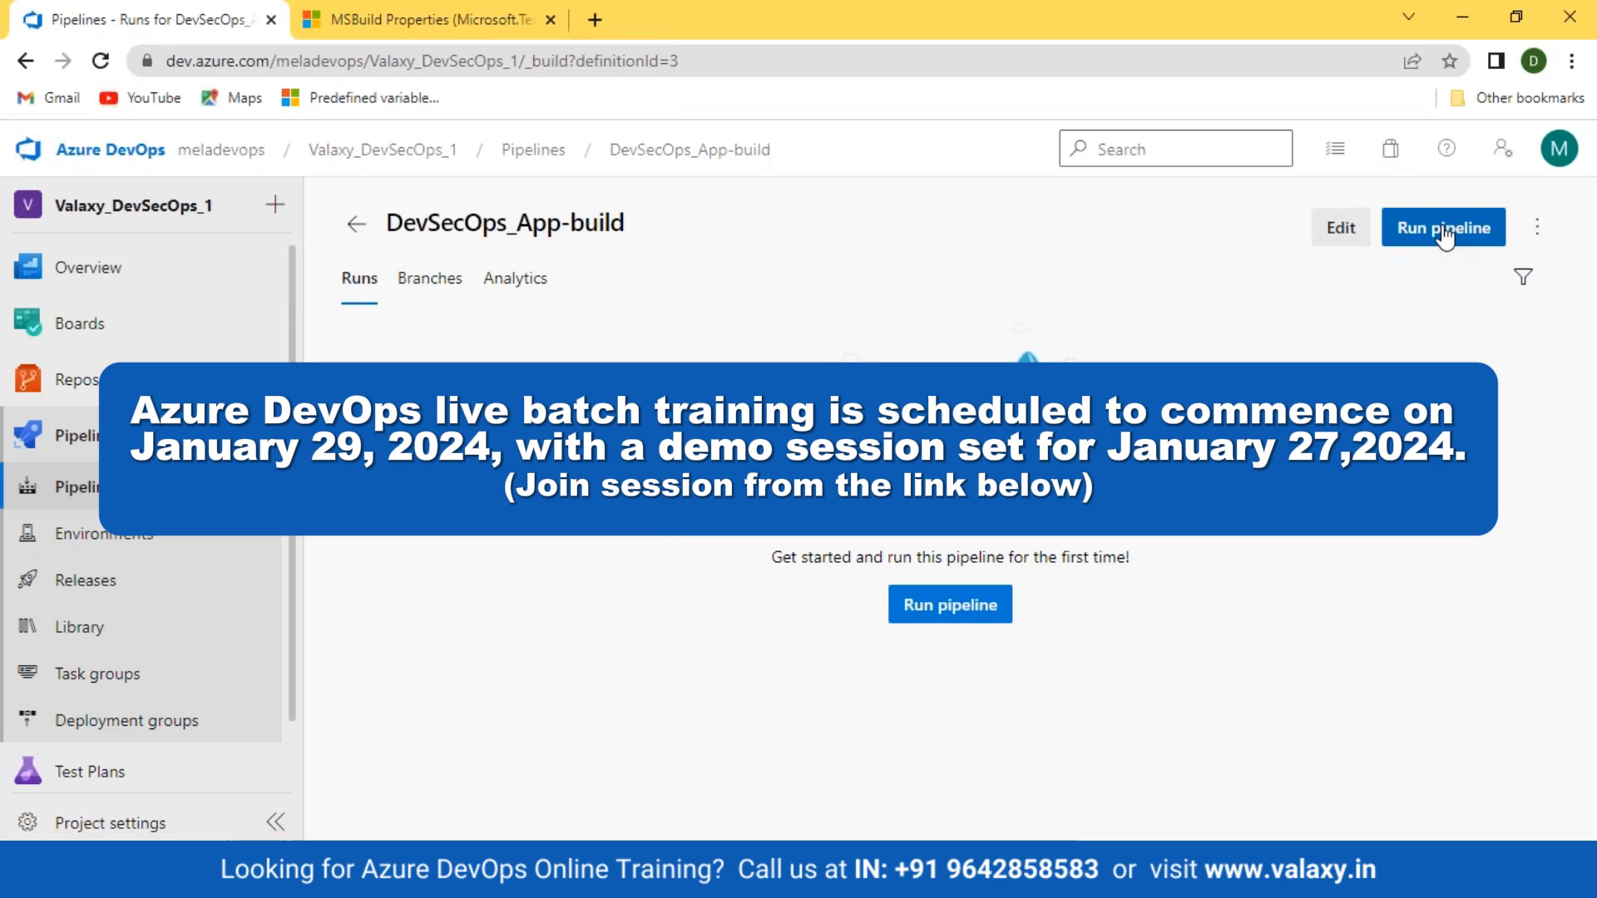
click(1445, 237)
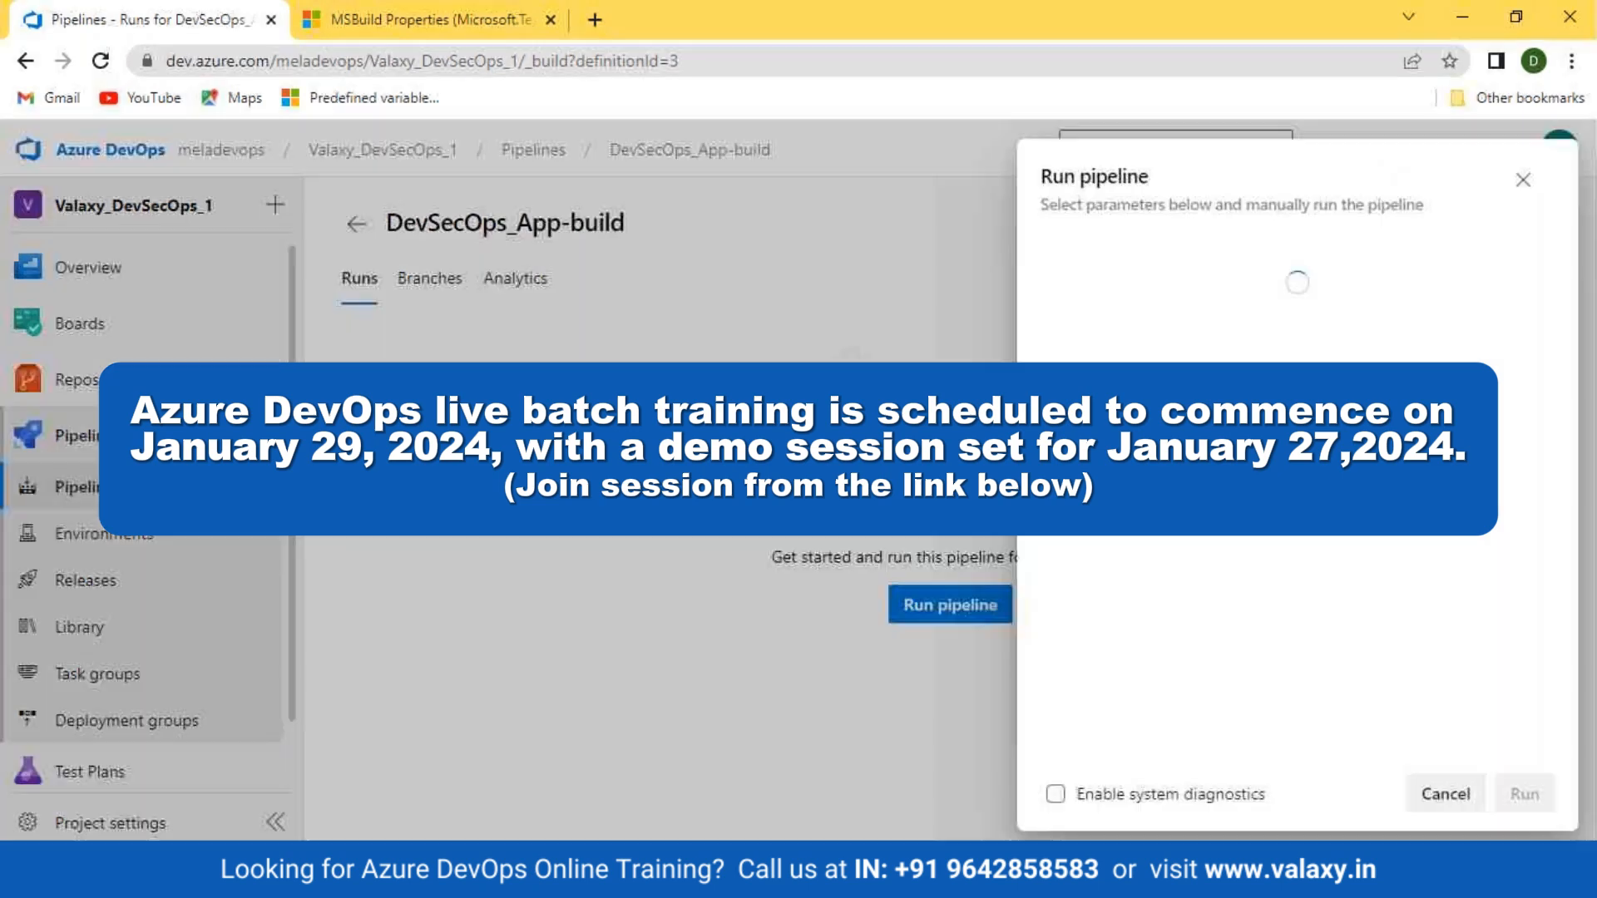
click(1533, 798)
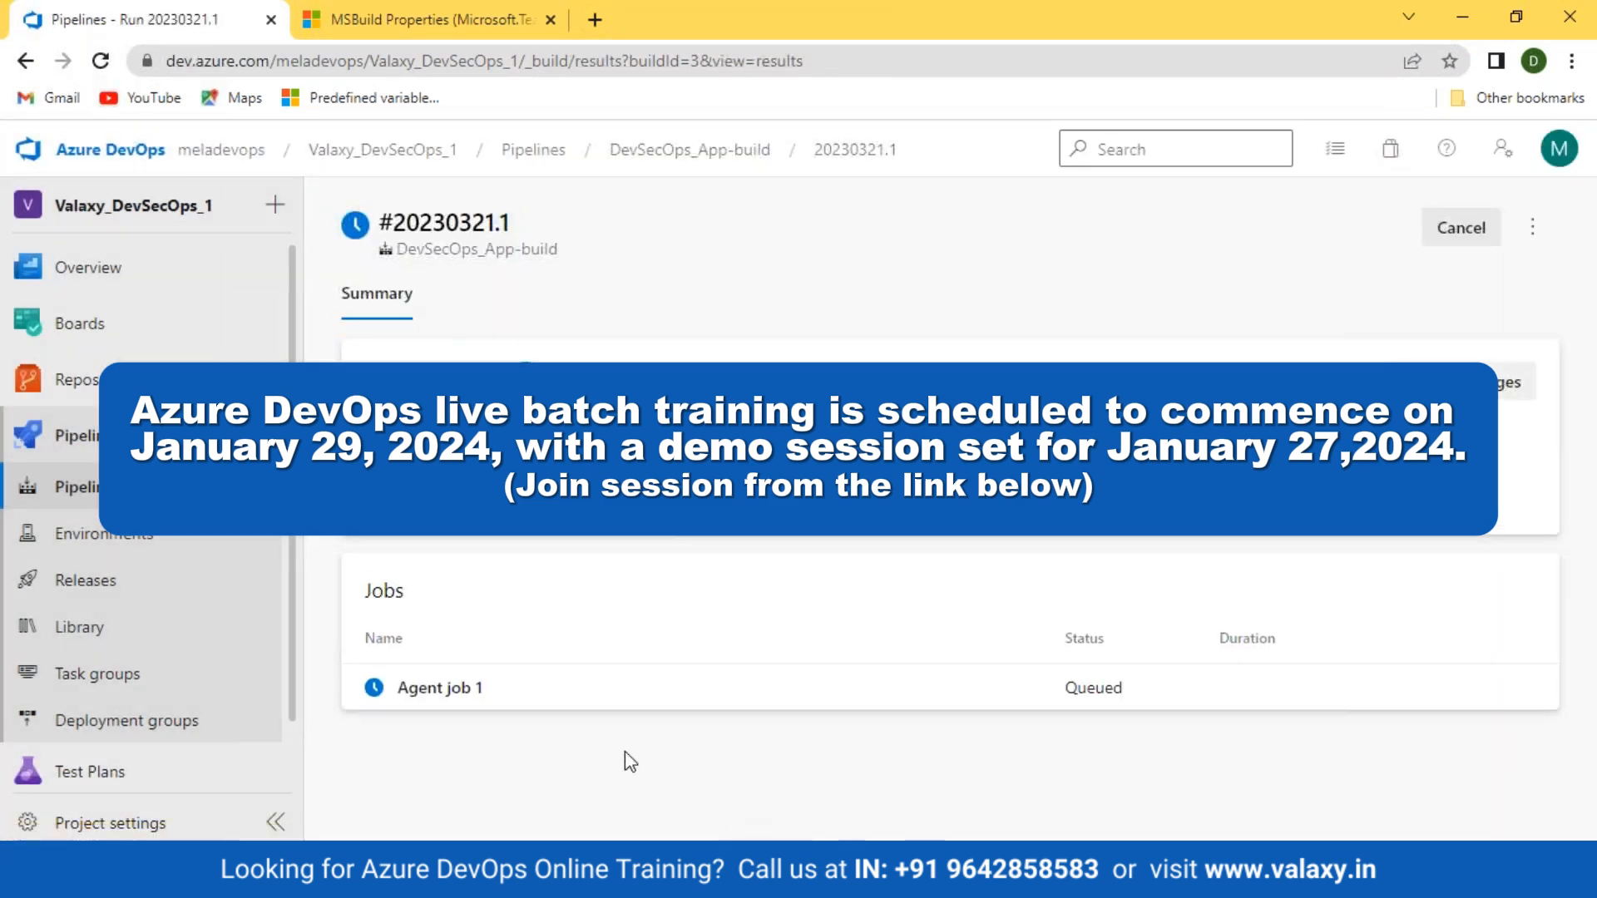
Go through the pipeline list to the newly started DevSecOps_App-build run and open its Agent job 1 logs.
click(434, 687)
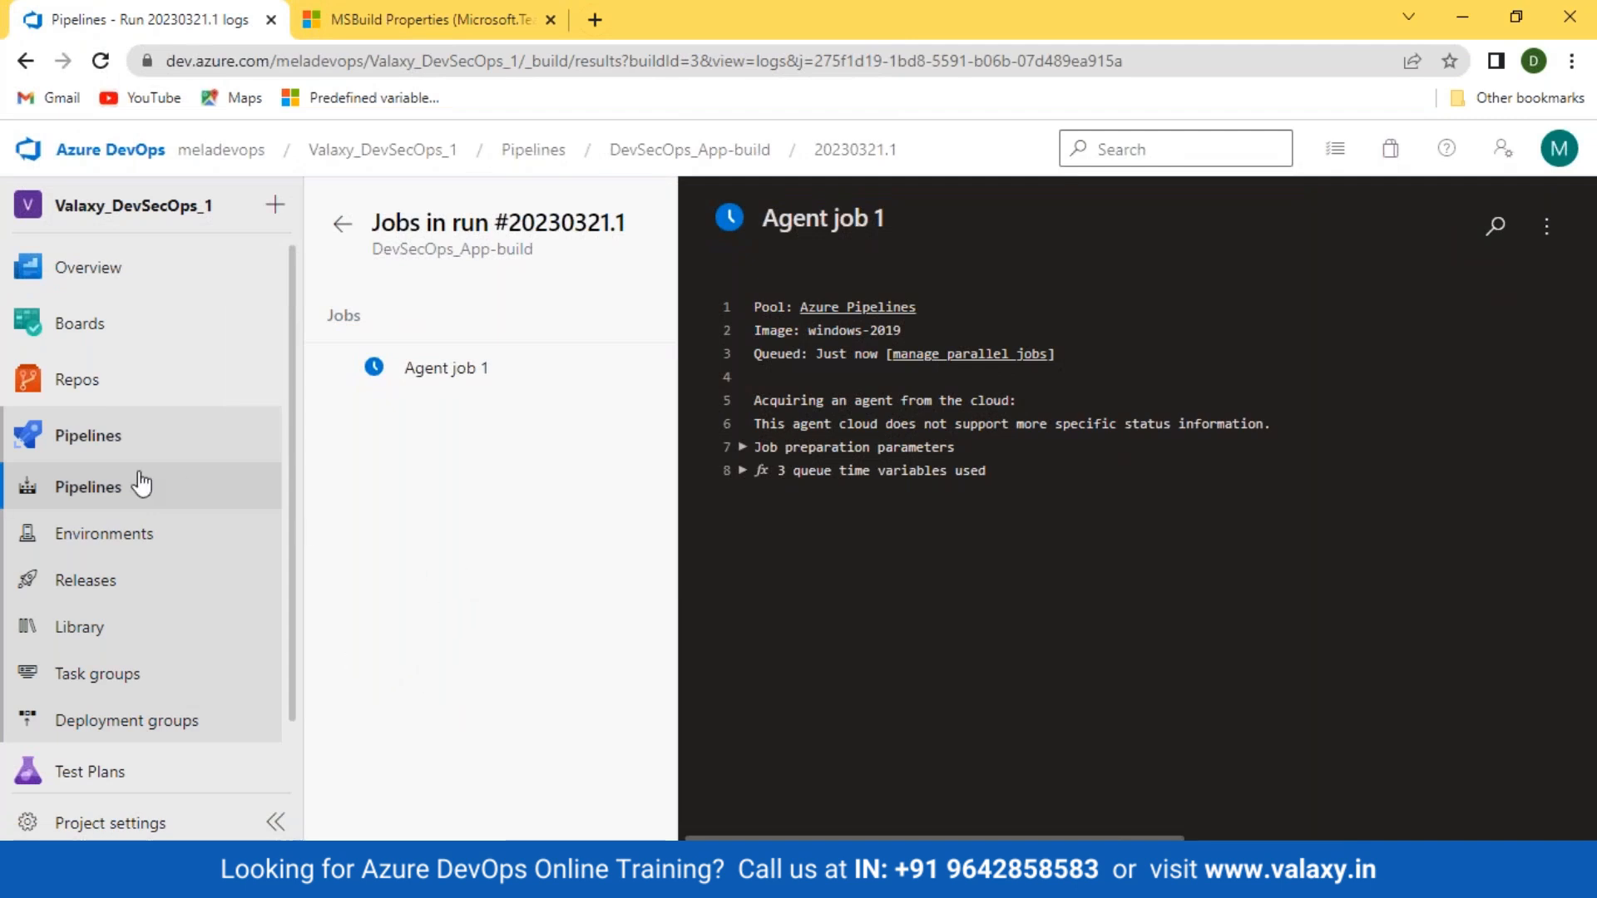
click(102, 485)
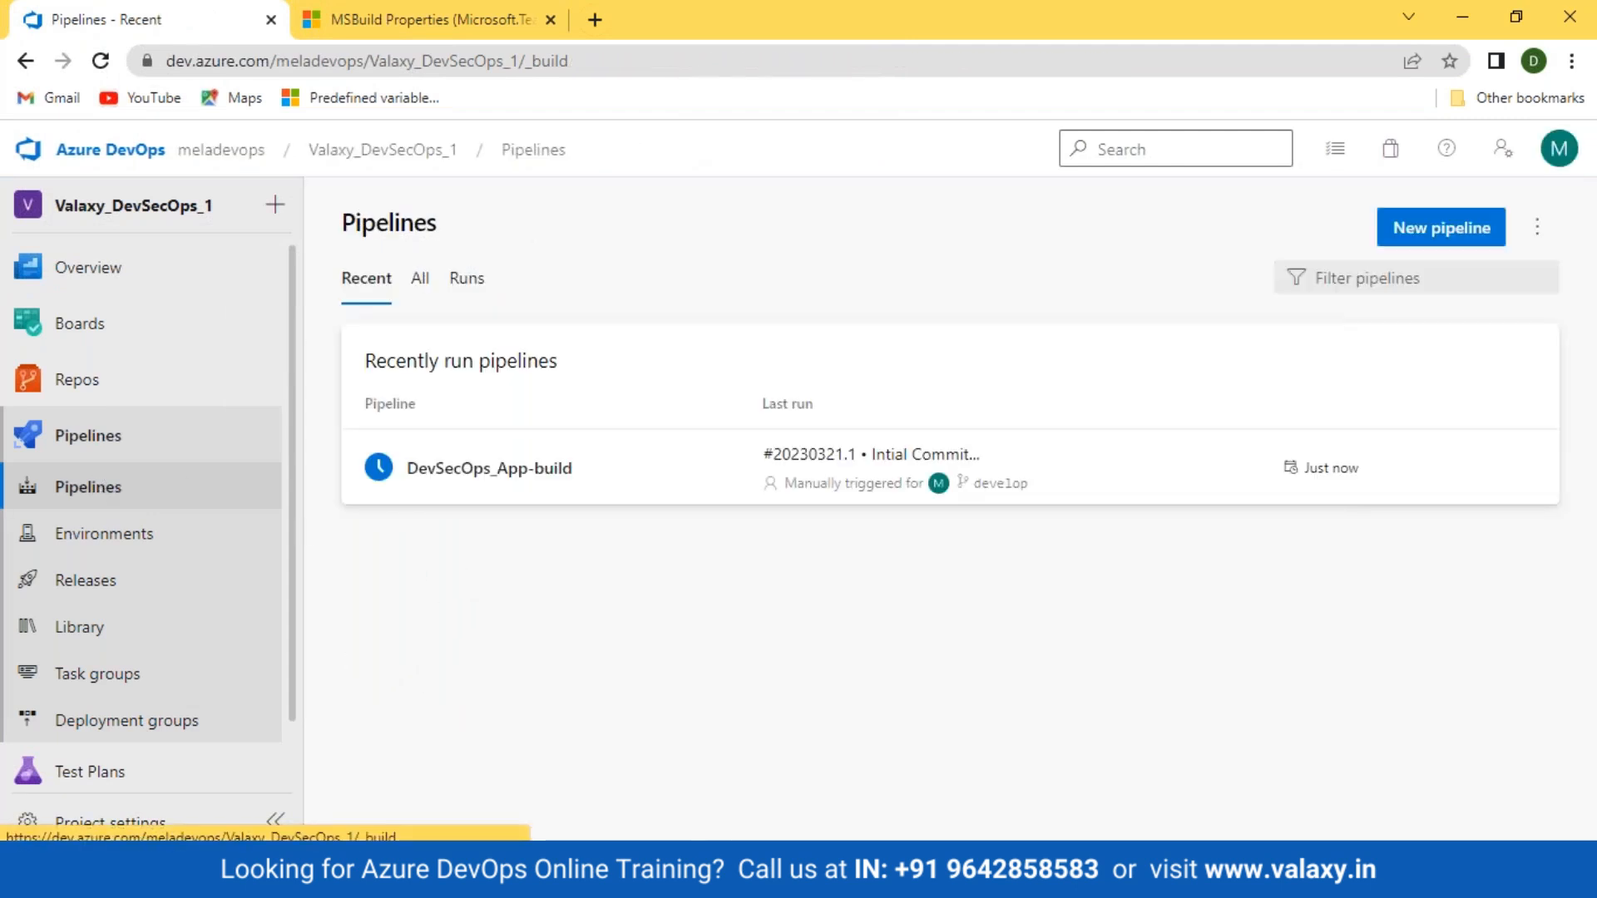
click(438, 467)
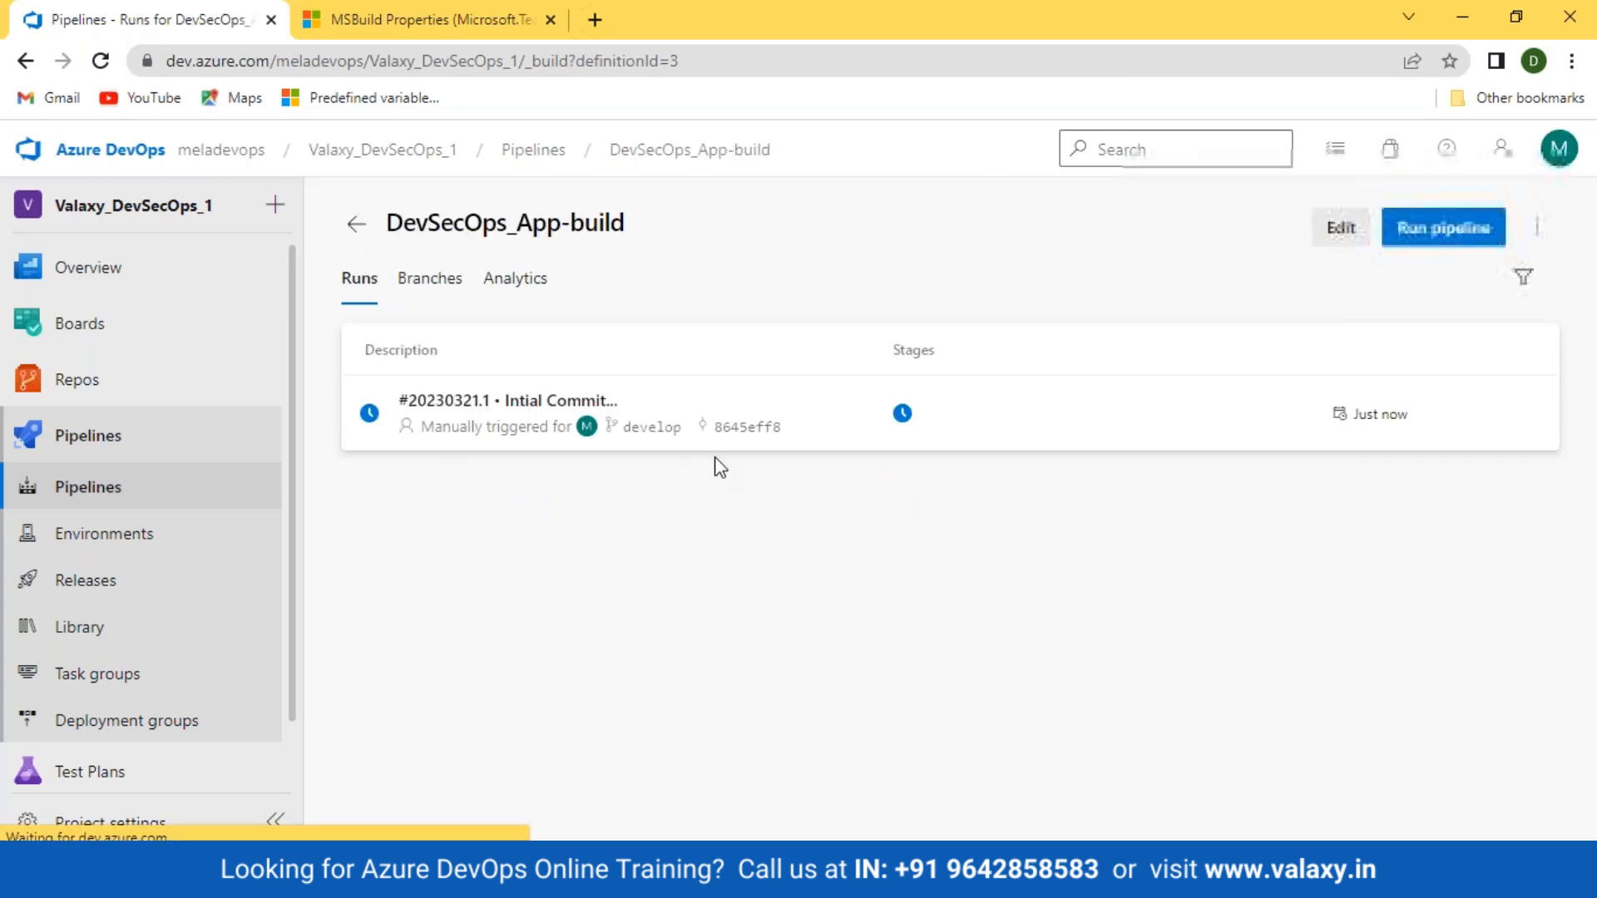
click(560, 415)
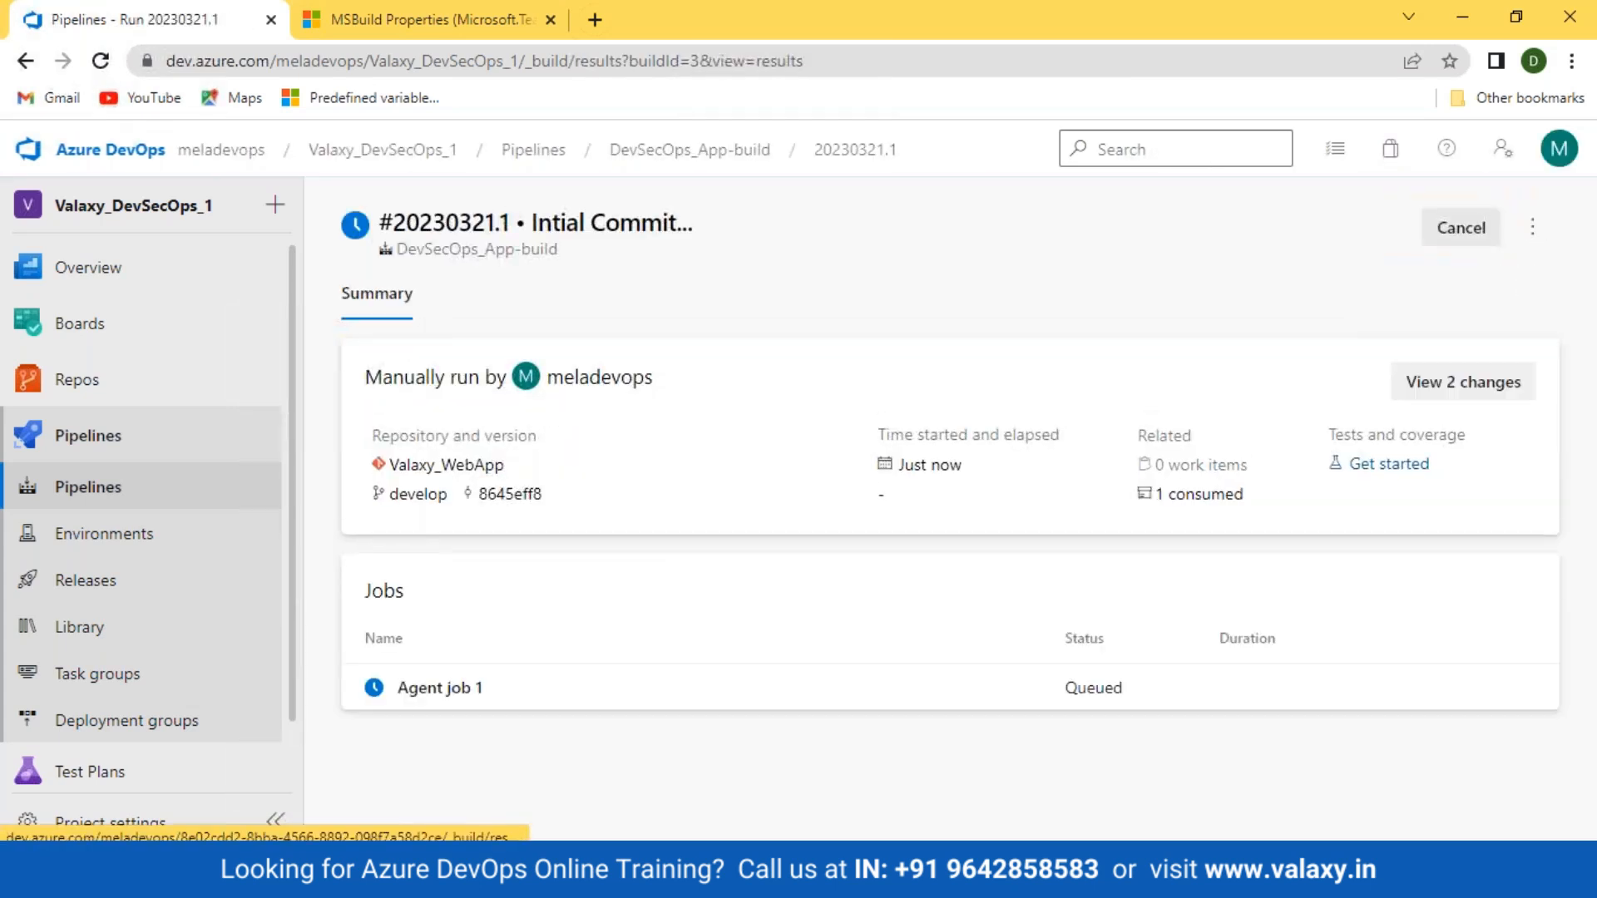
click(419, 691)
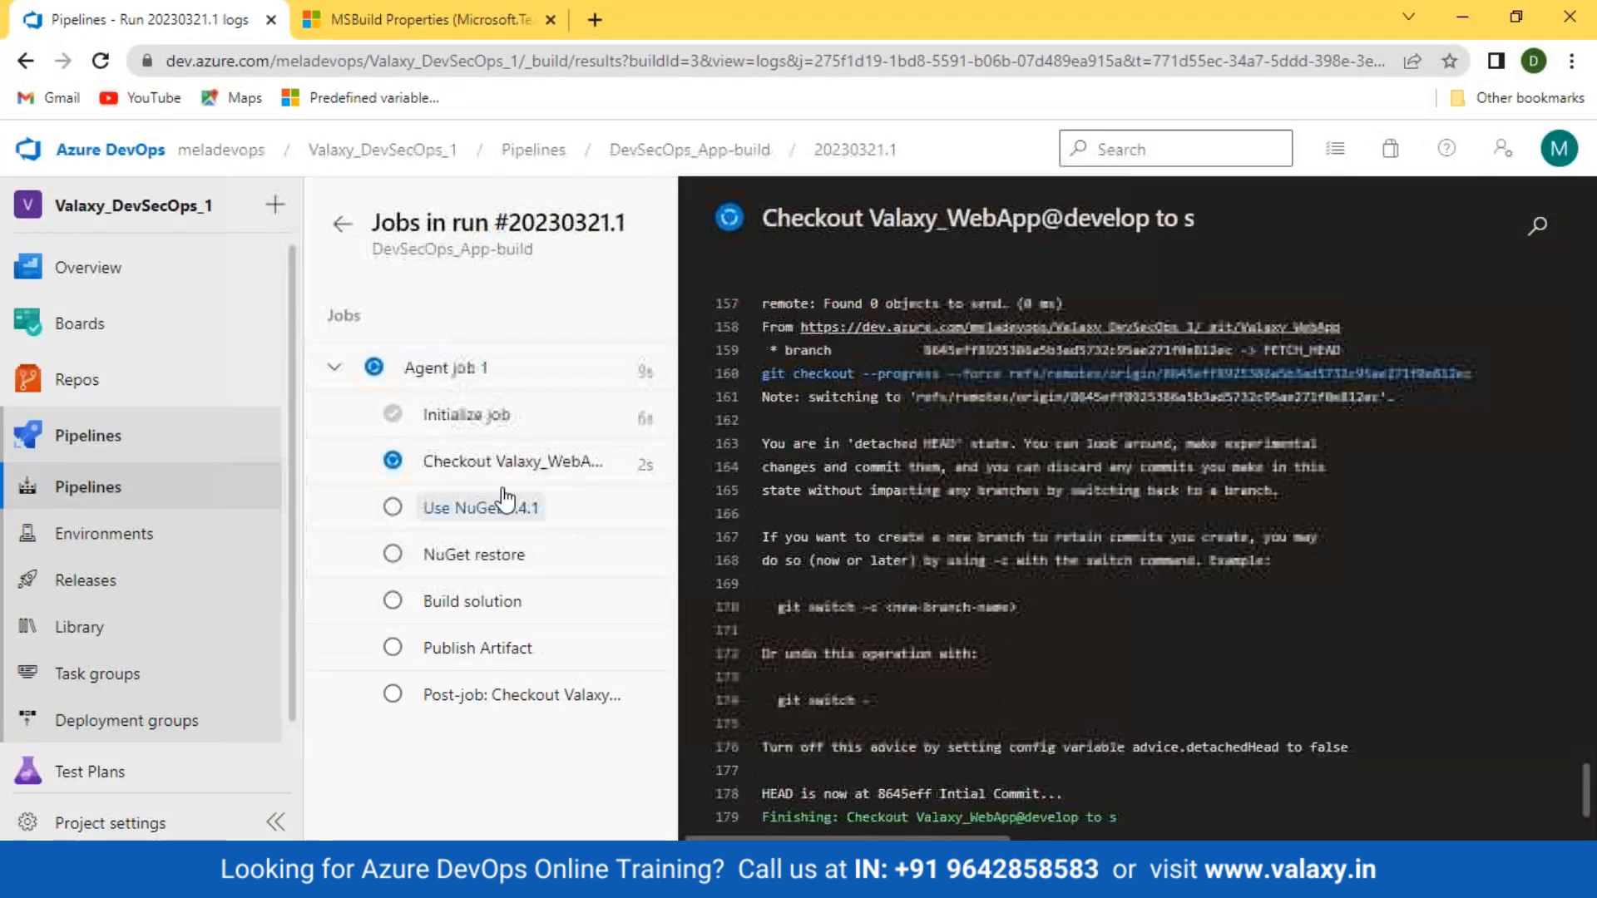
Check the Initialize job log and highlight the image line in the Agent job 1 log.
click(485, 422)
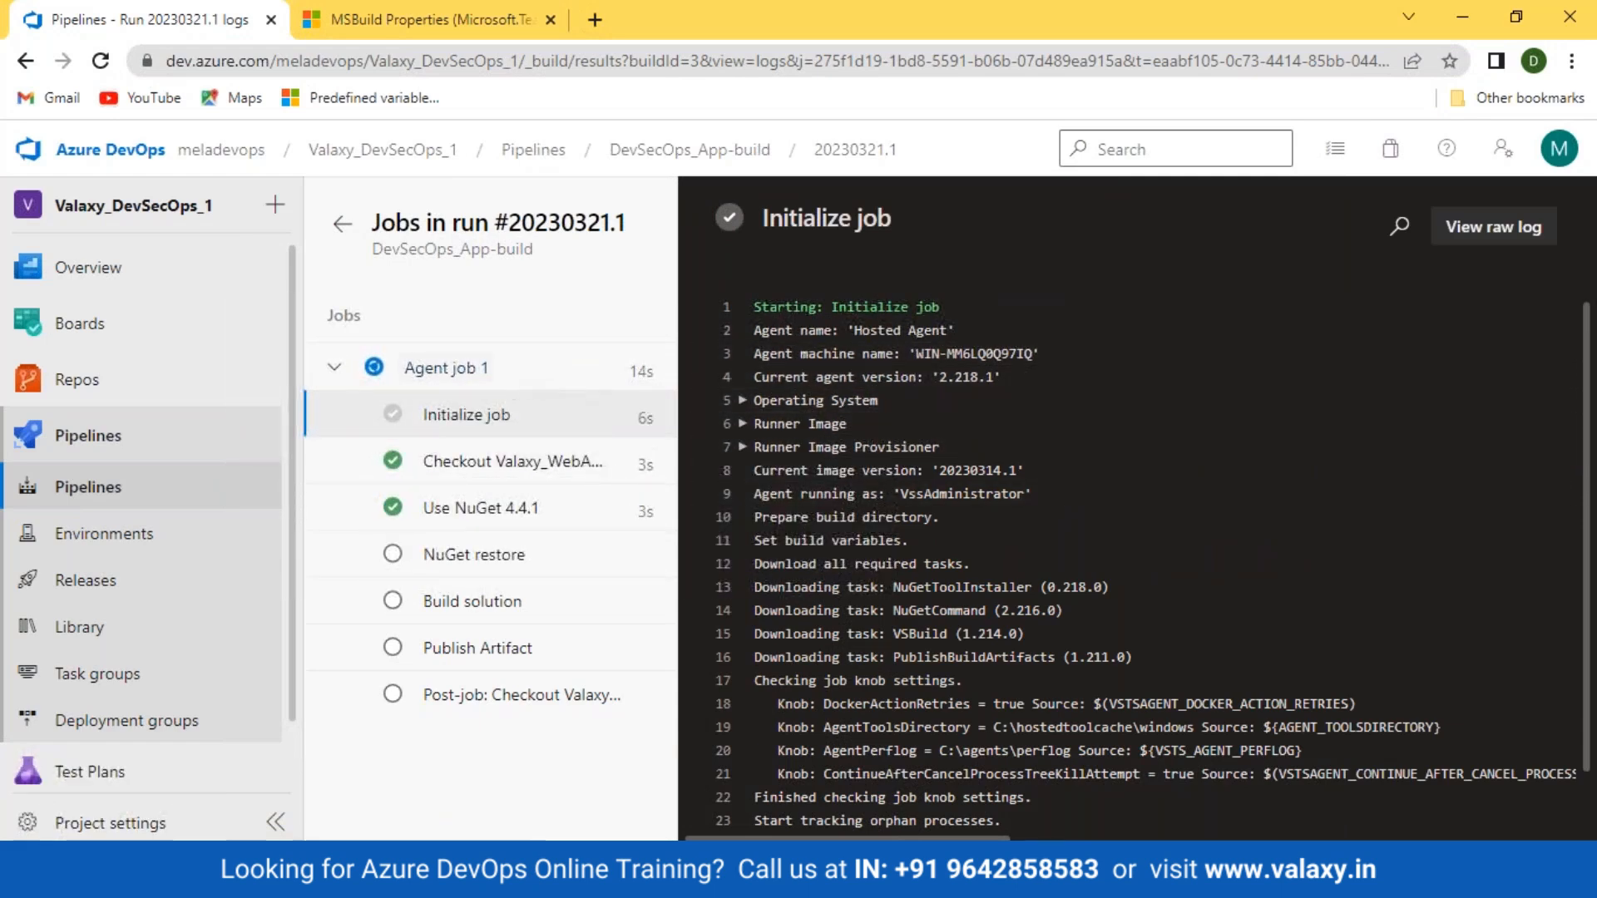
click(403, 371)
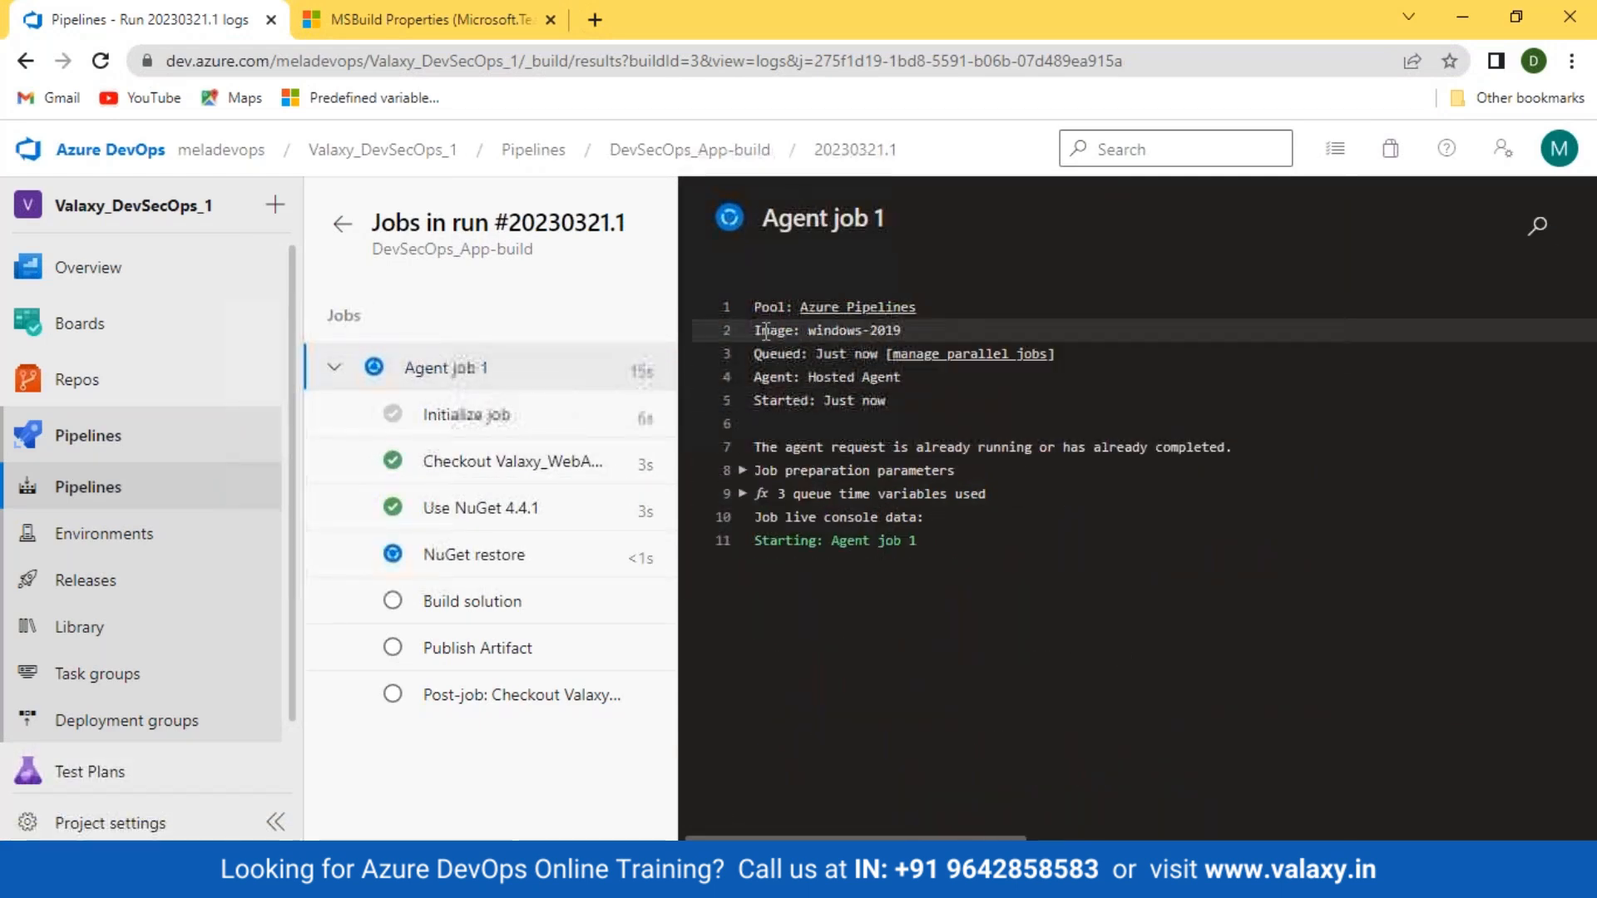
drag(763, 330, 969, 330)
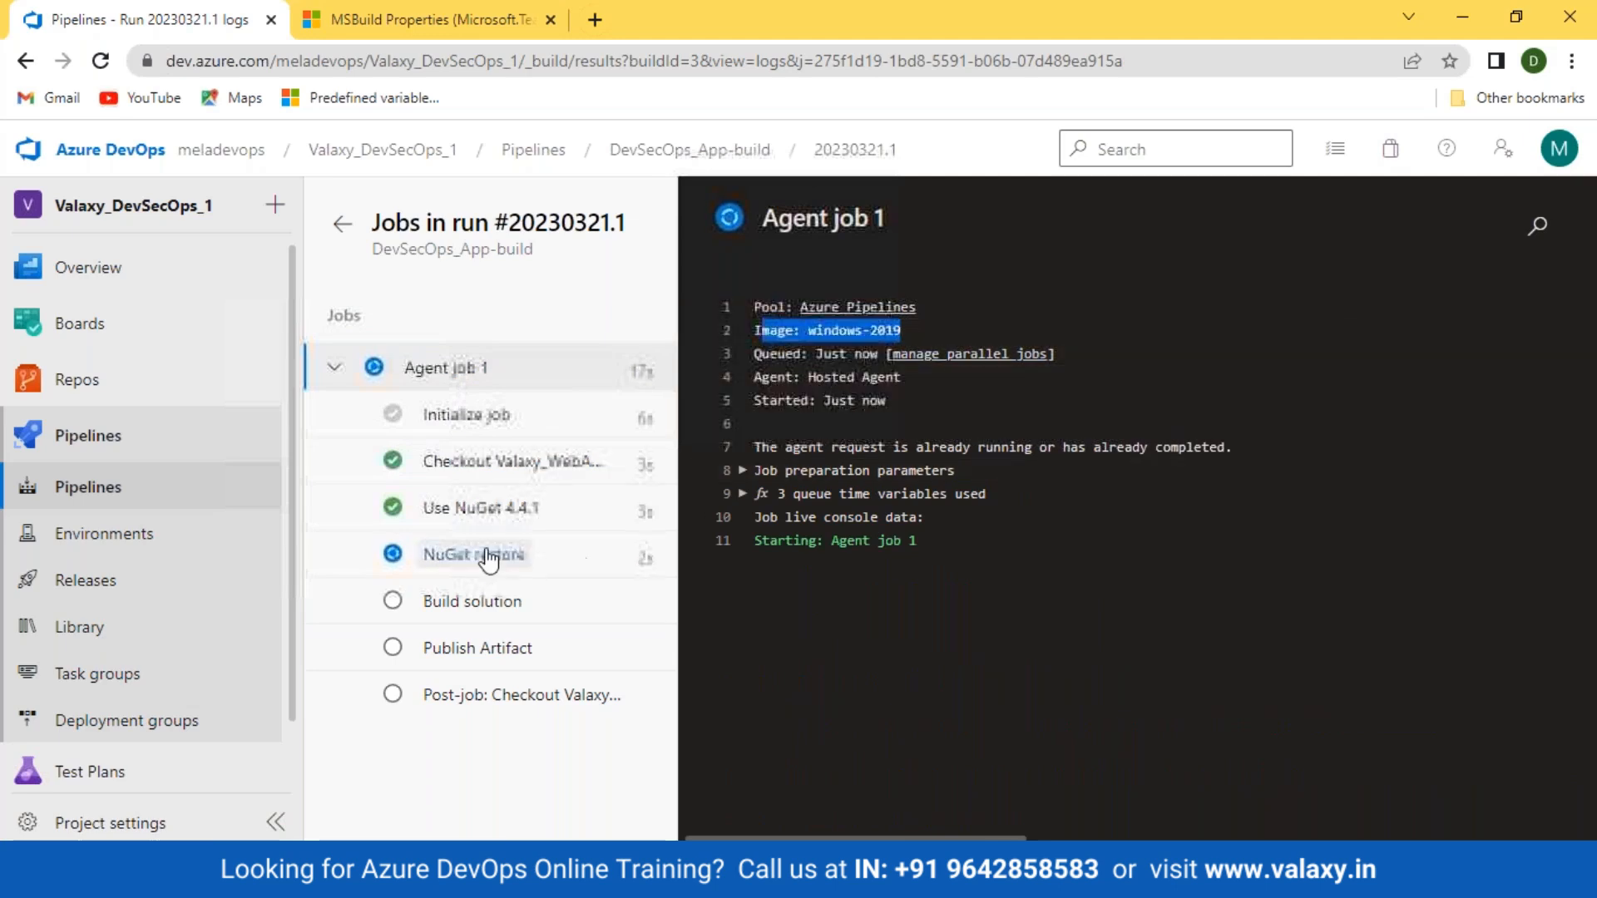
Review the Valaxy_WebApp checkout log and highlight the cached tool line in the Use NuGet 4.4.1 log.
click(503, 463)
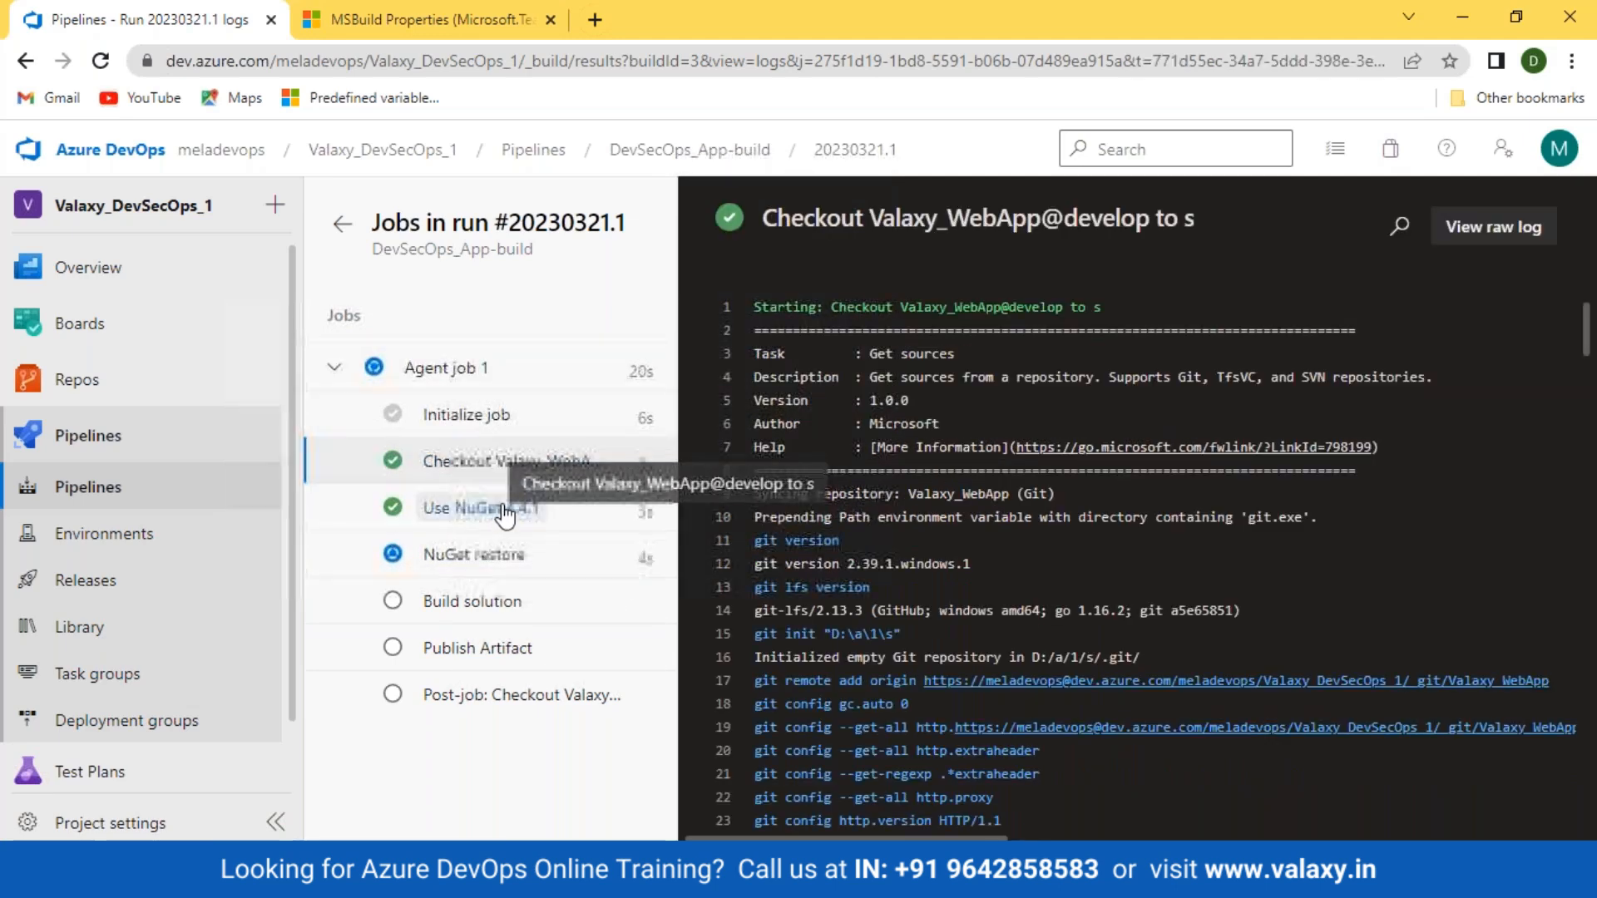
click(497, 509)
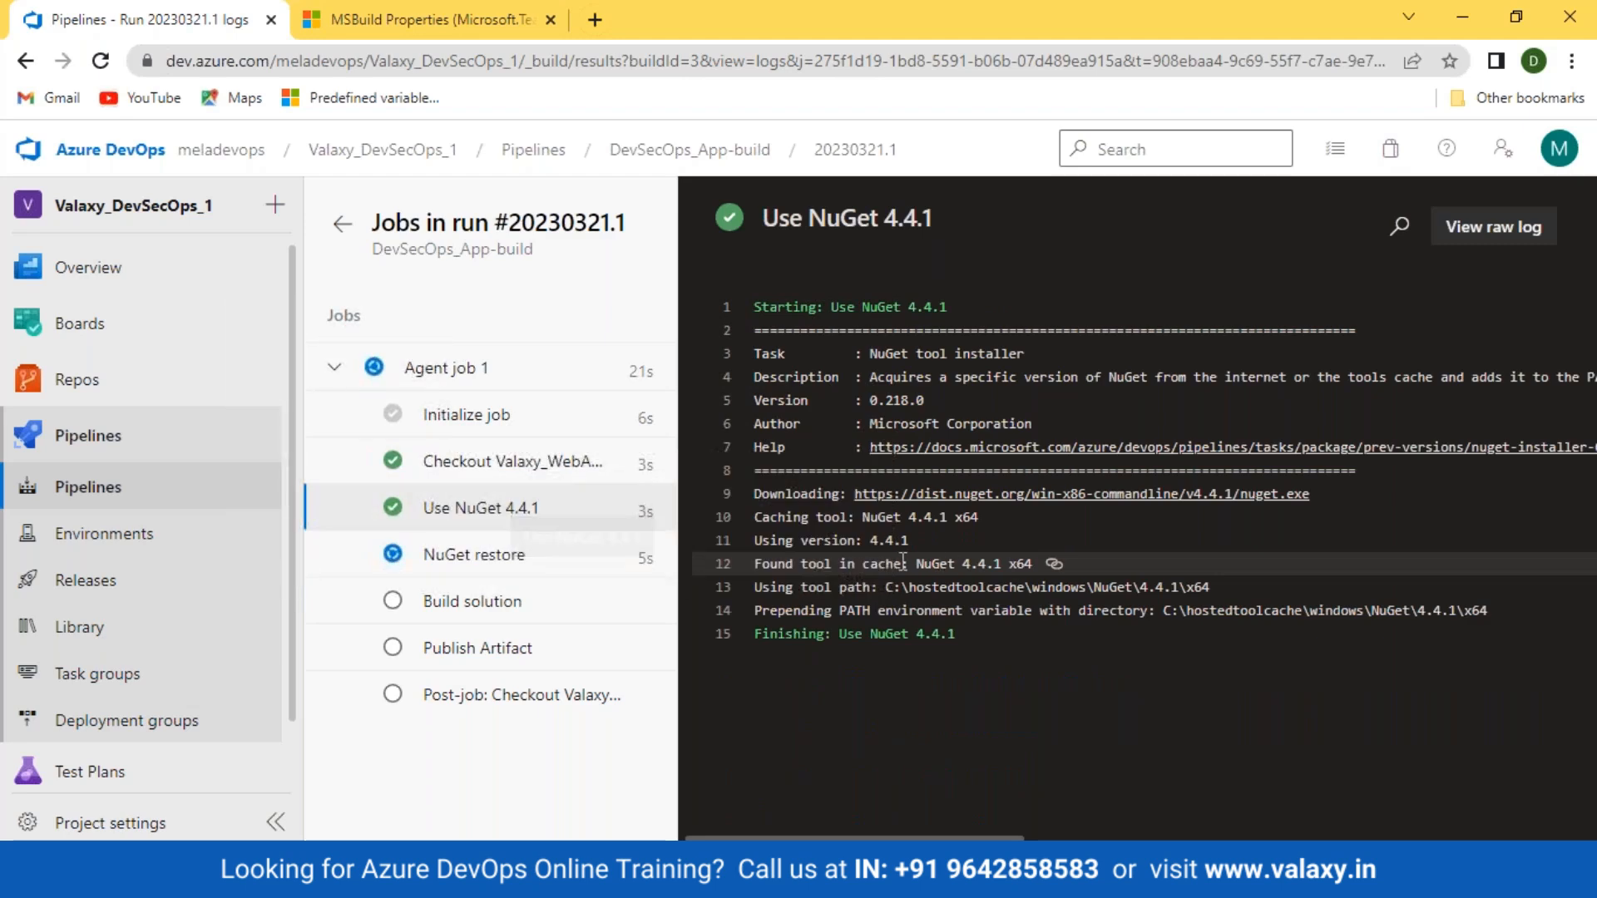
drag(778, 517, 989, 517)
Review the NuGet restore log and highlight the feed URL used near its end.
click(449, 557)
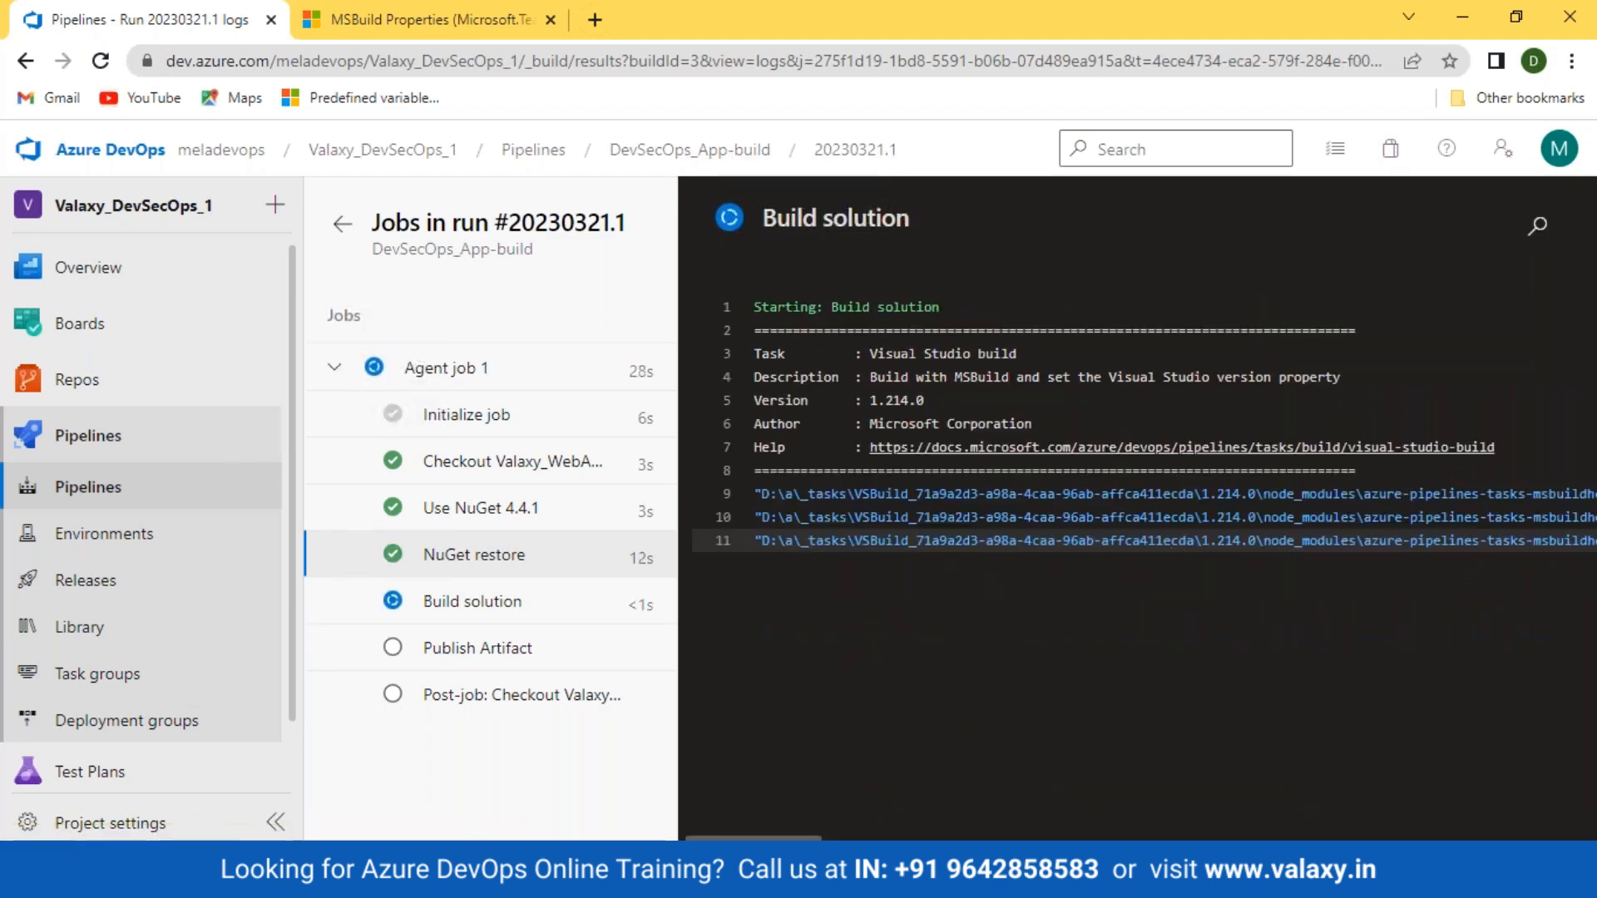
click(475, 558)
scroll(991, 556, down, 8)
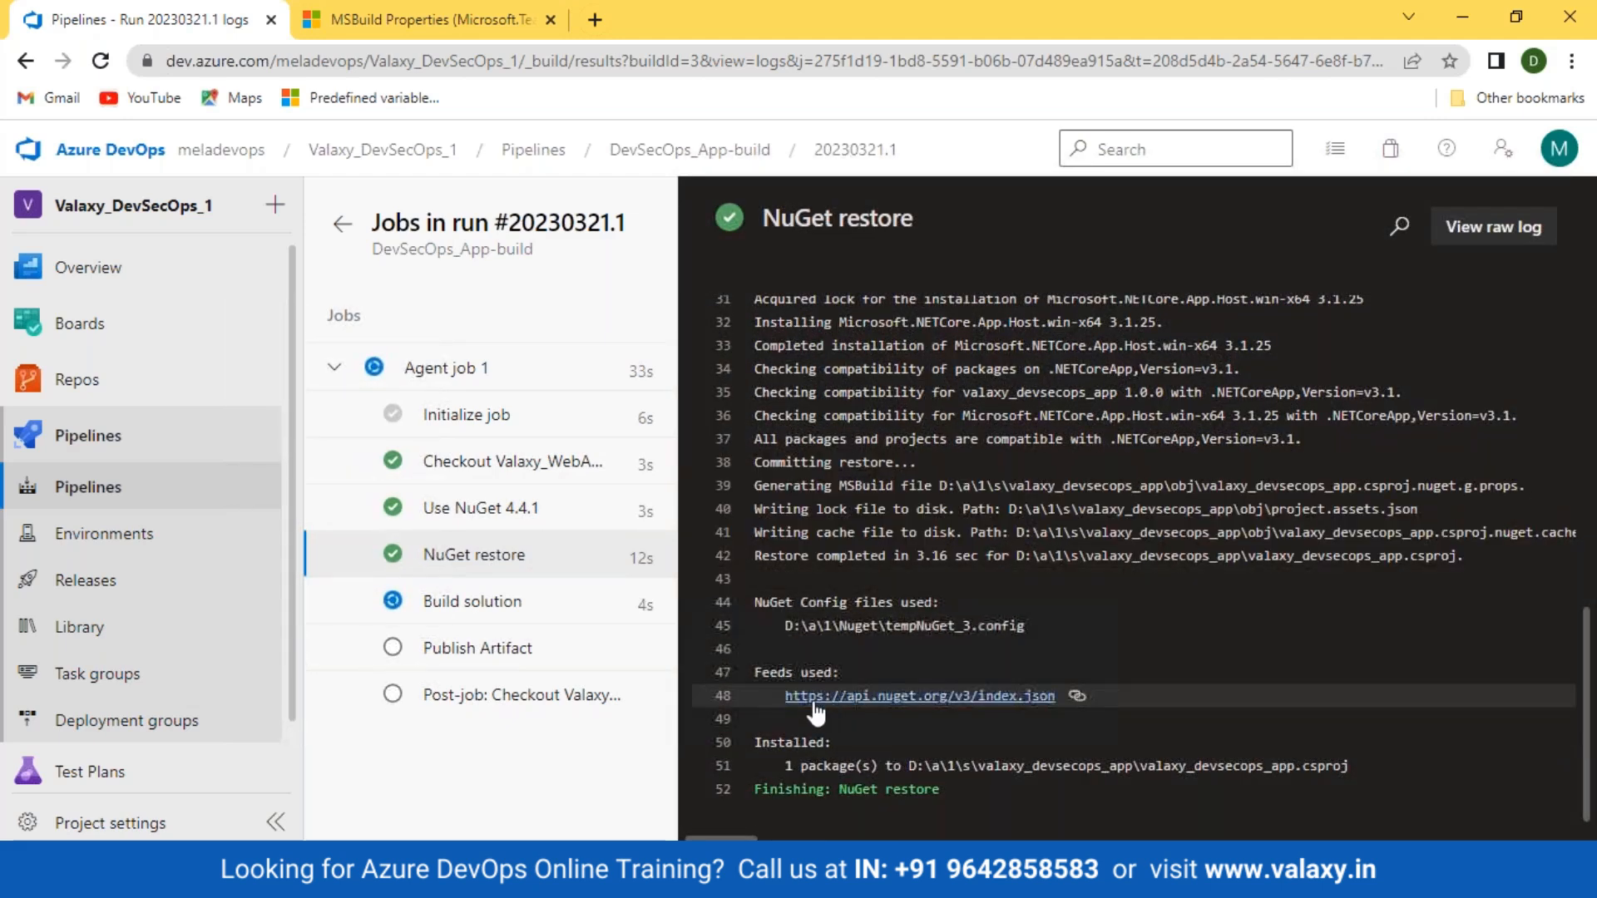
drag(780, 696, 1064, 703)
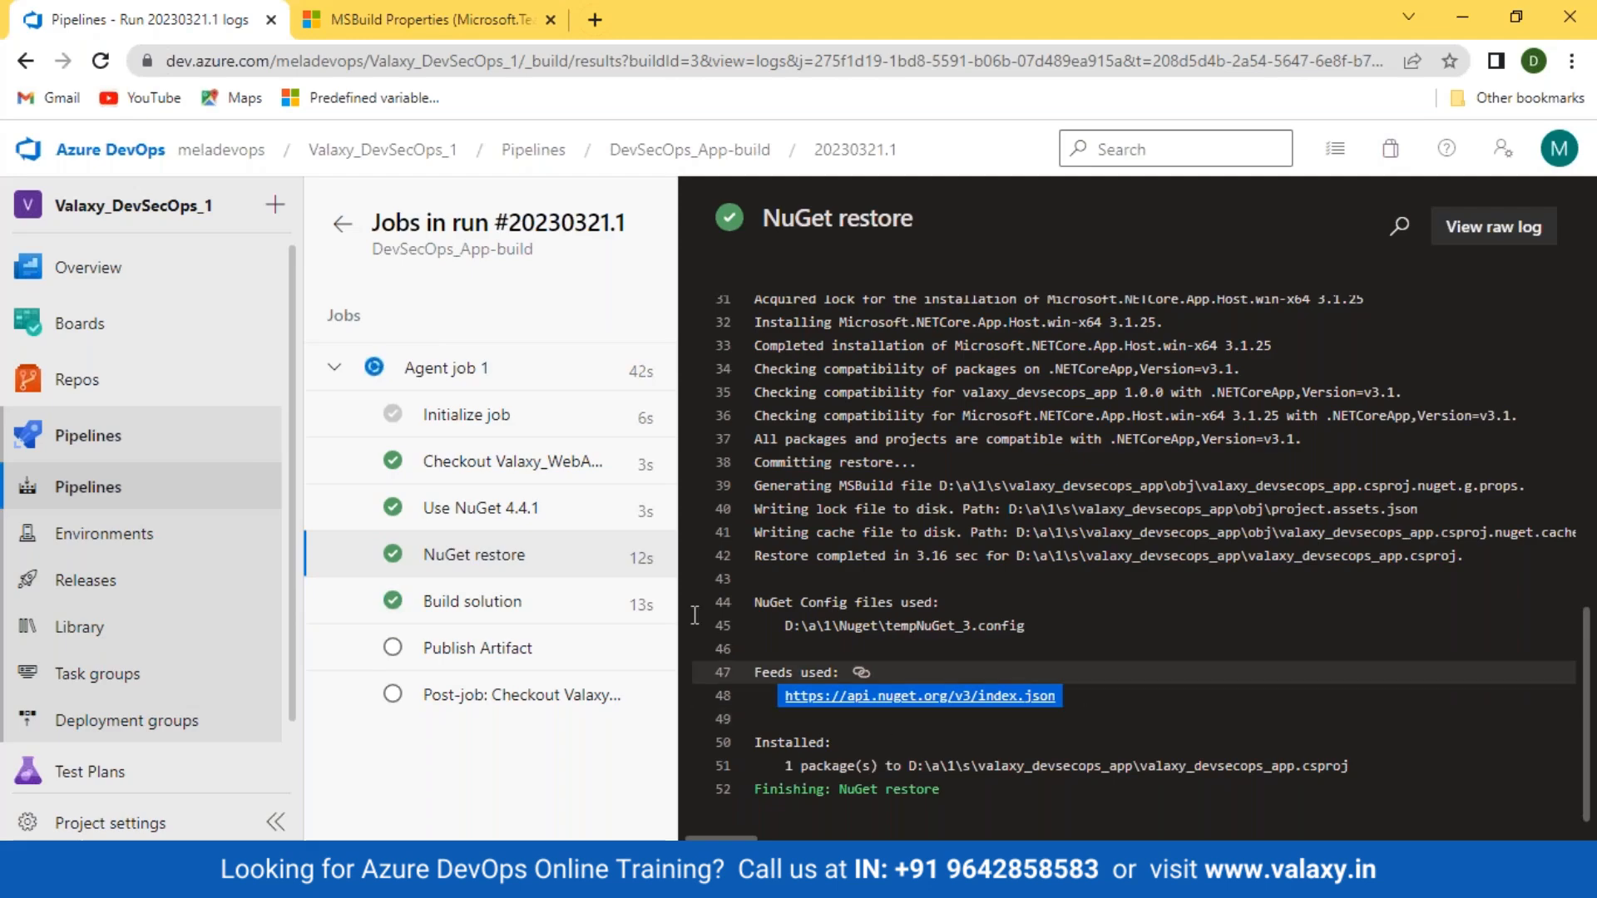
Read the Build solution log through to its end and highlight the warning and error lines.
click(476, 600)
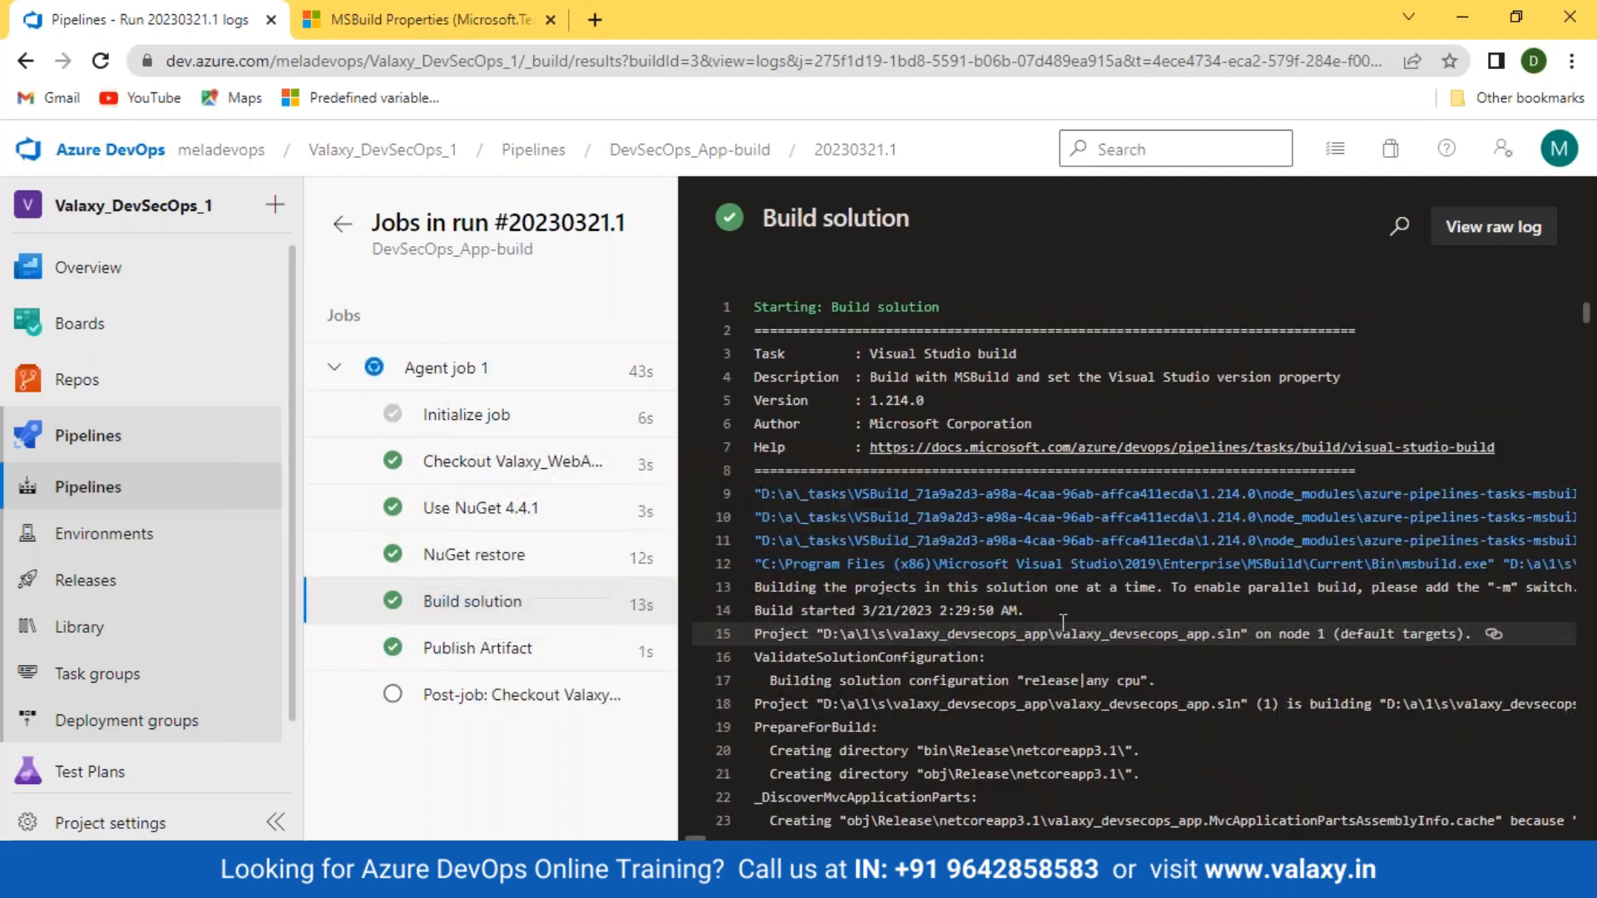
scroll(1063, 622, down, 7)
scroll(1063, 622, down, 5)
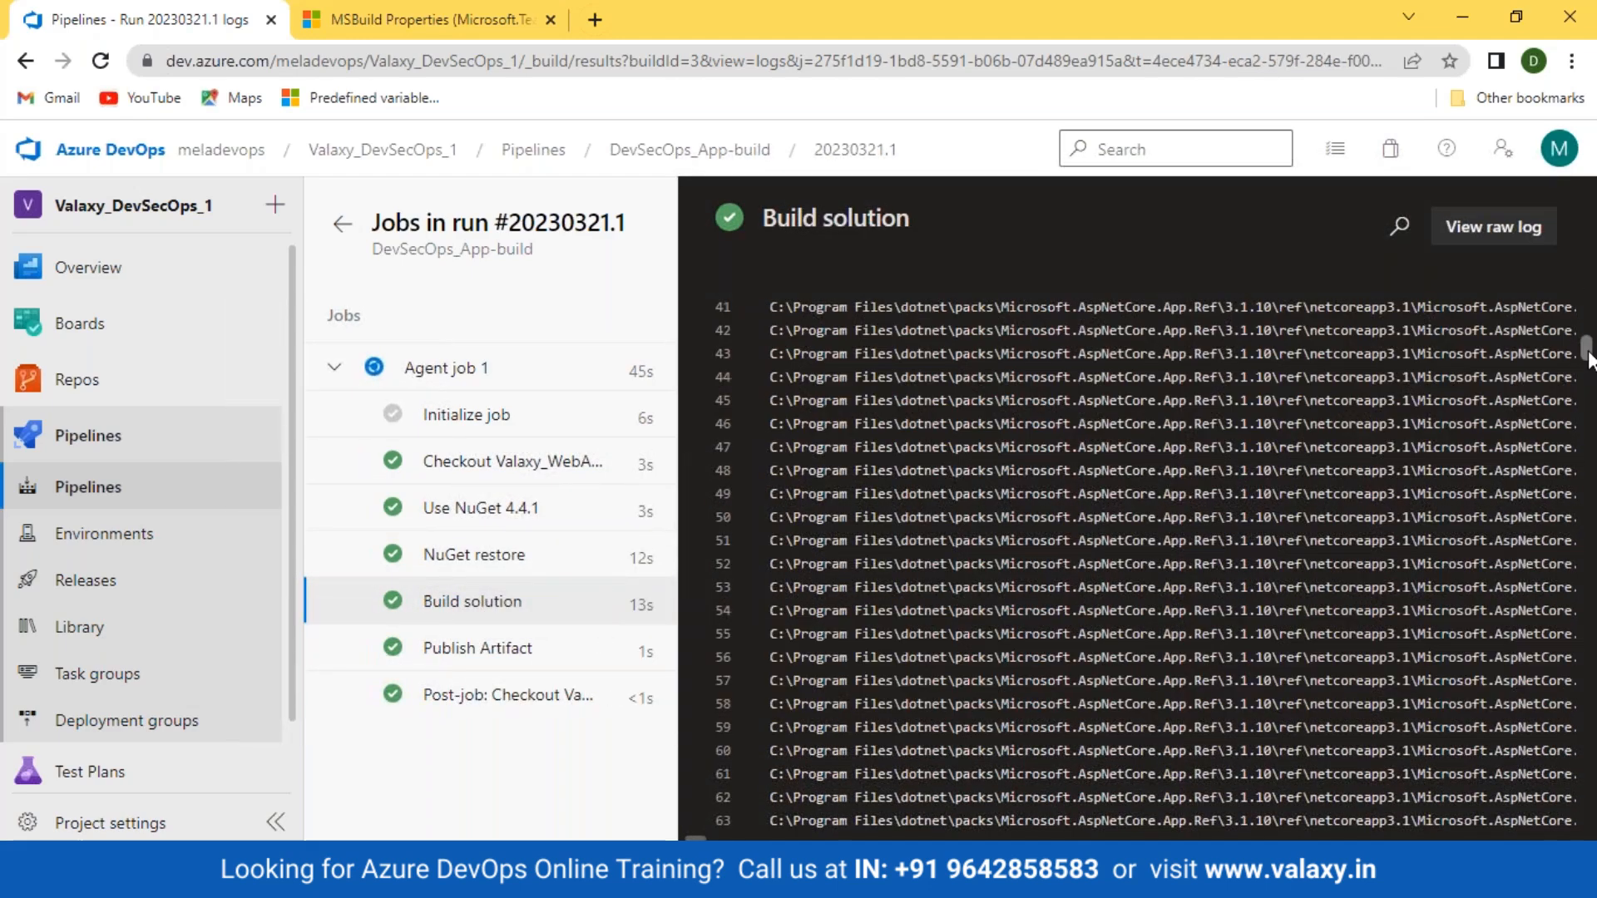
drag(1590, 367, 1505, 819)
drag(763, 695, 891, 696)
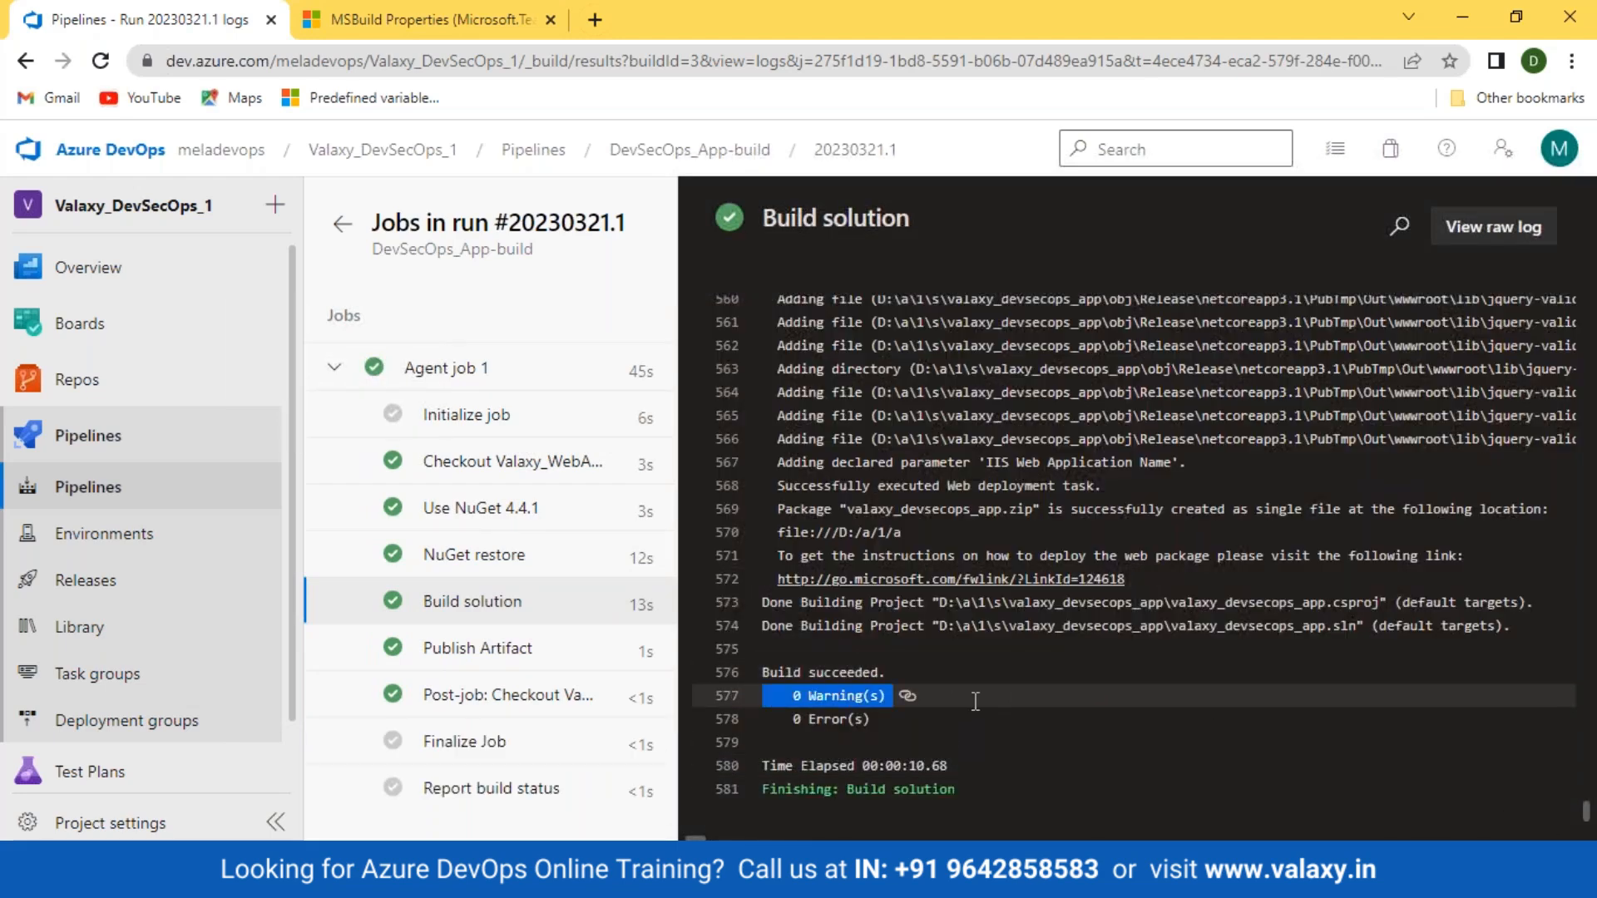
drag(782, 719, 878, 719)
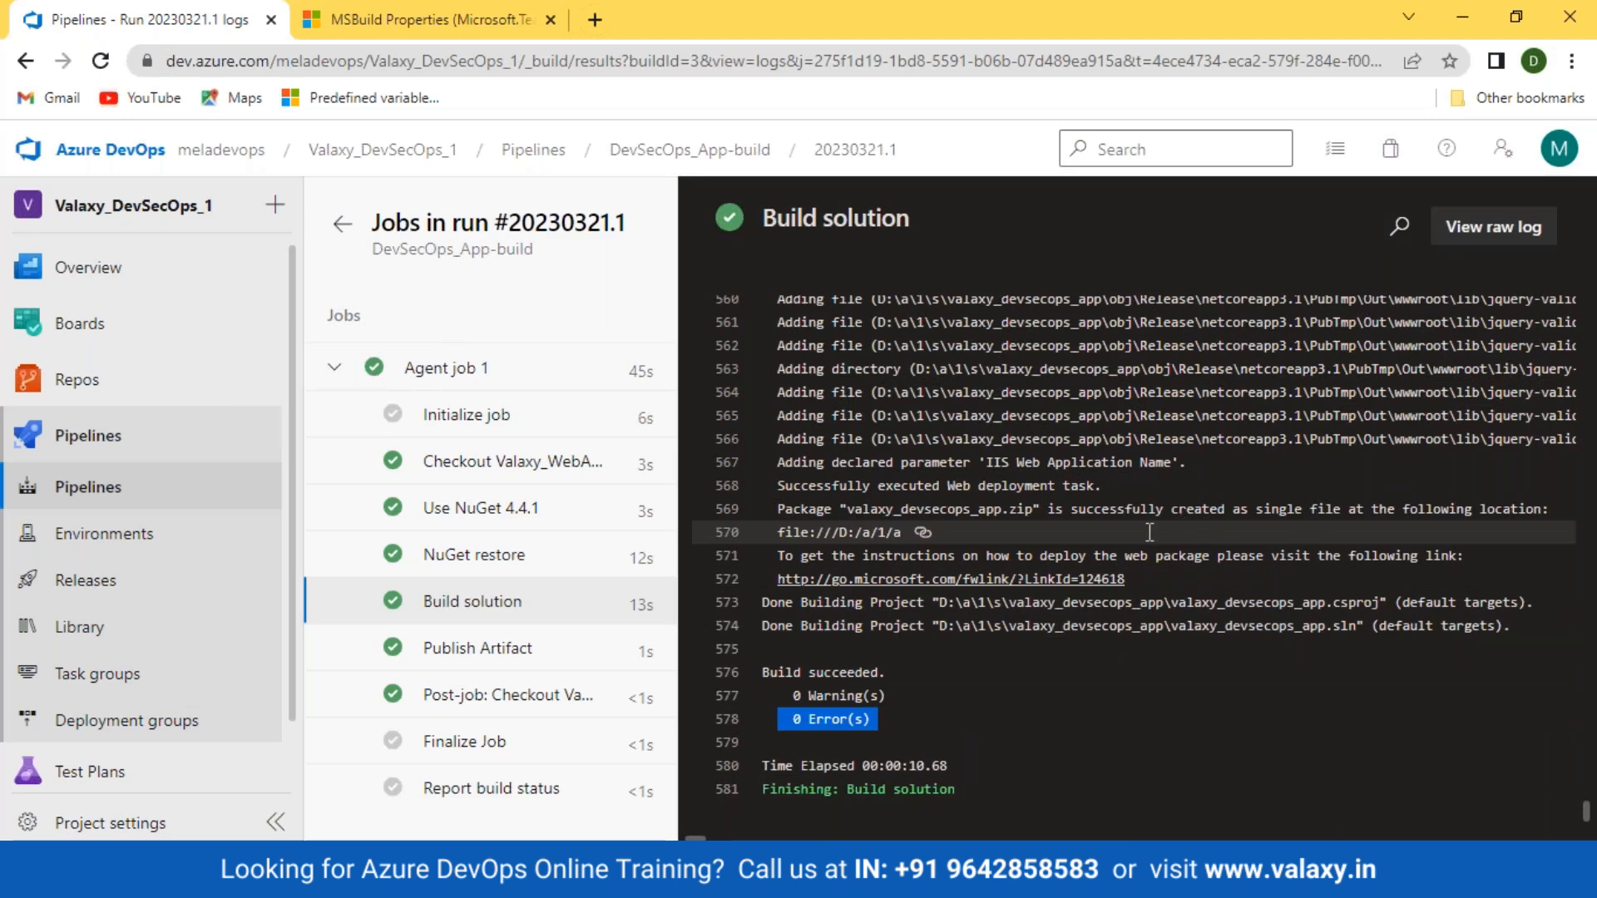
Highlight the created package message and its output location in the Build solution log.
drag(777, 509, 1542, 508)
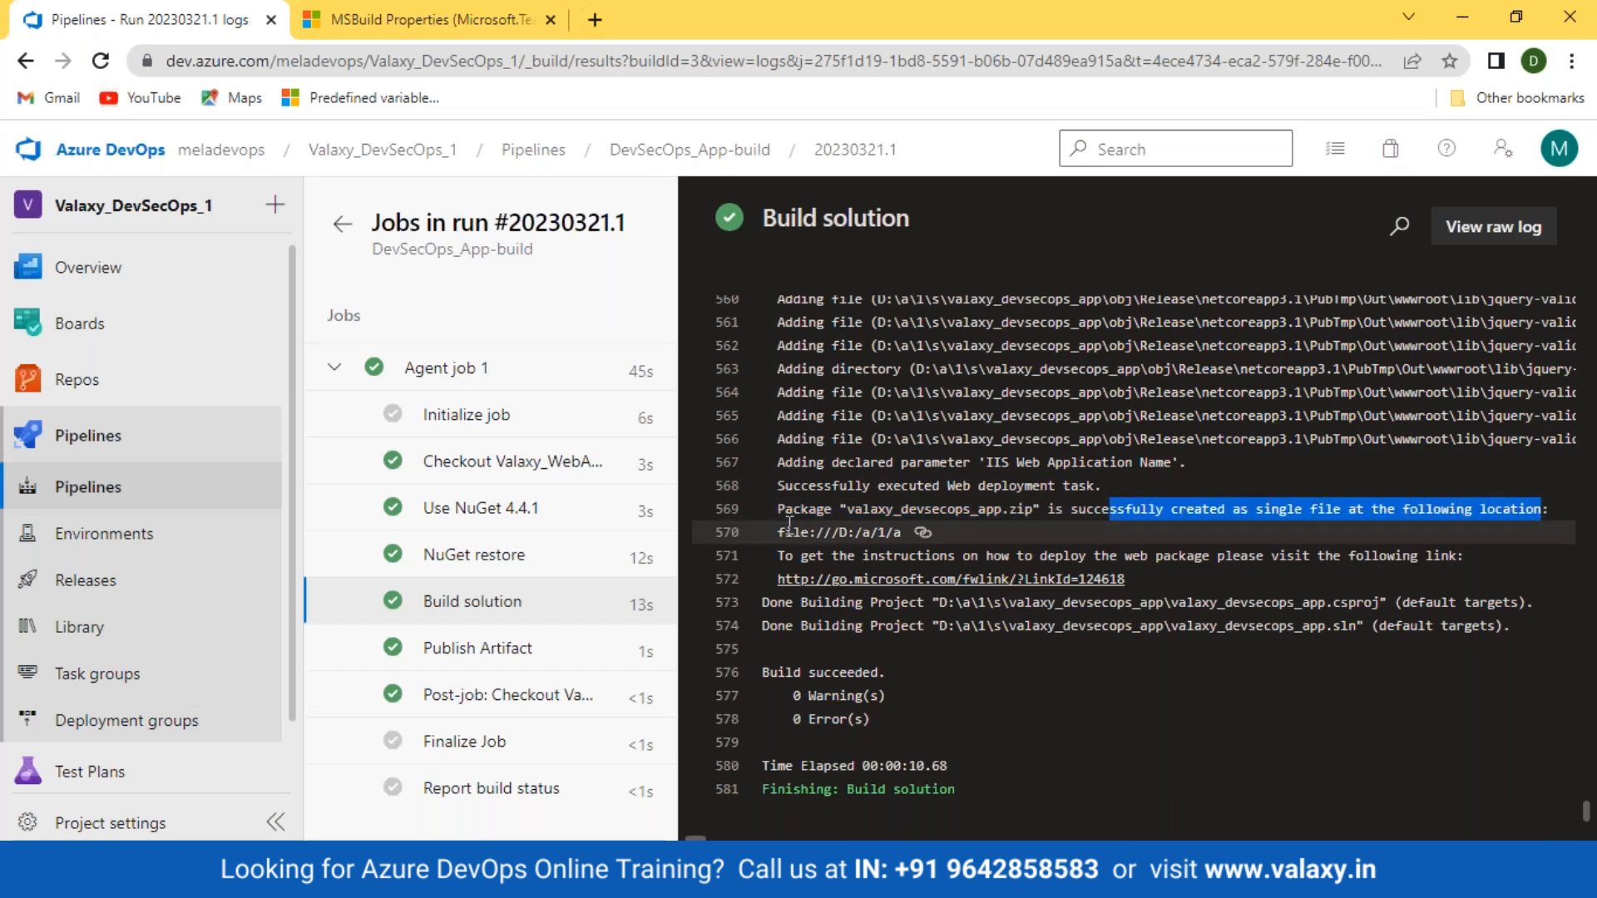
drag(783, 532, 889, 532)
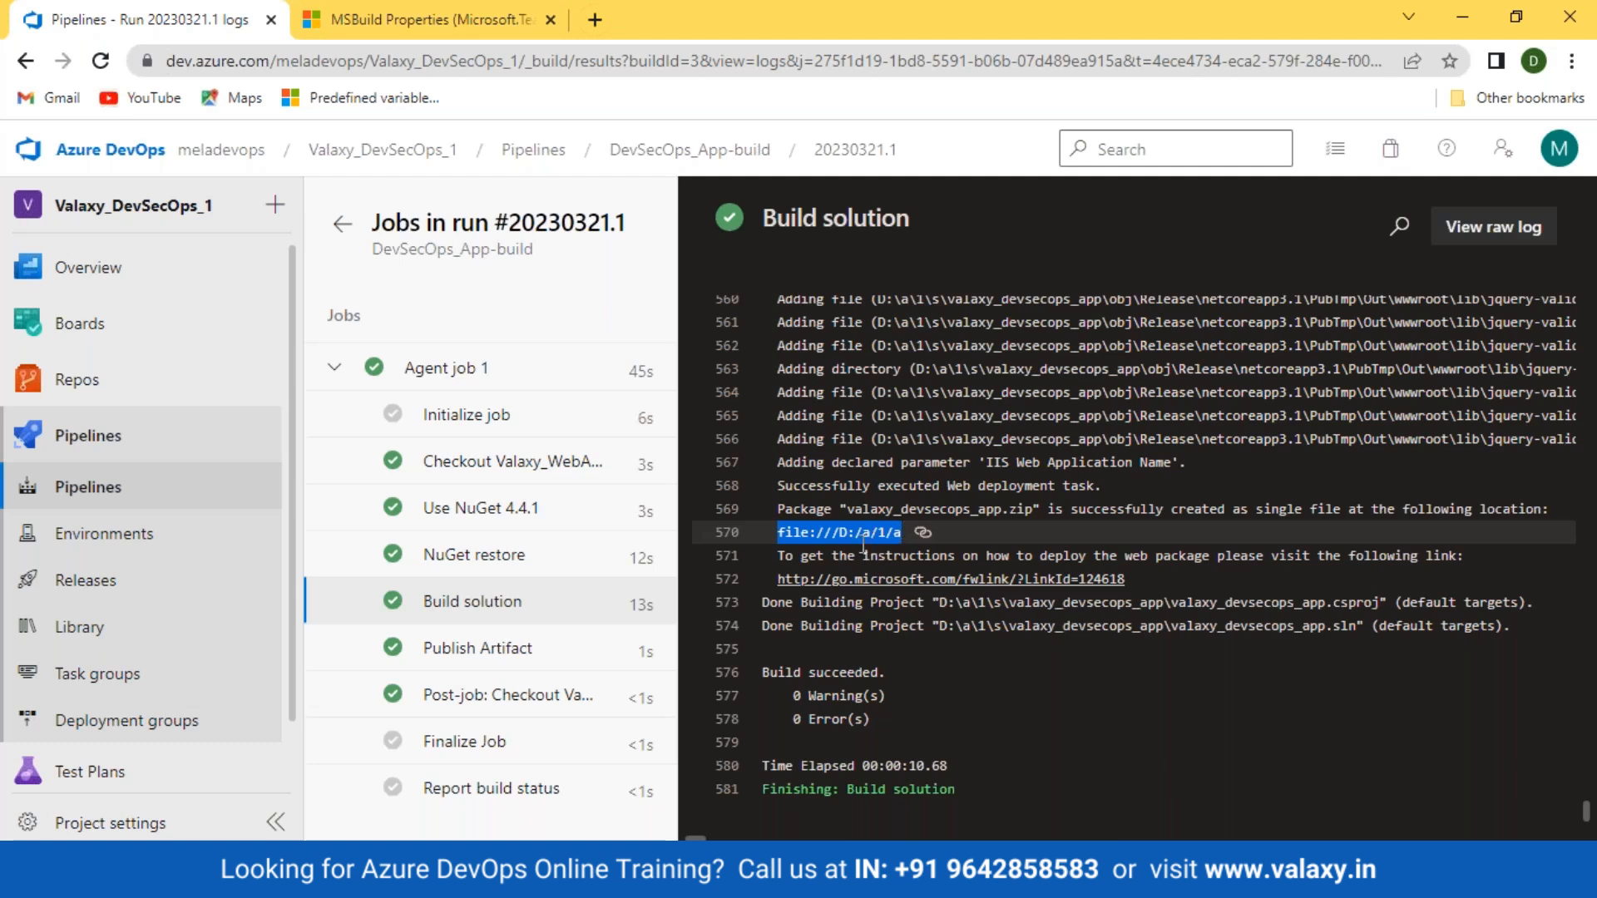
click(898, 533)
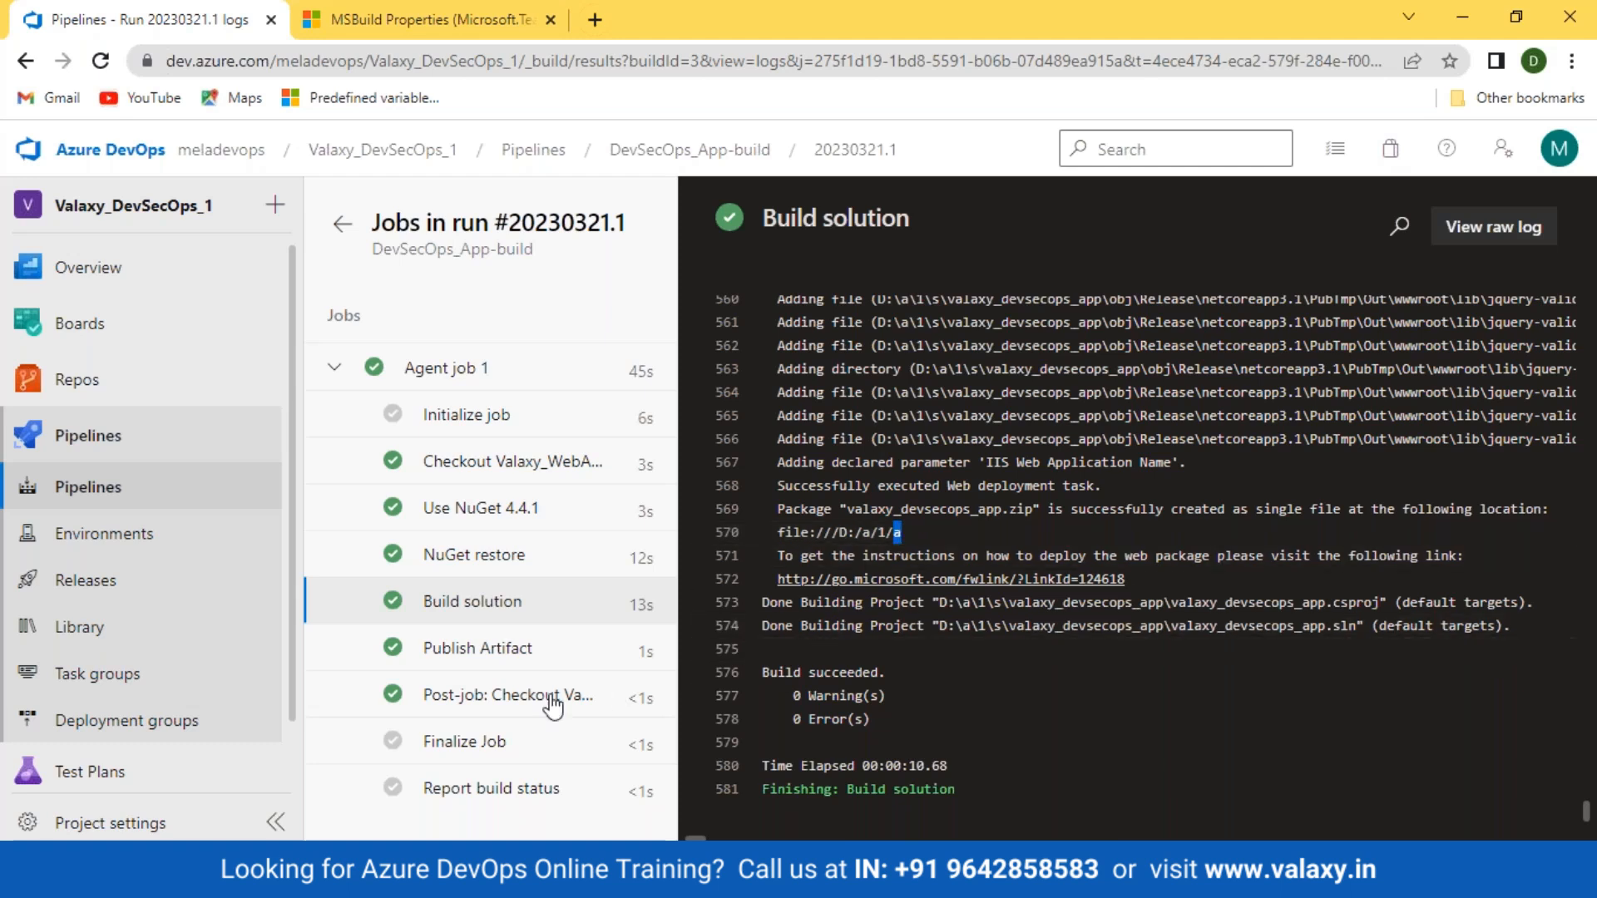
Open the Publish Artifact log and highlight the upload's source folder and destination file container.
click(490, 650)
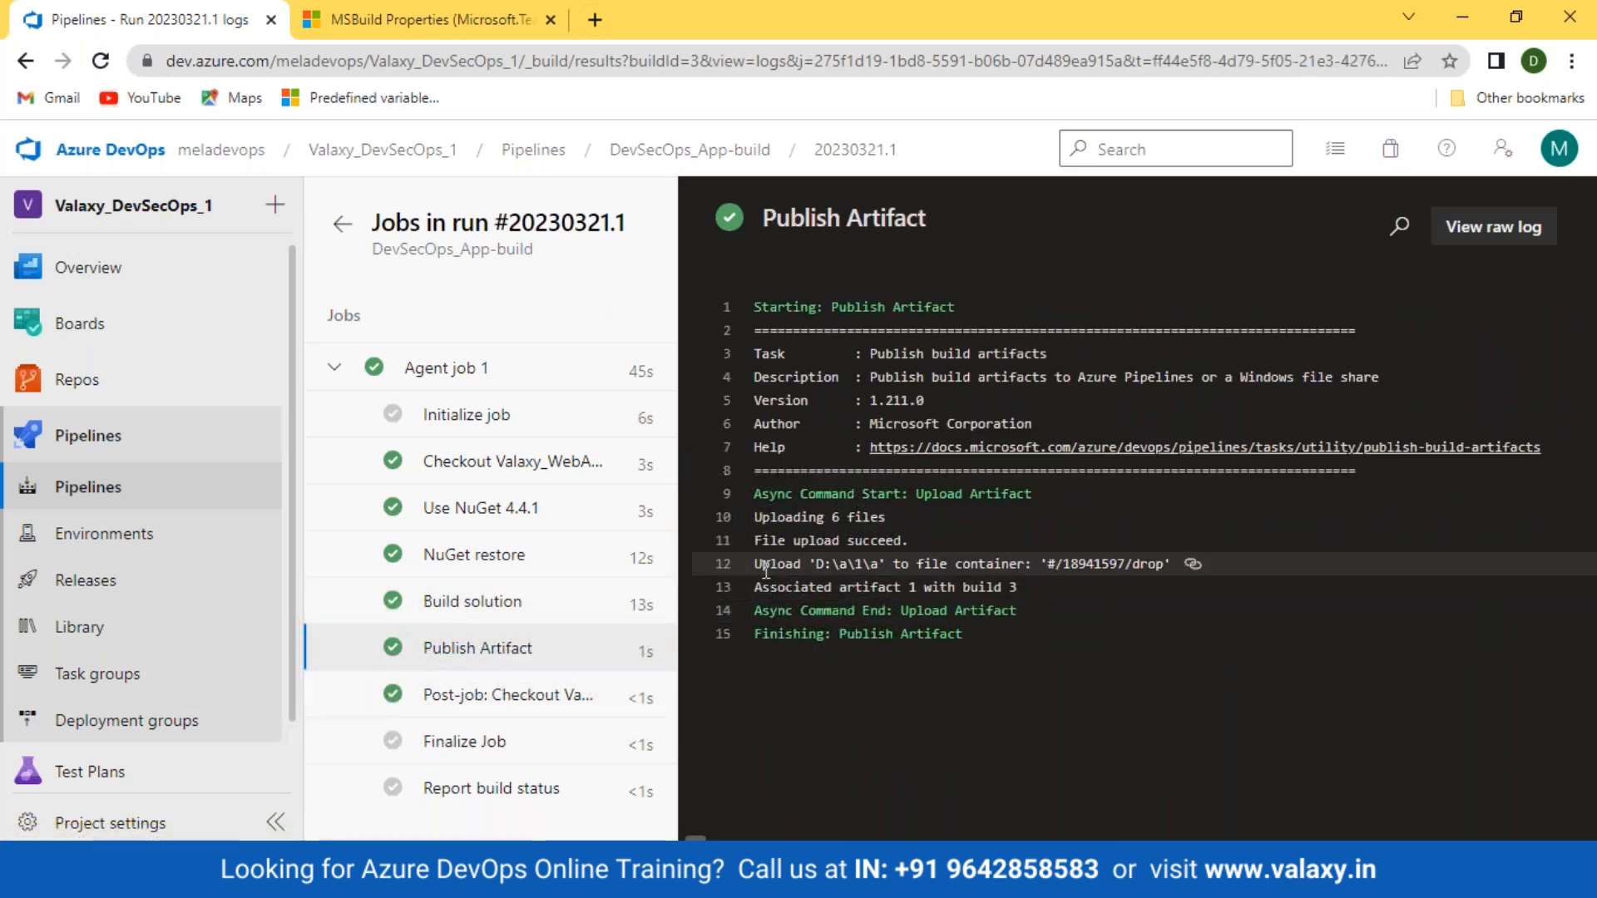
drag(752, 565, 879, 566)
click(823, 567)
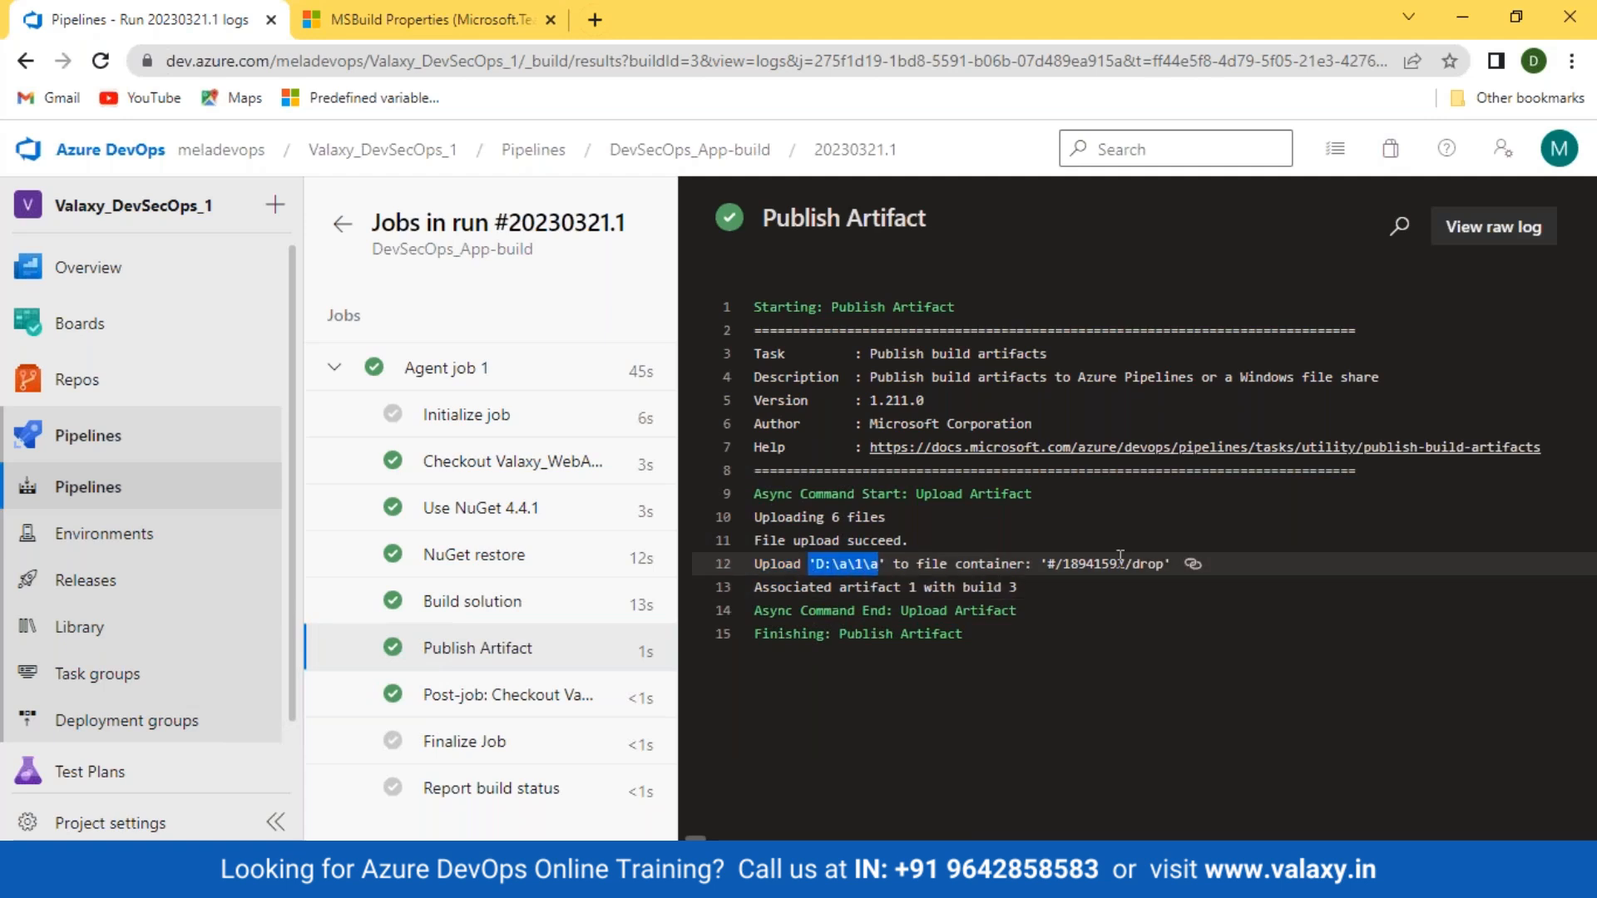
drag(1049, 564, 1167, 552)
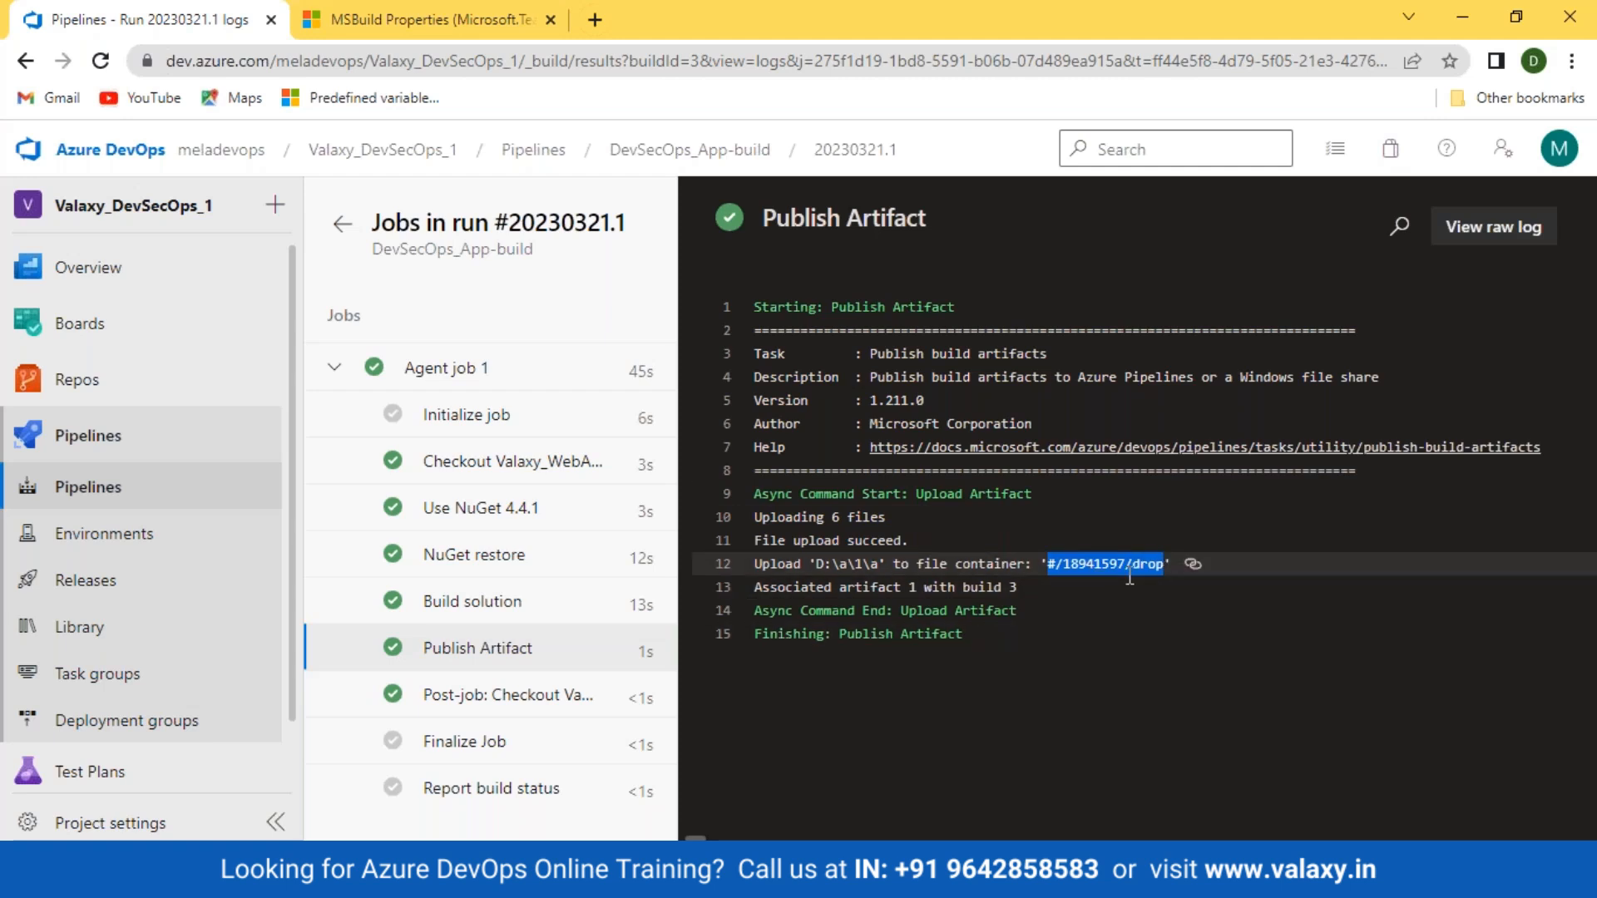
Return to the pipeline list and open the summary of the latest DevSecOps_App-build run.
click(75, 489)
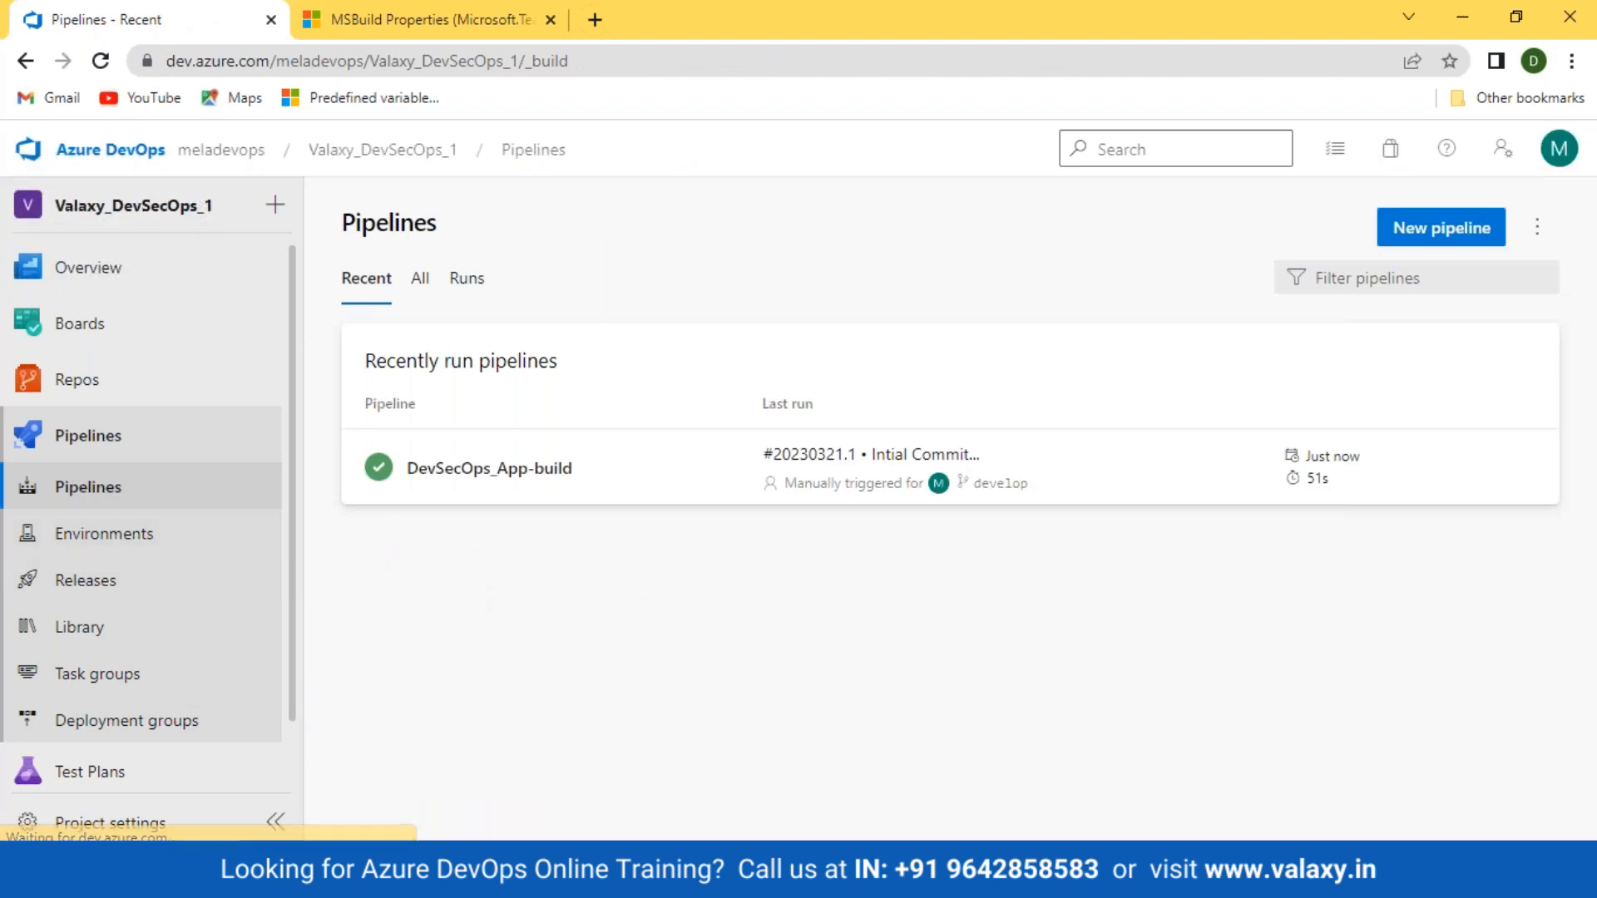
click(471, 473)
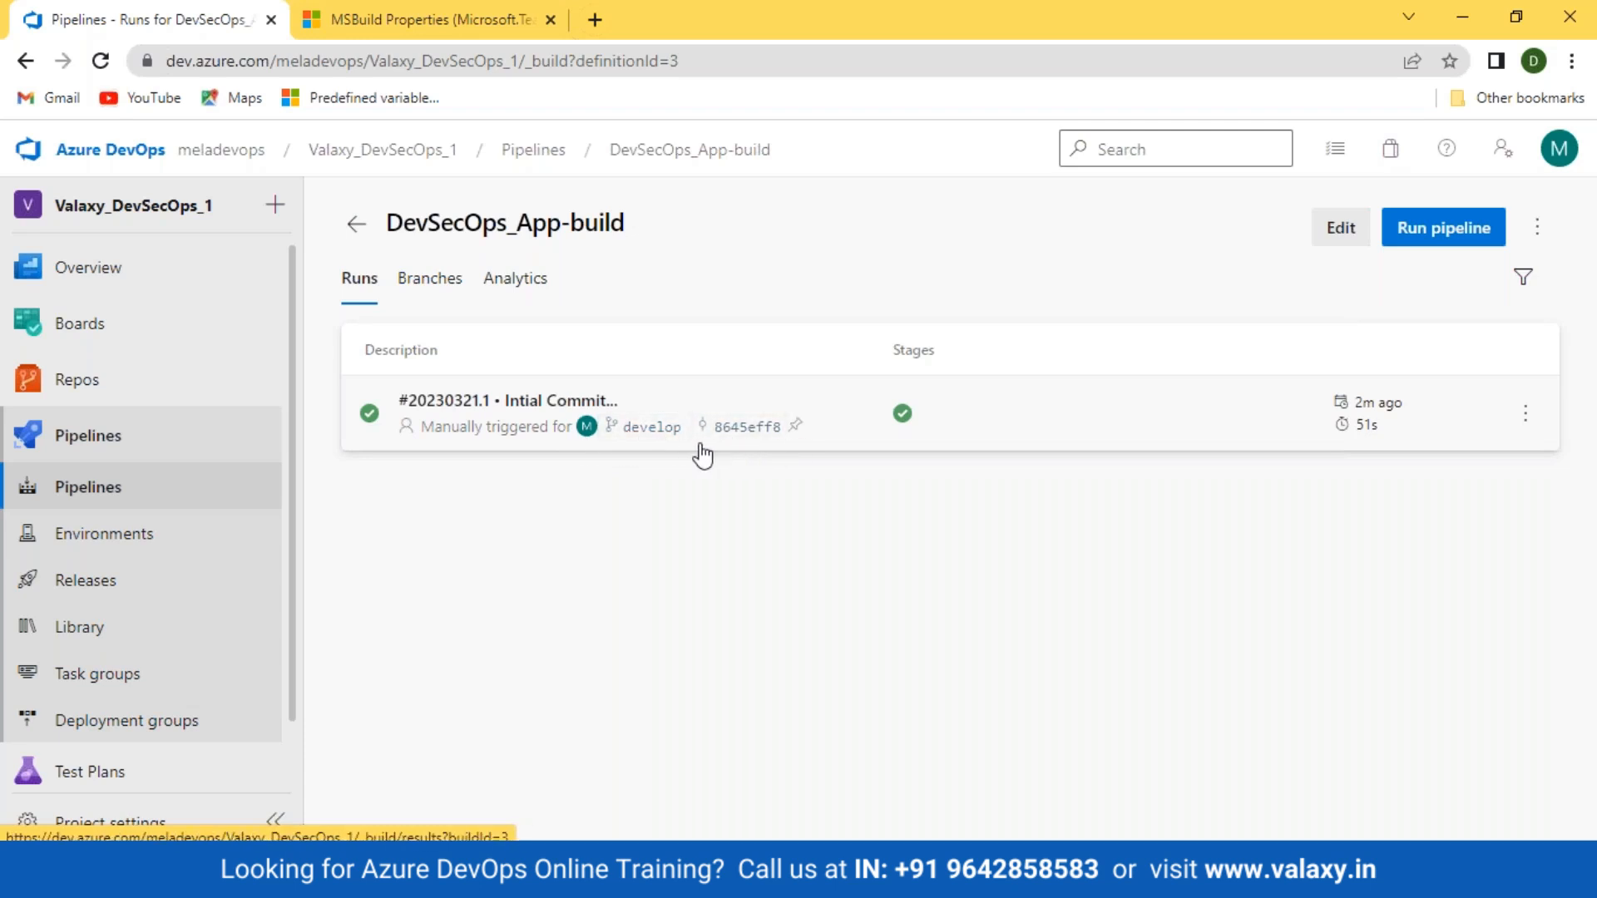
click(434, 407)
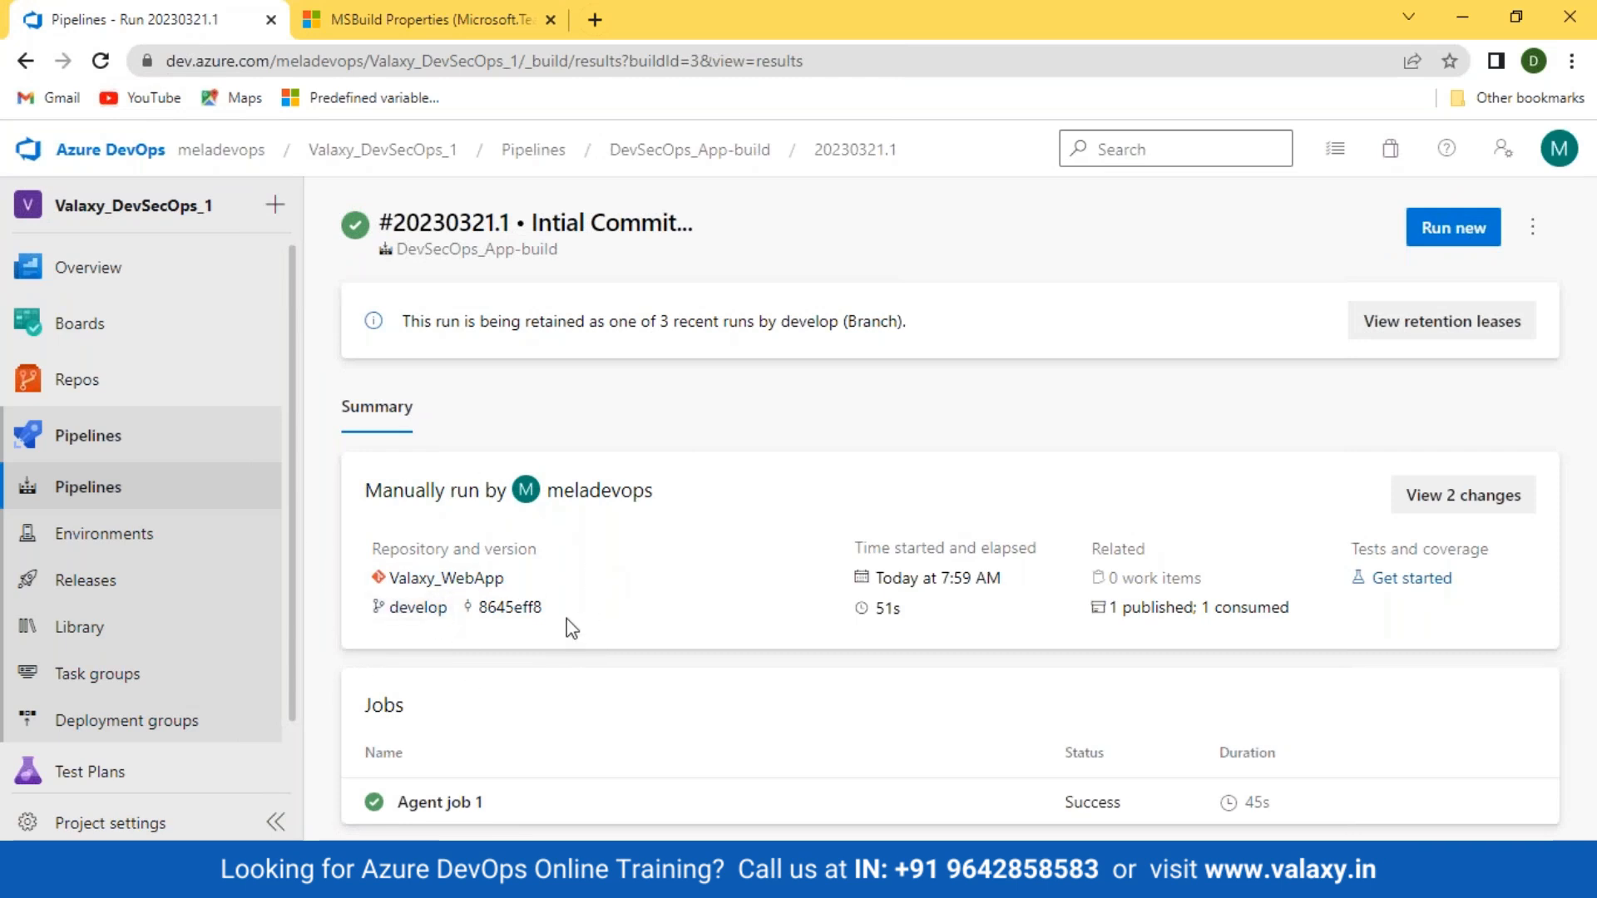
View the run's source commit, return to the run summary, and list the files in its published drop artifact.
click(533, 619)
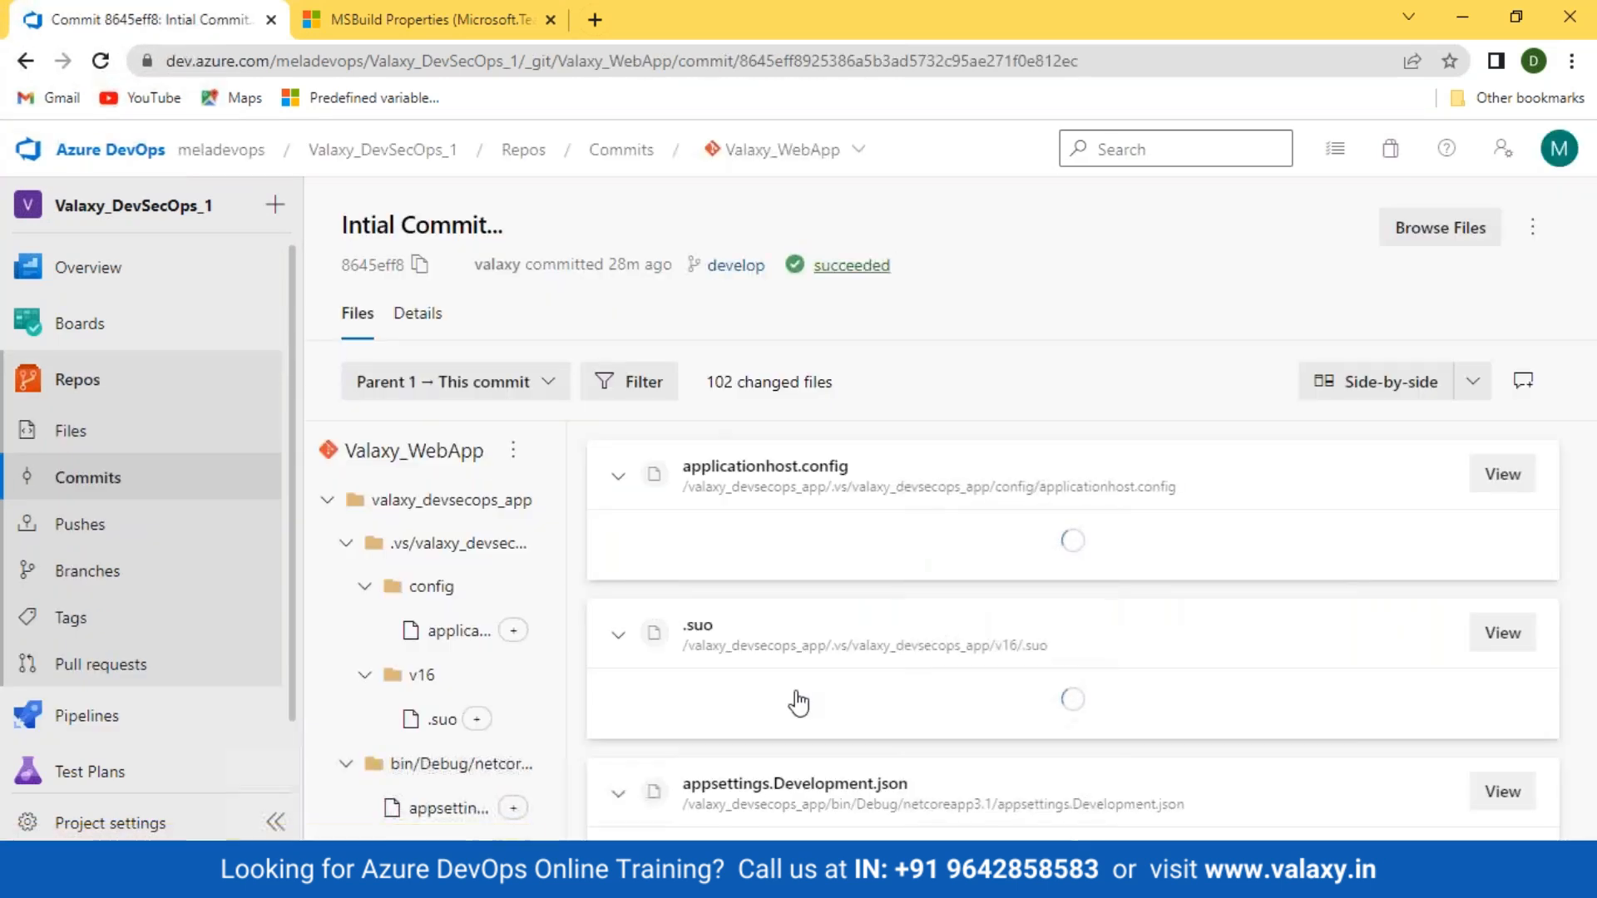
click(15, 69)
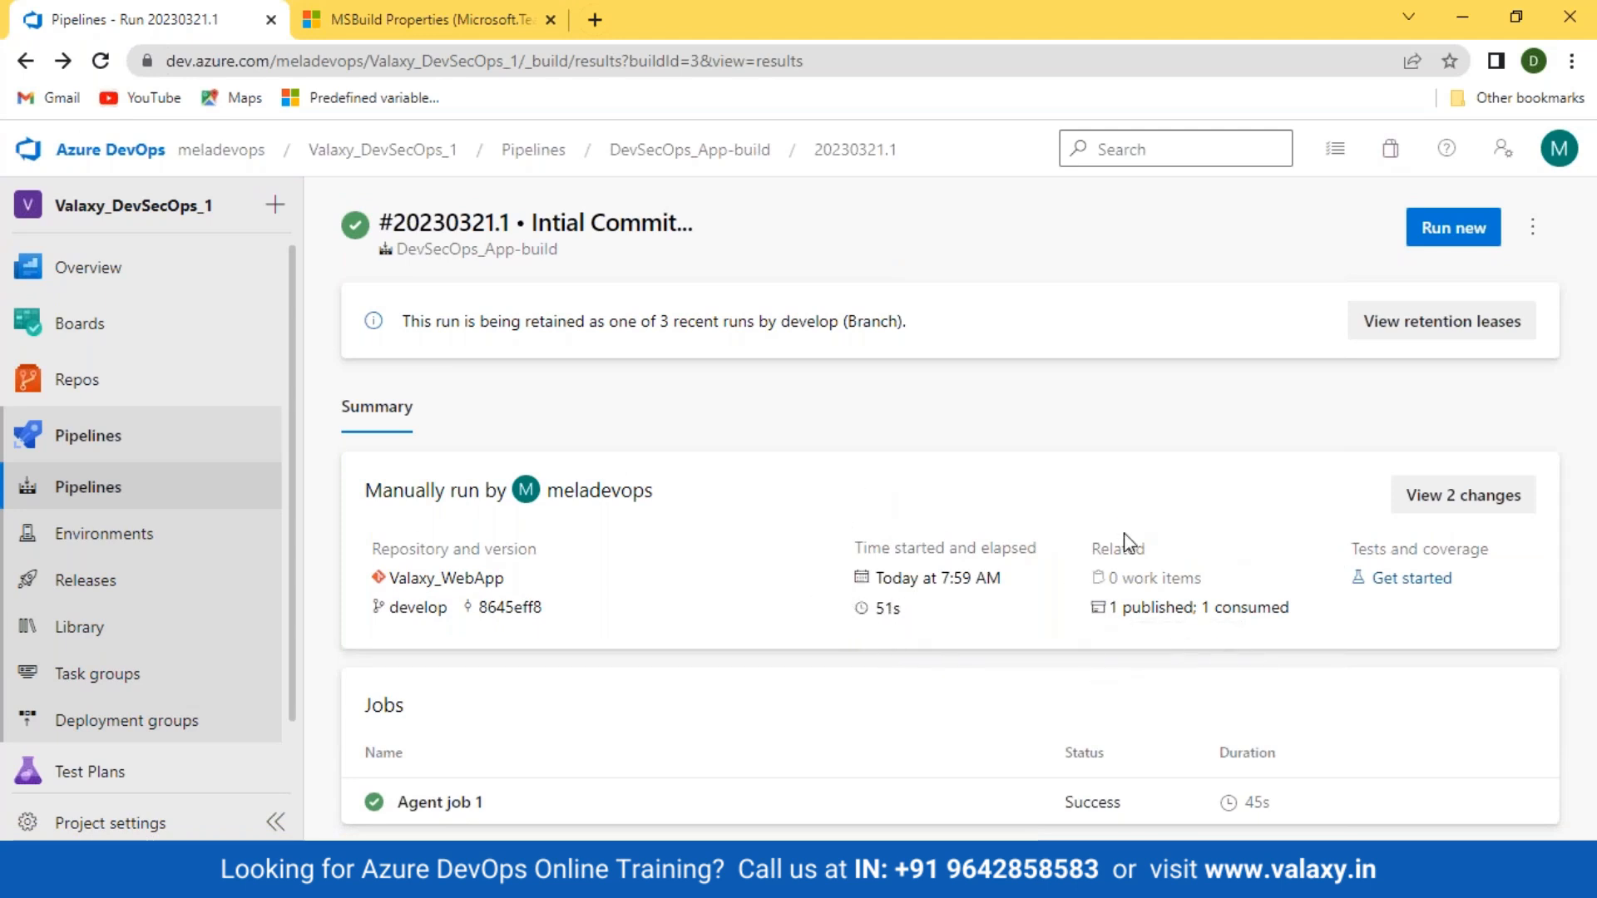
click(1189, 607)
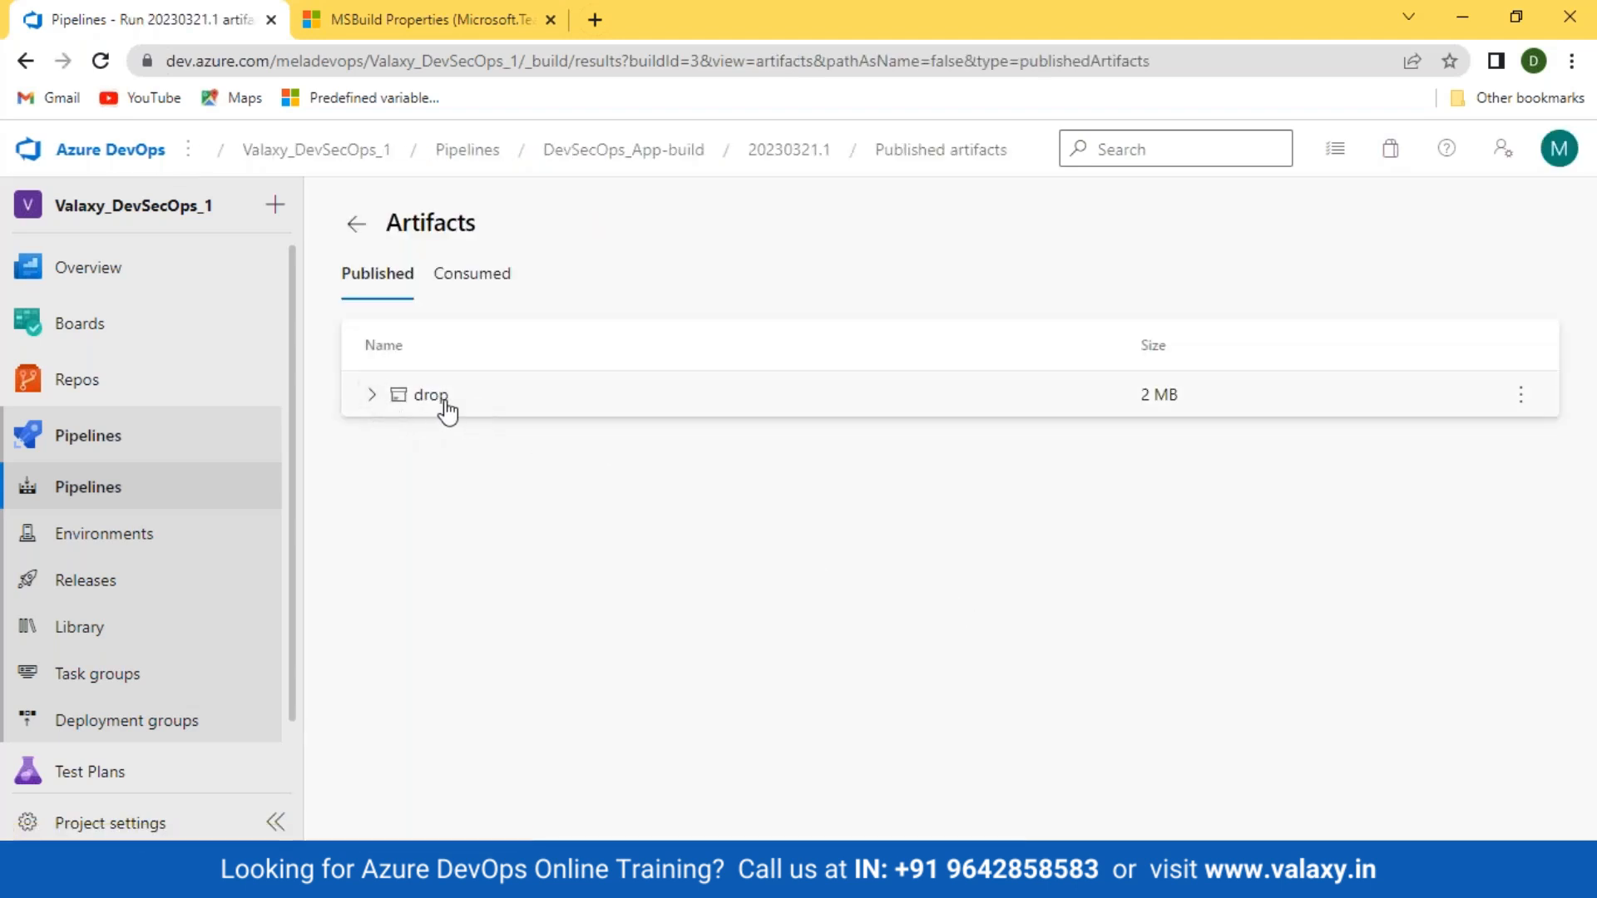
click(372, 396)
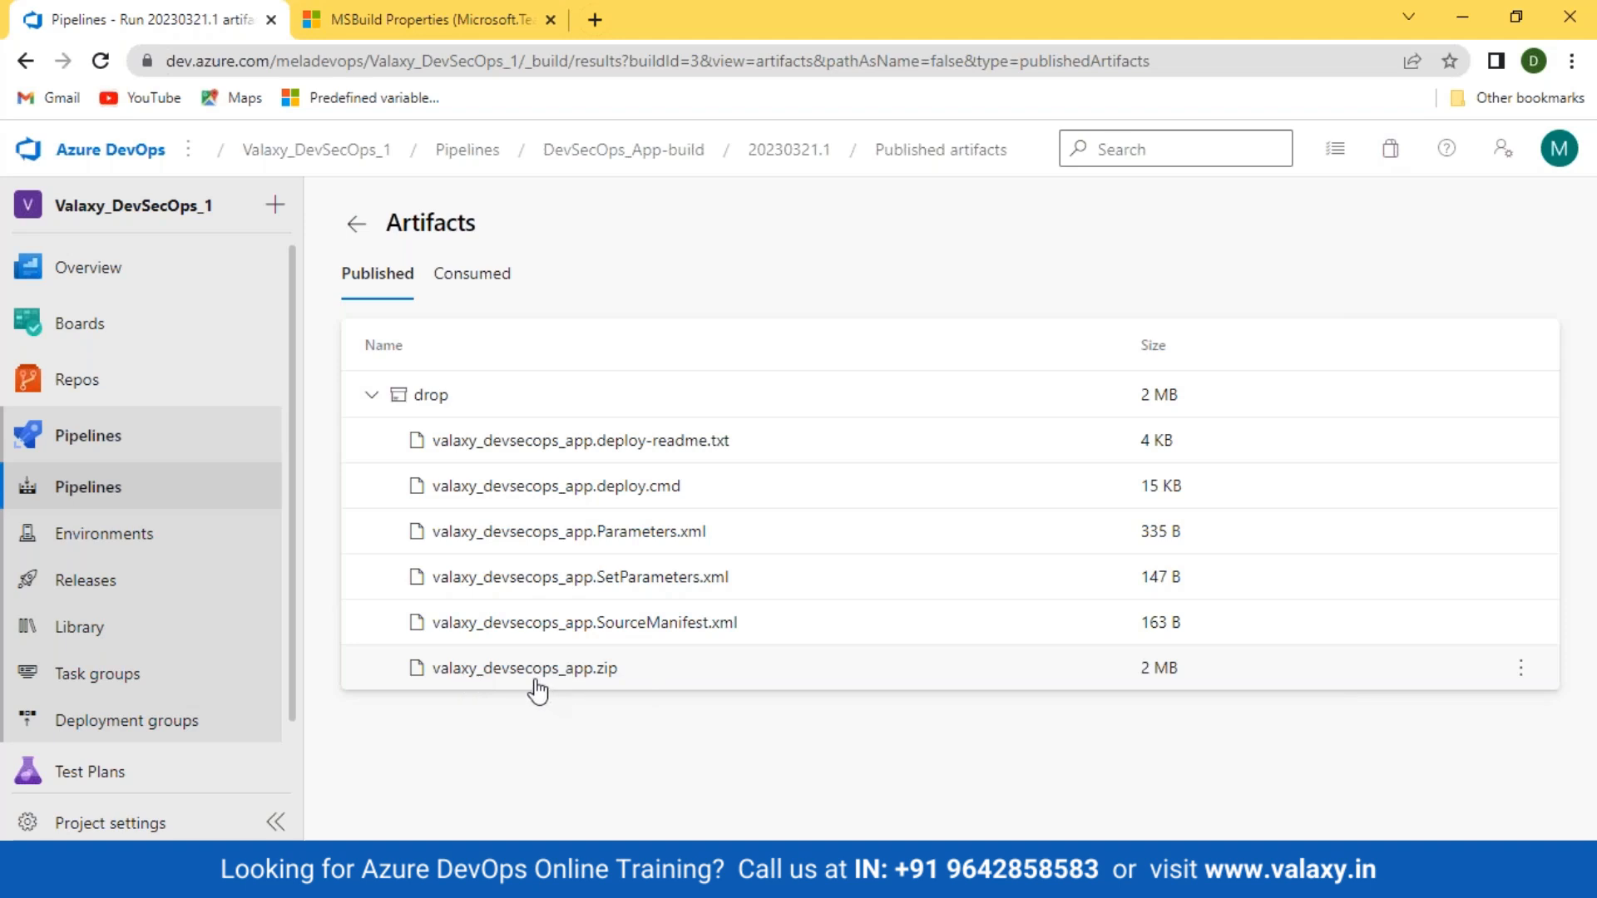
Highlight the repository and commit entry under the run's consumed artifacts, and go back to the run summary.
click(453, 277)
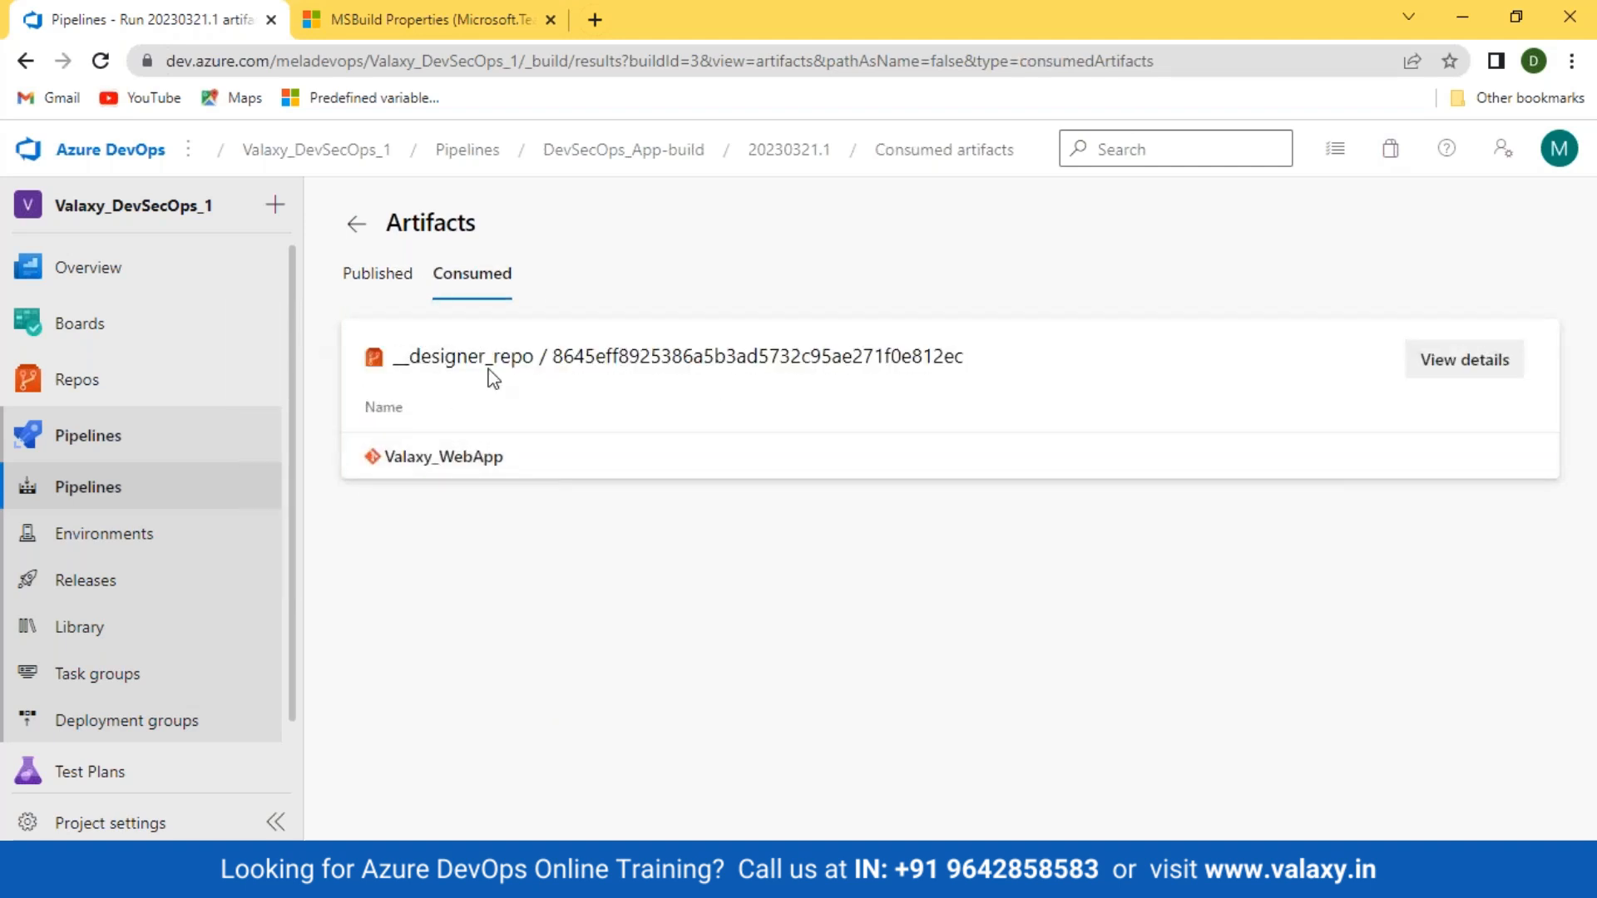
drag(401, 357, 1033, 360)
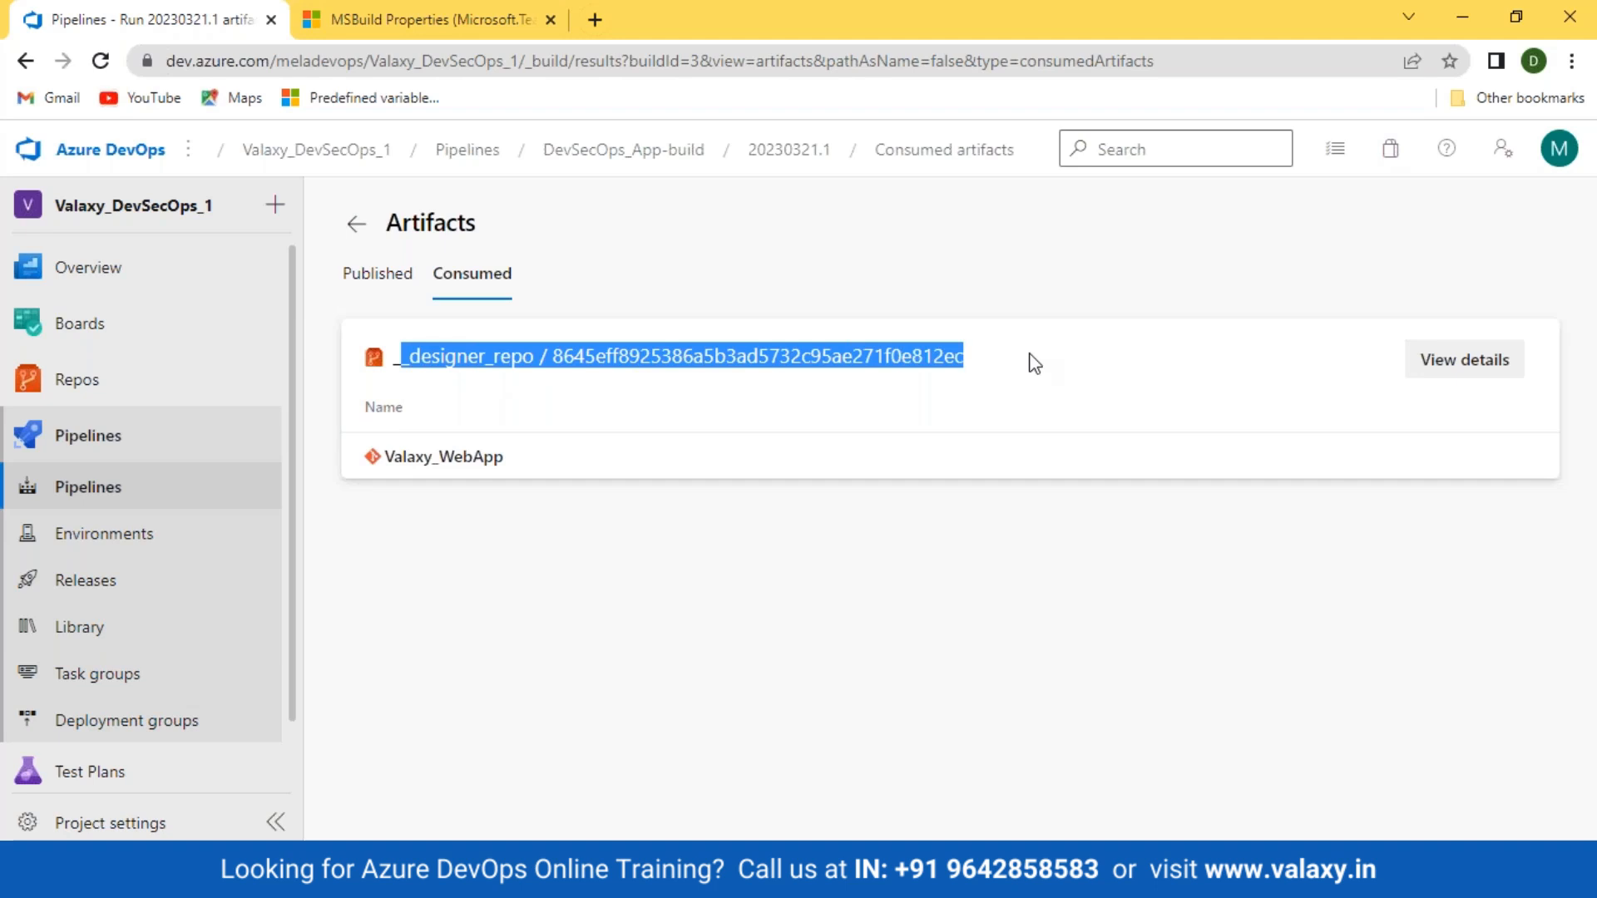
click(846, 648)
click(355, 223)
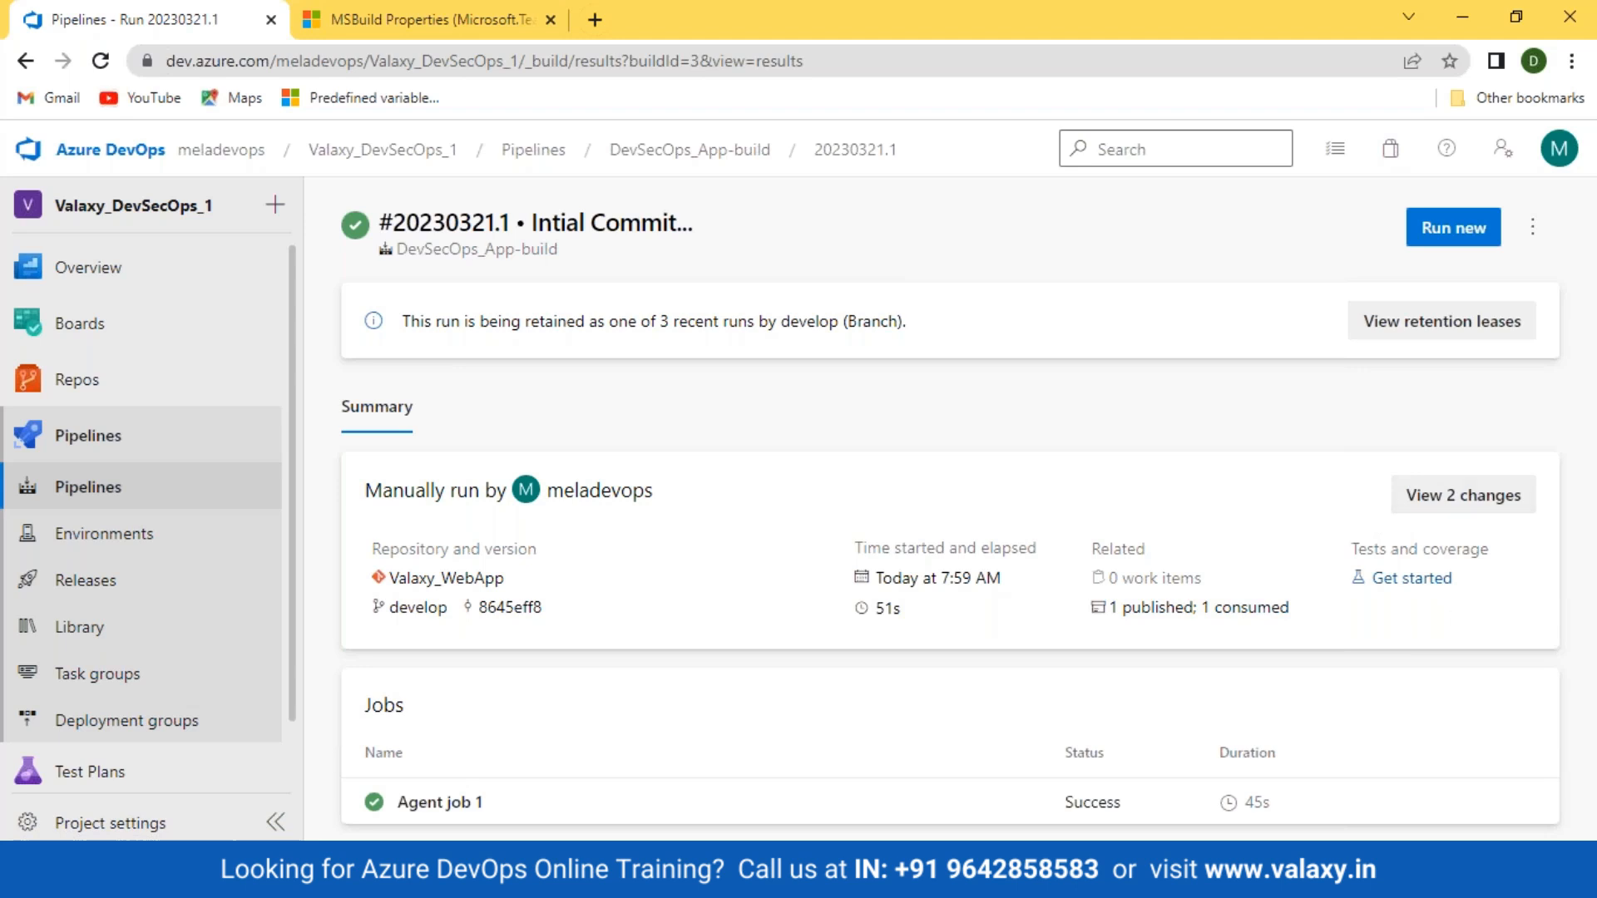
Open Agent job 1 from the run's Jobs list and highlight the version and cache lines in the Use NuGet log.
double_click(370, 708)
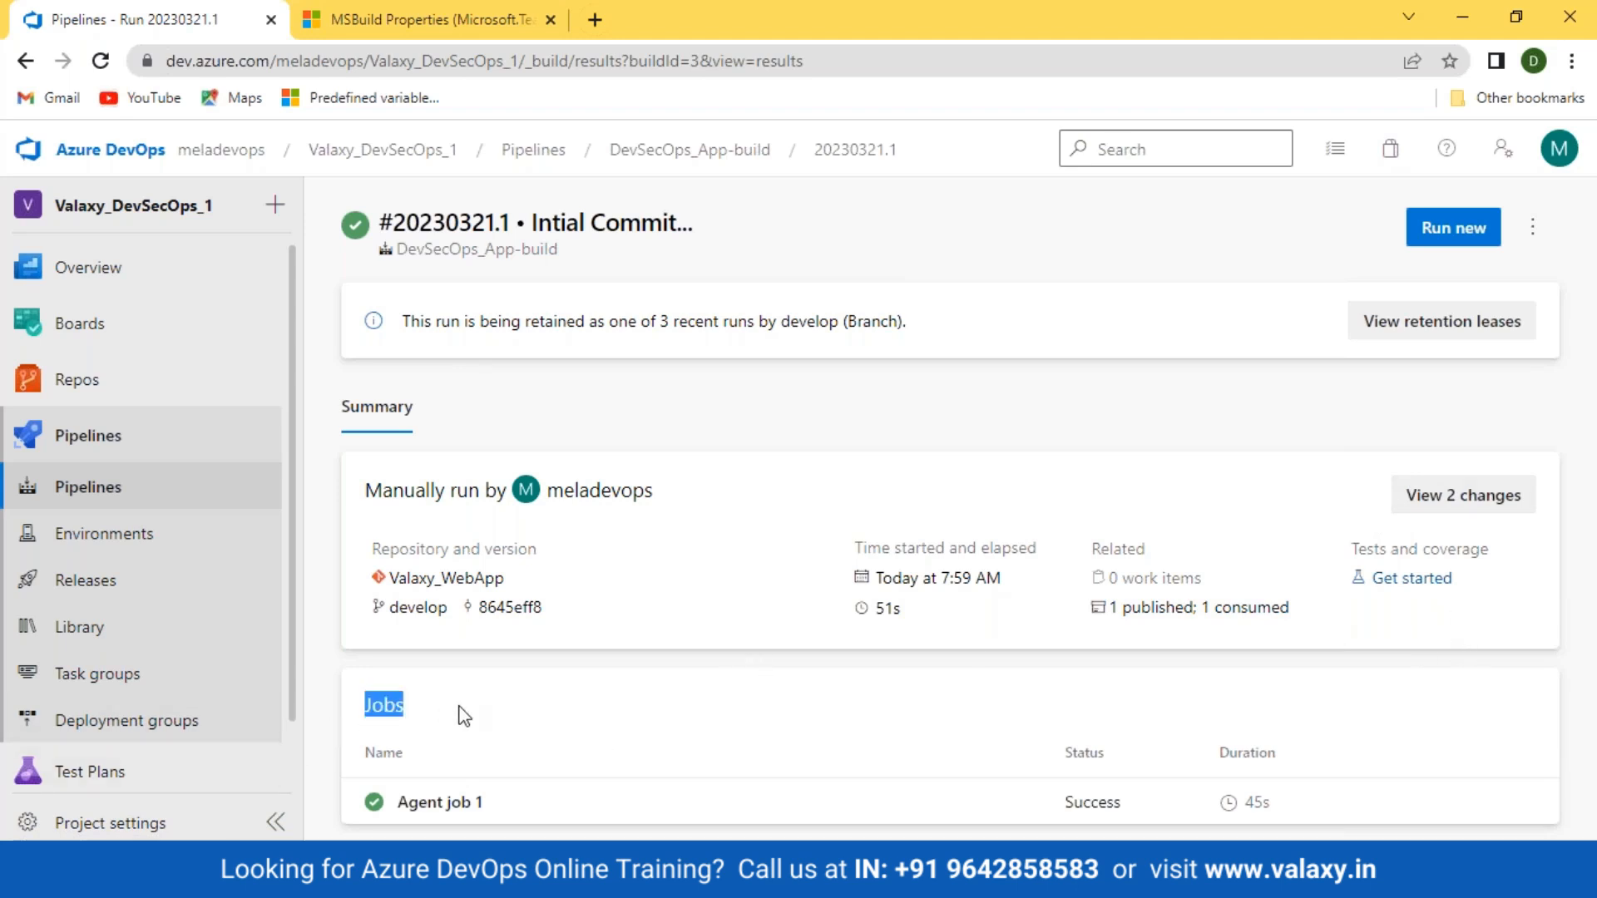
click(443, 807)
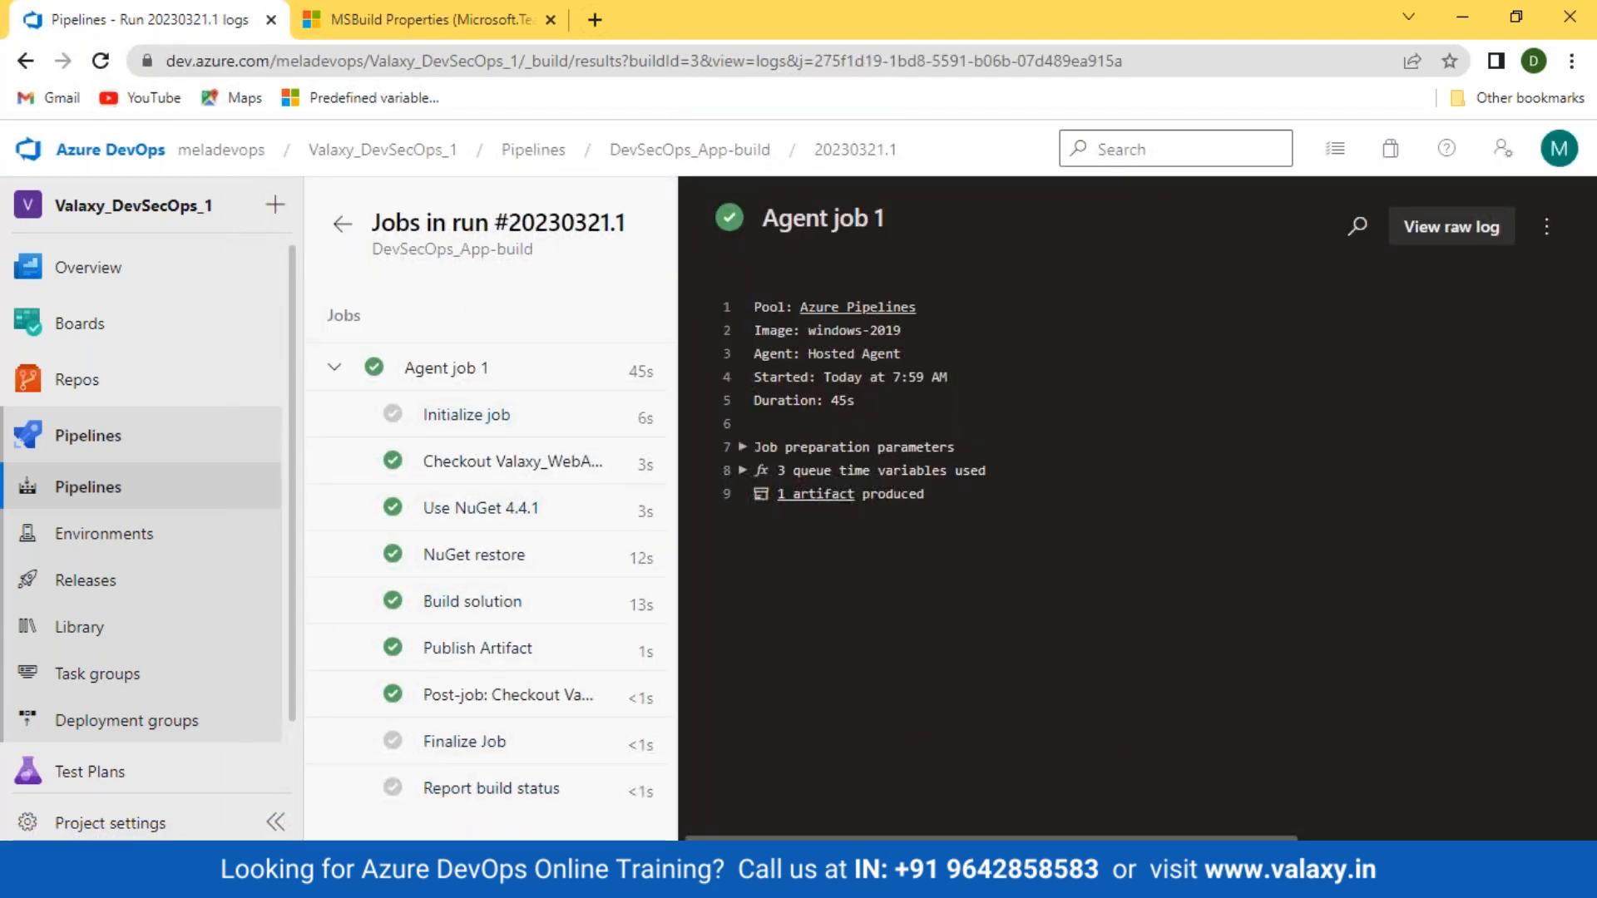
click(457, 509)
drag(955, 587, 832, 536)
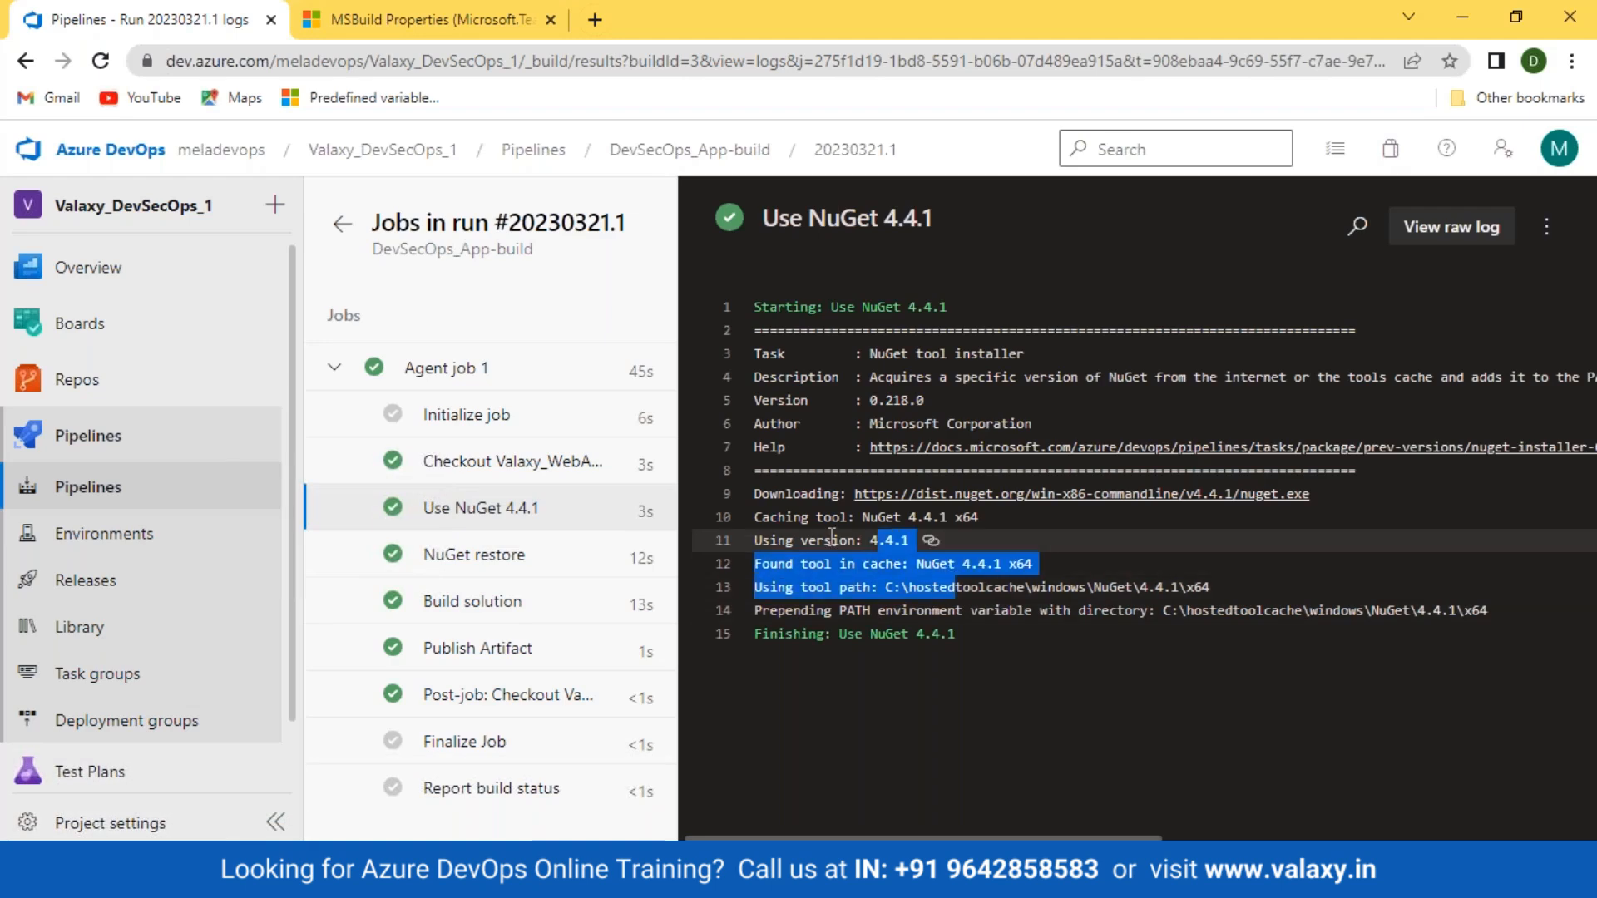
Open the NuGet restore log, highlight its NuGet and MSBuild detection lines, and read further down.
drag(435, 555, 479, 573)
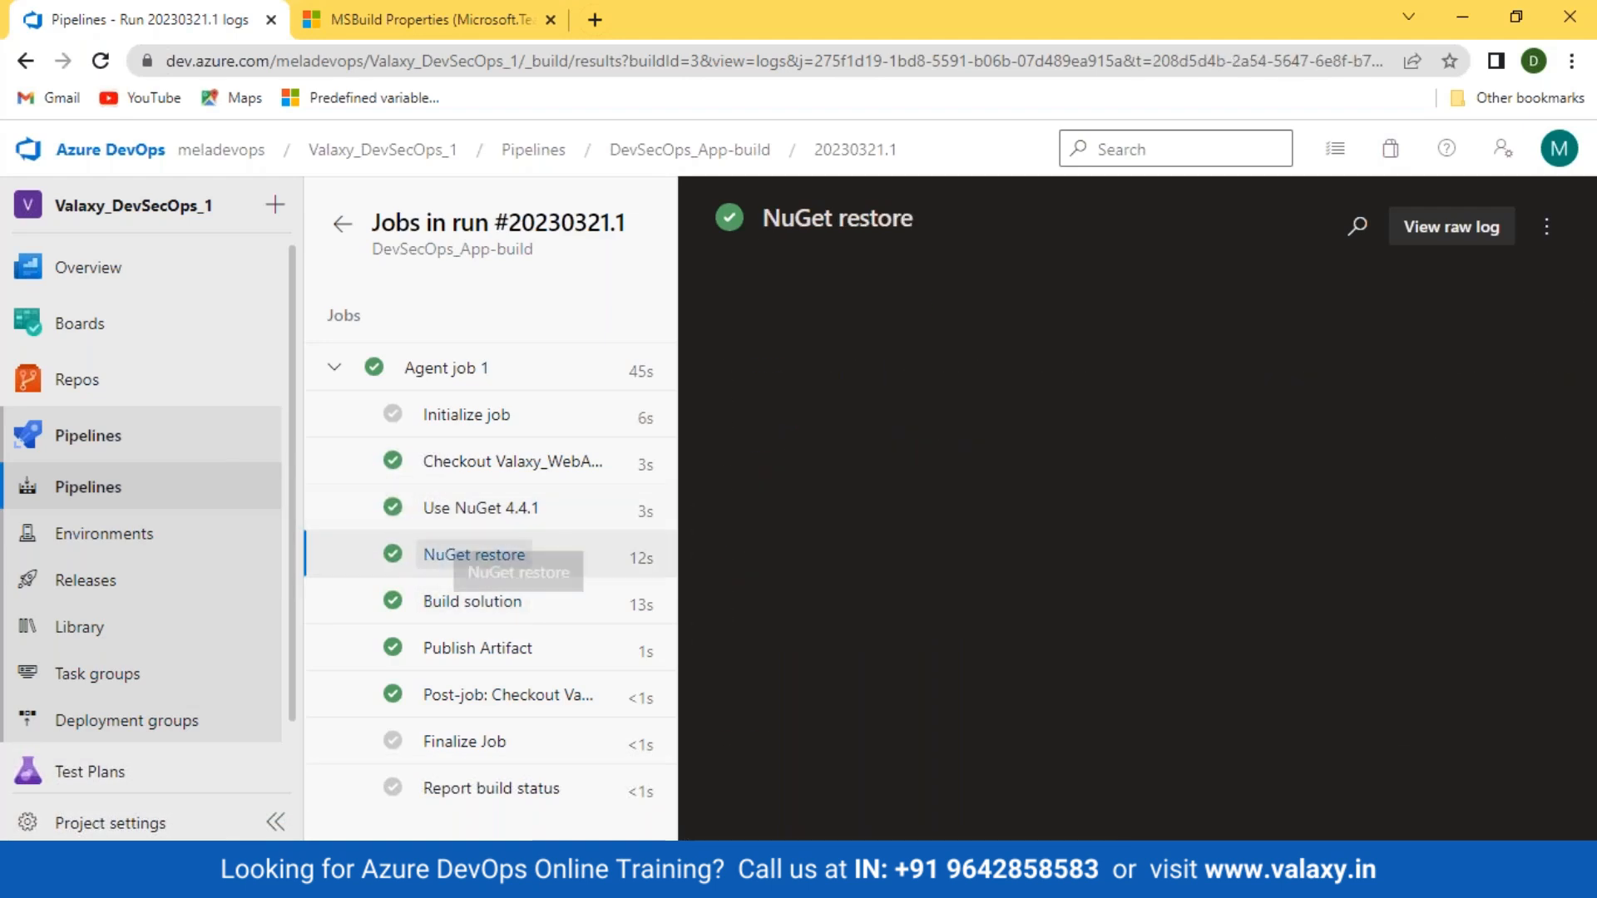
drag(947, 728, 803, 545)
scroll(805, 546, down, 2)
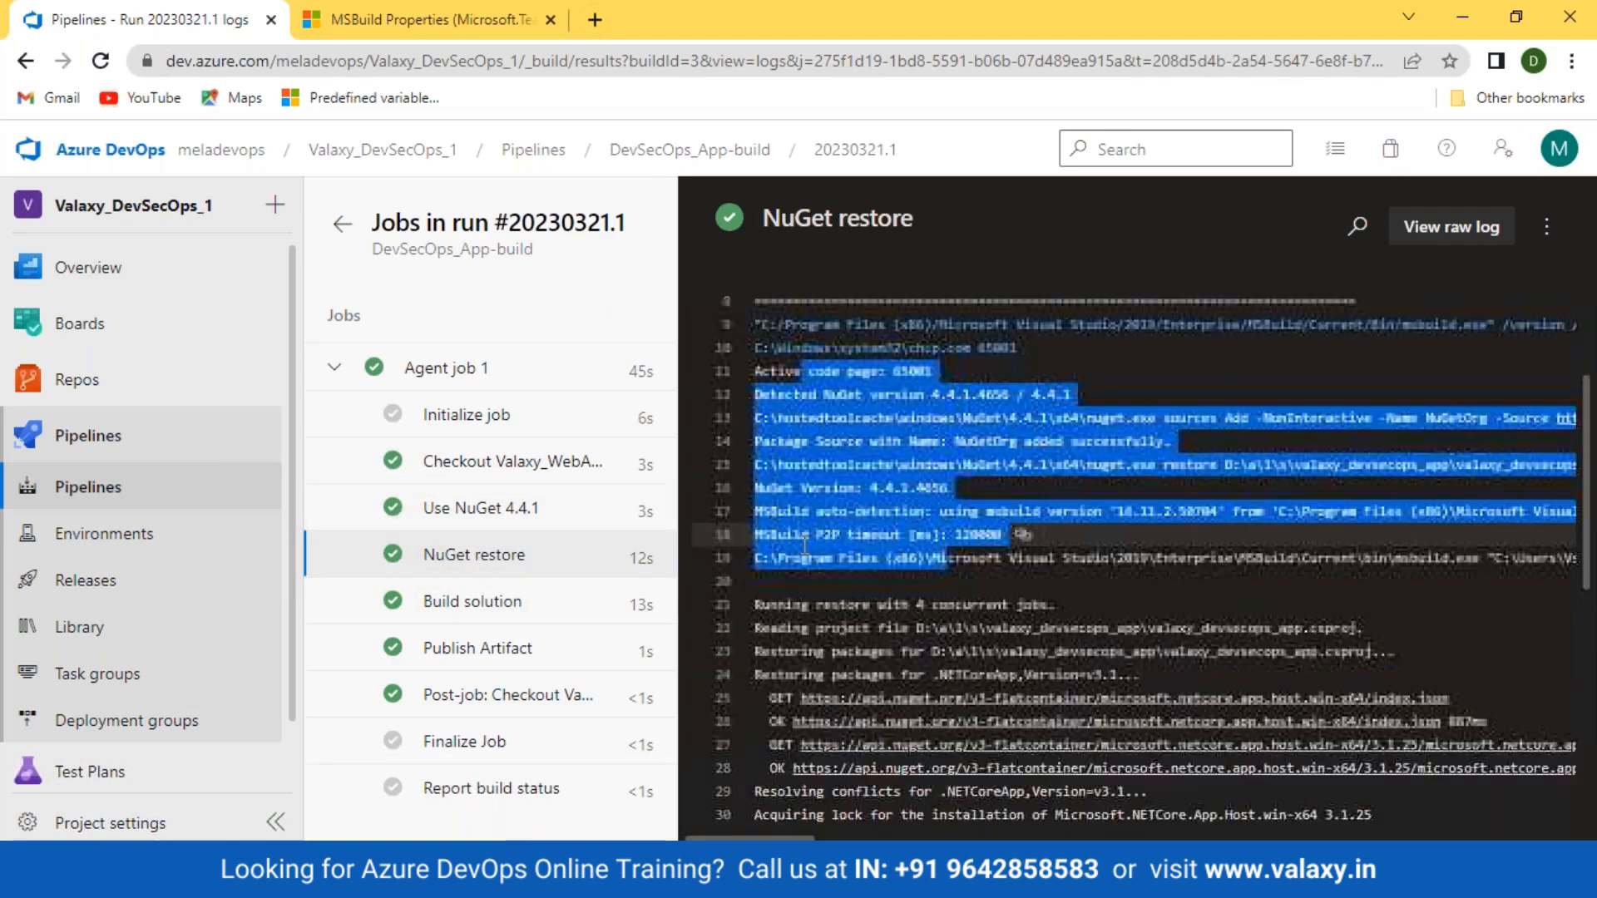
scroll(805, 546, down, 1)
Highlight the opening command lines of the Build solution log and the header of the Publish Artifact log.
click(472, 602)
drag(939, 750, 719, 622)
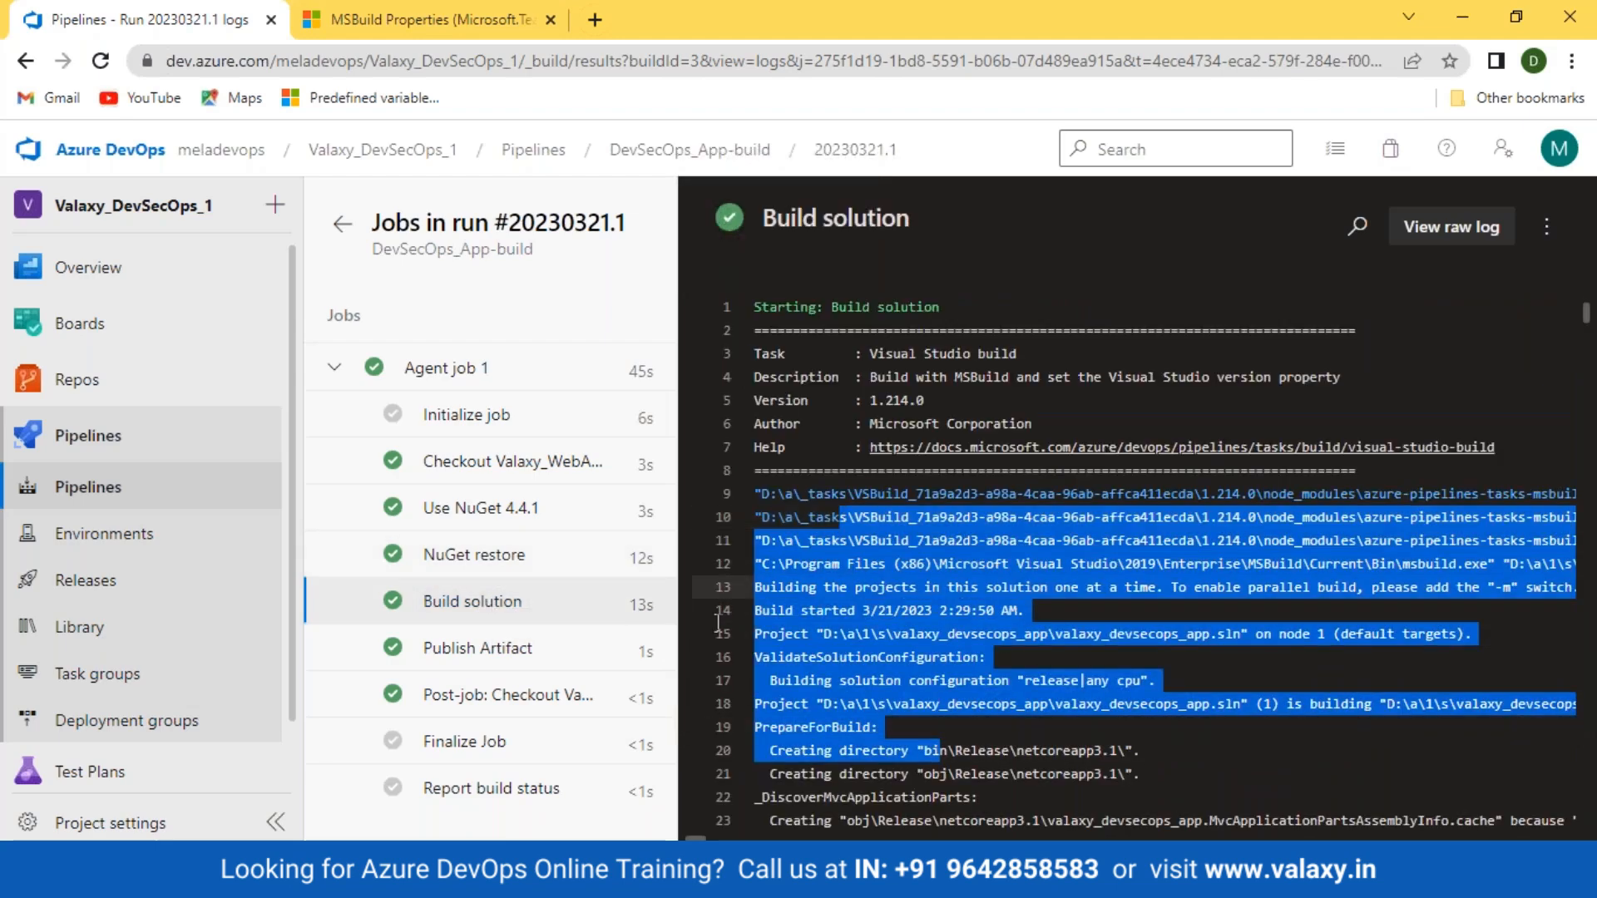
click(499, 648)
drag(753, 307, 773, 466)
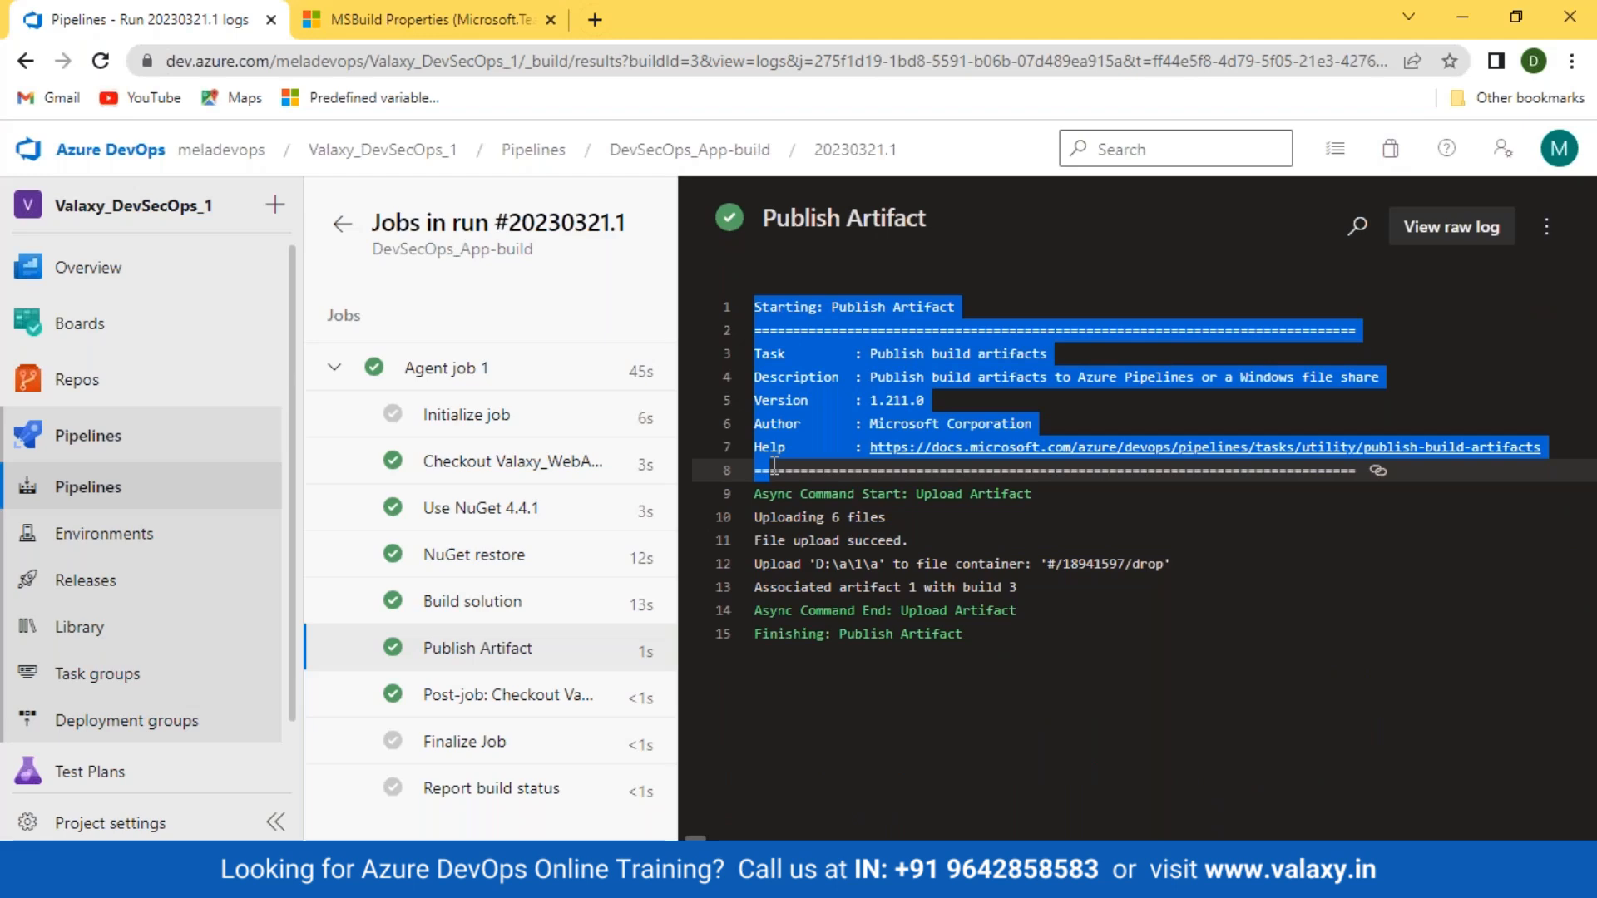
Open the Valaxy_WebApp checkout log and highlight the git remote add origin and git config gc.auto commands.
click(472, 460)
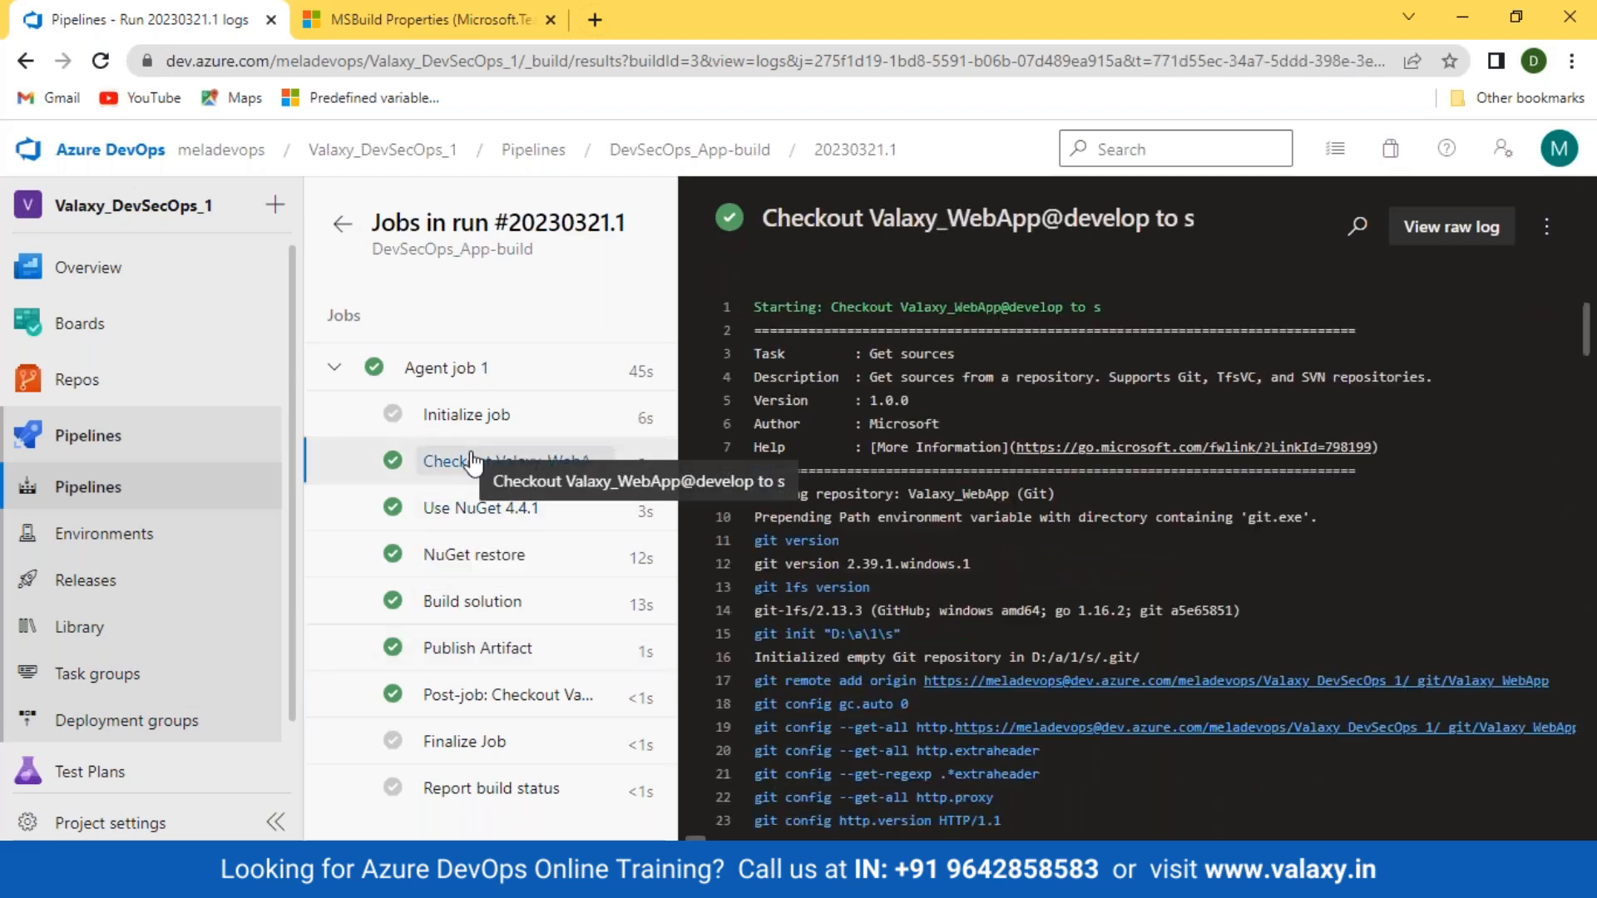
scroll(918, 541, down, 3)
scroll(918, 541, up, 2)
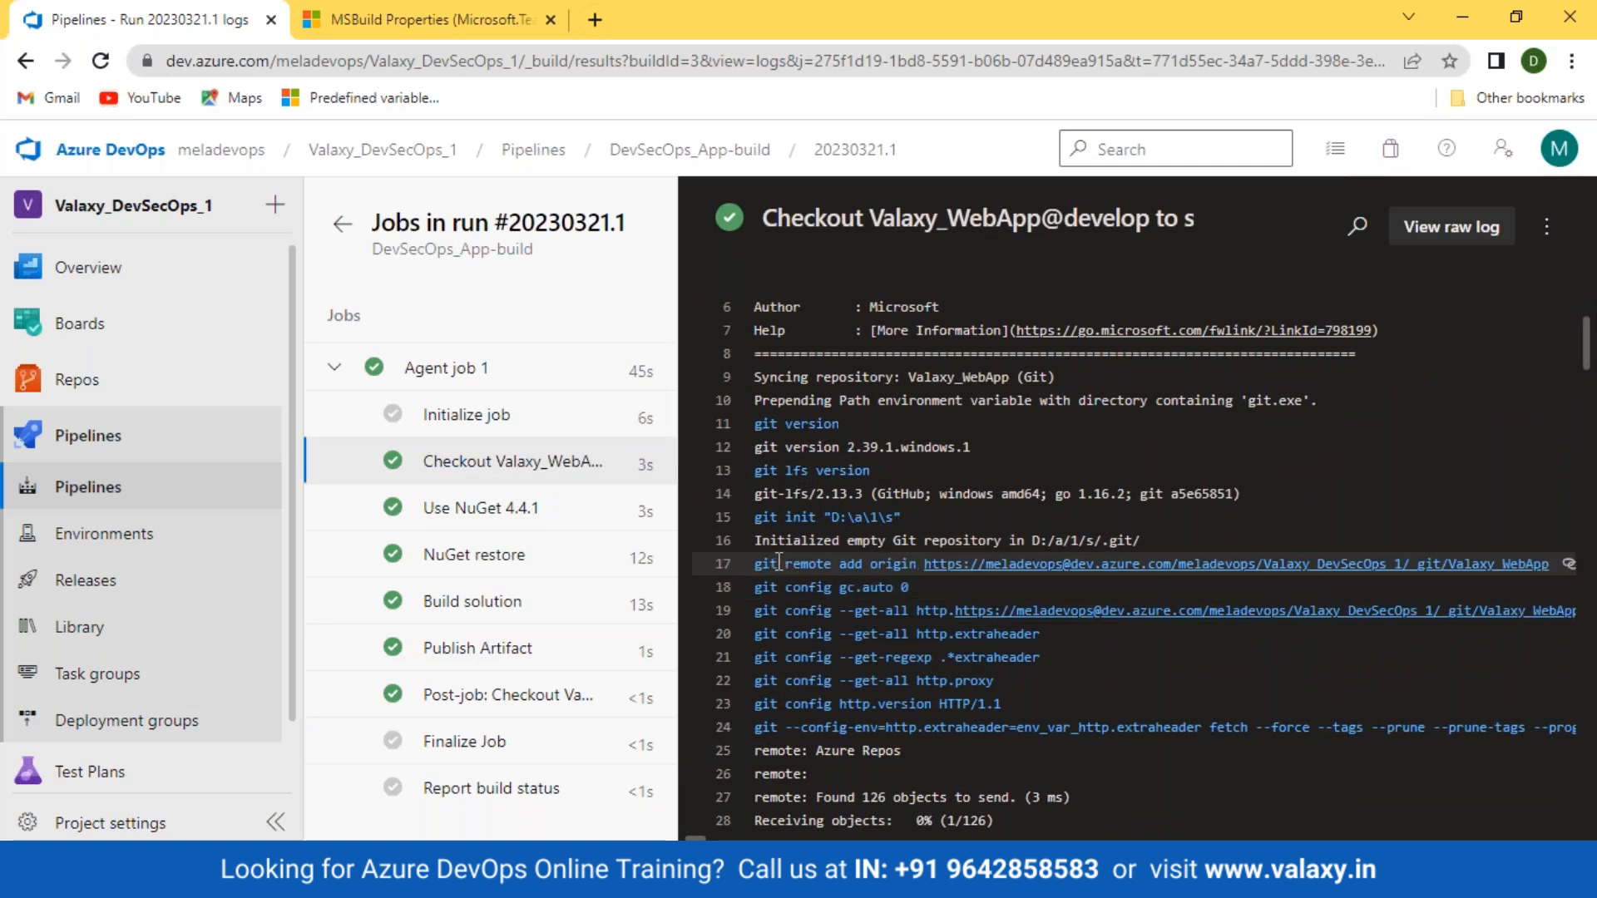
drag(780, 563, 979, 565)
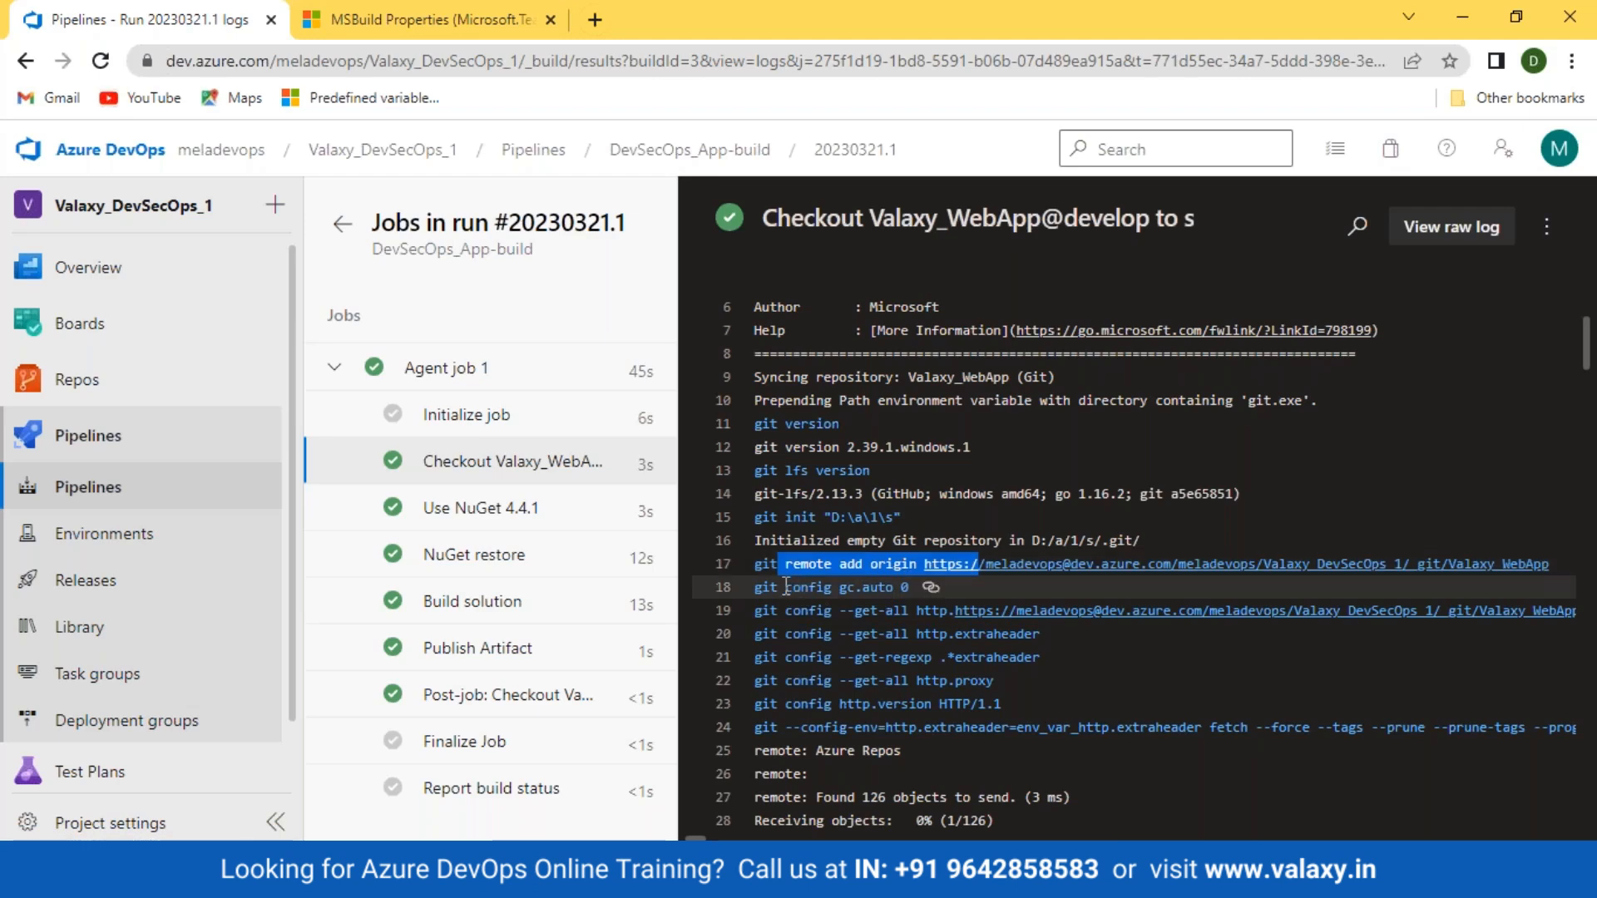
drag(786, 586, 902, 587)
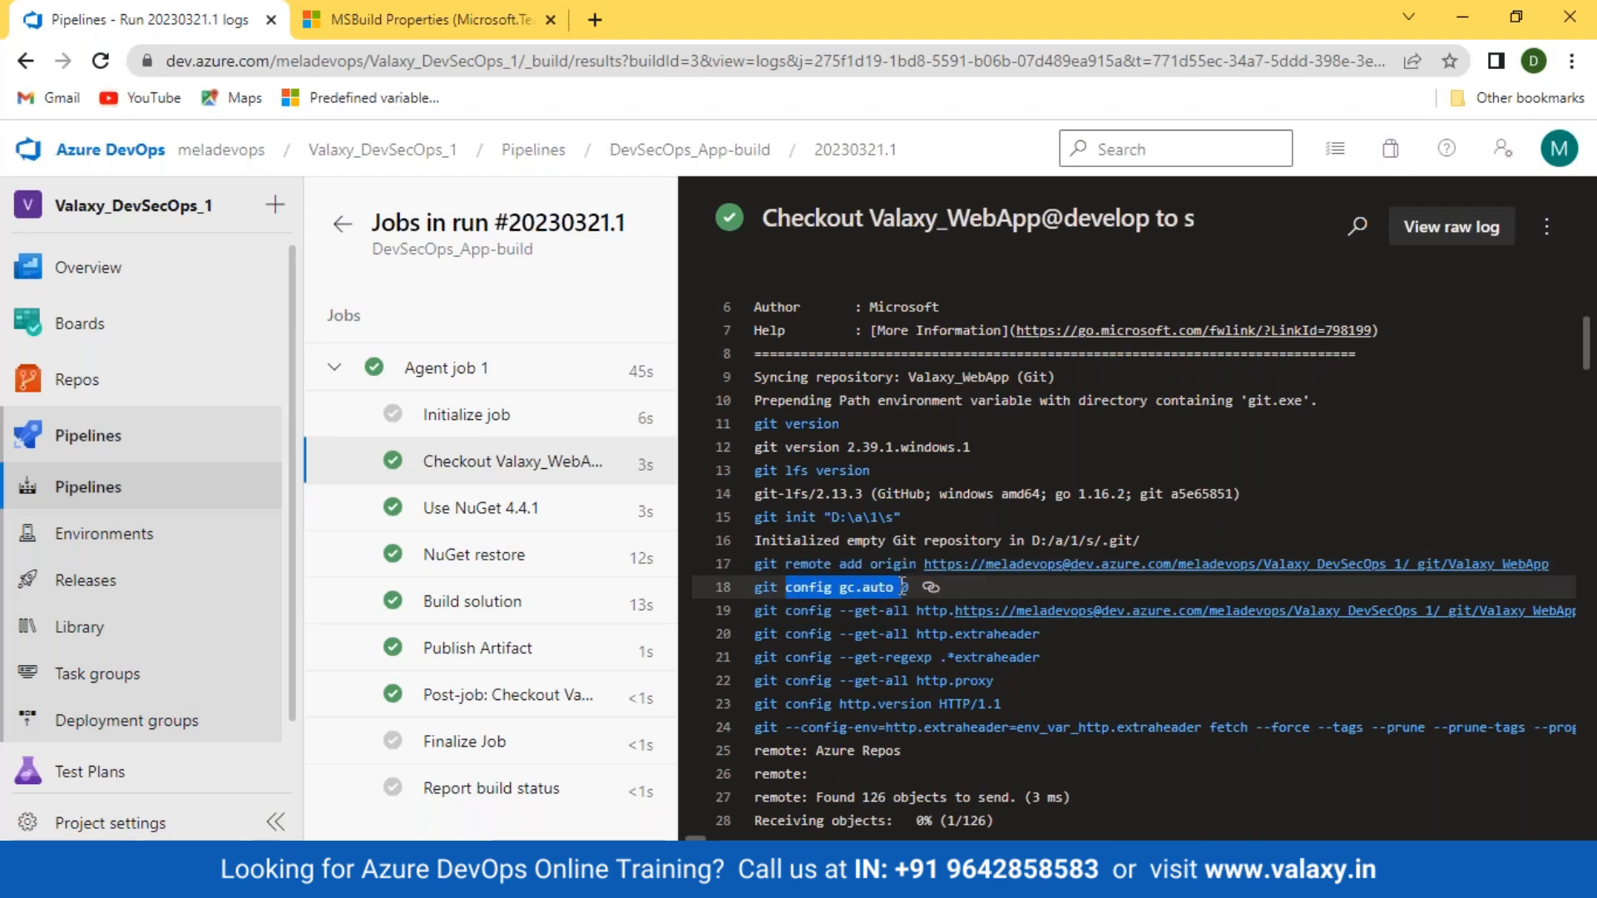
Read the checkout log through to its end and highlight the example git switch command for a new branch.
scroll(902, 586, down, 4)
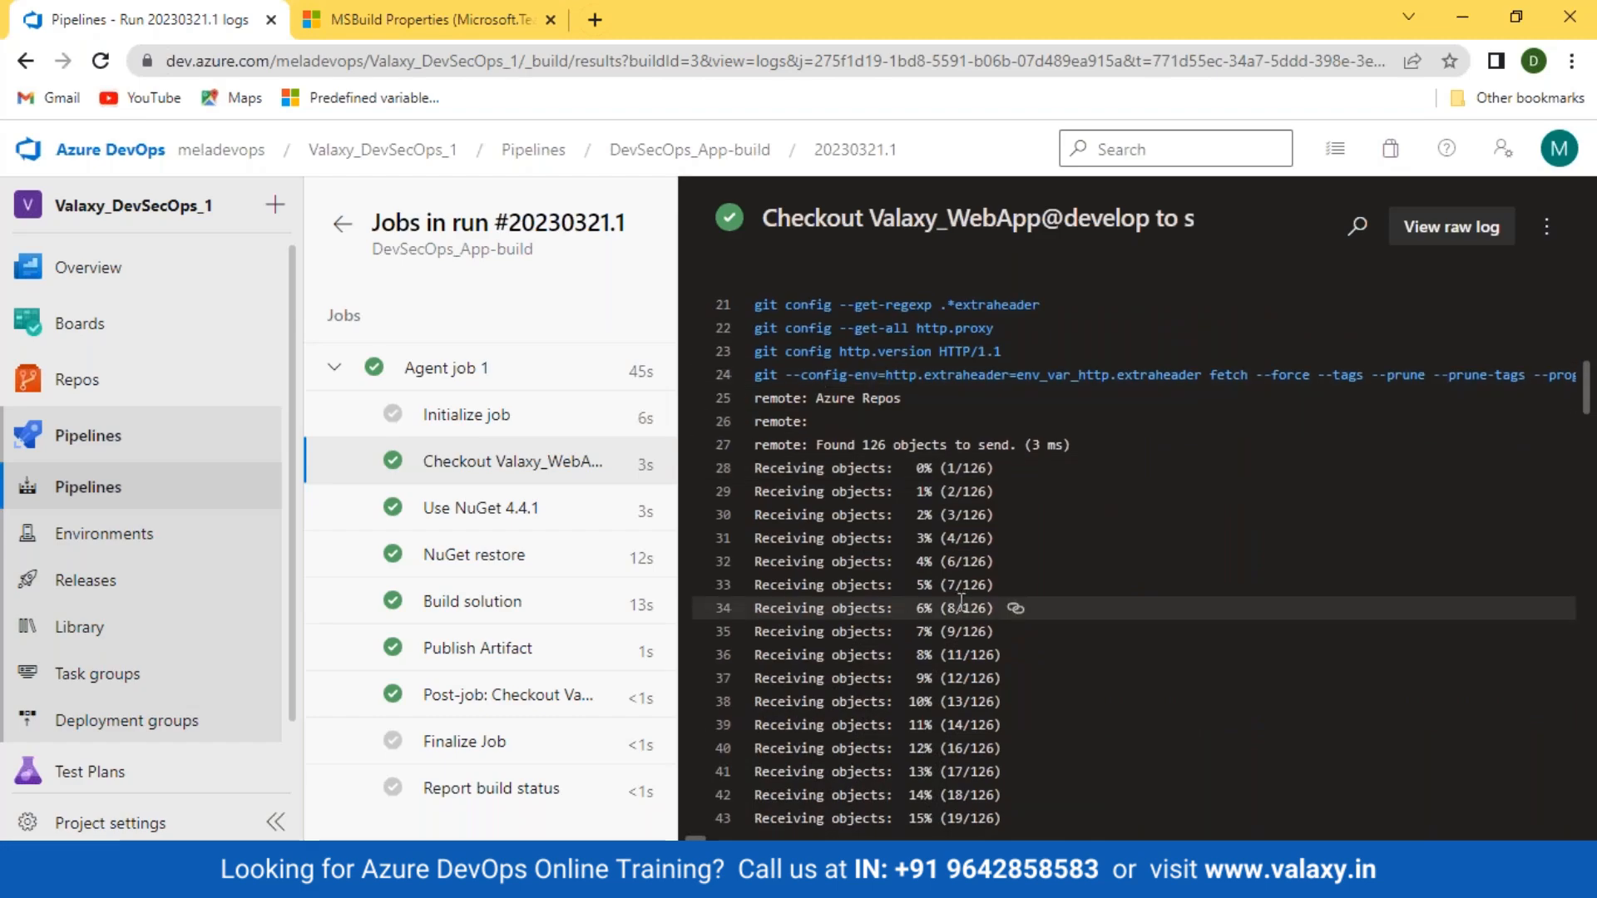
scroll(960, 601, down, 20)
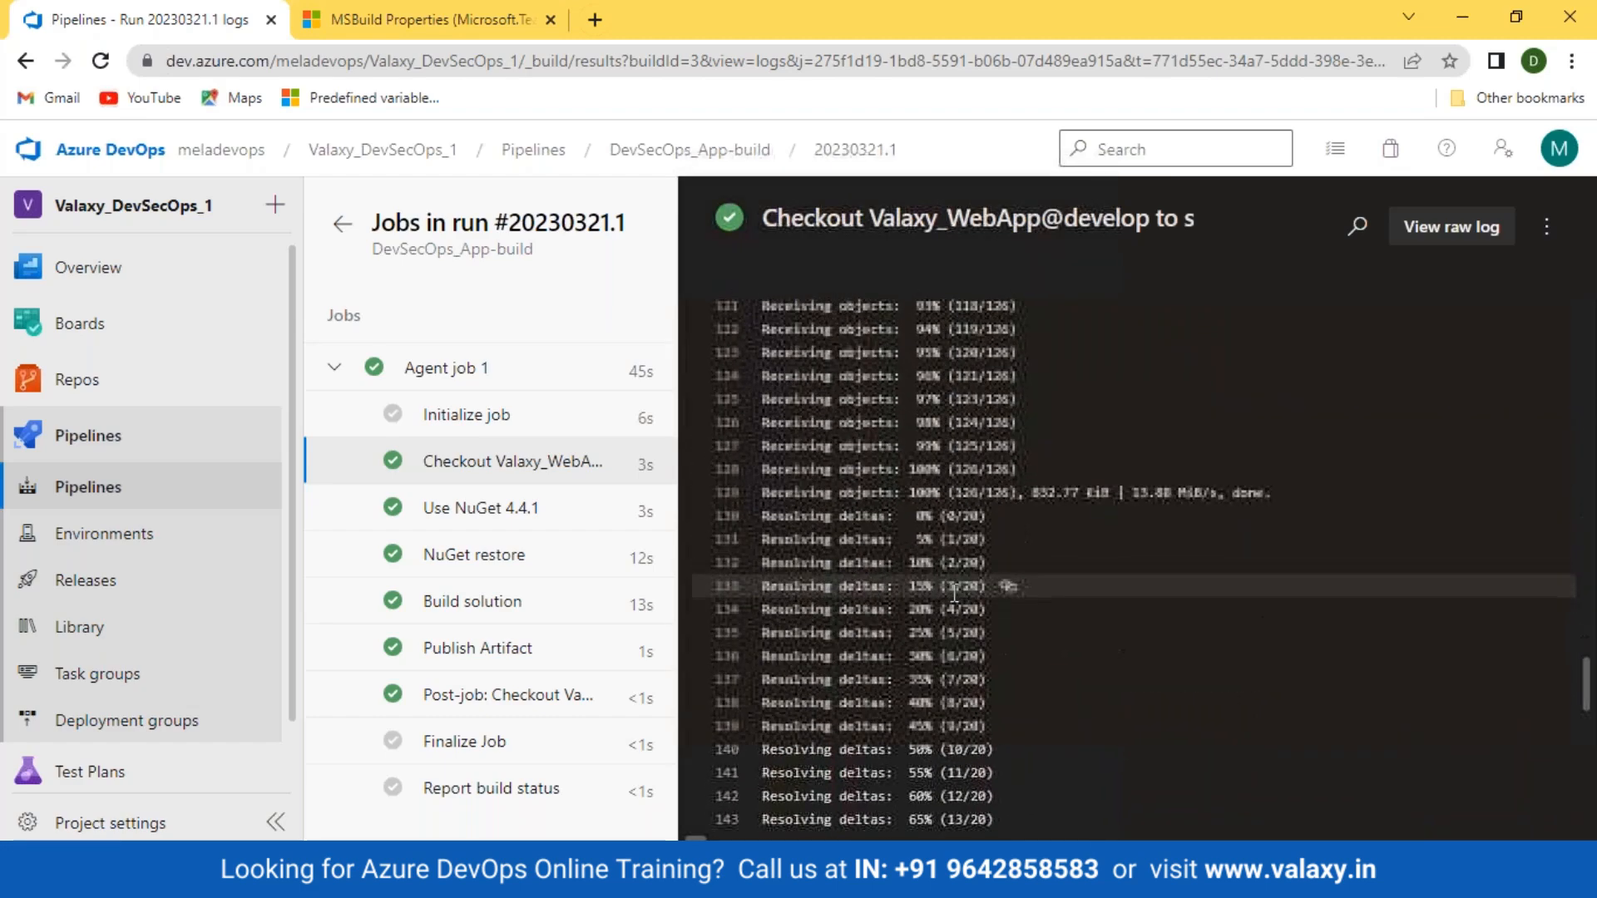
scroll(954, 594, down, 7)
double_click(788, 579)
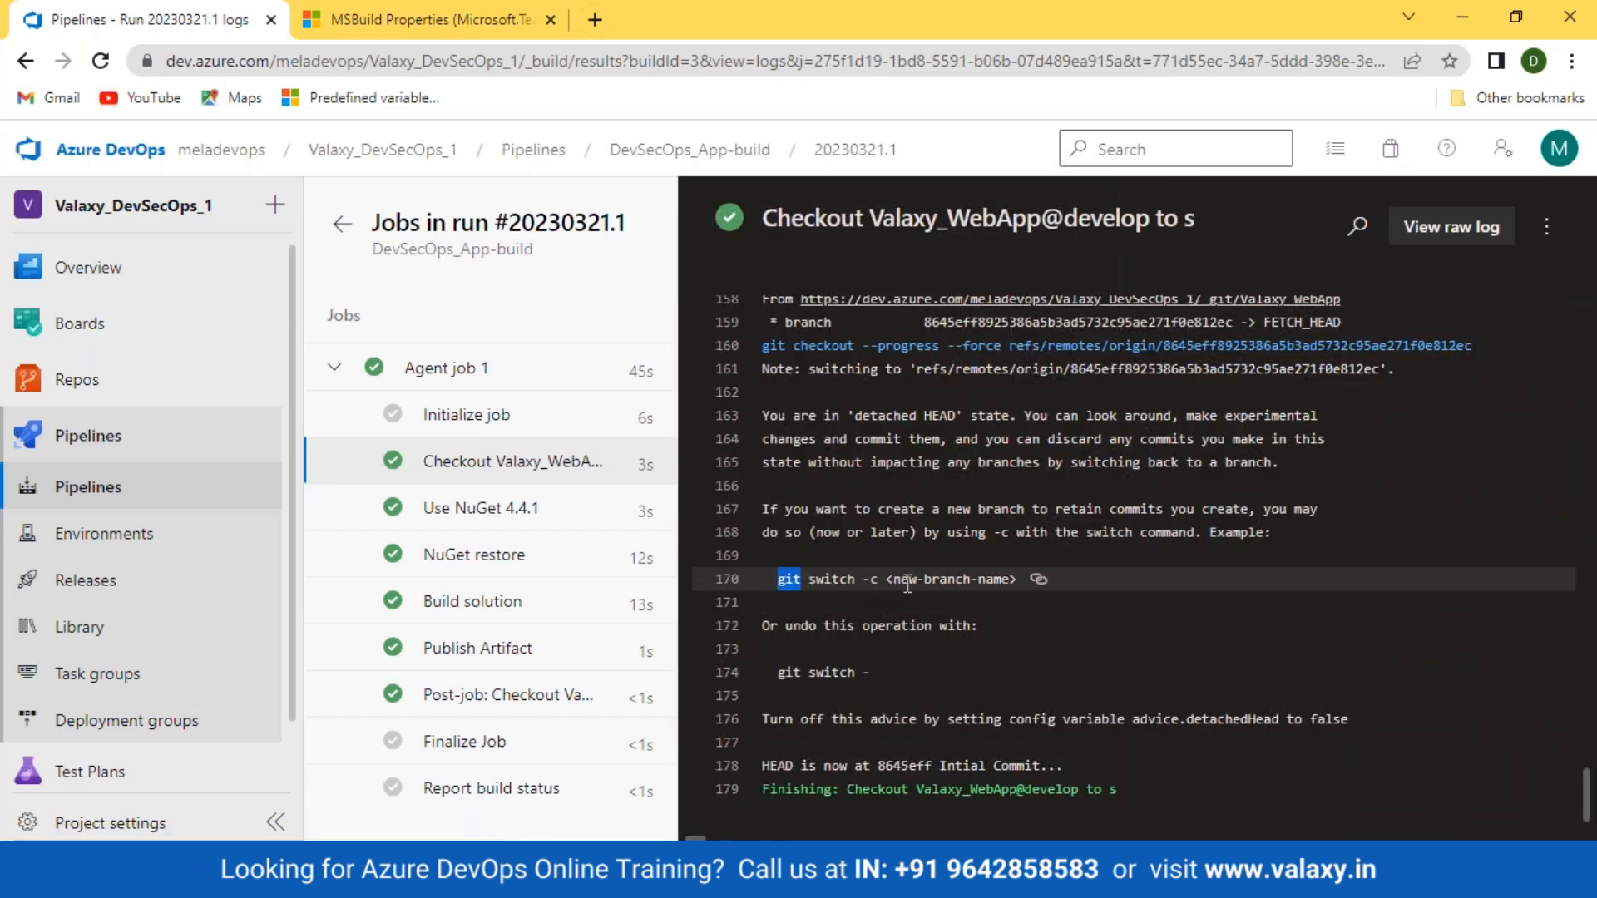
drag(906, 585, 1087, 582)
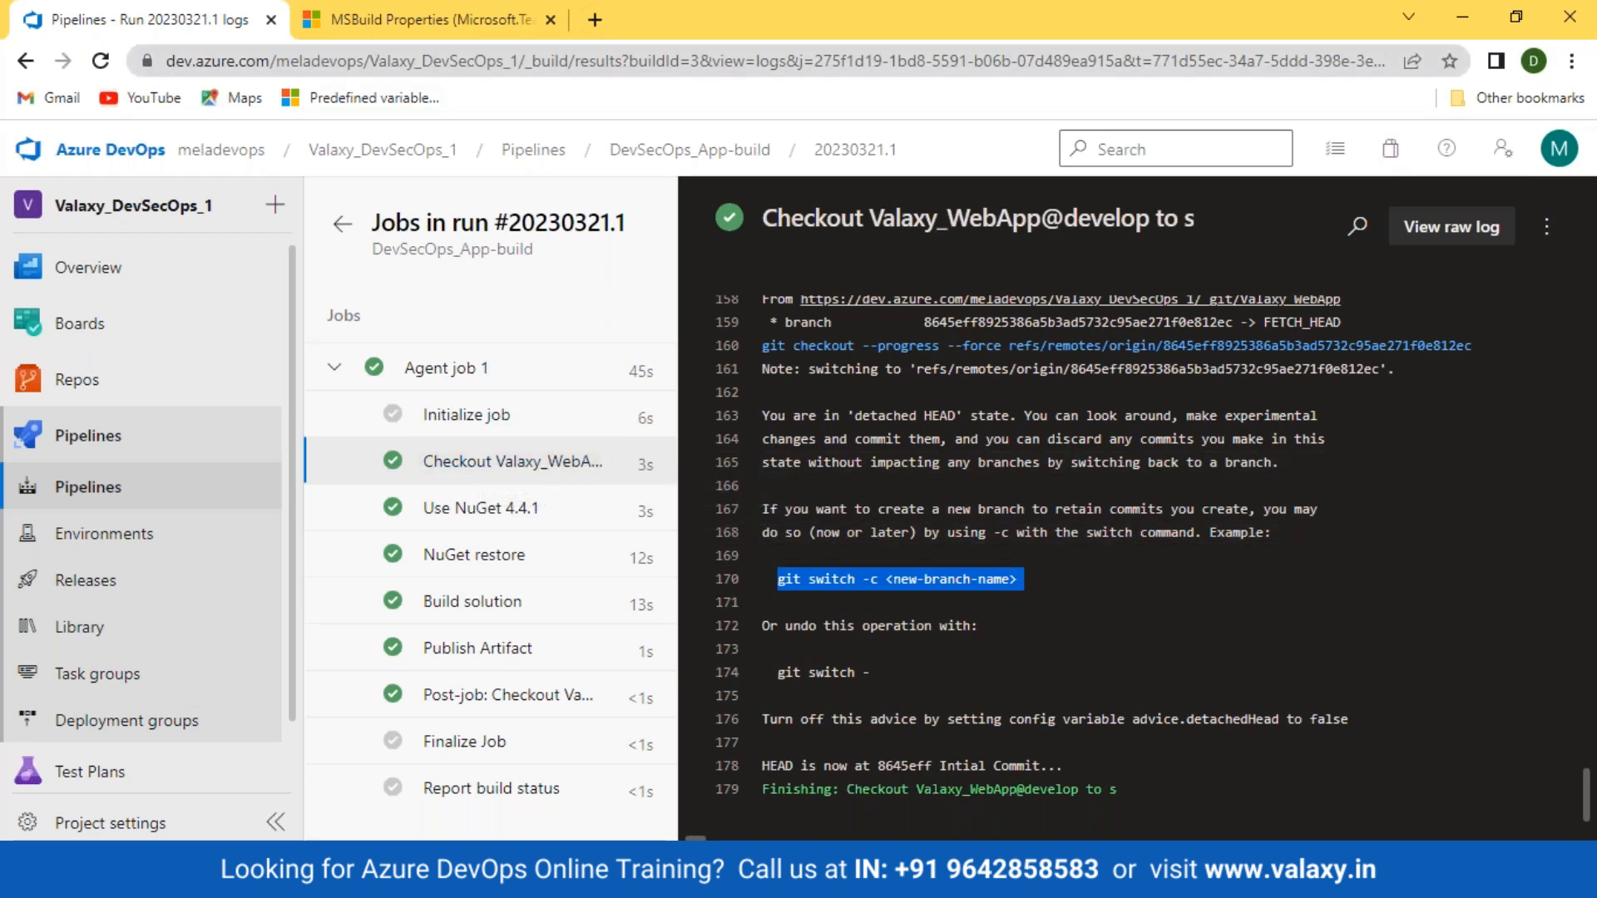
Open the project's Repos in a separate browser tab, view the Valaxy_WebApp files, and return to the run logs.
right_click(94, 380)
click(179, 392)
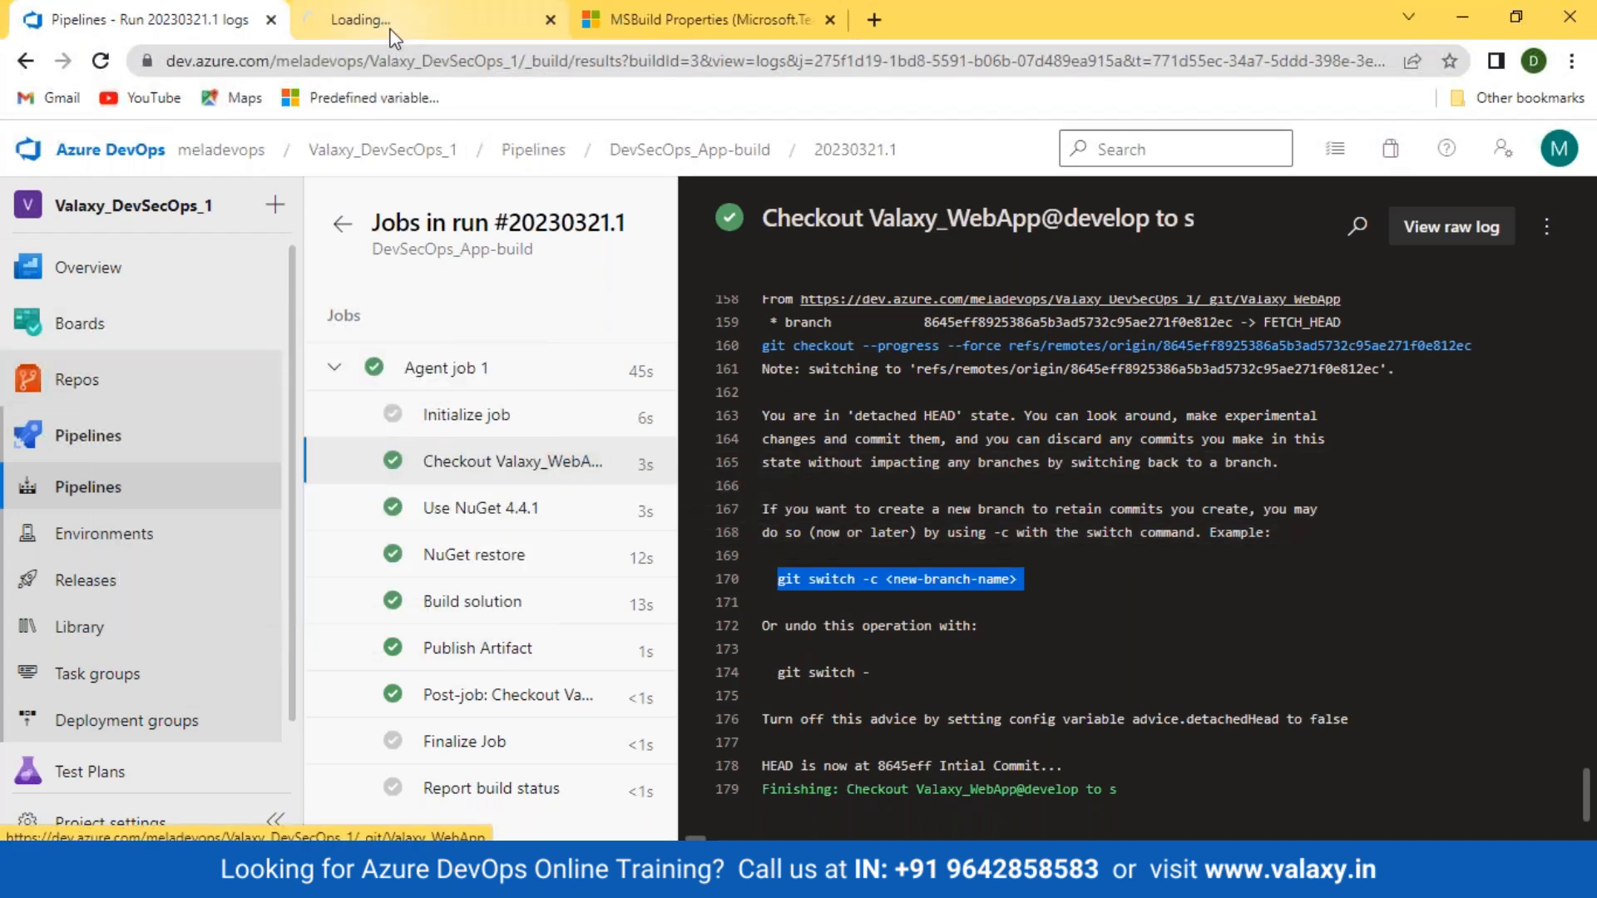
key(ctrl+Tab)
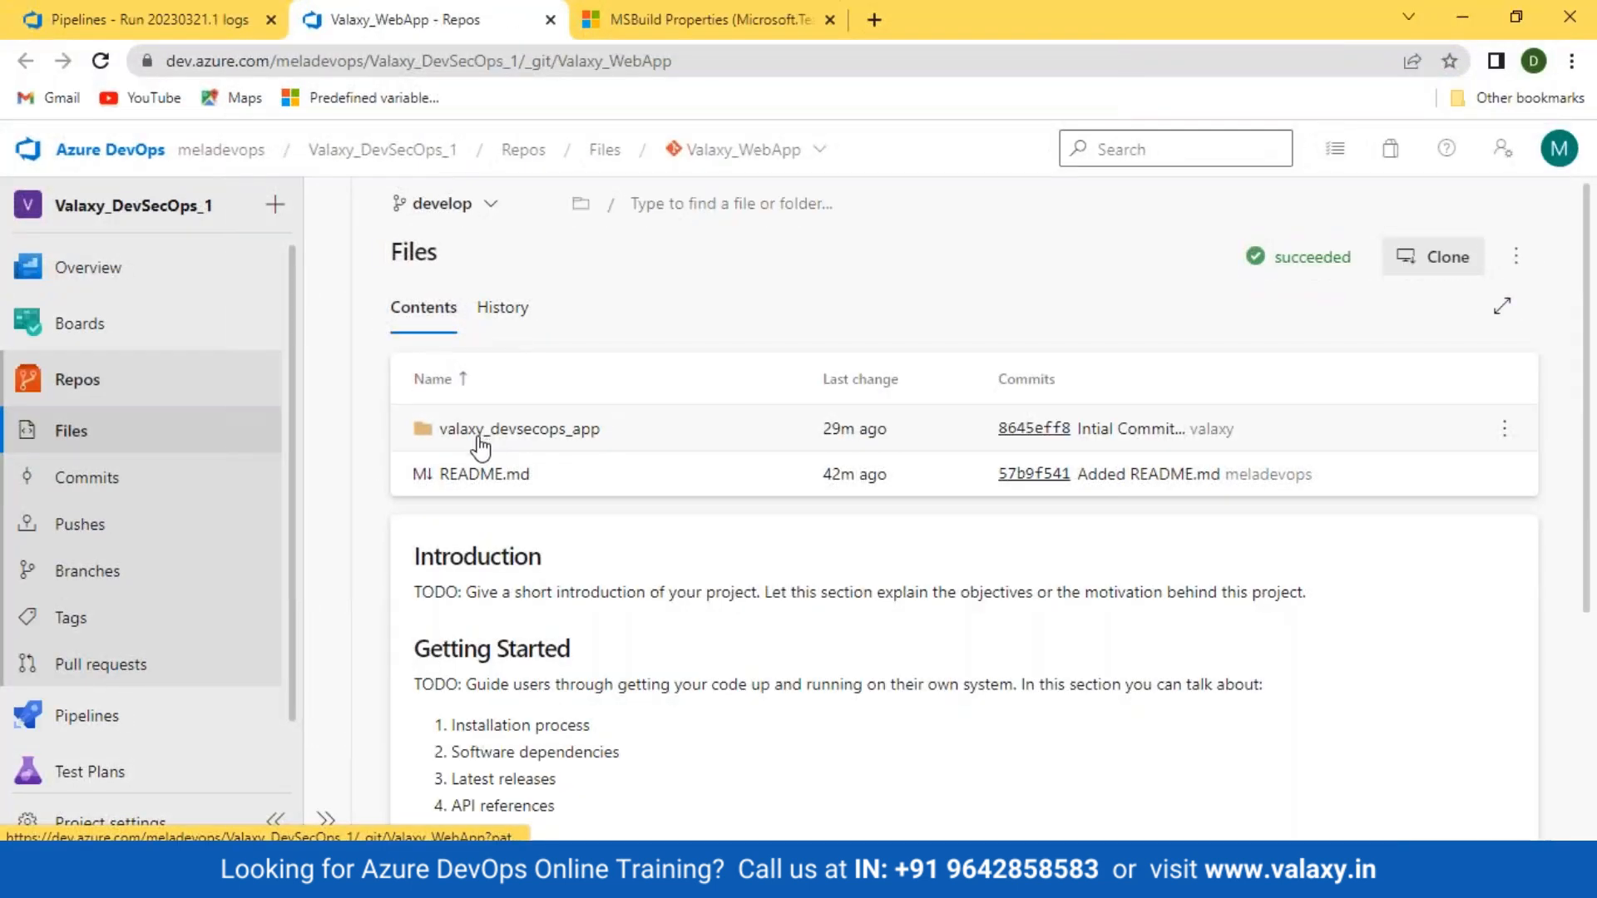
click(150, 19)
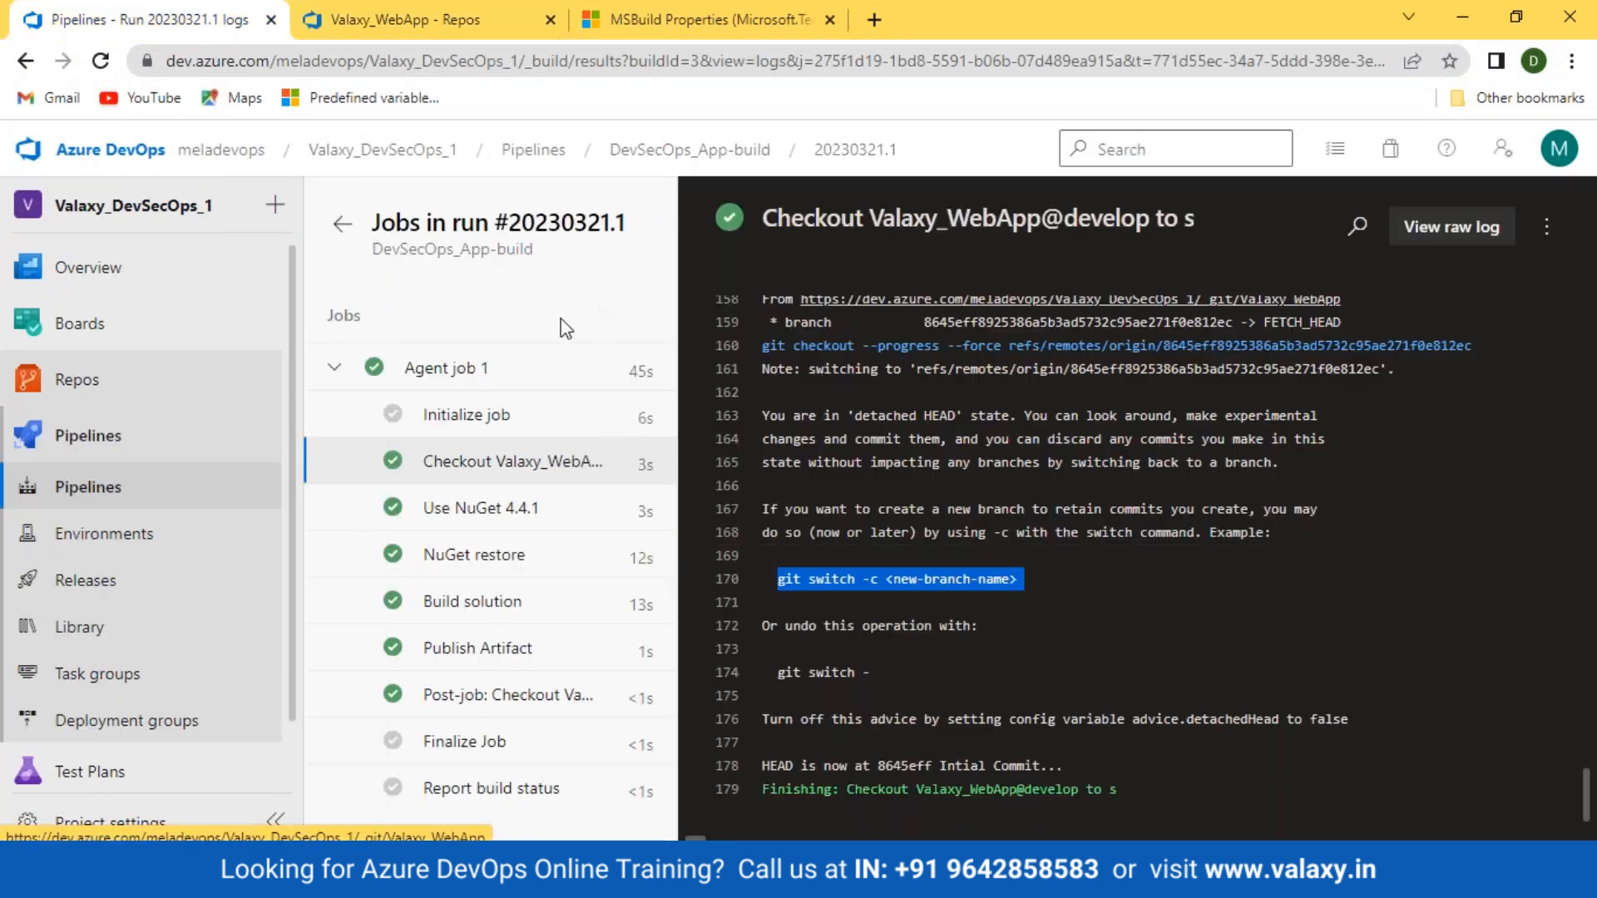
Open the Agent job 1 overview and highlight its image and agent details.
click(465, 416)
click(441, 367)
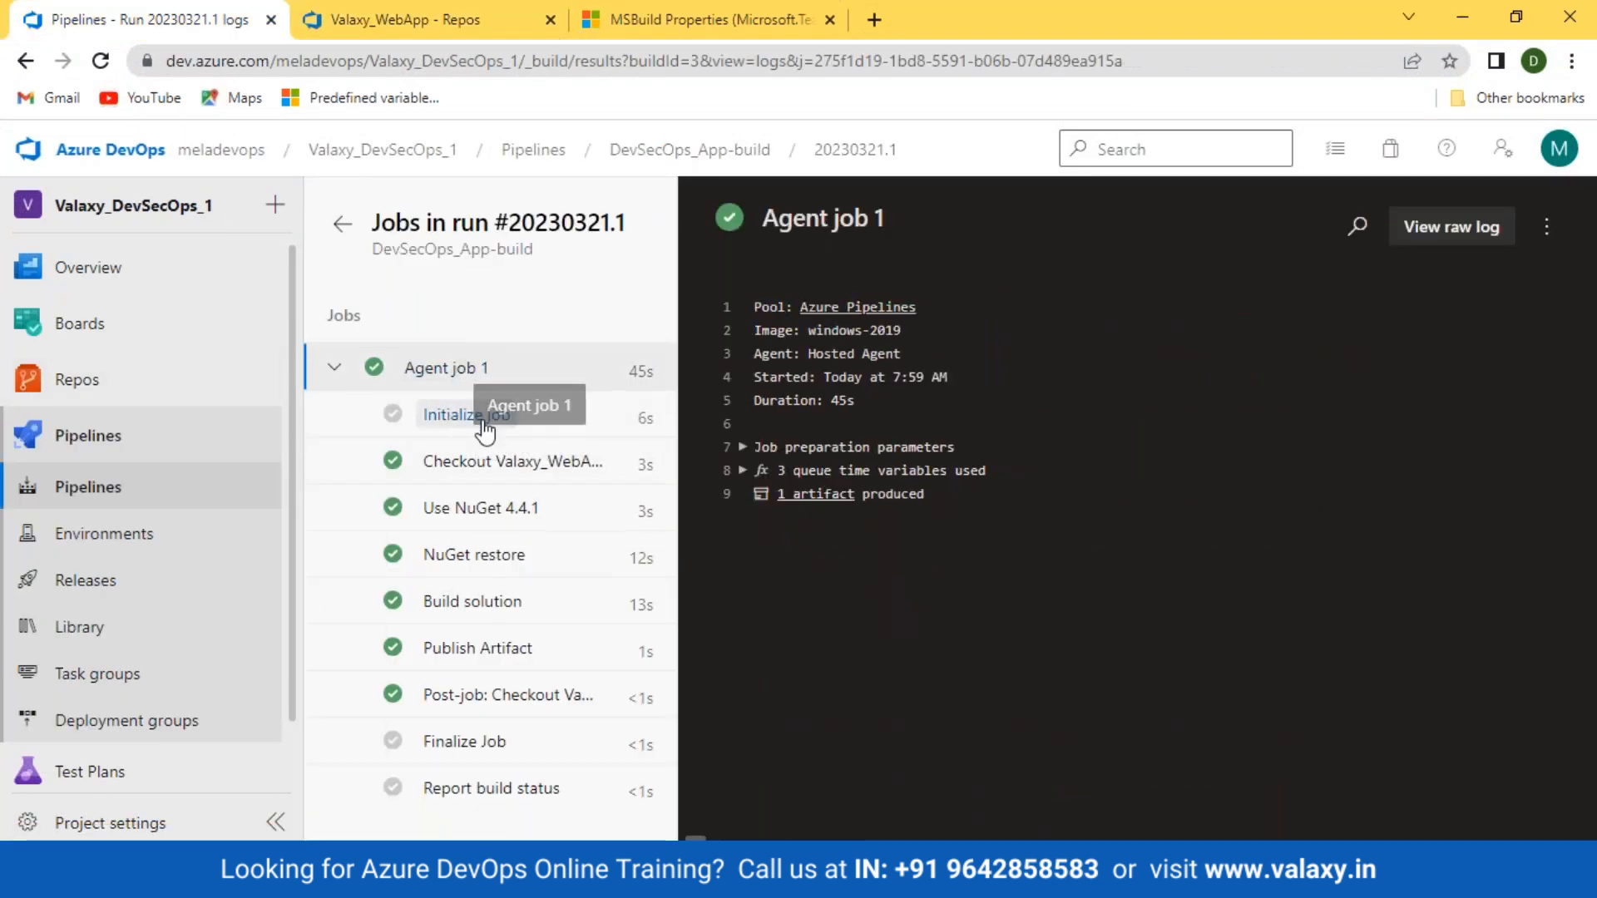
drag(777, 330, 1087, 355)
Open the Initialize job log and highlight the agent's user, the current image version, and the required task downloads.
click(465, 415)
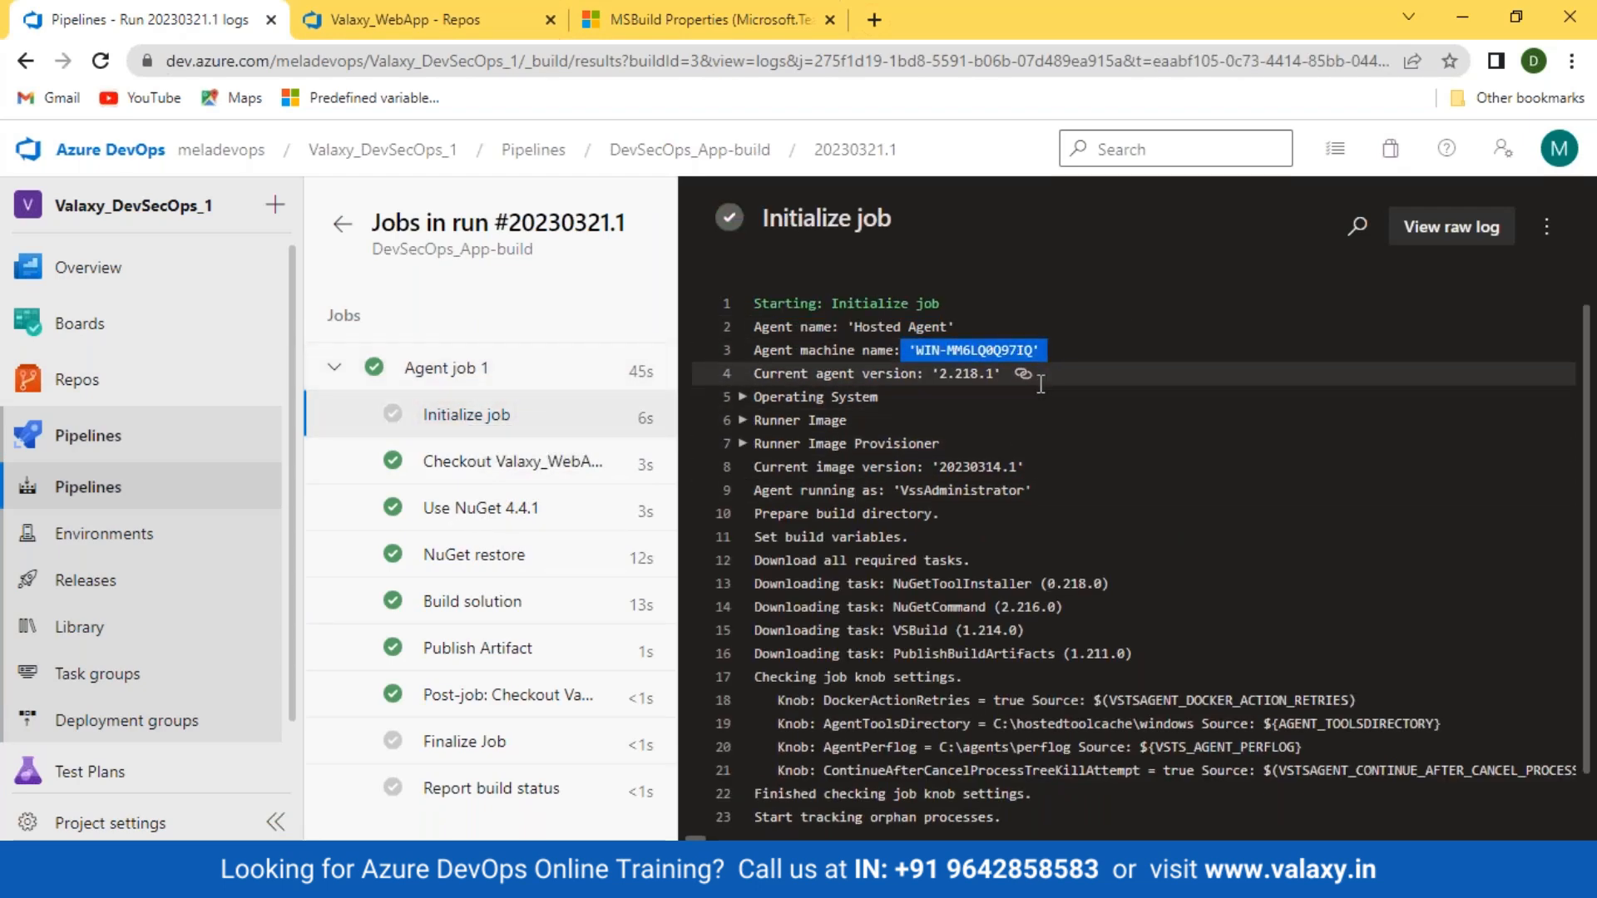
scroll(899, 449, down, 1)
drag(887, 439, 1026, 439)
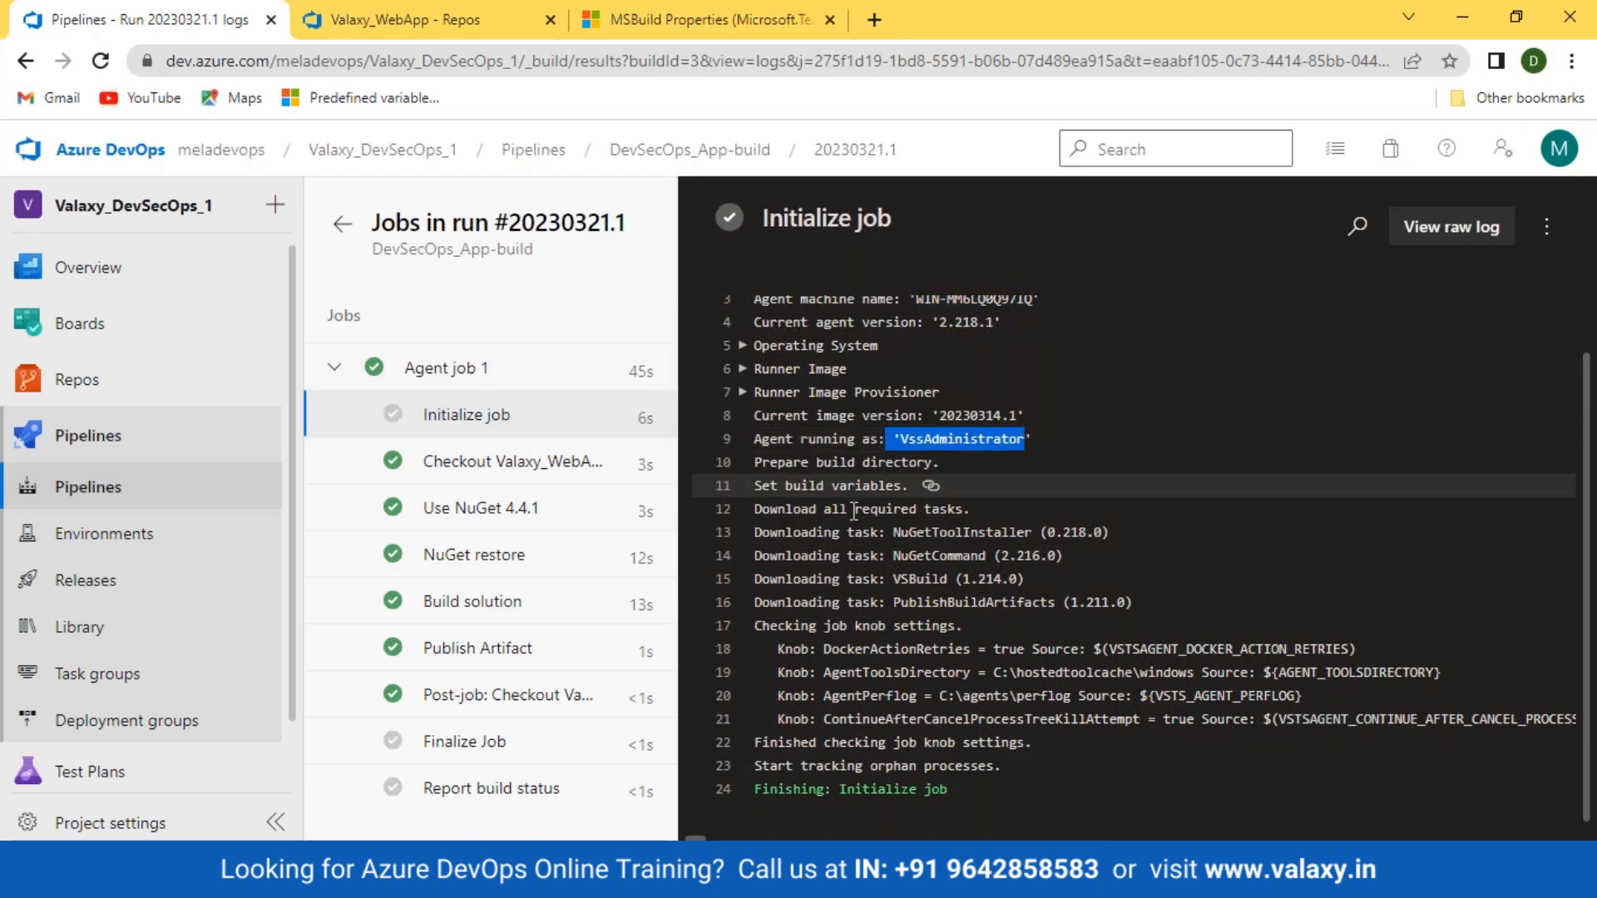
drag(813, 413, 1028, 407)
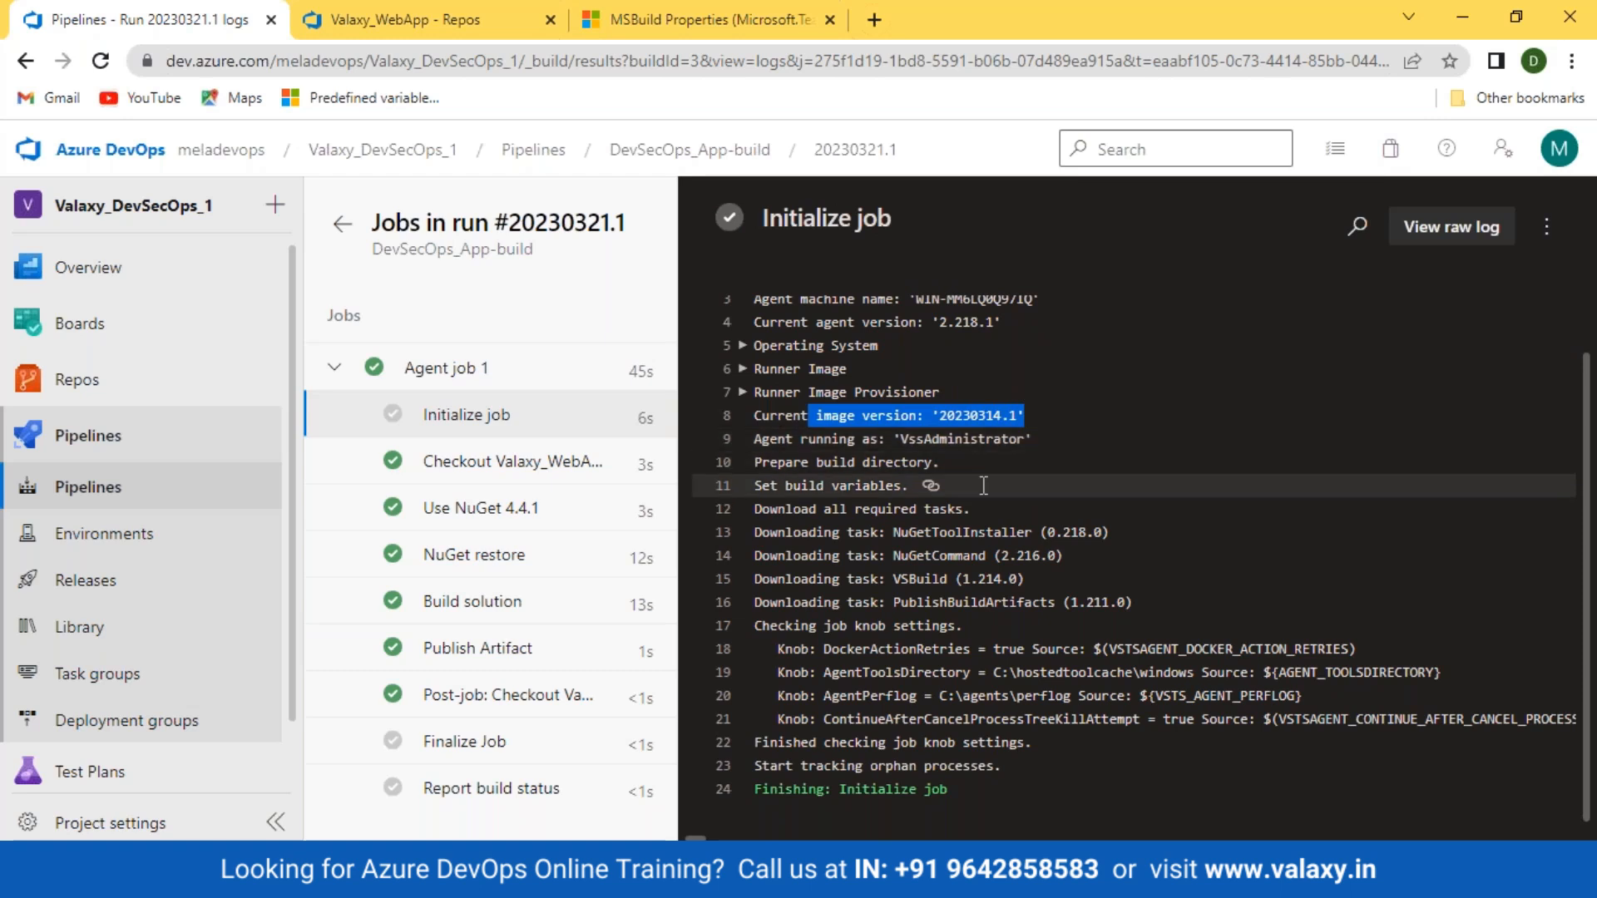
drag(752, 509, 1204, 606)
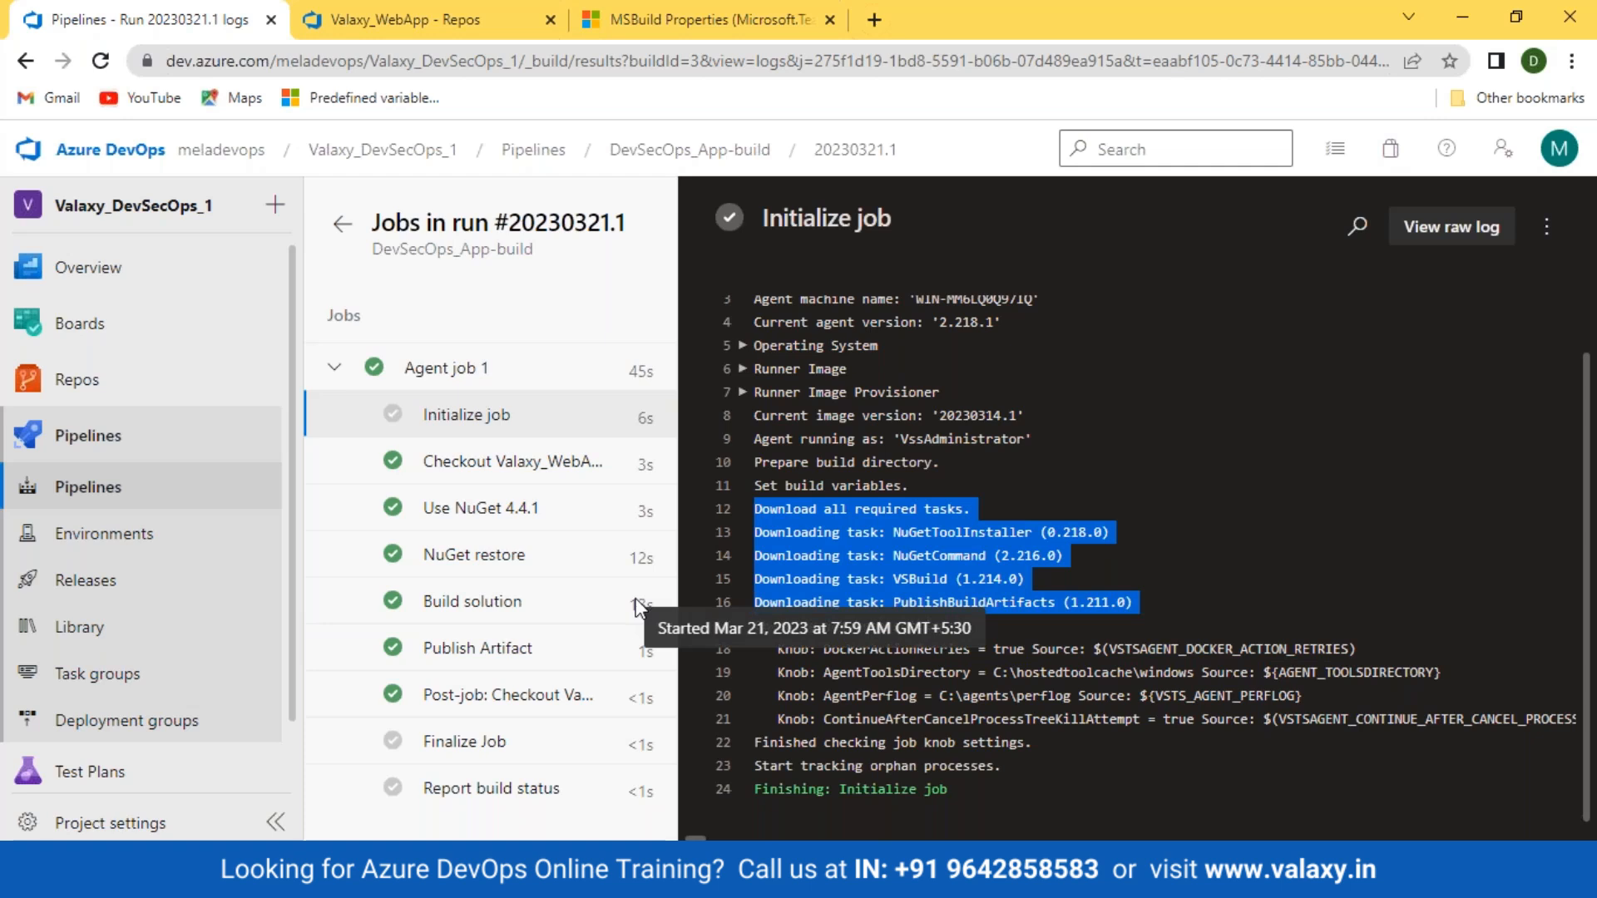
Leave the run's logs for the pipeline list and open the project's Repos section.
click(90, 489)
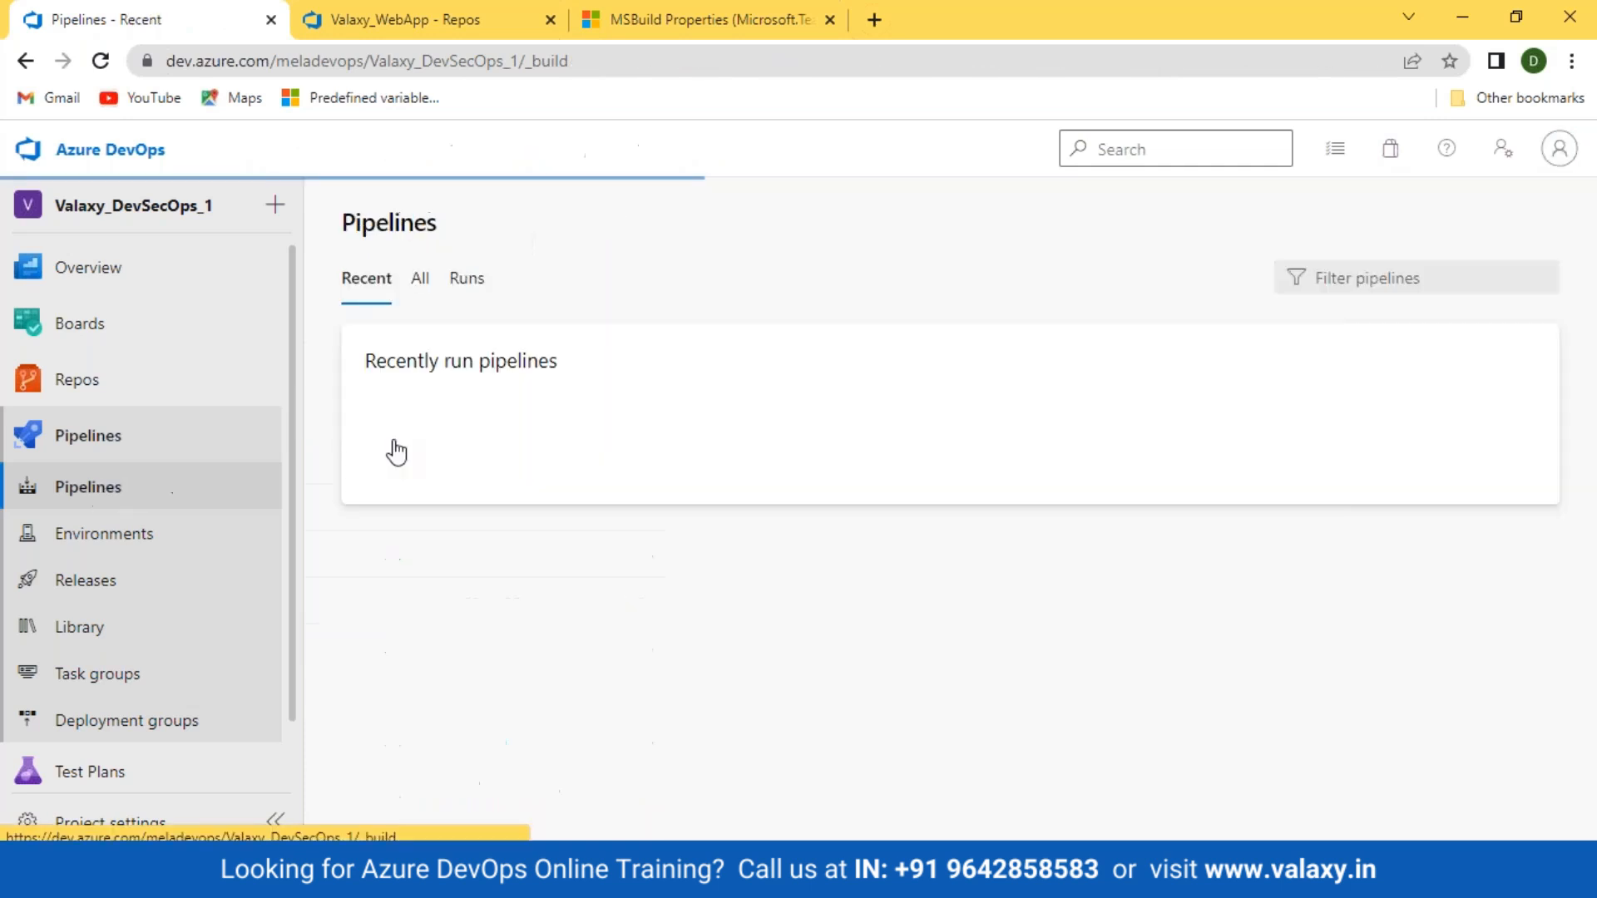
click(96, 387)
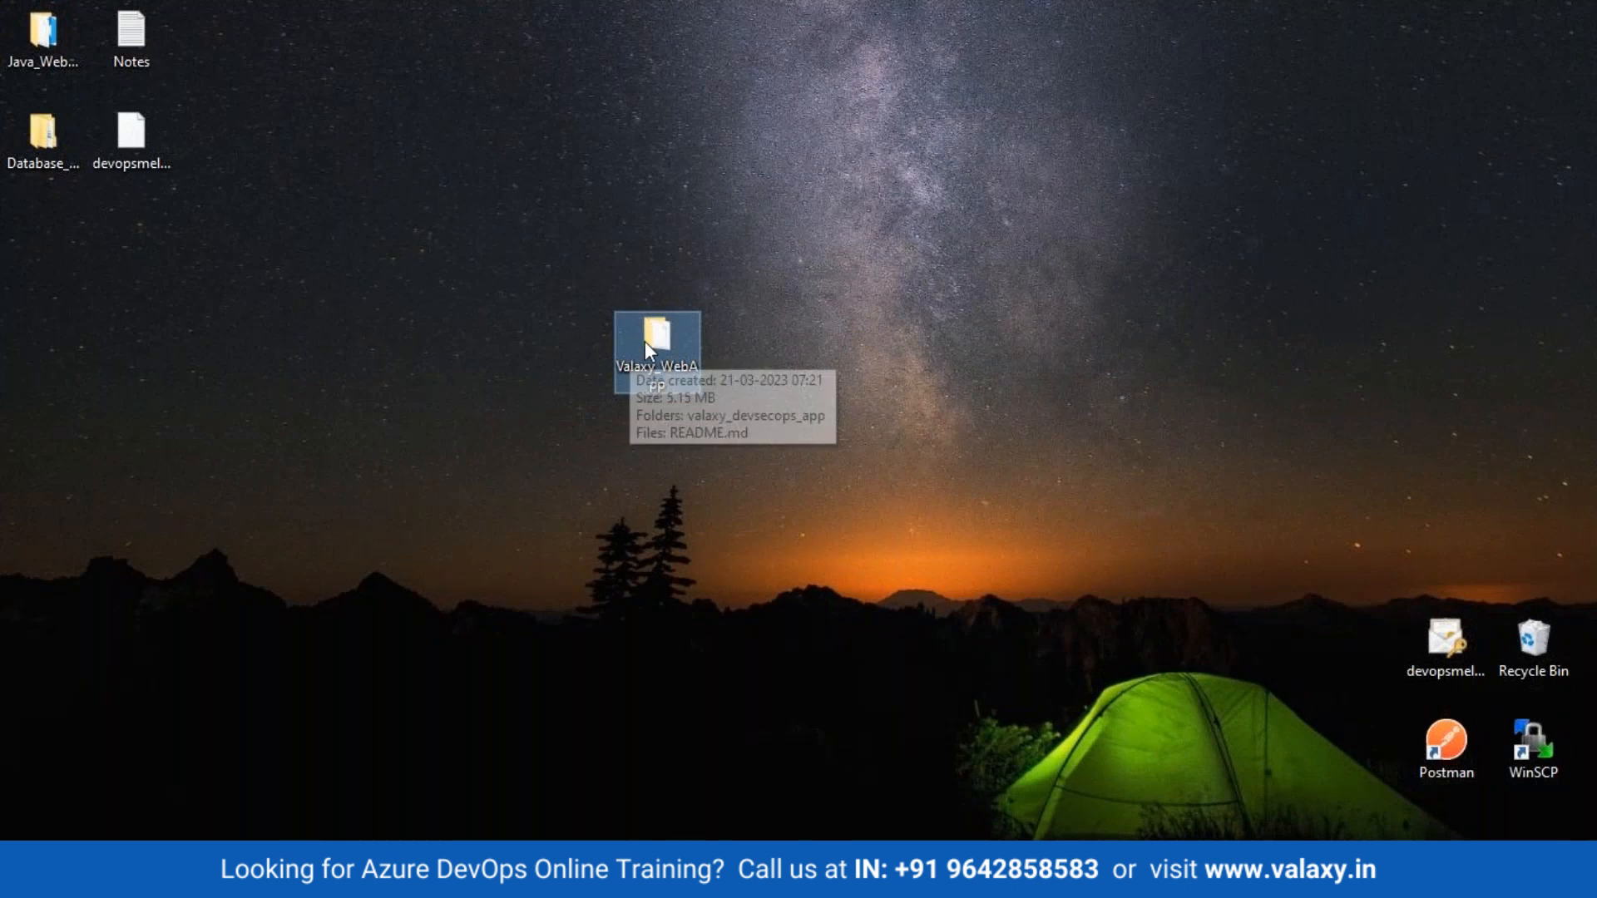
On the Windows desktop, compress the Valaxy_WebApp folder into a zip file and place the archive beside the folder.
right_click(645, 341)
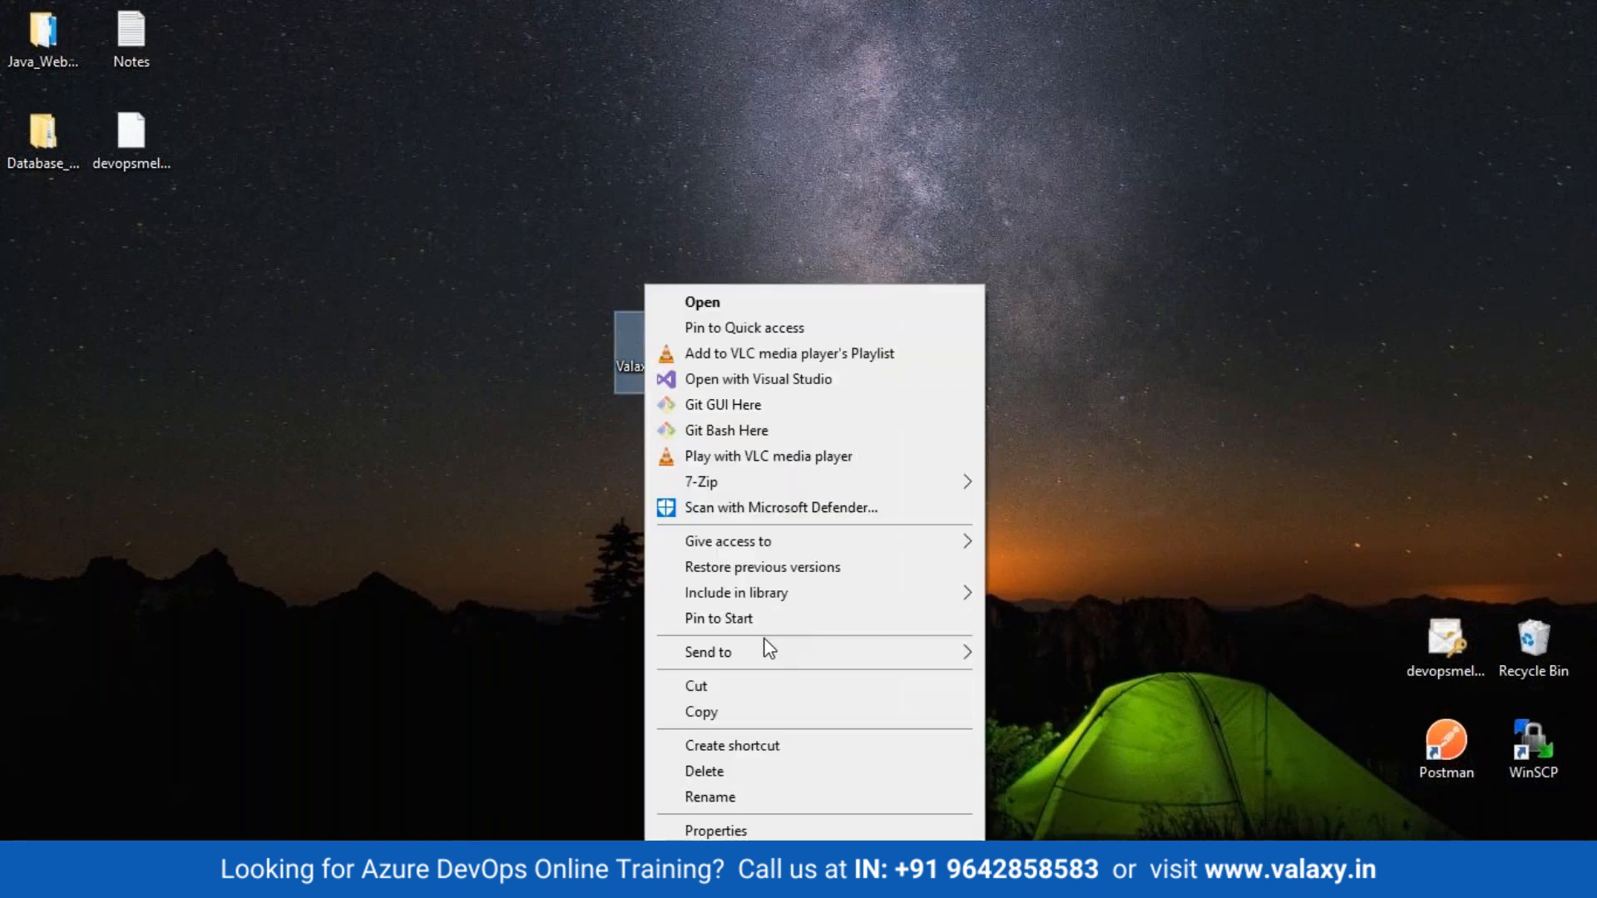
mouse_move(768, 654)
click(1080, 680)
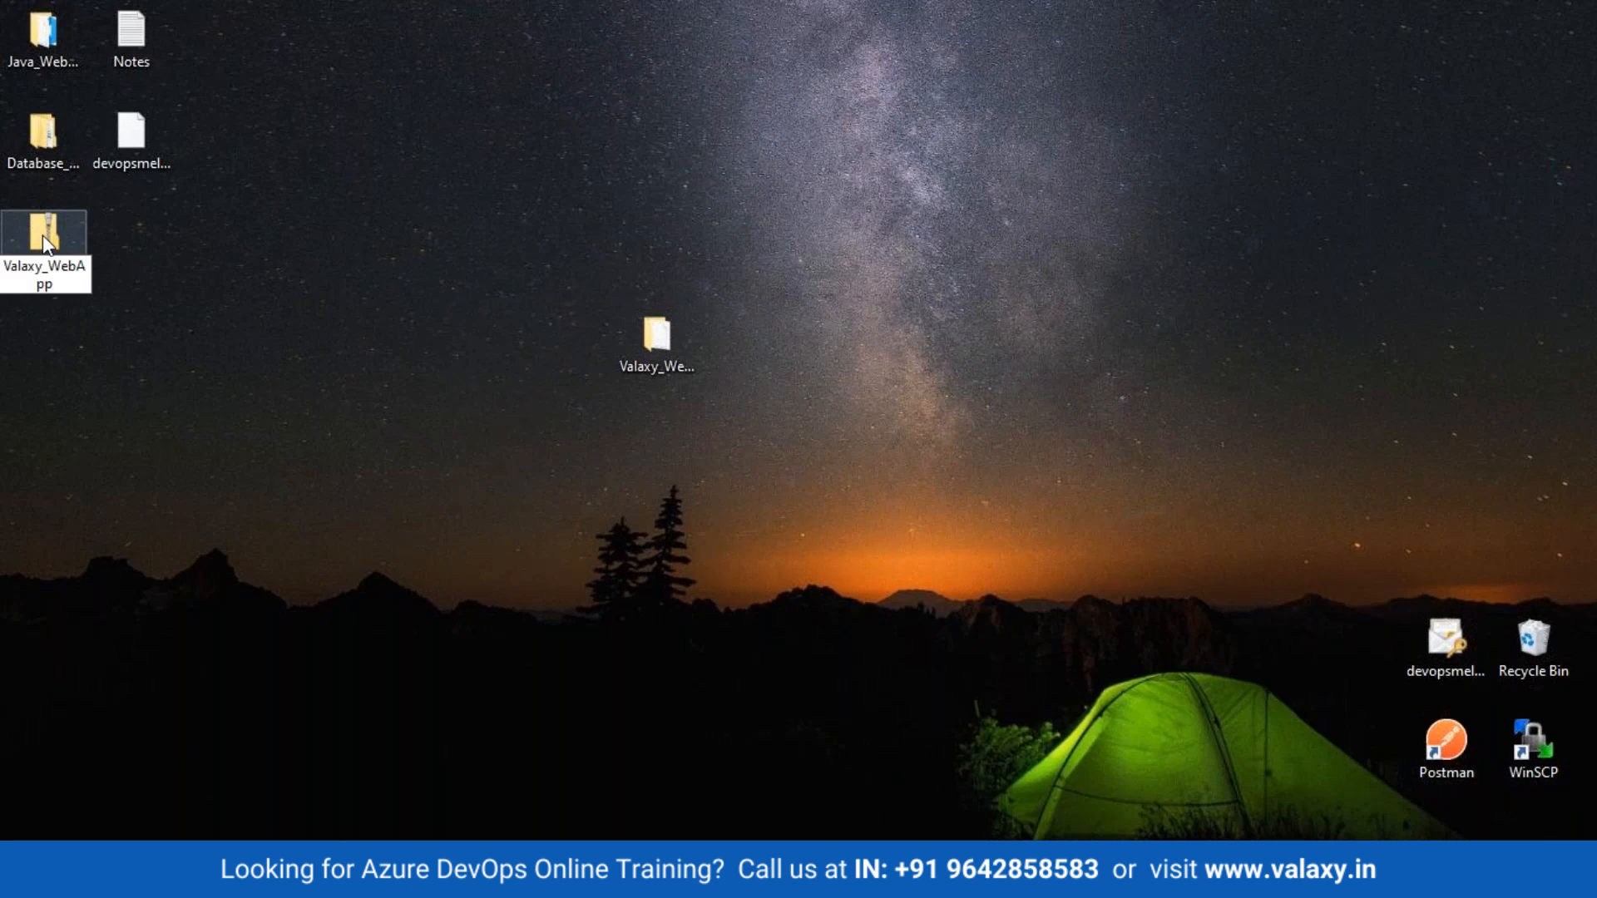
drag(42, 235, 804, 364)
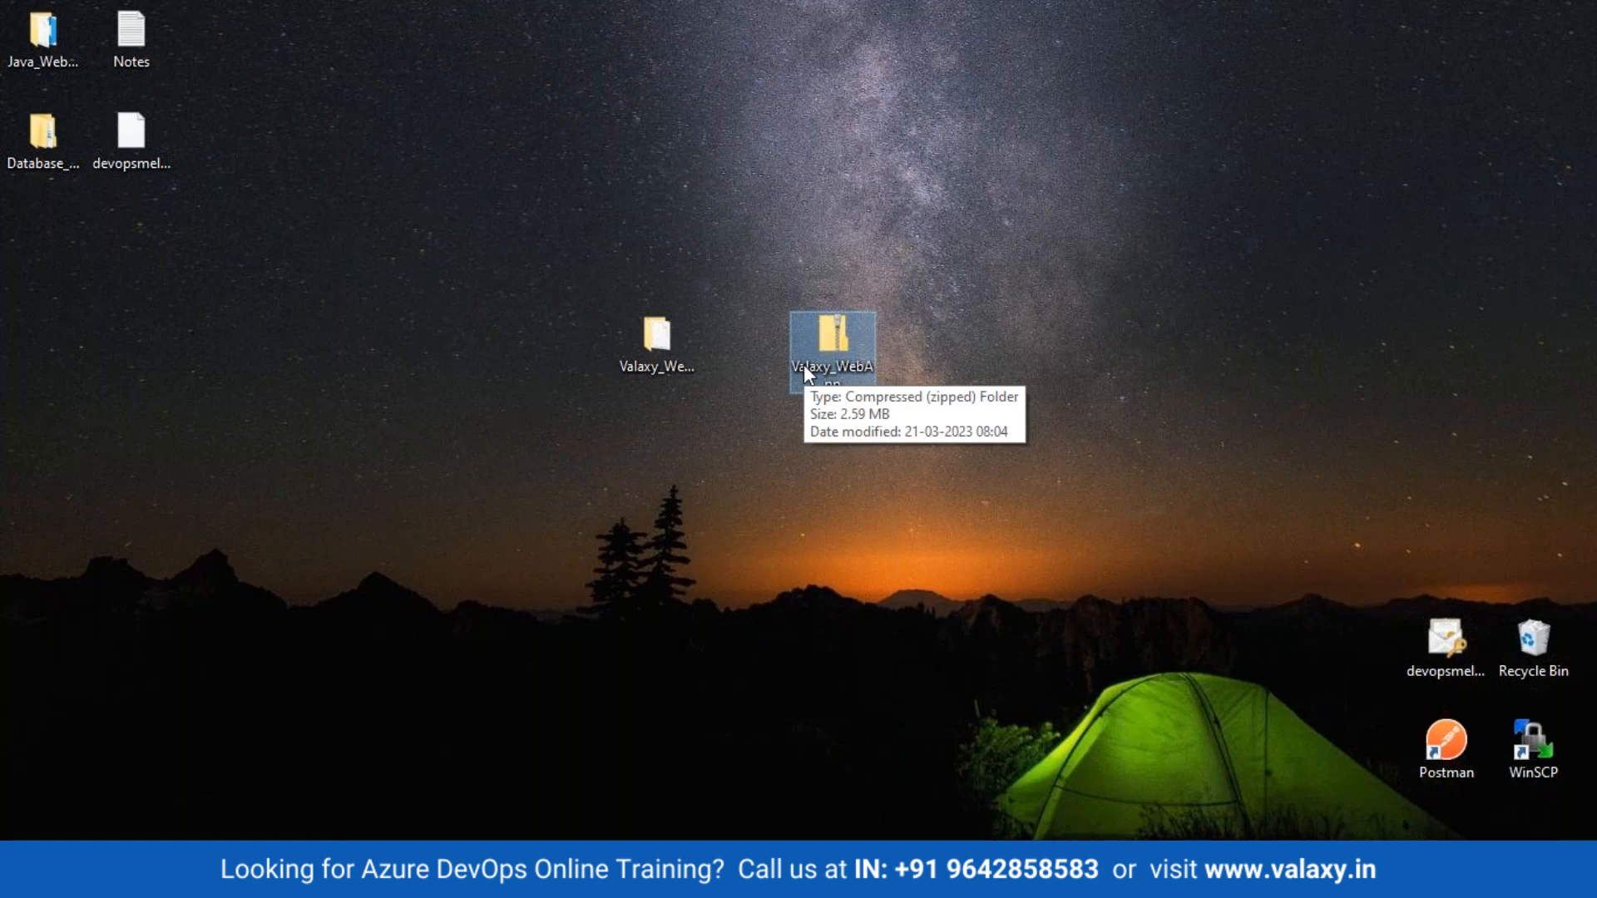
Open the Valaxy_WebApp desktop folder and compare its .git and valaxy_devsecops_app folders with the Azure DevOps repository files in the browser.
right_click(821, 336)
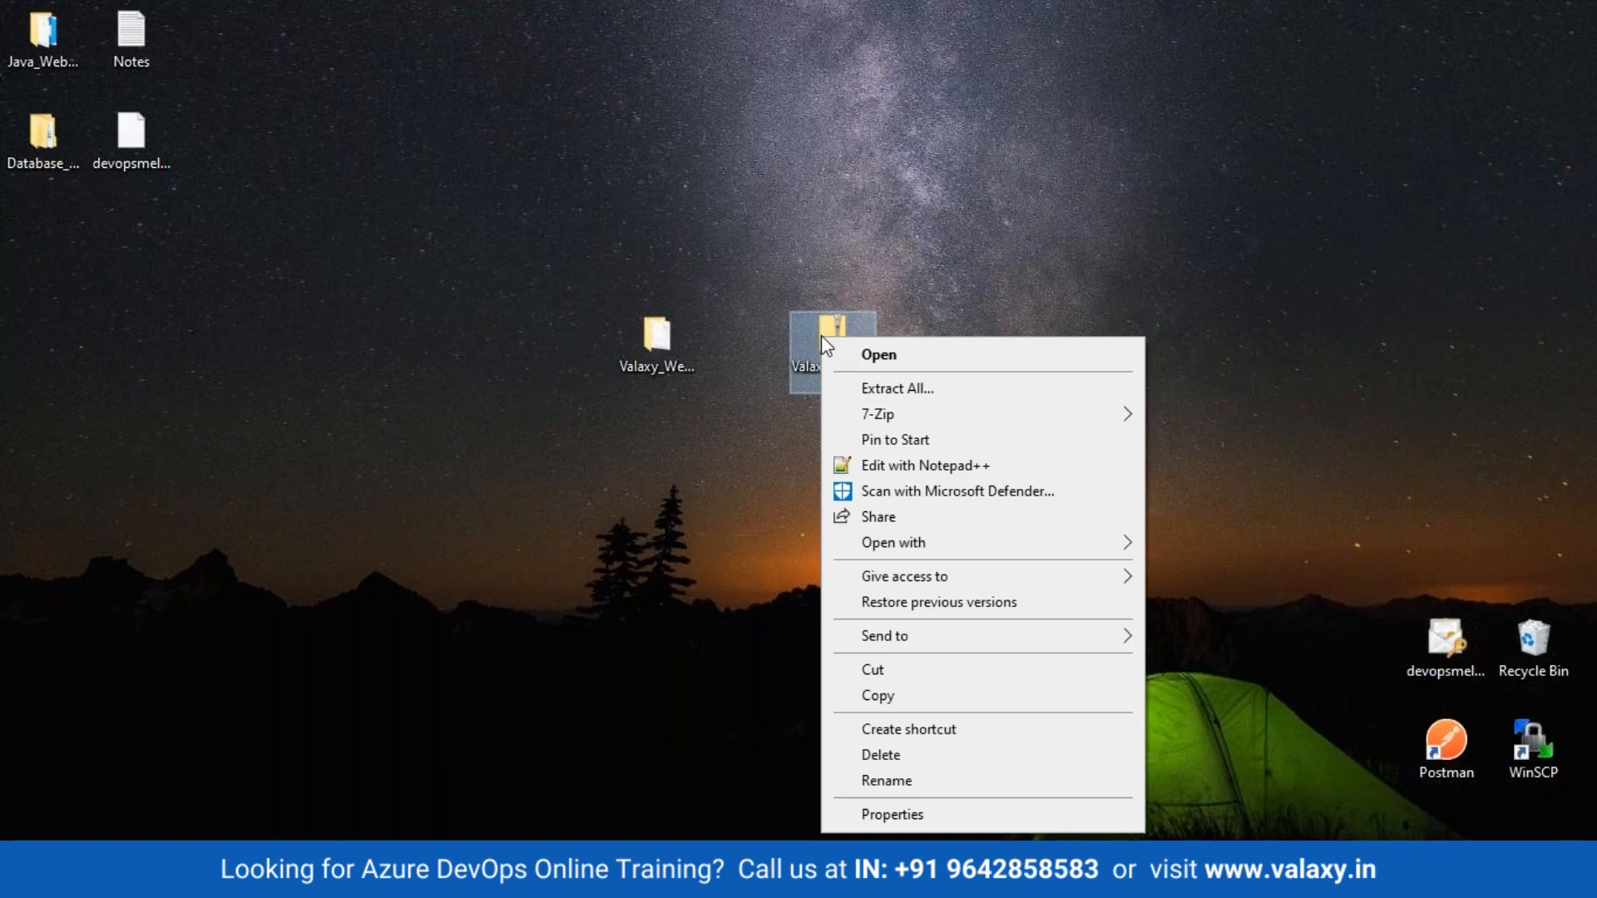
click(646, 338)
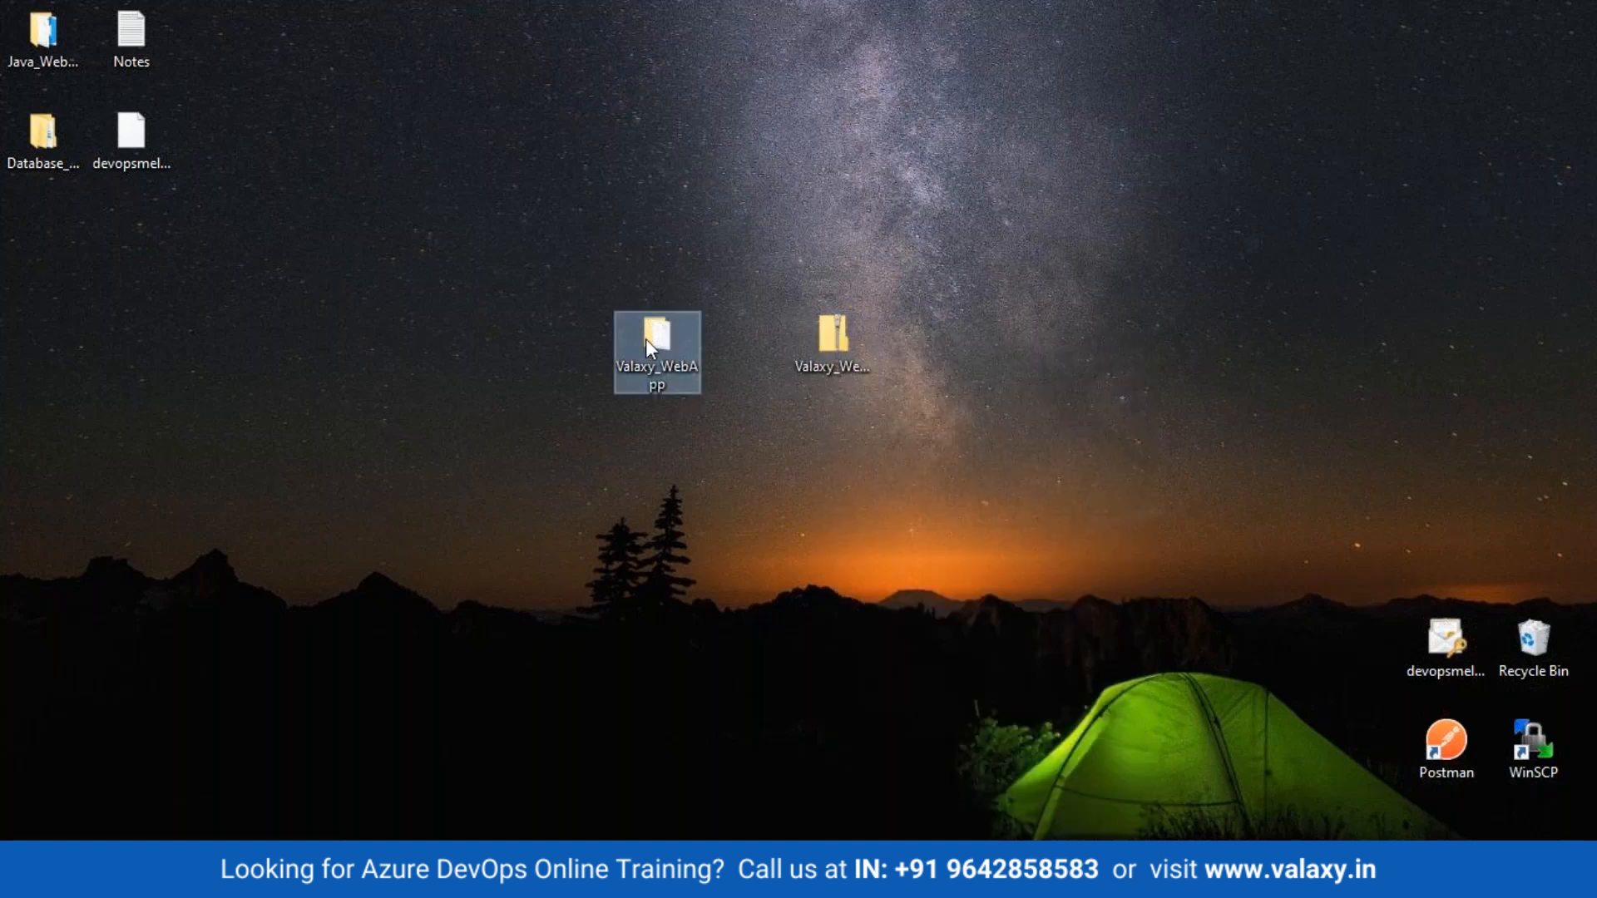
double_click(645, 338)
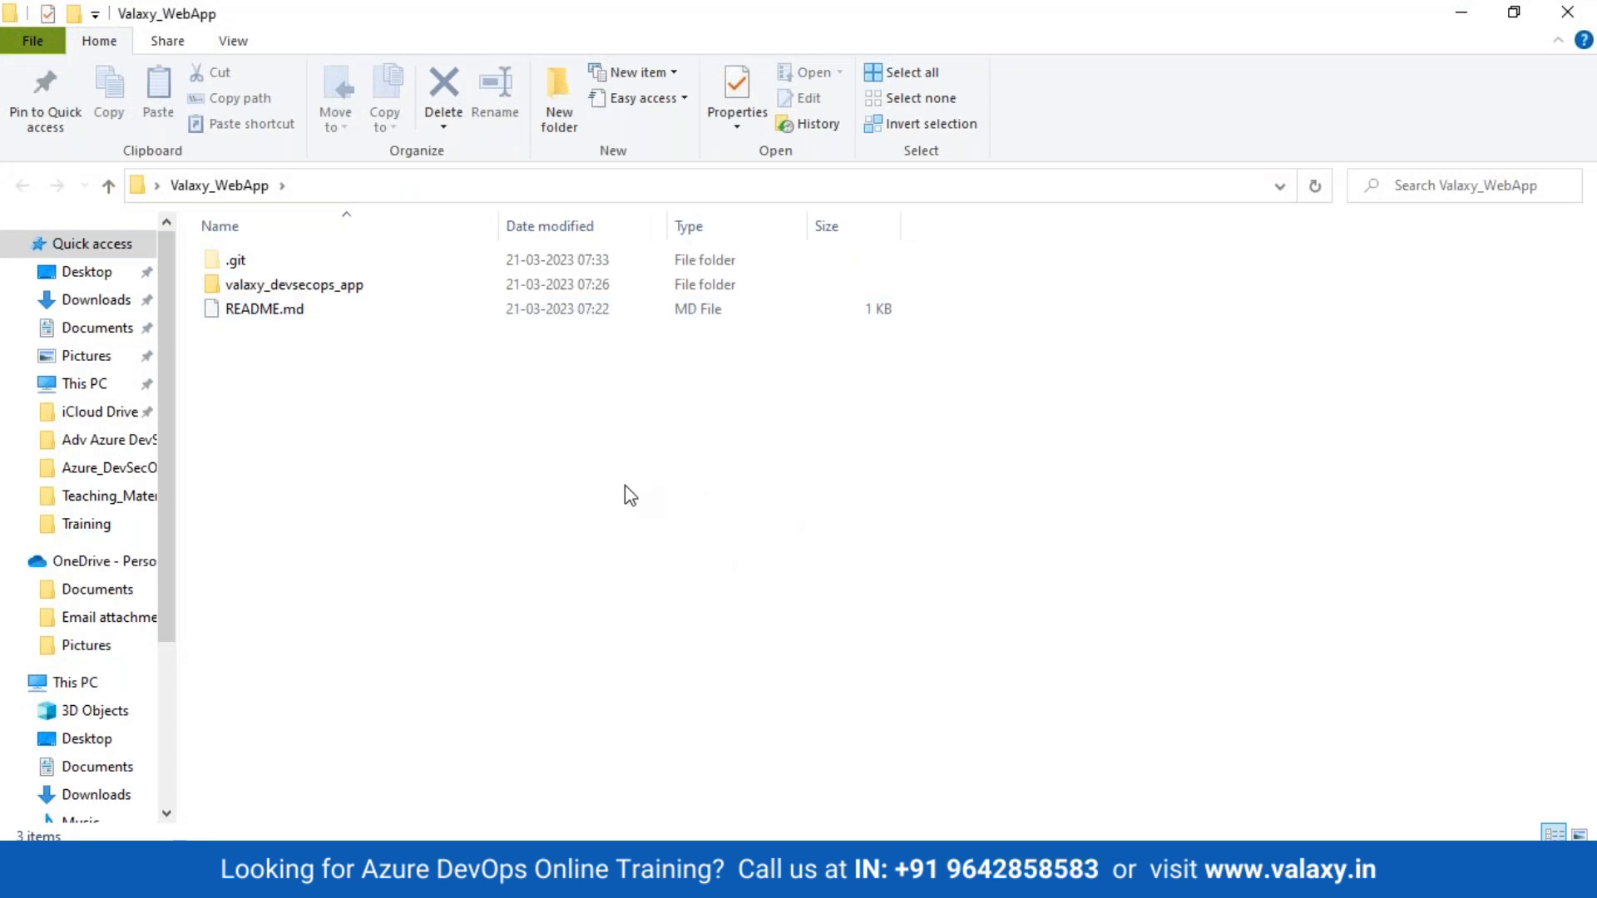
click(233, 263)
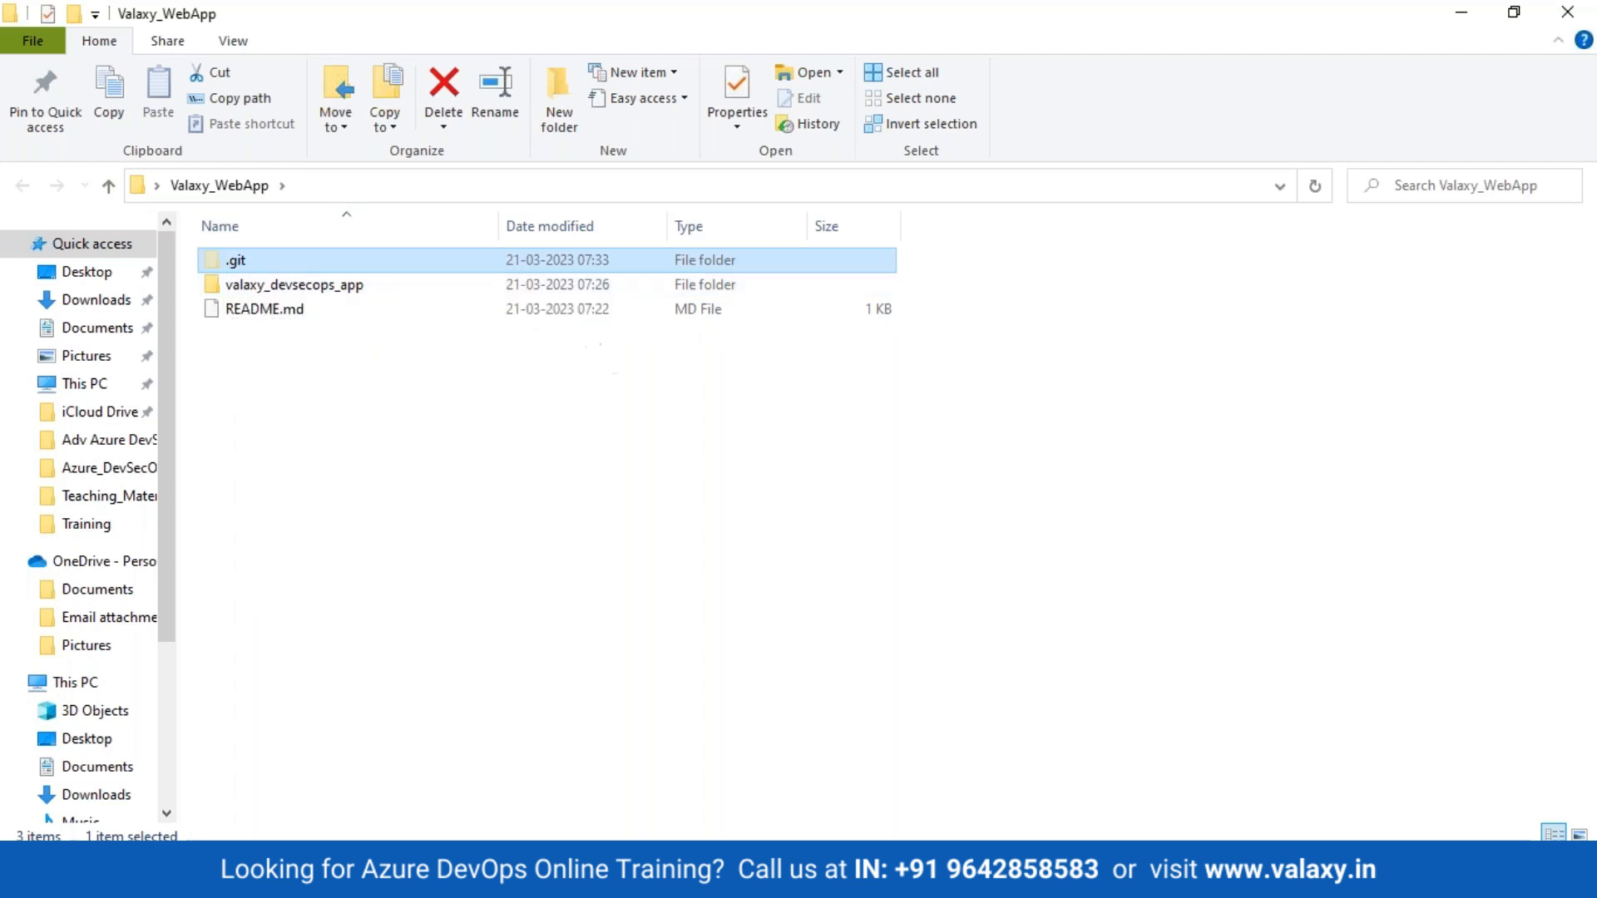
click(258, 880)
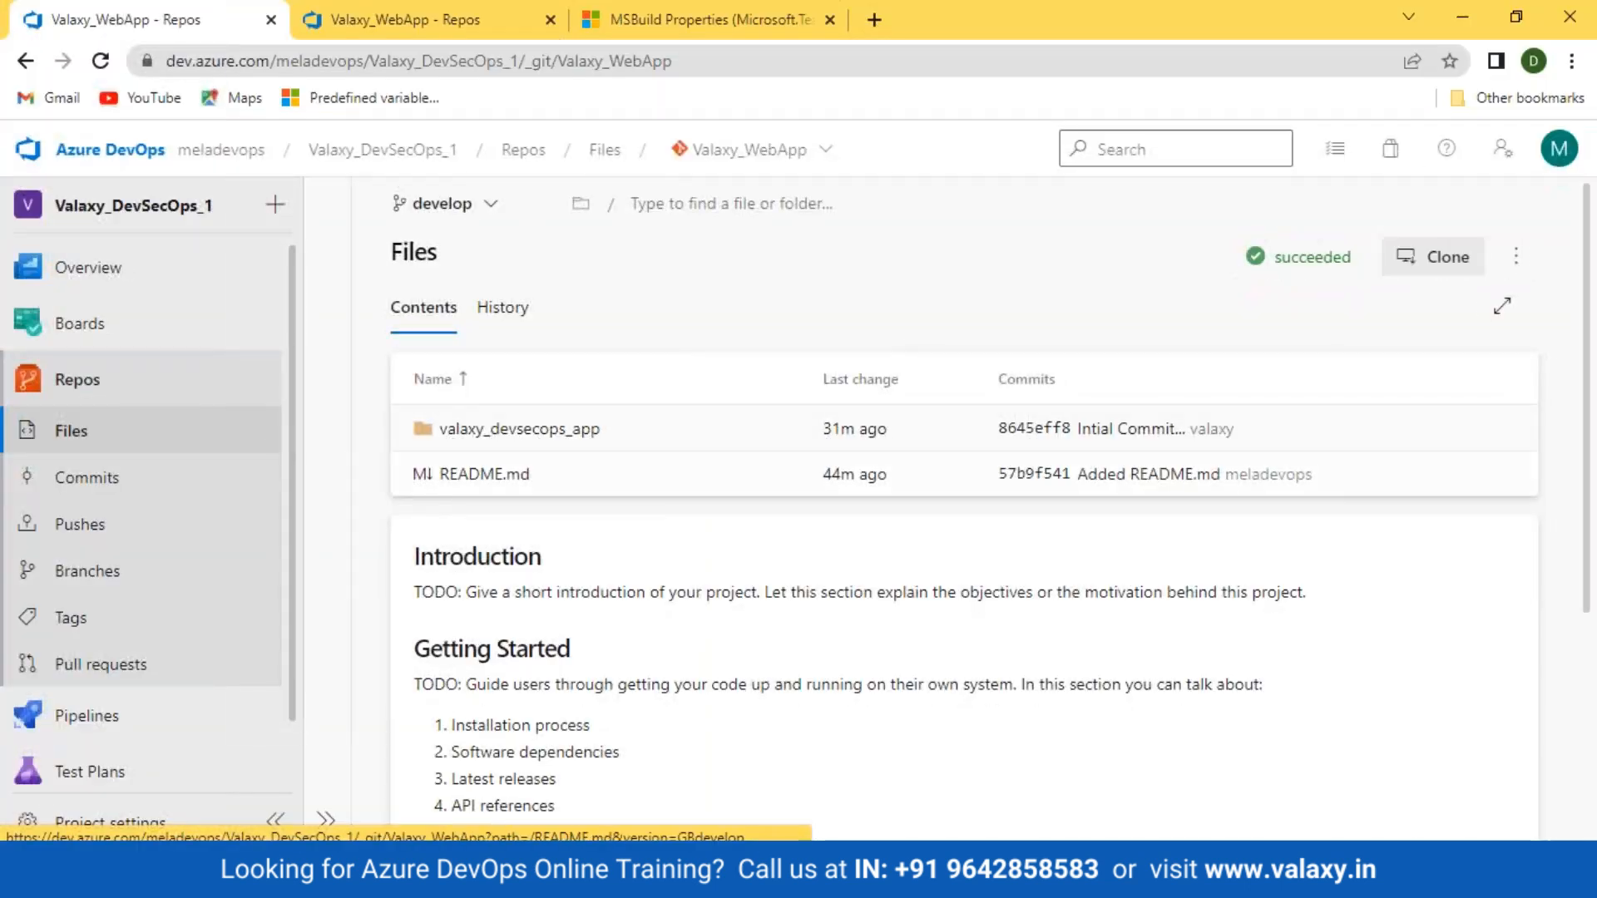
click(299, 880)
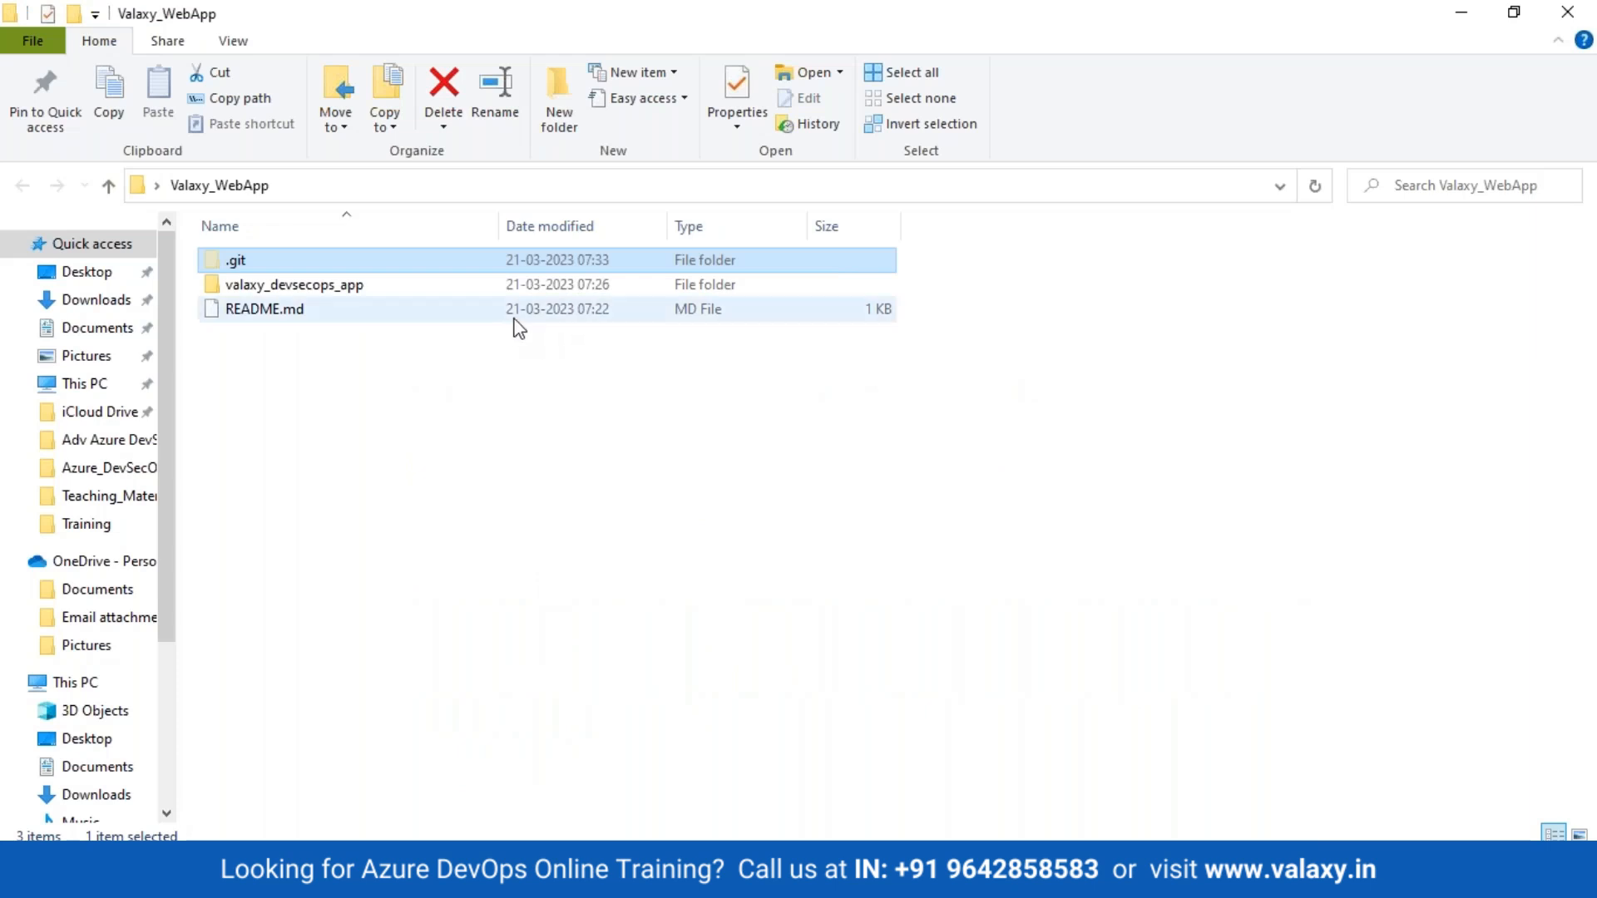
click(393, 290)
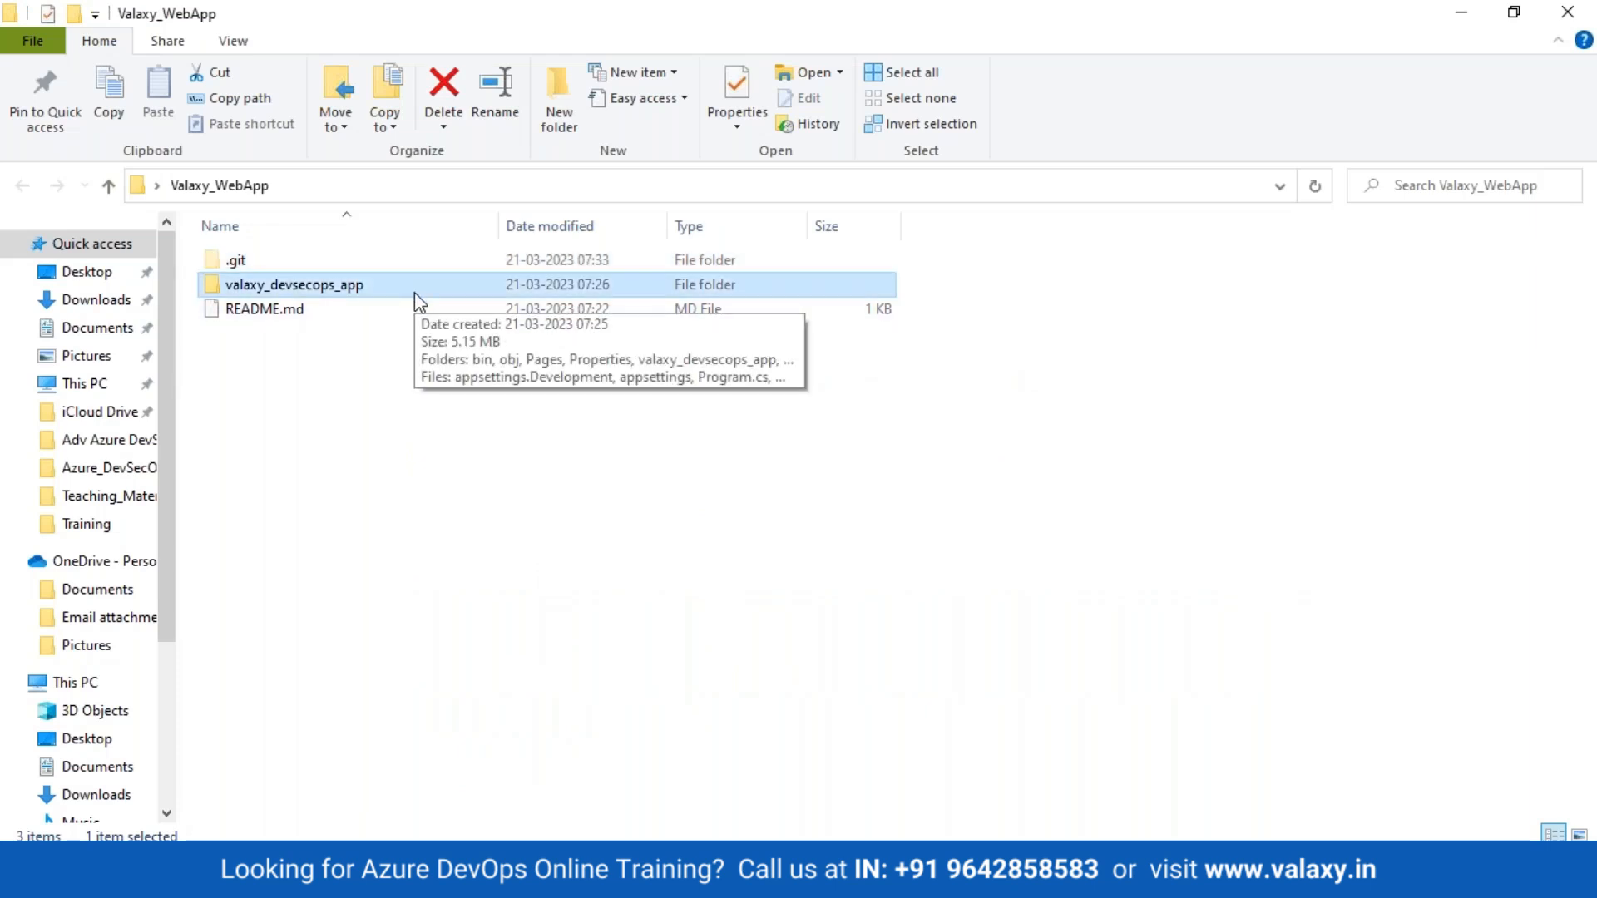
click(287, 265)
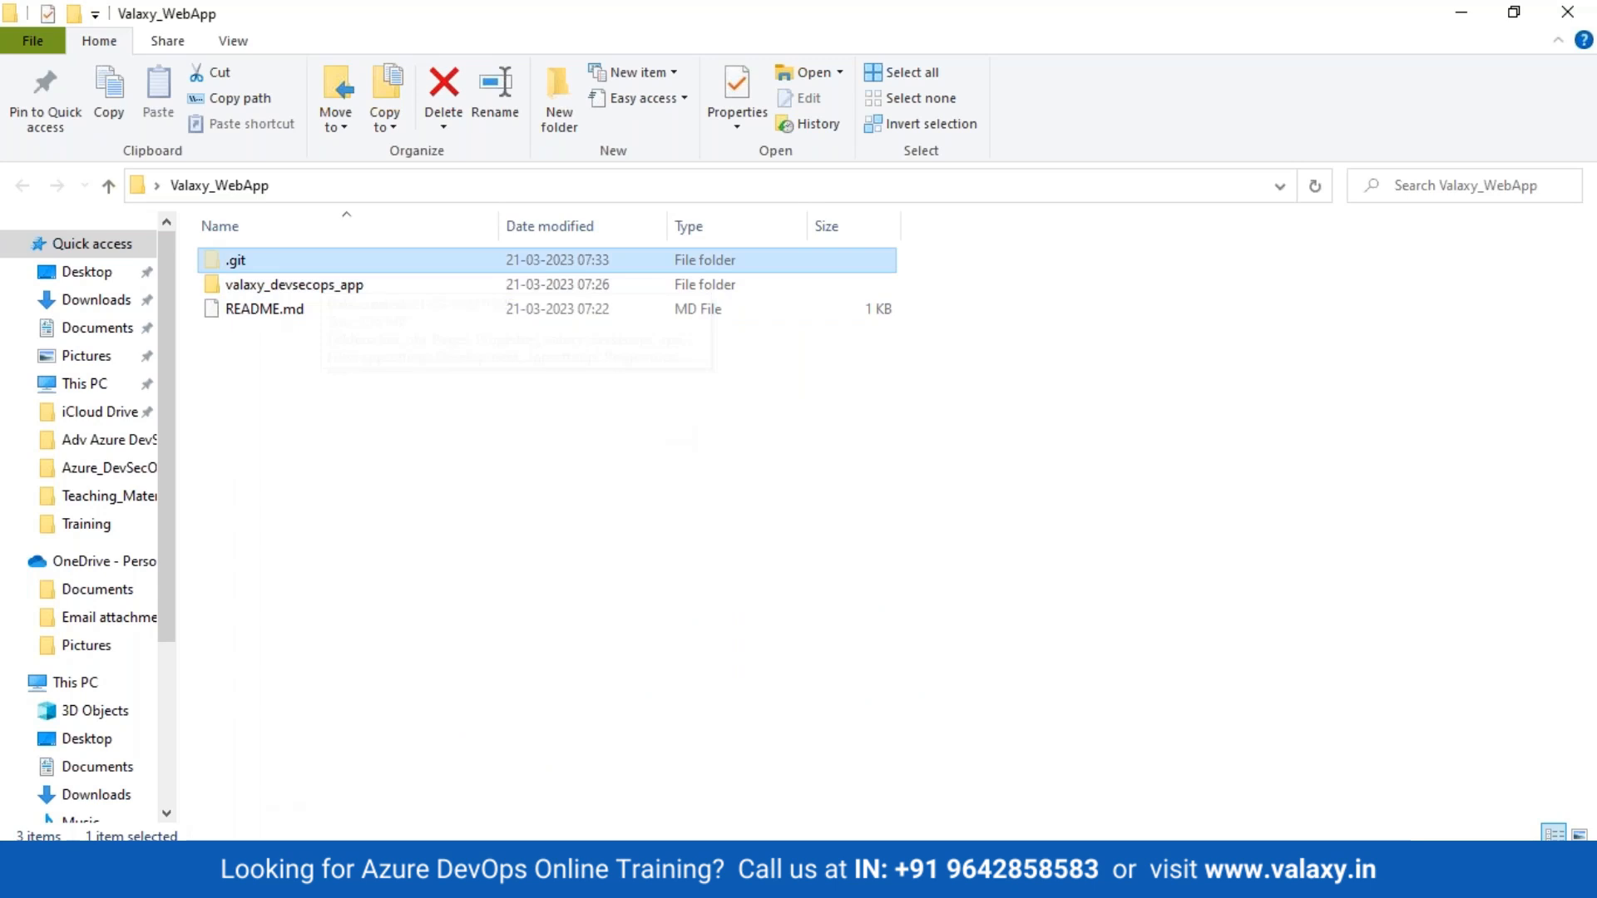
click(249, 880)
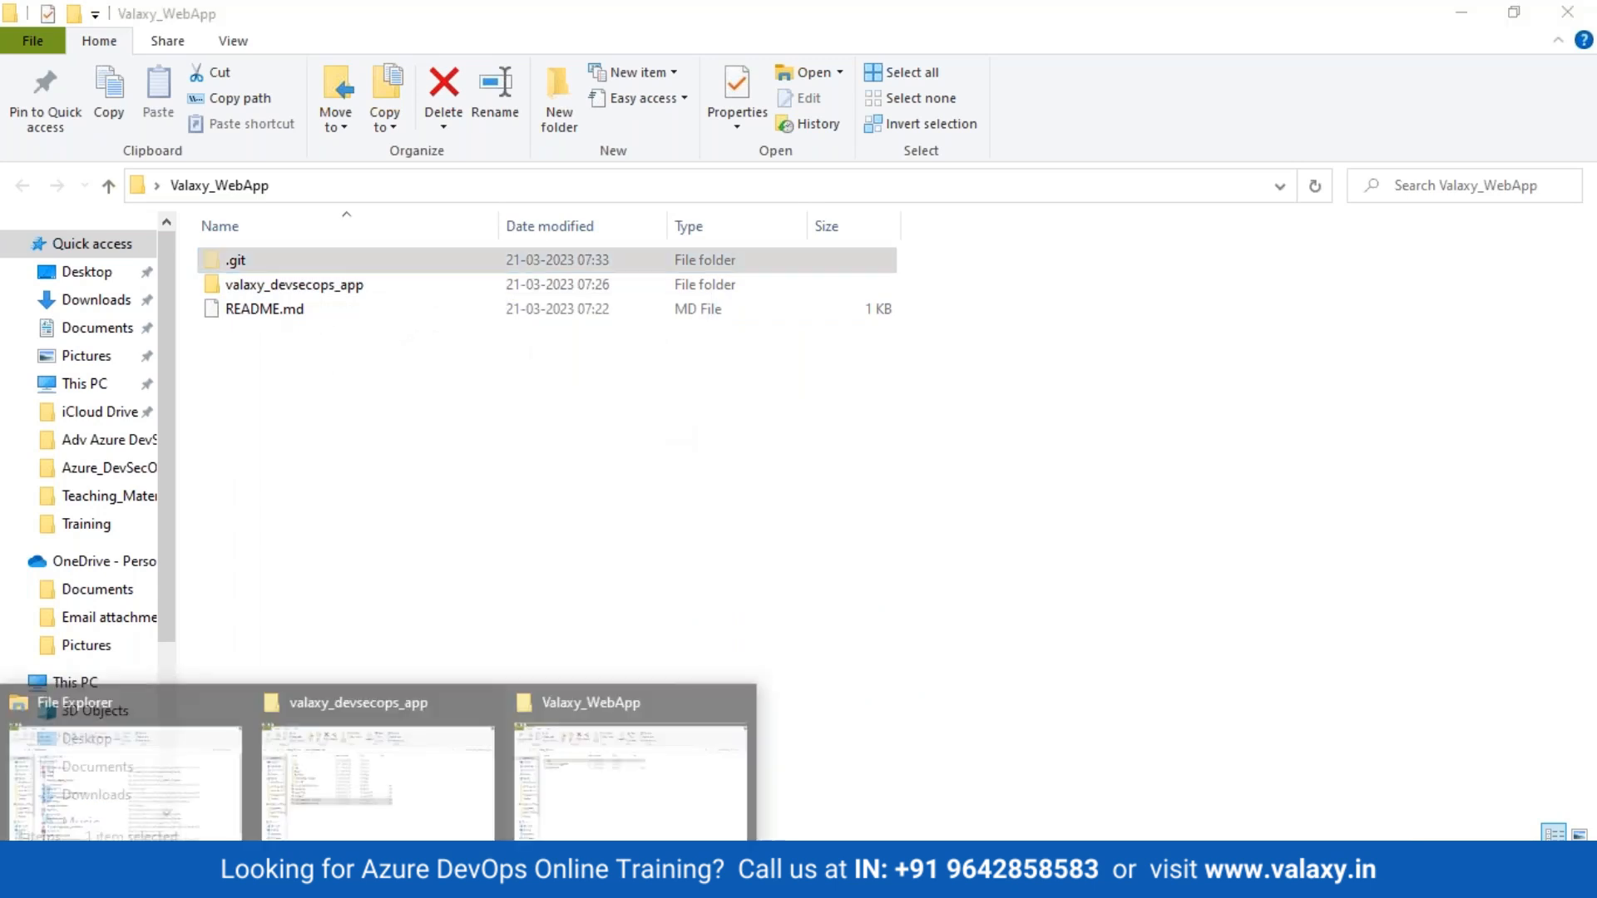
click(734, 740)
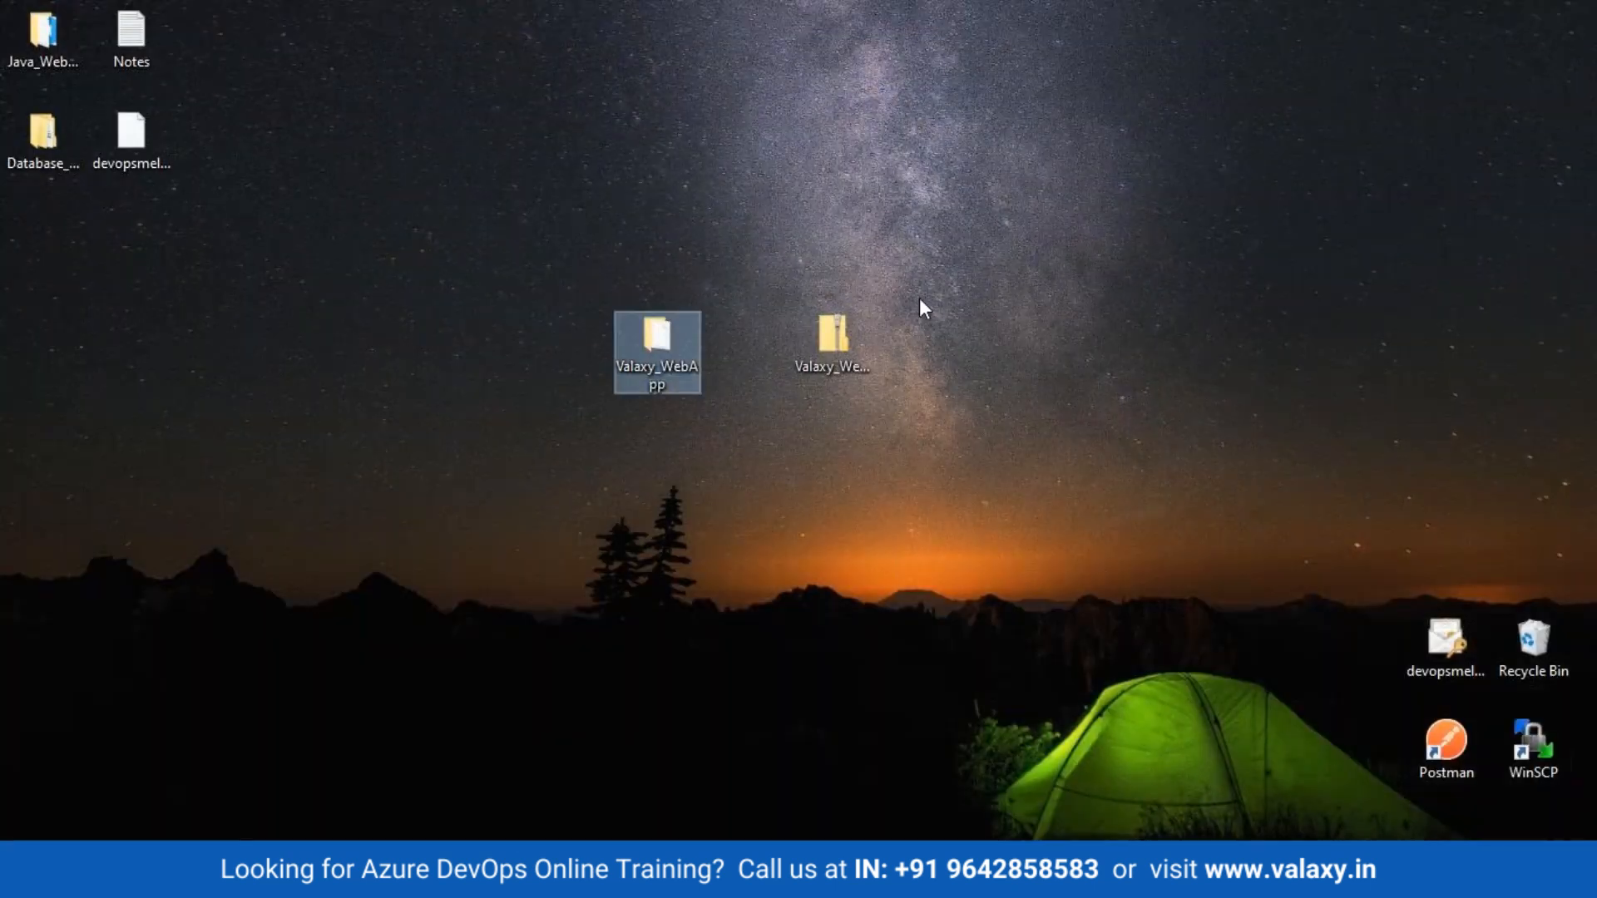
Delete the Valaxy_WebApp zip from the desktop and remove the .git folder from inside the Valaxy_WebApp folder.
drag(918, 297, 783, 432)
key(Delete)
double_click(652, 337)
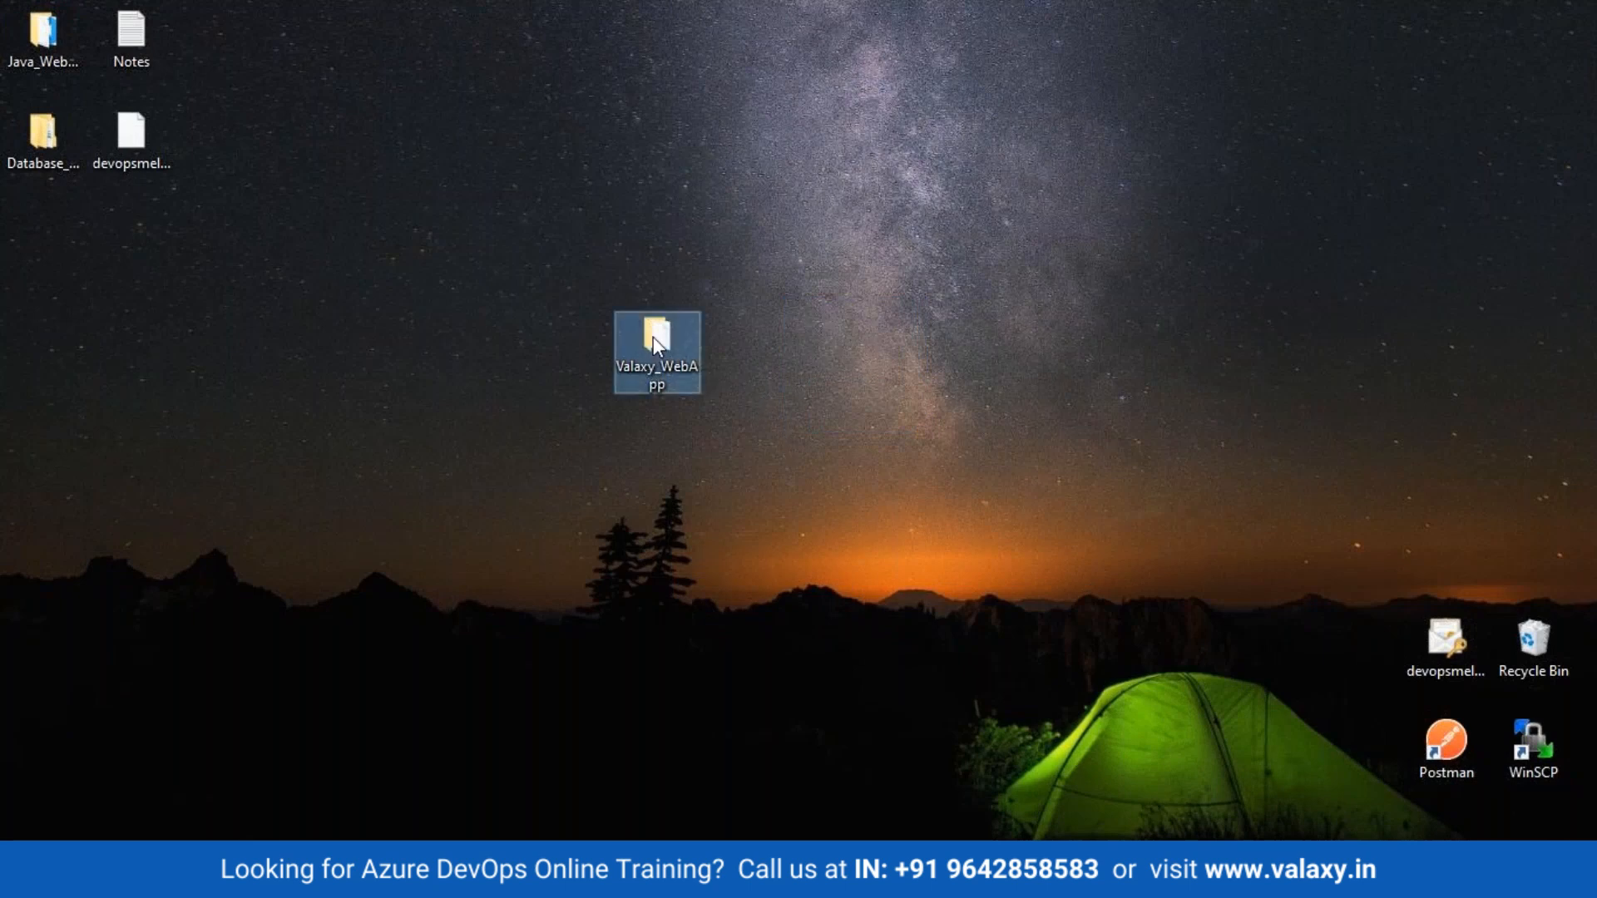
click(482, 267)
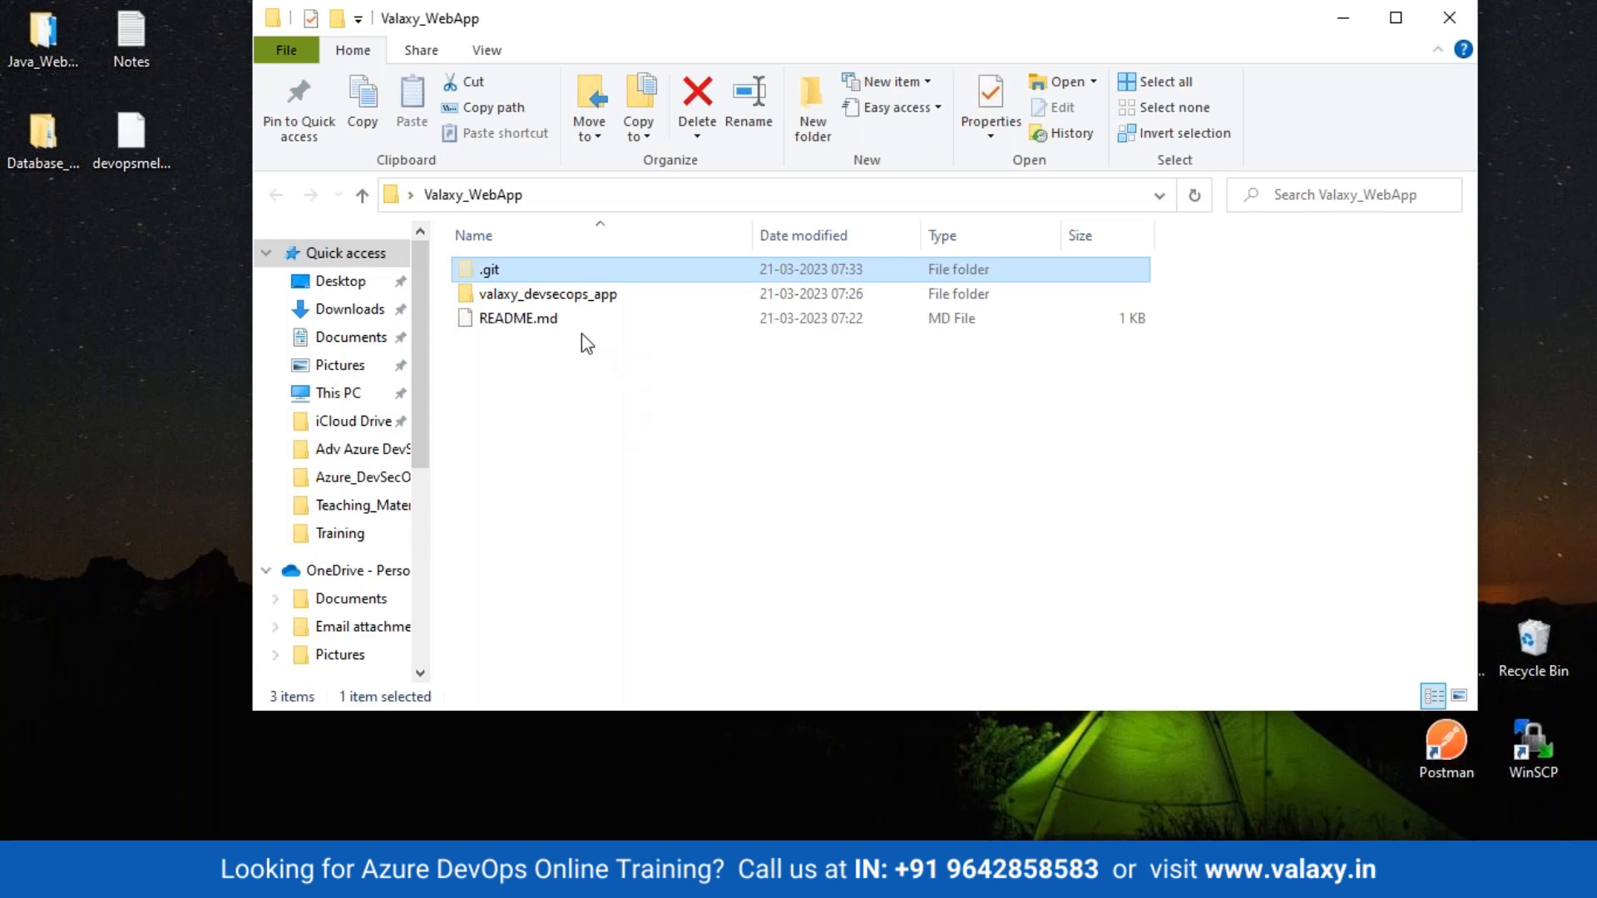
key(Delete)
click(203, 405)
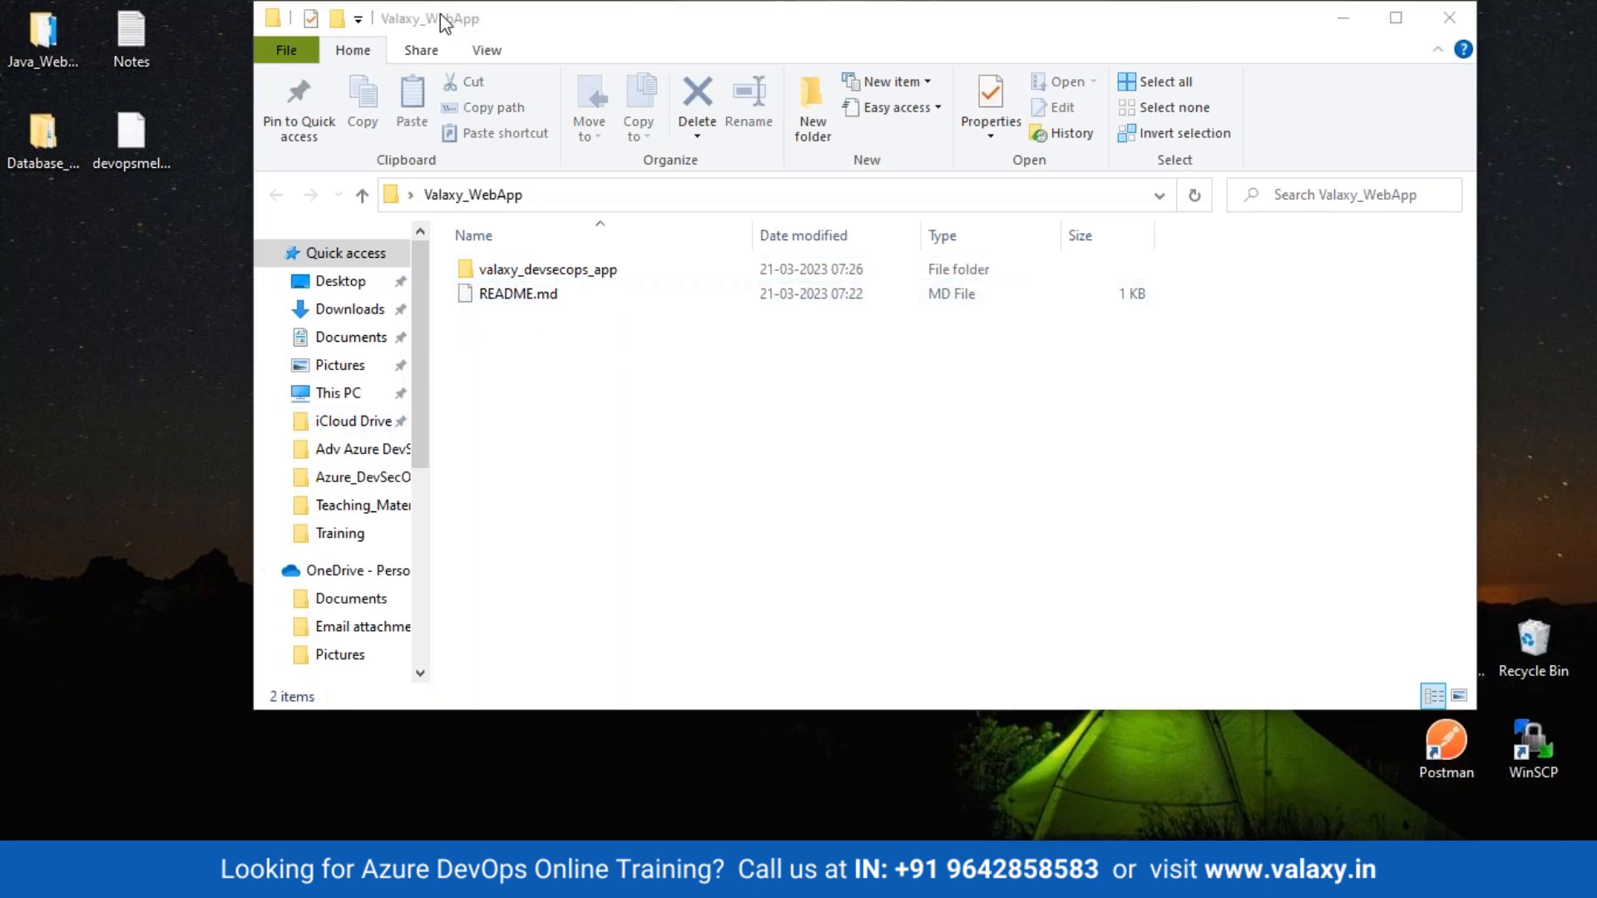
drag(447, 23, 421, 147)
drag(378, 227, 357, 281)
click(1365, 276)
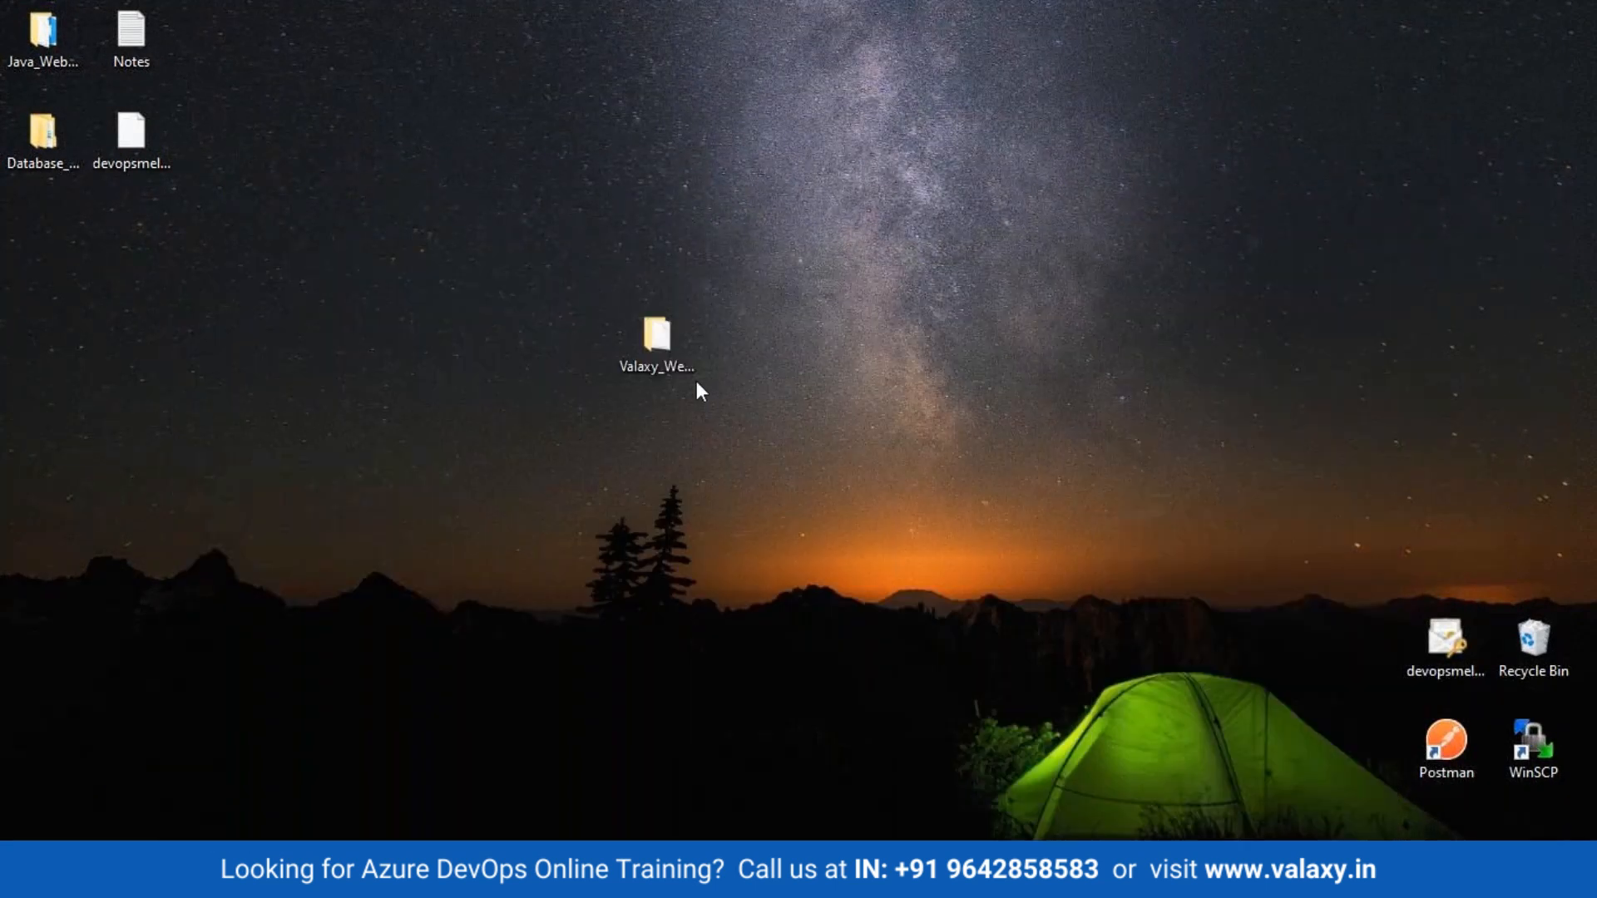
Compress the Valaxy_WebApp folder without .git into a zip file and place the archive beside the folder on the desktop.
right_click(680, 352)
mouse_move(820, 656)
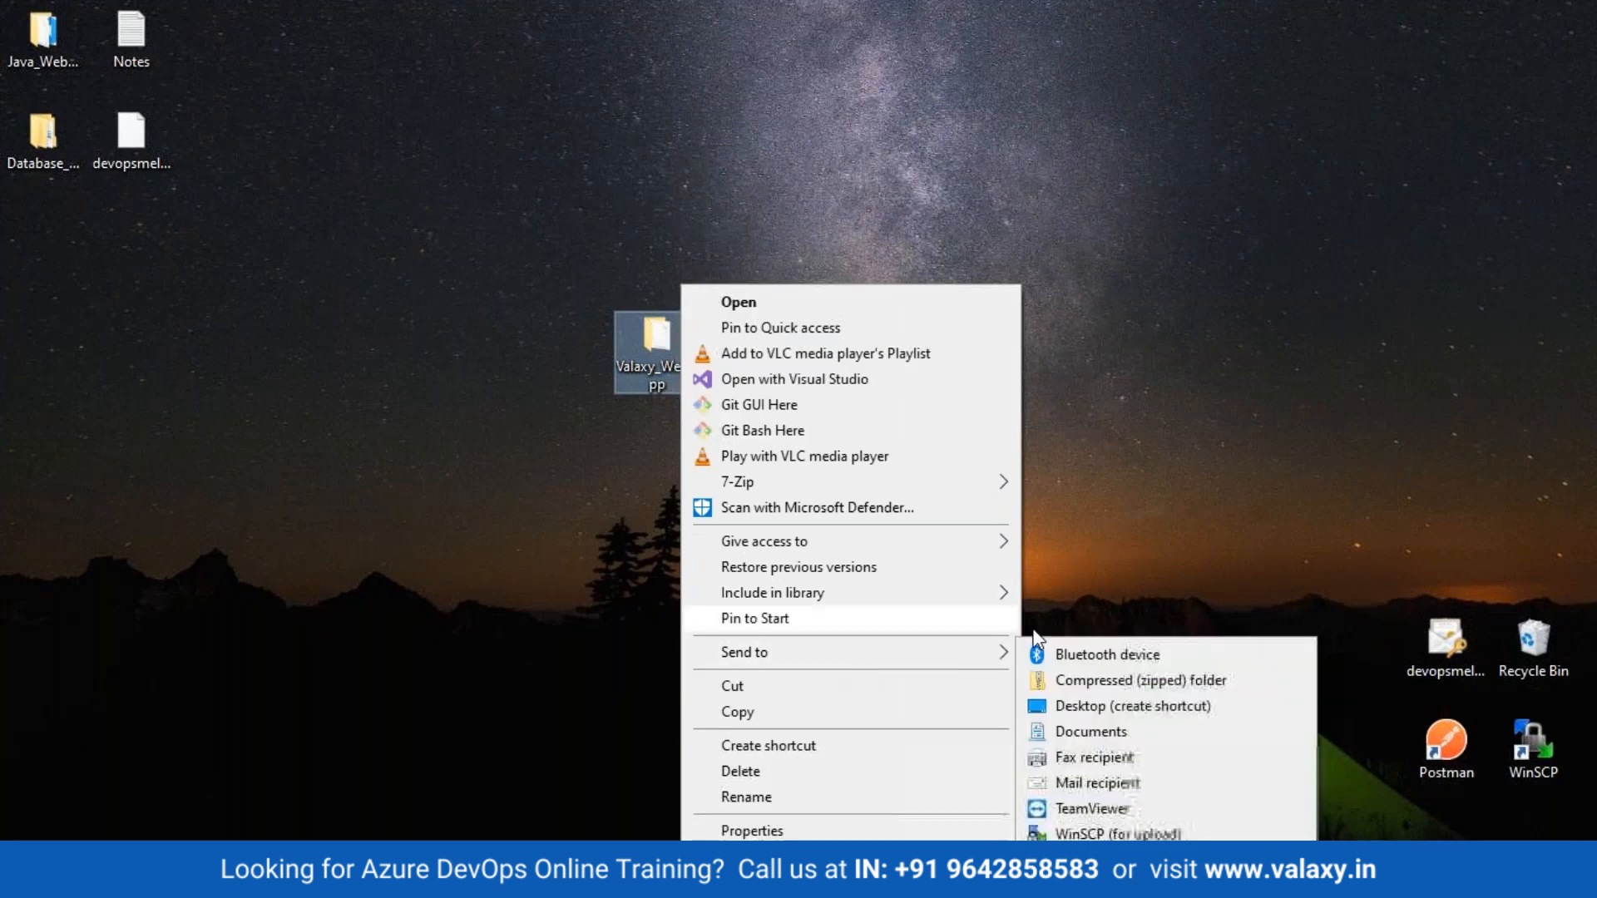
click(1120, 682)
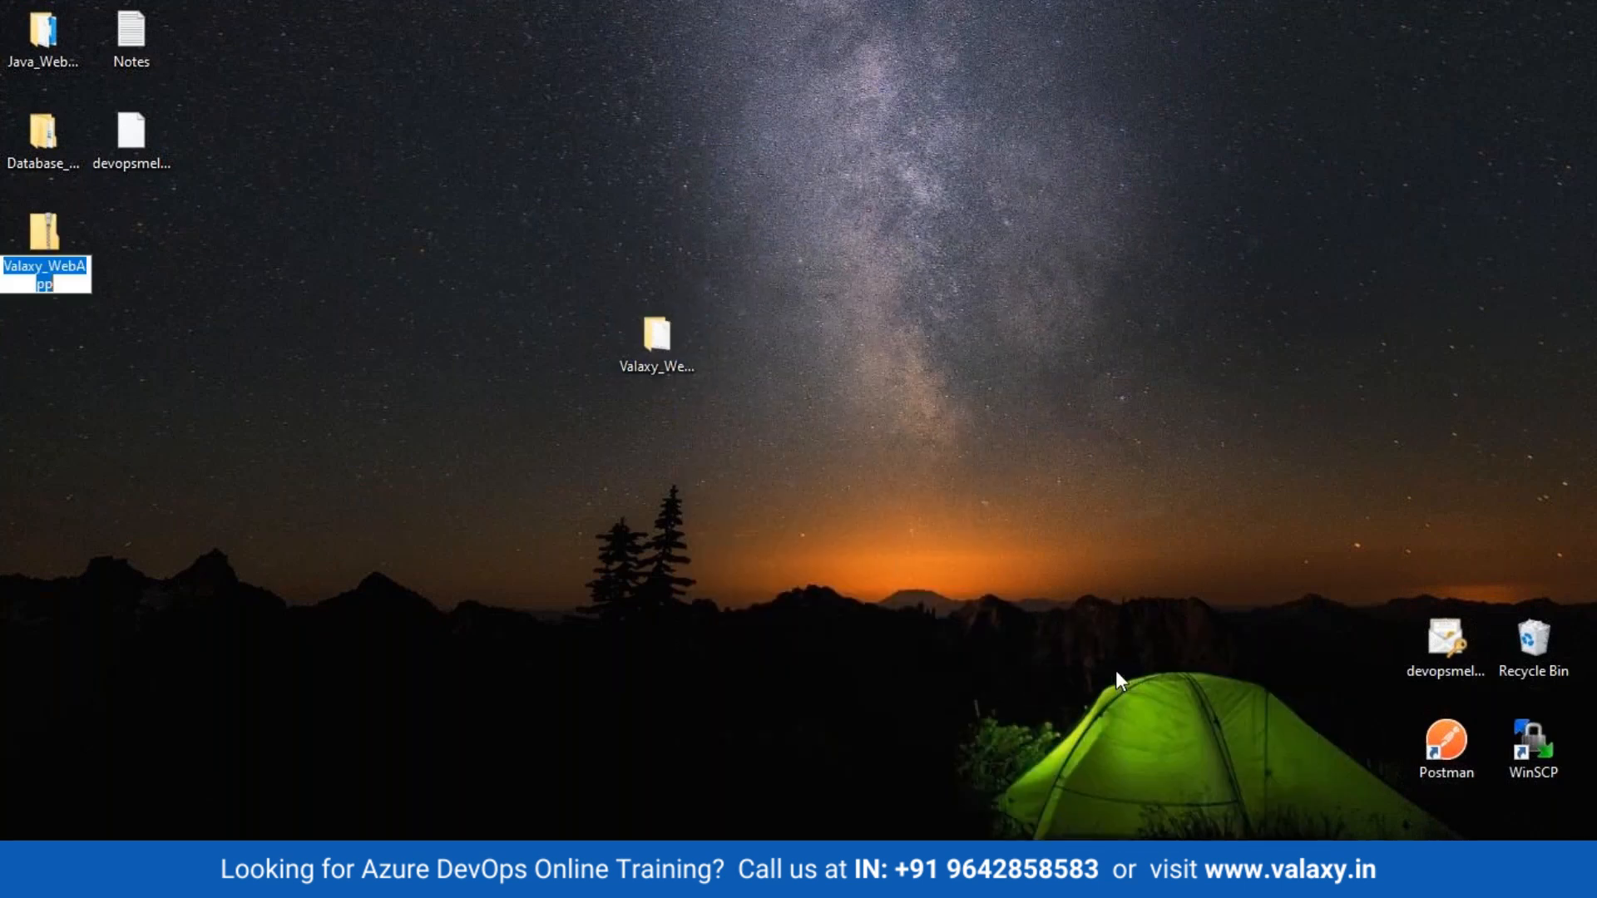
click(43, 237)
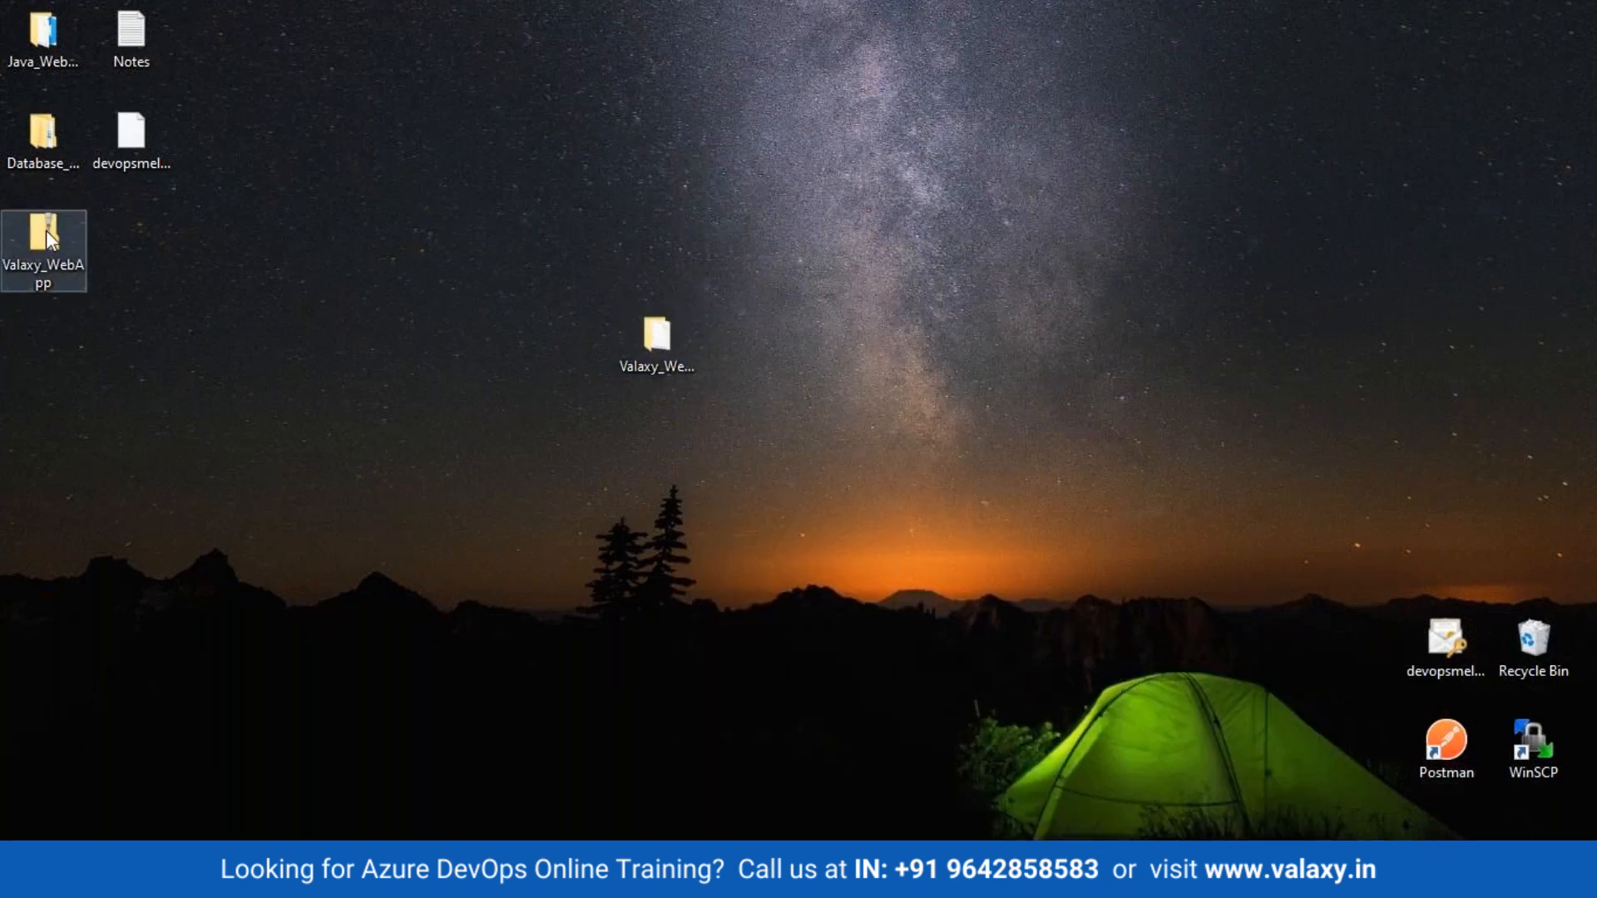
drag(43, 237, 823, 331)
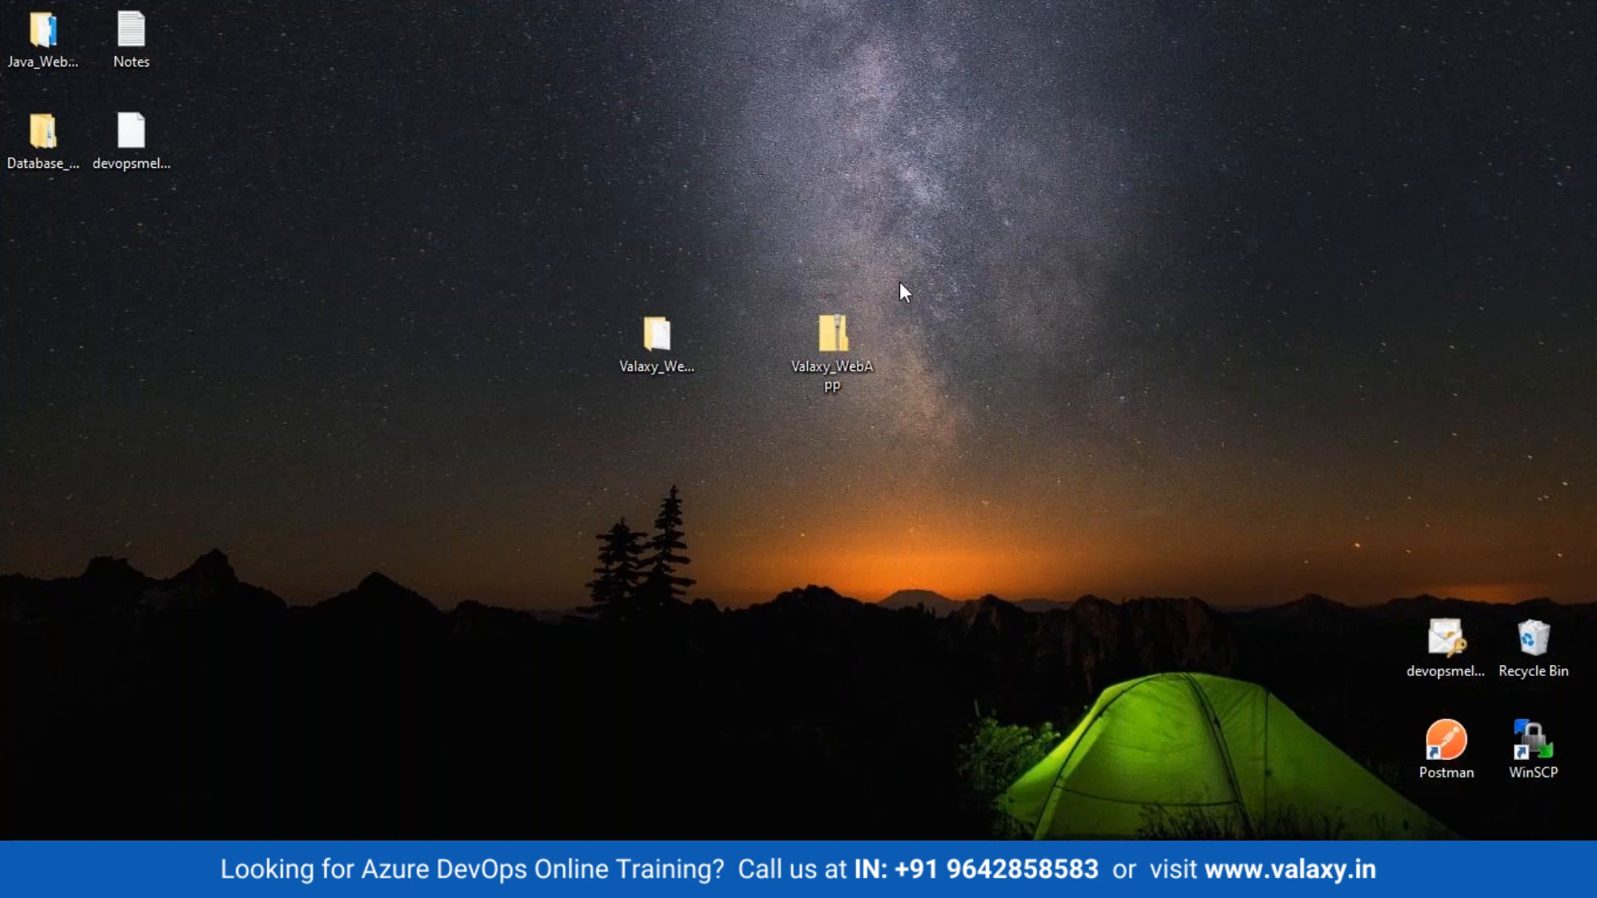
Remove README.md from the Valaxy_WebApp folder and delete the outdated Valaxy_WebApp zip from the desktop.
double_click(660, 342)
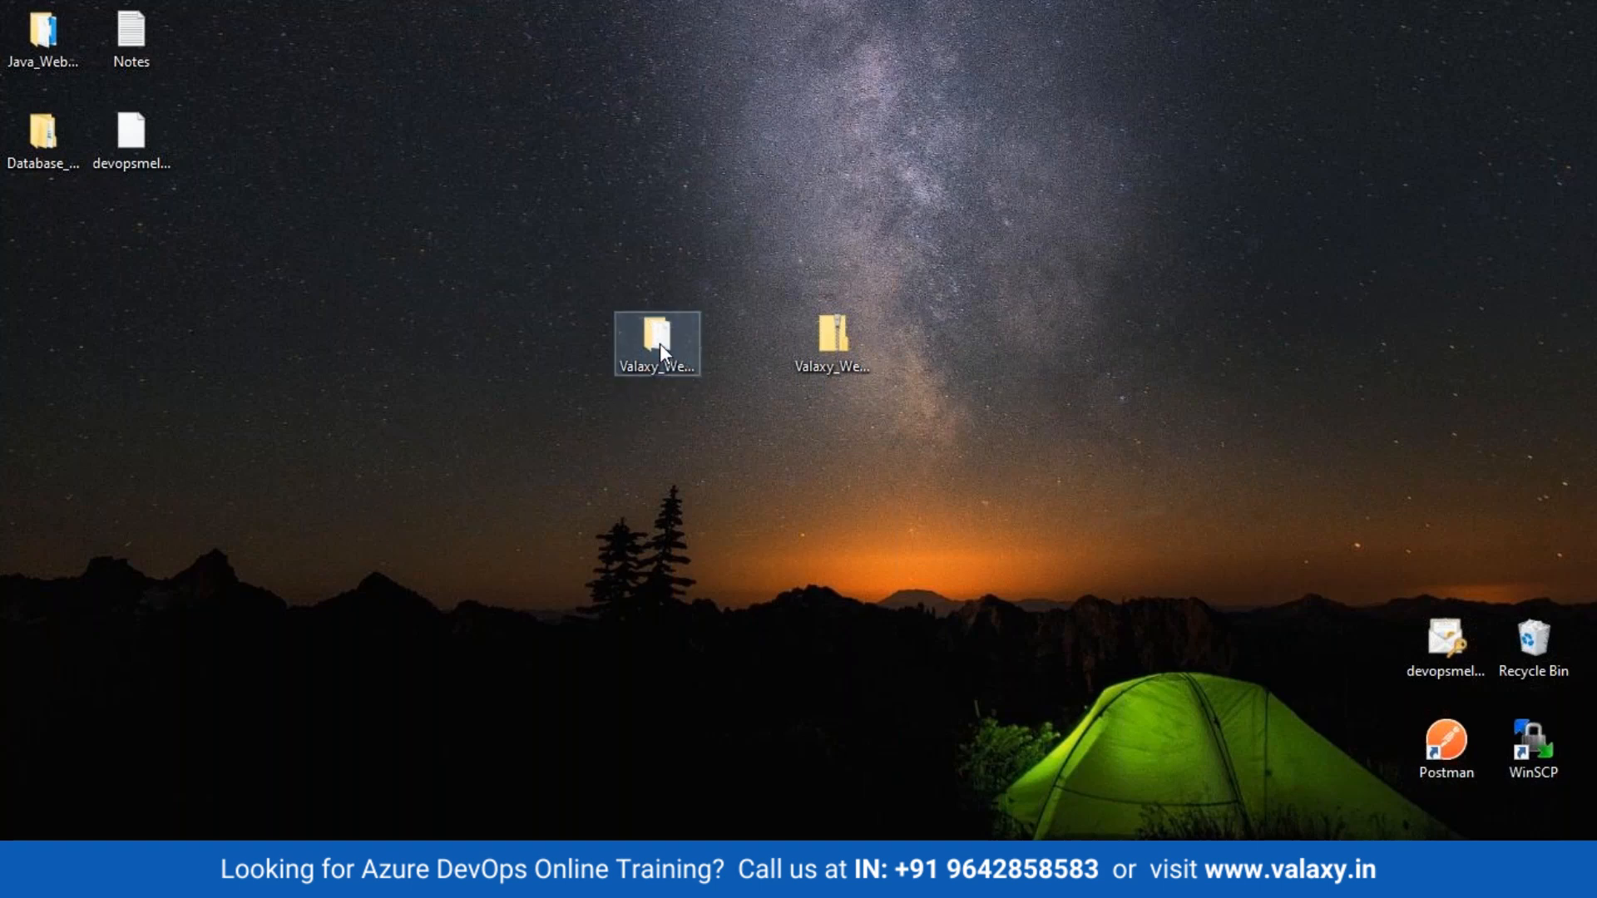
click(447, 562)
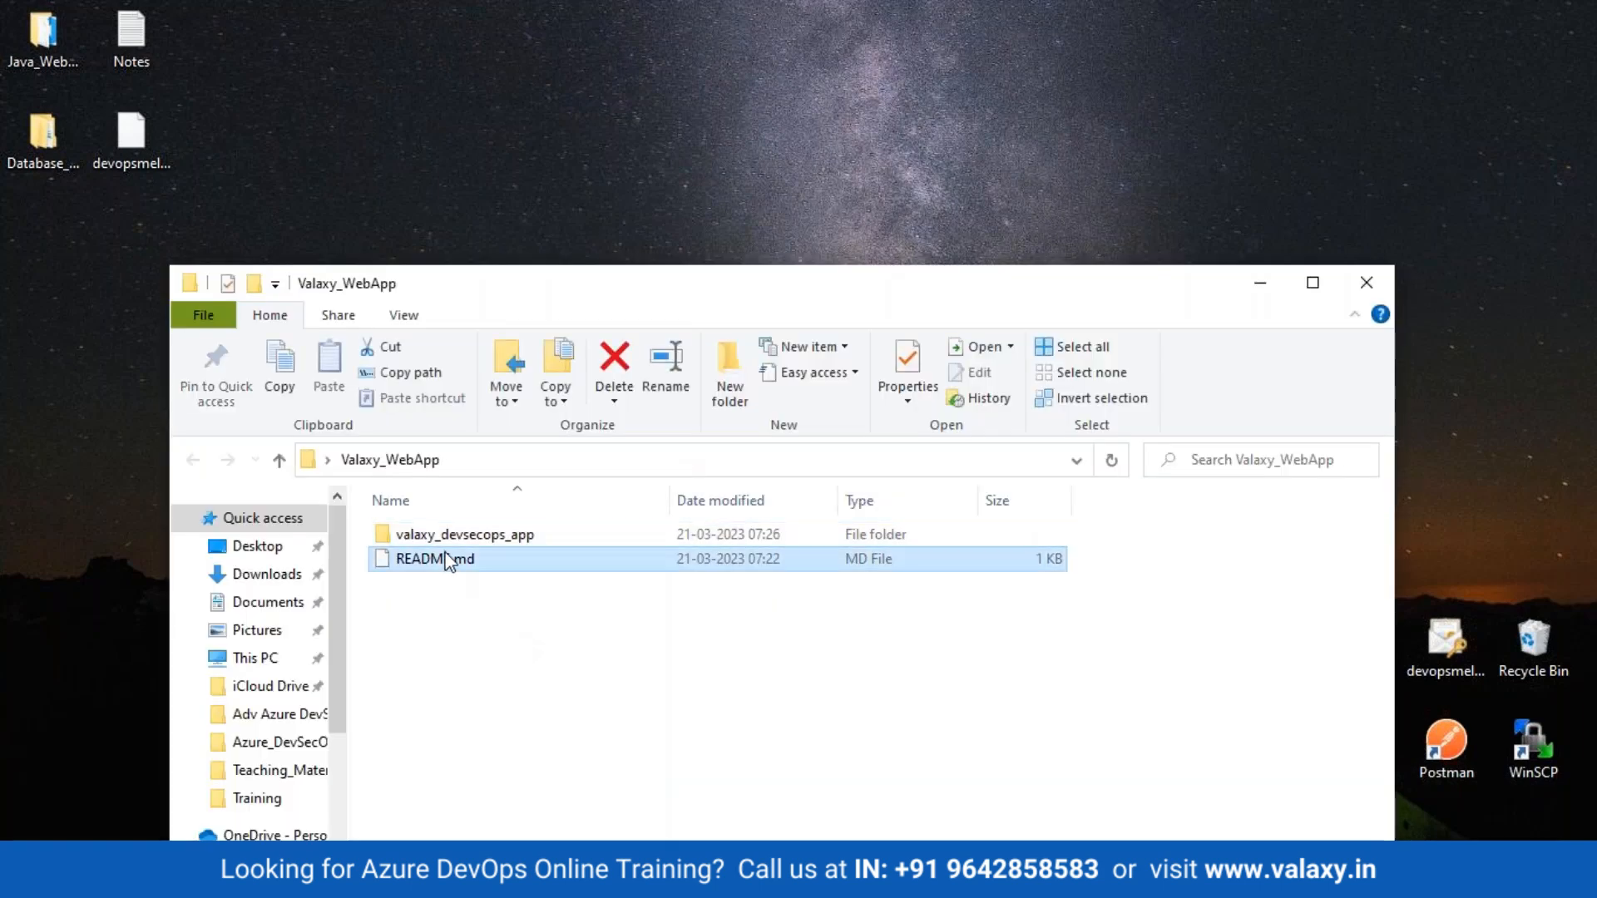
key(Delete)
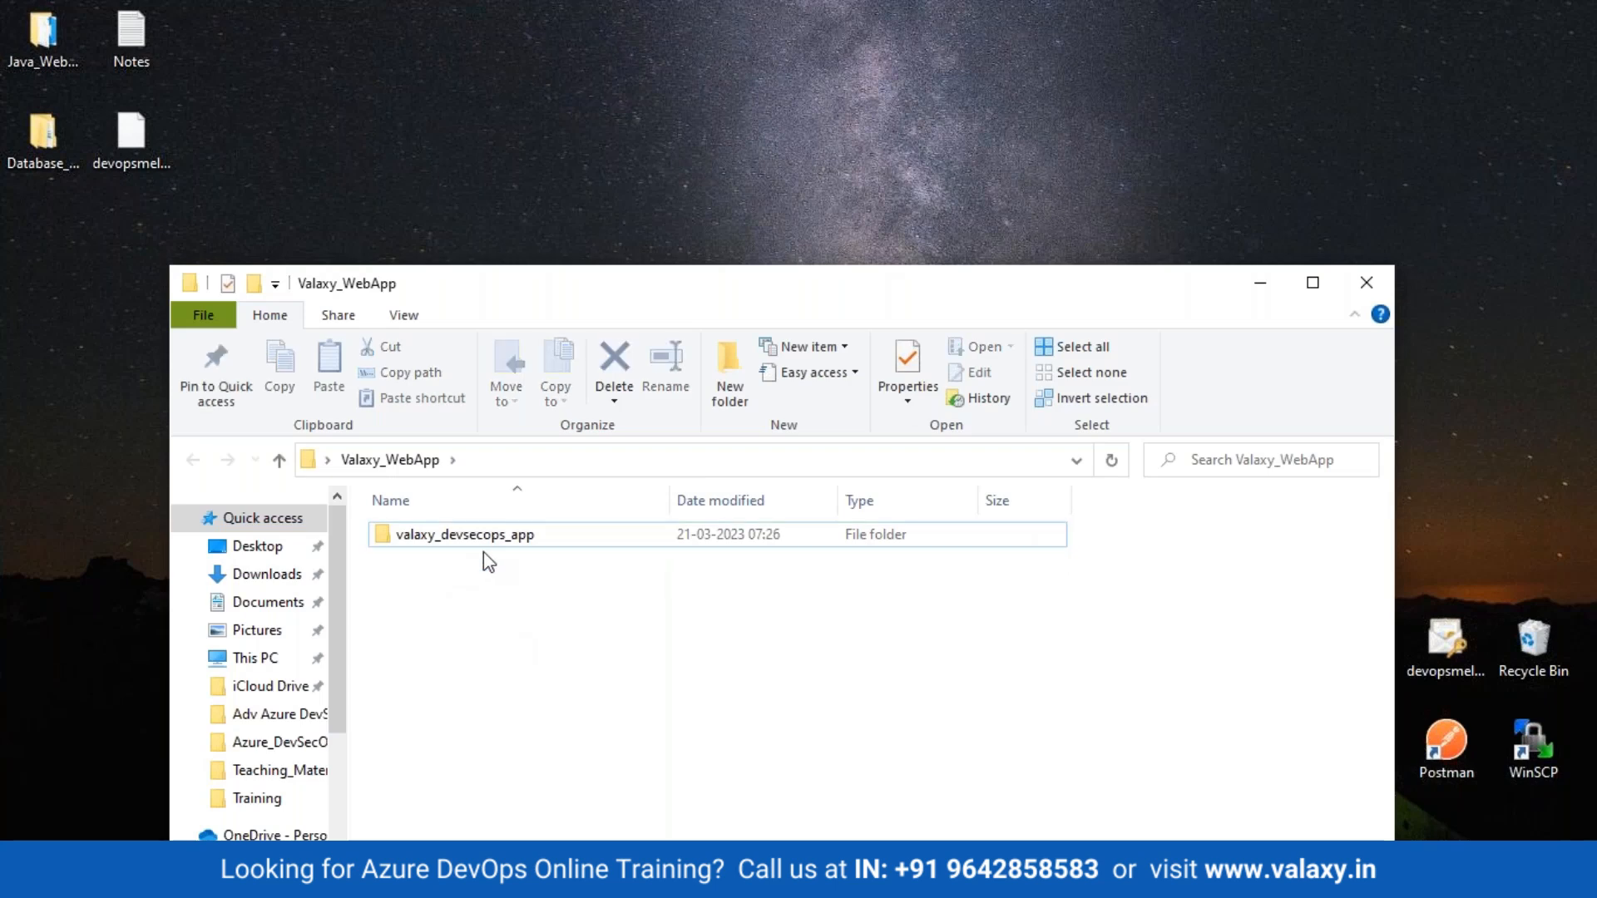
click(1366, 283)
drag(944, 301, 781, 454)
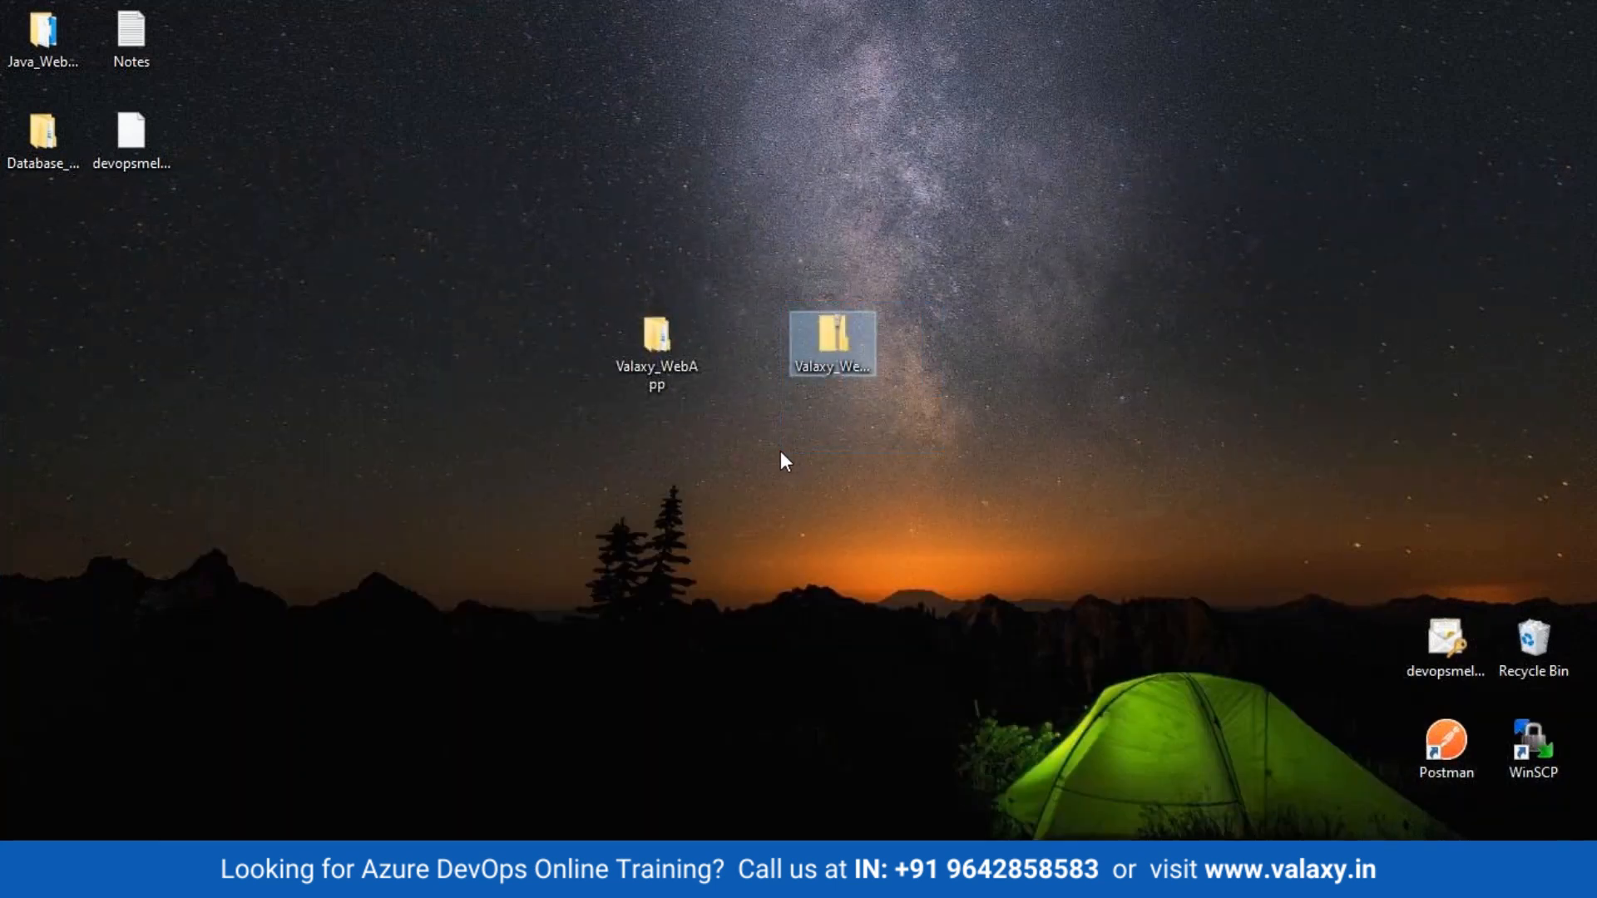
key(Delete)
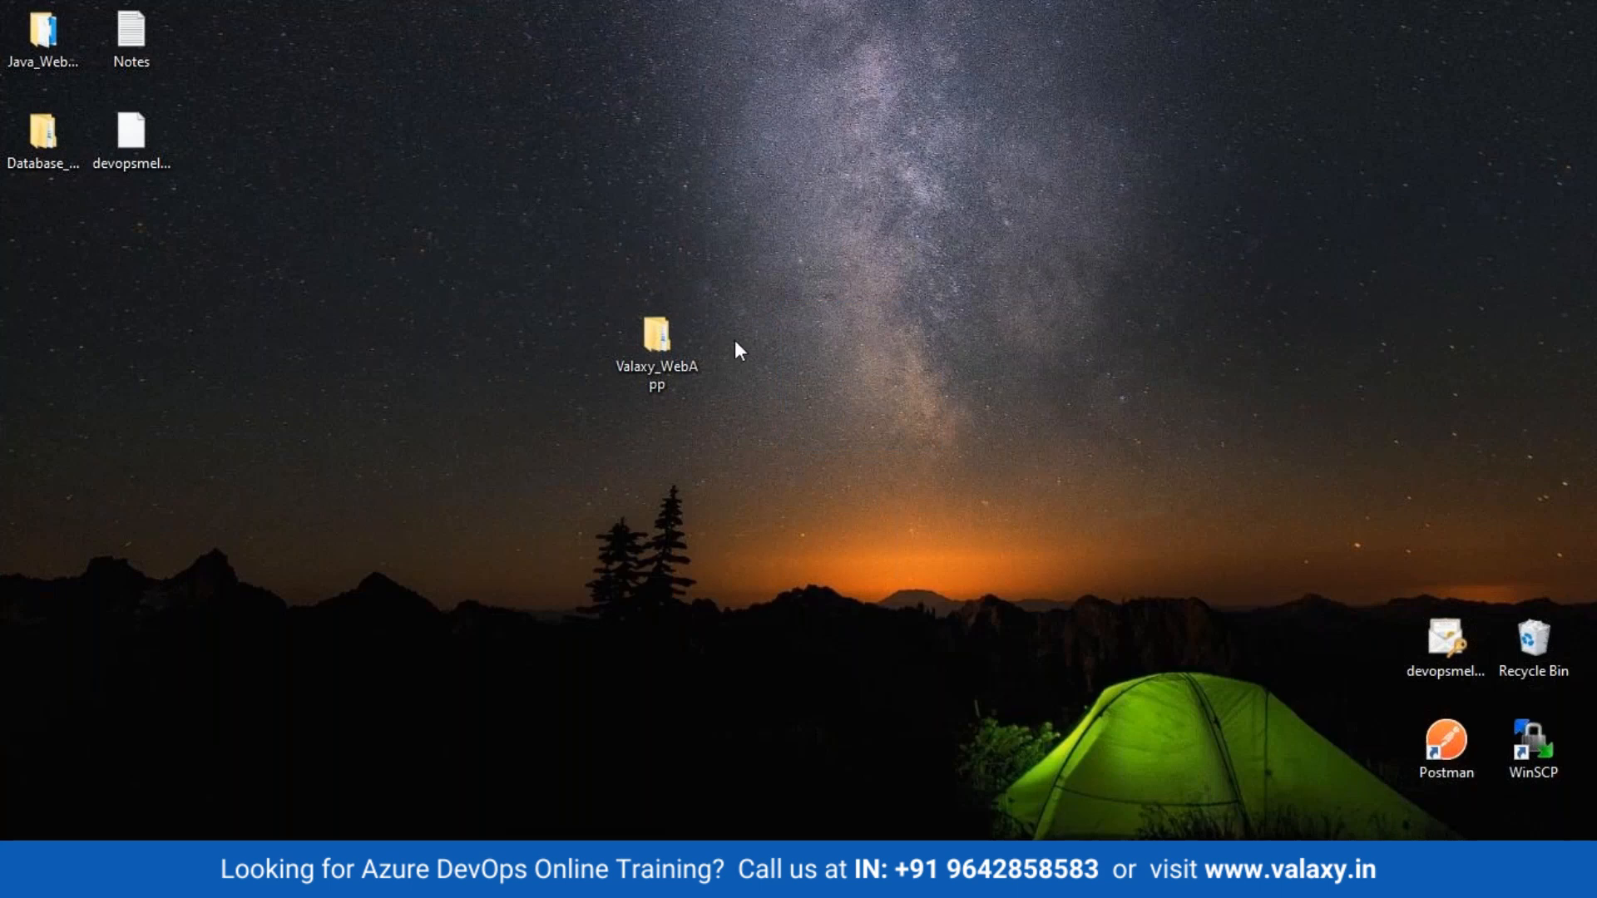
Compress the Valaxy_WebApp folder, containing only valaxy_devsecops_app, into a zip file and place it beside the folder.
right_click(642, 328)
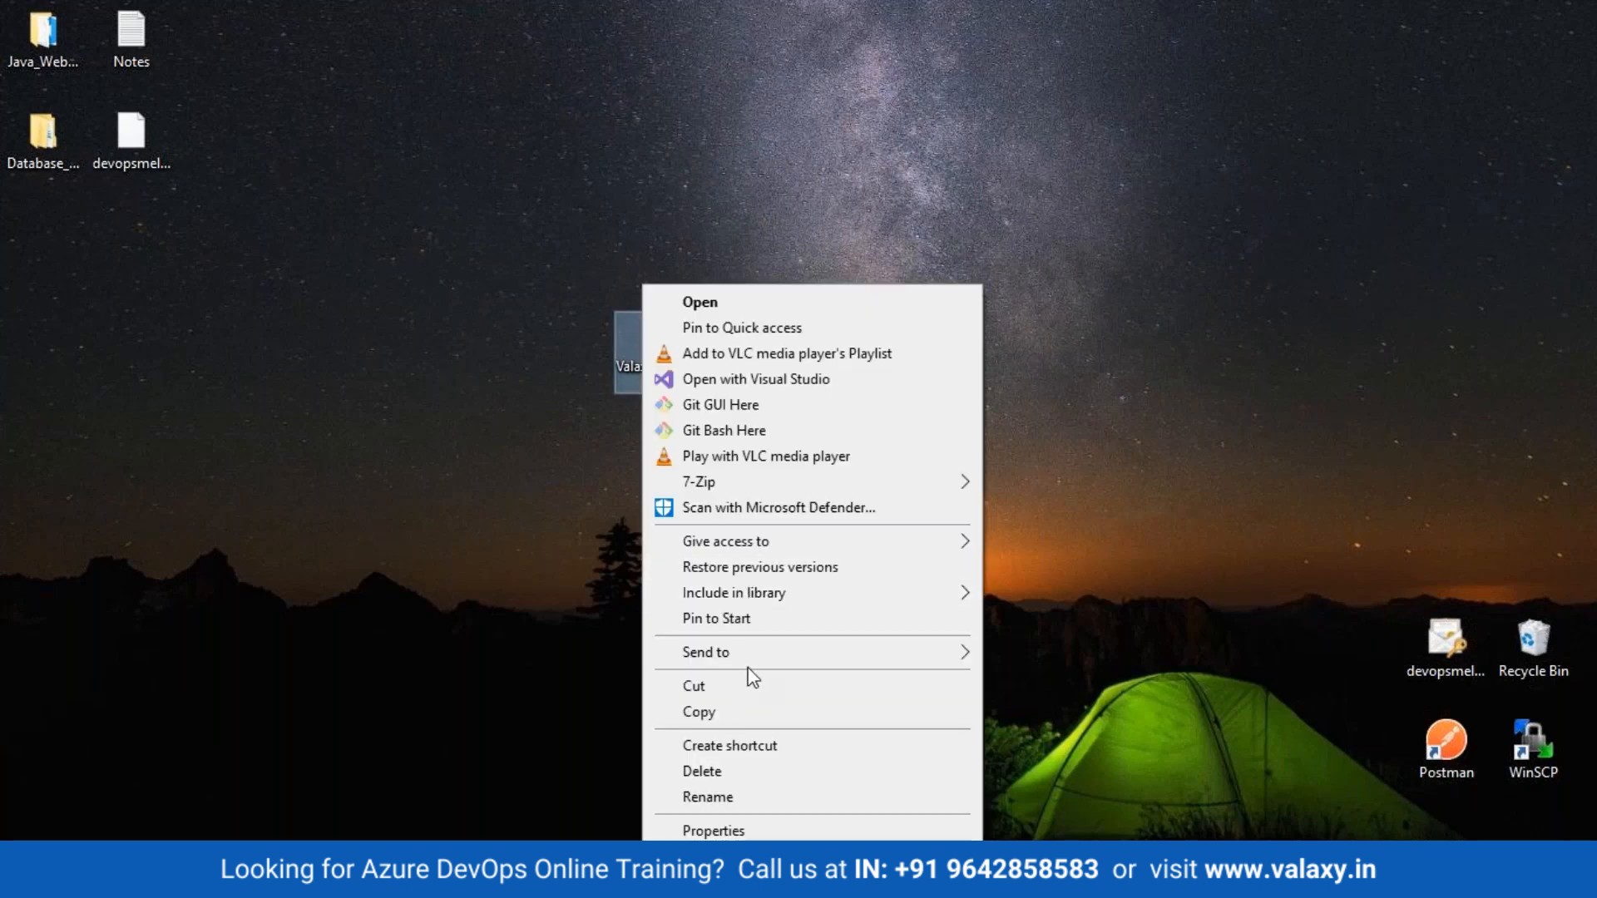
mouse_move(956, 653)
click(1115, 677)
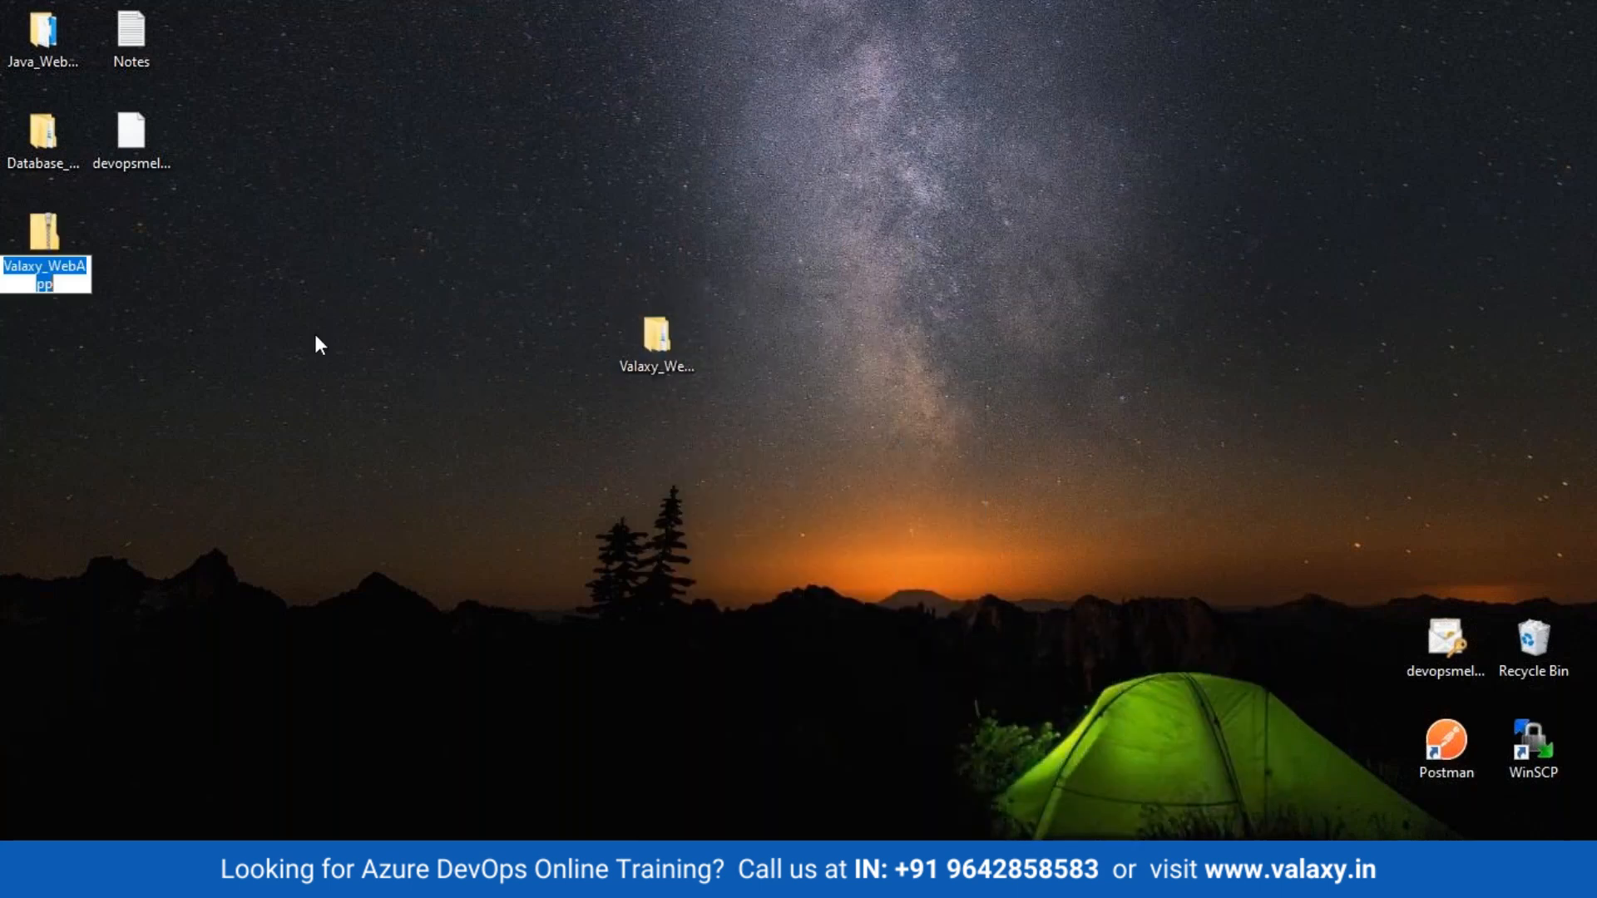
drag(48, 233, 798, 331)
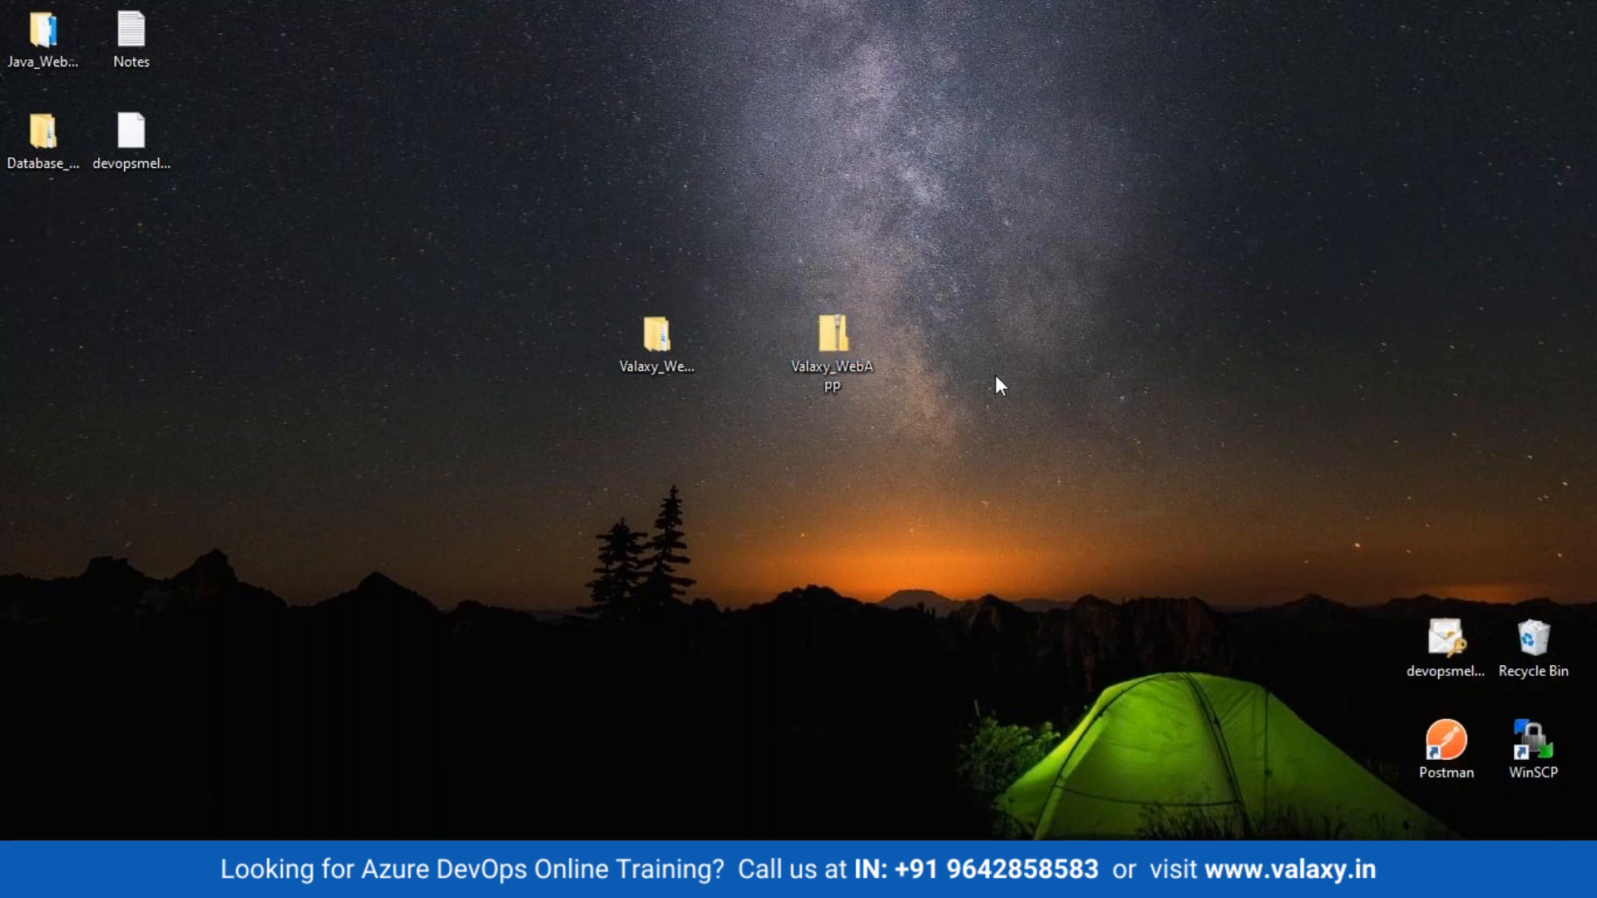
Switch to Azure DevOps in the browser, open the DevSecOps_App-build pipeline's runs, and view the extra options for run #20230321.1.
click(466, 878)
click(104, 716)
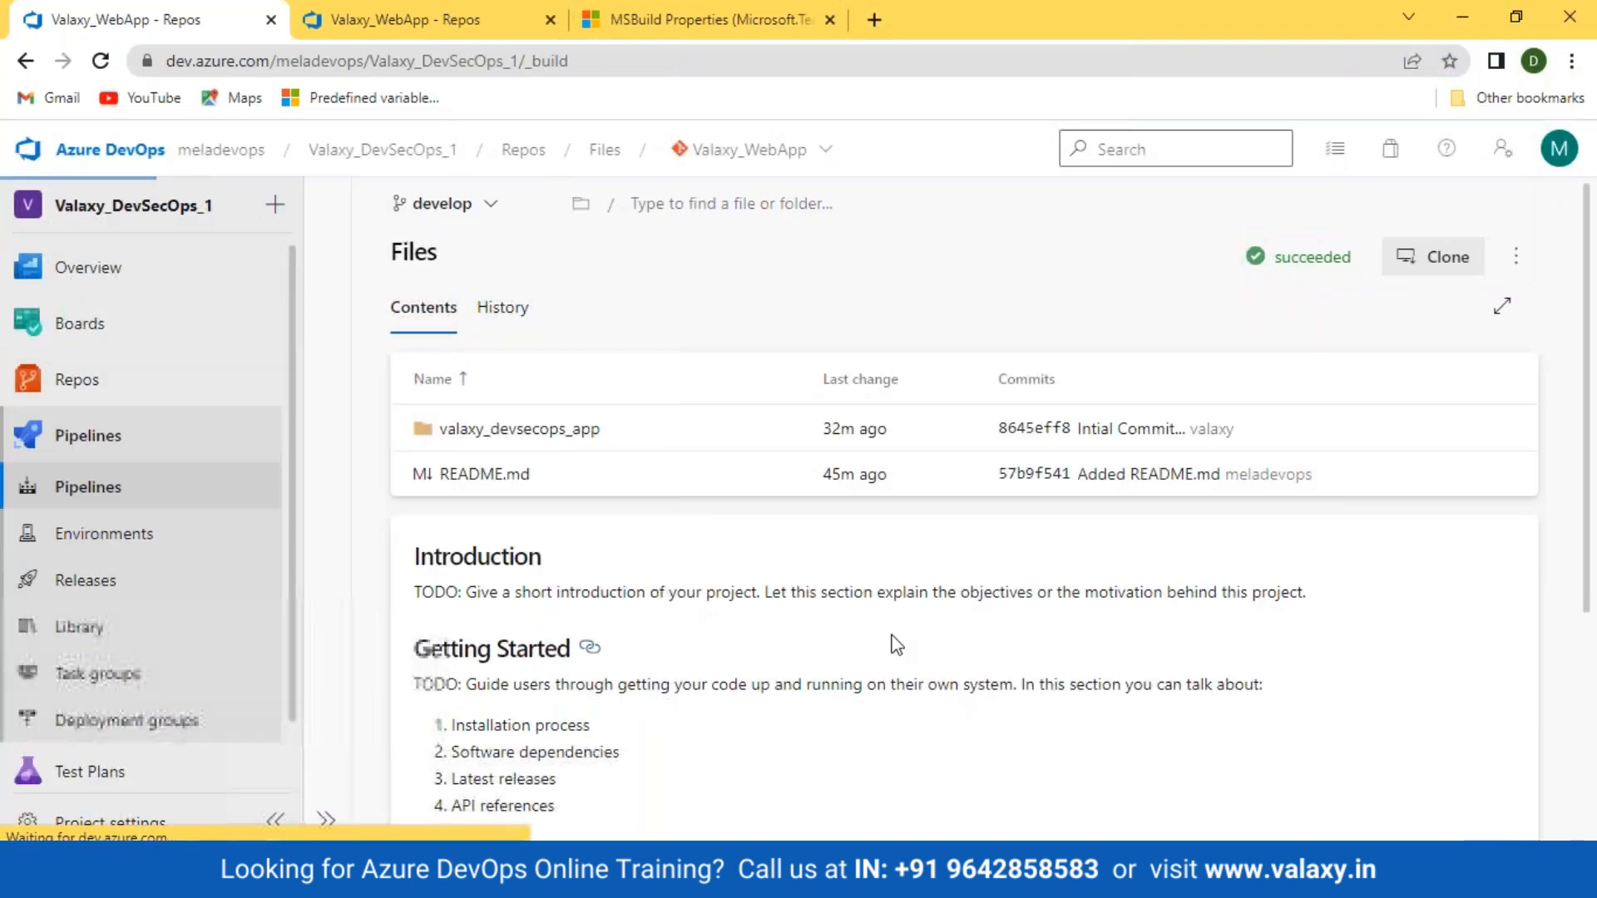
click(488, 471)
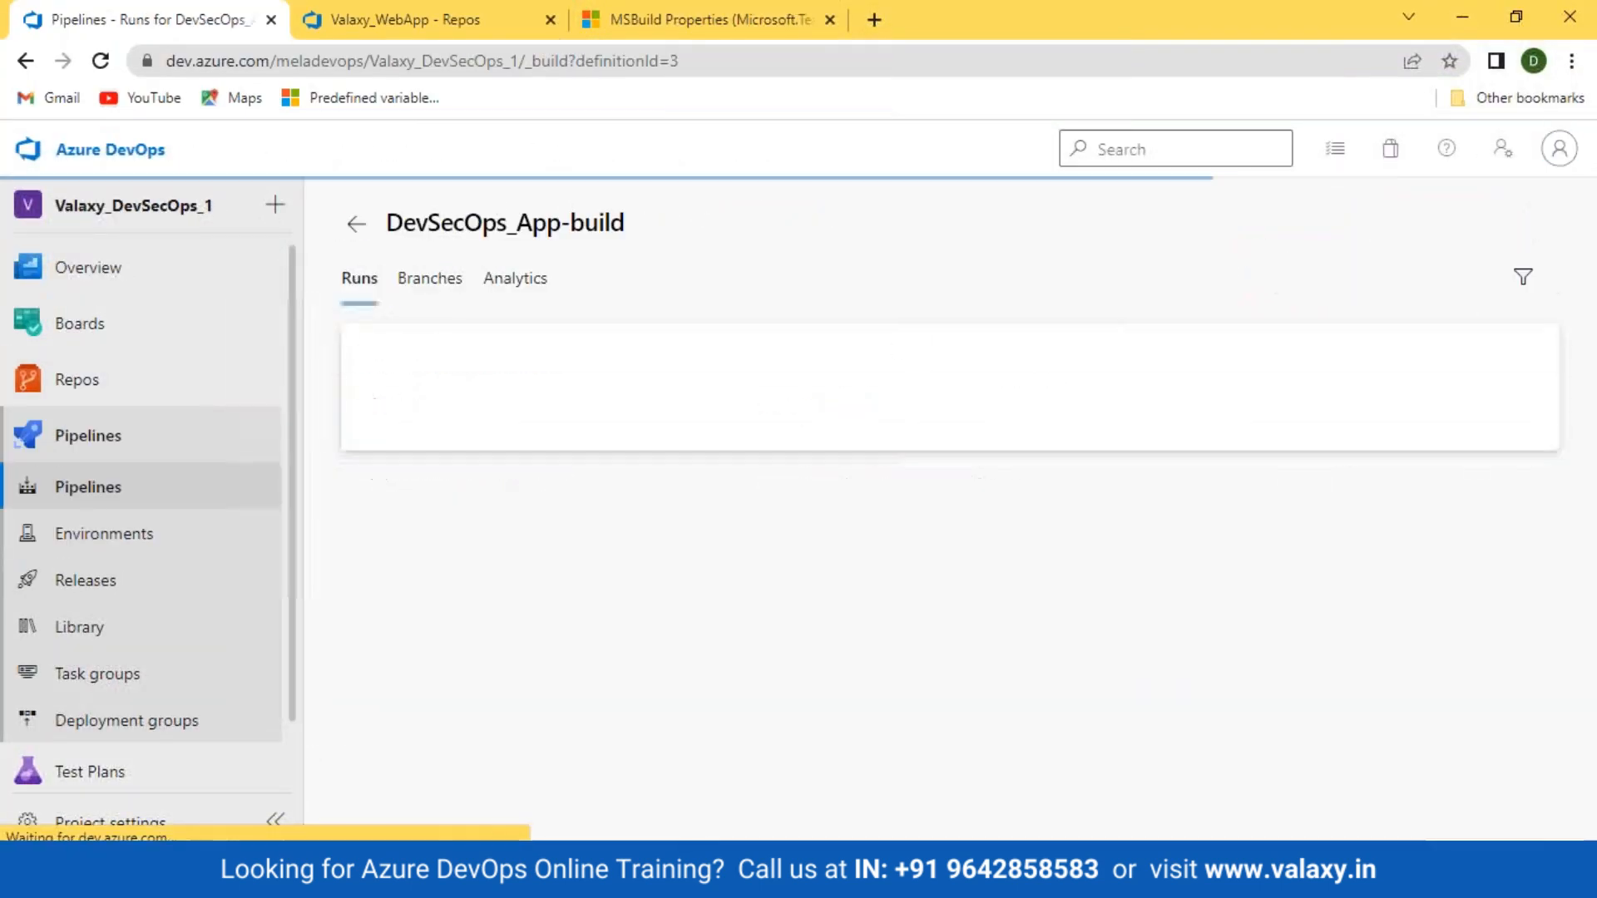
click(1522, 420)
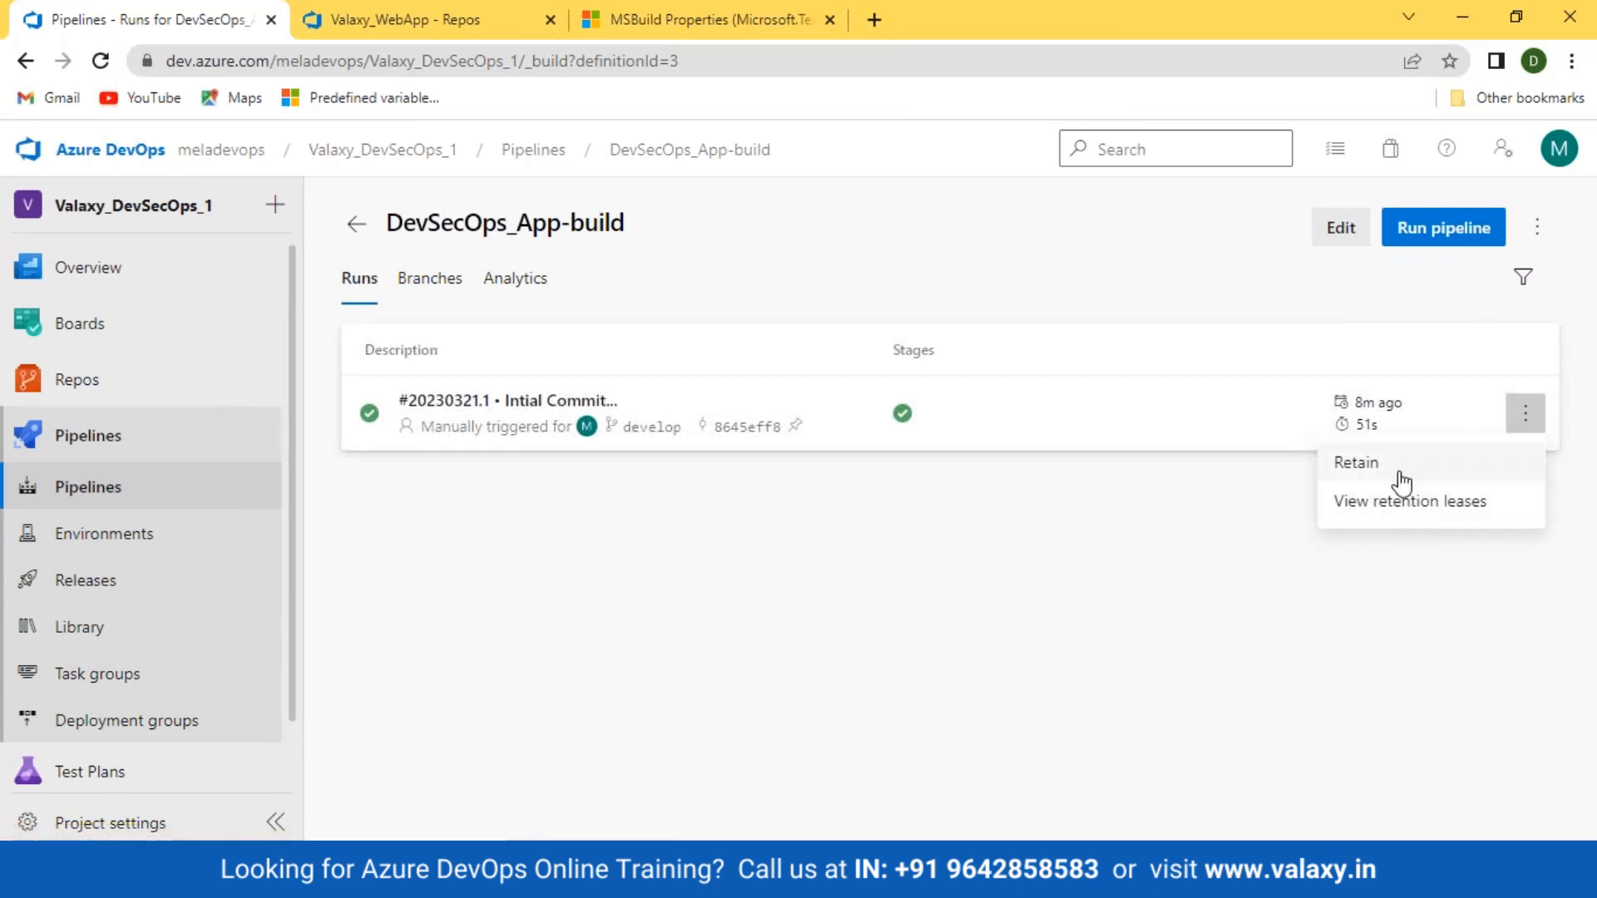
click(1211, 621)
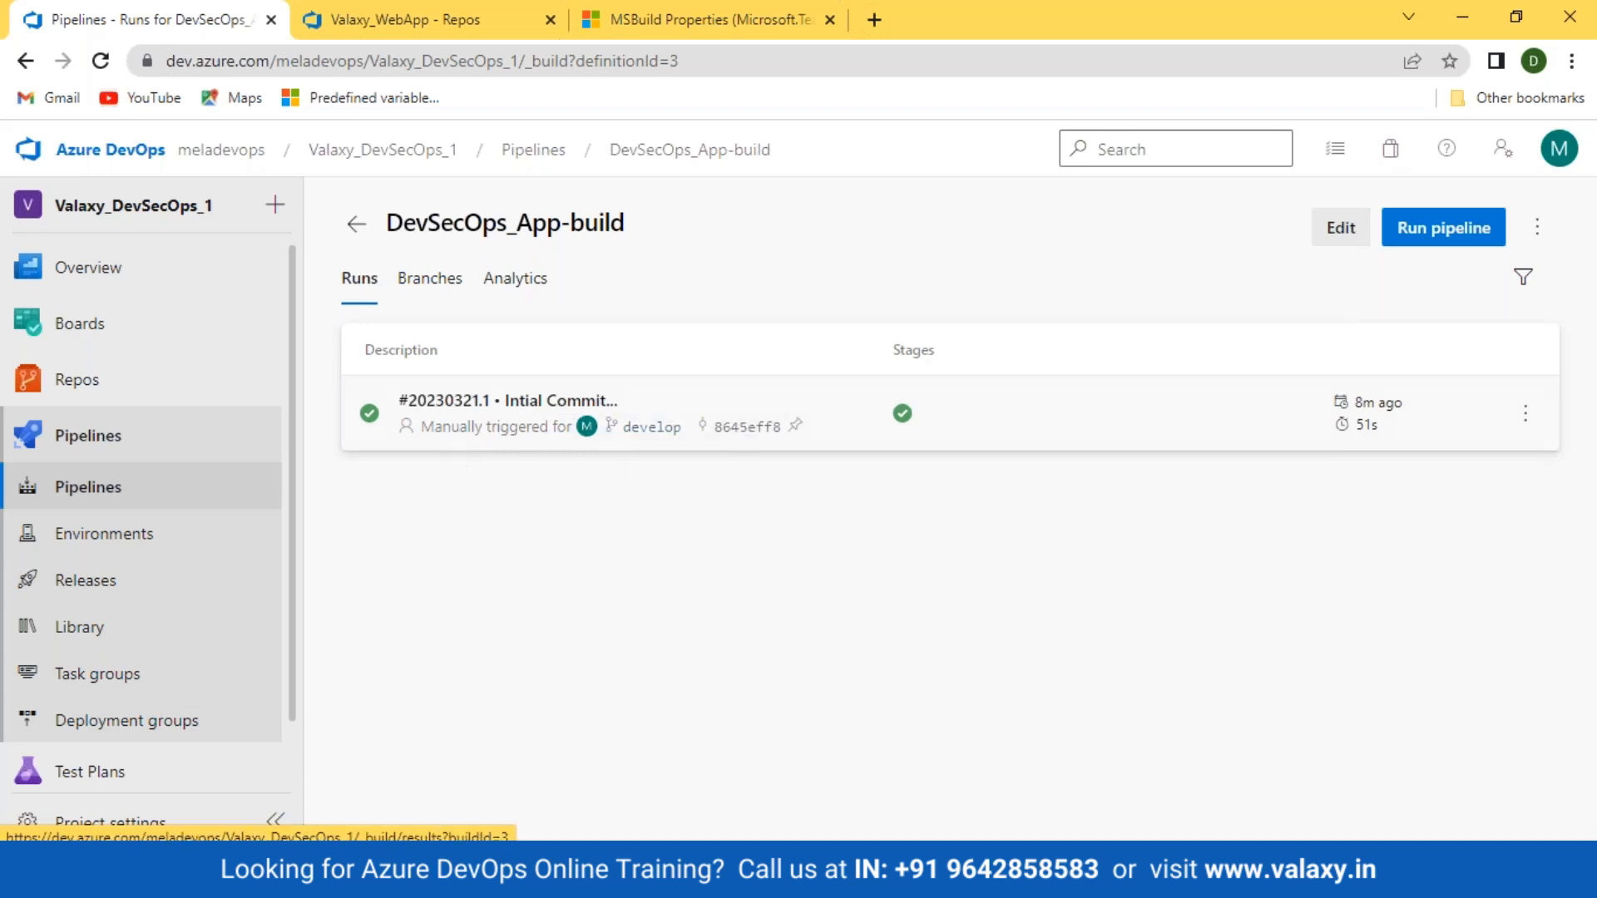
click(113, 486)
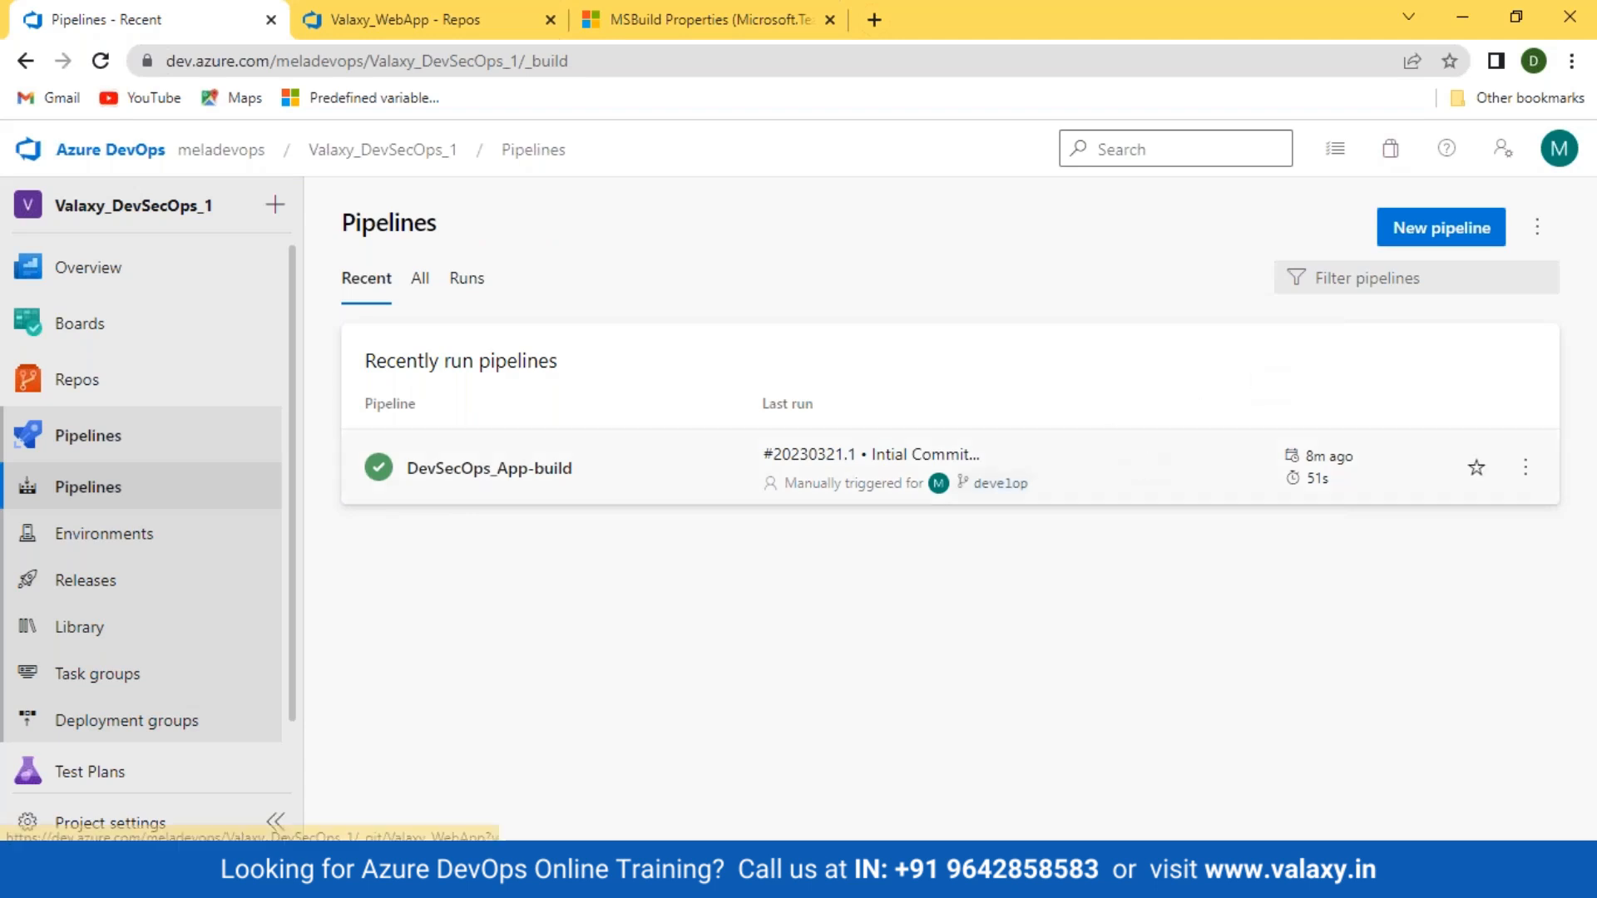
click(458, 472)
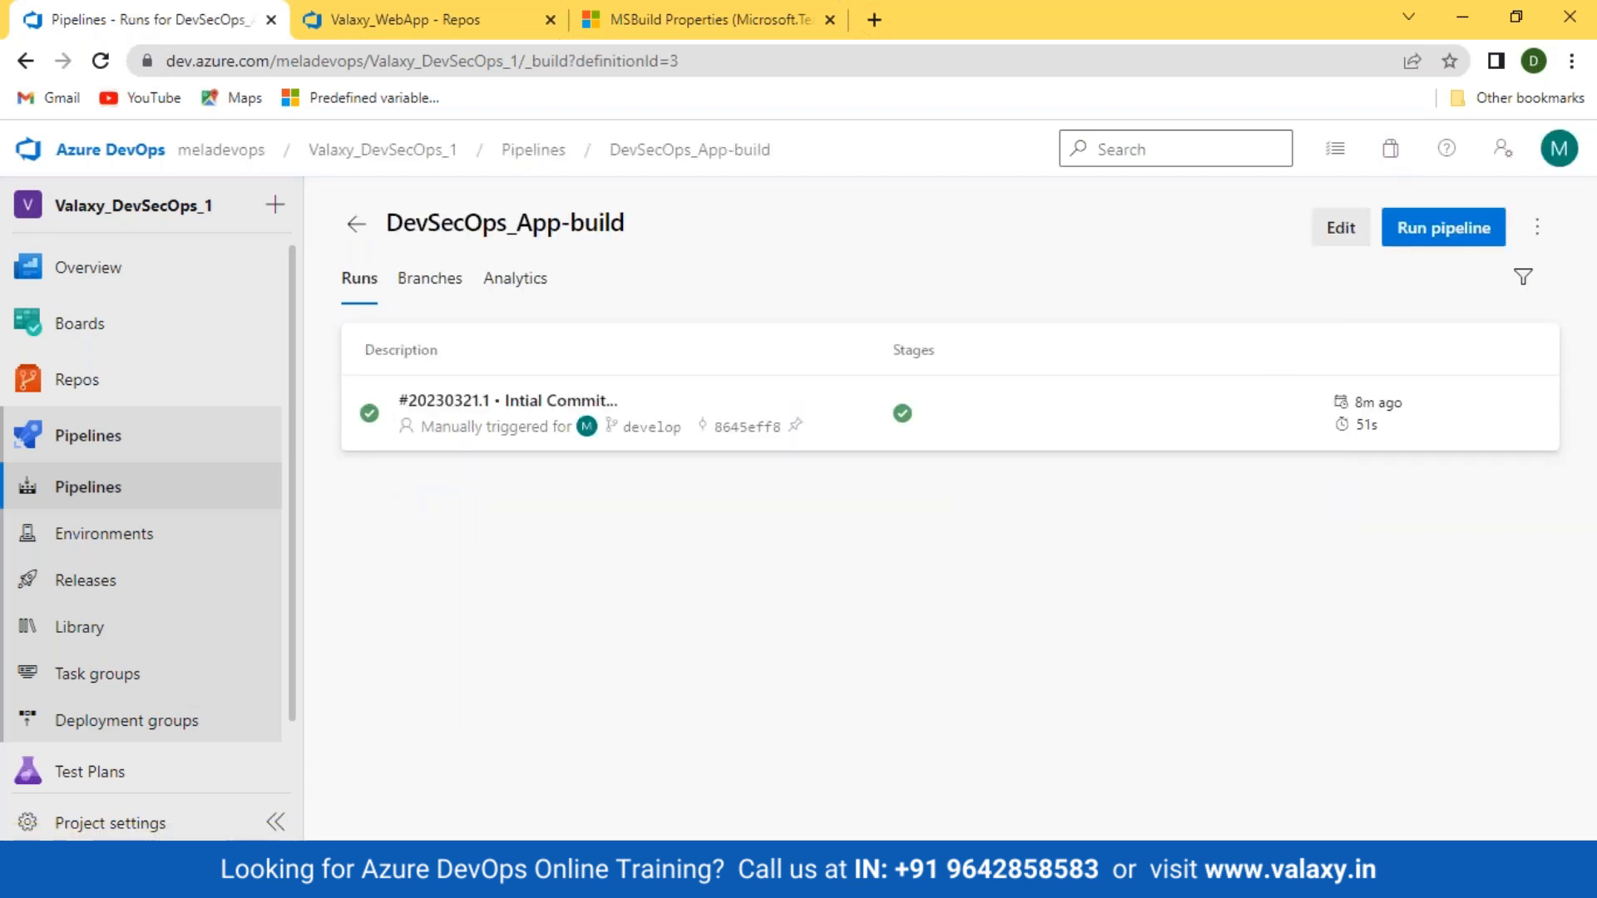